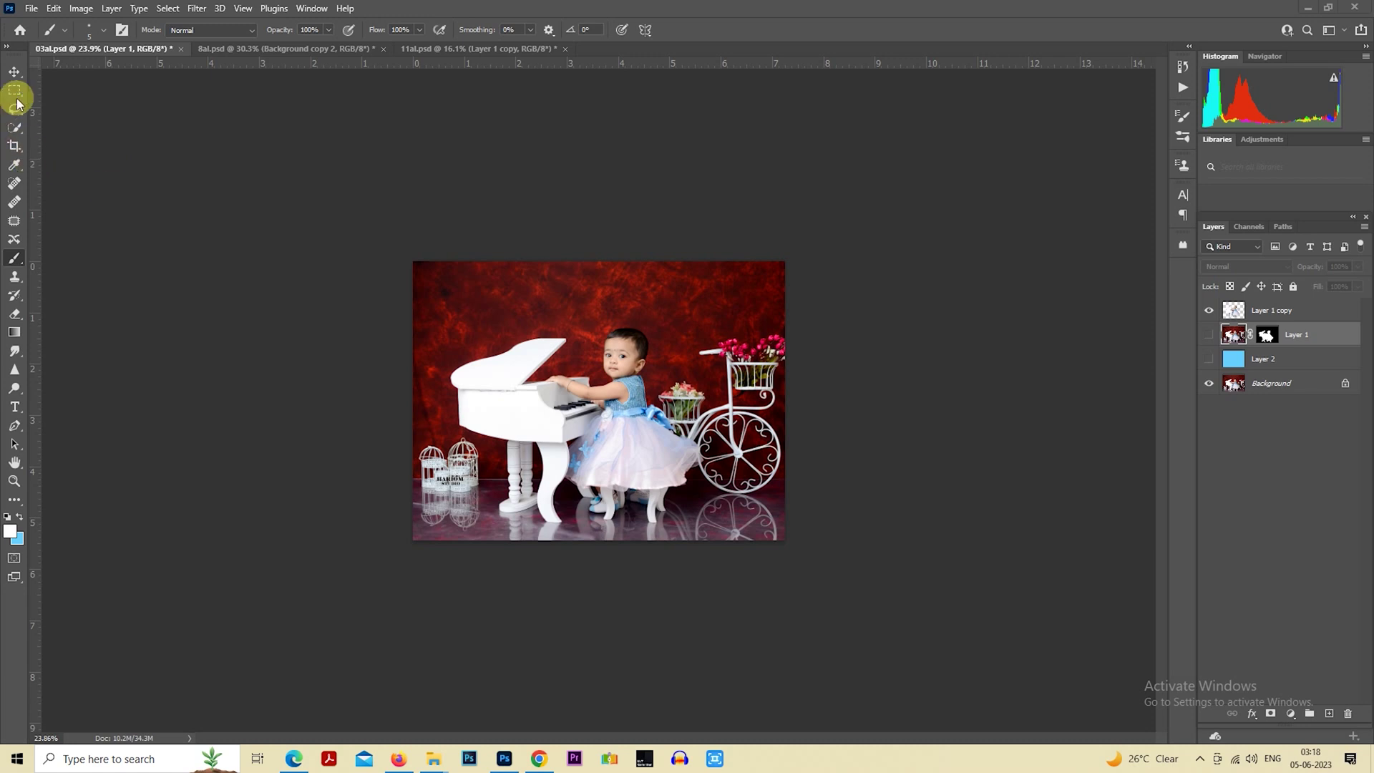
Crop to a 4:5 frame that extends the canvas up above the photo.
left_click(14, 145)
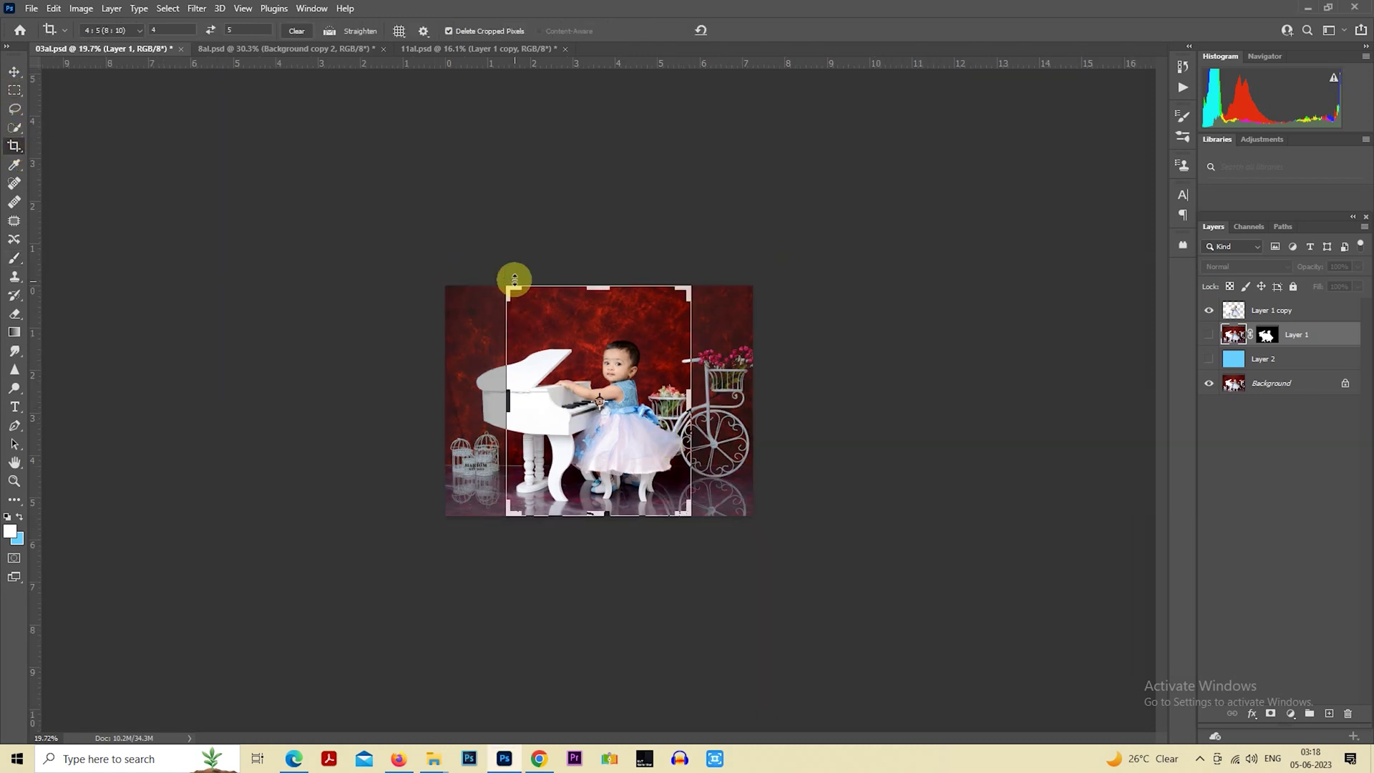
left_click_drag(508, 286, 487, 234)
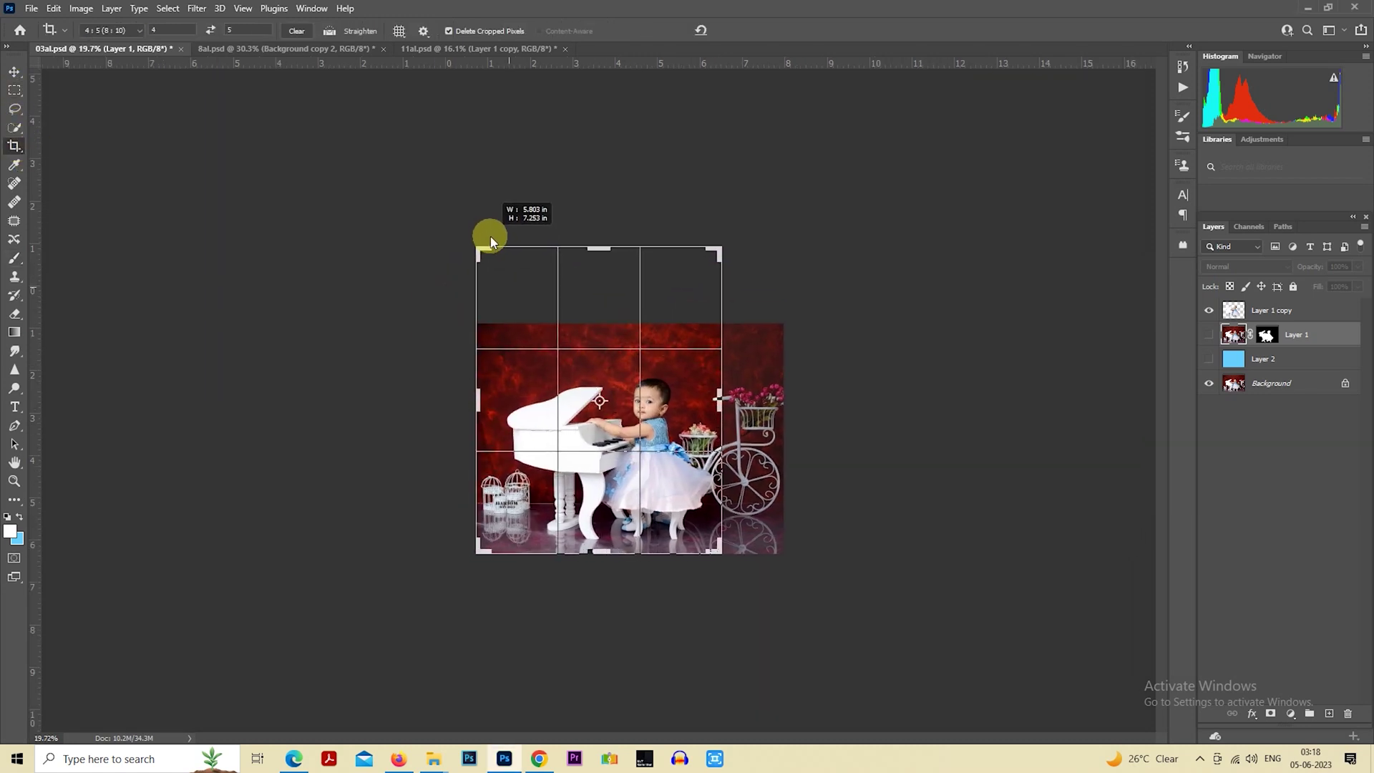
left_click_drag(719, 250, 745, 206)
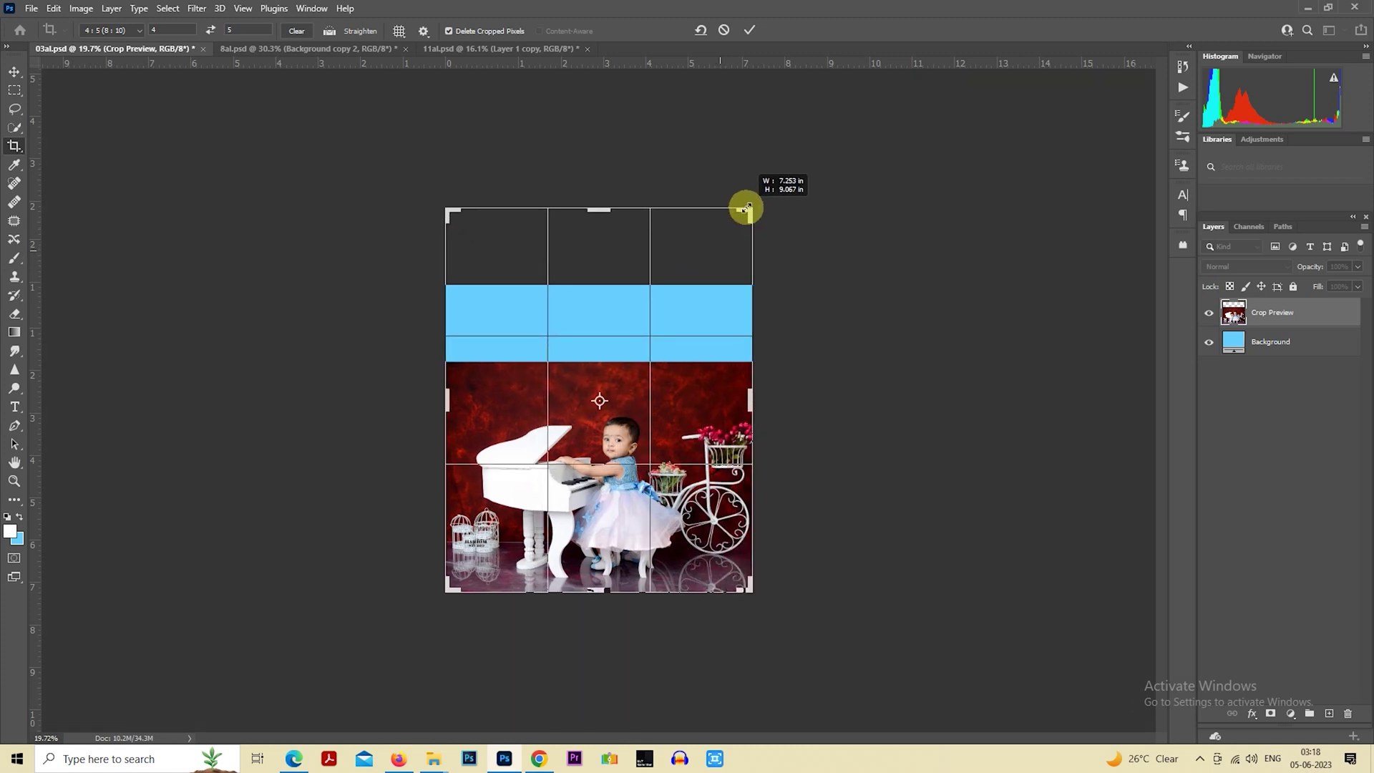
left_click_drag(448, 221, 376, 121)
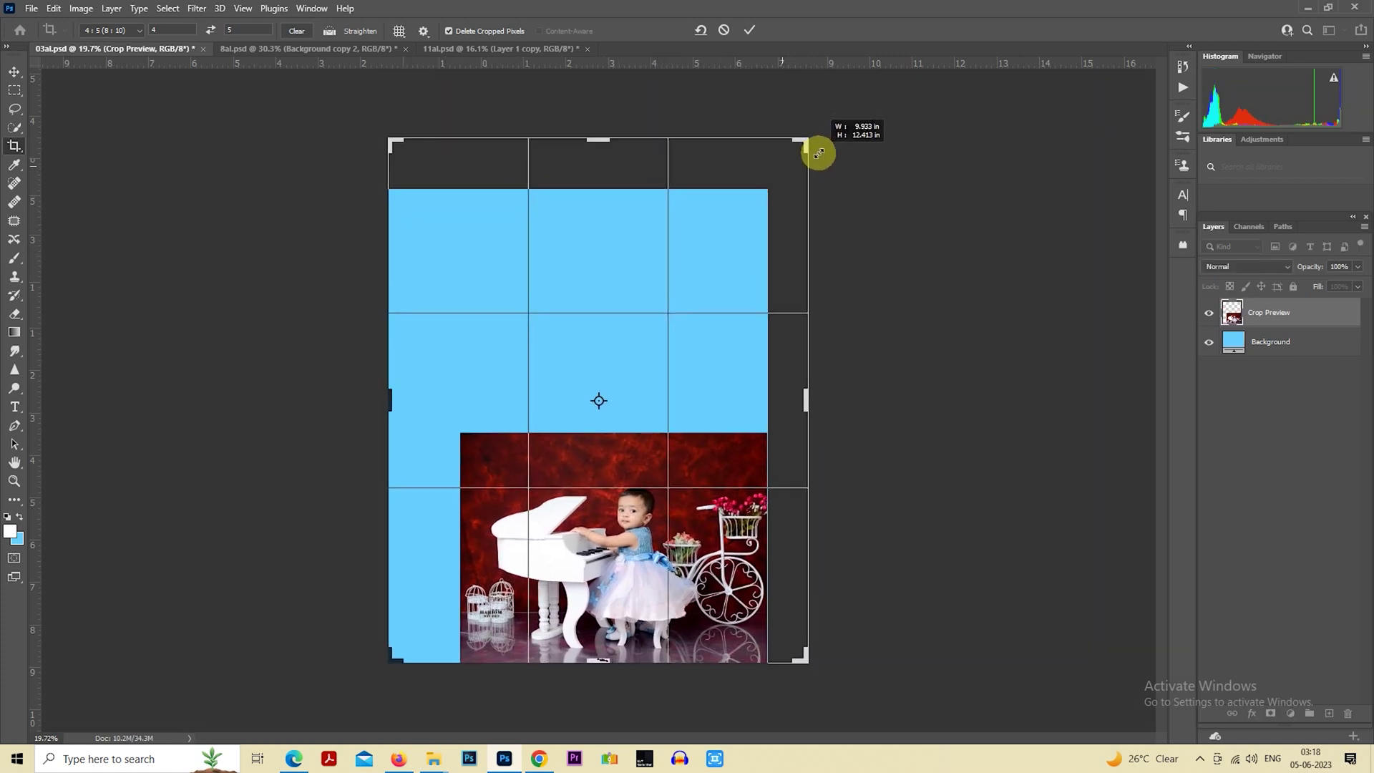
left_click_drag(781, 167, 820, 141)
left_click_drag(626, 327, 619, 304)
key("Return")
Hide Layer 1 and show Layer 2 so the cut-out child stands on light blue.
left_click(1214, 356)
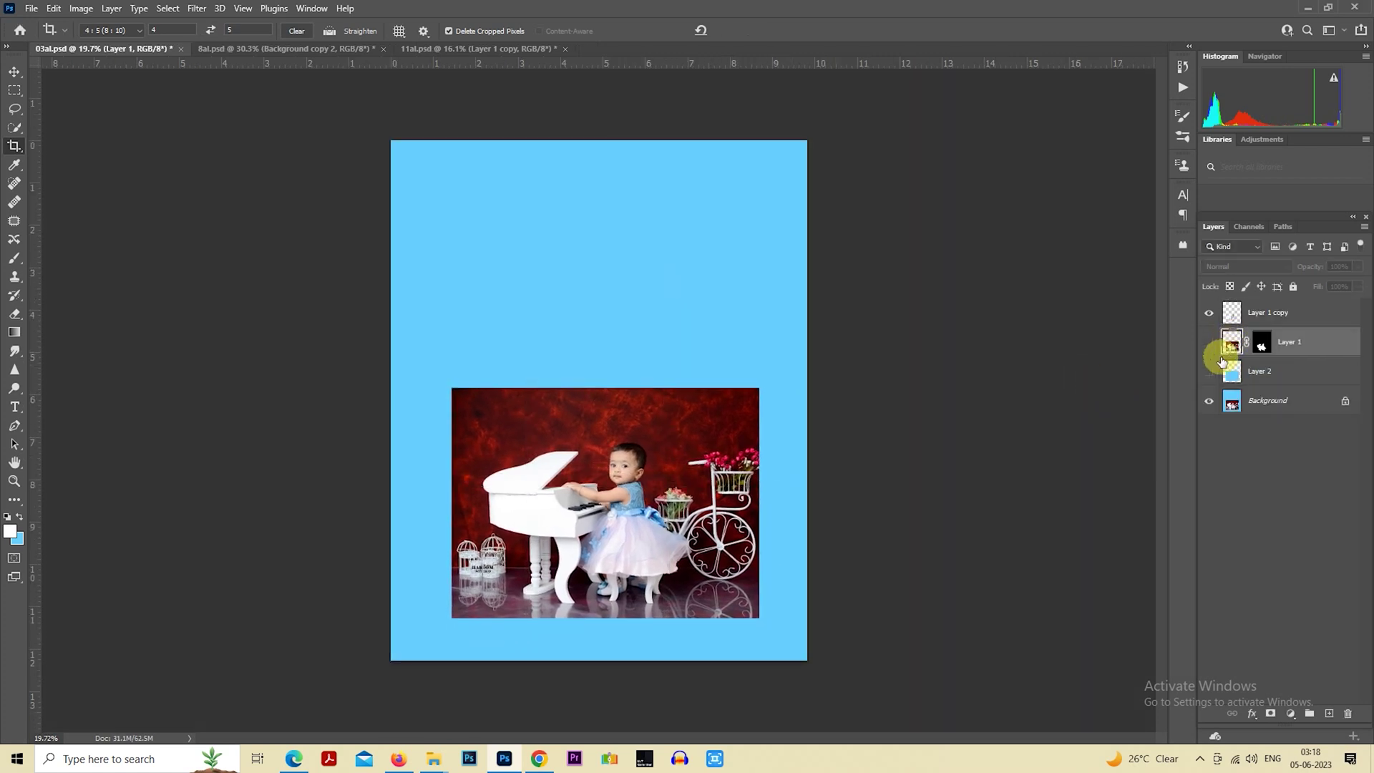
left_click(1209, 371)
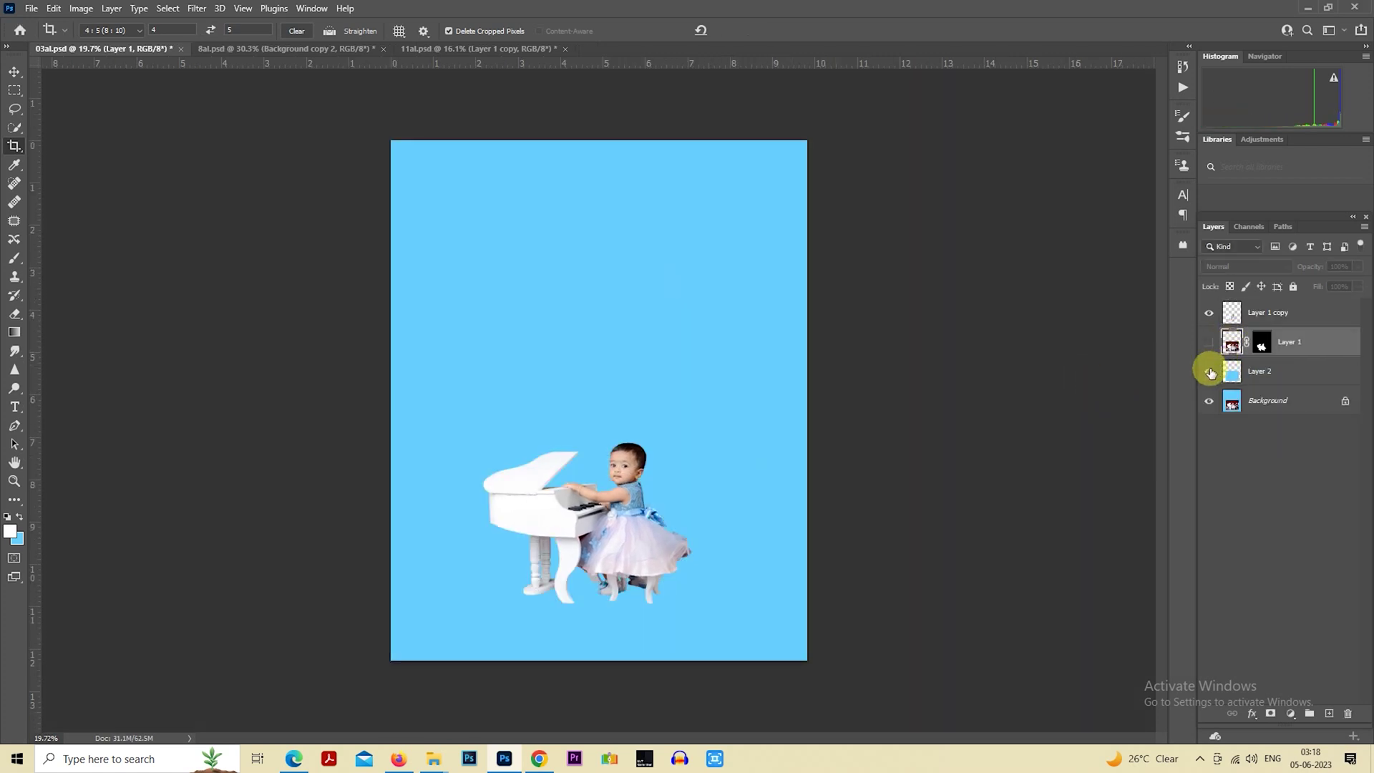
left_click(1256, 320)
left_click(1299, 347)
left_click(14, 91)
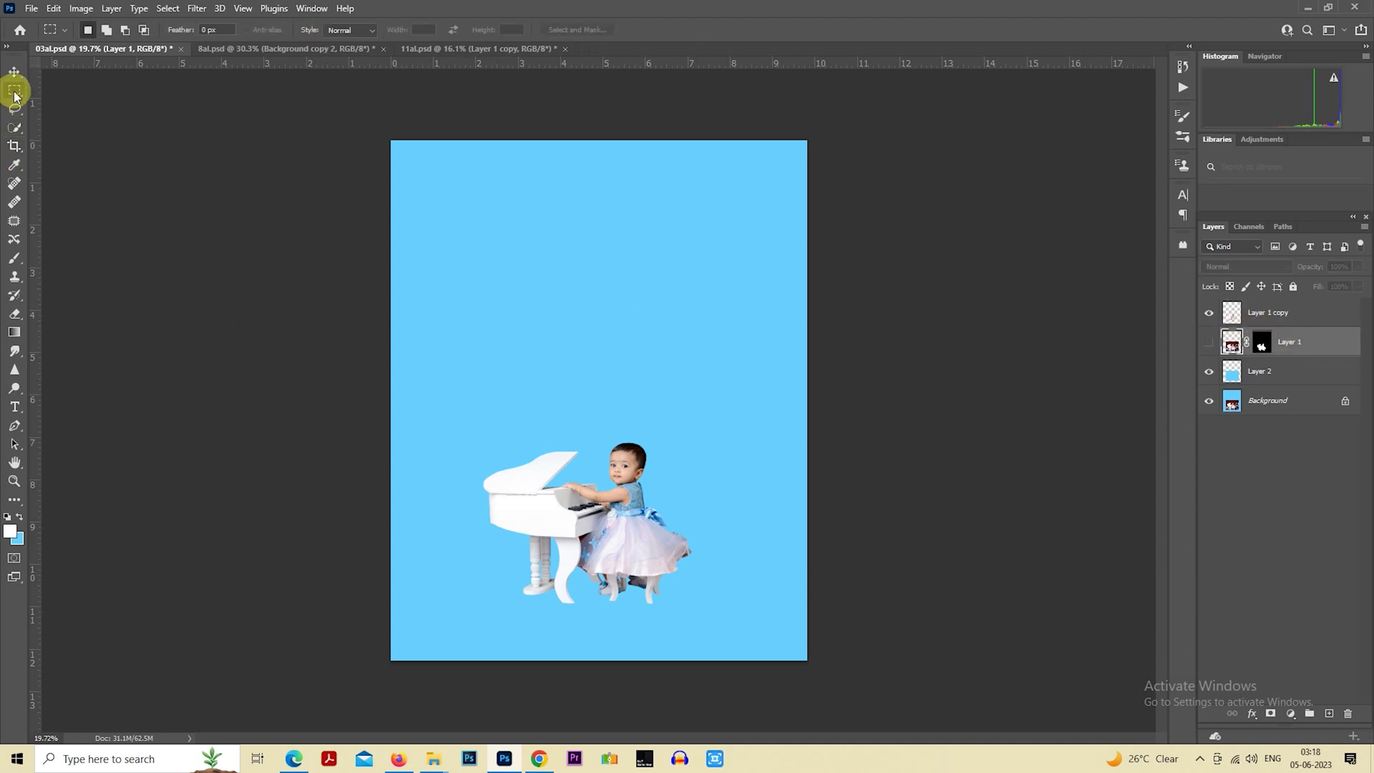
Place the desert dunes photo from the stock images folder into the composite.
mouse_move(432, 758)
left_click(474, 701)
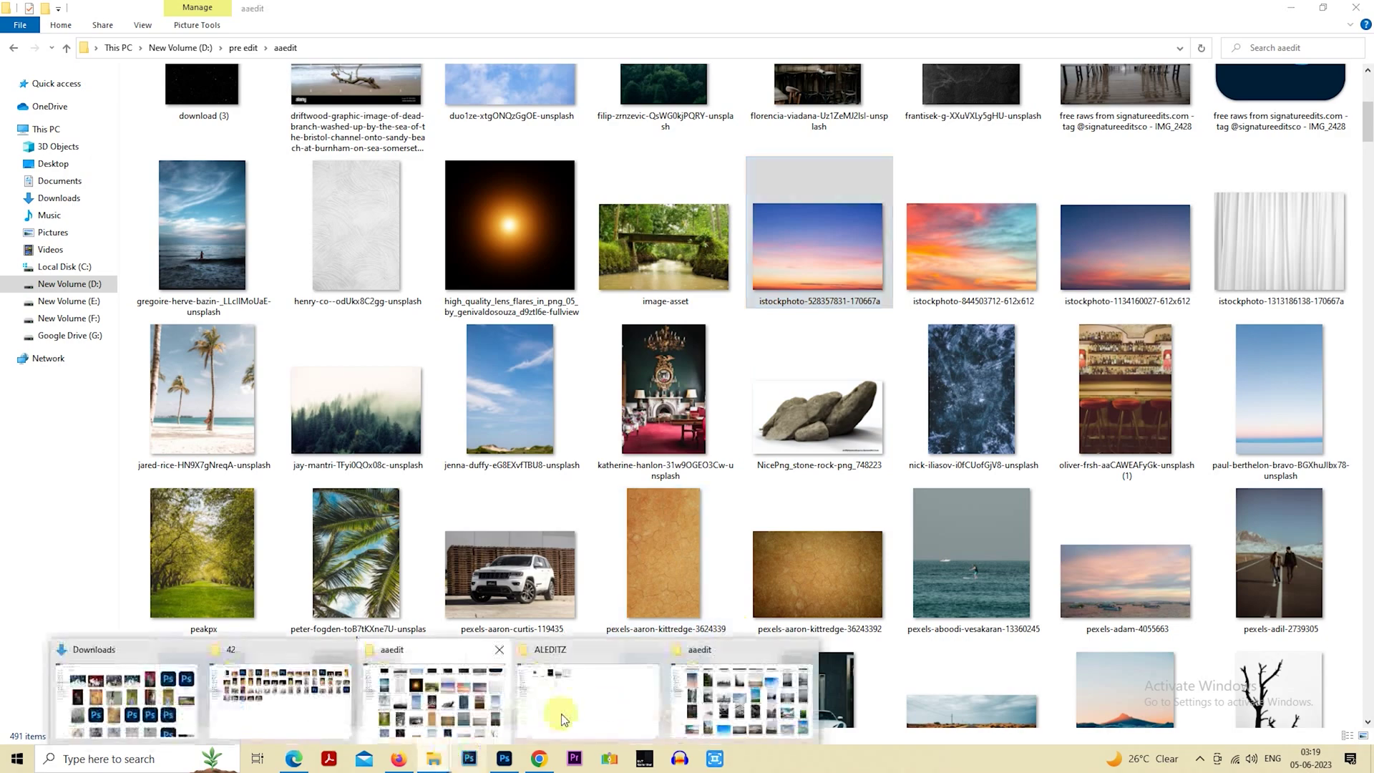
scroll(848, 197, "down", 10)
mouse_move(848, 197)
left_mouse_down()
mouse_move(551, 634)
mouse_move(589, 572)
left_mouse_up()
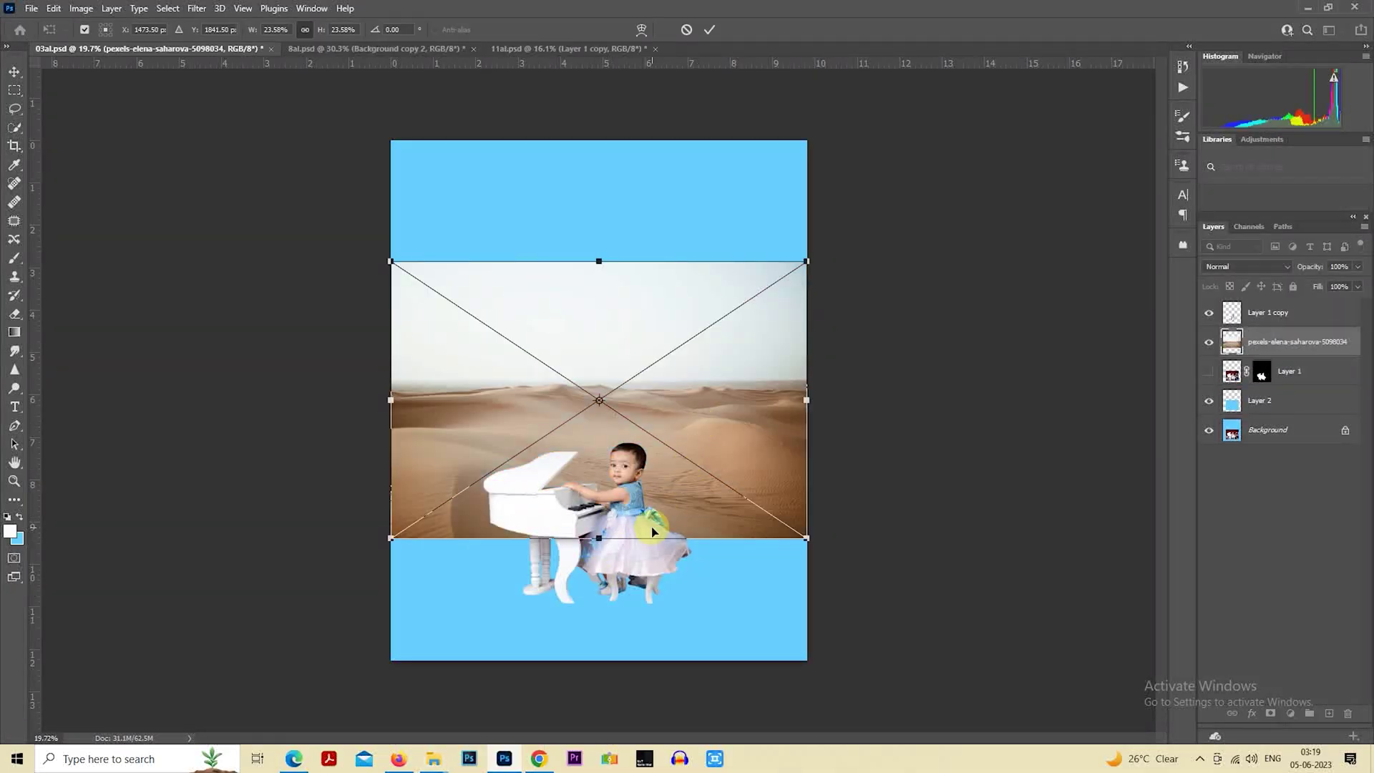
left_click_drag(600, 538, 599, 441)
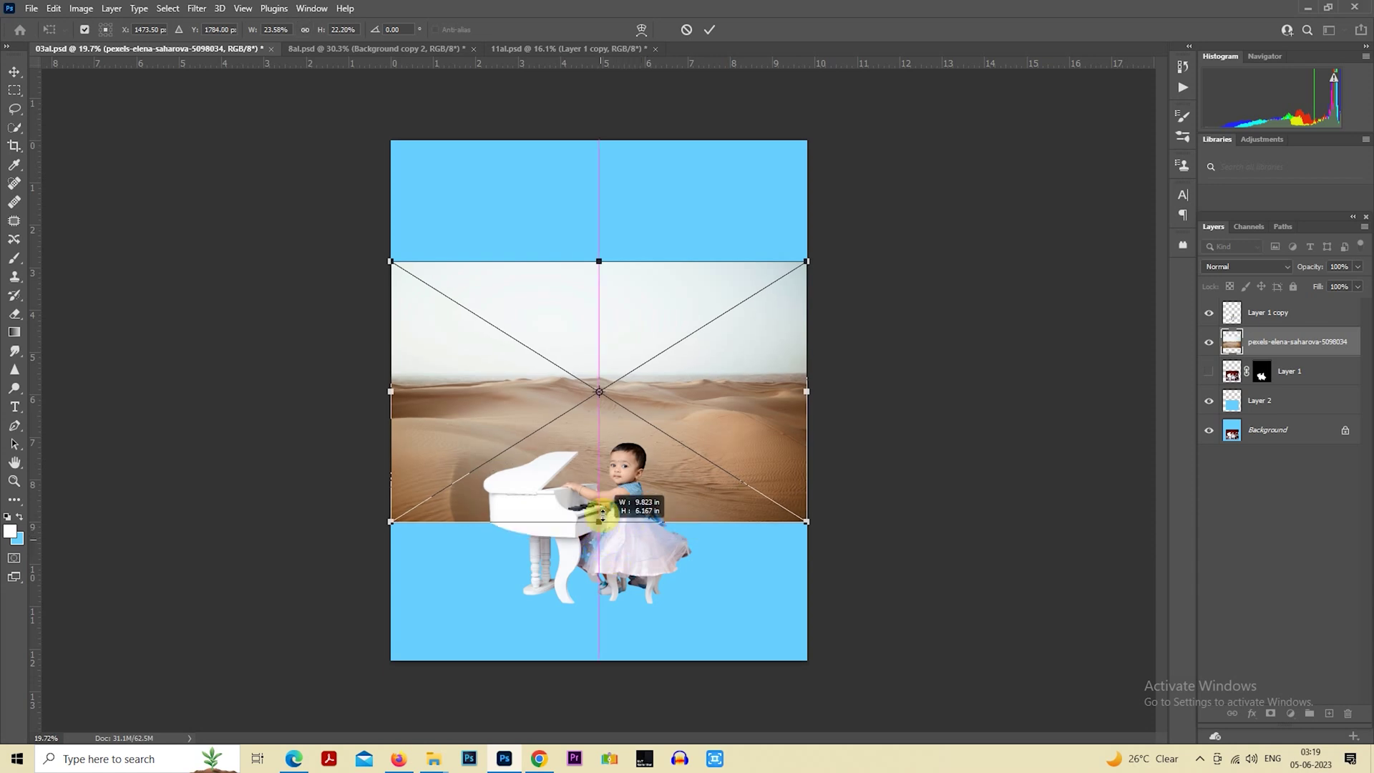
key("Return")
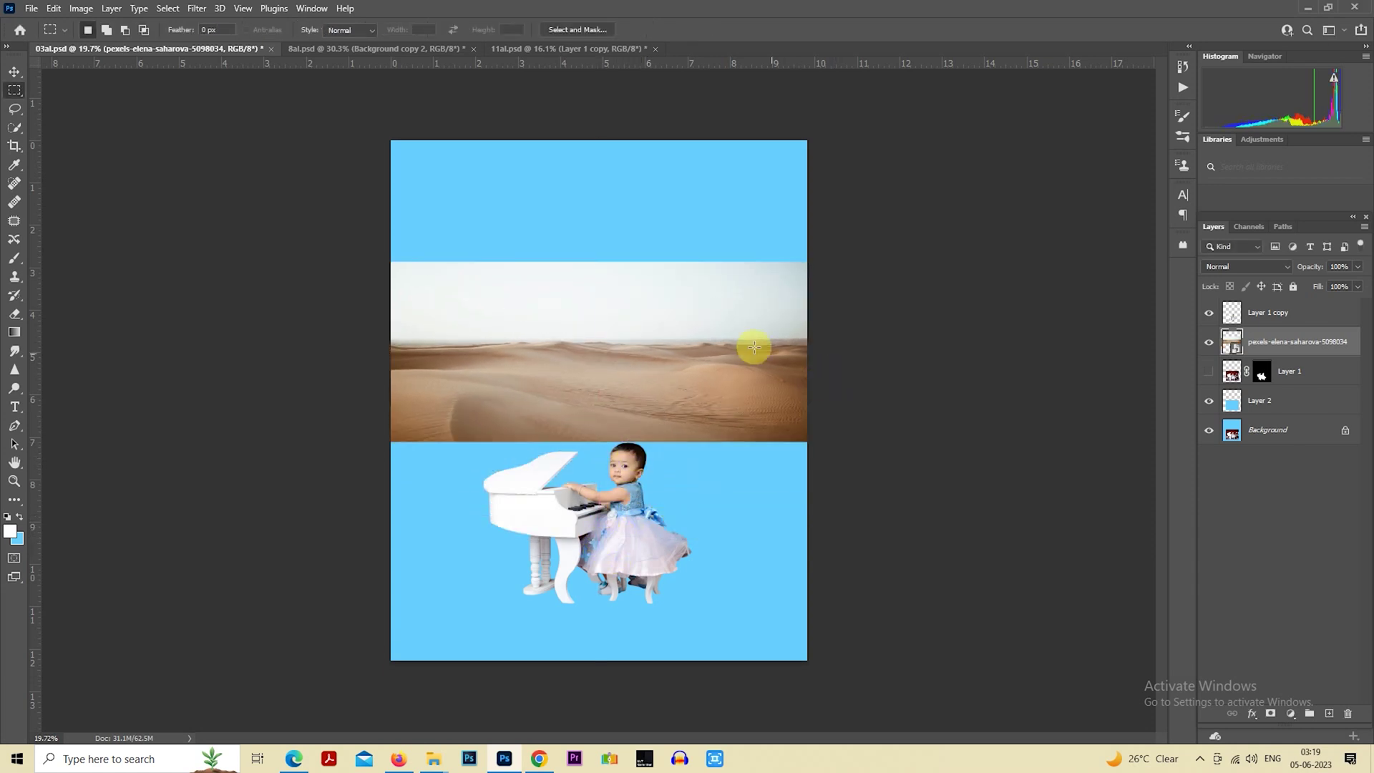
Free Transform the desert photo so it covers the lower half of the canvas.
right_click(701, 345)
left_click(787, 551)
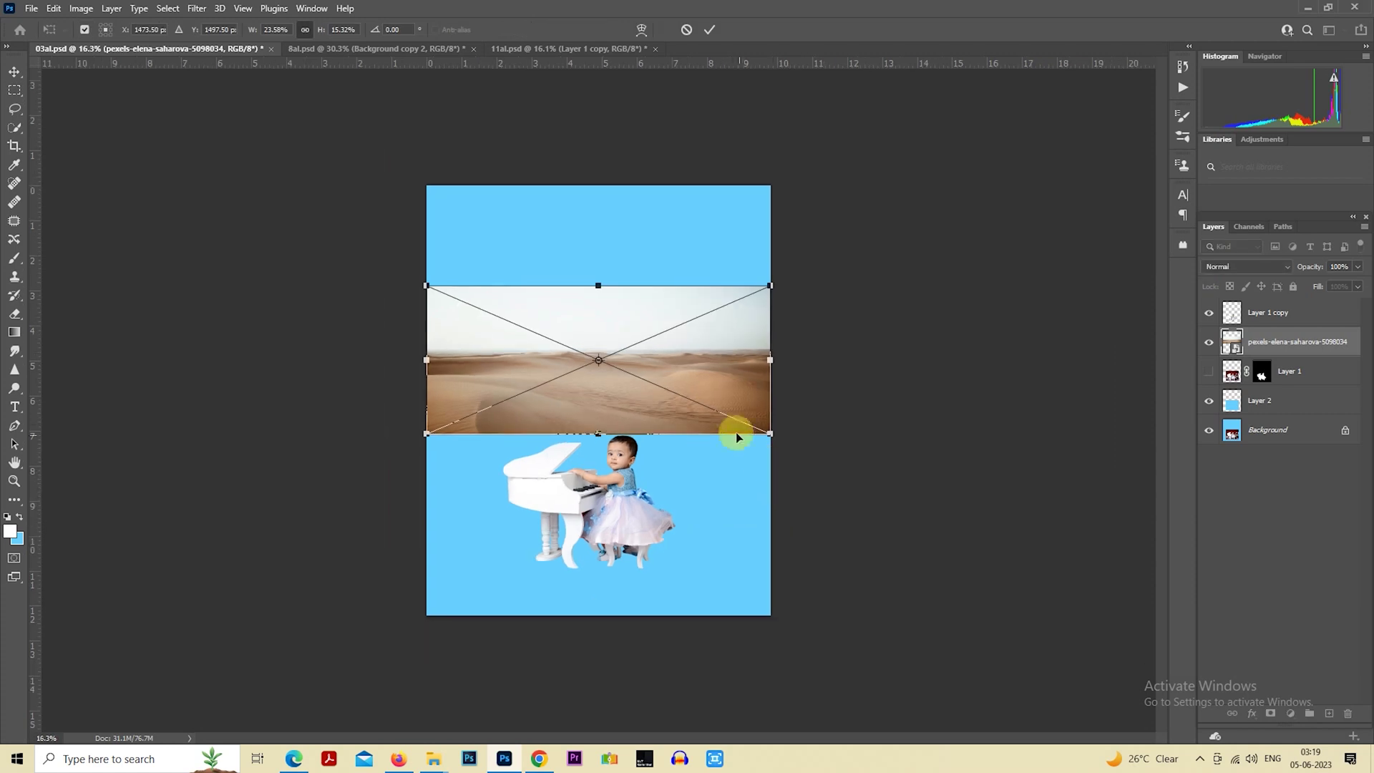
mouse_move(735, 432)
left_mouse_down()
mouse_move(705, 487)
mouse_move(706, 538)
left_mouse_up()
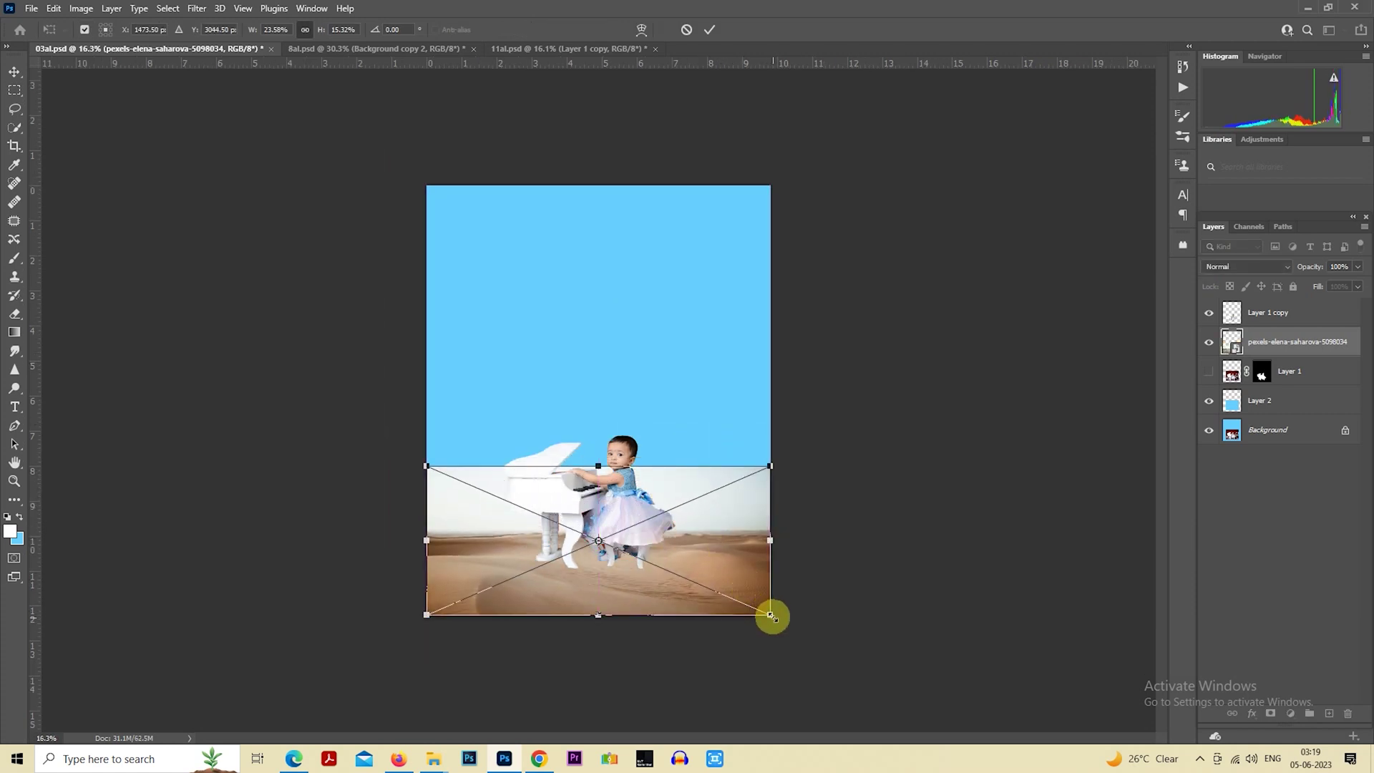
left_click_drag(764, 613, 837, 696)
left_click_drag(787, 580, 787, 551)
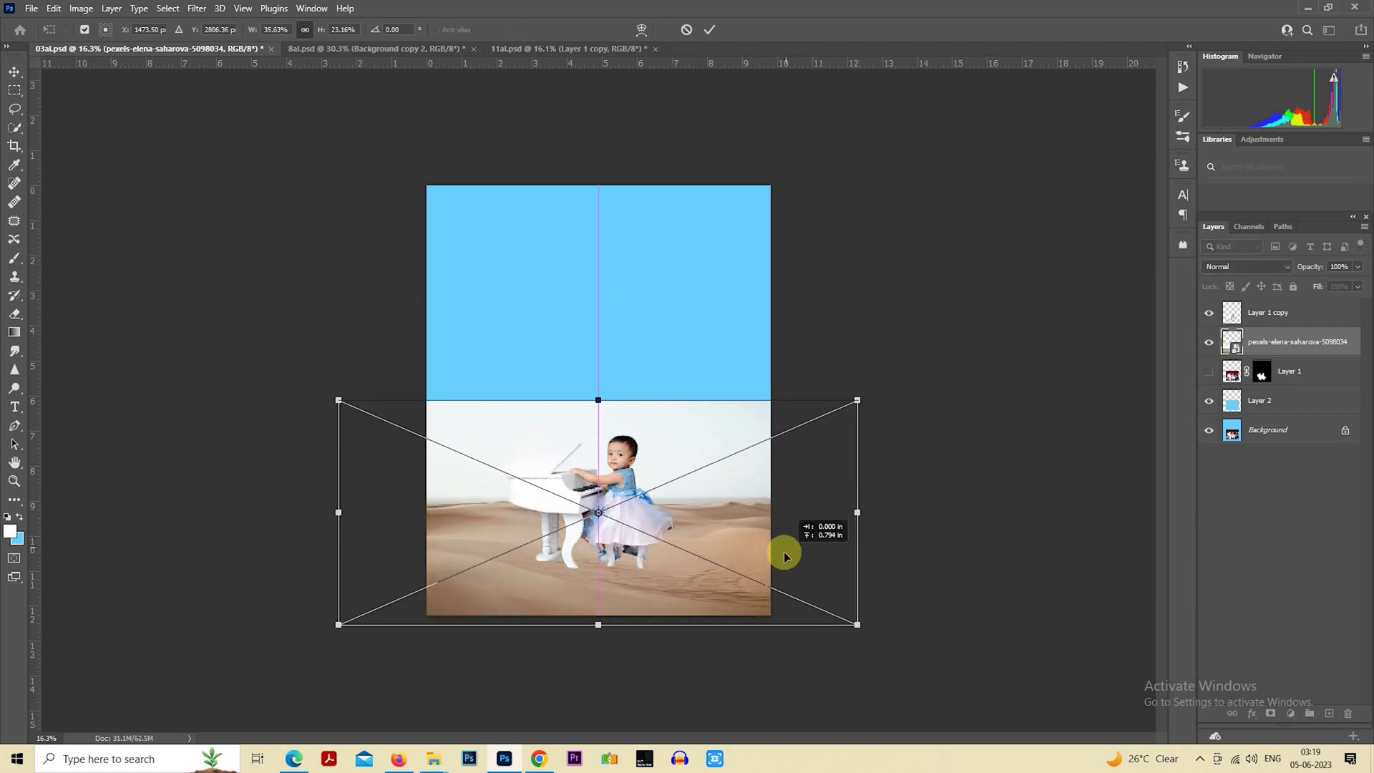
key("Return")
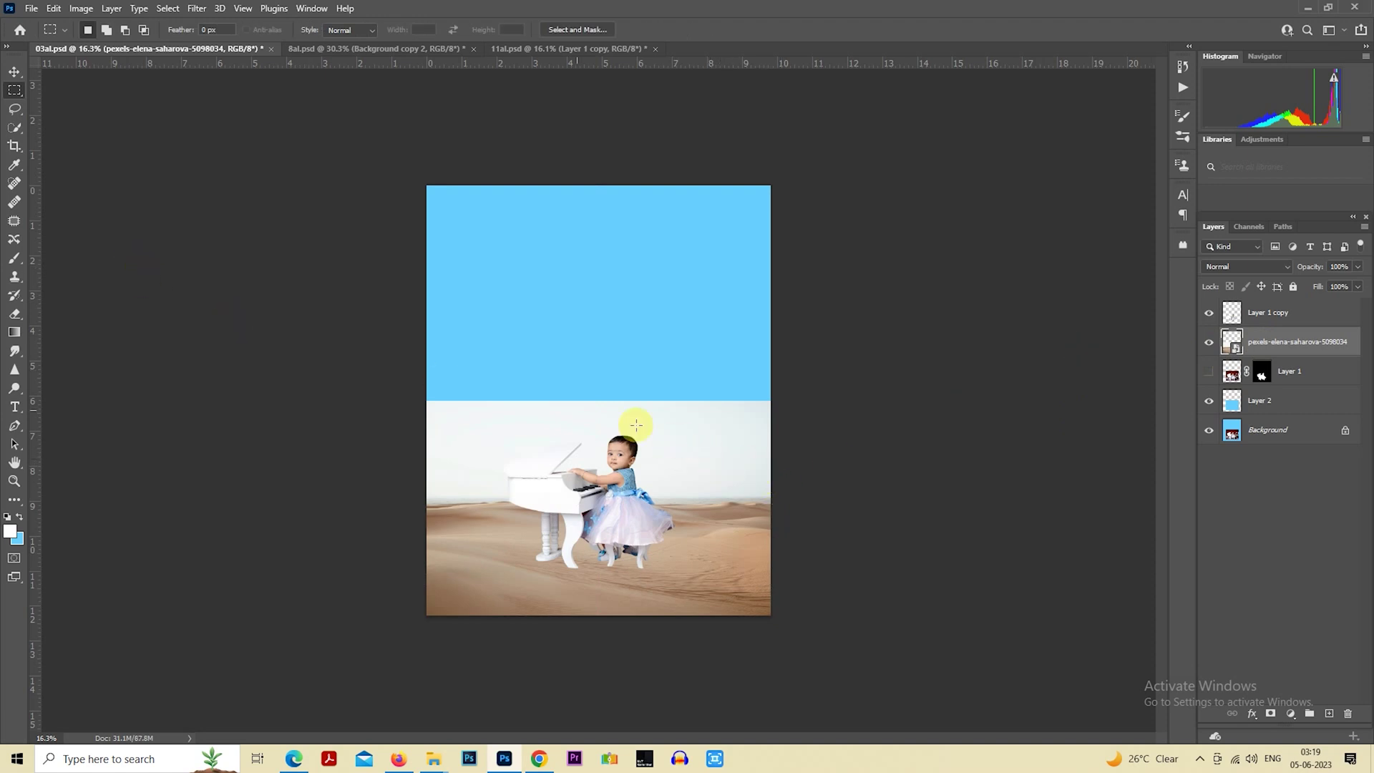
right_click(636, 425)
left_click(695, 490)
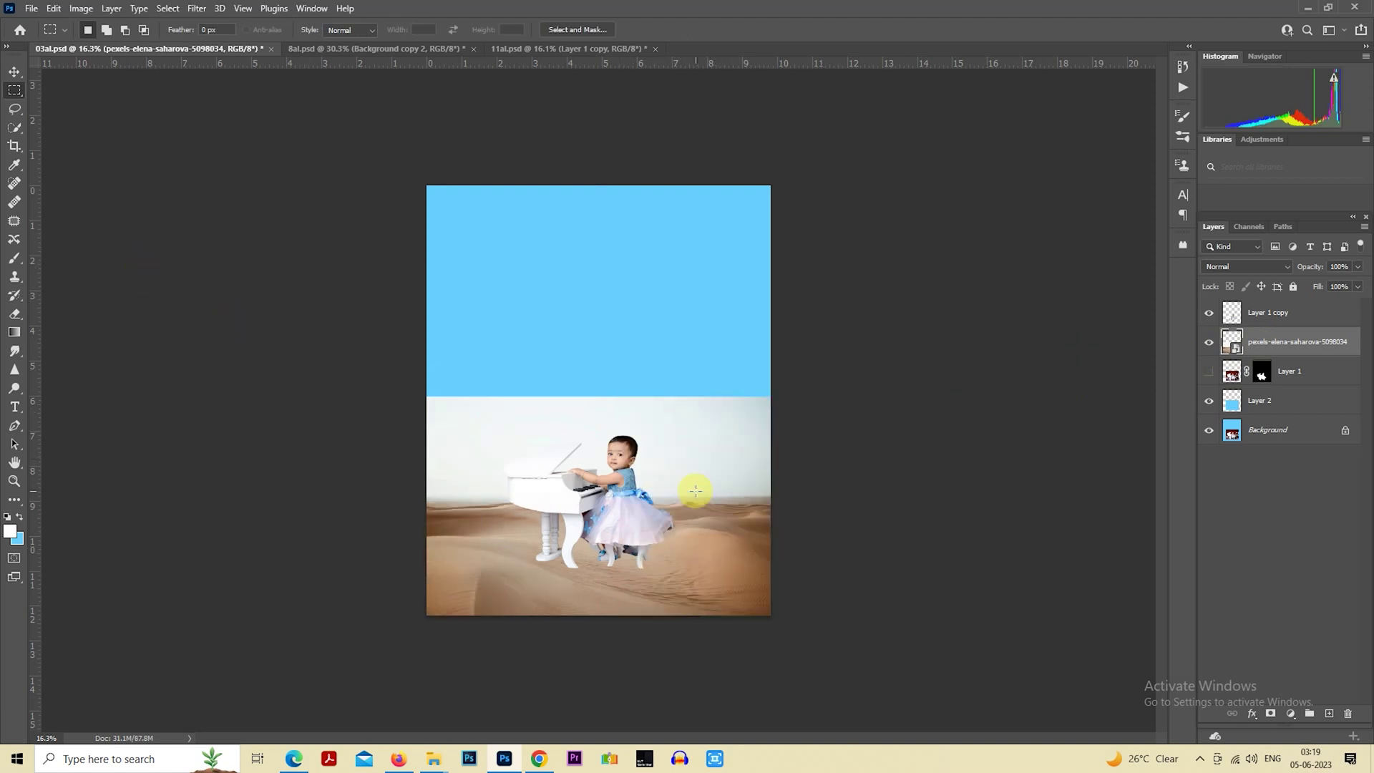
Free Transform the desert layer, trying a horizontal flip and nudging it sideways.
right_click(685, 447)
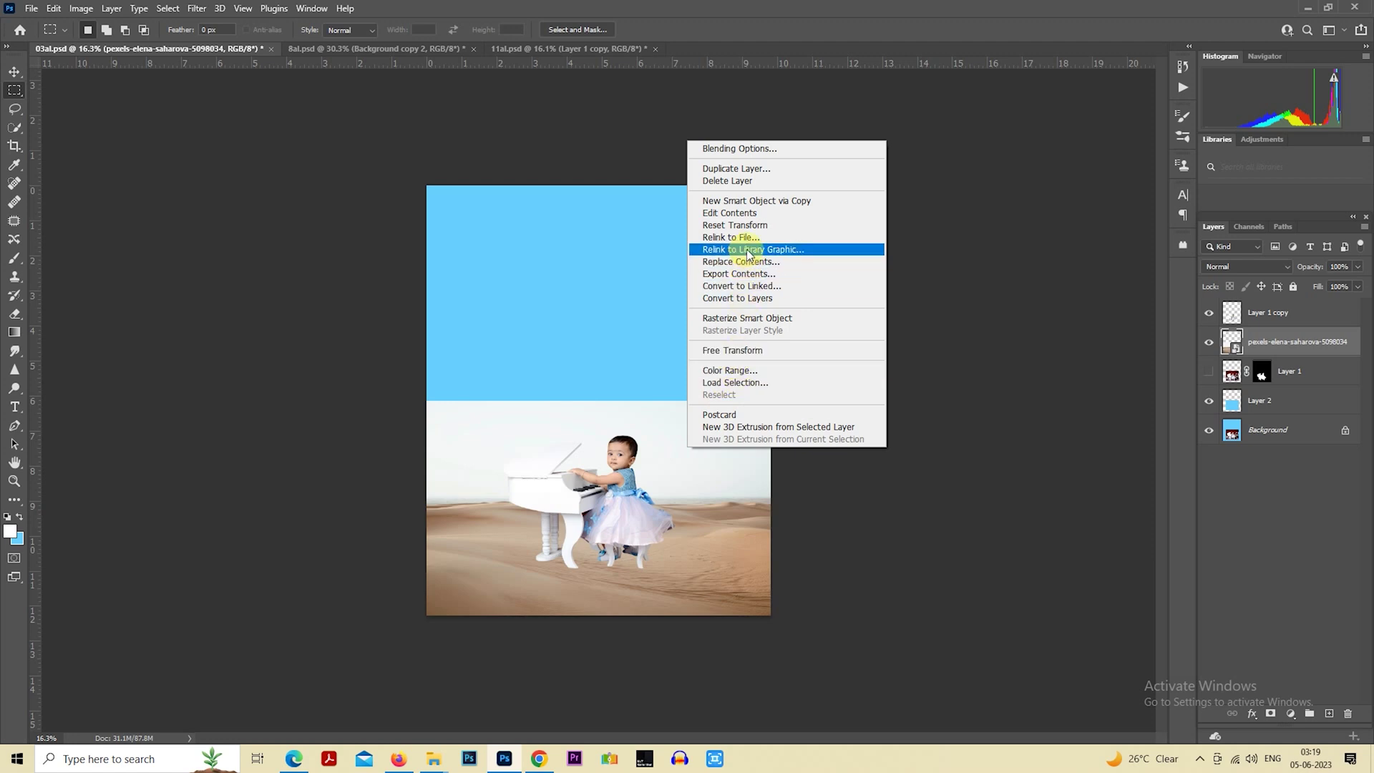
left_click(749, 350)
right_click(620, 373)
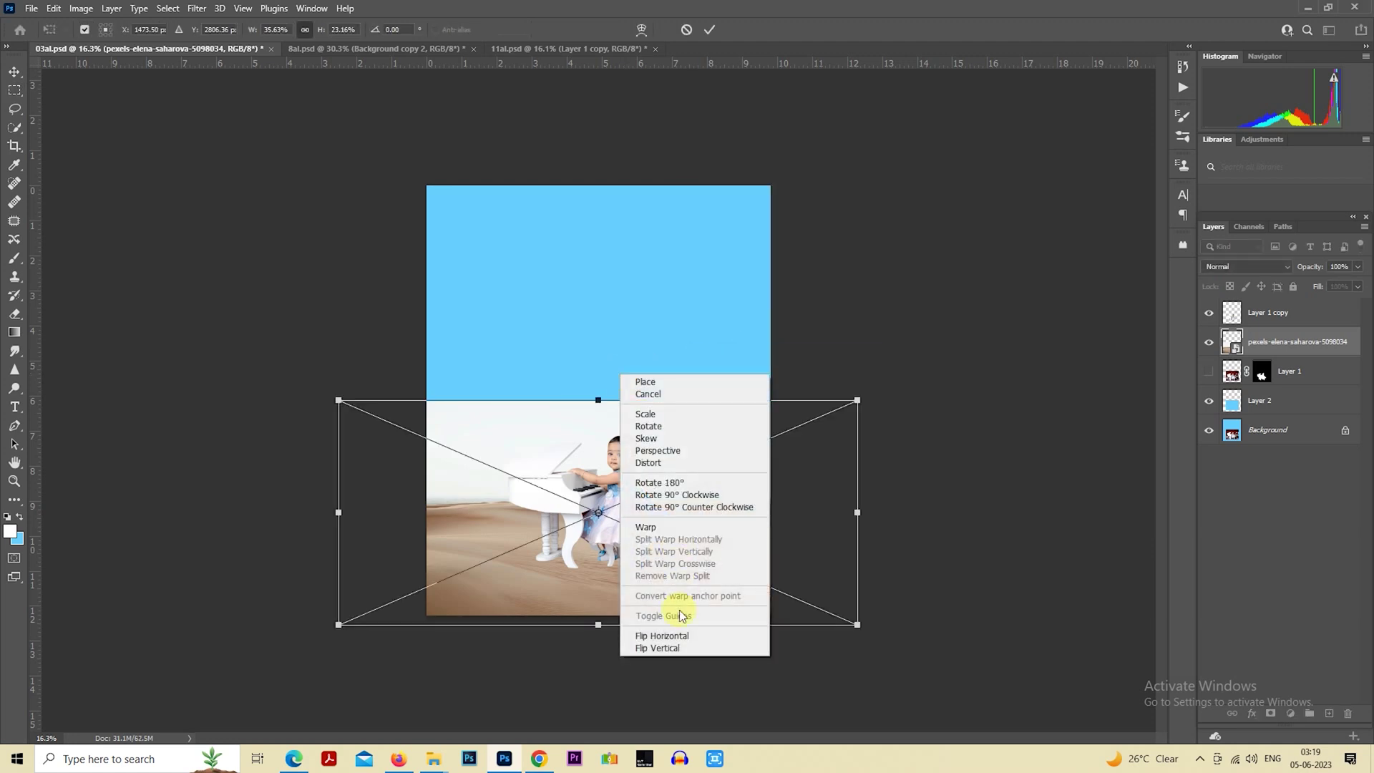
left_click(681, 635)
left_click_drag(711, 524, 699, 522)
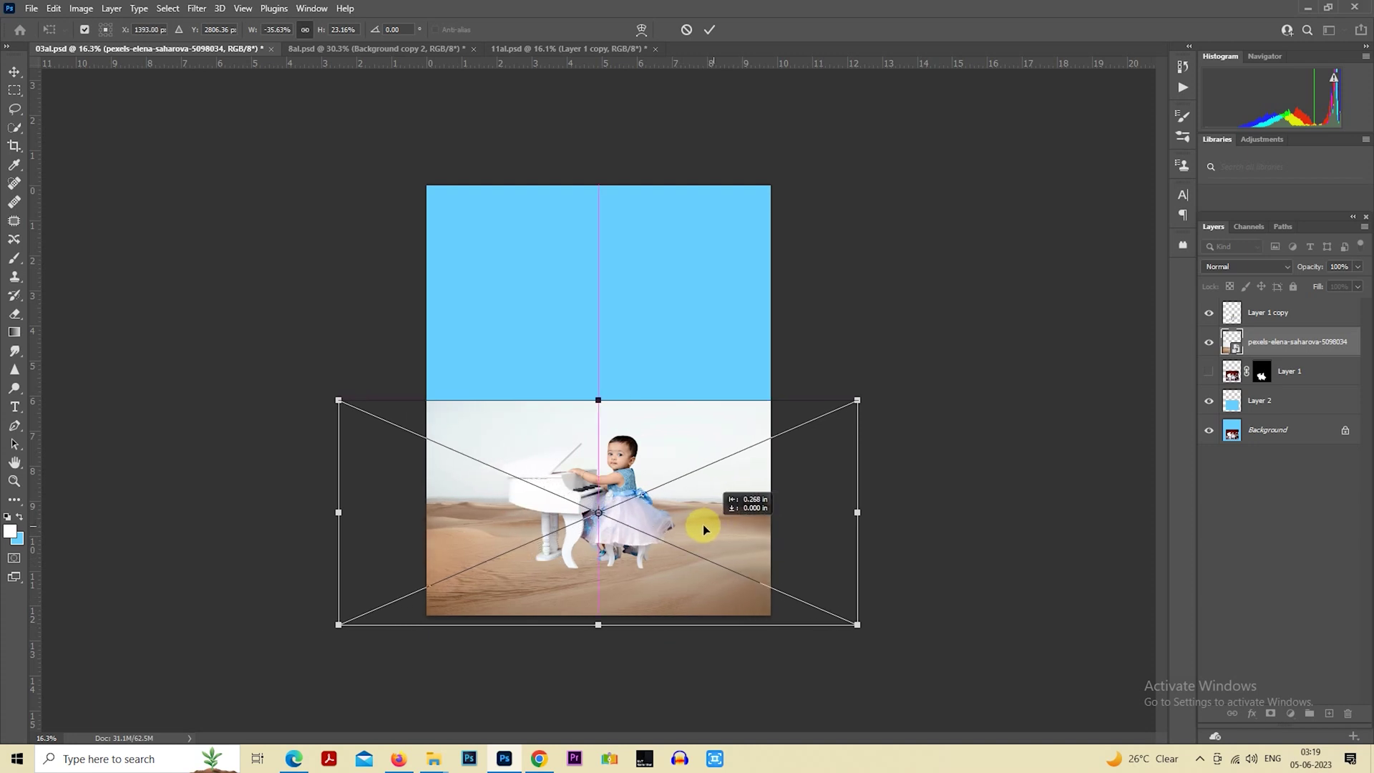
right_click(697, 519)
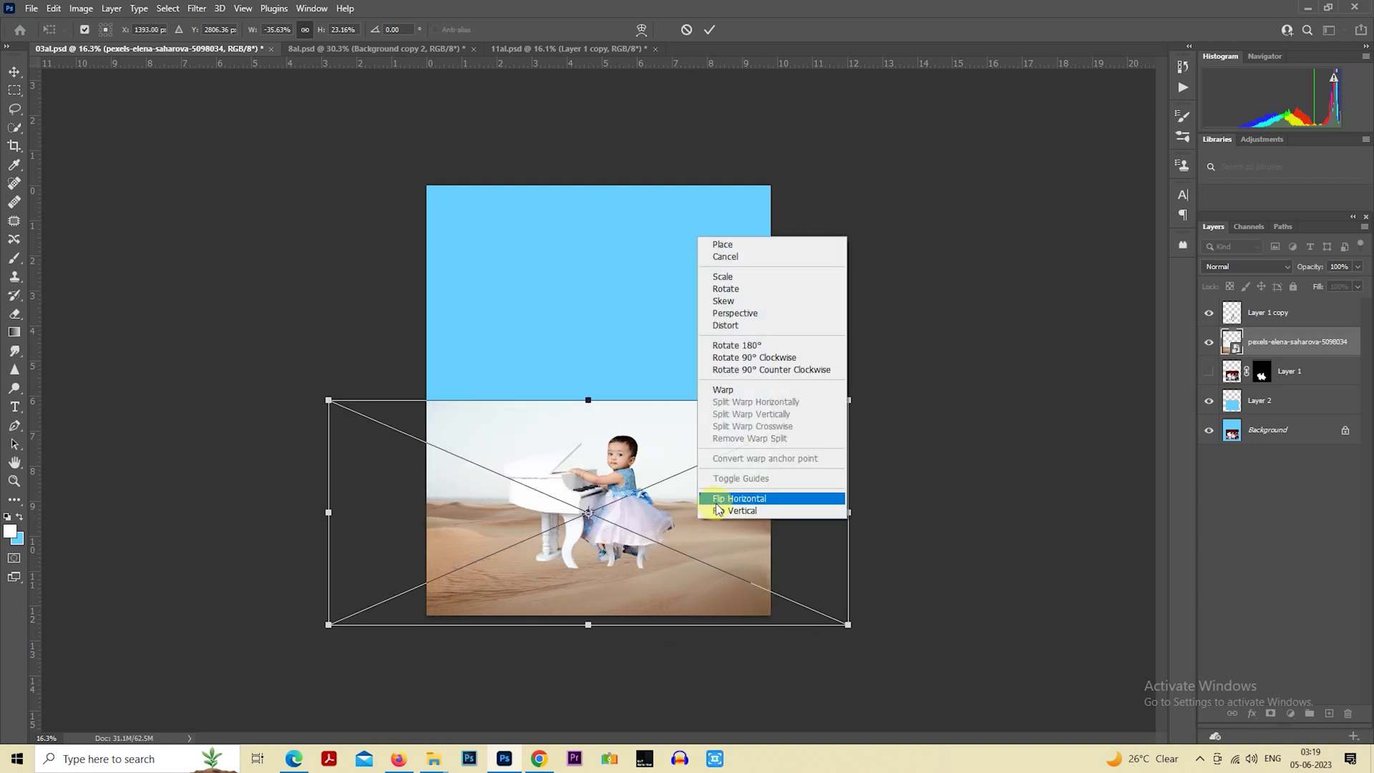
left_click(716, 498)
left_click_drag(691, 515, 708, 516)
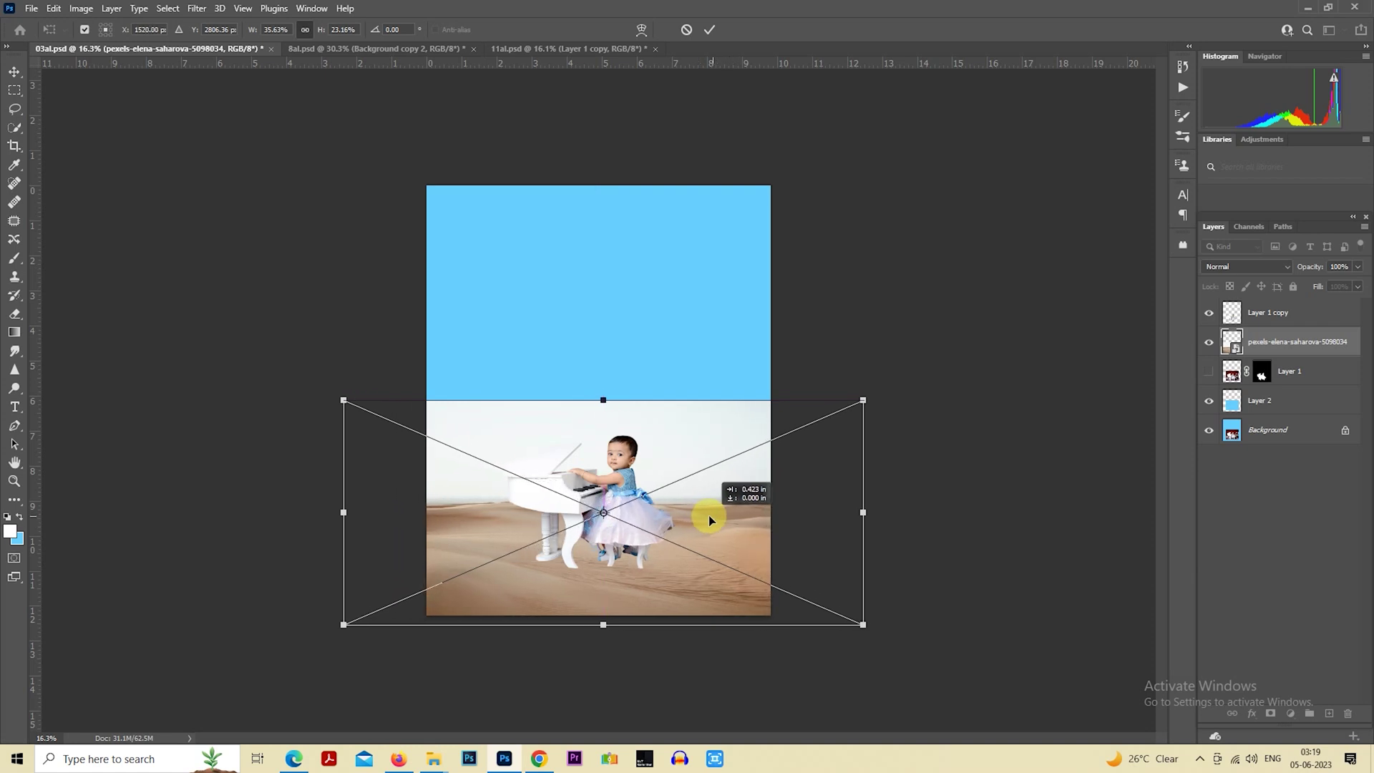
left_click(1277, 342)
Rasterize the desert layer.
right_click(1278, 343)
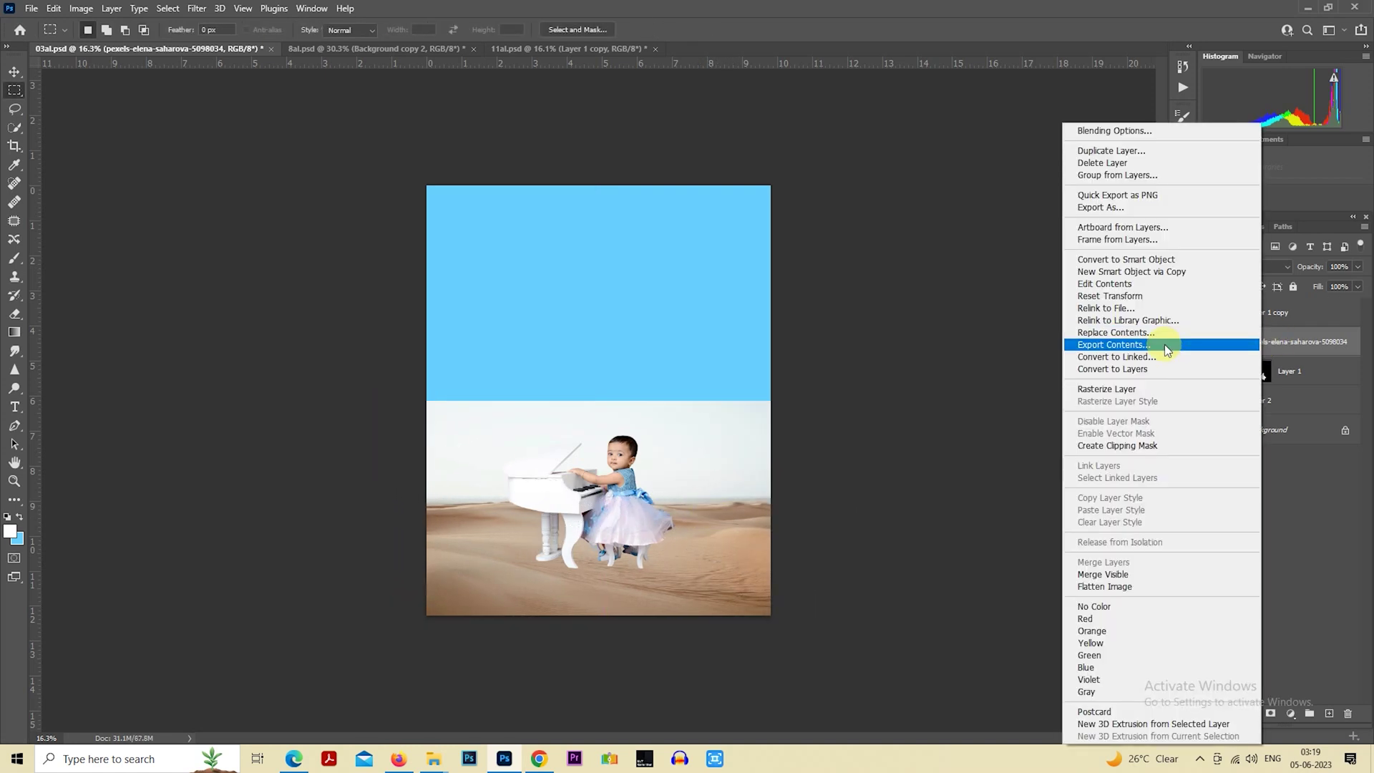
left_click(1169, 385)
scroll(759, 377, "down", 1)
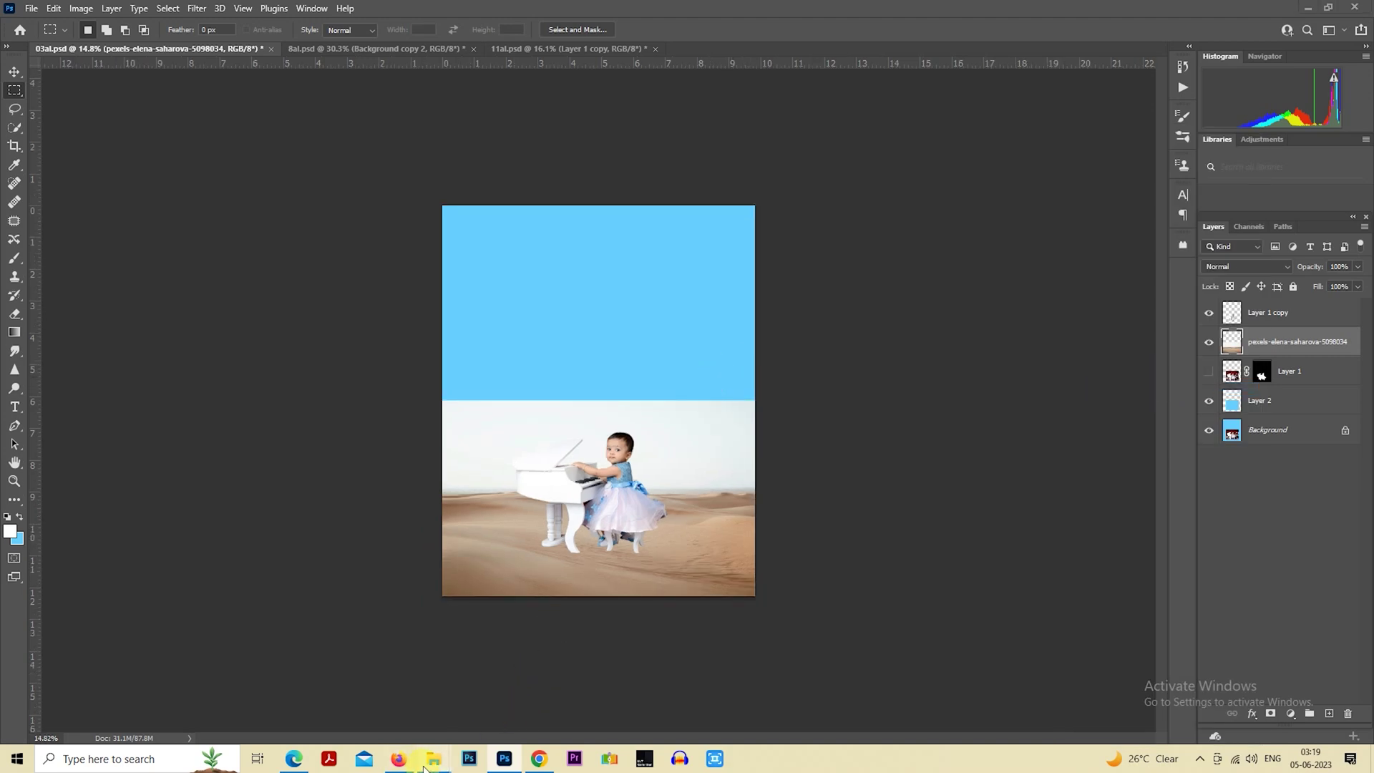
Place the istockphoto sunset sky and scale it up to cover the canvas.
left_click(438, 687)
mouse_move(836, 302)
left_mouse_down()
mouse_move(501, 757)
mouse_move(598, 400)
mouse_move(822, 657)
left_mouse_up()
left_click_drag(794, 571, 788, 454)
left_click_drag(876, 528, 895, 568)
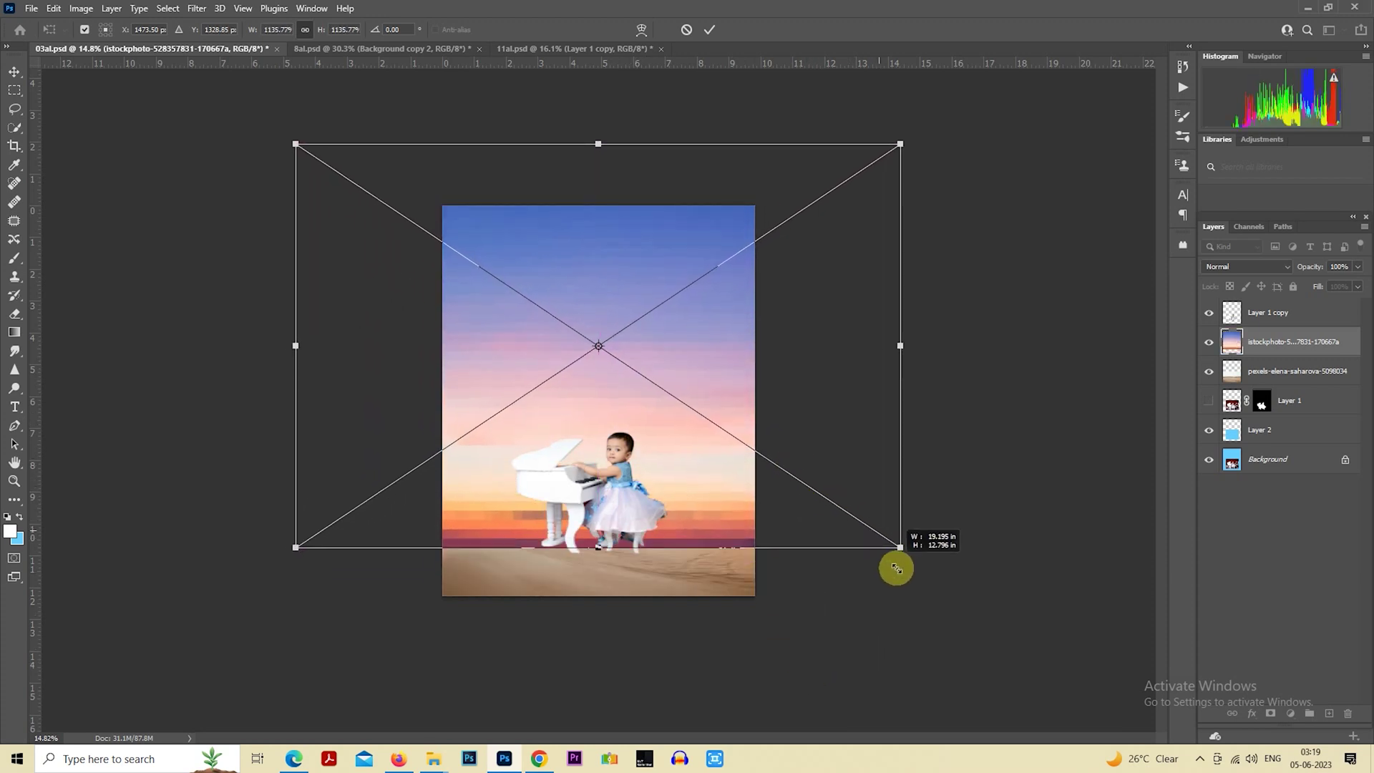
key("Return")
Rasterize the sunset layer and move the desert layer above it.
key("m")
key("5")
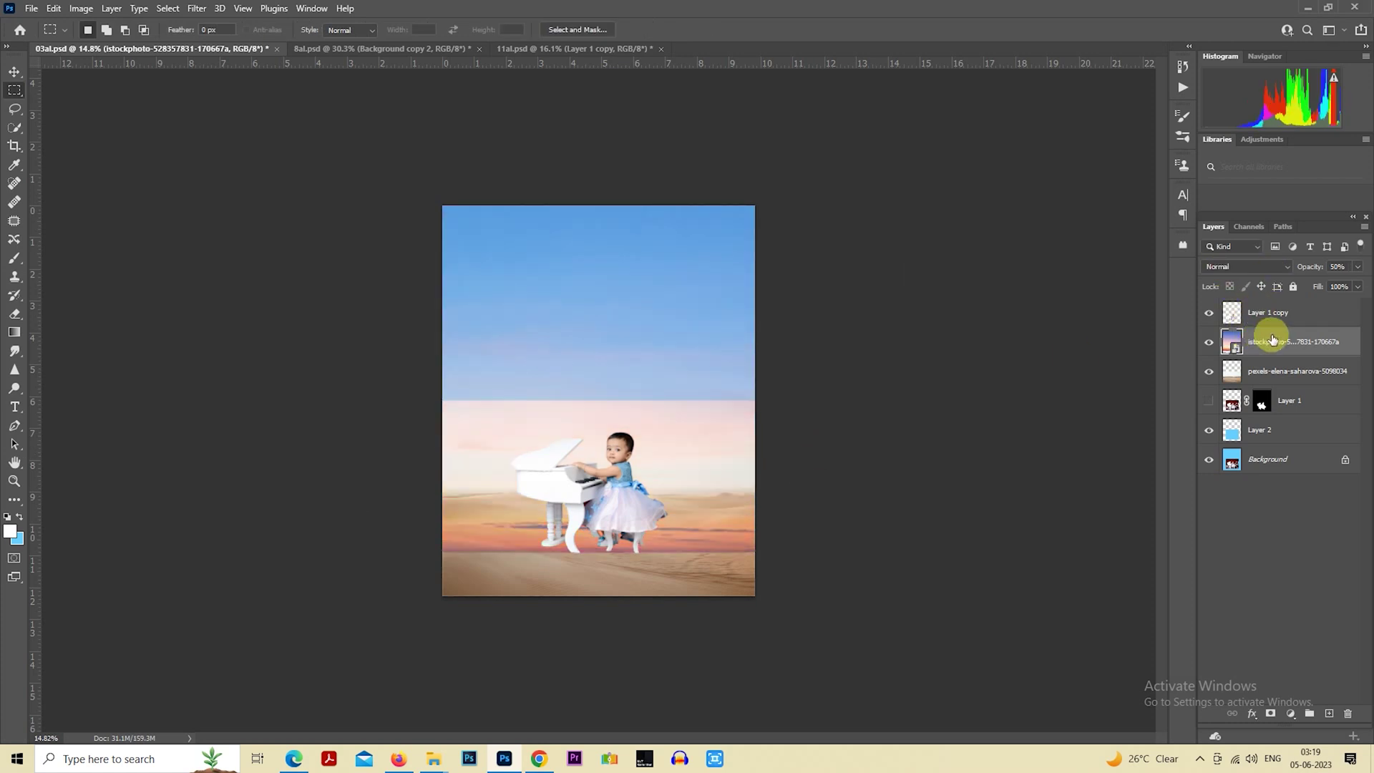
right_click(1272, 340)
left_click(1165, 387)
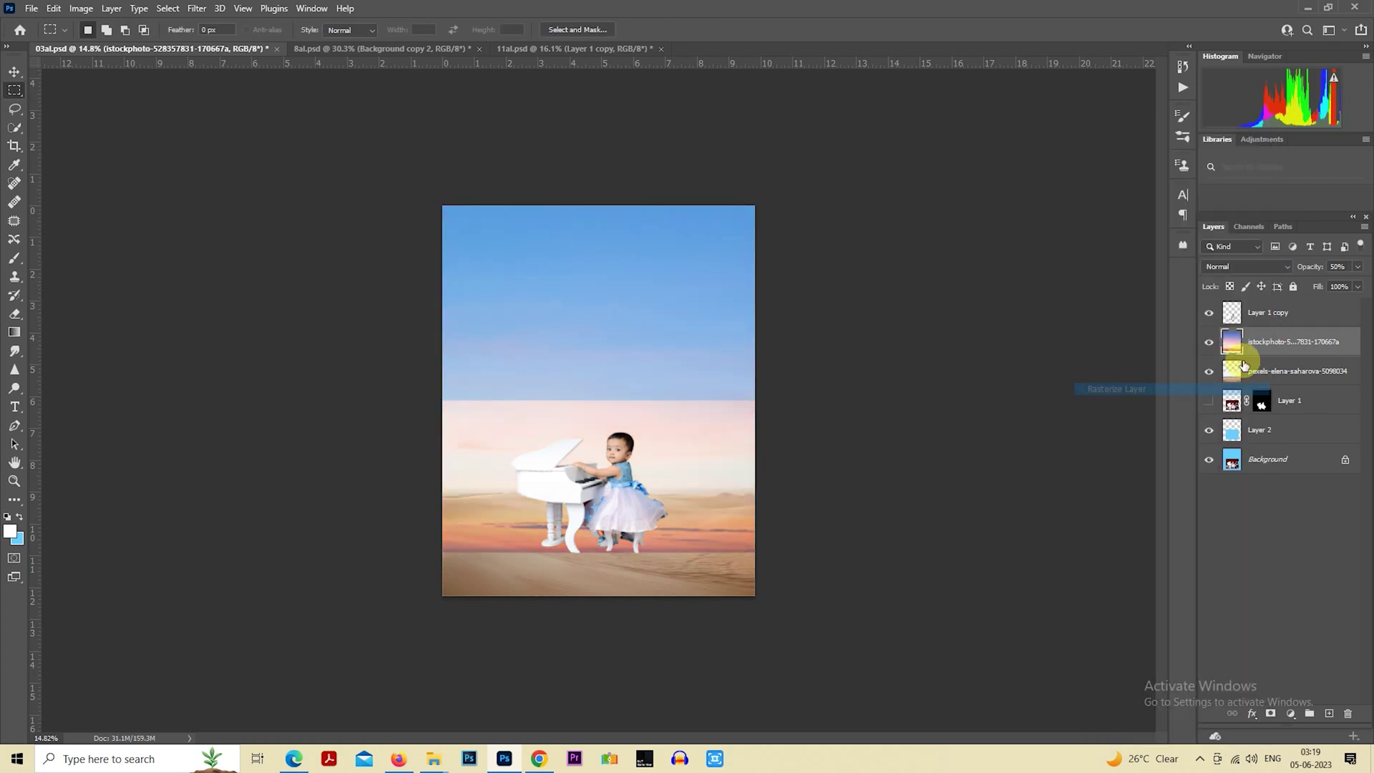
left_click_drag(1245, 370, 1256, 340)
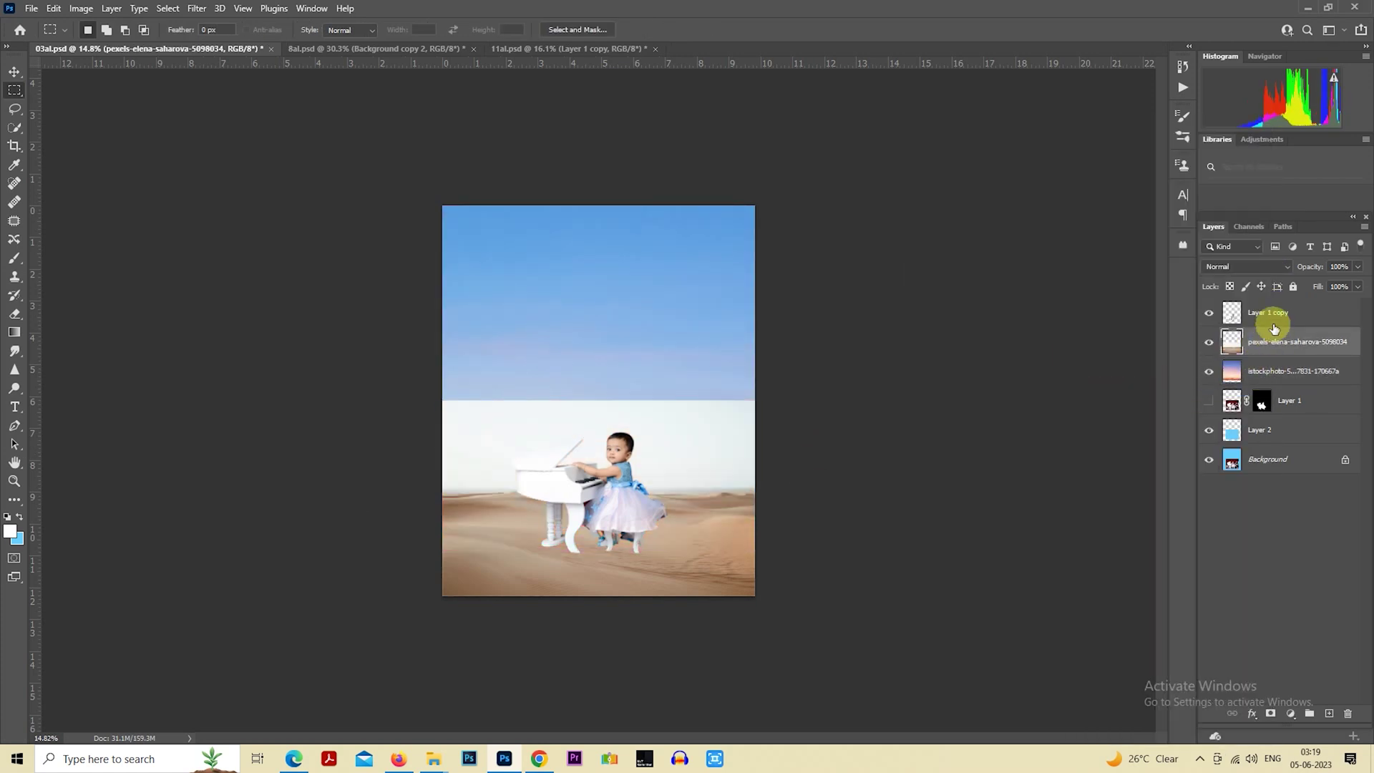
left_click(1270, 372)
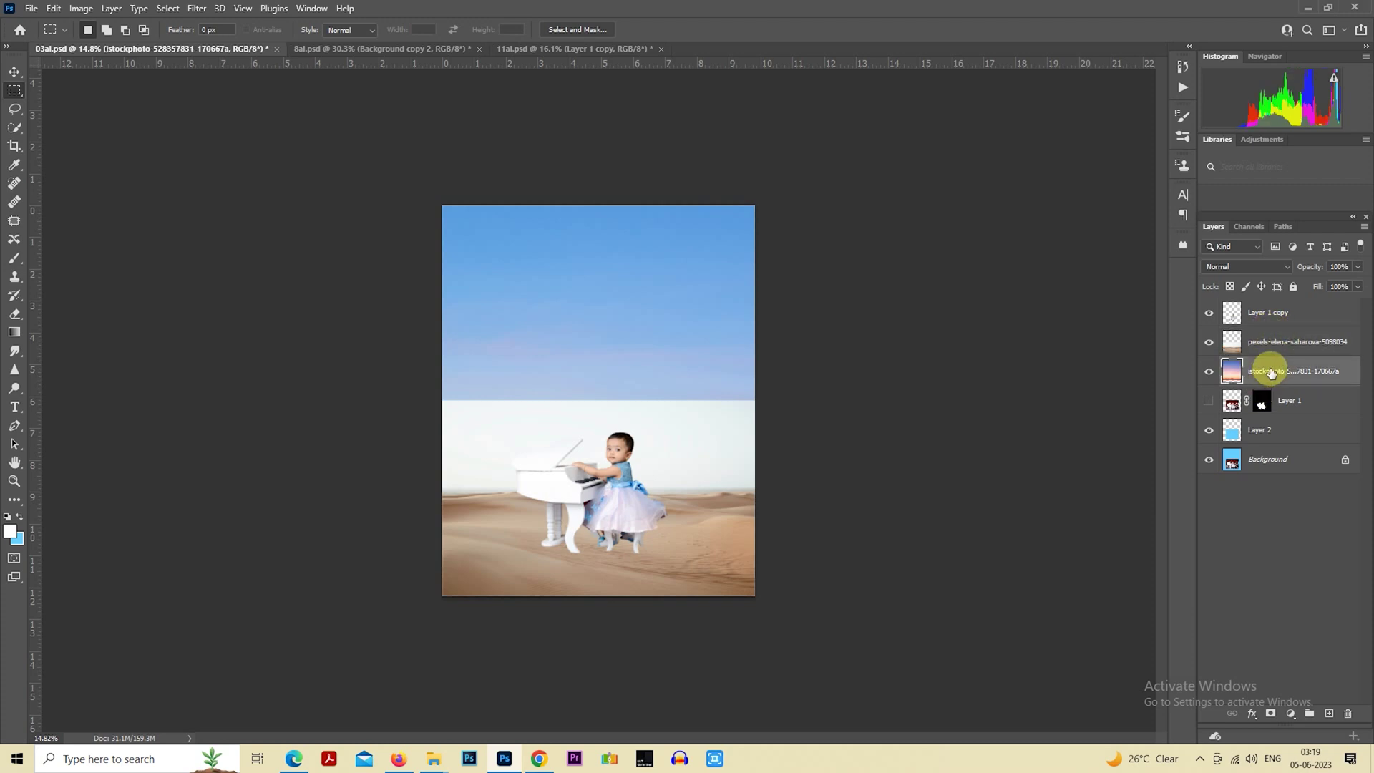
left_click(1271, 340)
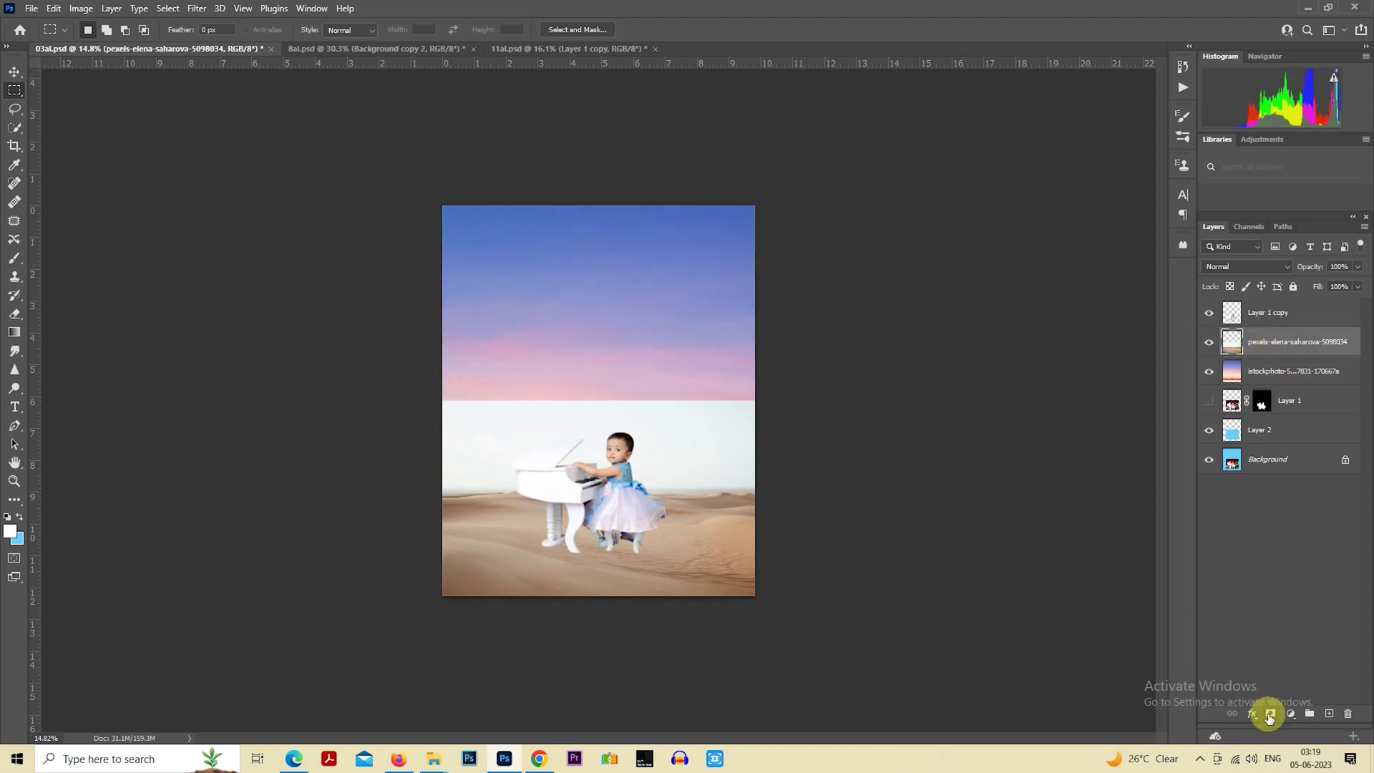
Mask the desert layer and paint away its horizon edge with a Soft Round brush.
left_click(15, 258)
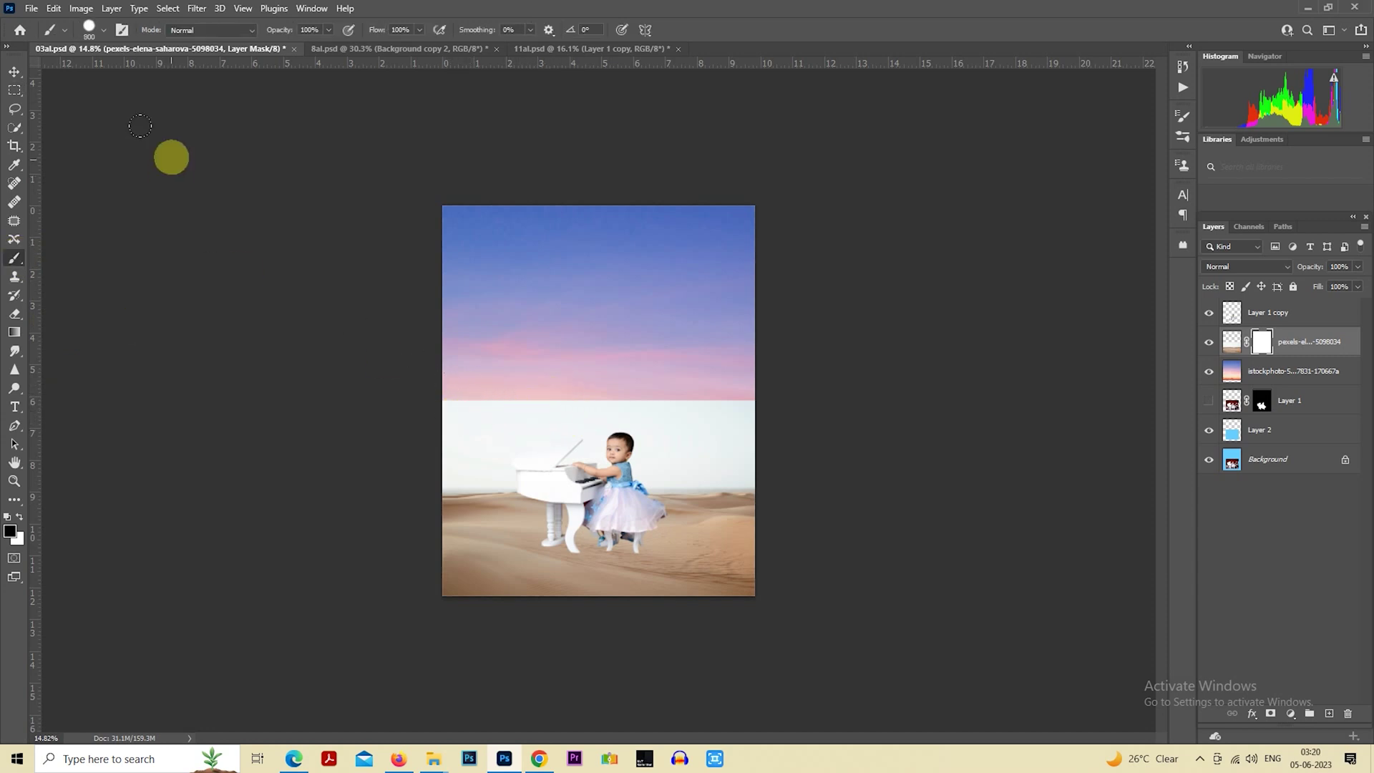
left_click(93, 28)
left_click(177, 216)
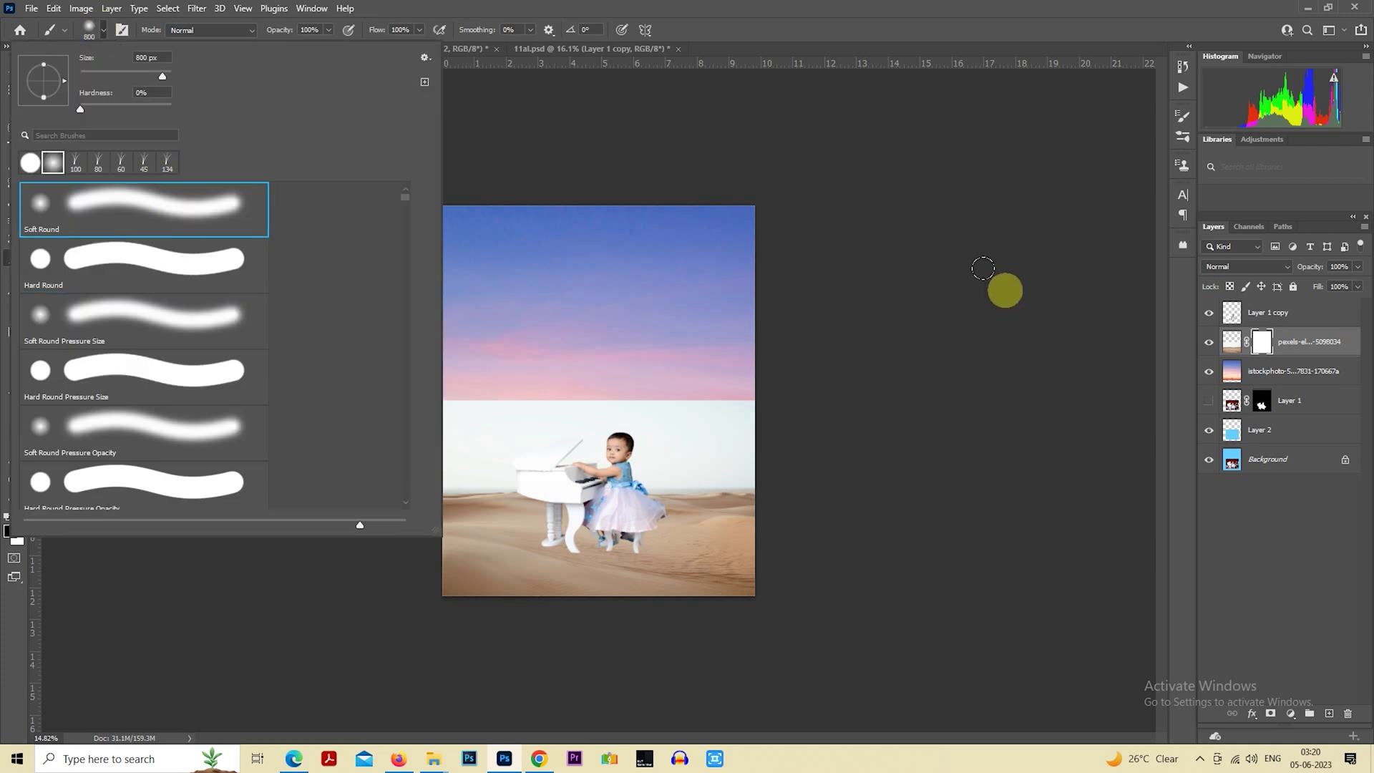
left_click(991, 286)
mouse_move(437, 397)
left_mouse_down()
mouse_move(644, 385)
mouse_move(787, 401)
left_mouse_up()
key("bracketleft")
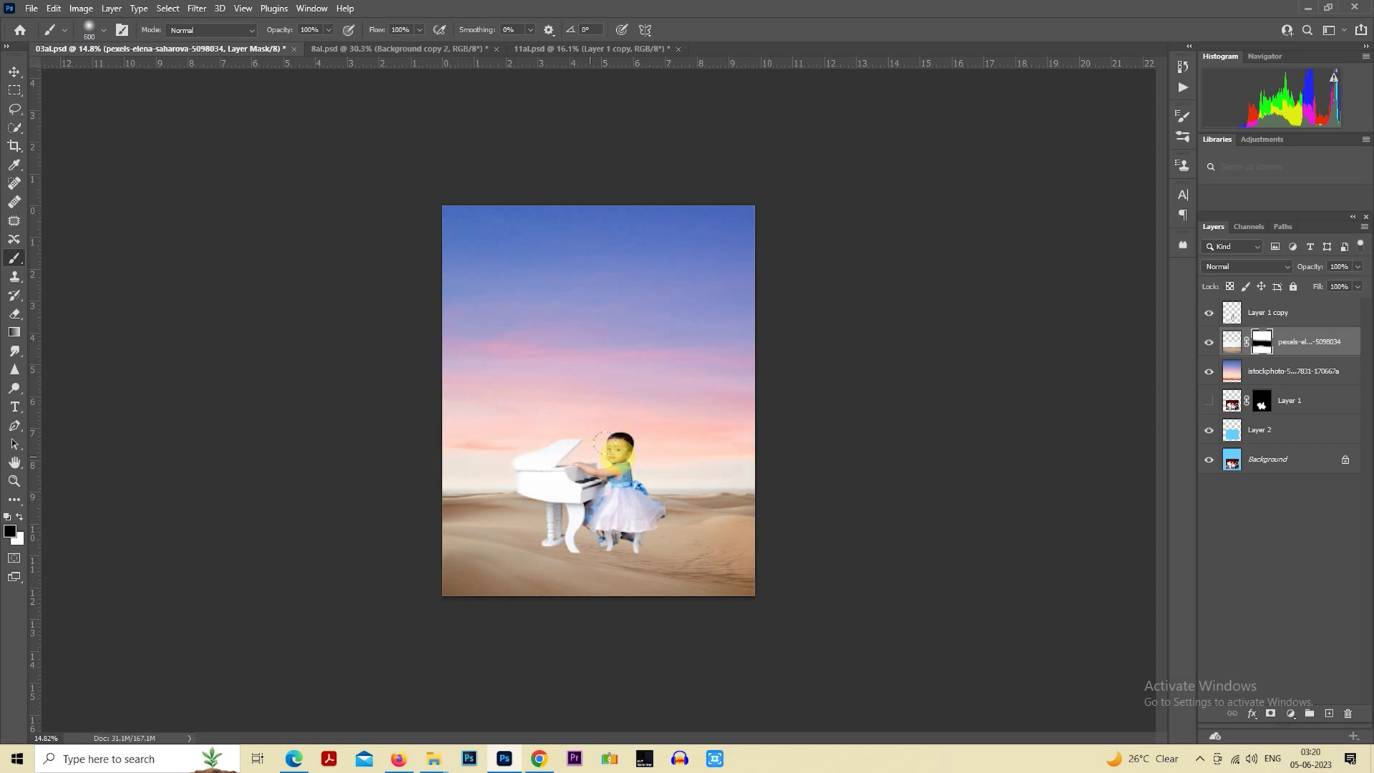
key("bracketright")
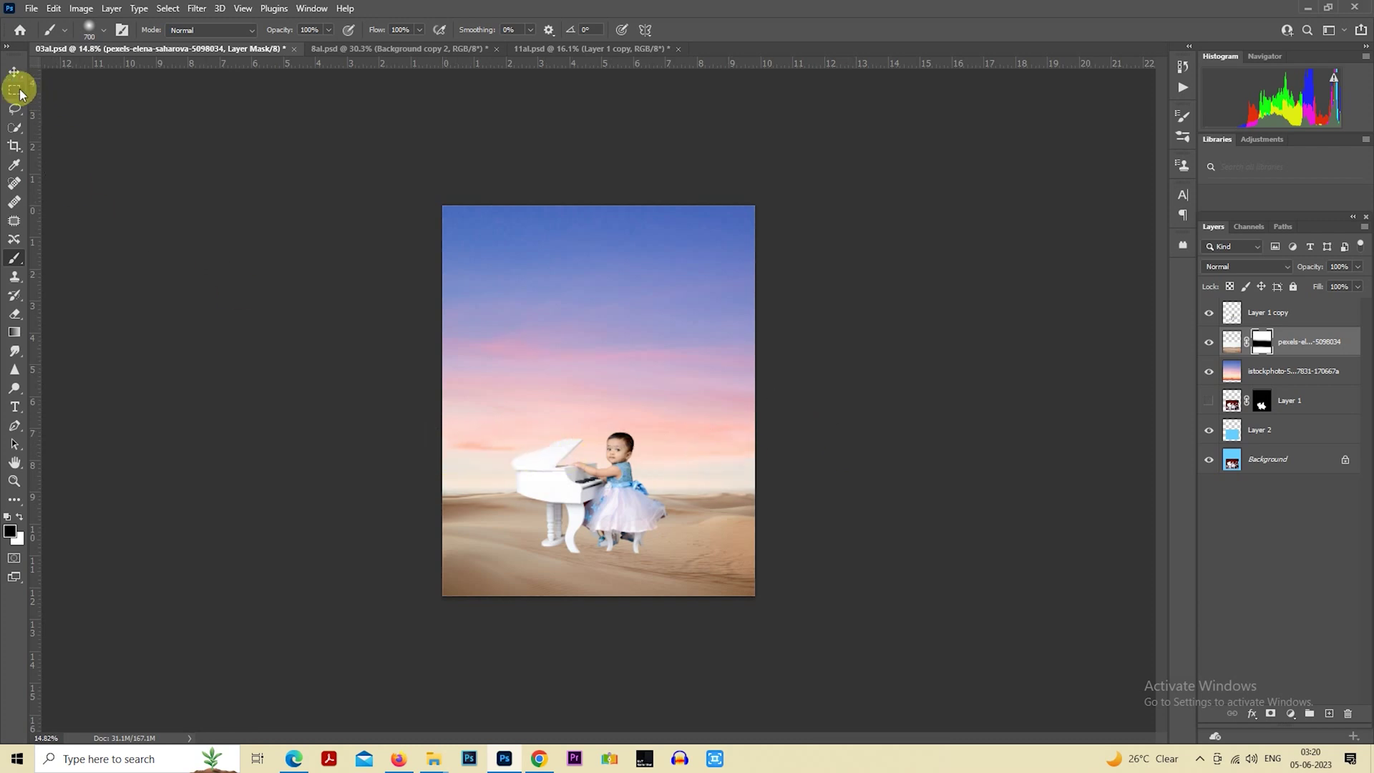
Free Transform the sunset sky layer to move it down slightly and enlarge it.
left_click(14, 87)
left_click(1223, 378)
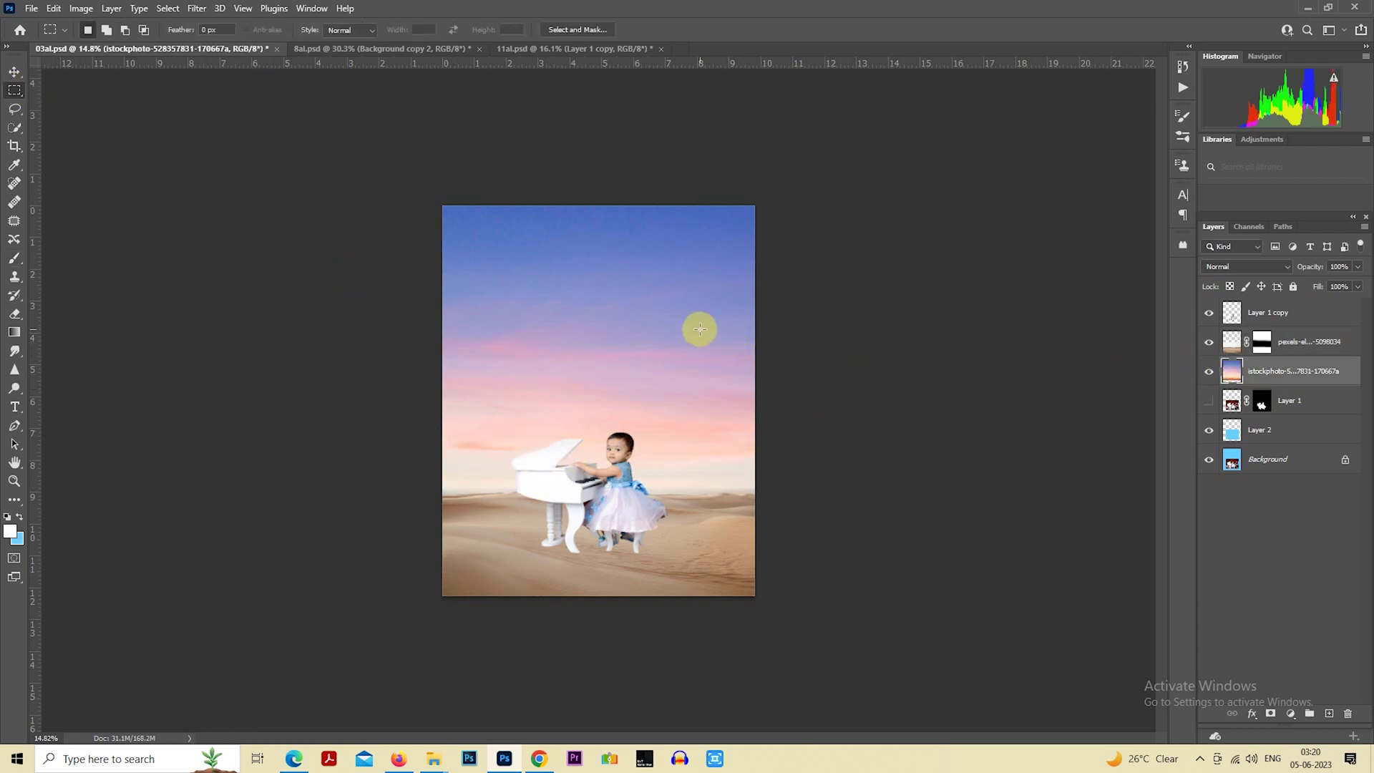
right_click(654, 257)
left_click(740, 381)
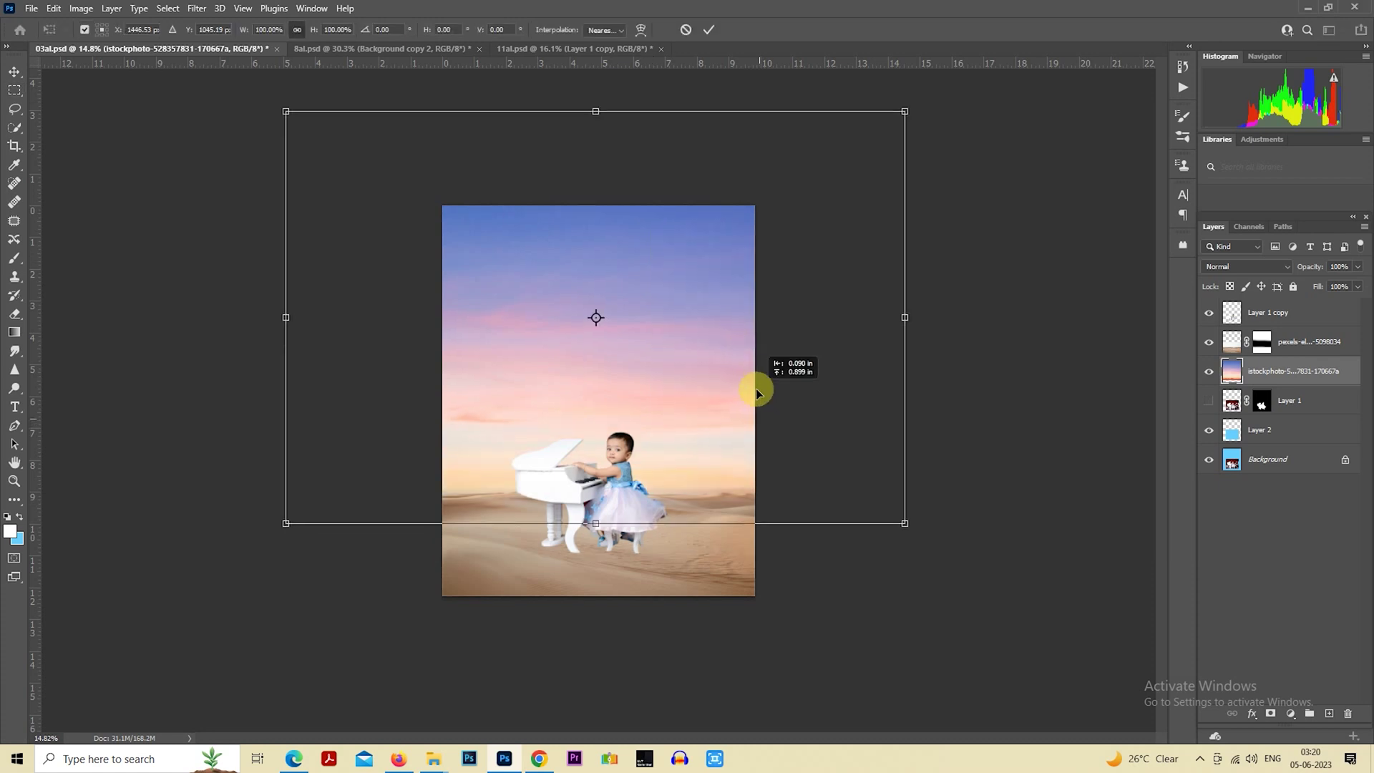
left_click_drag(755, 389, 759, 422)
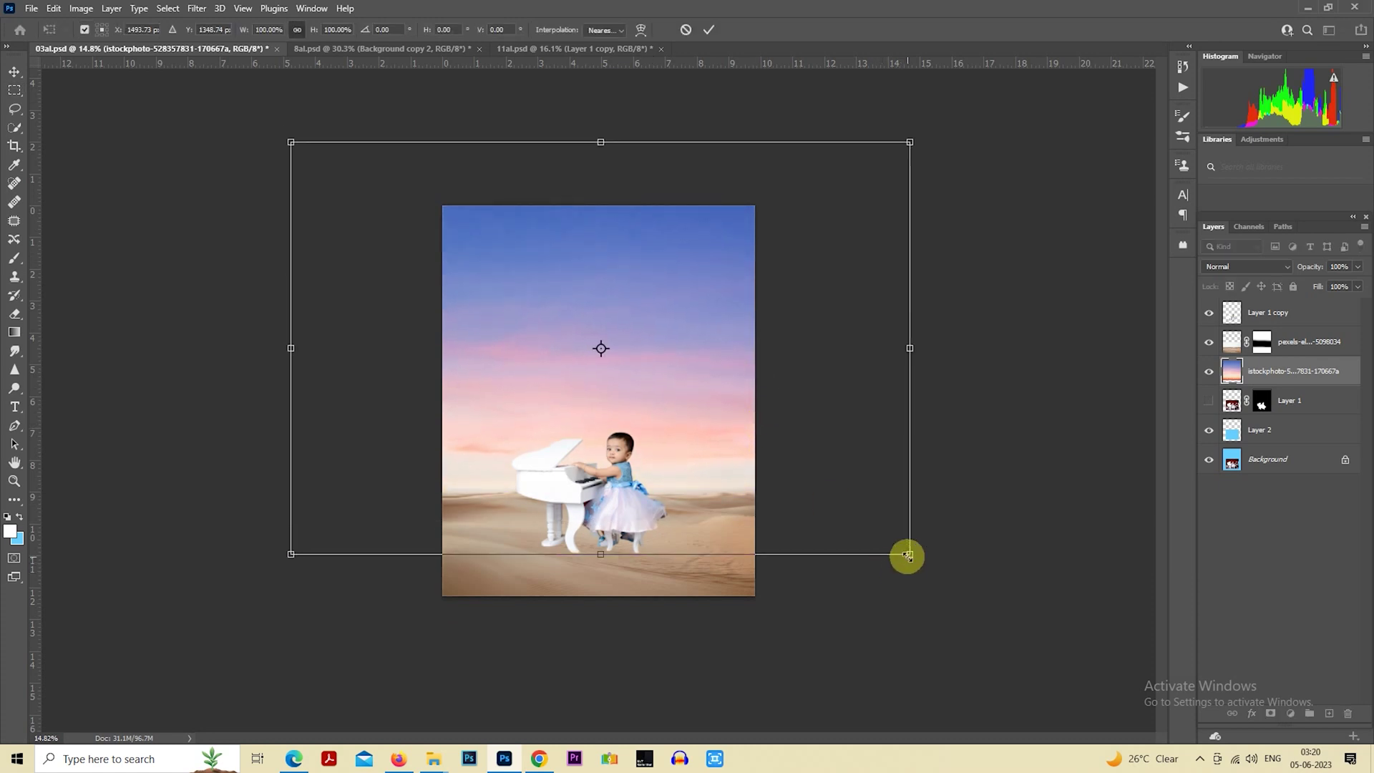
mouse_move(908, 556)
left_mouse_down()
mouse_move(928, 583)
mouse_move(914, 576)
left_mouse_up()
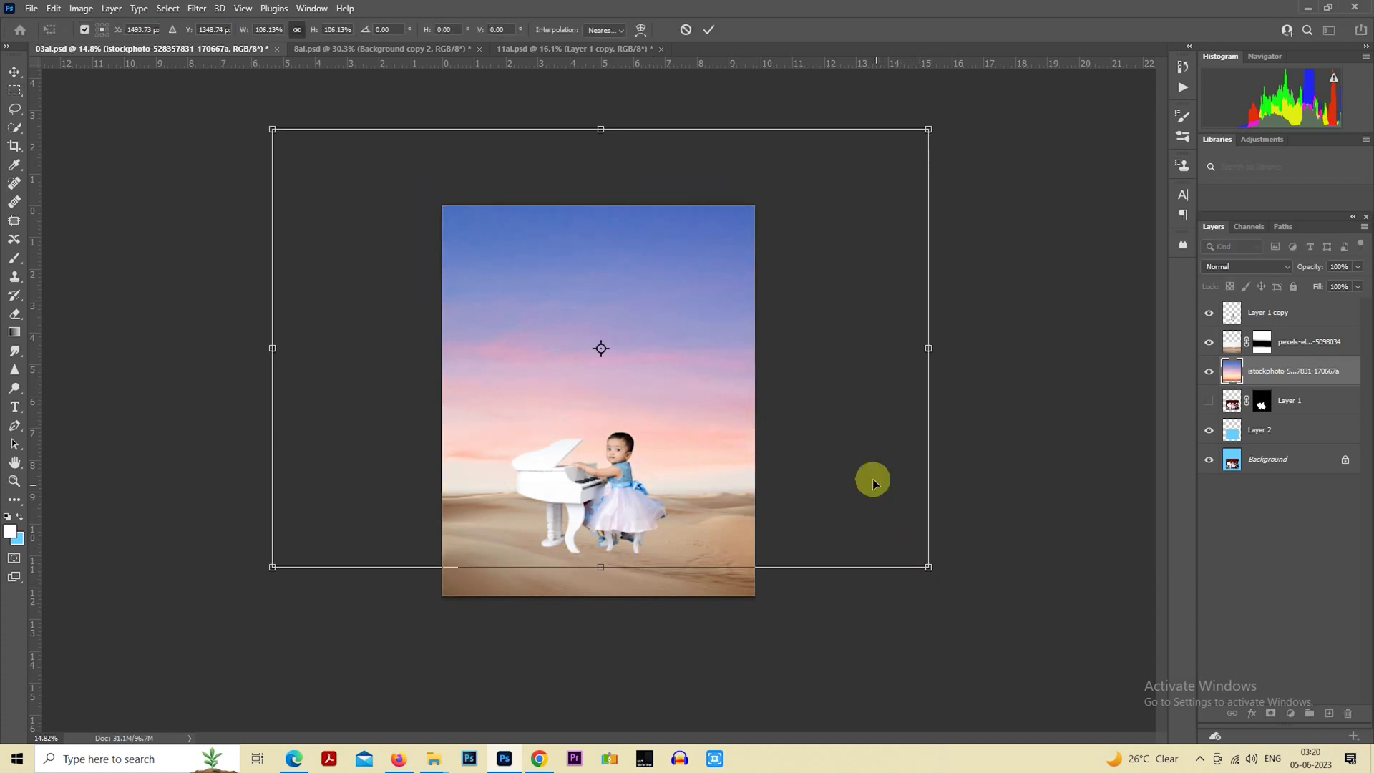
key("Return")
key("m")
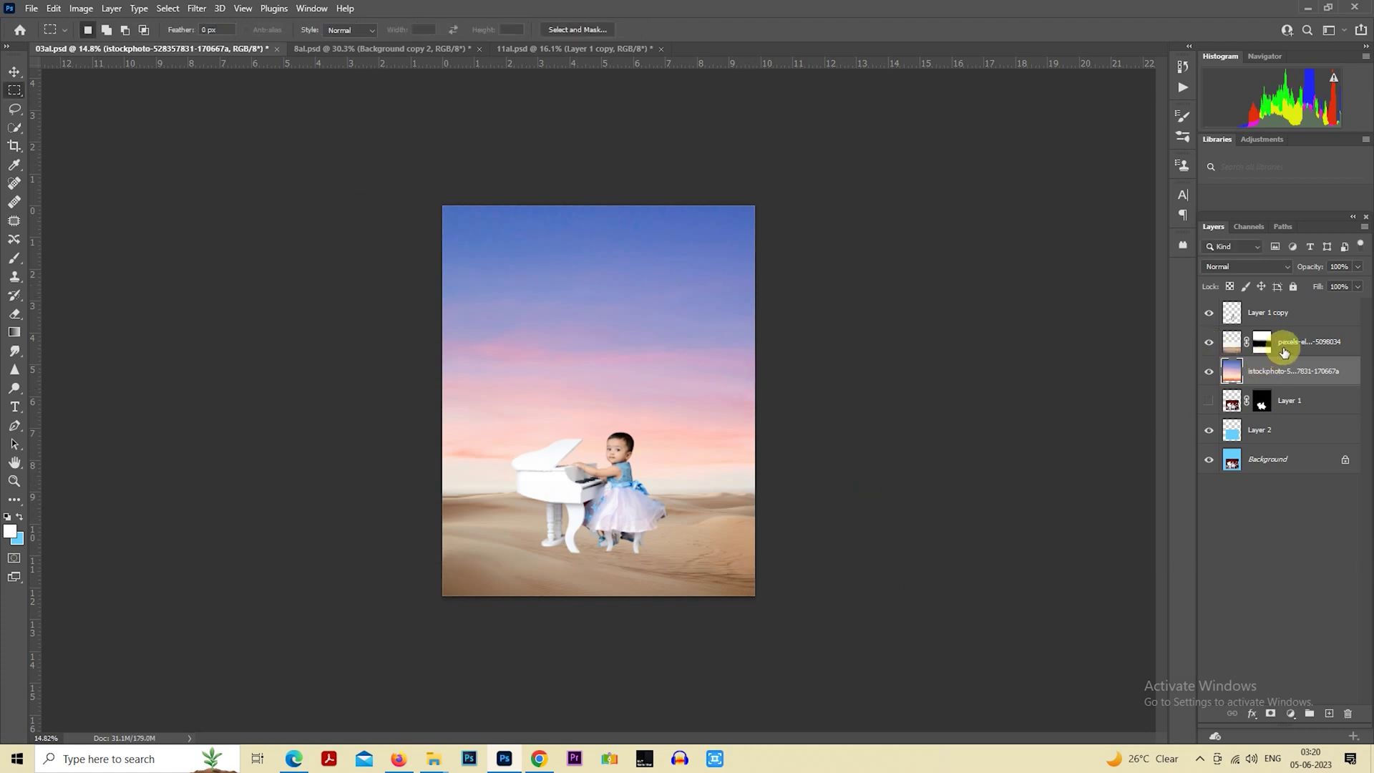
Duplicate the sky and desert layers with Ctrl+J and merge the copies into one layer.
left_click(1284, 352, "shift")
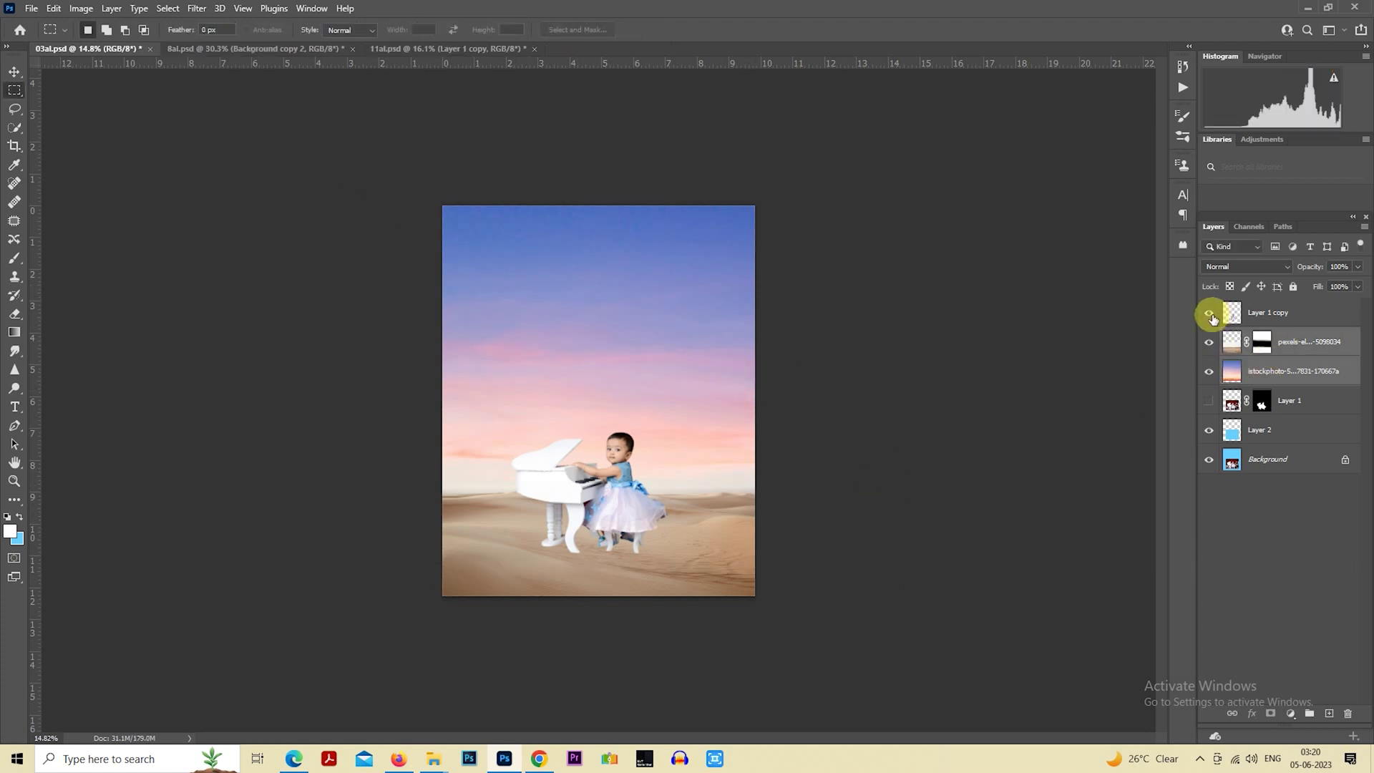
key("ctrl+j")
right_click(1291, 343)
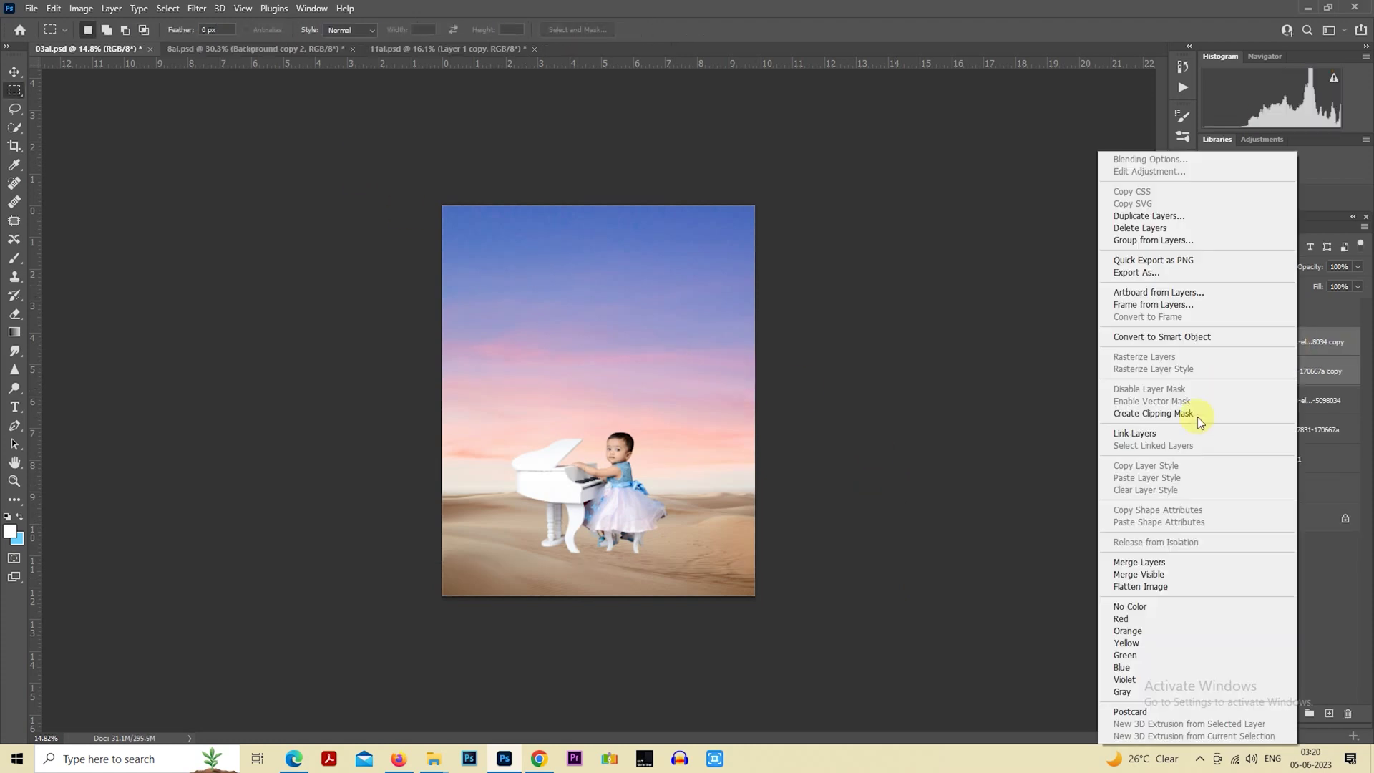
left_click(1166, 561)
left_click(196, 8)
mouse_move(219, 217)
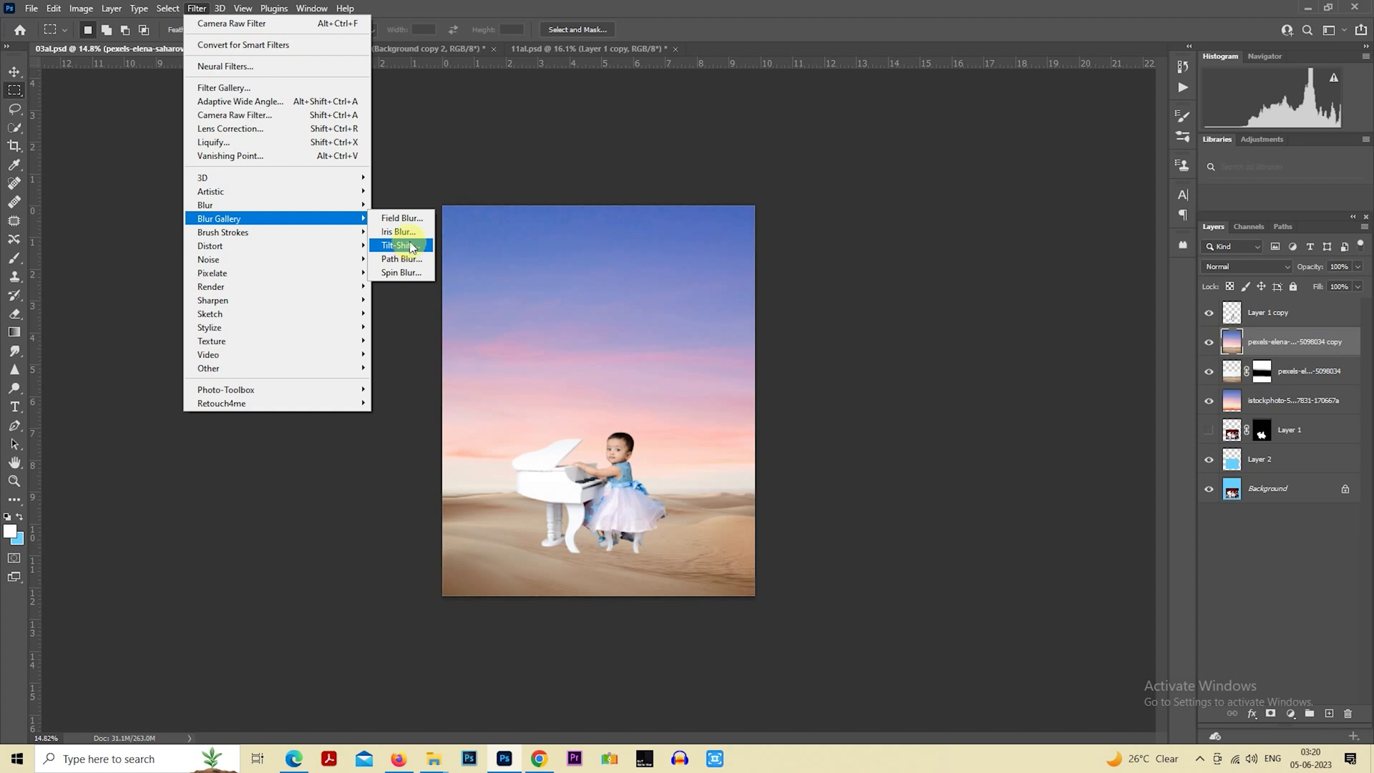
Apply a Tilt-Shift blur with its focus zone moved down to the sand and stronger blur.
left_click(411, 247)
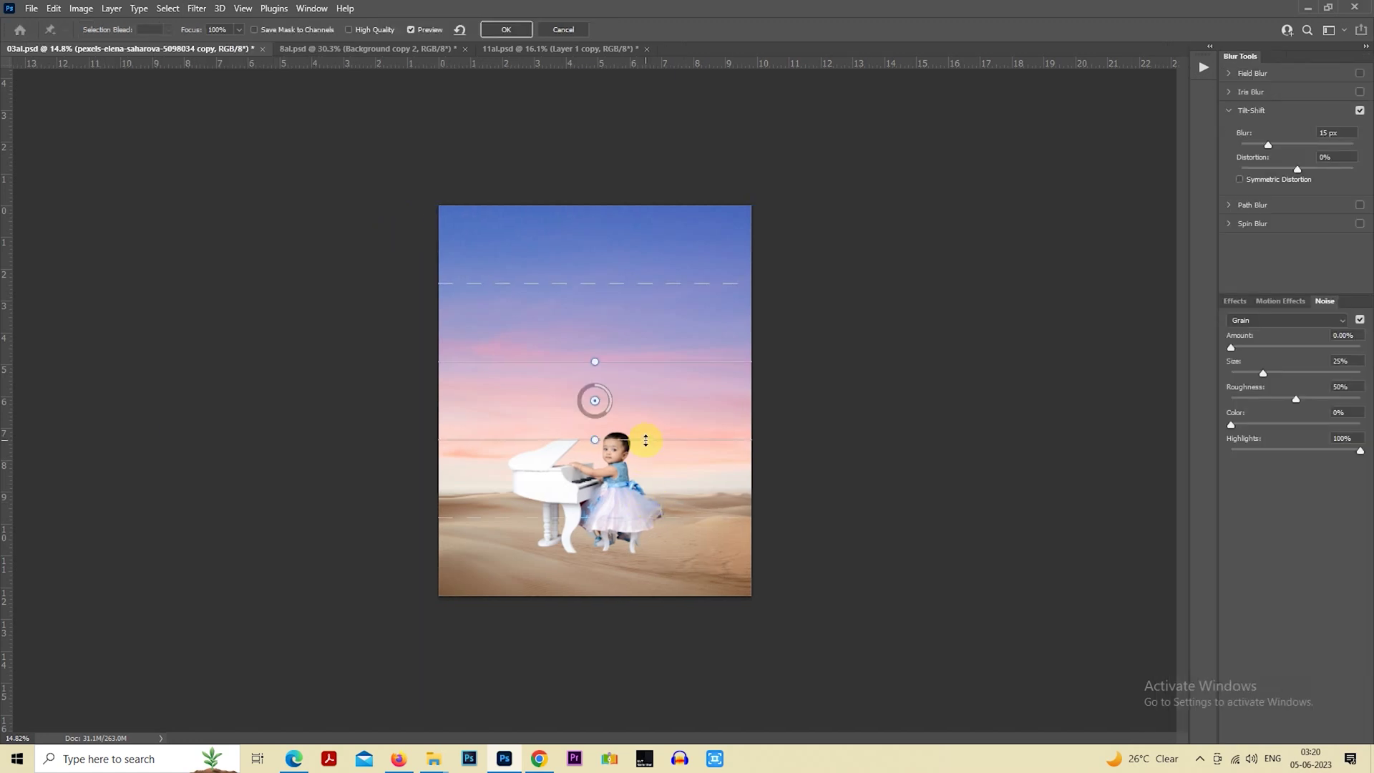
left_click_drag(646, 490, 642, 628)
left_click_drag(646, 416, 637, 592)
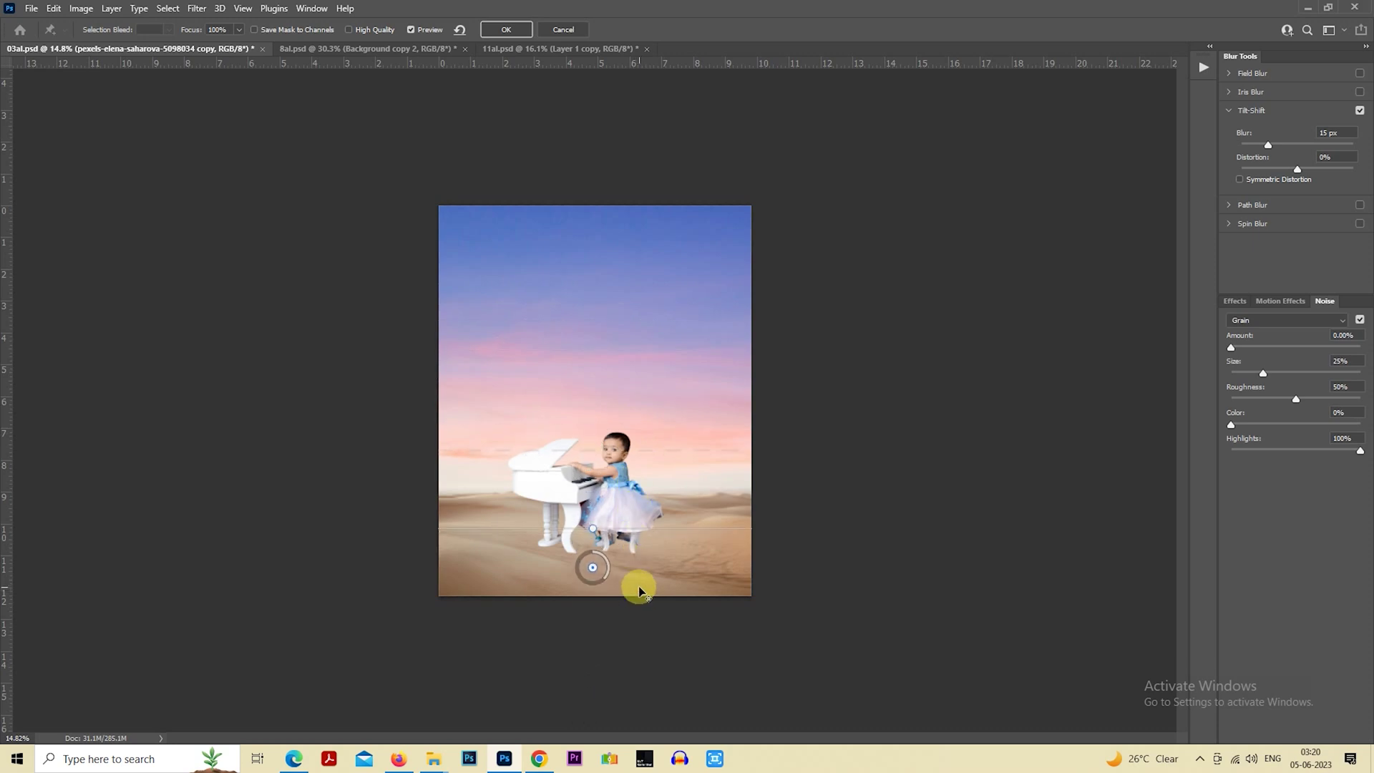
left_click_drag(640, 588, 663, 564)
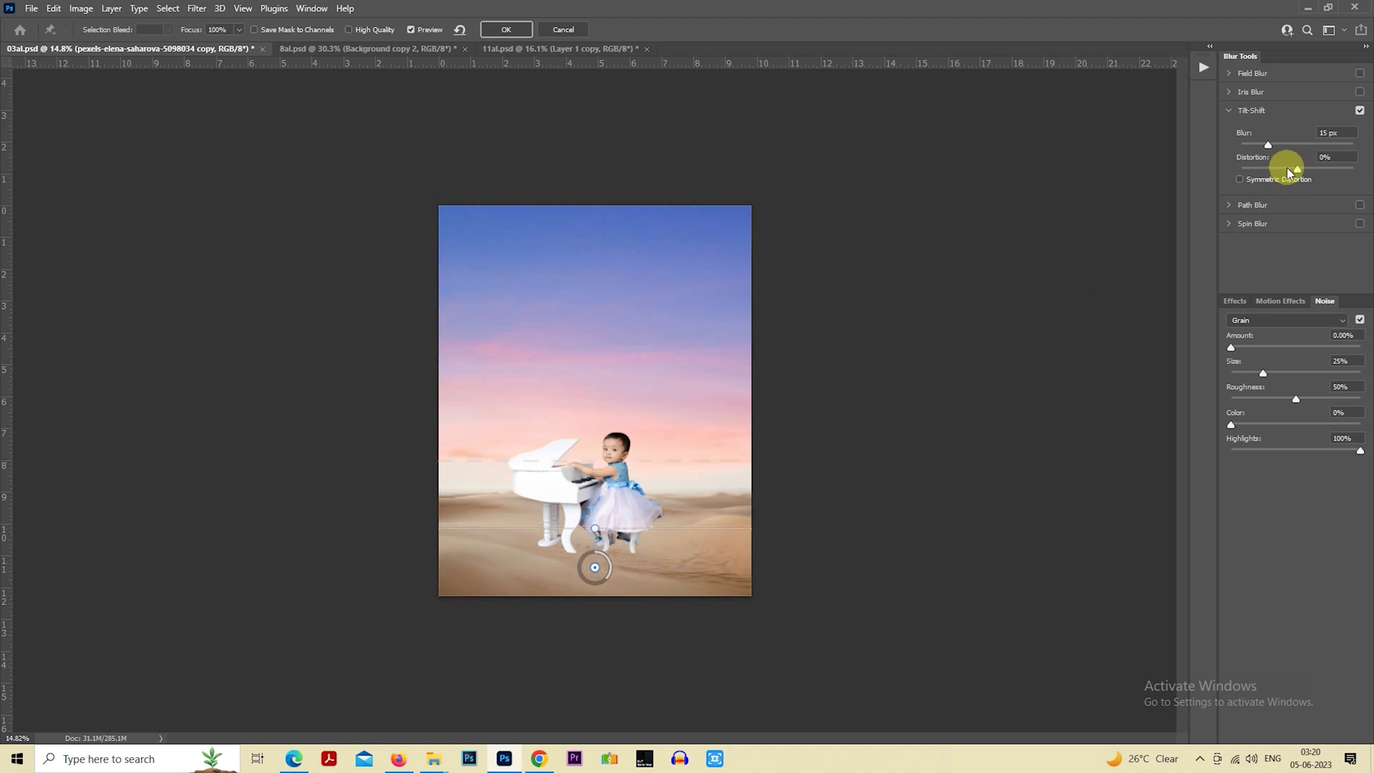
left_click(1285, 145)
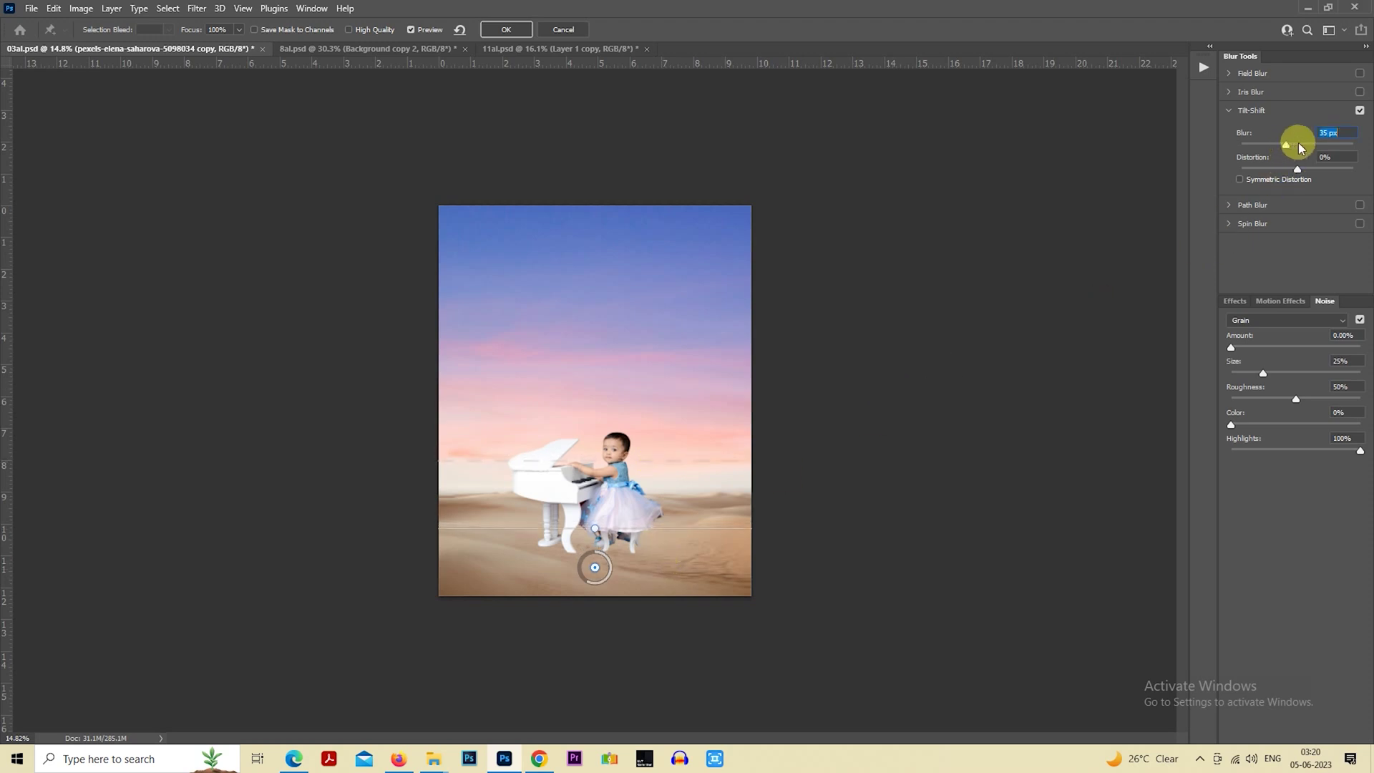
left_click(503, 31)
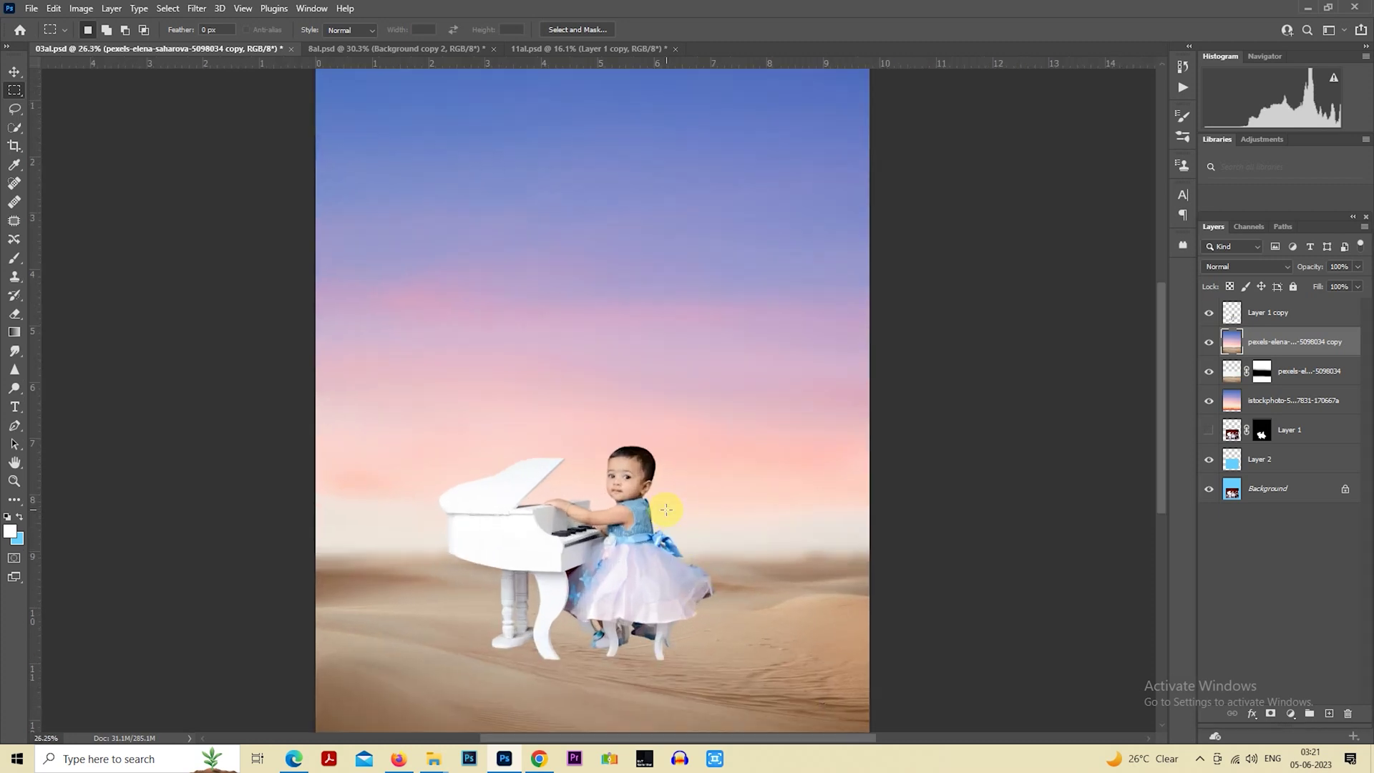
Raise the background's saturation to +40 with Hue/Saturation.
key("ctrl+u")
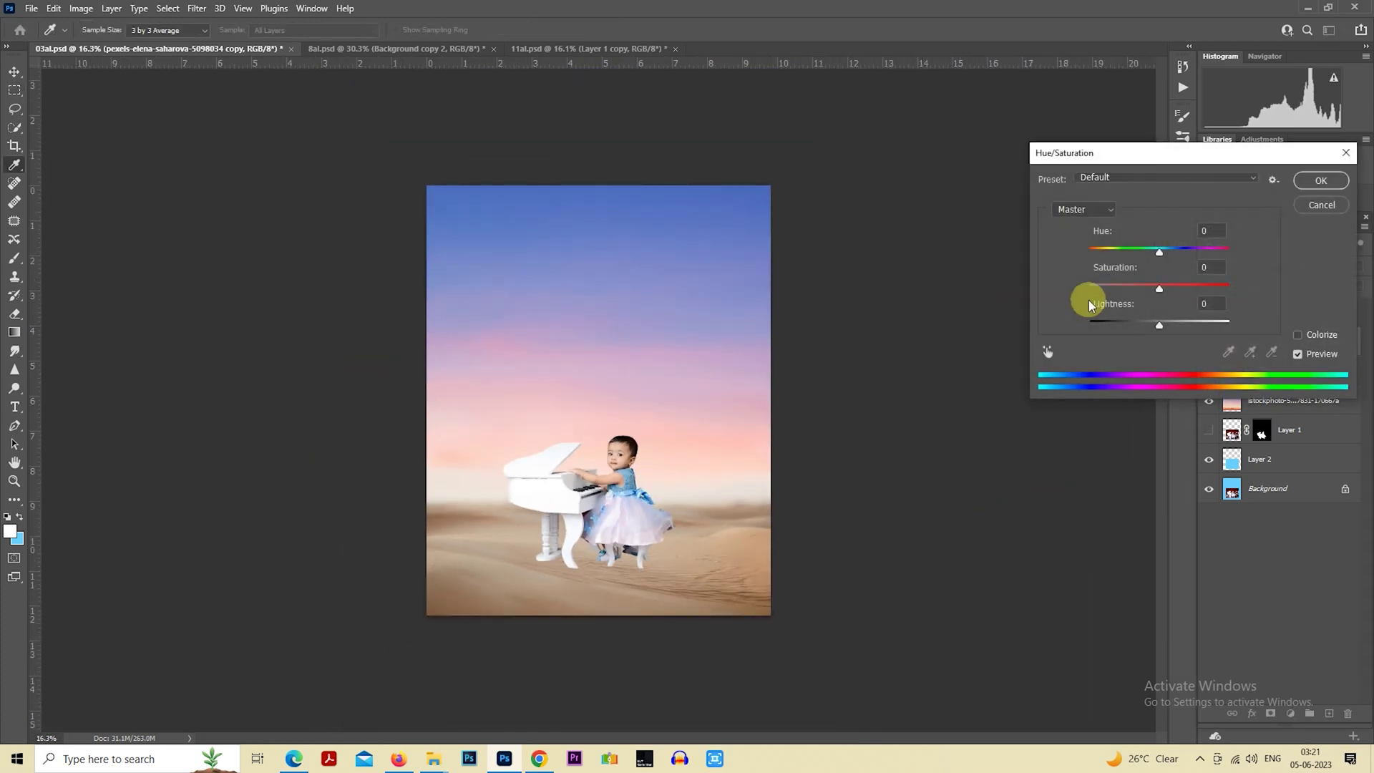
left_click_drag(1169, 283, 1179, 285)
left_click(1310, 180)
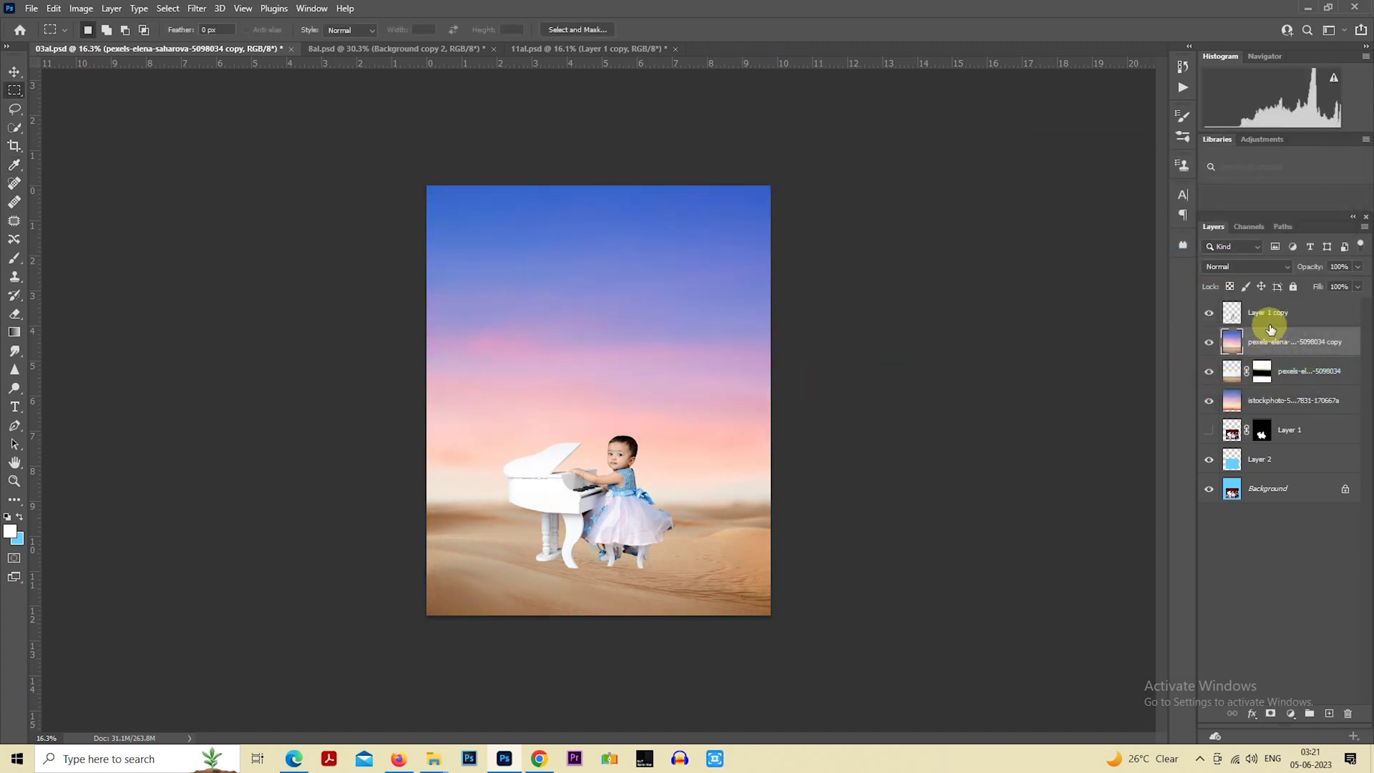
Free Transform the girl-and-piano layer larger and shift it slightly right.
left_click(1260, 314)
scroll(531, 504, "up", 2)
scroll(531, 503, "up", 2)
right_click(566, 334)
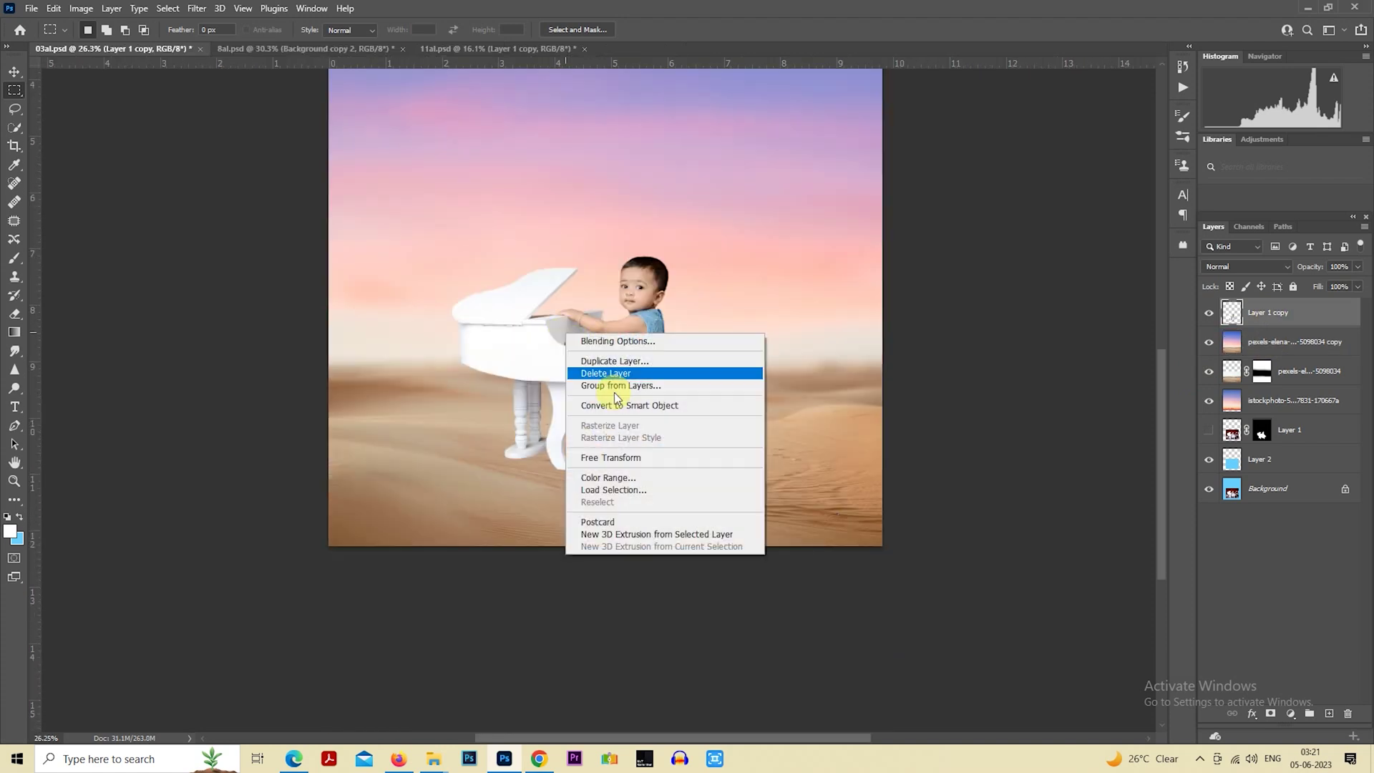
left_click(645, 460)
left_click_drag(647, 401, 672, 420)
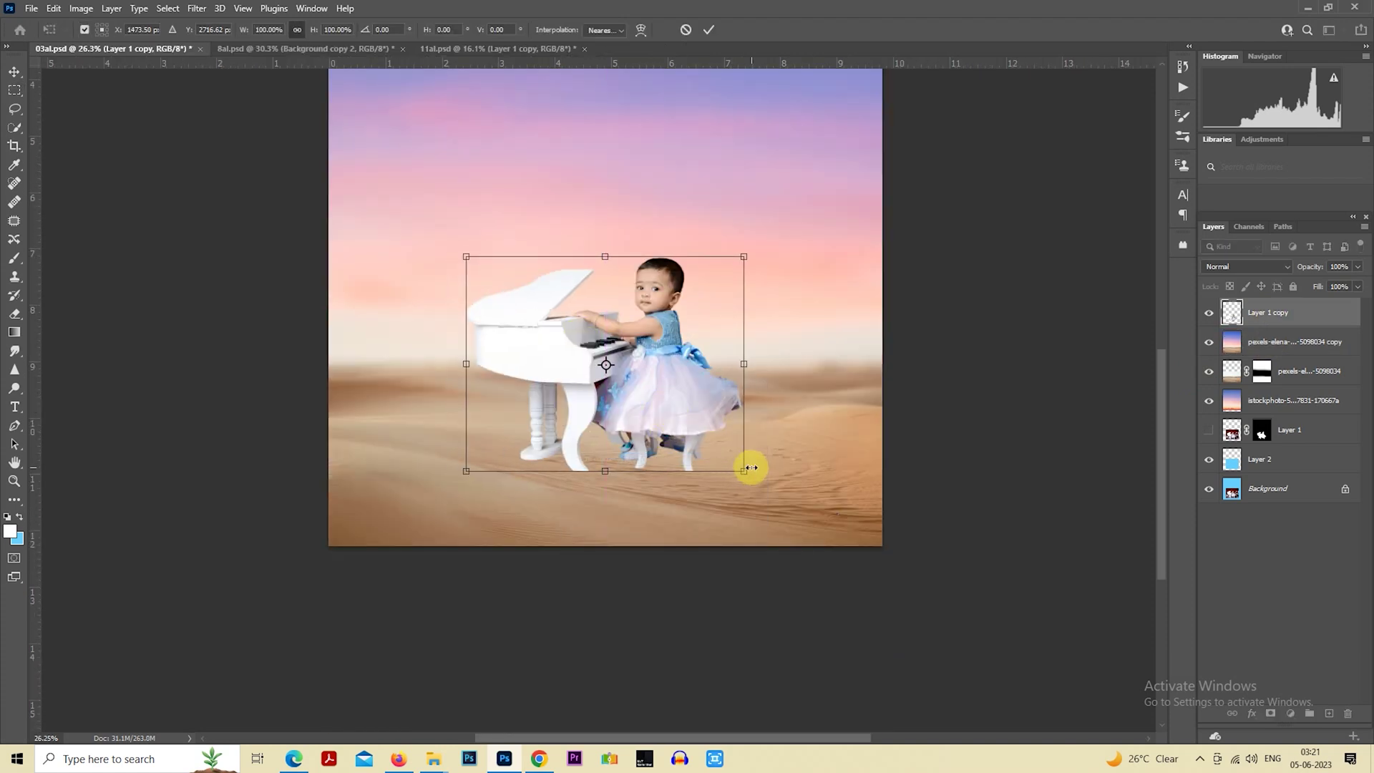
mouse_move(733, 464)
left_mouse_down()
mouse_move(769, 492)
mouse_move(731, 415)
left_mouse_up()
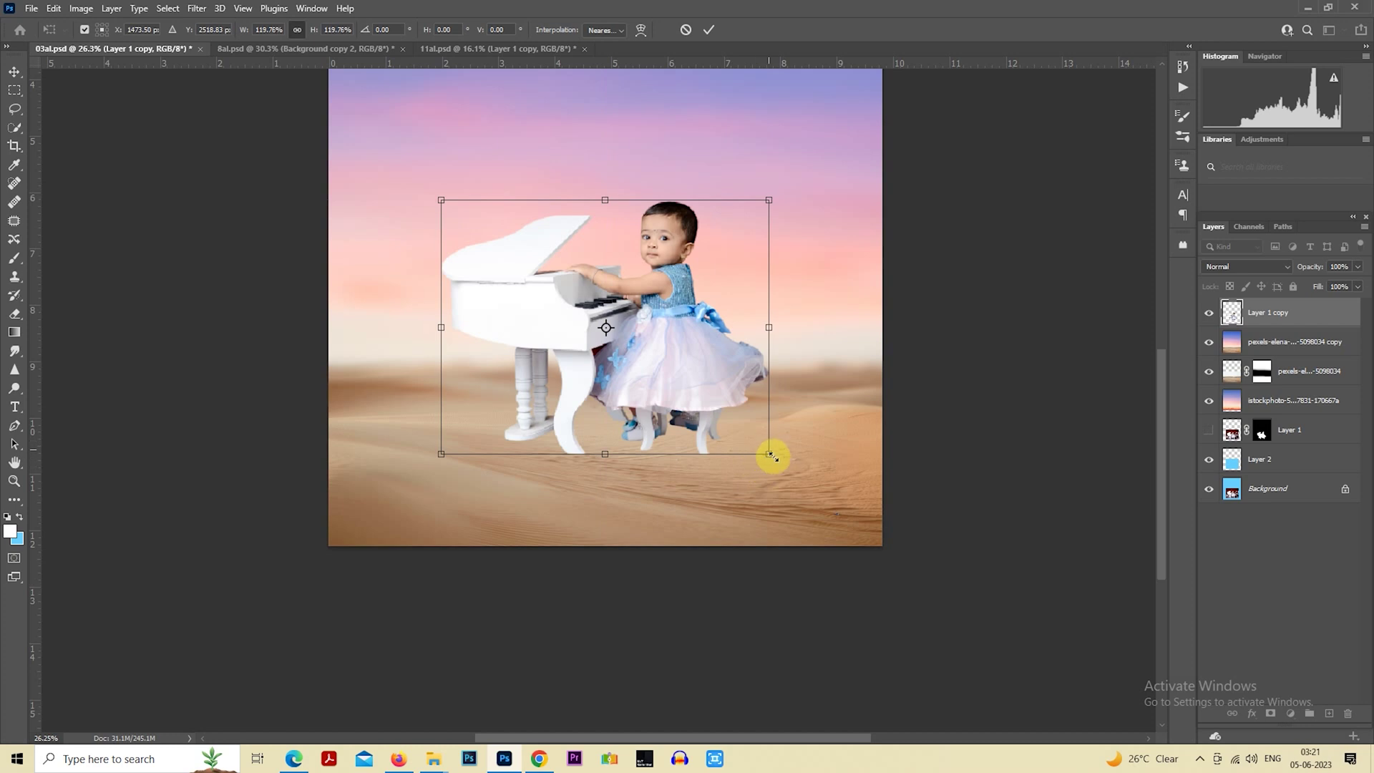
left_click_drag(767, 458, 780, 463)
key("Return")
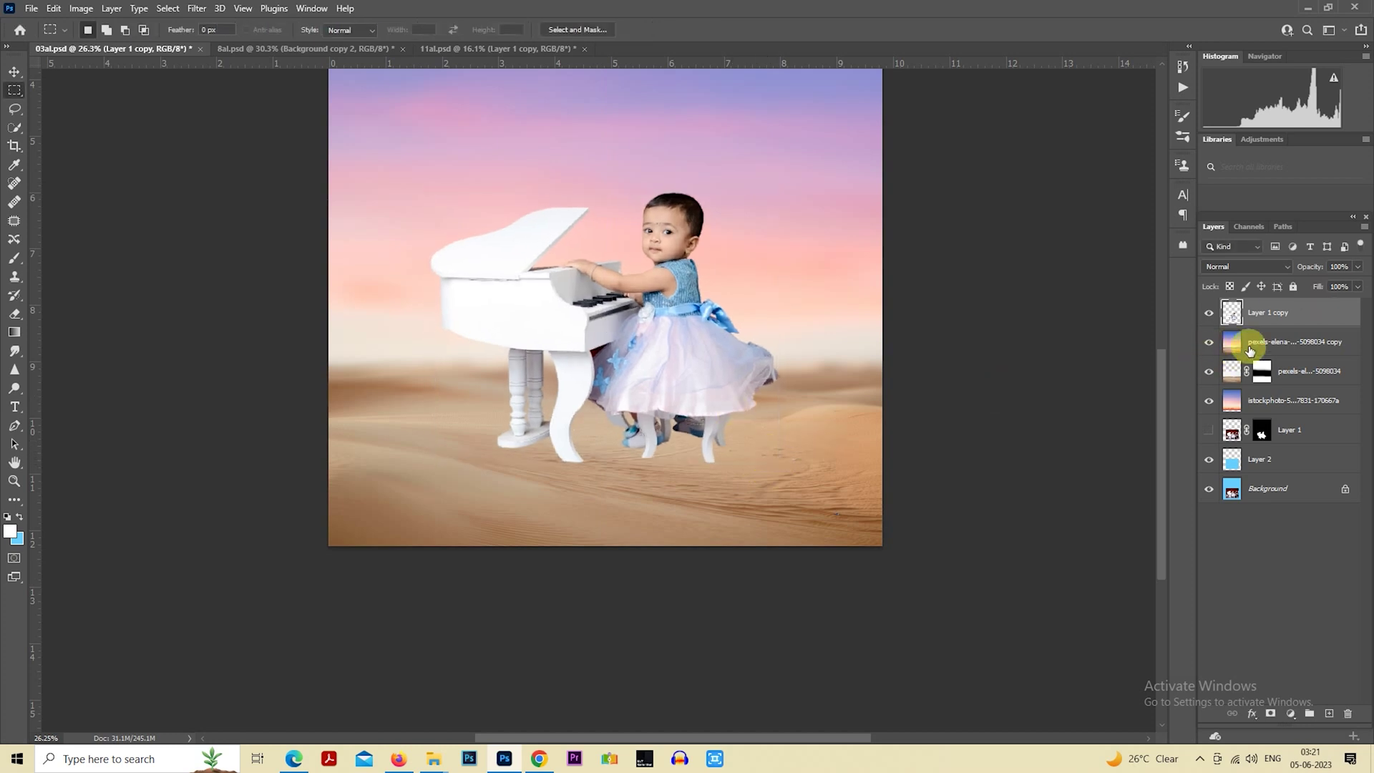
Copy the left portion of the merged background to a new Layer 3, testing and undoing a flip.
left_click(1288, 341)
right_click(647, 455)
left_click(655, 514)
right_click(628, 409)
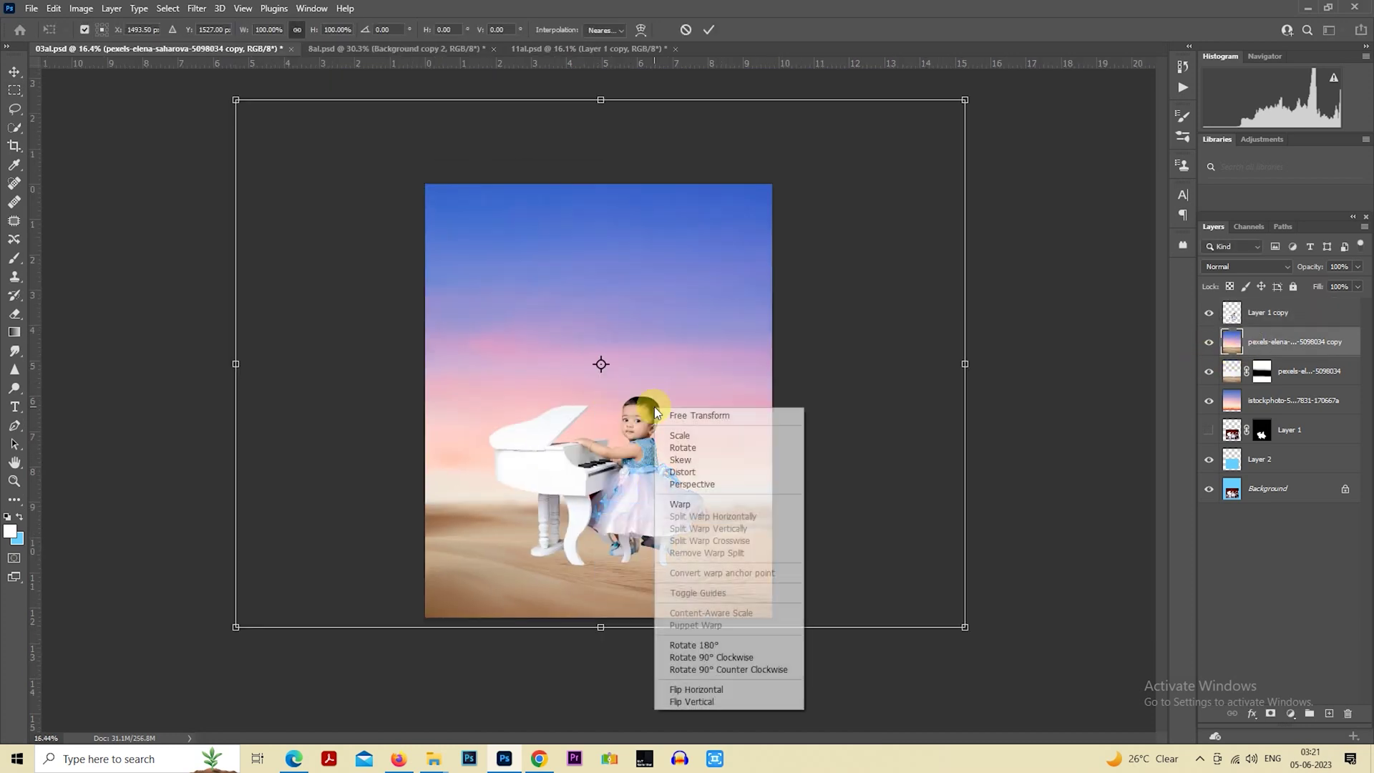
key("Escape")
key("Escape")
left_click_drag(415, 176, 723, 653)
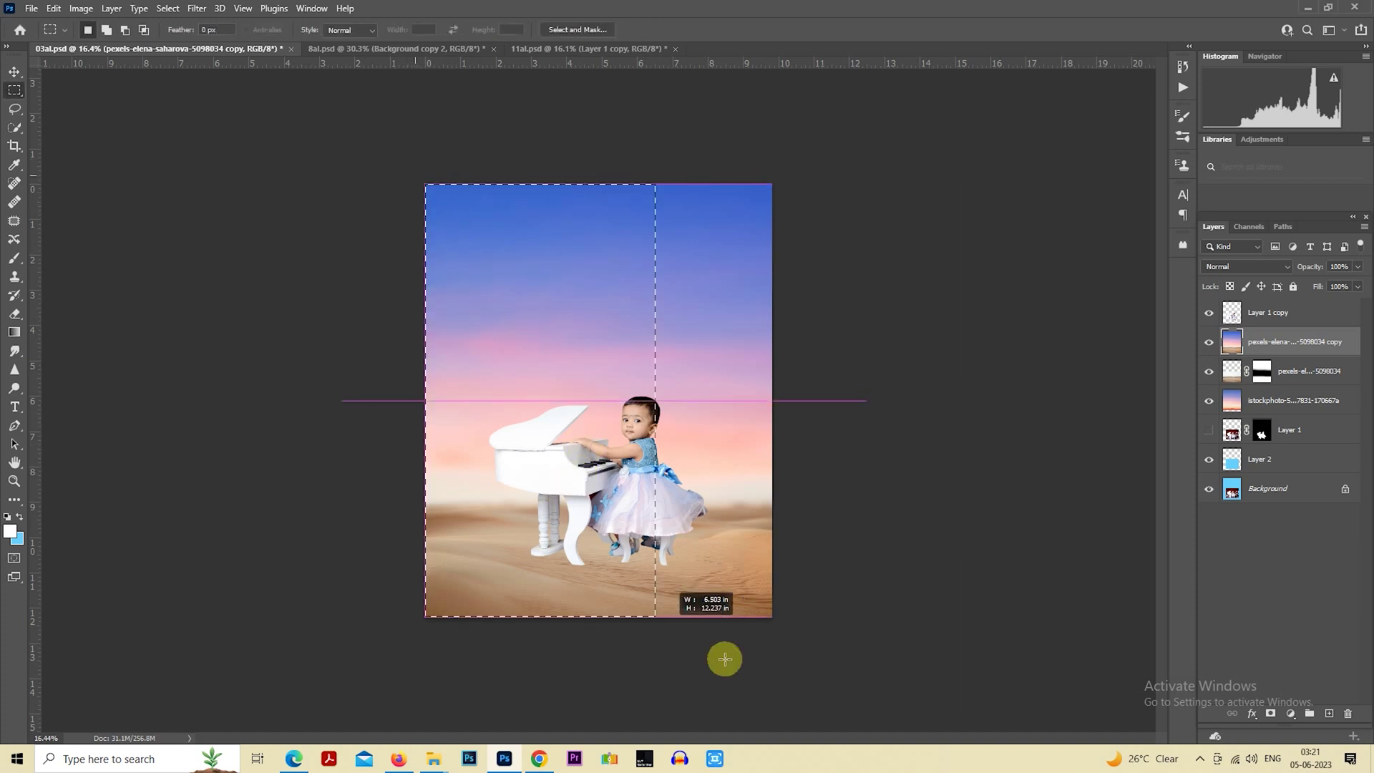
key("ctrl+j")
right_click(676, 336)
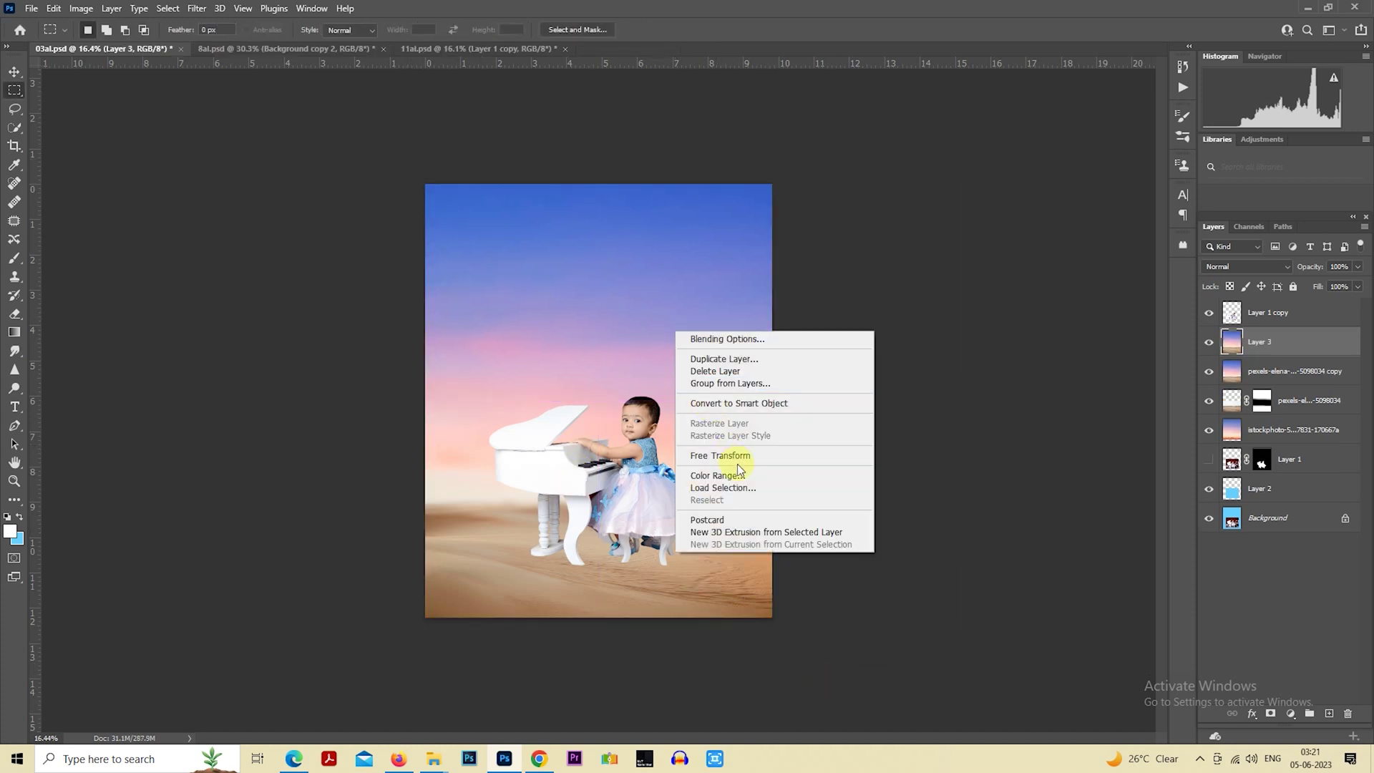
left_click(719, 455)
right_click(650, 325)
left_click(717, 611)
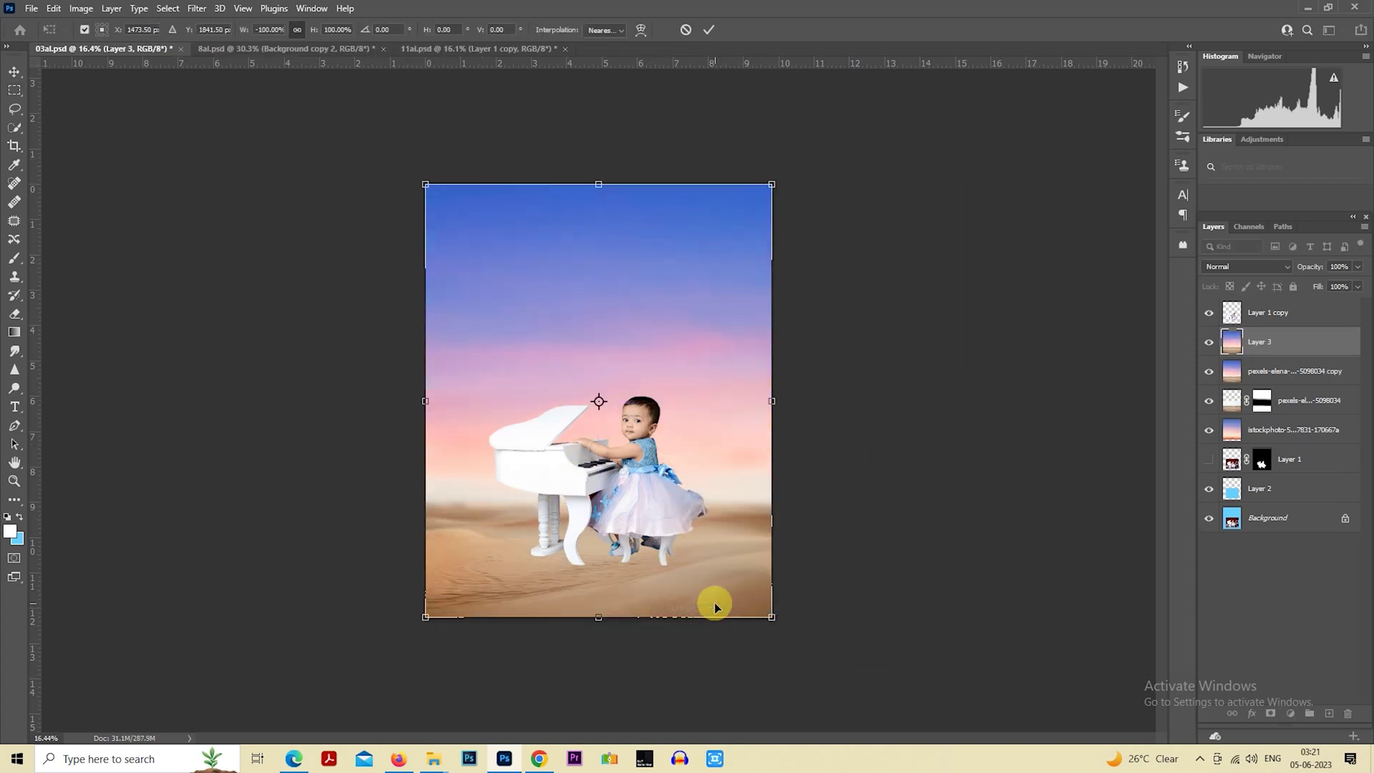
key("ctrl+z")
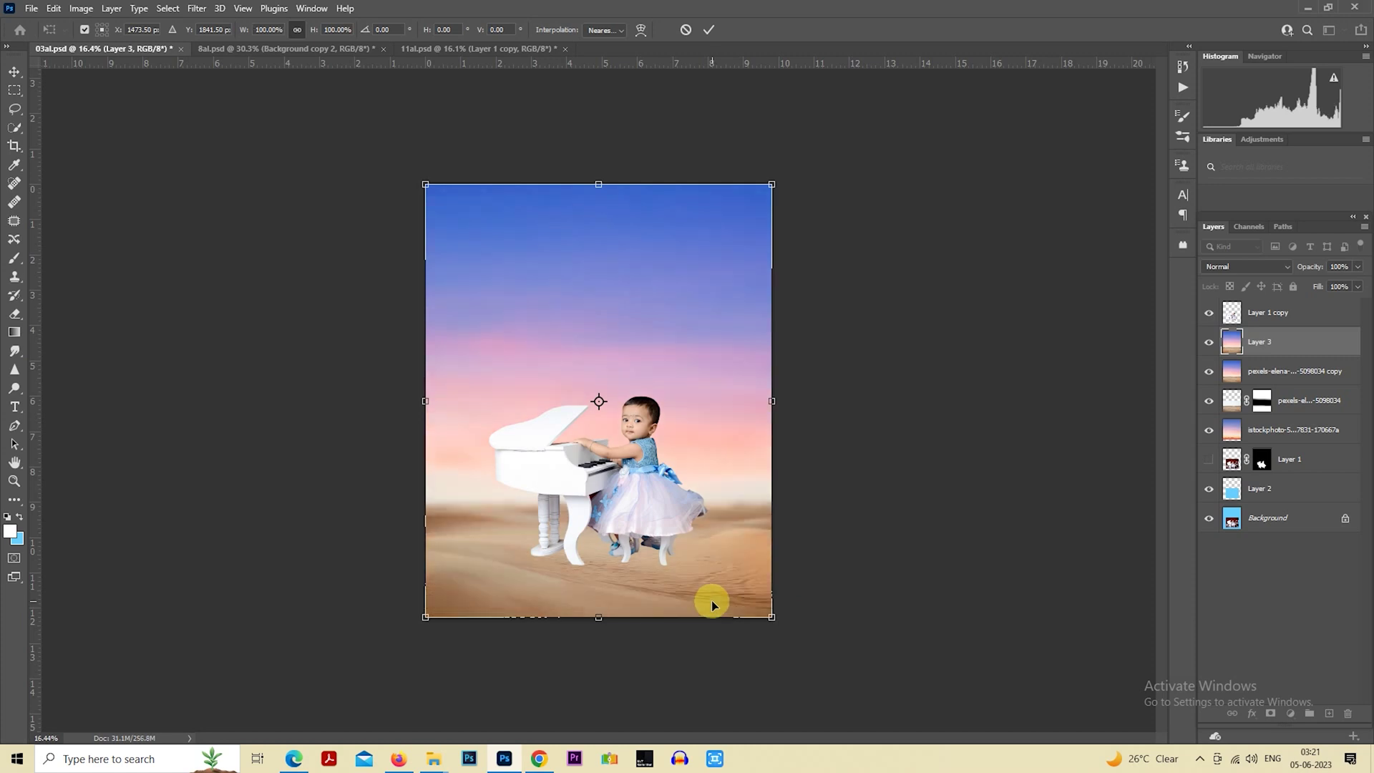
key("Return")
Nudge the girl-and-piano layer slightly downward.
left_click(1268, 322)
scroll(629, 475, "up", 1)
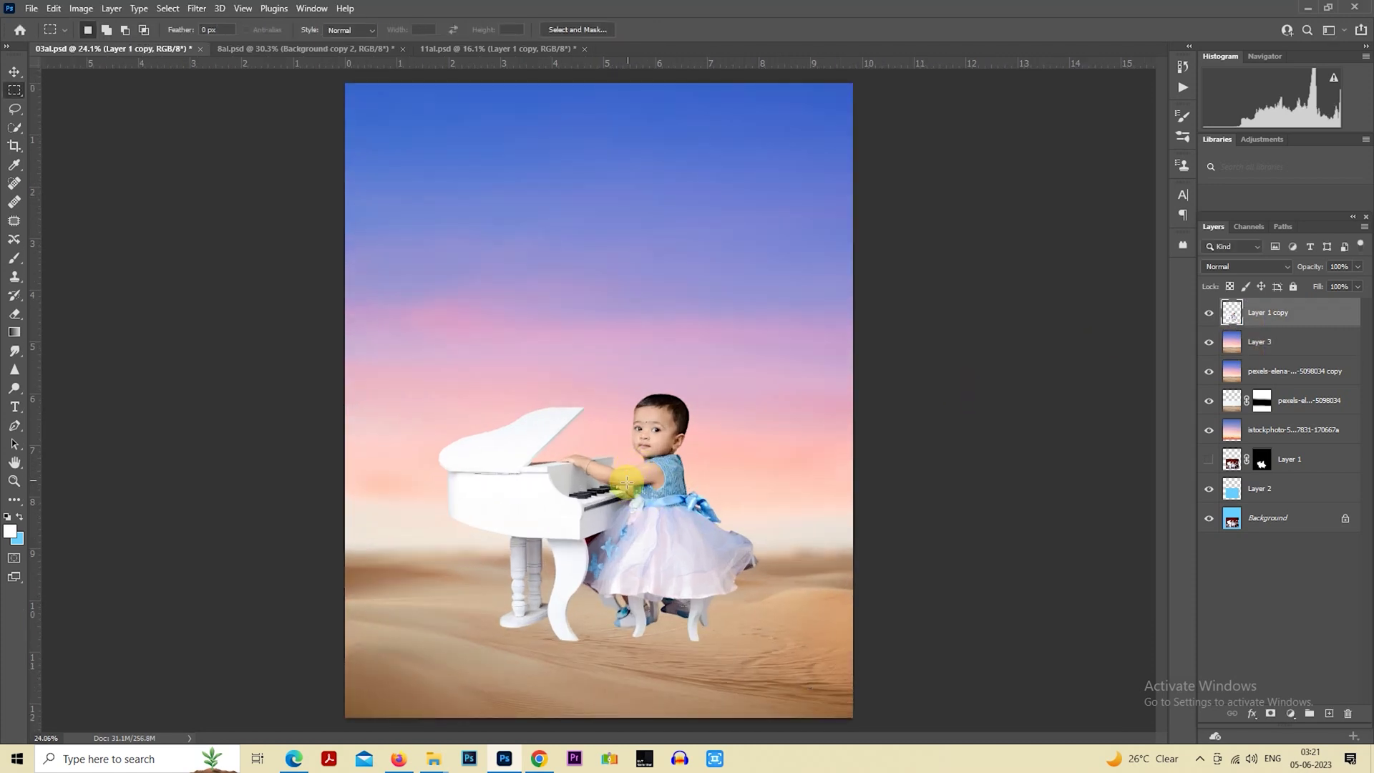
scroll(637, 490, "up", 1)
scroll(636, 489, "up", 1)
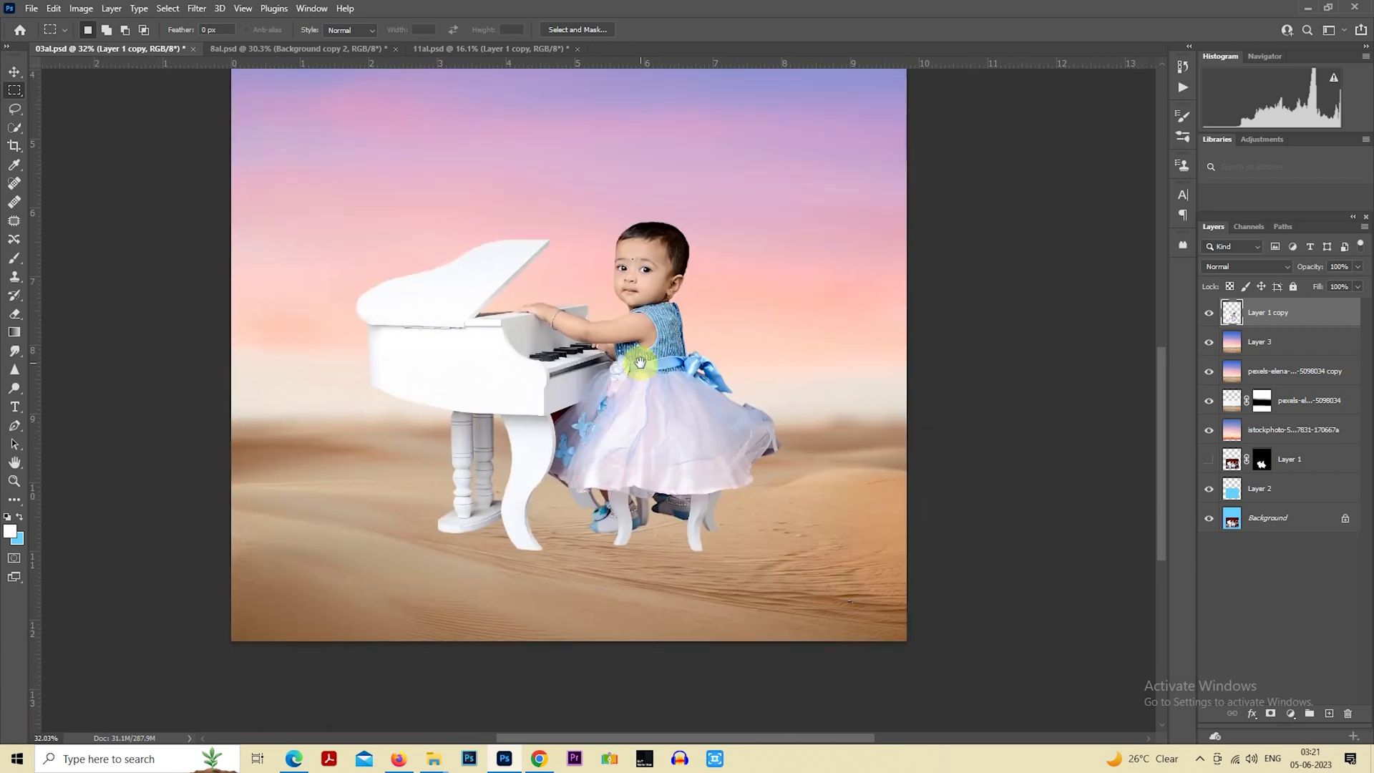
left_click_drag(624, 379, 625, 389)
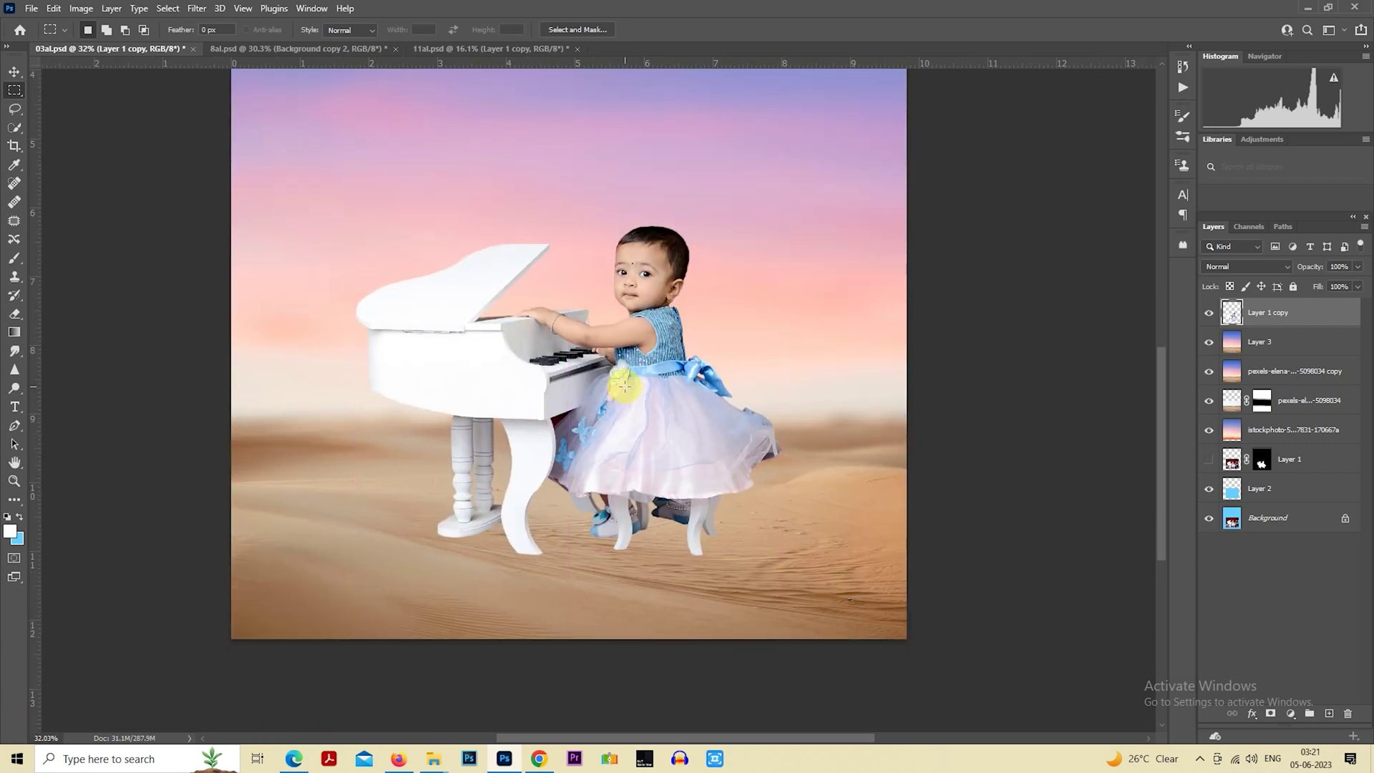
scroll(625, 389, "down", 3)
scroll(625, 386, "down", 2)
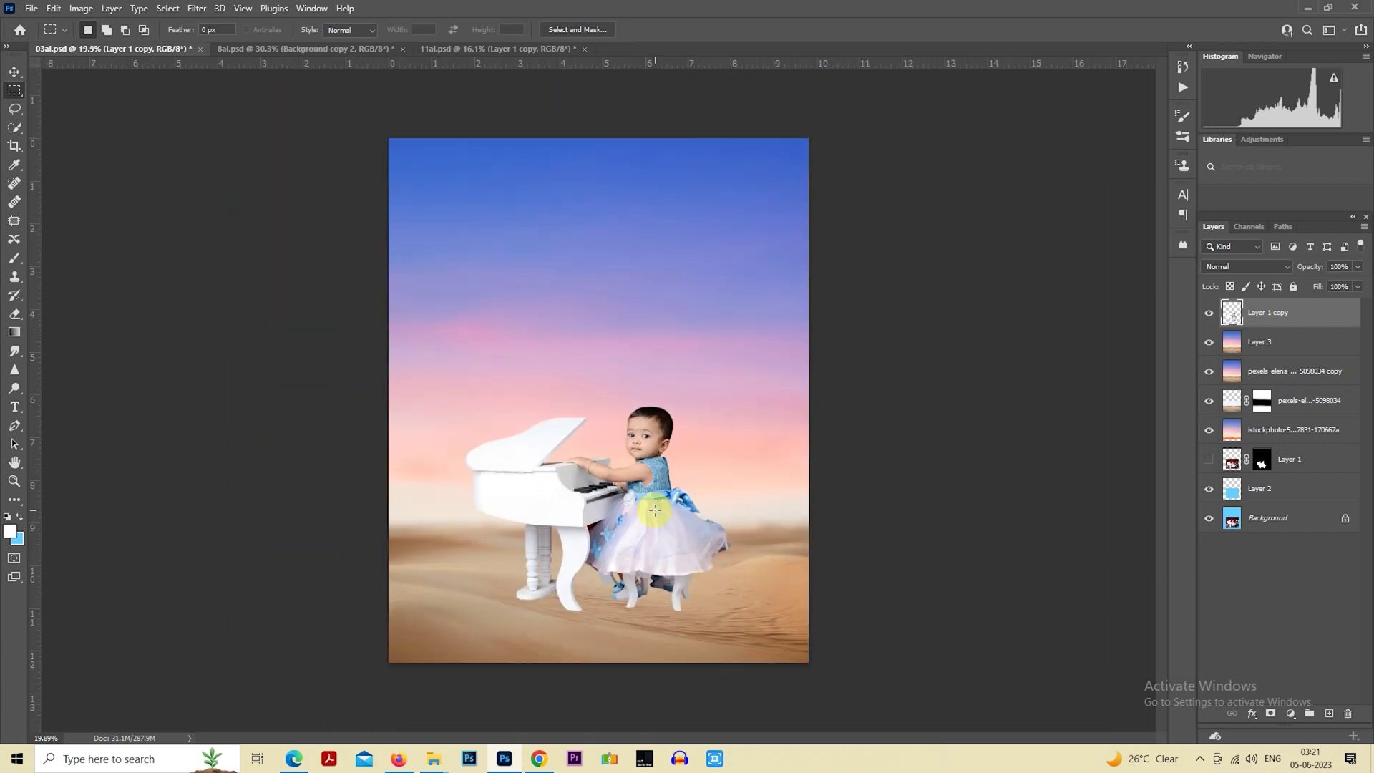
Add a new empty Layer 4 above Layer 3.
left_click(1254, 342)
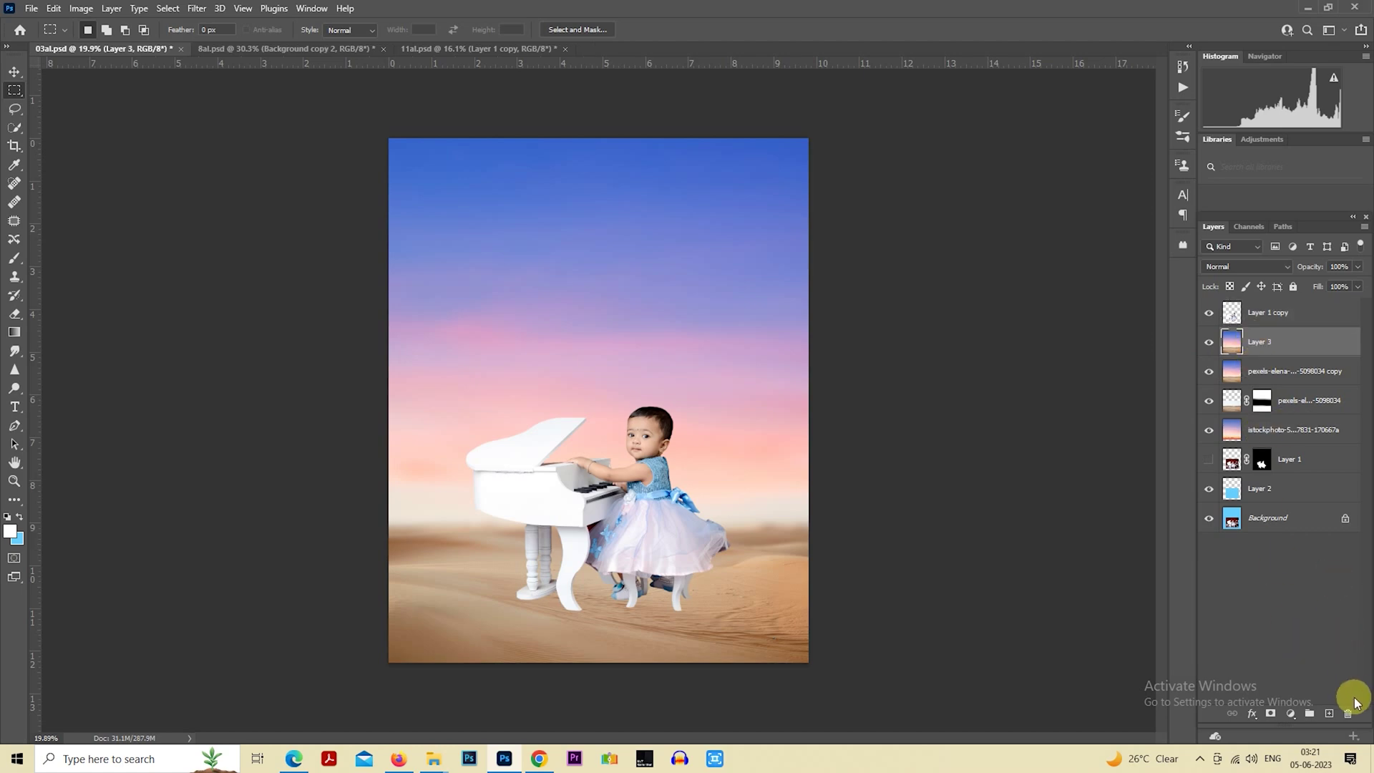
left_click(1328, 713)
scroll(567, 629, "up", 2)
scroll(591, 630, "up", 1)
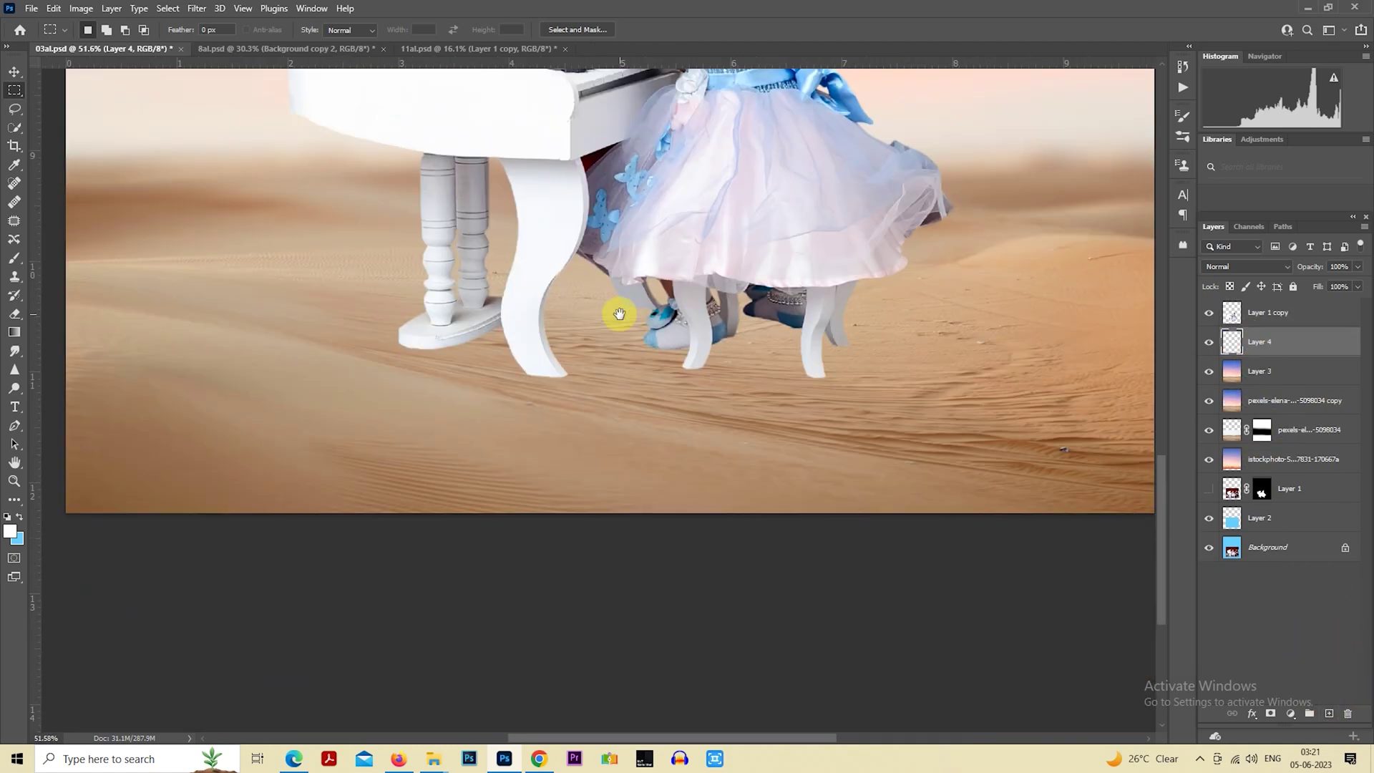
scroll(552, 307, "up", 1)
scroll(586, 291, "up", 1)
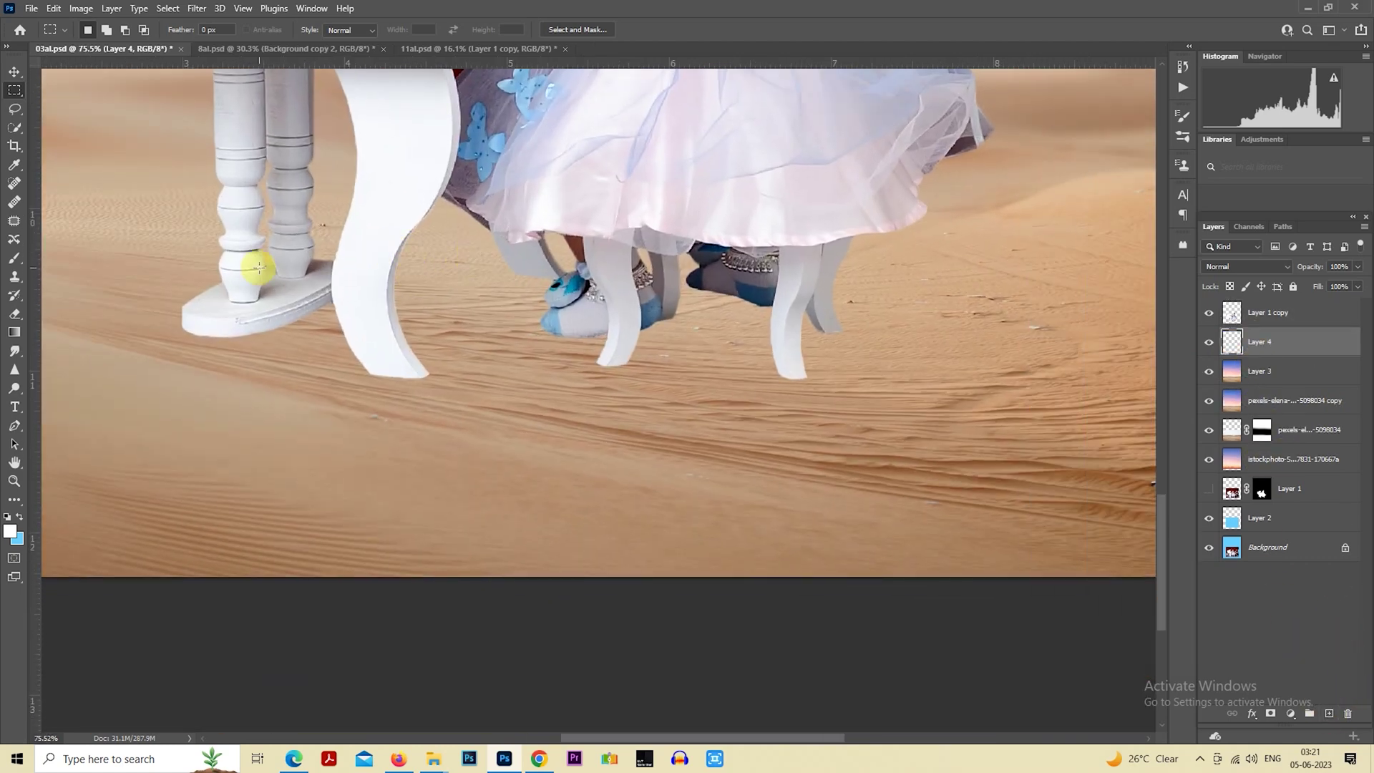
Choose the Brush tool and set the foreground colour to black.
left_click(13, 260)
scroll(285, 310, "up", 1)
scroll(190, 282, "up", 2)
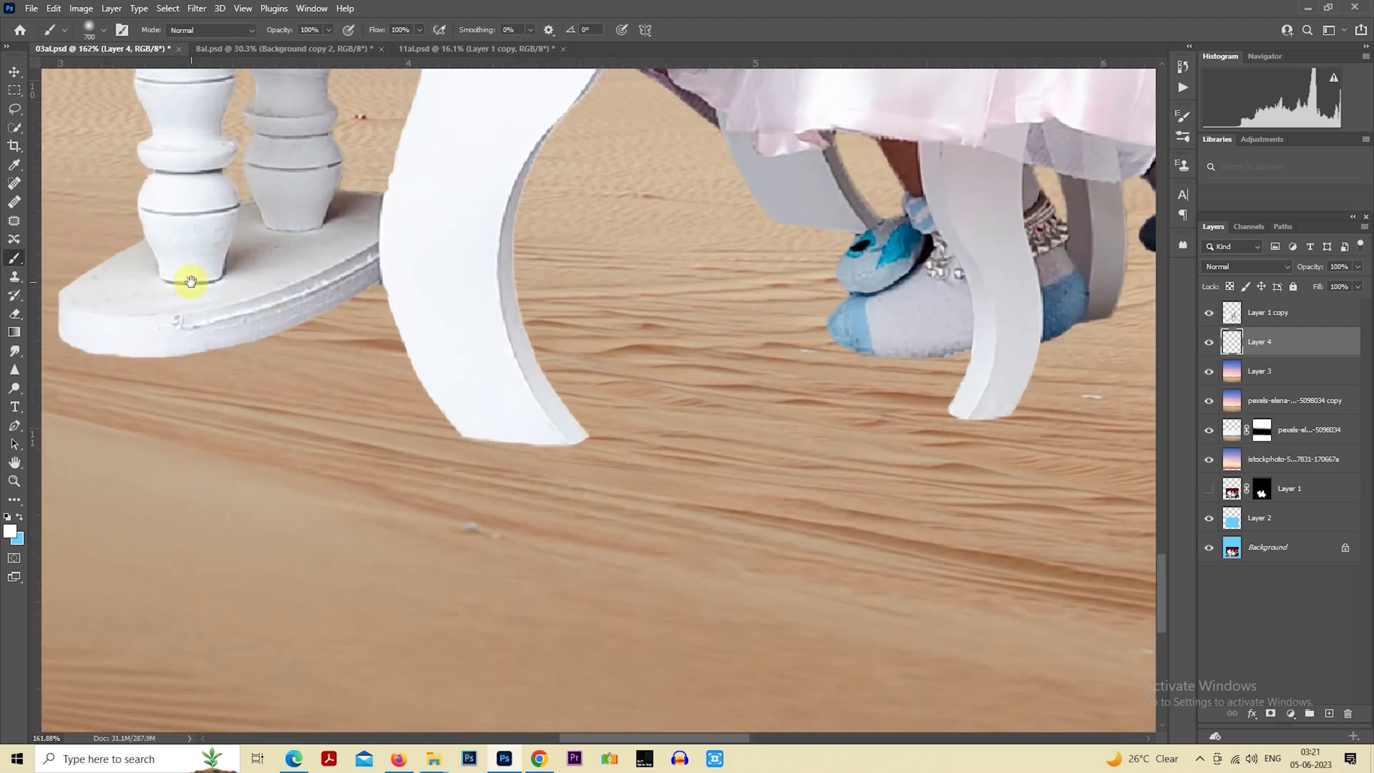
scroll(546, 389, "up", 2)
scroll(438, 326, "up", 1)
scroll(396, 393, "up", 1)
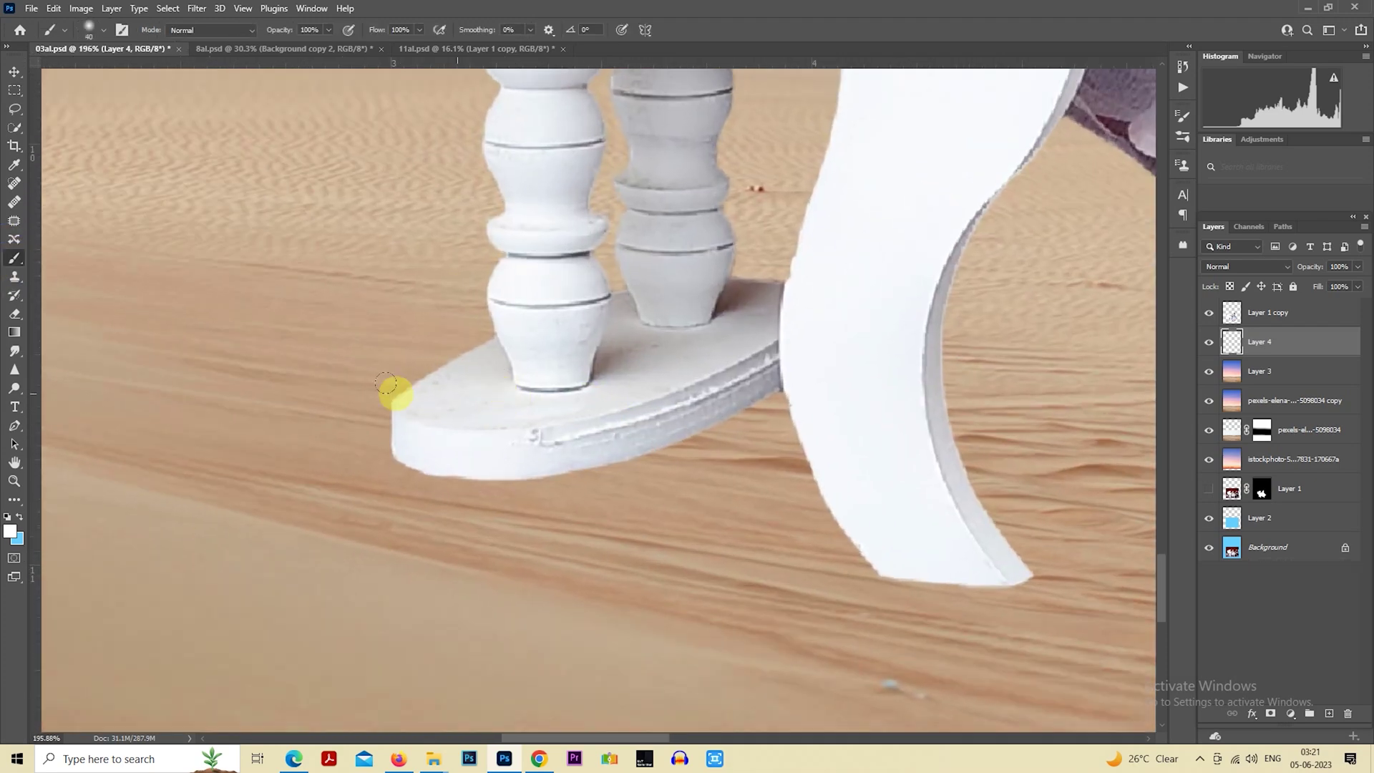
left_click(15, 535)
left_click_drag(942, 251, 1023, 285)
Paint a thin black shadow along the lower edge of the piano's base.
left_click(1145, 98)
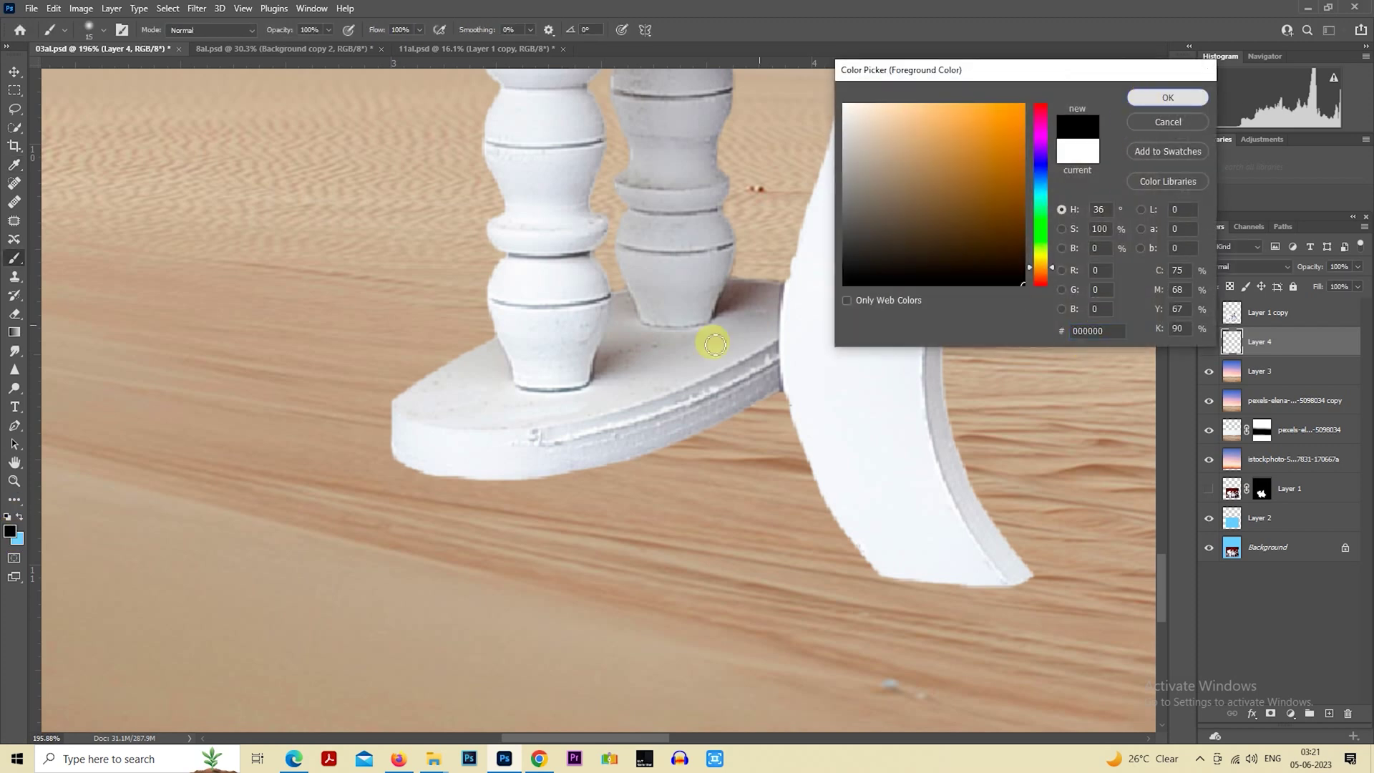
scroll(714, 344, "up", 2)
scroll(415, 506, "up", 1)
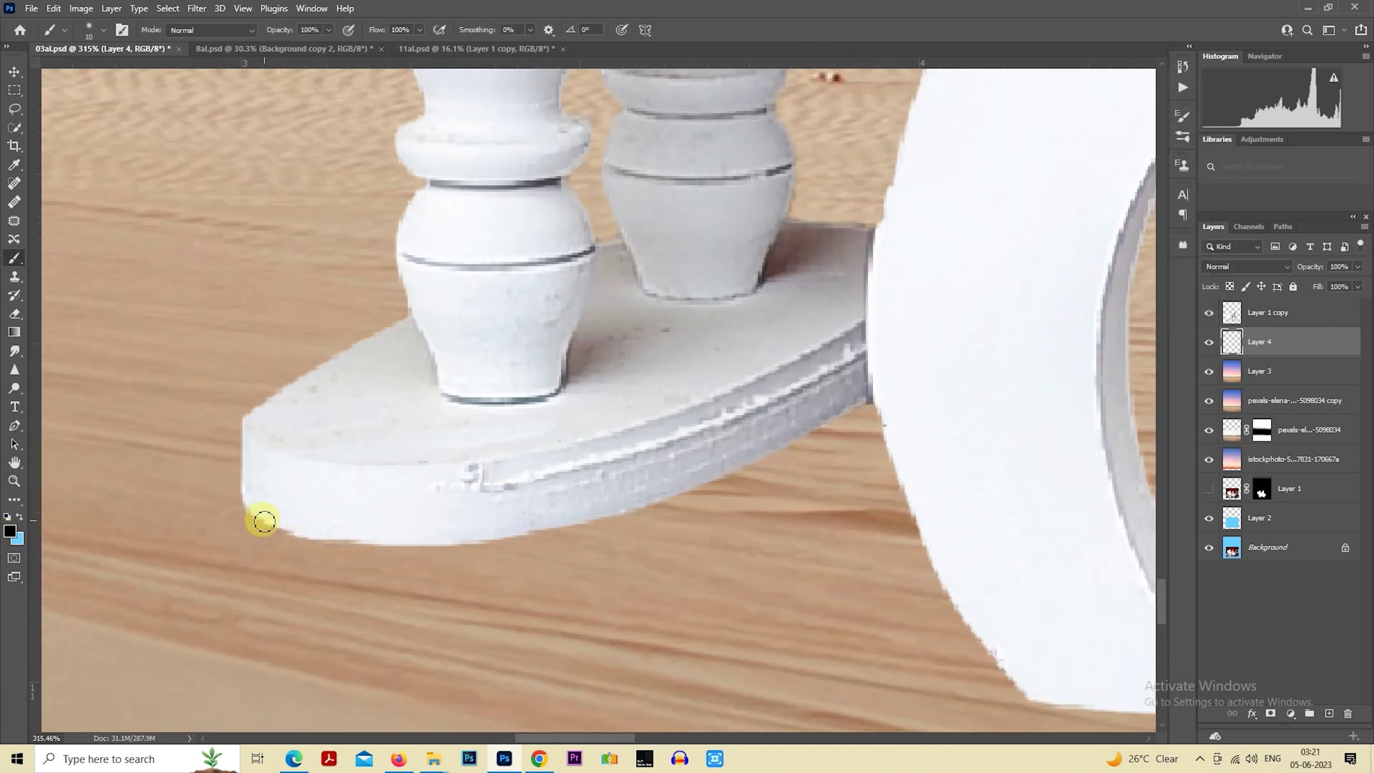
left_click_drag(272, 515, 370, 518)
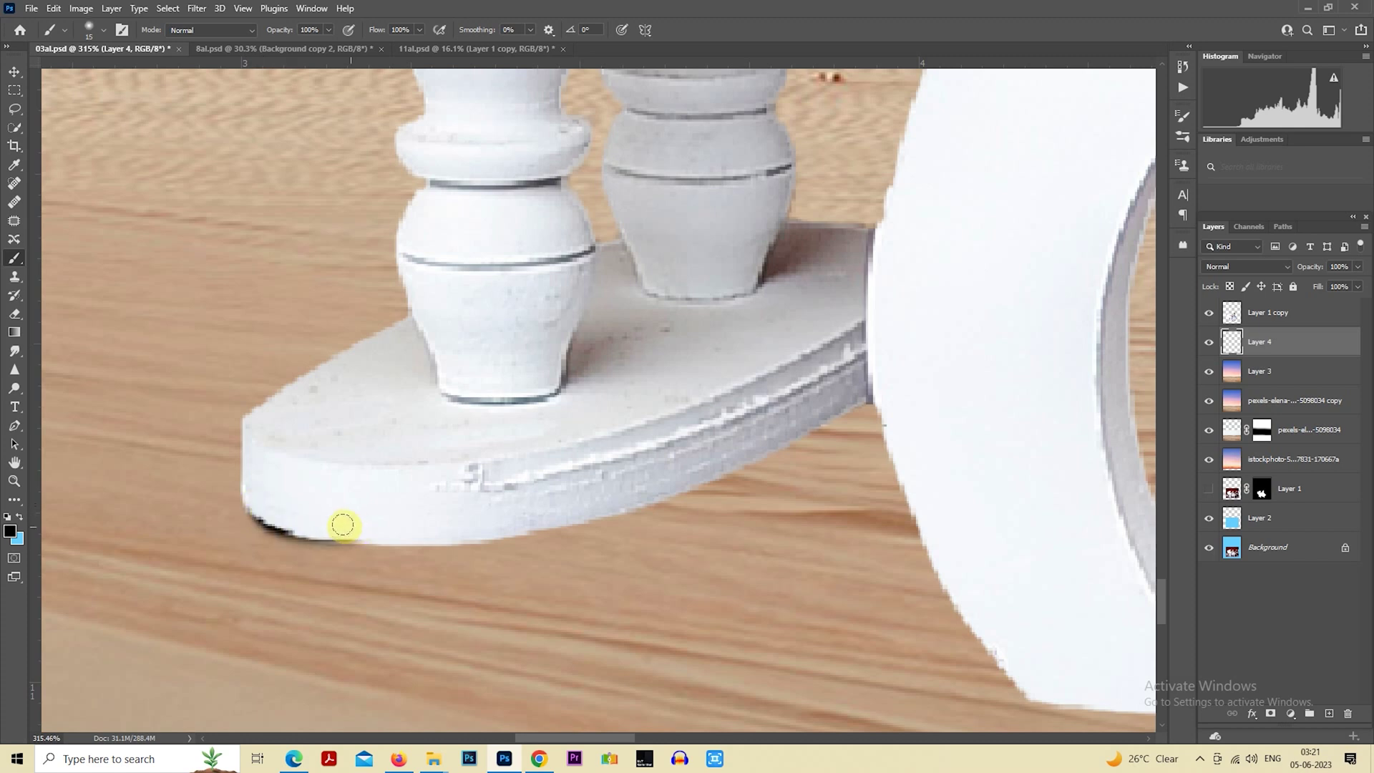
left_click_drag(273, 507, 423, 514)
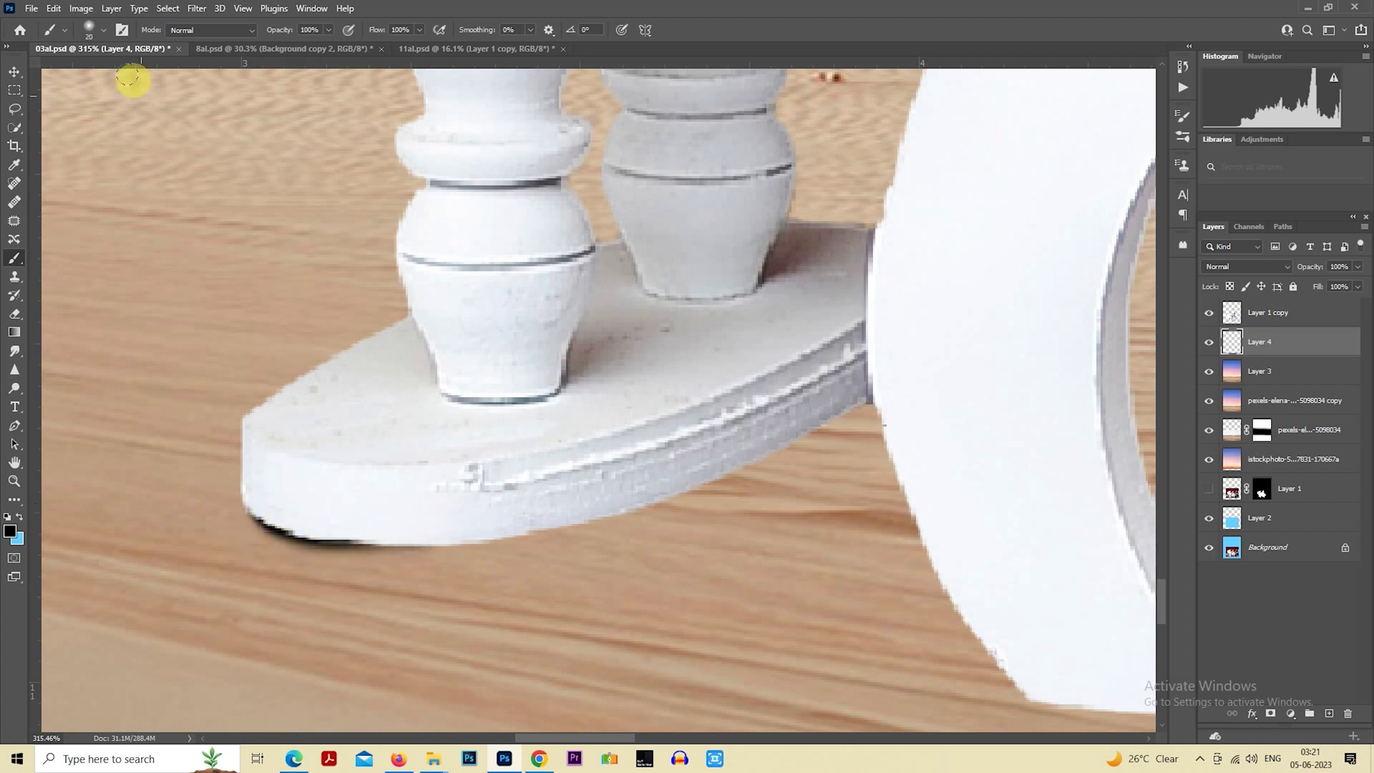
mouse_move(315, 523)
left_mouse_down()
mouse_move(565, 530)
mouse_move(546, 516)
mouse_move(729, 455)
left_mouse_up()
key("bracketright")
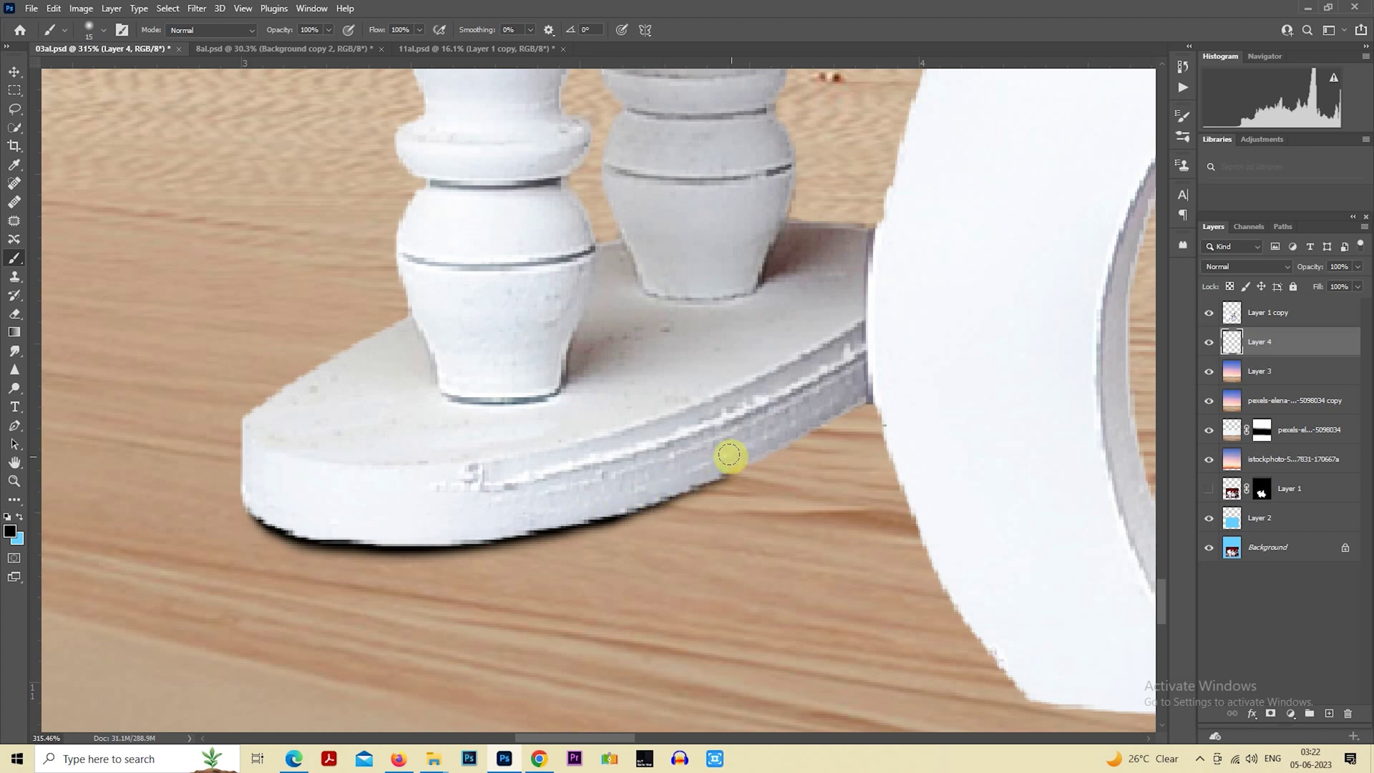
left_click_drag(618, 499, 878, 391)
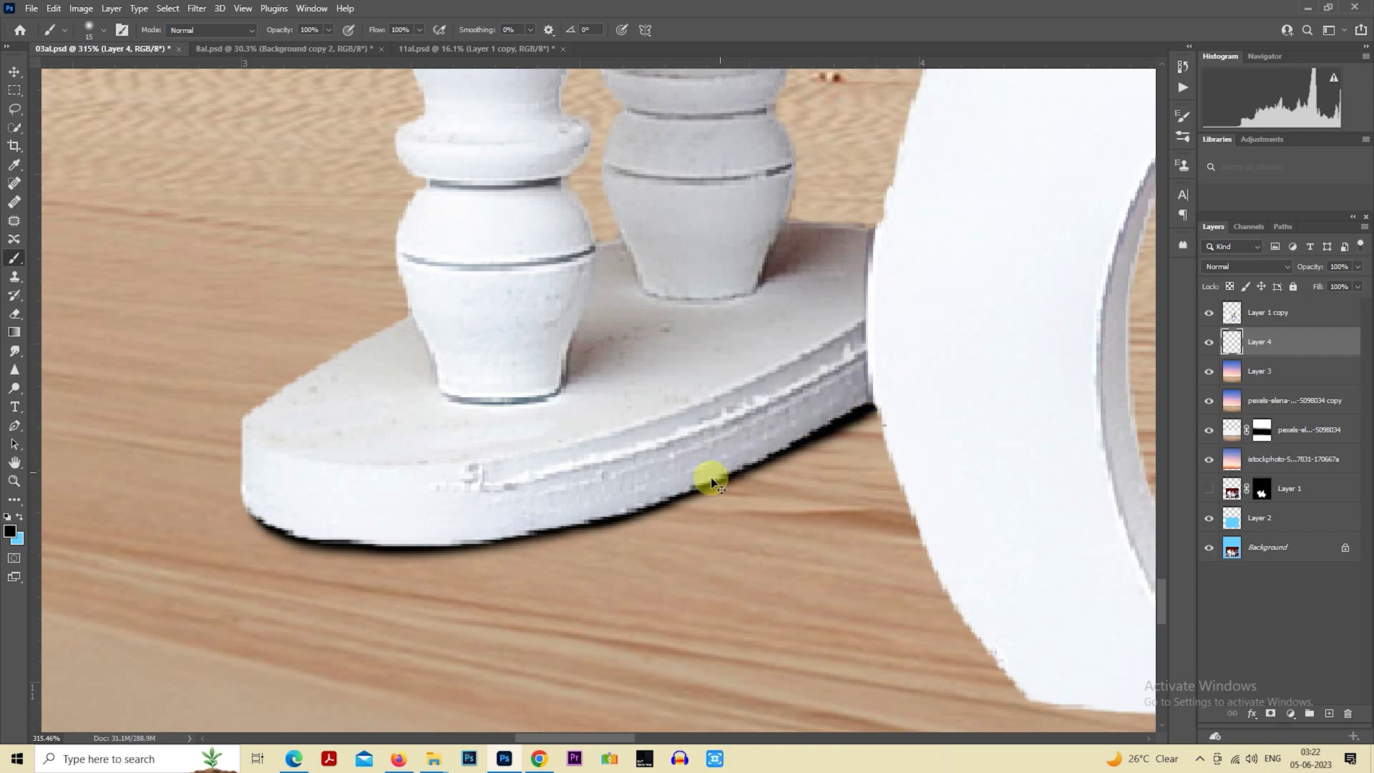
Repaint the base's right-side shadow, darken its left end, and shade the curved leg's foot.
key("ctrl+z")
mouse_move(575, 513)
left_mouse_down()
mouse_move(766, 454)
mouse_move(880, 390)
left_mouse_up()
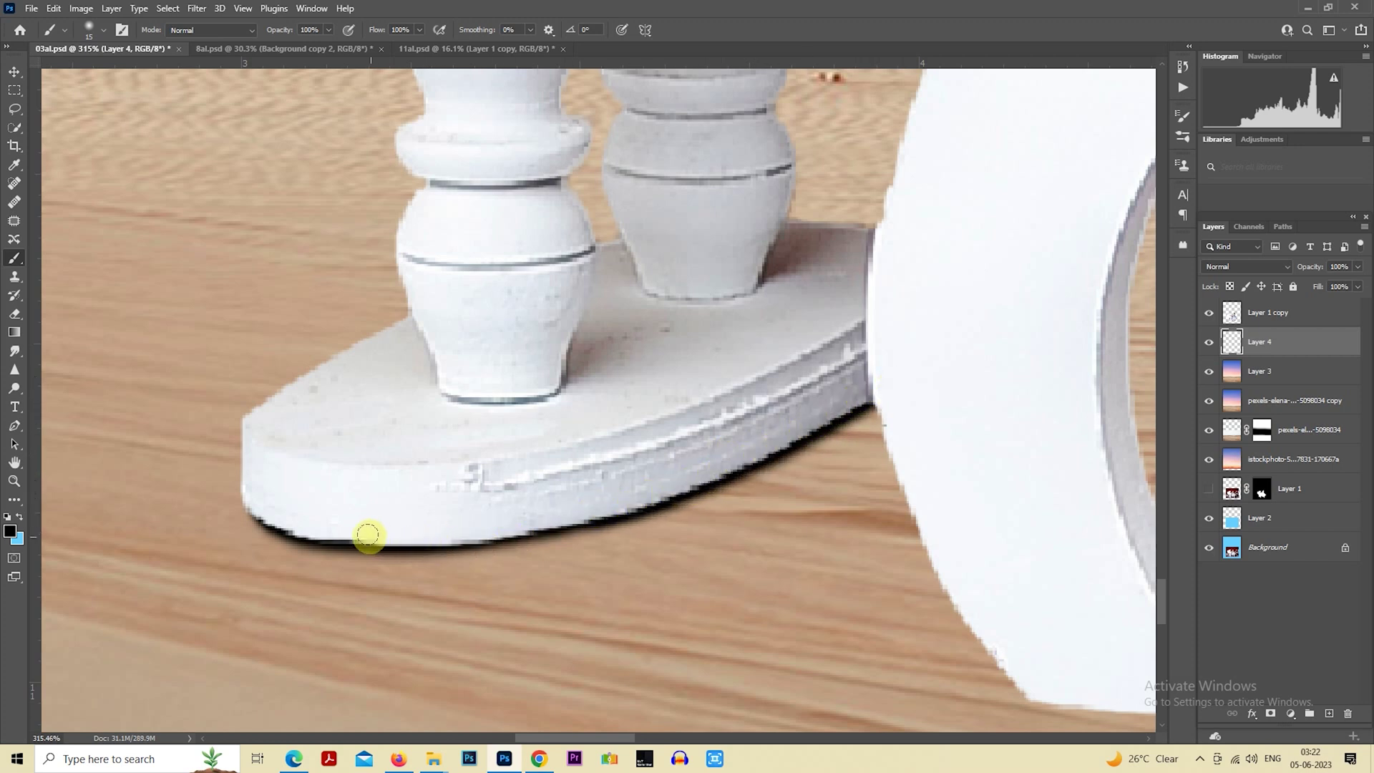
mouse_move(367, 534)
left_mouse_down()
mouse_move(522, 534)
mouse_move(344, 544)
mouse_move(466, 537)
left_mouse_up()
left_click_drag(844, 508, 396, 289)
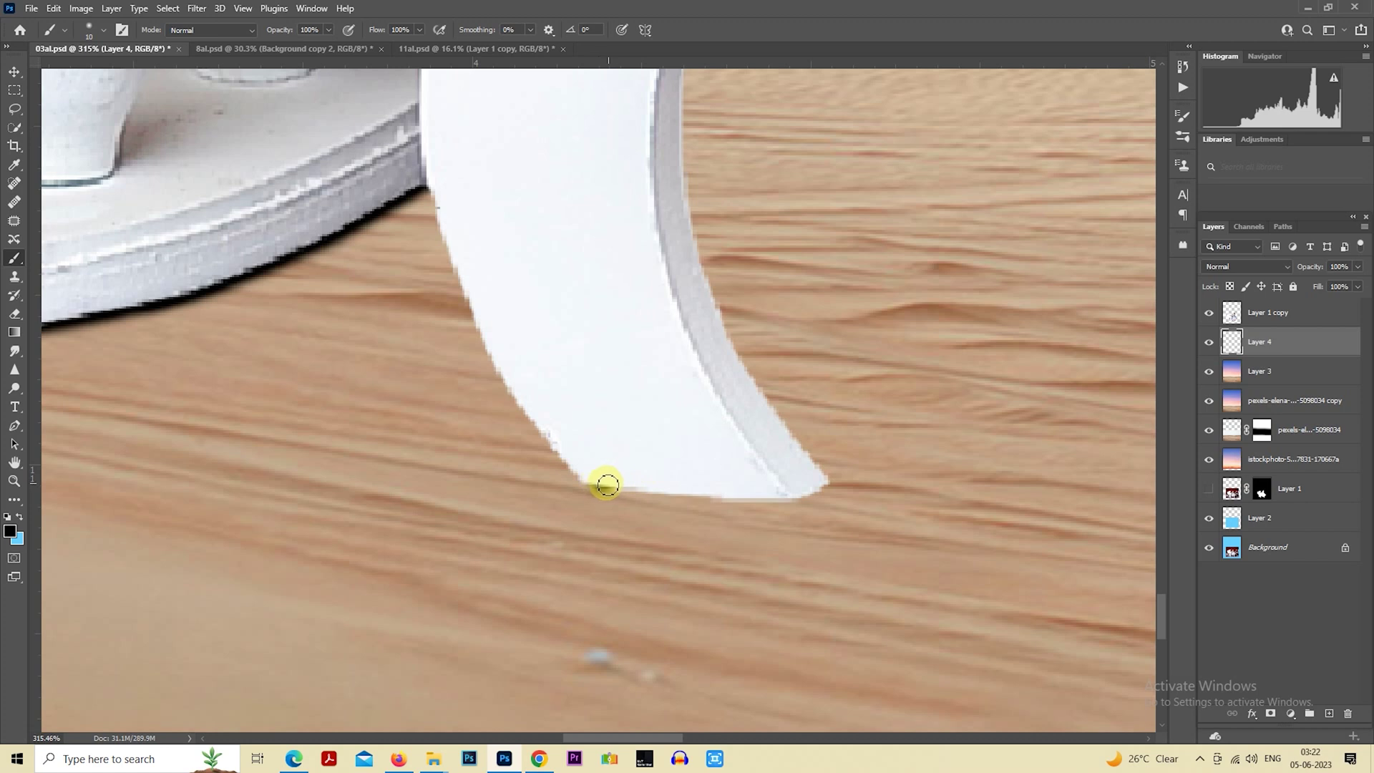
mouse_move(629, 485)
left_mouse_down()
mouse_move(727, 496)
mouse_move(651, 491)
mouse_move(701, 492)
left_mouse_up()
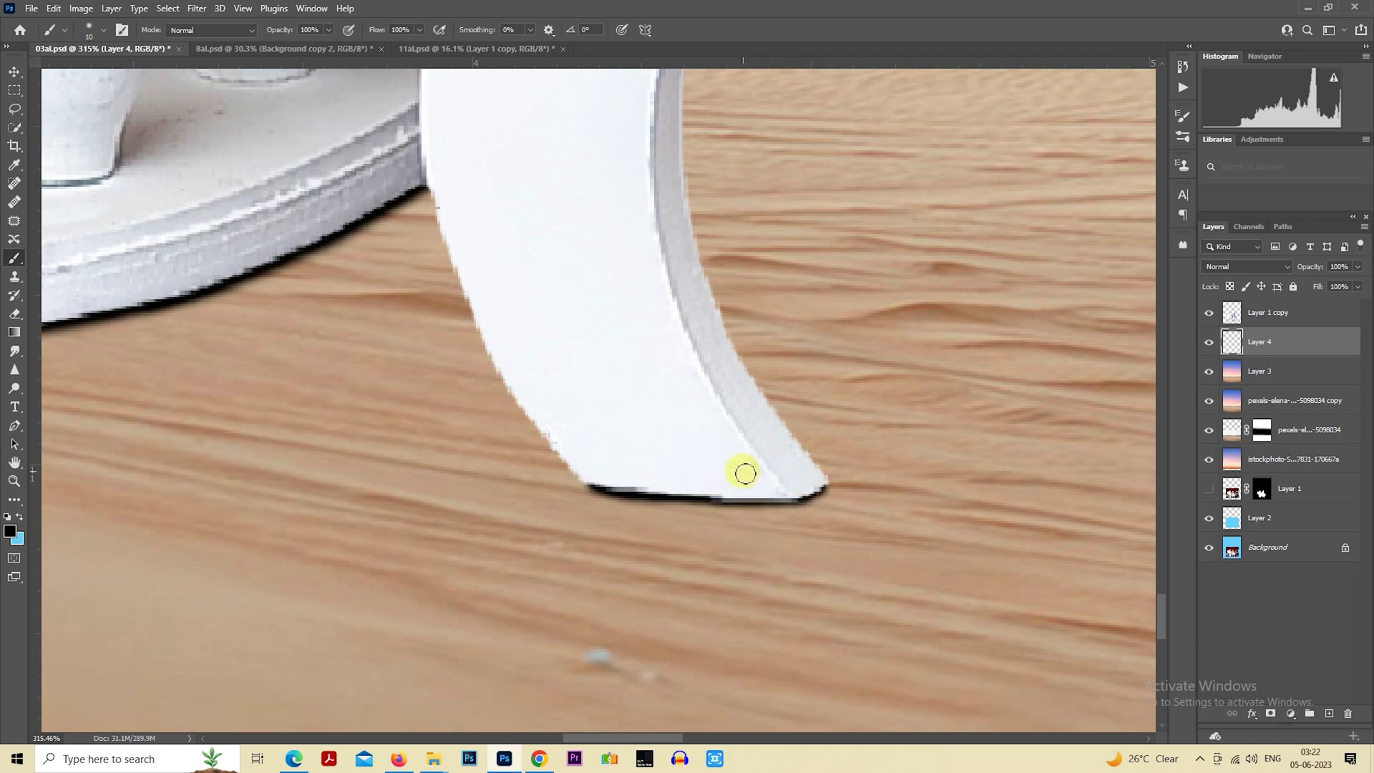
Paint black contact shadows along the grey piece's lower edge and under the blue shoe's toe and heel.
scroll(950, 430, "down", 5)
scroll(426, 546, "up", 3)
scroll(543, 384, "up", 3)
scroll(577, 360, "up", 1)
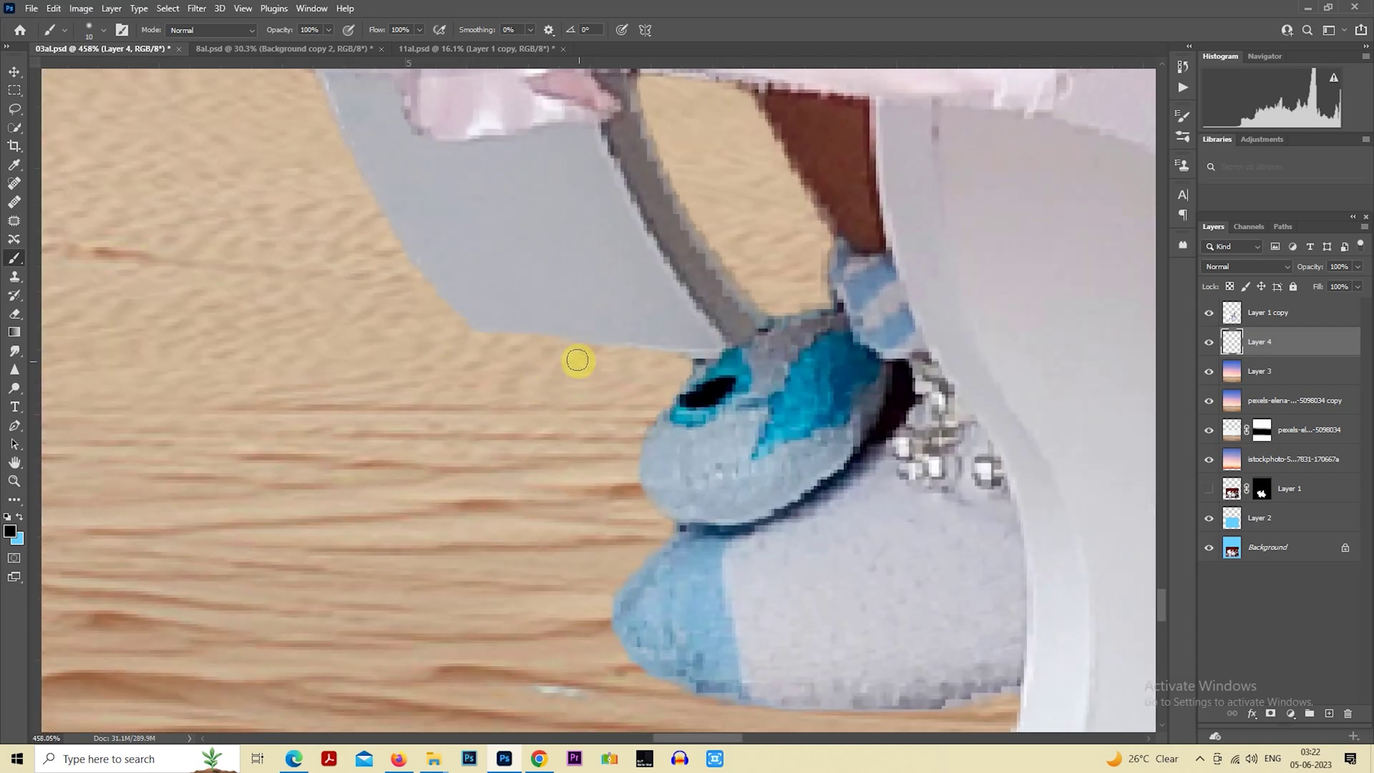
mouse_move(490, 322)
left_mouse_down()
mouse_move(678, 346)
mouse_move(428, 212)
left_mouse_up()
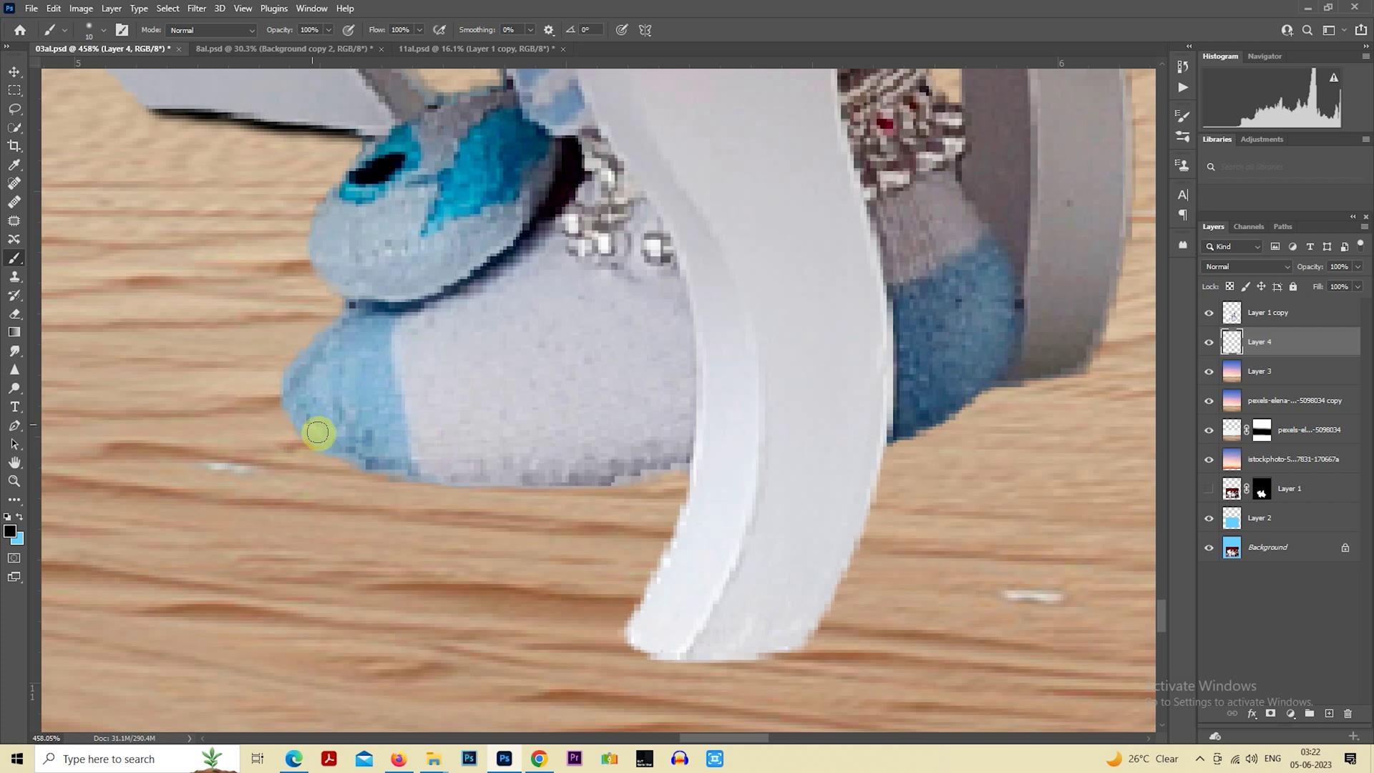
mouse_move(316, 432)
left_mouse_down()
mouse_move(408, 476)
mouse_move(353, 447)
mouse_move(445, 471)
mouse_move(629, 469)
mouse_move(491, 448)
left_mouse_up()
key("bracketright")
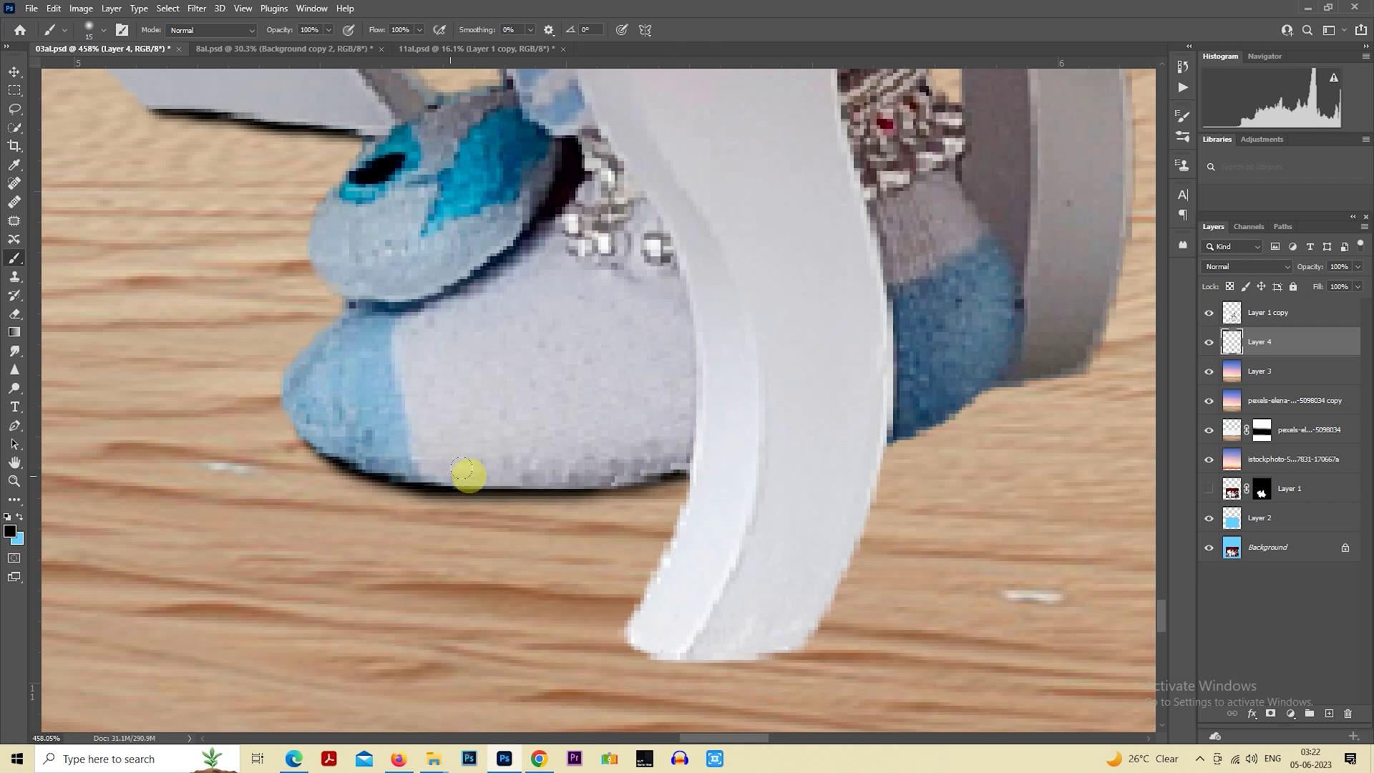
left_click_drag(865, 429, 685, 354)
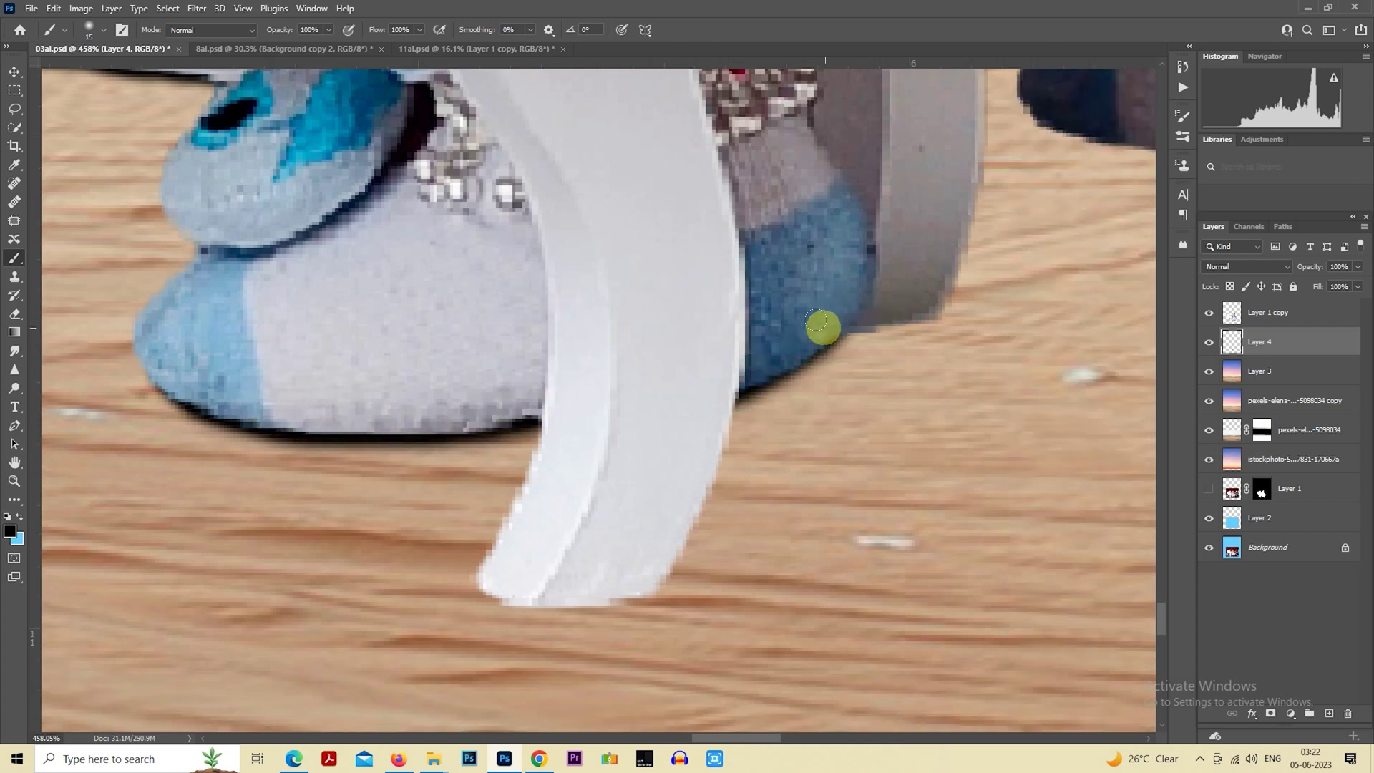
left_click_drag(820, 326, 915, 298)
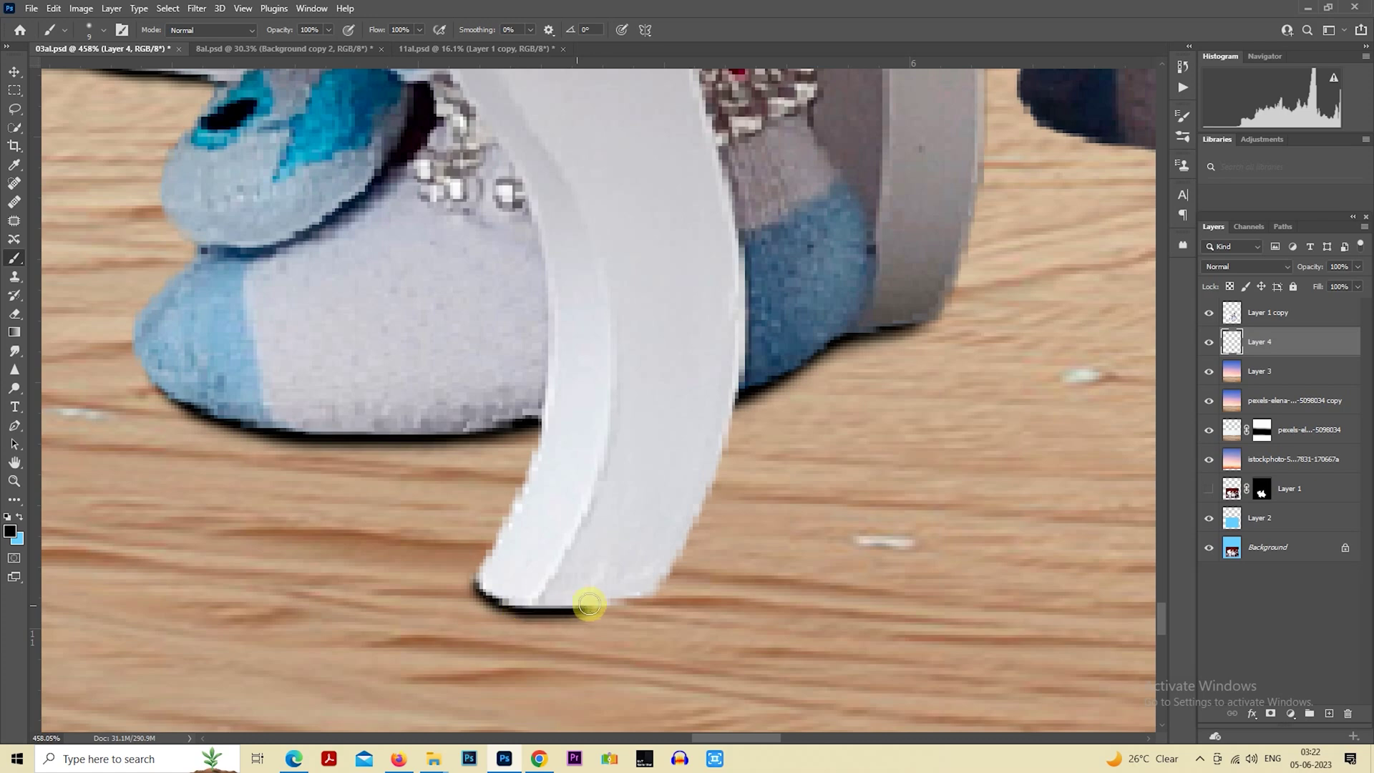
Paint a shadow along the second shoe's lower edge with a larger brush, redoing the toe stroke.
scroll(667, 562, "right", 5)
scroll(591, 466, "right", 5)
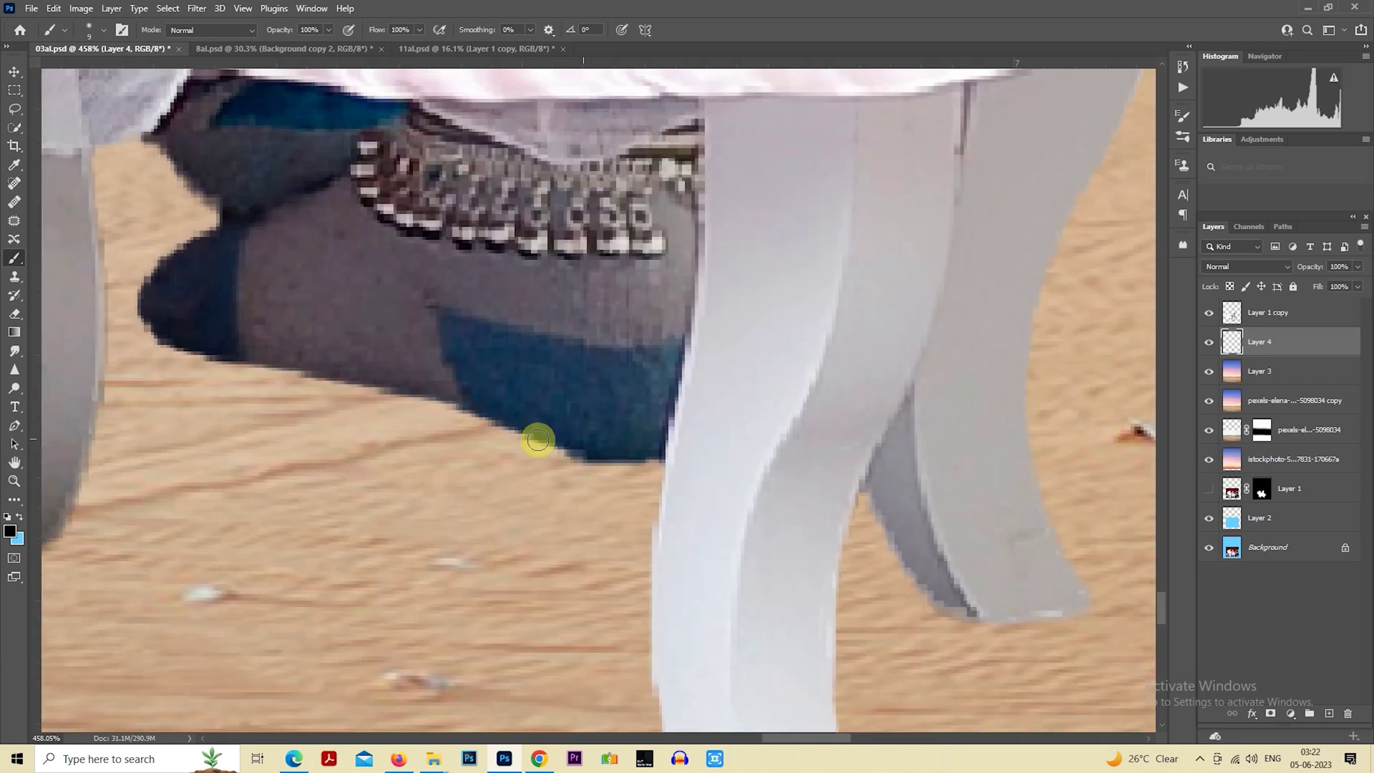
key("bracketright")
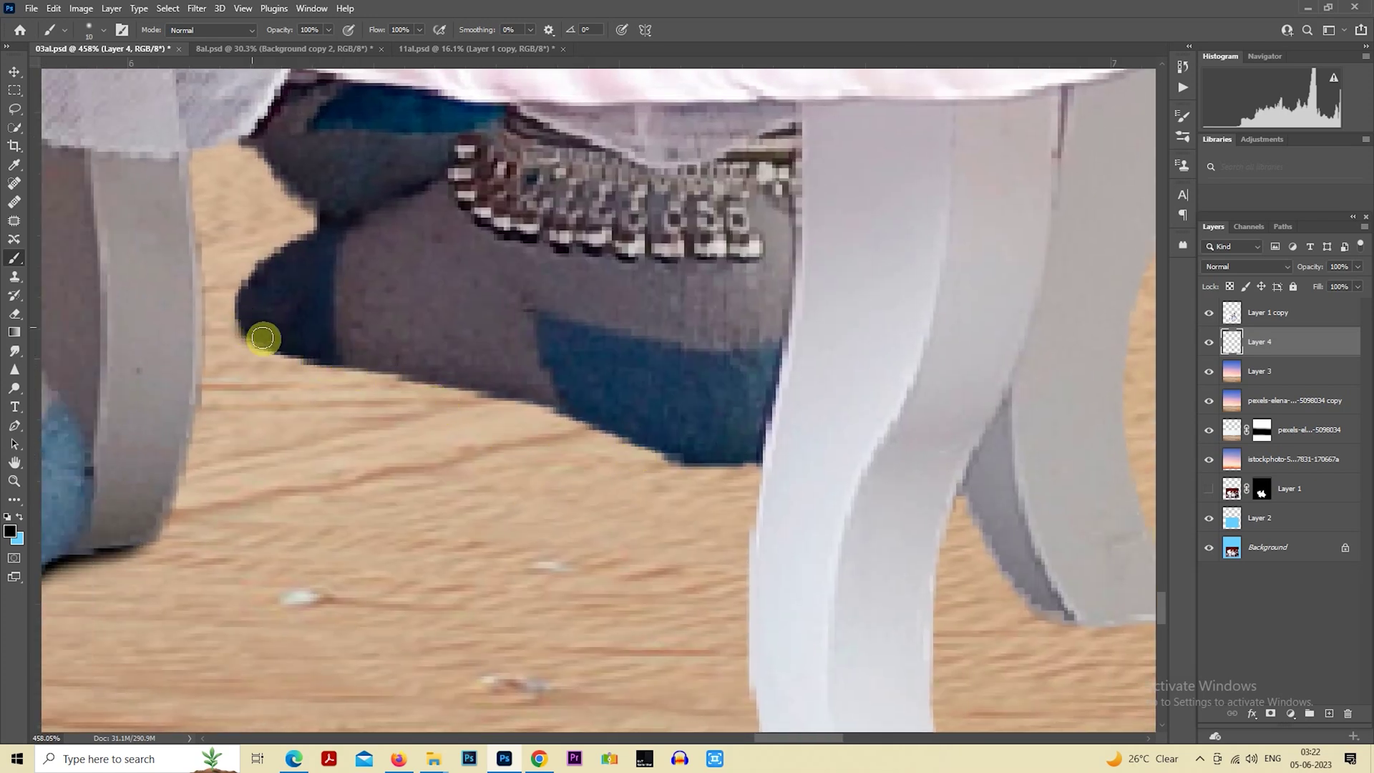
key("bracketright")
left_click_drag(270, 343, 601, 401)
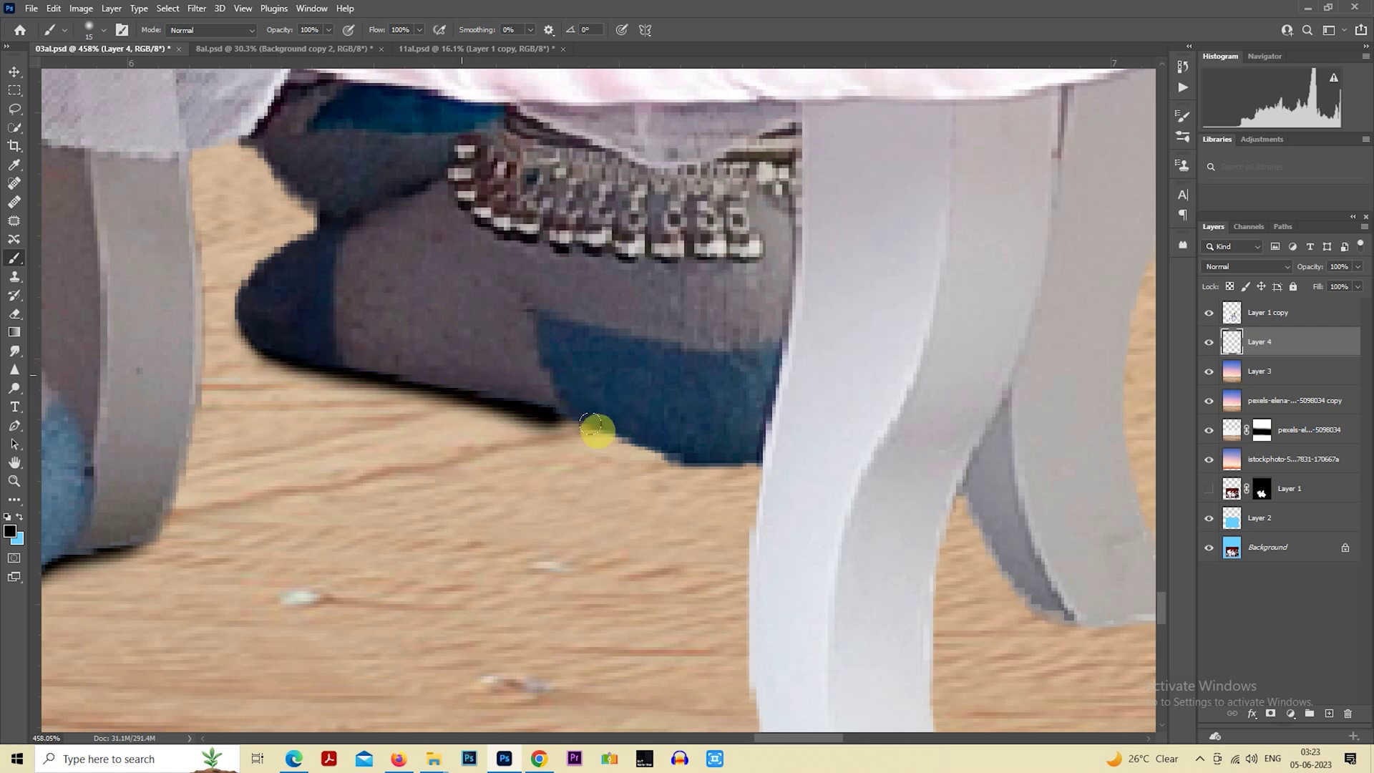
left_click_drag(469, 380, 604, 427)
key("ctrl+z")
mouse_move(423, 371)
left_mouse_down()
mouse_move(621, 422)
mouse_move(674, 454)
mouse_move(759, 465)
mouse_move(640, 202)
left_mouse_up()
Paint a contact shadow under the grey back piano leg's foot.
left_click_drag(592, 270, 556, 101)
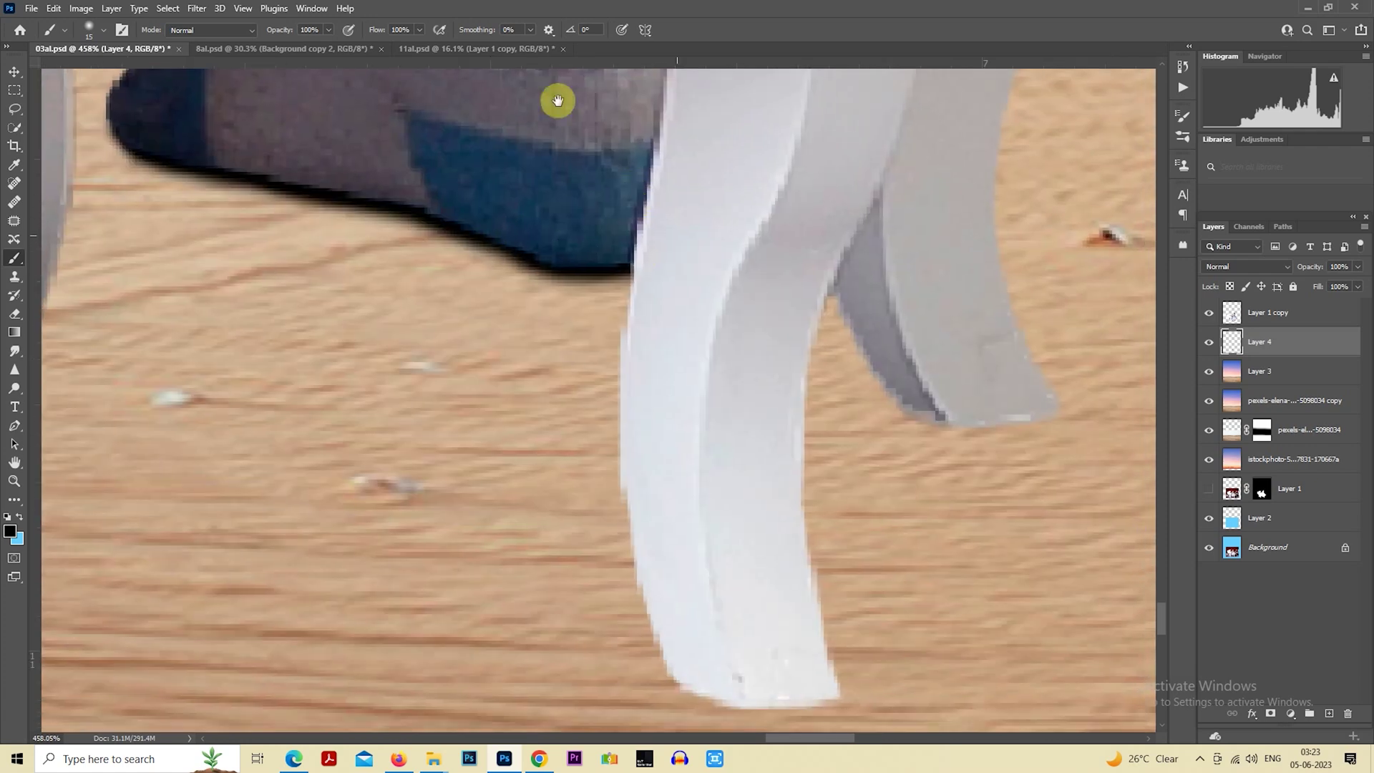
left_click_drag(765, 521, 611, 306)
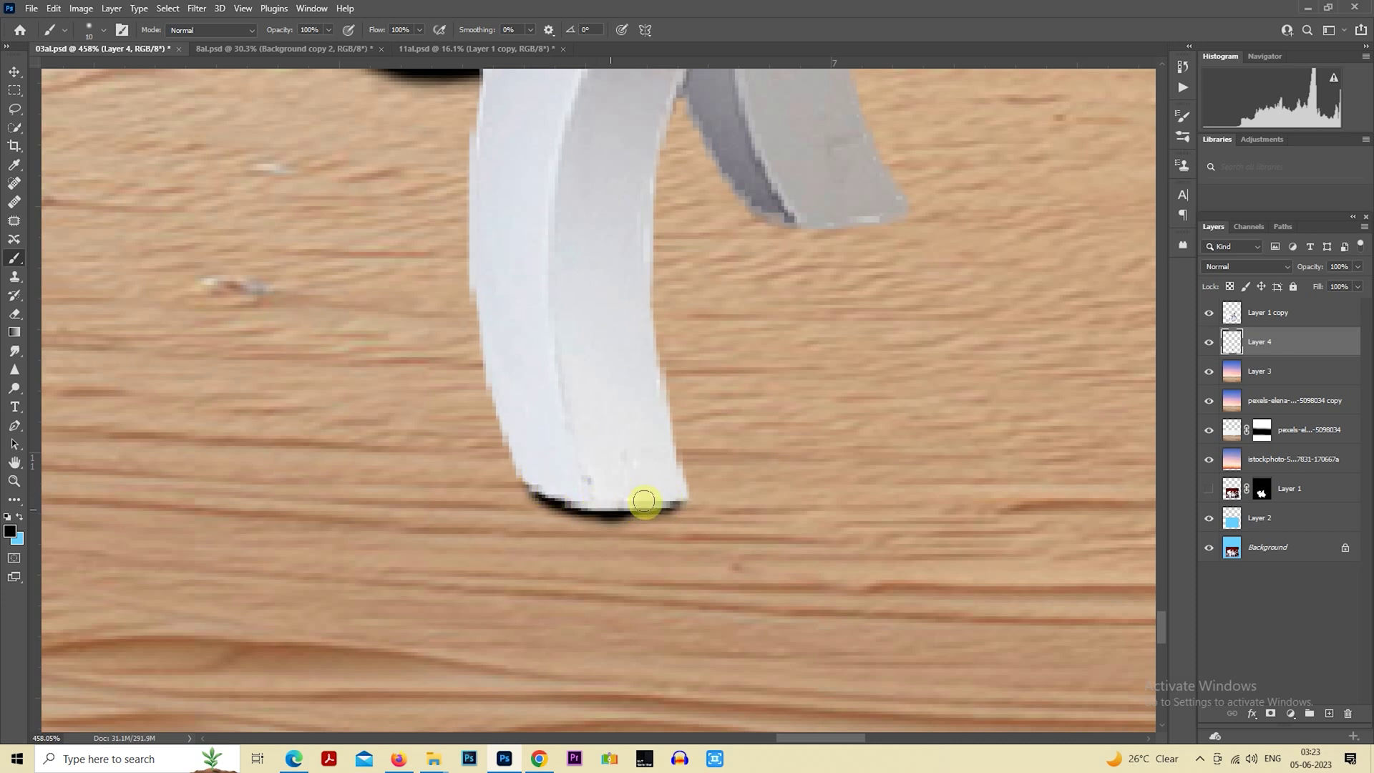
left_click_drag(721, 345, 455, 506)
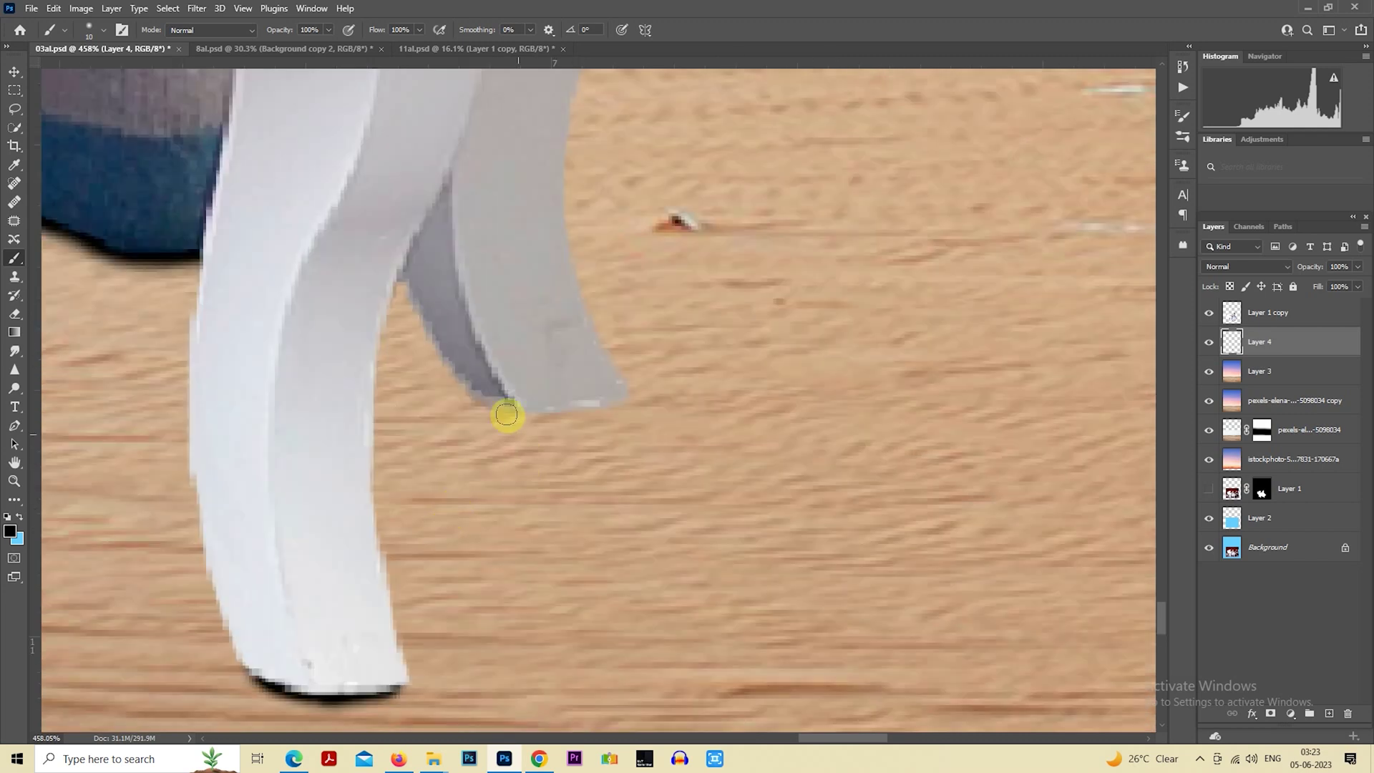
mouse_move(486, 398)
left_mouse_down()
mouse_move(614, 398)
mouse_move(565, 408)
left_mouse_up()
Briefly switch to the browser to skip a video ad, then return to Photoshop.
left_click(539, 758)
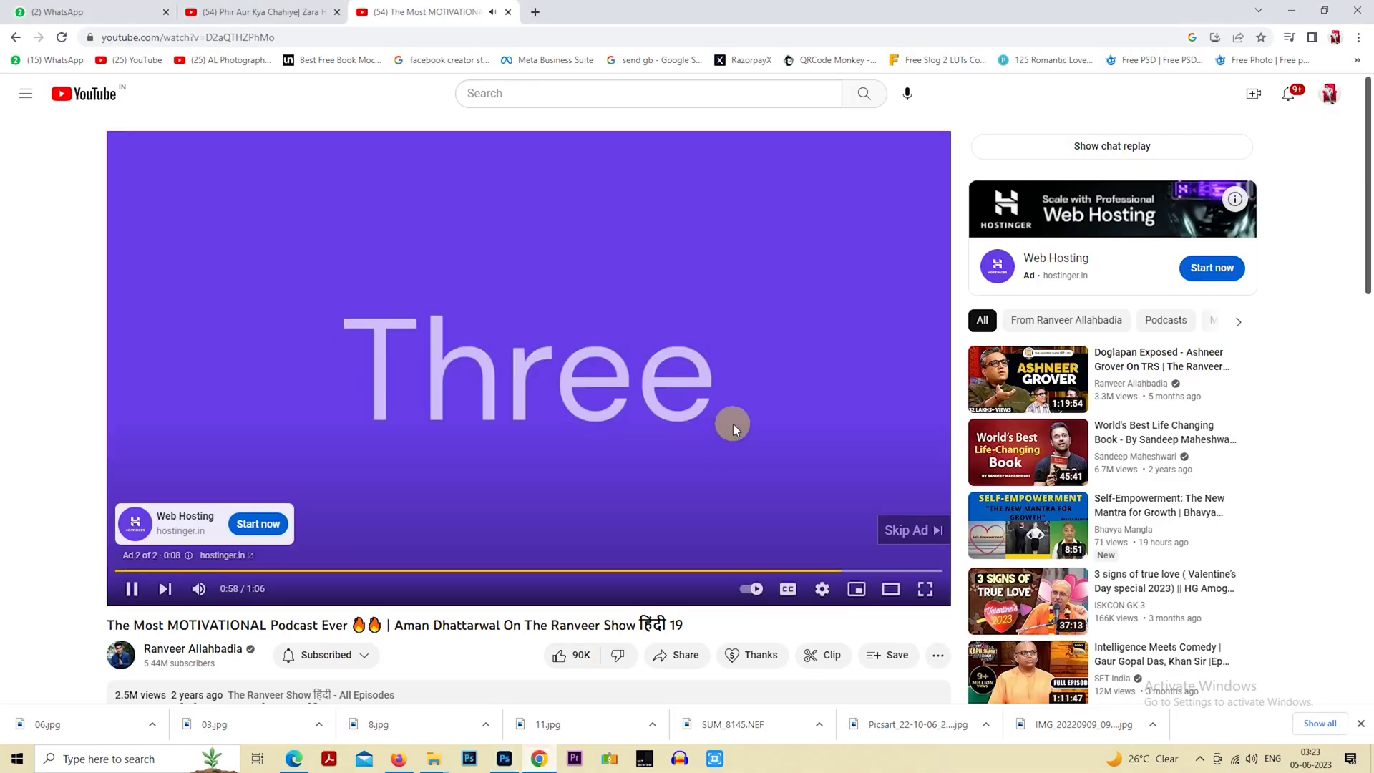
left_click(895, 530)
left_click(503, 758)
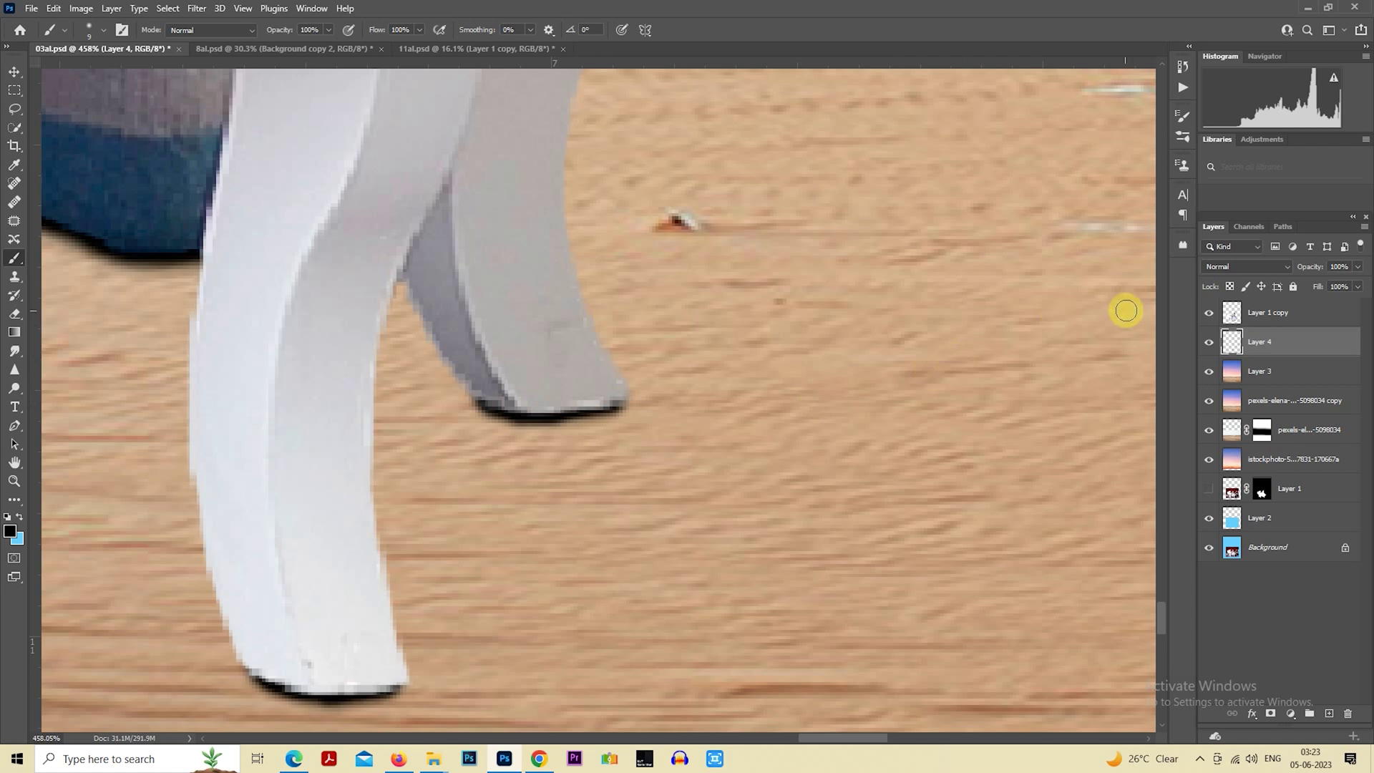
left_click_drag(1283, 270, 1272, 274)
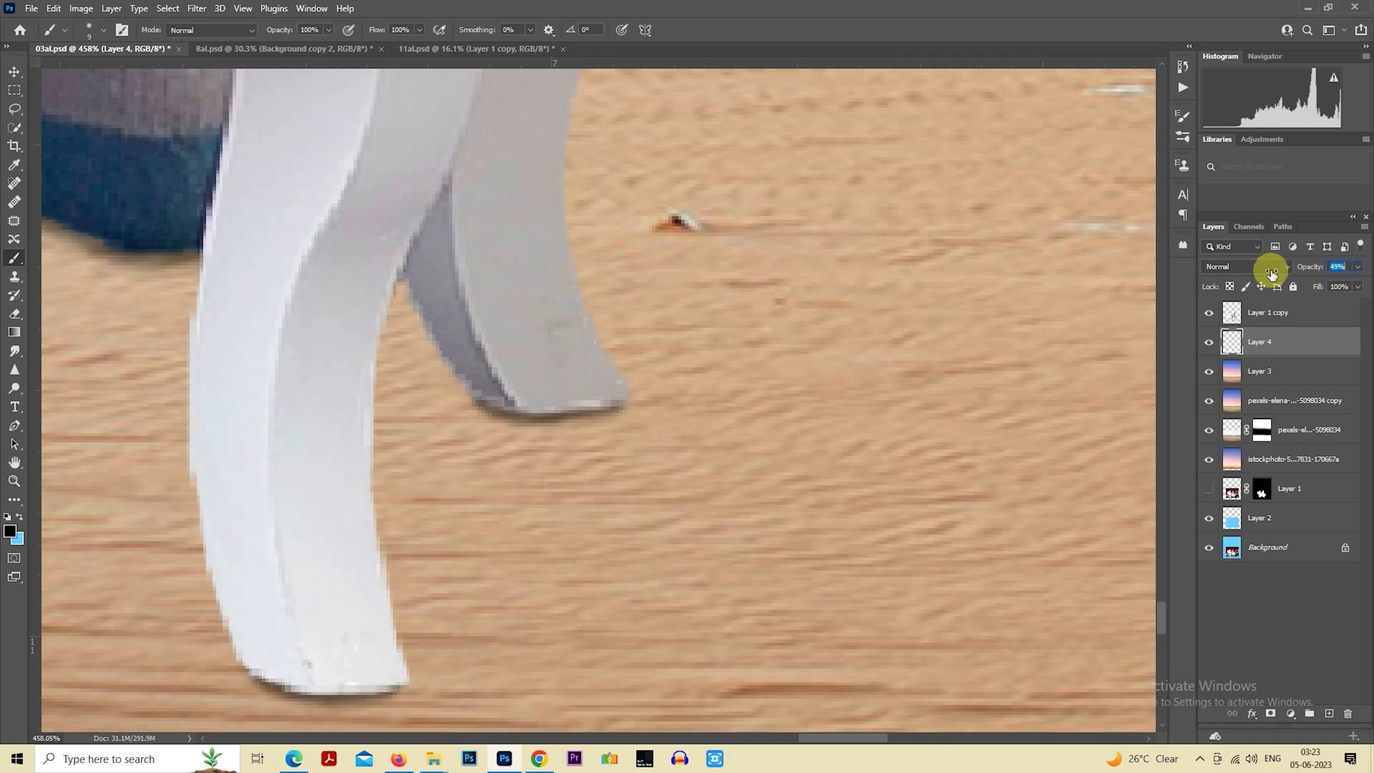
scroll(613, 438, "down", 5)
scroll(623, 448, "down", 8)
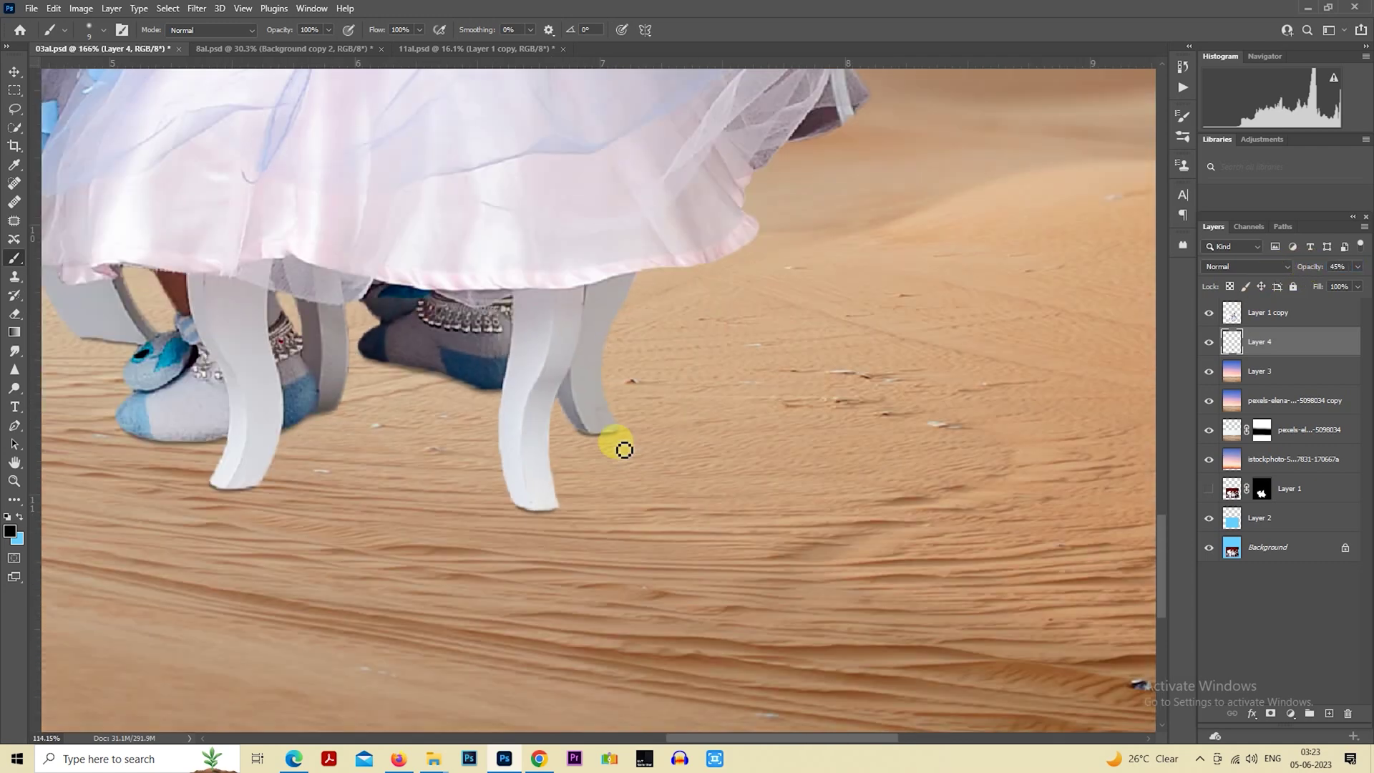
scroll(625, 451, "down", 2)
scroll(625, 450, "down", 3)
scroll(616, 445, "down", 2)
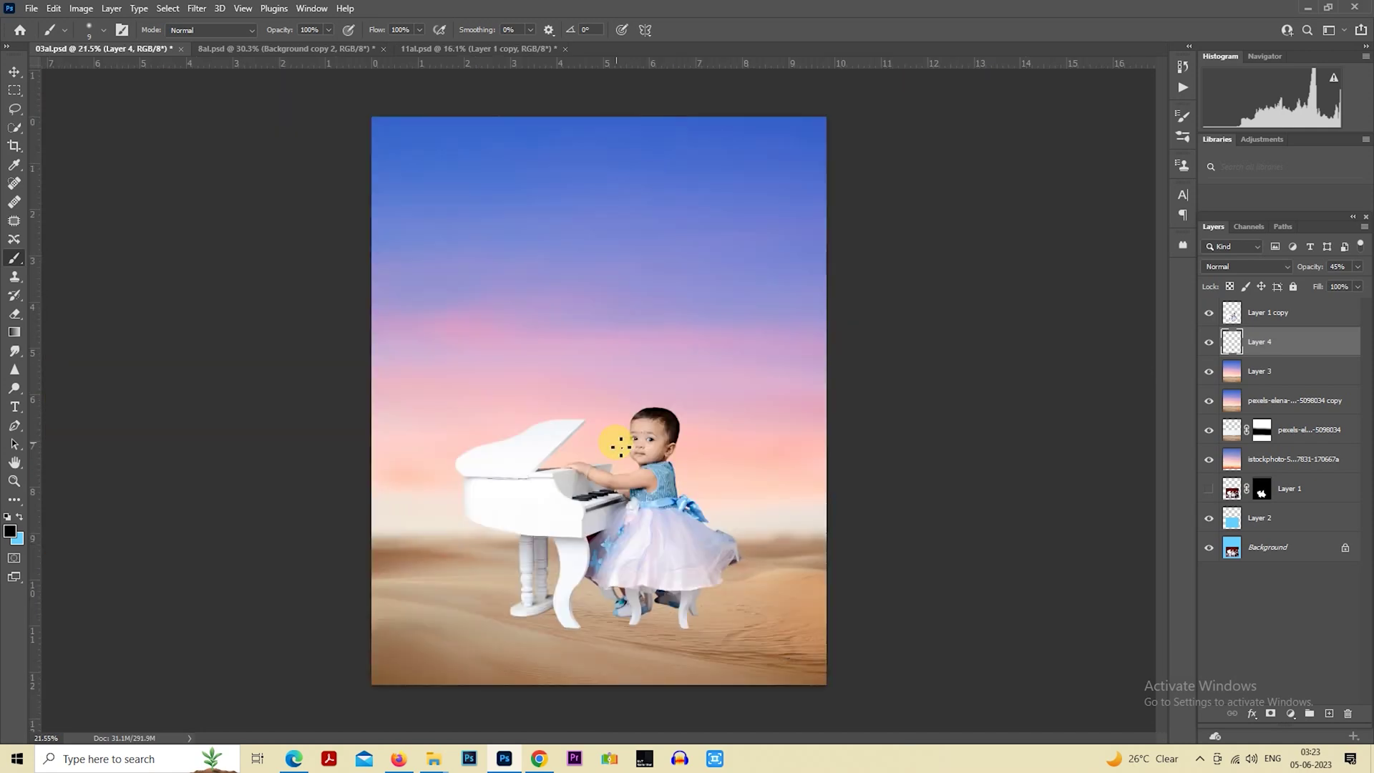
scroll(501, 687, "up", 1)
scroll(553, 645, "up", 3)
scroll(551, 603, "down", 2)
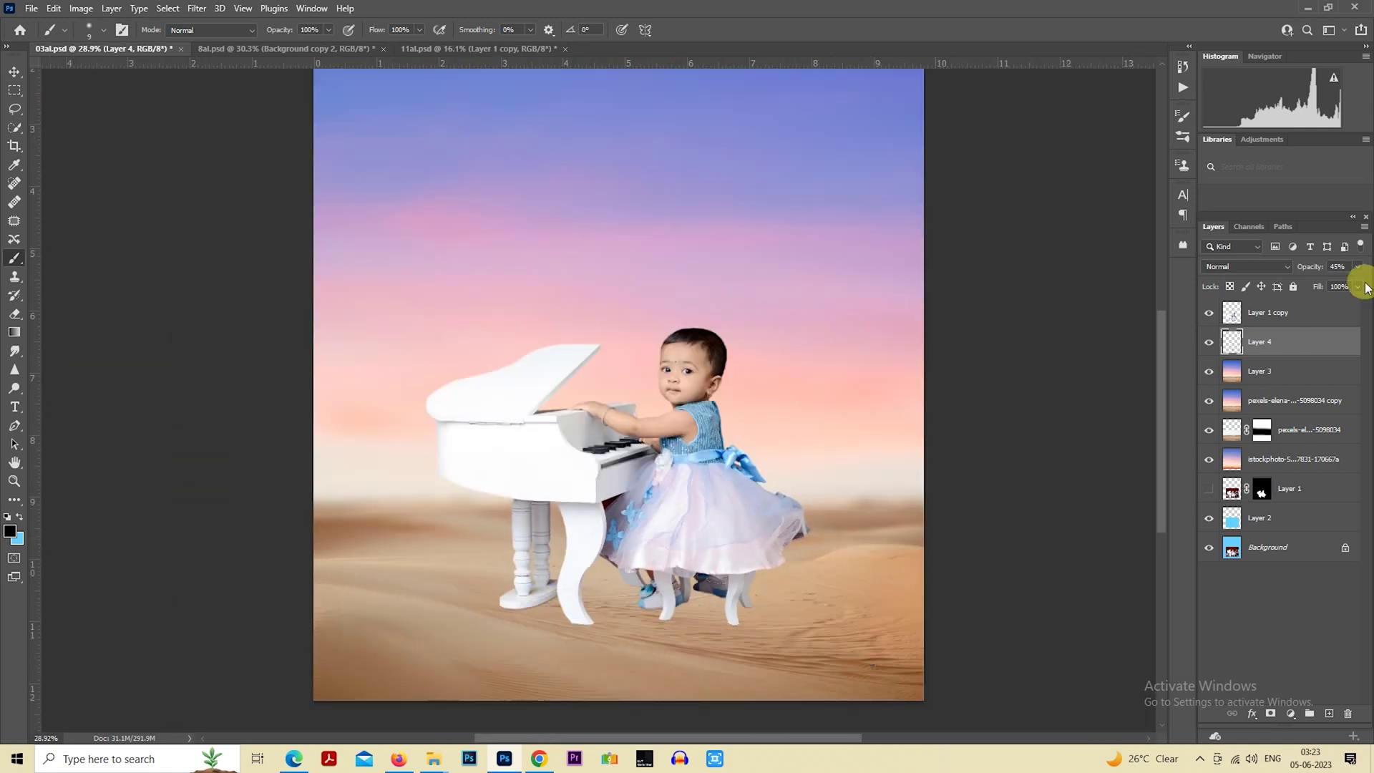
scroll(699, 408, "down", 2)
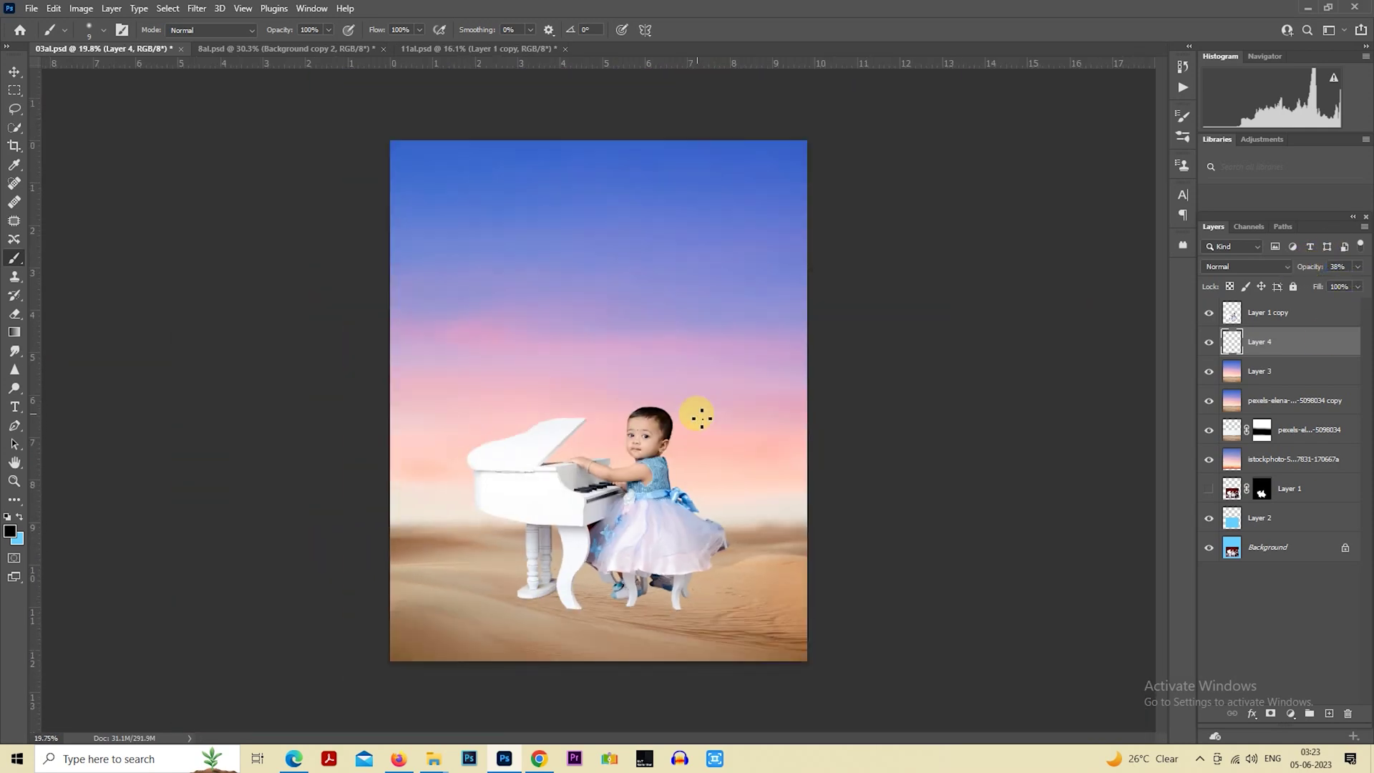
scroll(699, 408, "down", 1)
left_click(14, 90)
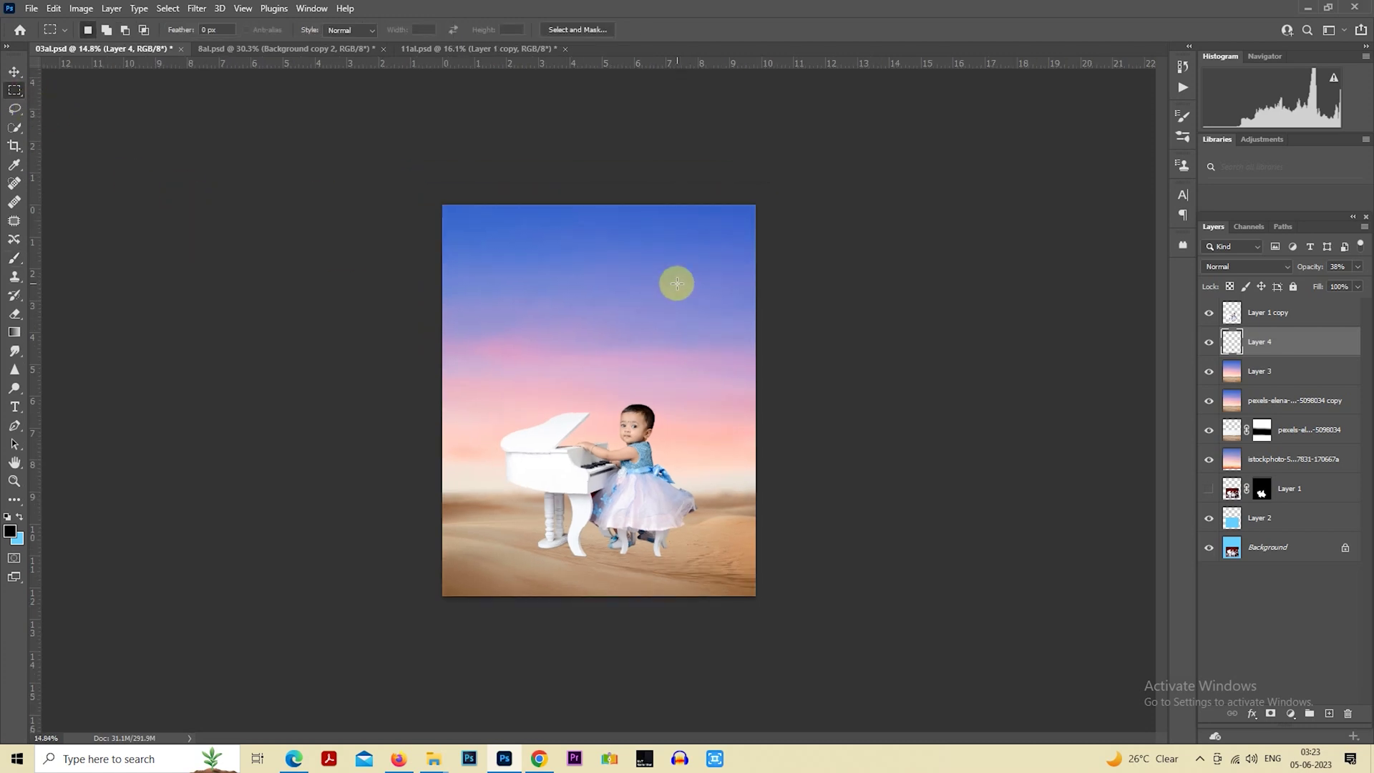
Bring the glasses baby in from 8al.psd, enlarged, tilted about -8° and placed behind the piano's left.
left_click(343, 59)
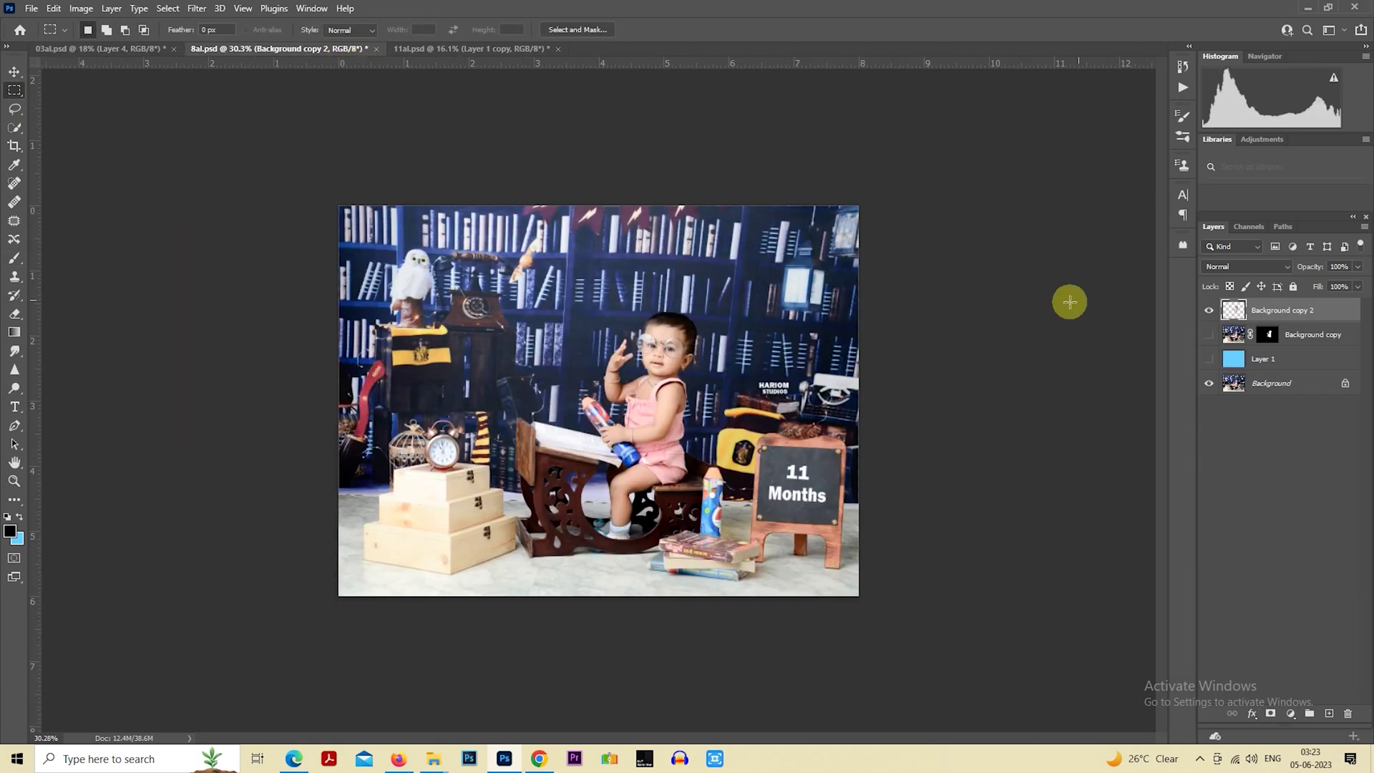
left_click(164, 49)
right_click(572, 355)
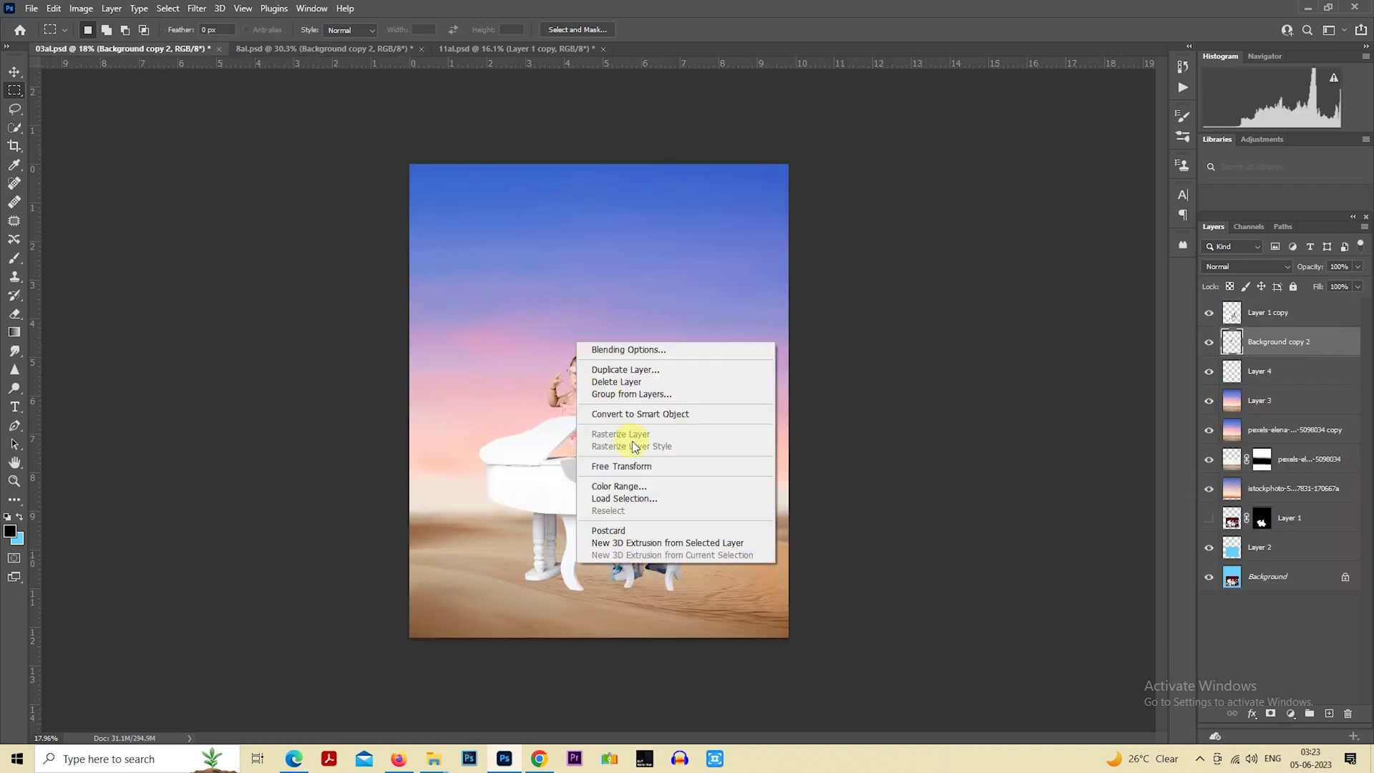
left_click(639, 466)
left_click_drag(609, 454, 602, 545)
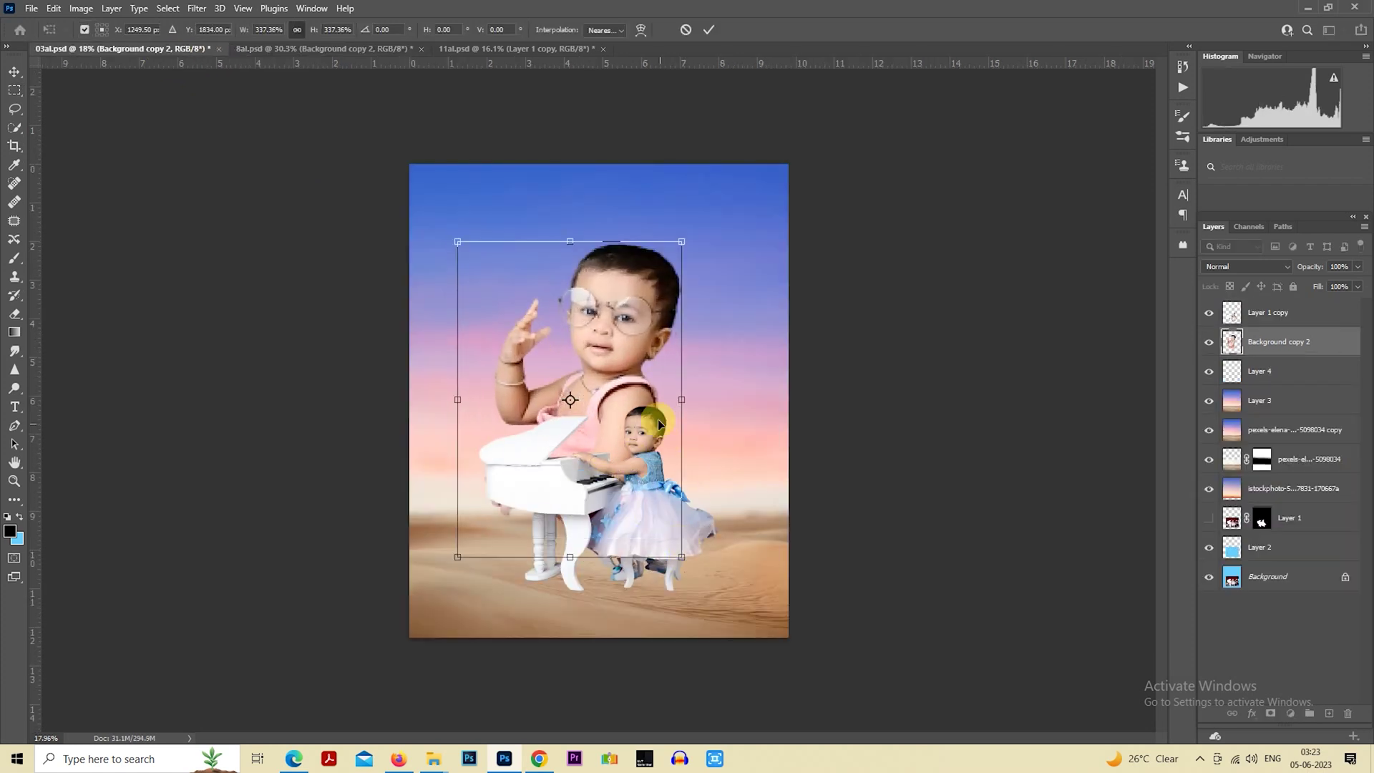
left_click_drag(633, 380, 669, 316)
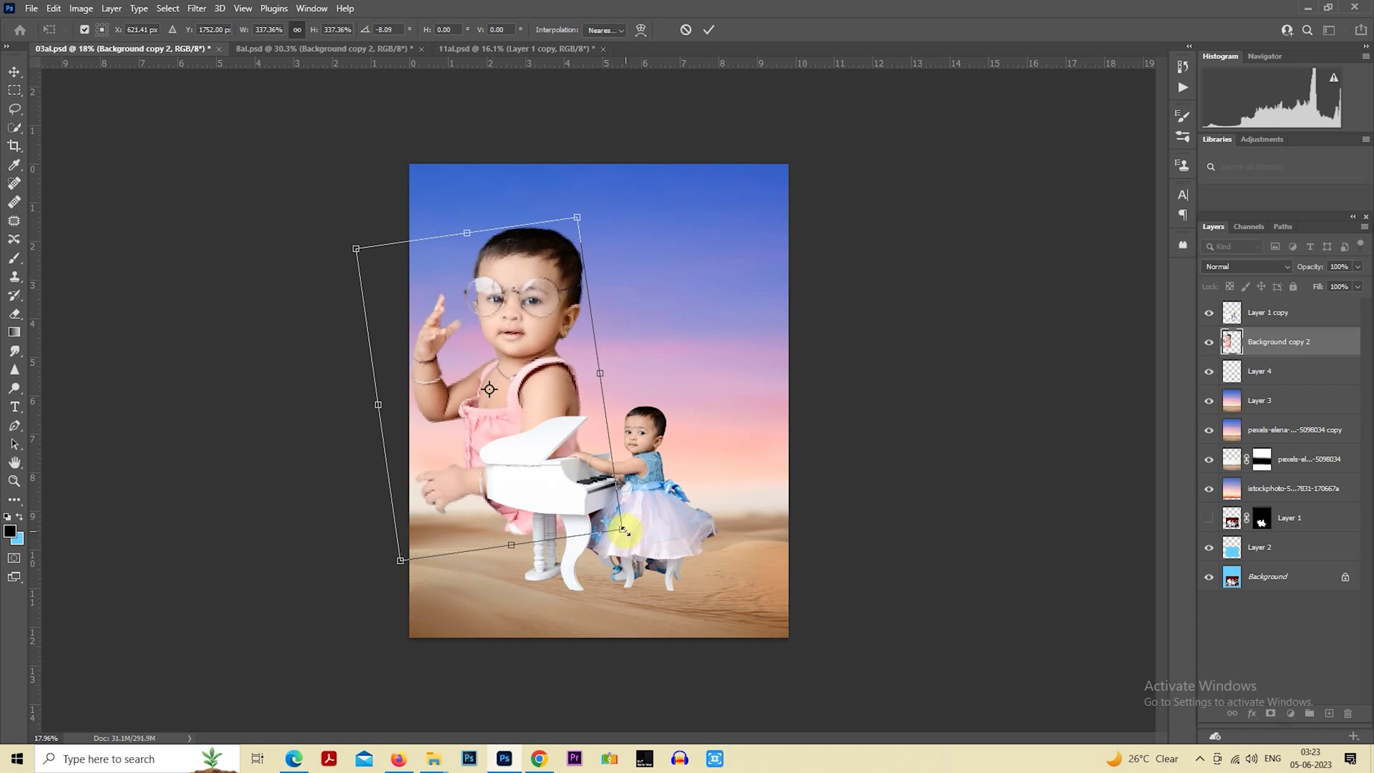
left_click_drag(622, 530, 589, 495)
left_click_drag(544, 423, 595, 477)
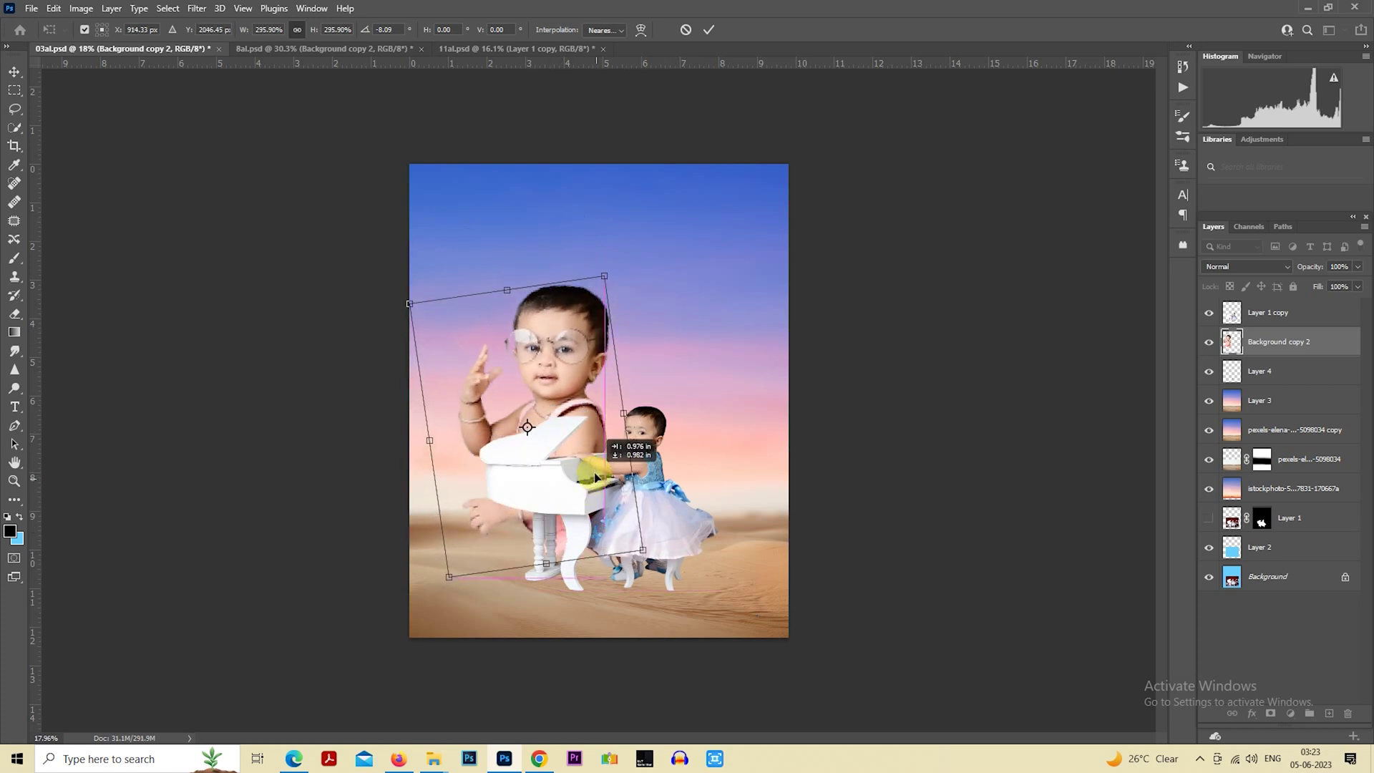
key("Return")
key("m")
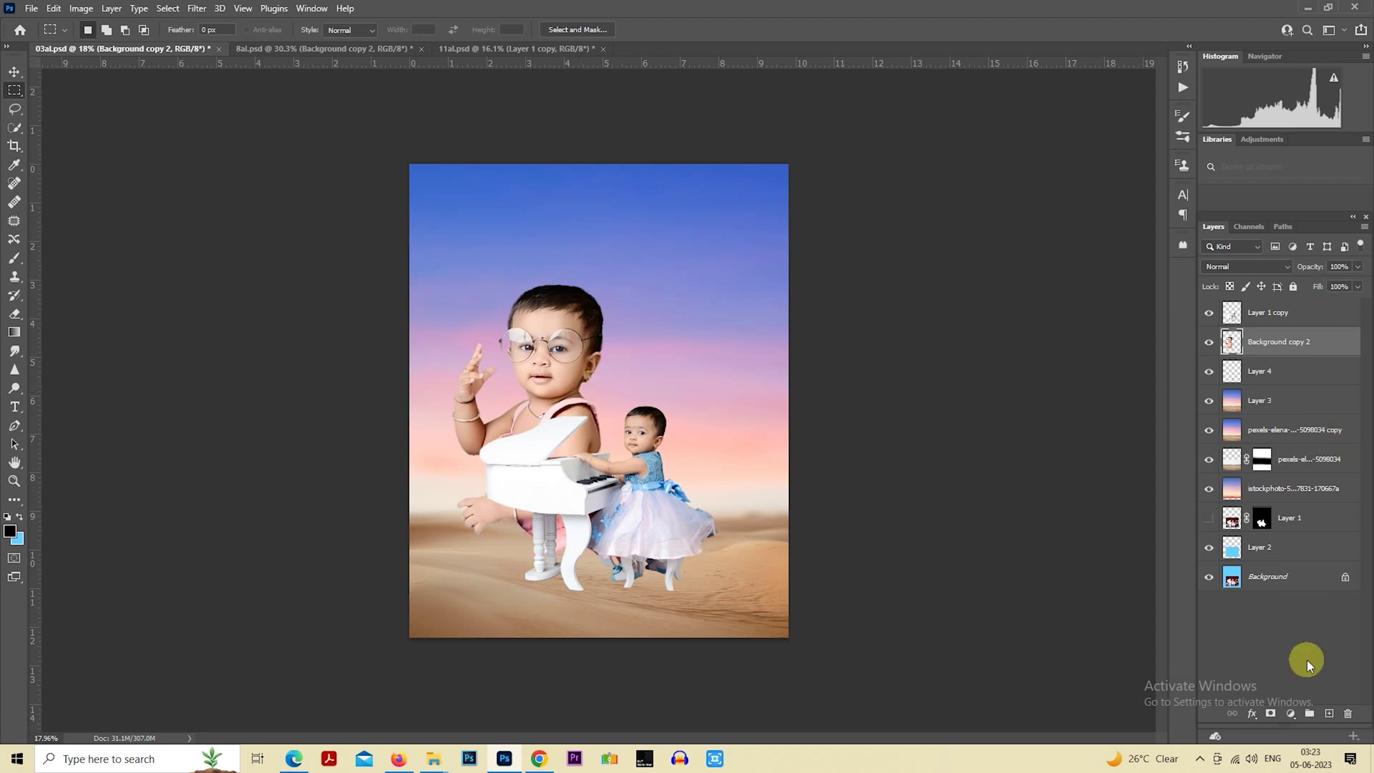
Add a mask to the glasses baby layer and paint out its pink leg with a large black brush.
left_click(1270, 714)
left_click(14, 257)
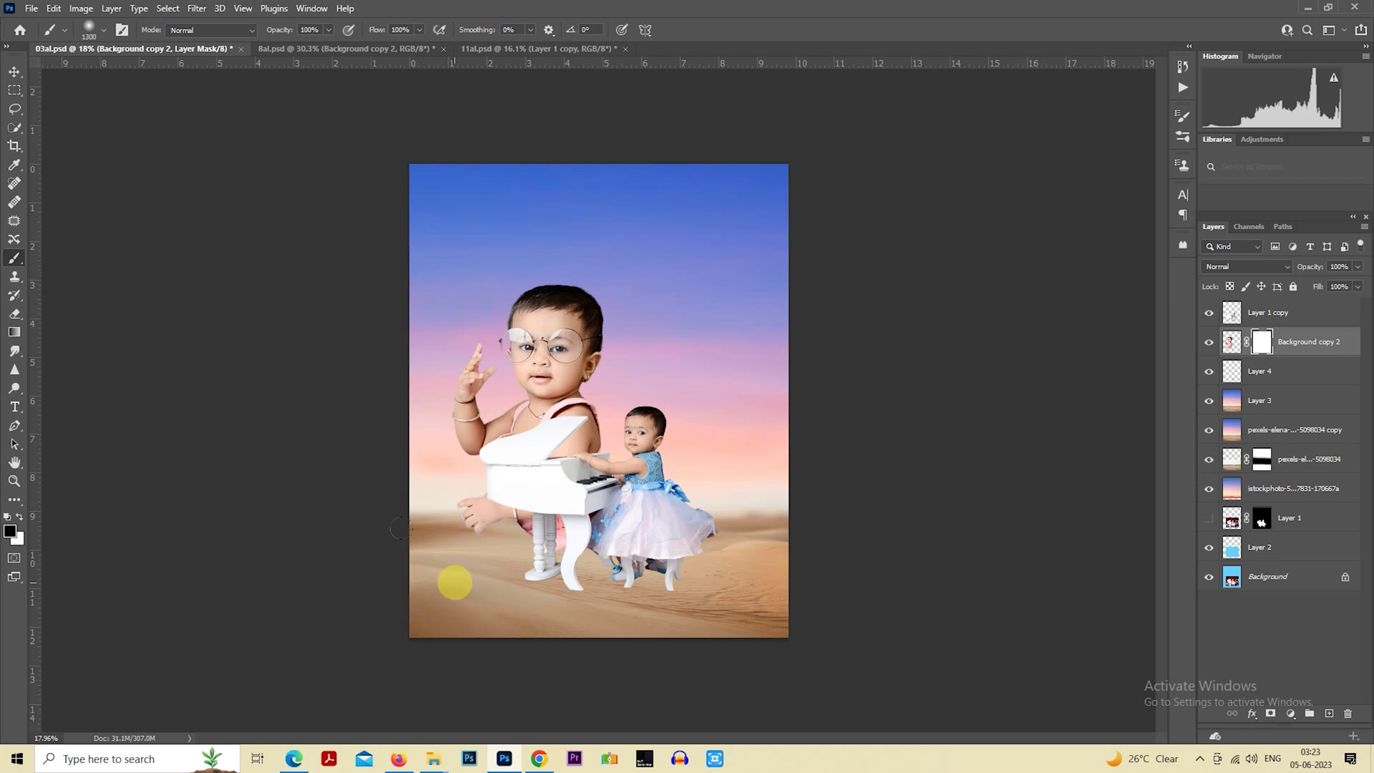
key("bracketright")
key("bracketright")
key("bracketright")
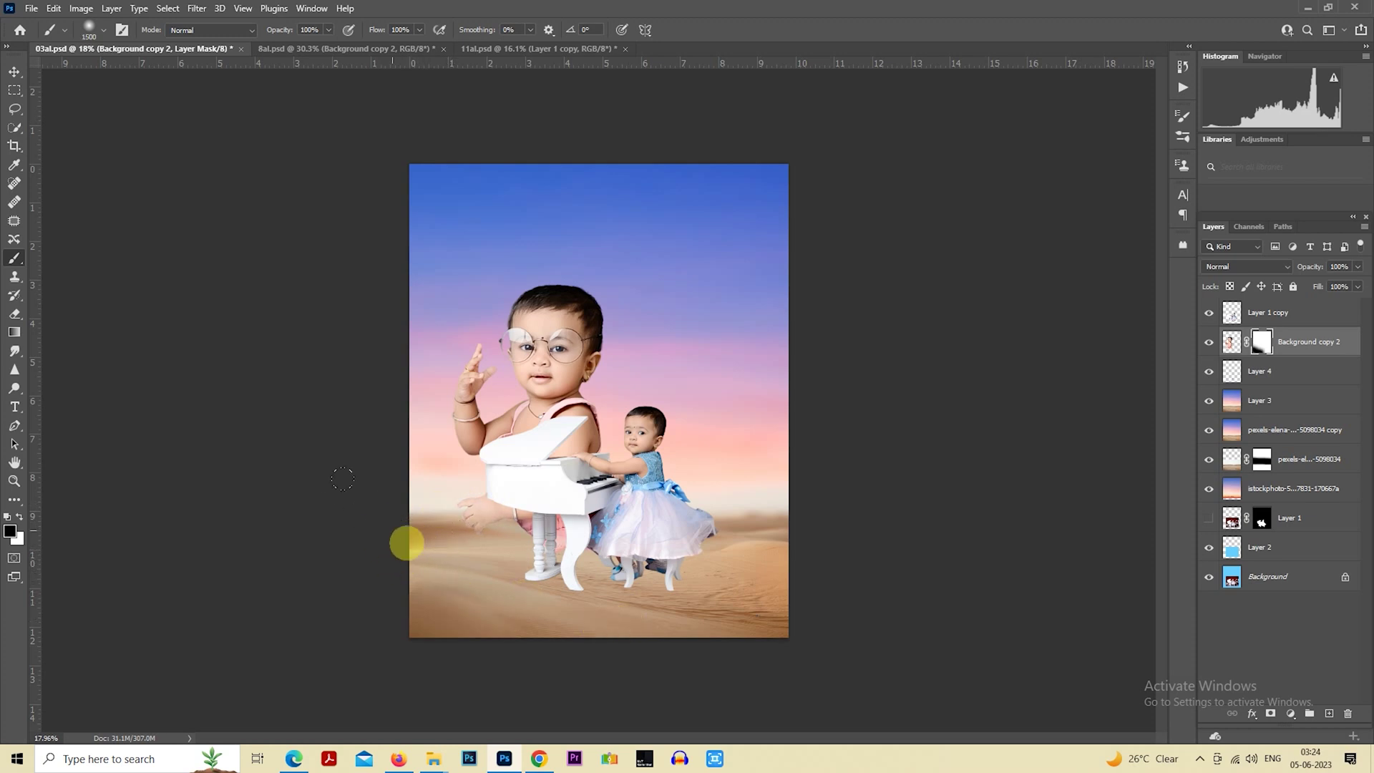
key("bracketright")
key("bracketright")
left_click_drag(467, 546, 480, 530)
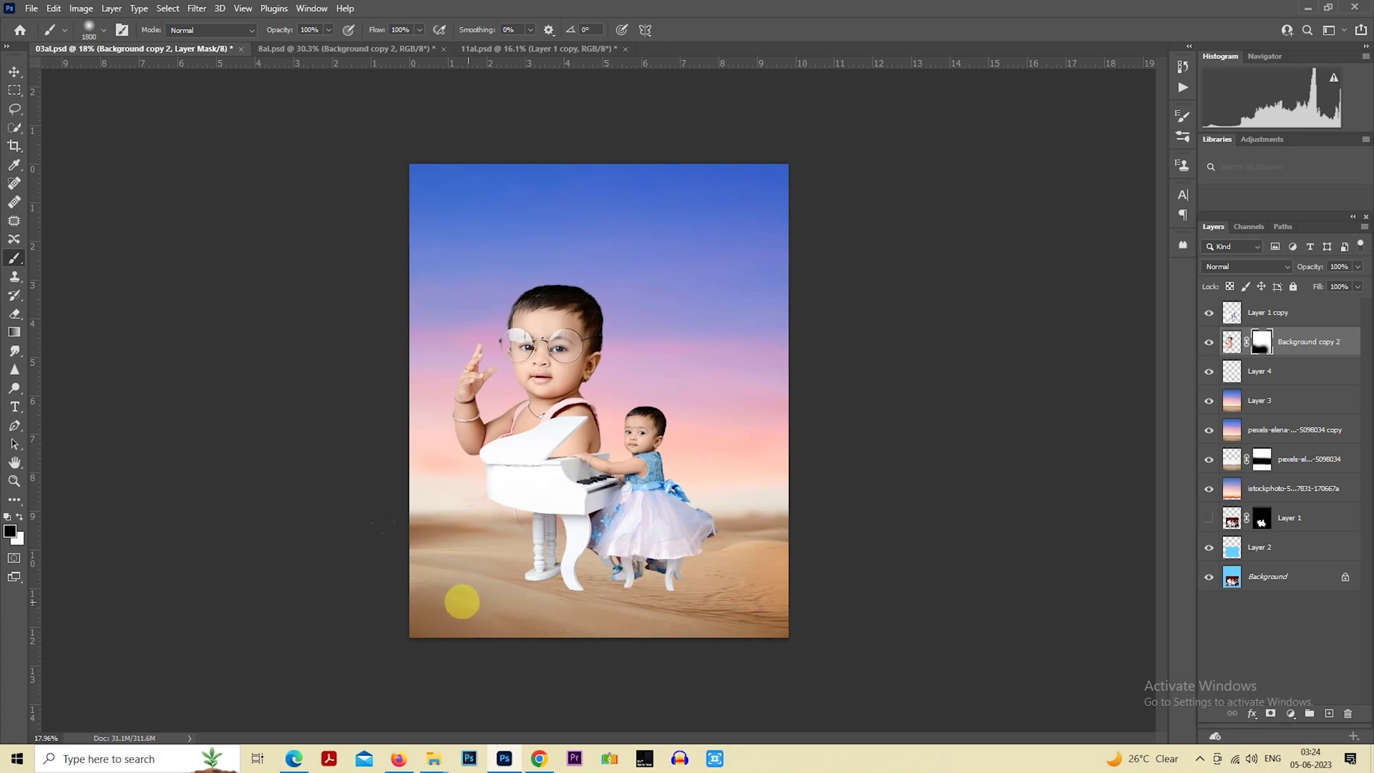
key("bracketright")
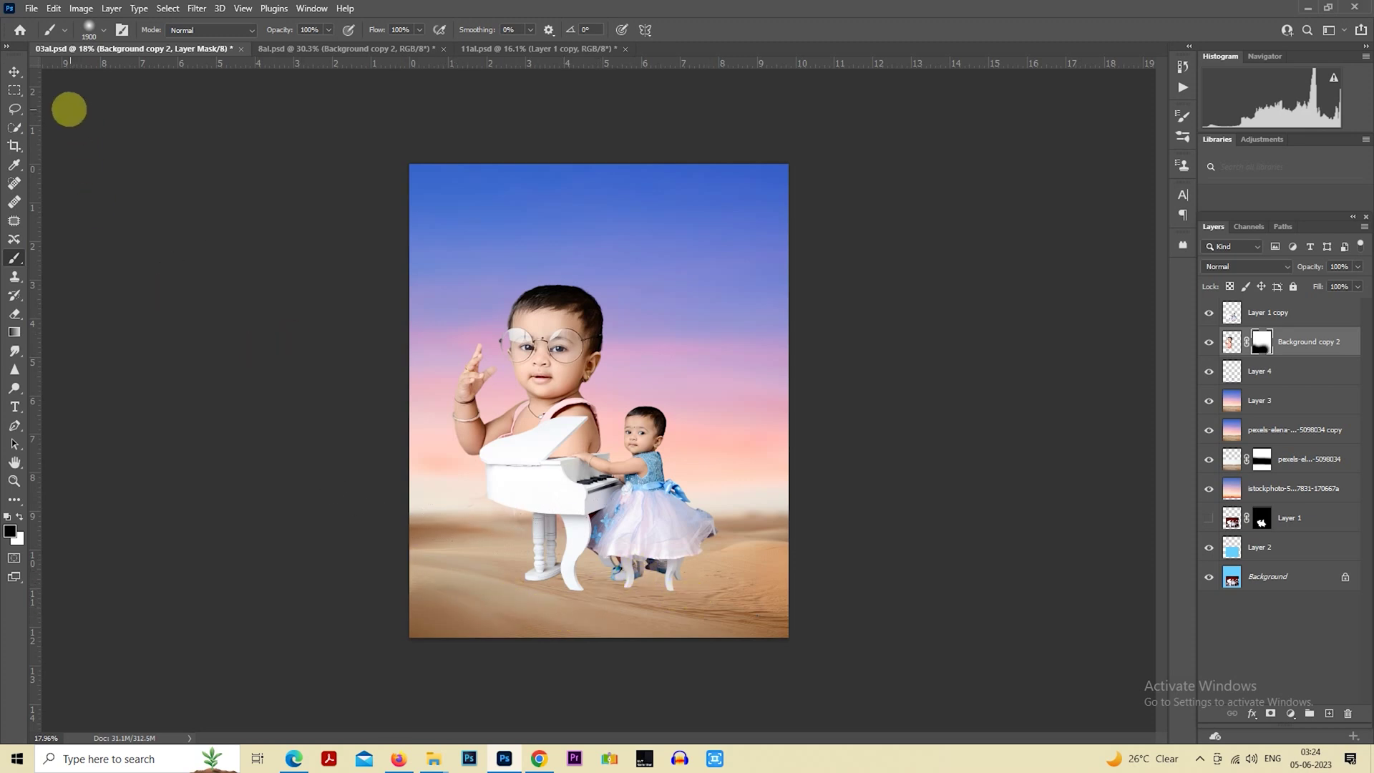
left_click(14, 89)
left_click(541, 50)
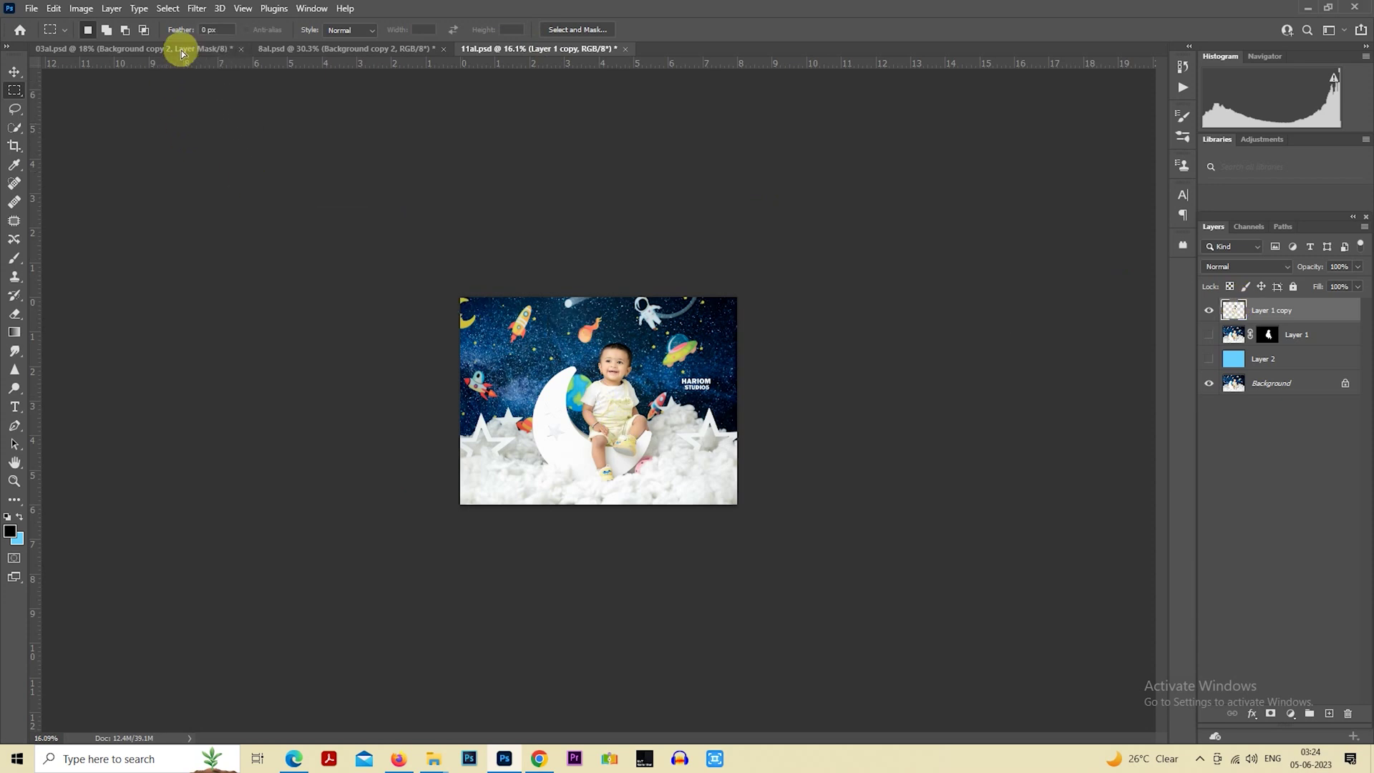
Bring the yellow-outfit baby from 11al.psd into the composite, enlarged about 363% and moved right.
left_click_drag(180, 61, 586, 400)
right_click(606, 347)
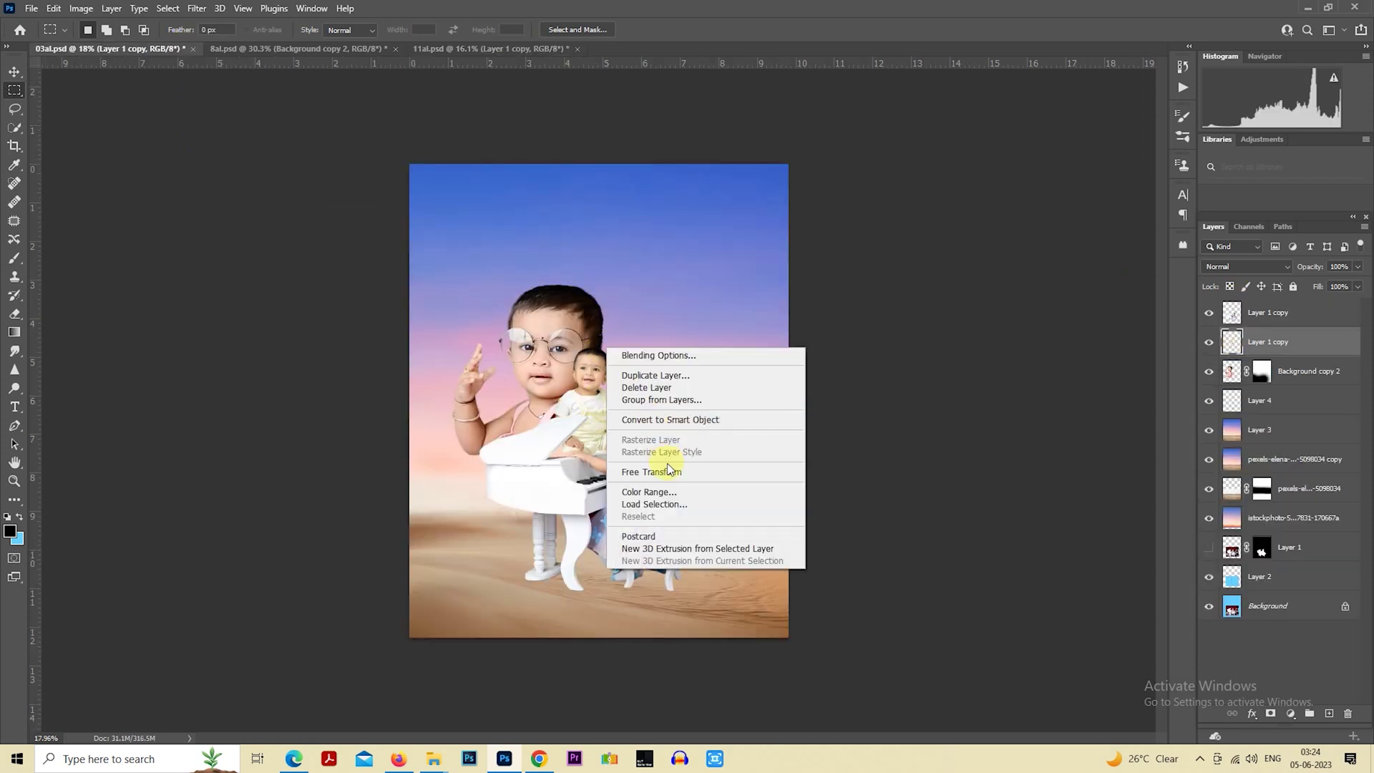
left_click(646, 467)
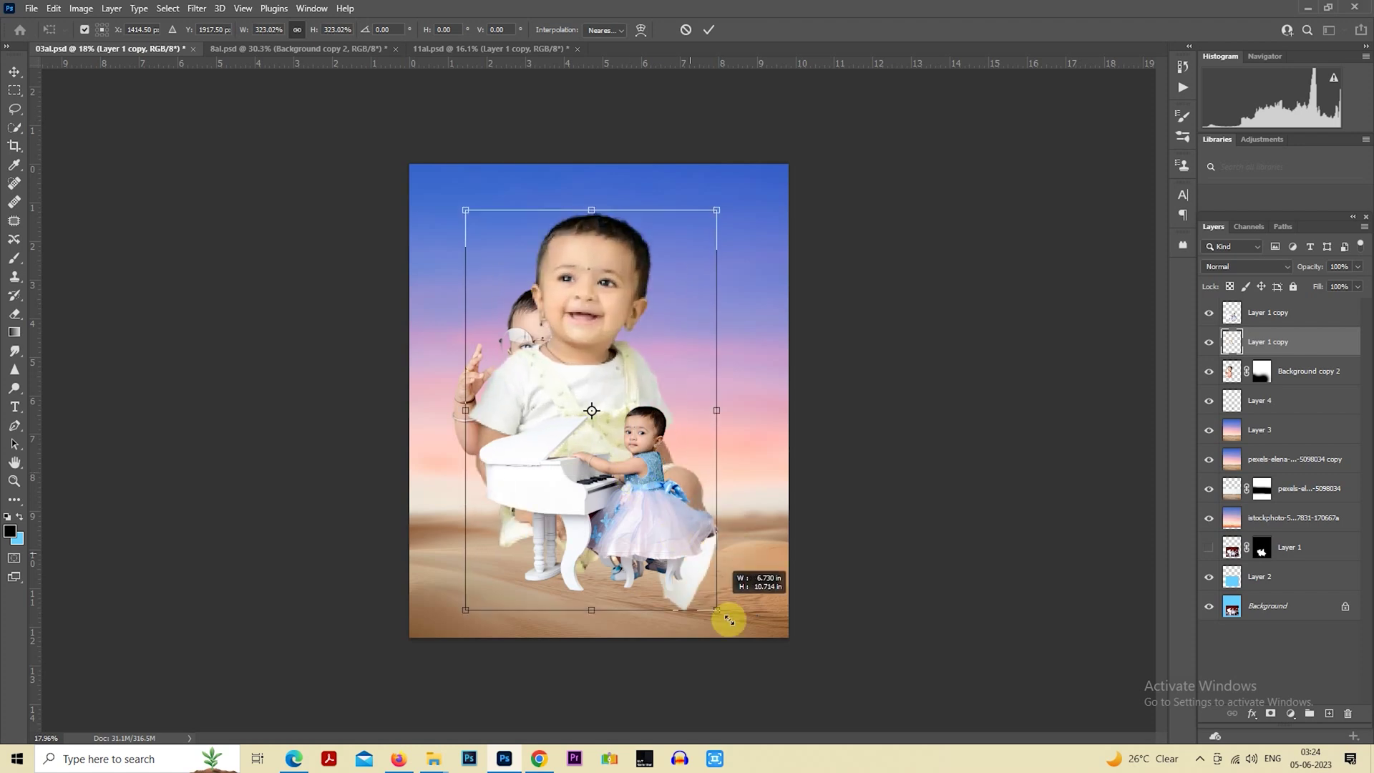
left_click_drag(630, 473, 736, 641)
left_click_drag(638, 452, 705, 457)
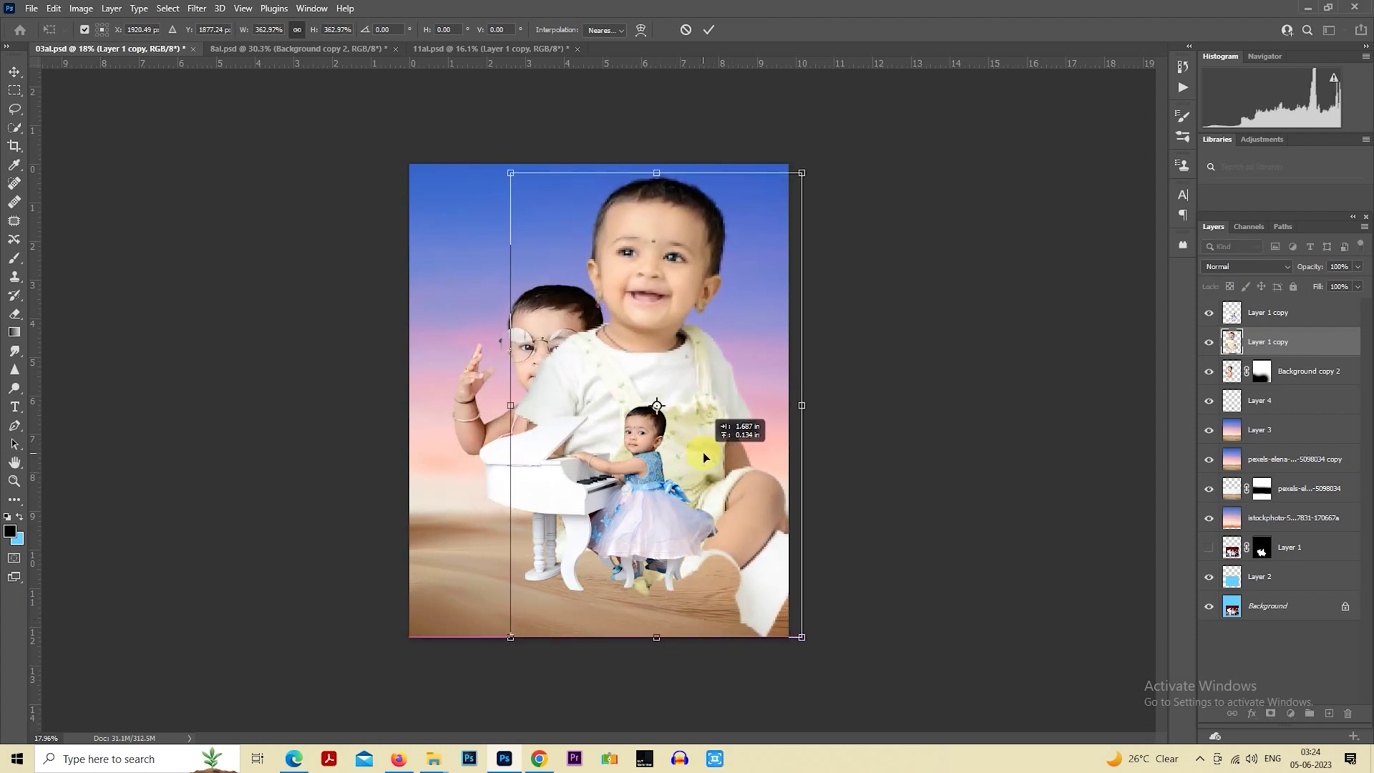
key("Return")
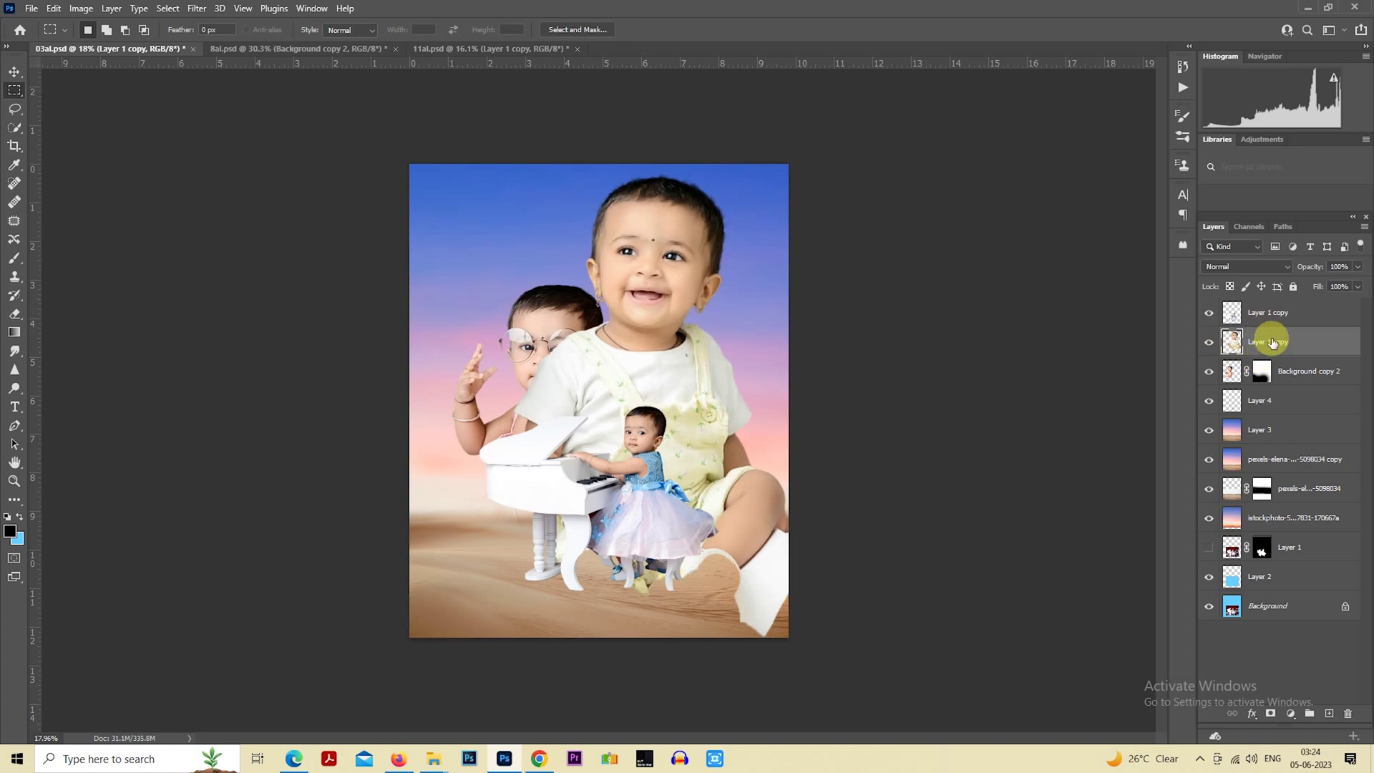
Place Layer 1 copy beneath Background copy 2 and nudge the glasses baby slightly left.
left_click_drag(1271, 343, 1266, 387)
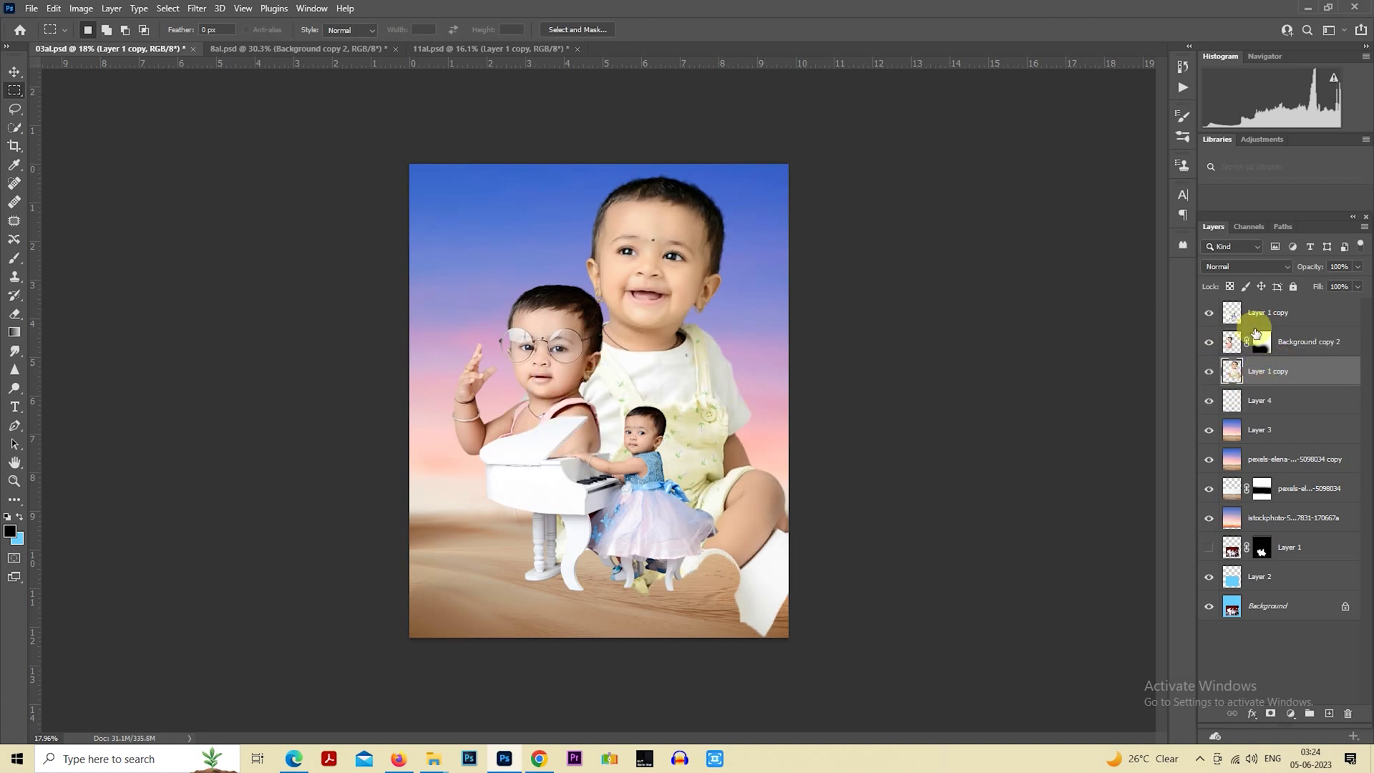
left_click(1259, 342)
left_click_drag(679, 339, 661, 344)
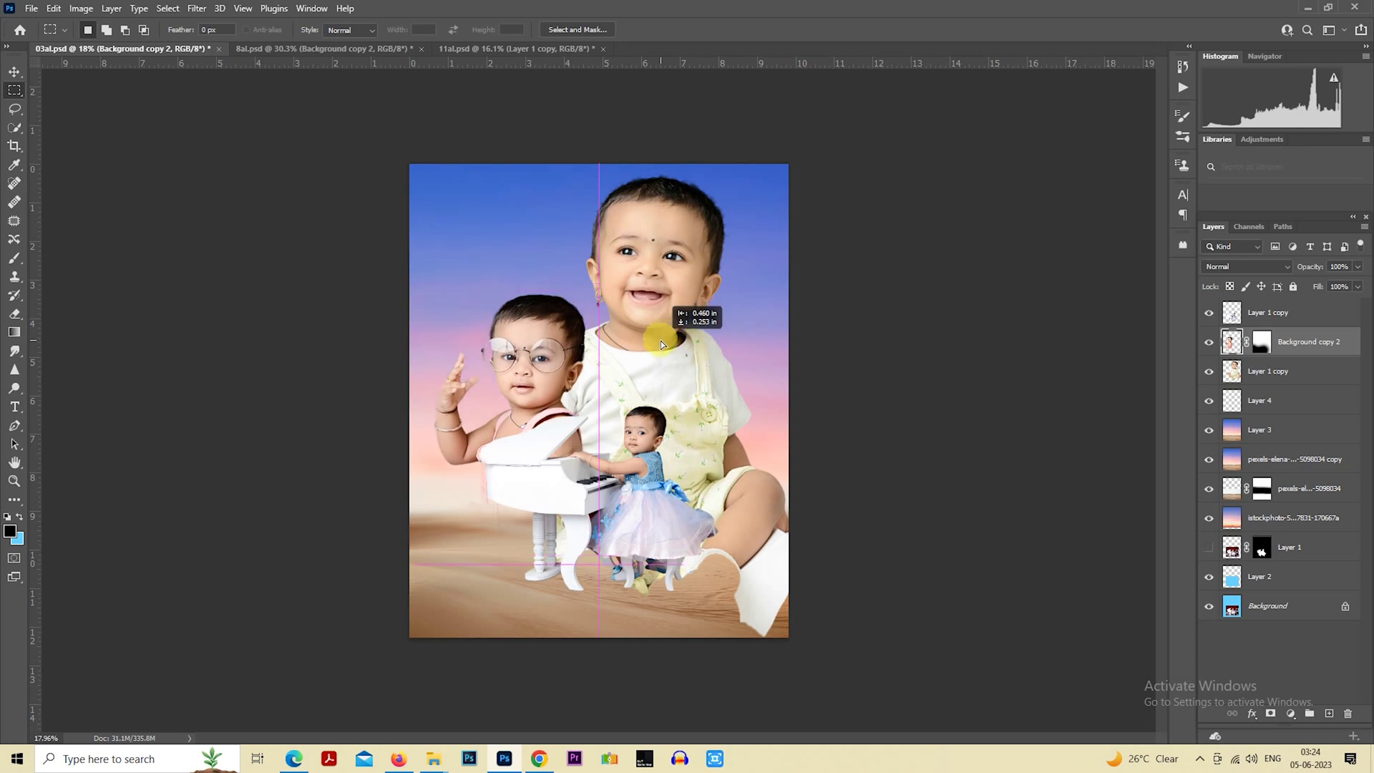
Target the glasses baby's layer mask with an enlarged brush for touch-ups.
left_click(1262, 342)
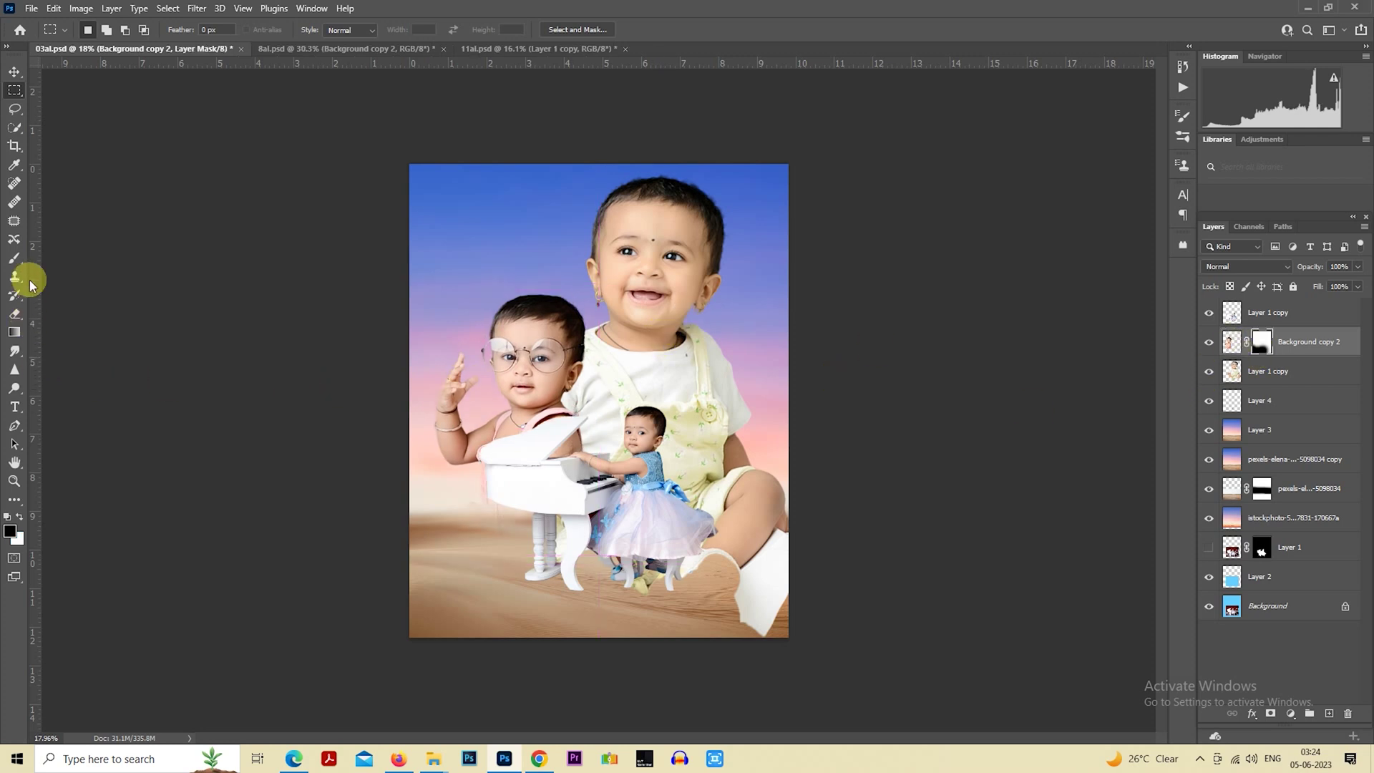
left_click(14, 258)
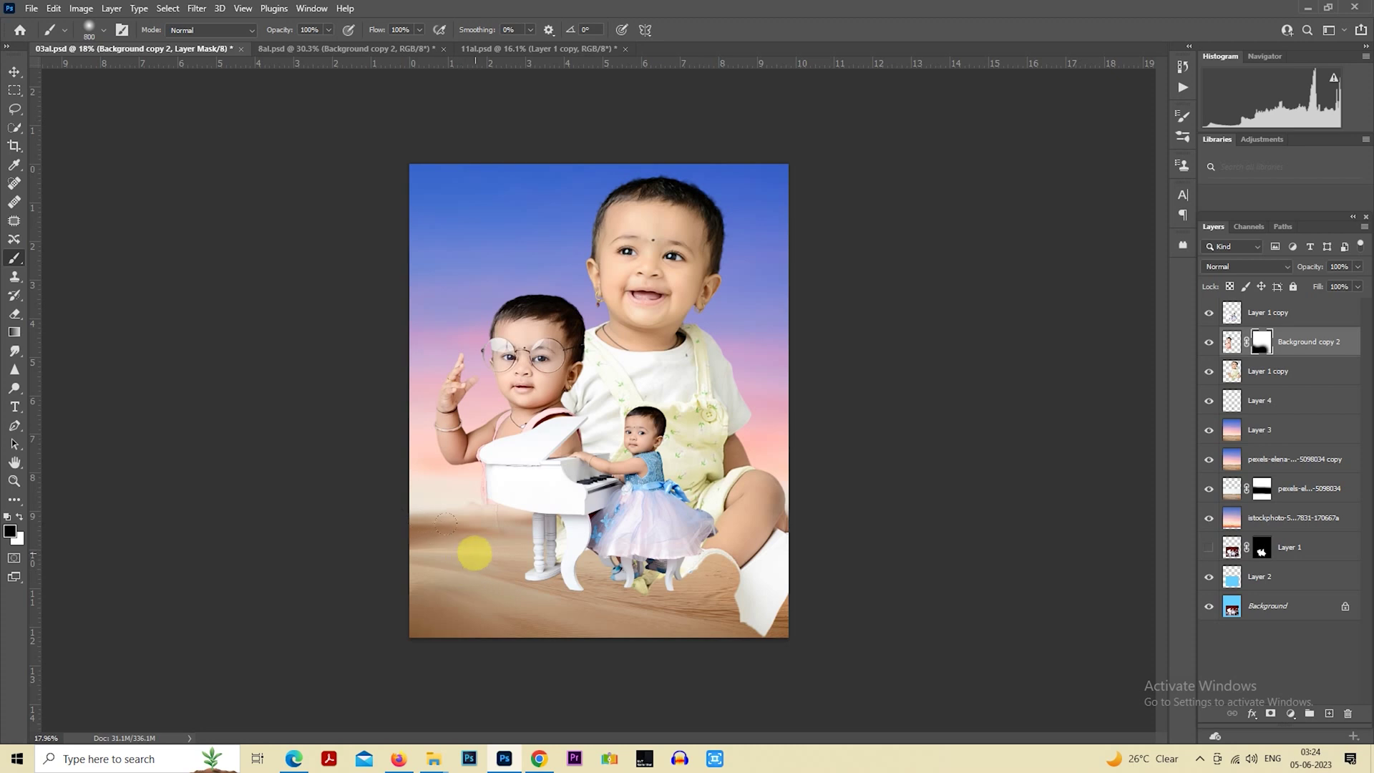
key("bracketright")
key("bracketright")
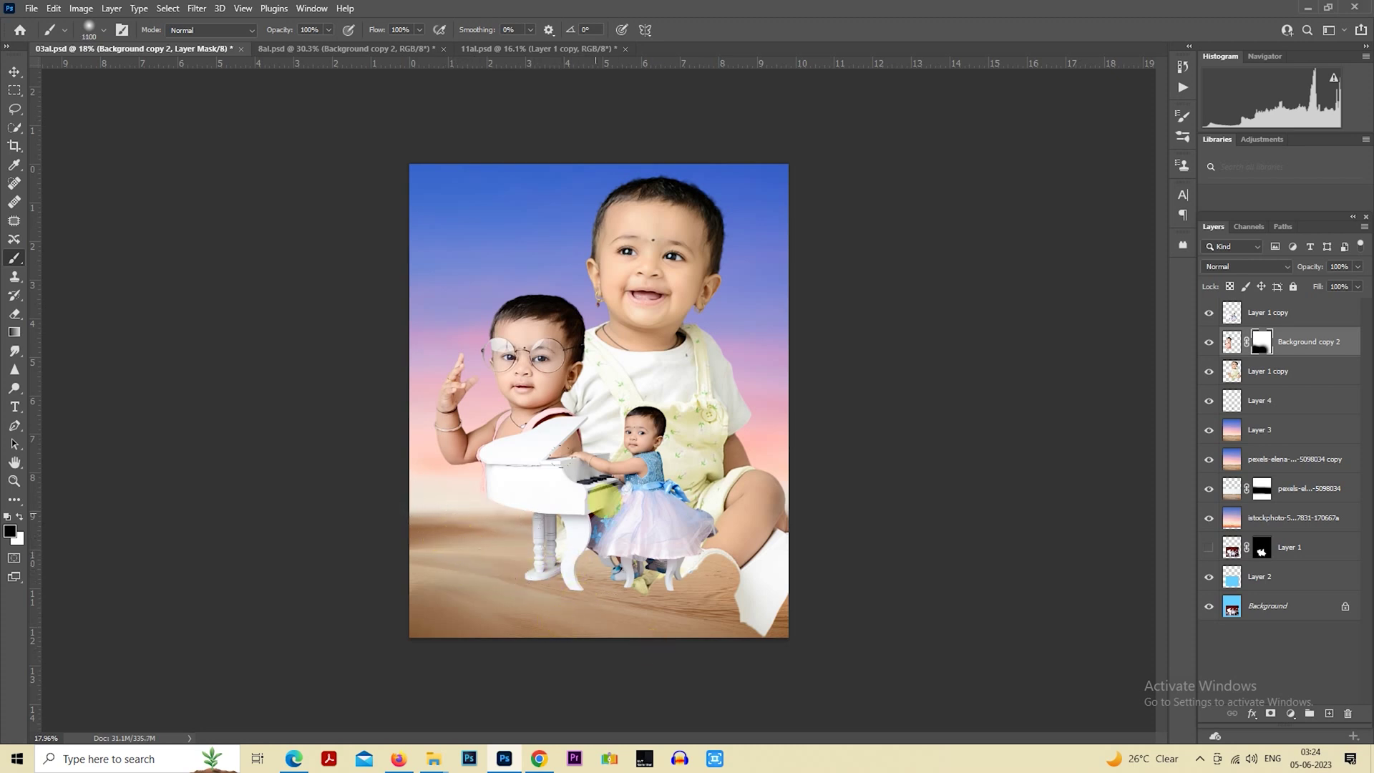
scroll(555, 457, "down", 1)
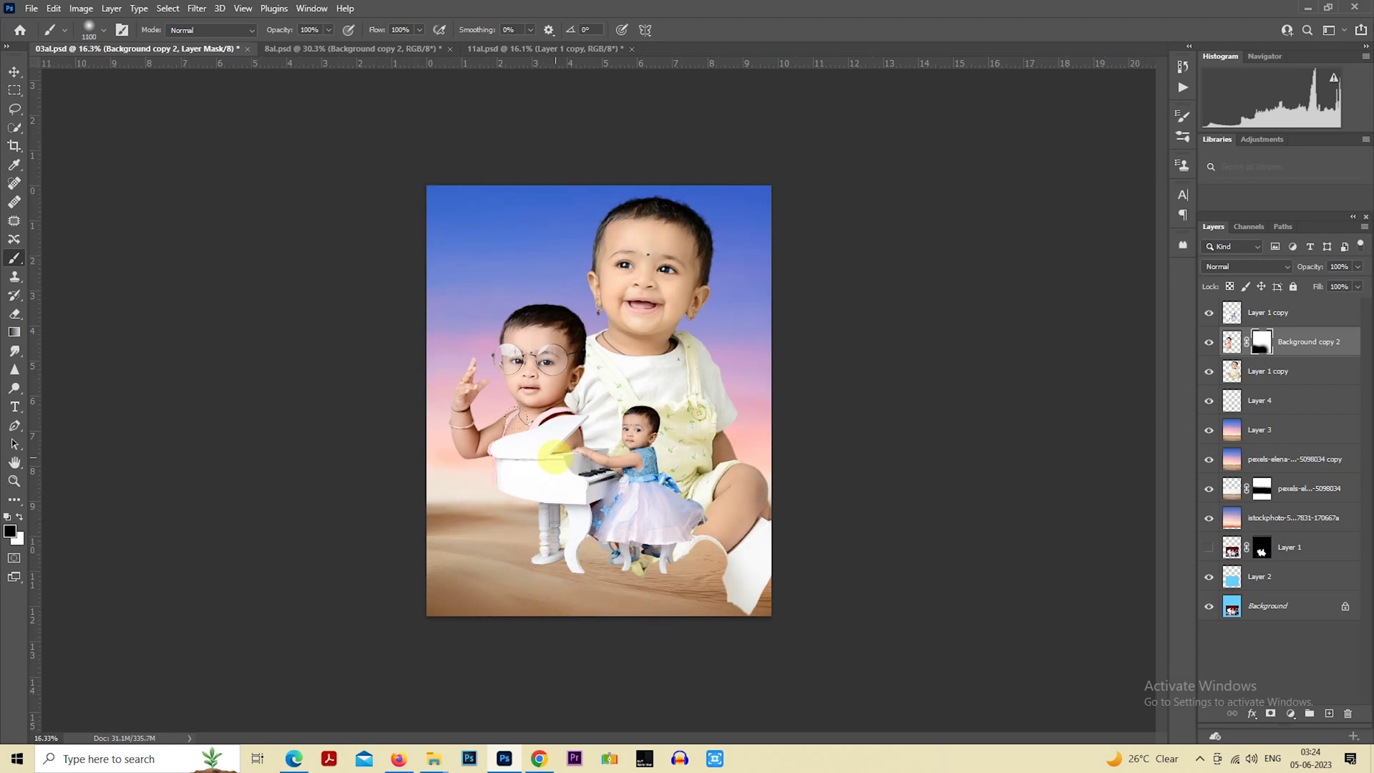
Add a blank layer mask to Layer 1 copy and nudge the yellow-outfit baby slightly down-left.
left_click(1265, 381)
left_click(1271, 713)
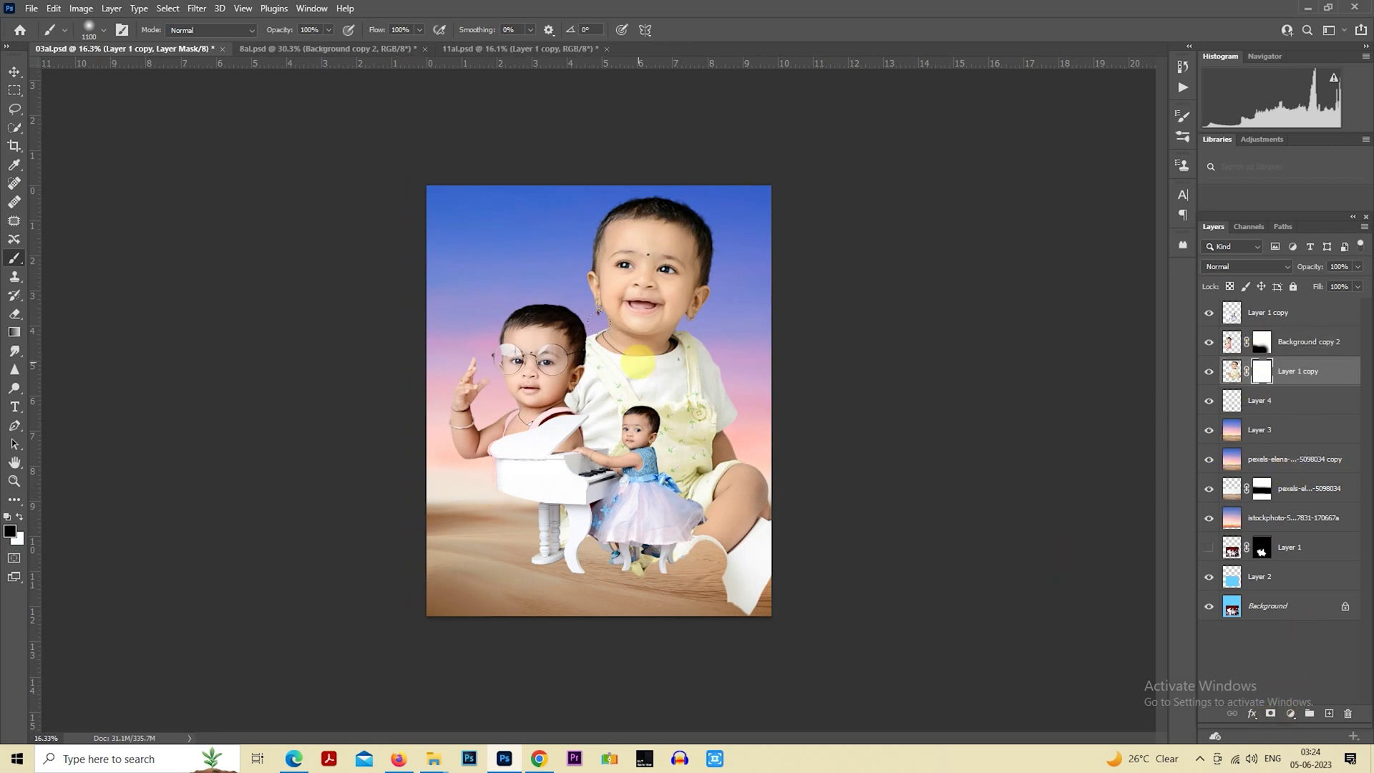
left_click_drag(649, 347, 645, 356)
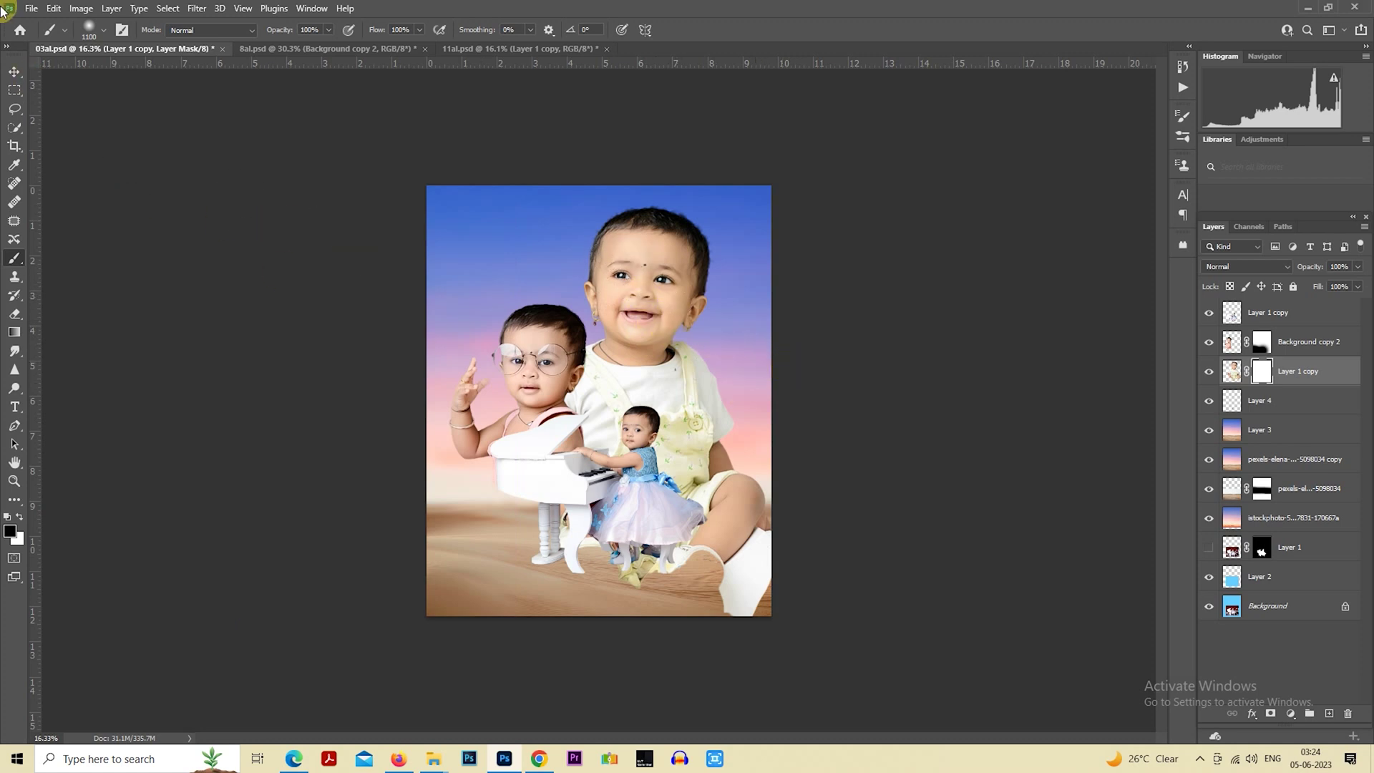
left_click(22, 87)
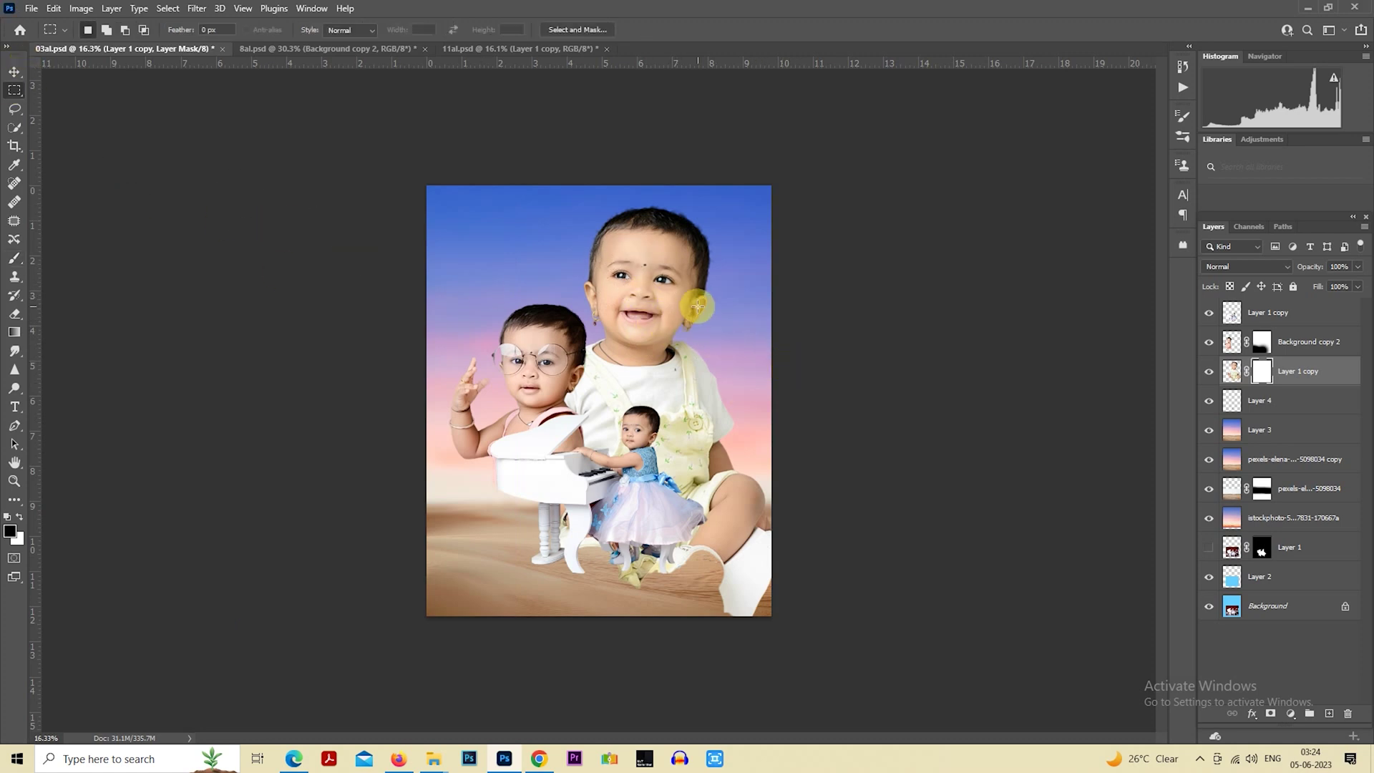
Free-transform the yellow-outfit baby down to about 93% and shift it slightly right.
left_click(1231, 370)
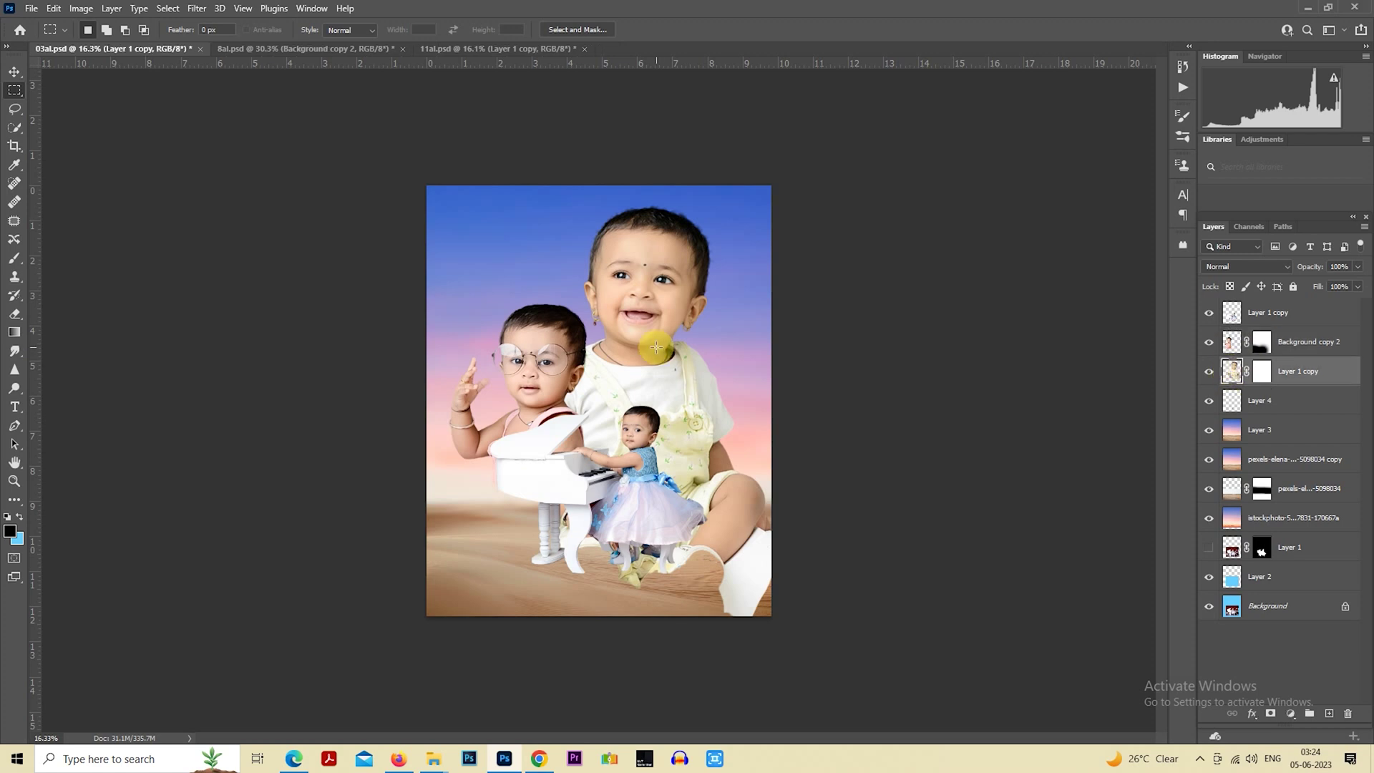
right_click(657, 349)
left_click(734, 474)
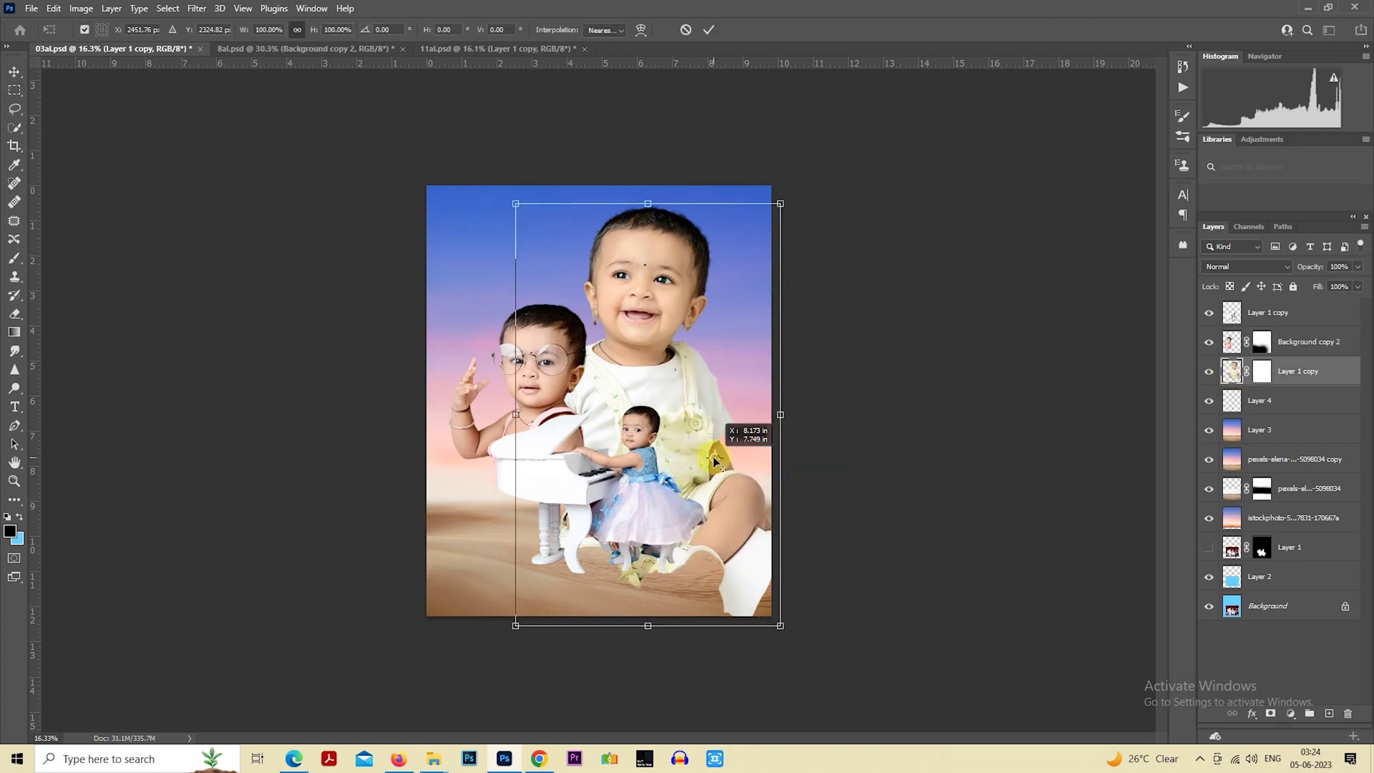
left_click_drag(733, 448, 727, 444)
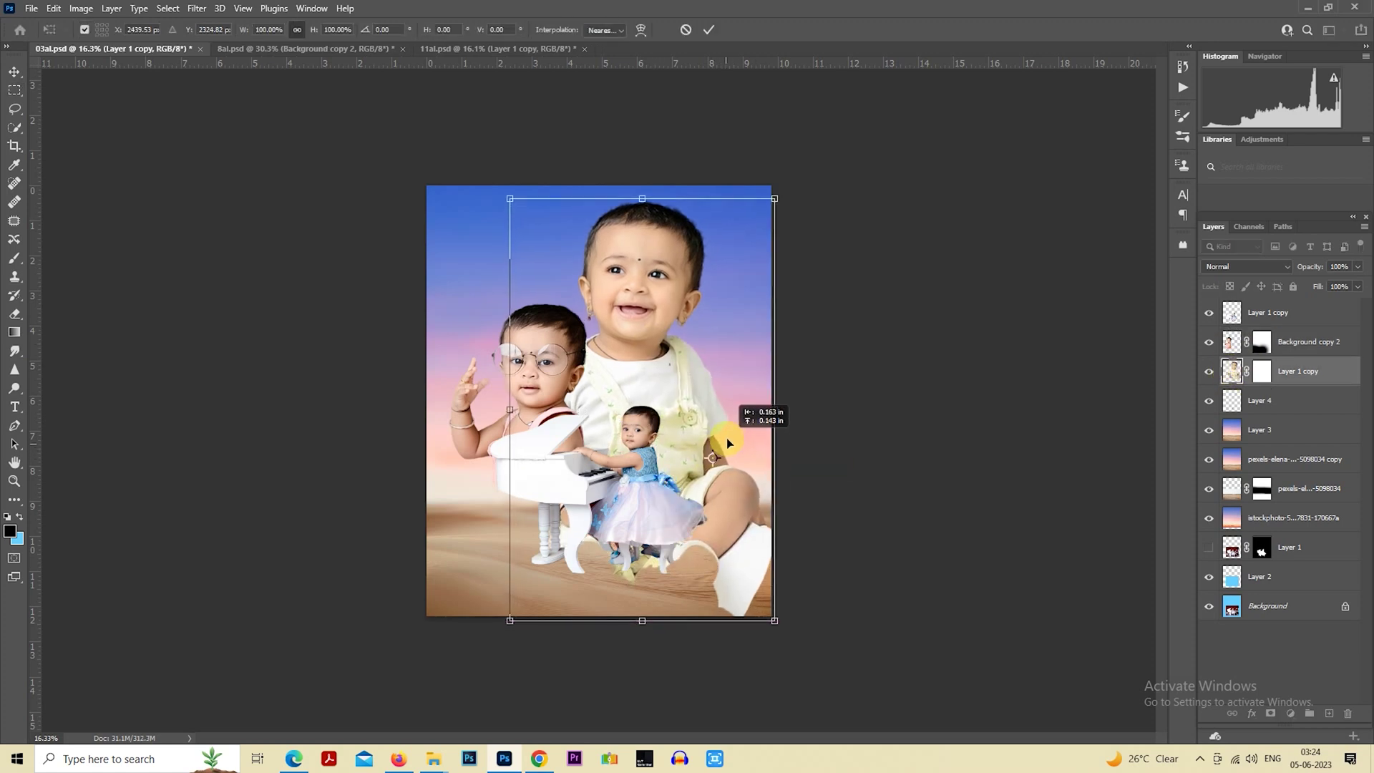
left_click_drag(776, 622, 768, 593)
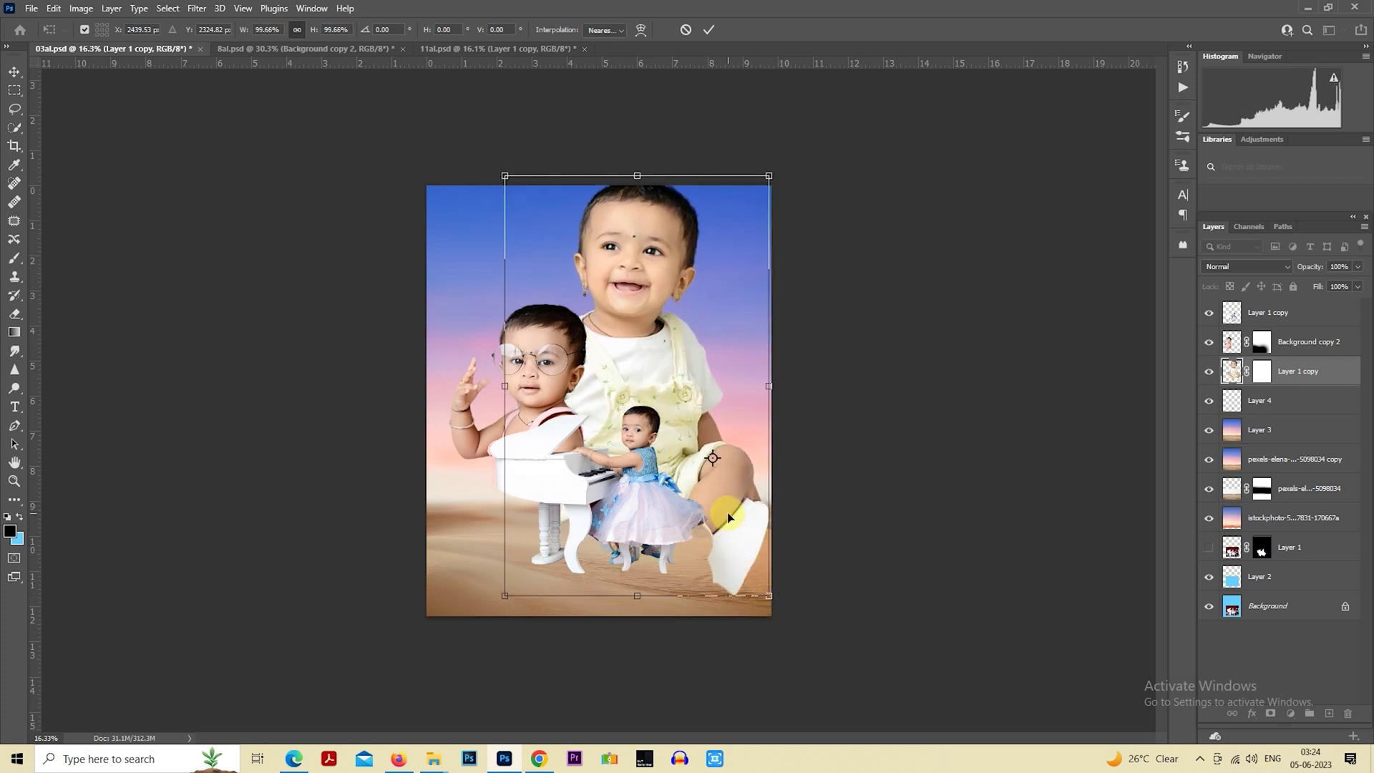
left_click_drag(728, 517, 739, 540)
left_click_drag(778, 620, 764, 591)
left_click_drag(724, 512, 734, 513)
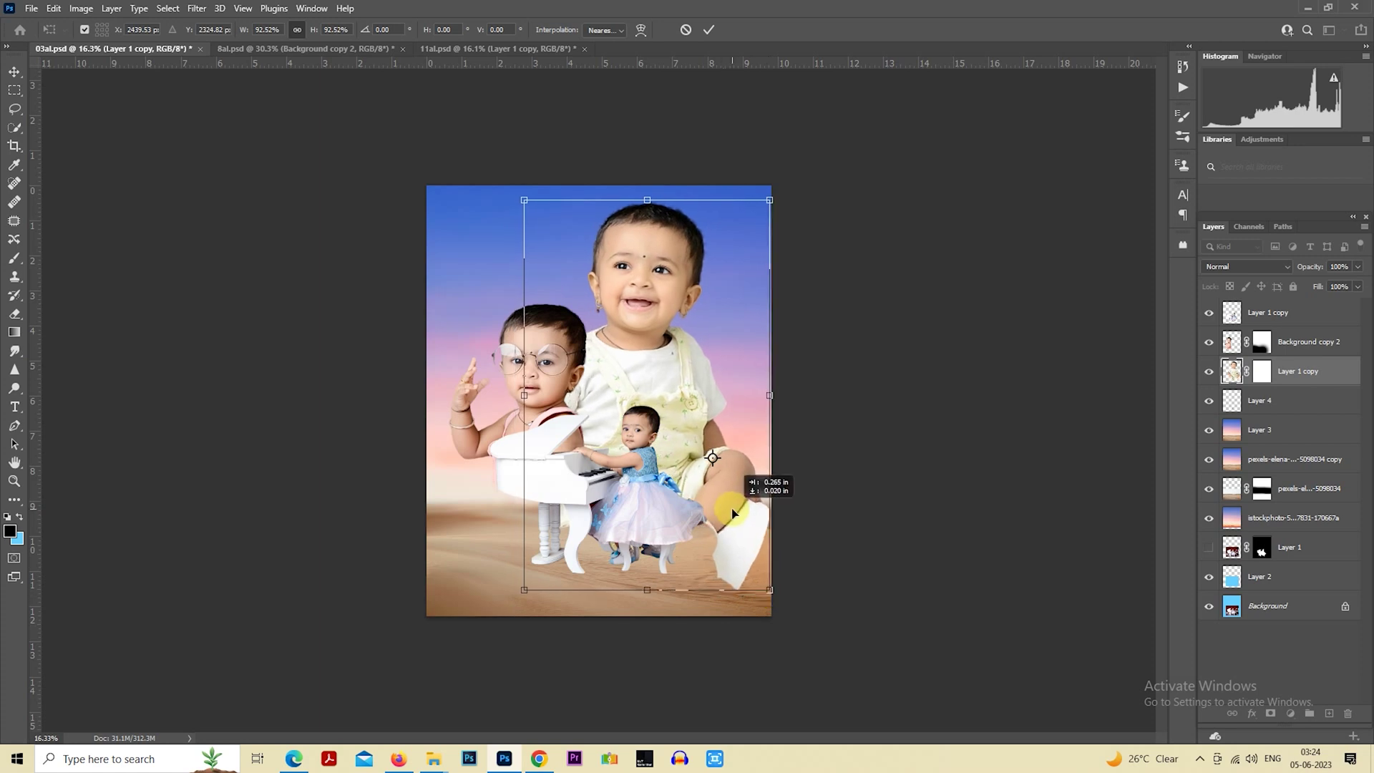
key("Return")
Move the children and piano layers, top layer through Layer 4, lower and left.
left_click(1262, 322, "shift")
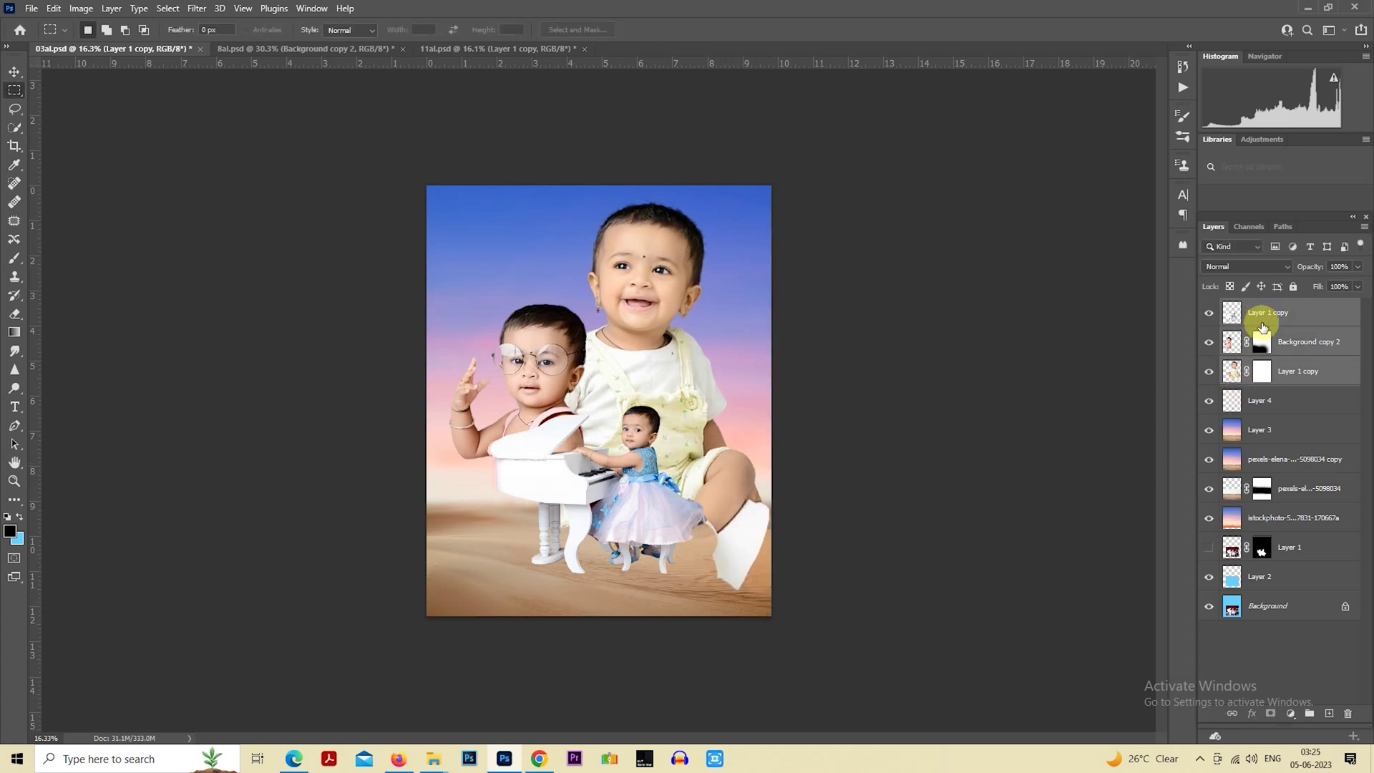
left_click(1266, 404, "shift")
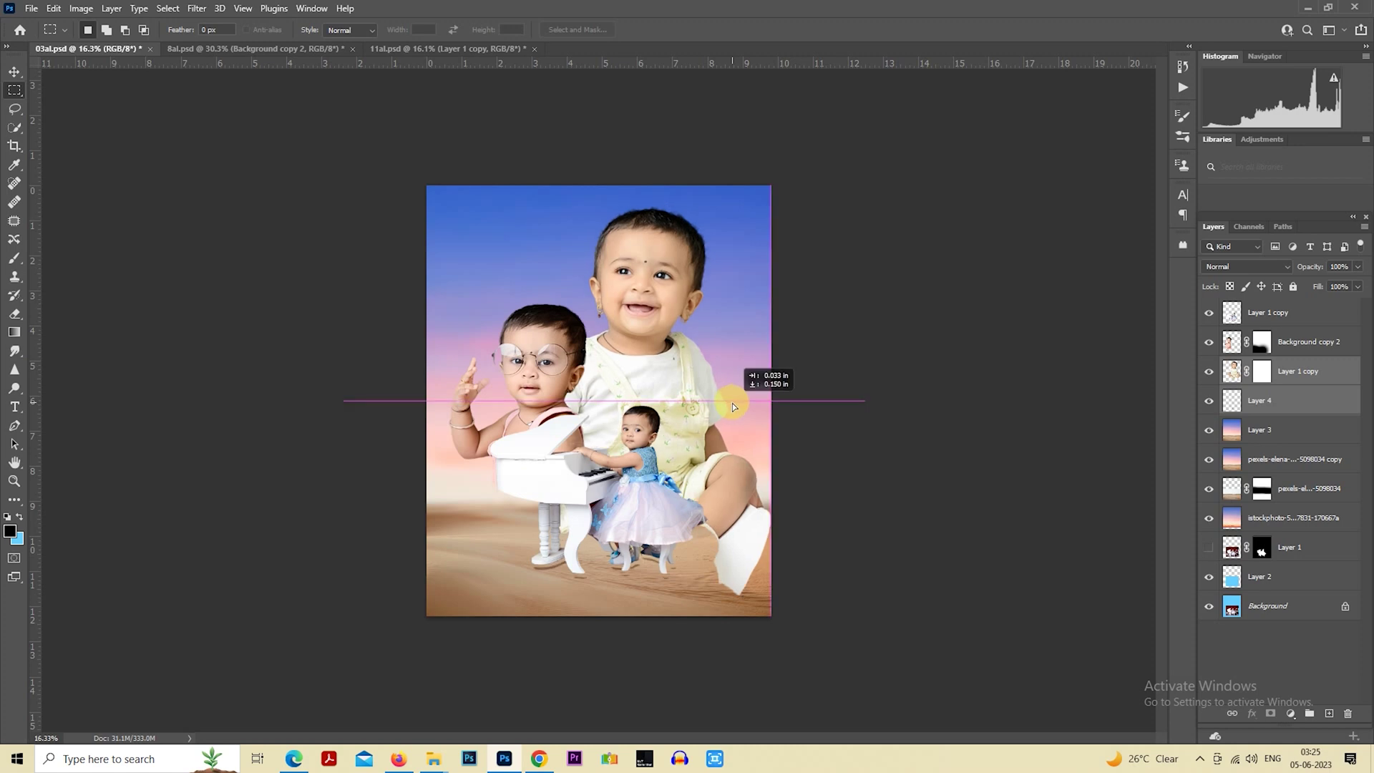
left_click(1281, 312)
left_click(1278, 398, "shift")
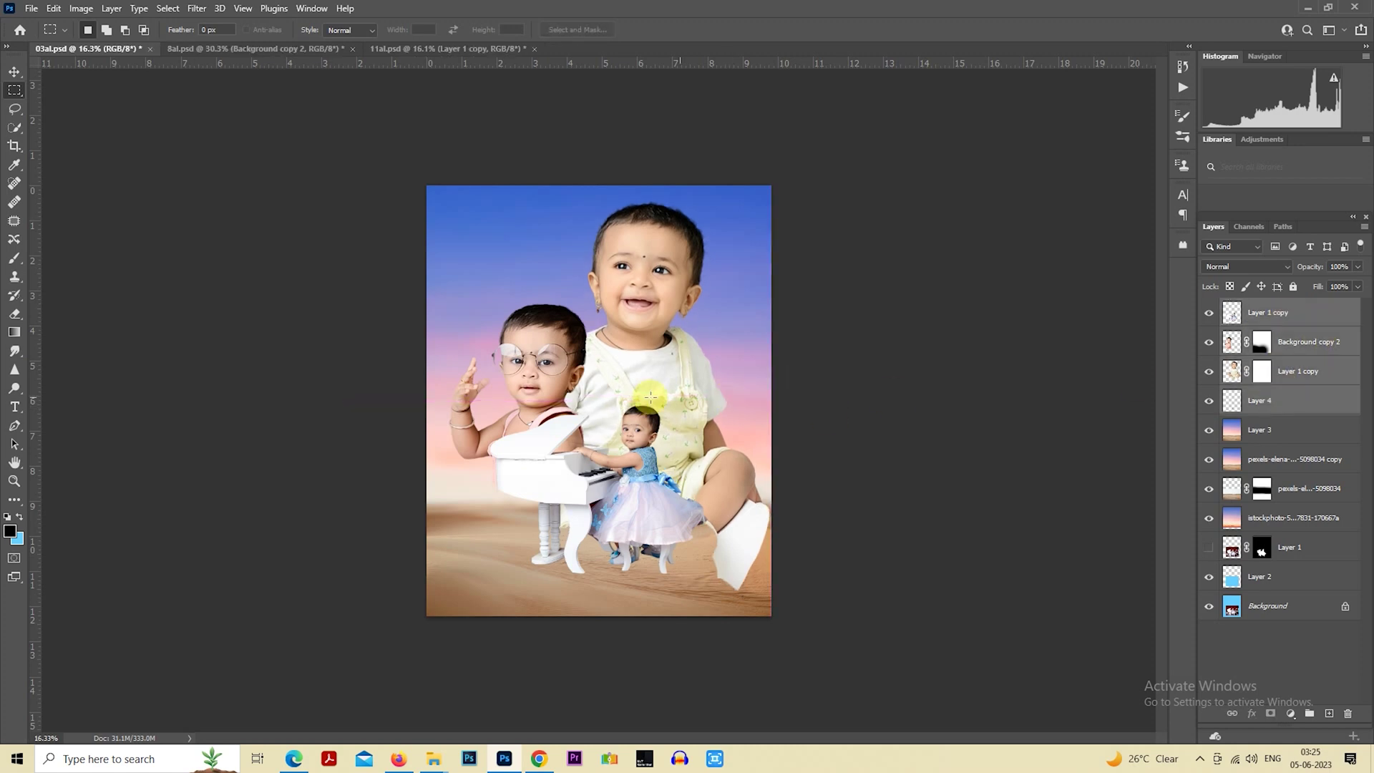
left_click_drag(680, 367, 670, 376)
key("Return")
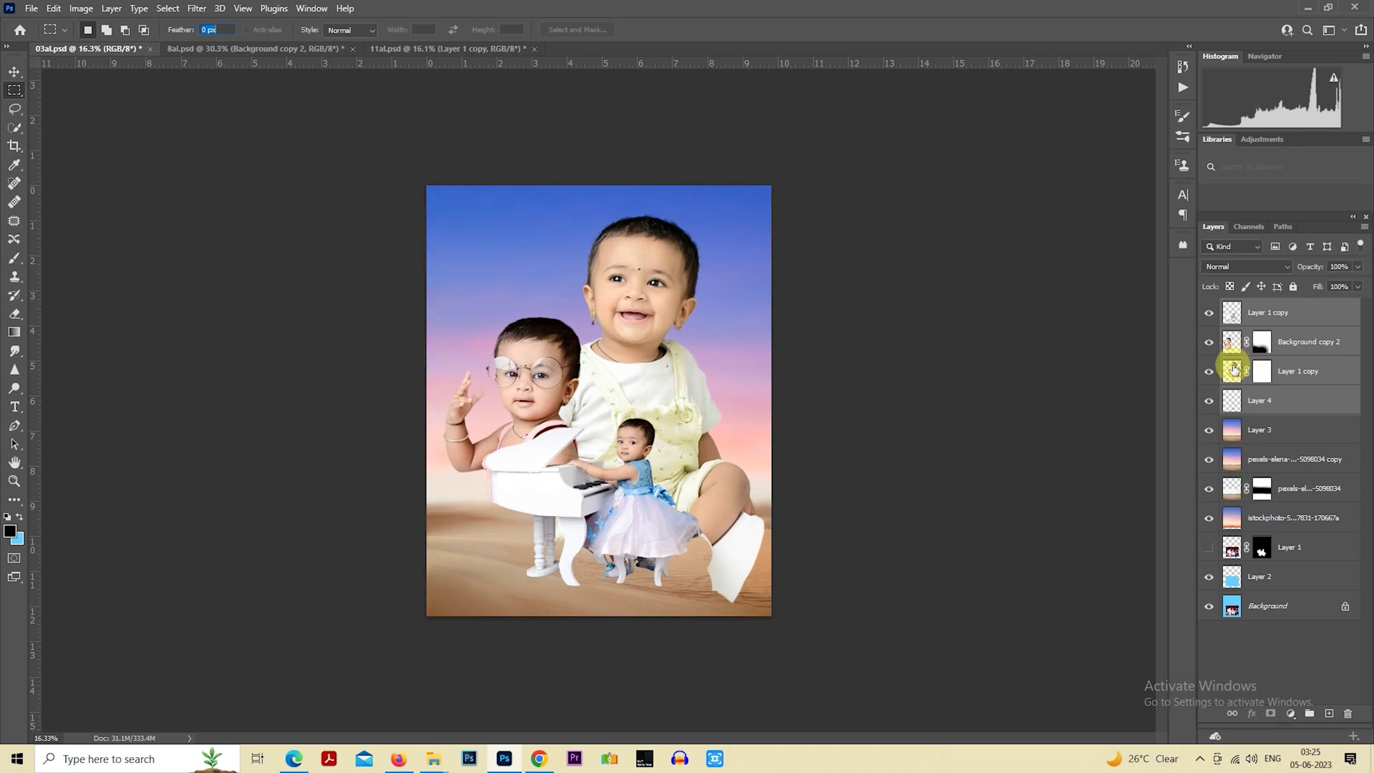
Enlarge the large baby to about 103% and shift it slightly right.
left_click(1235, 370)
right_click(591, 347)
left_click(651, 474)
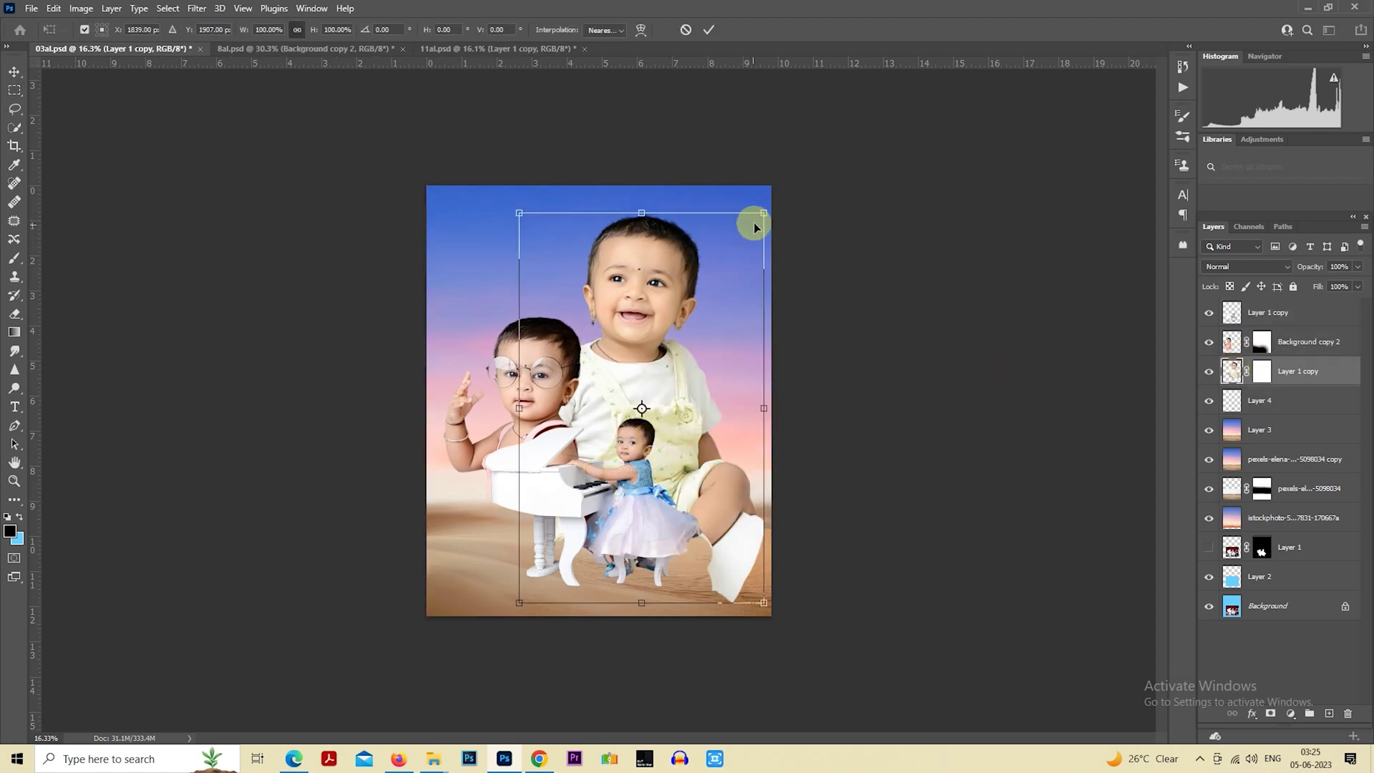
left_click_drag(762, 213, 770, 202)
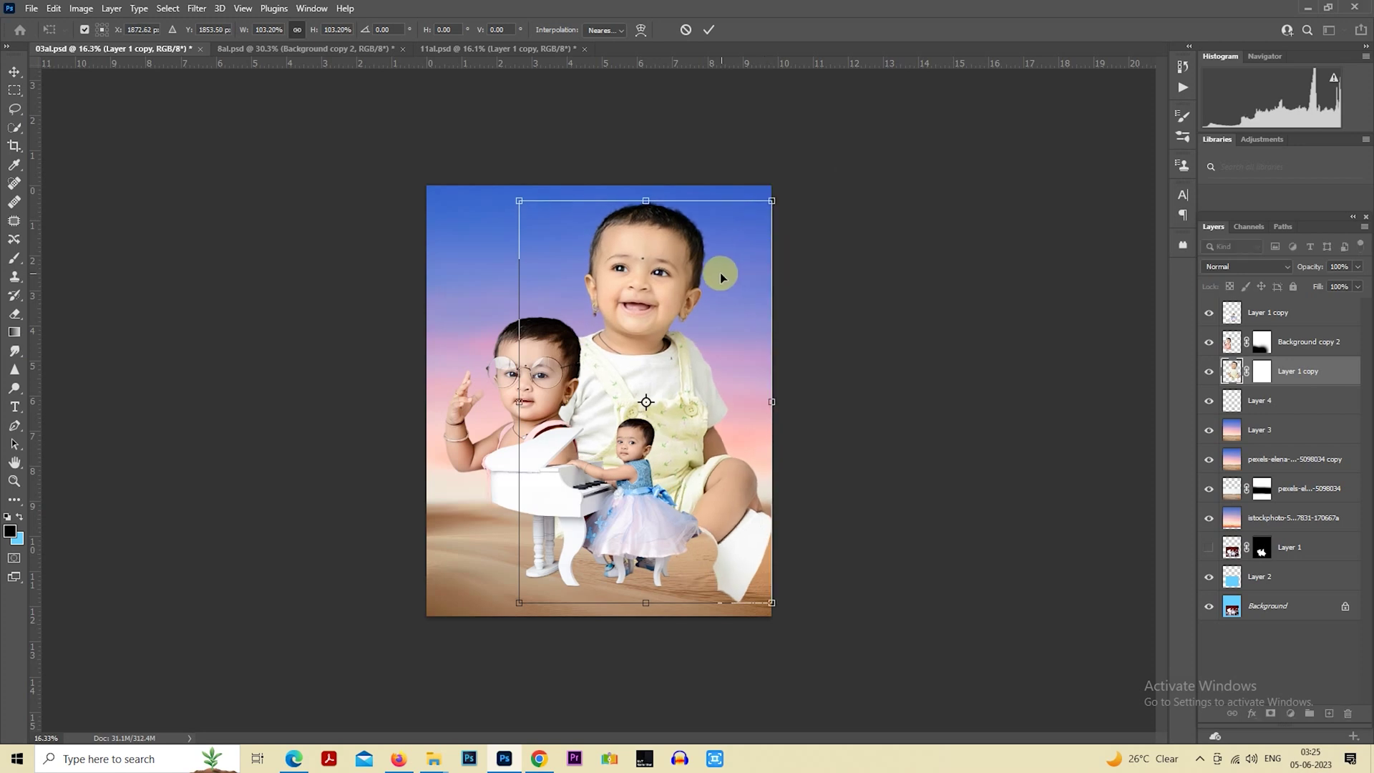
left_click_drag(723, 277, 732, 275)
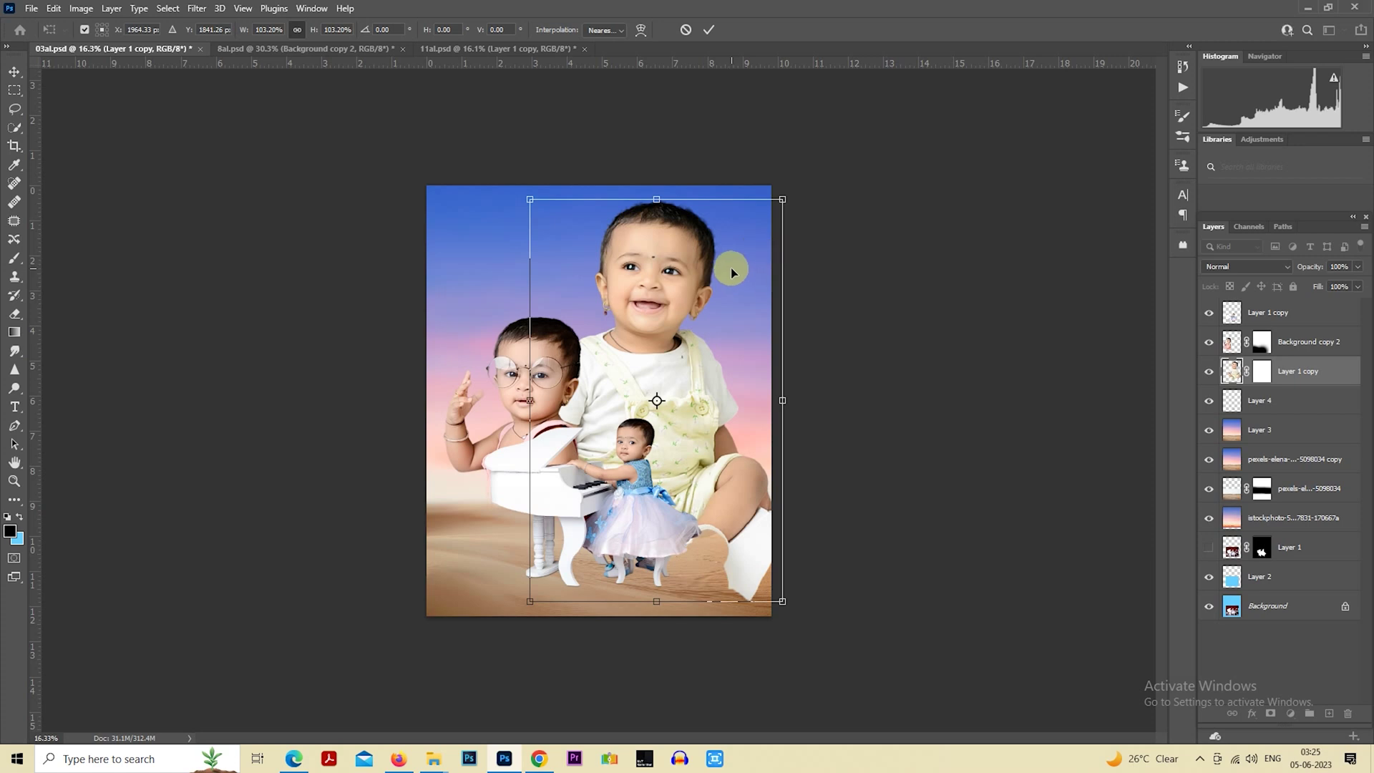
key("Return")
left_click(1230, 342)
Nudge the glasses baby slightly right and start masking out the large baby's white cloth.
left_click_drag(650, 479, 654, 479)
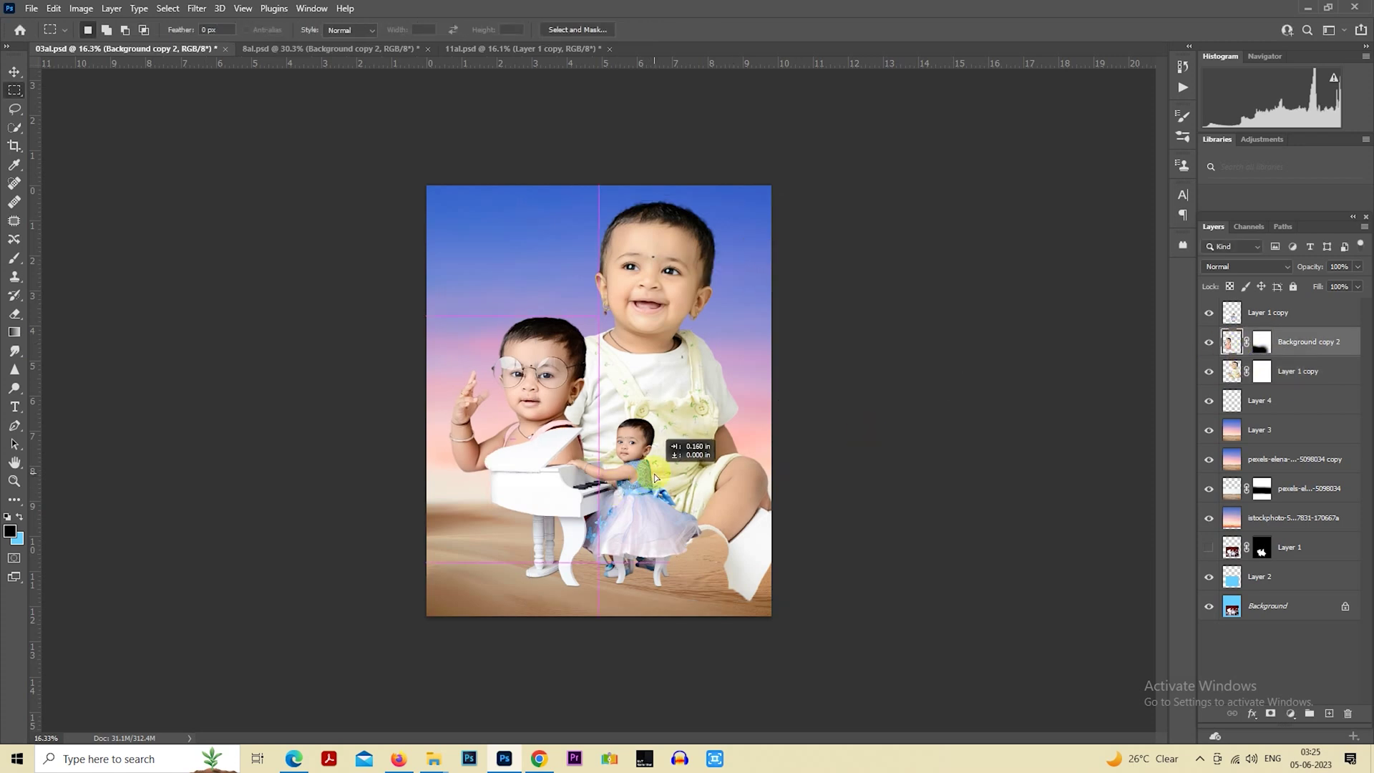
left_click(1260, 372)
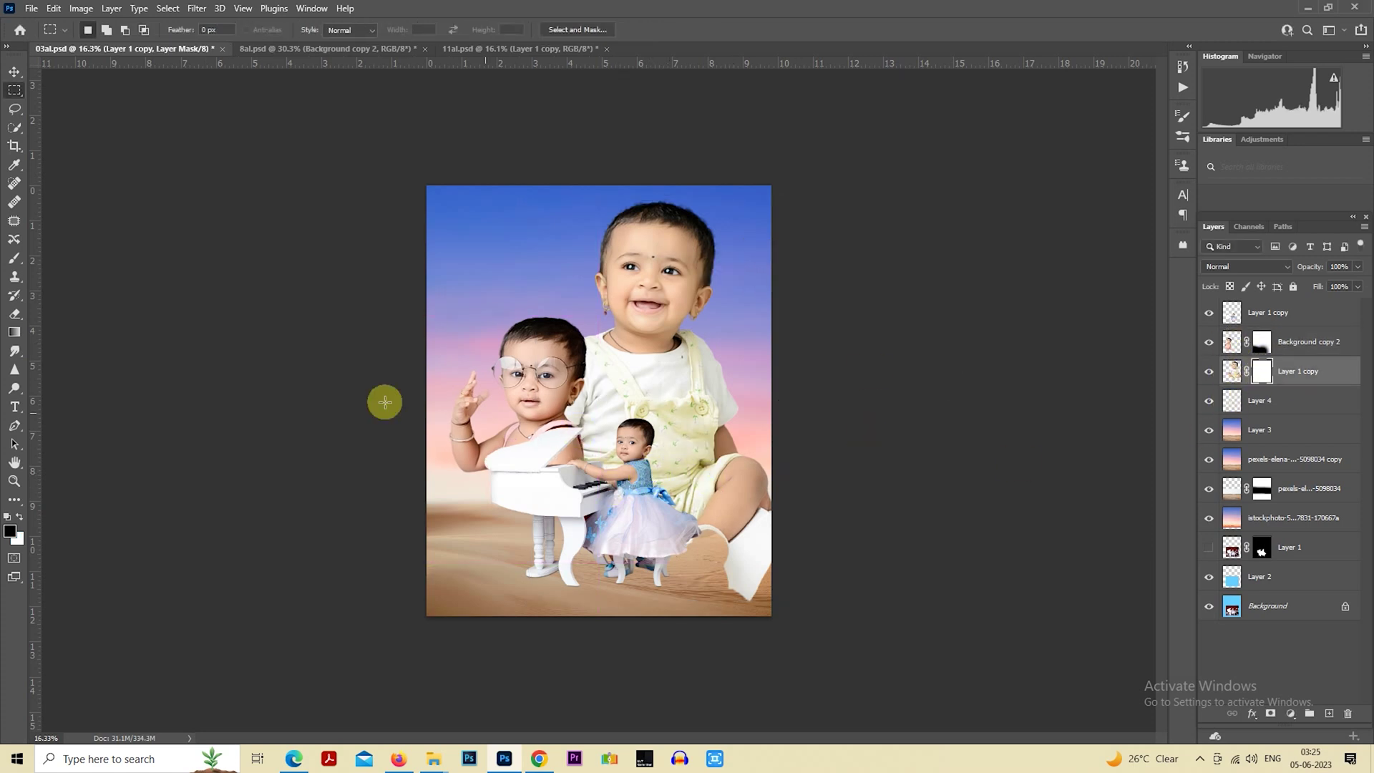
left_click(14, 259)
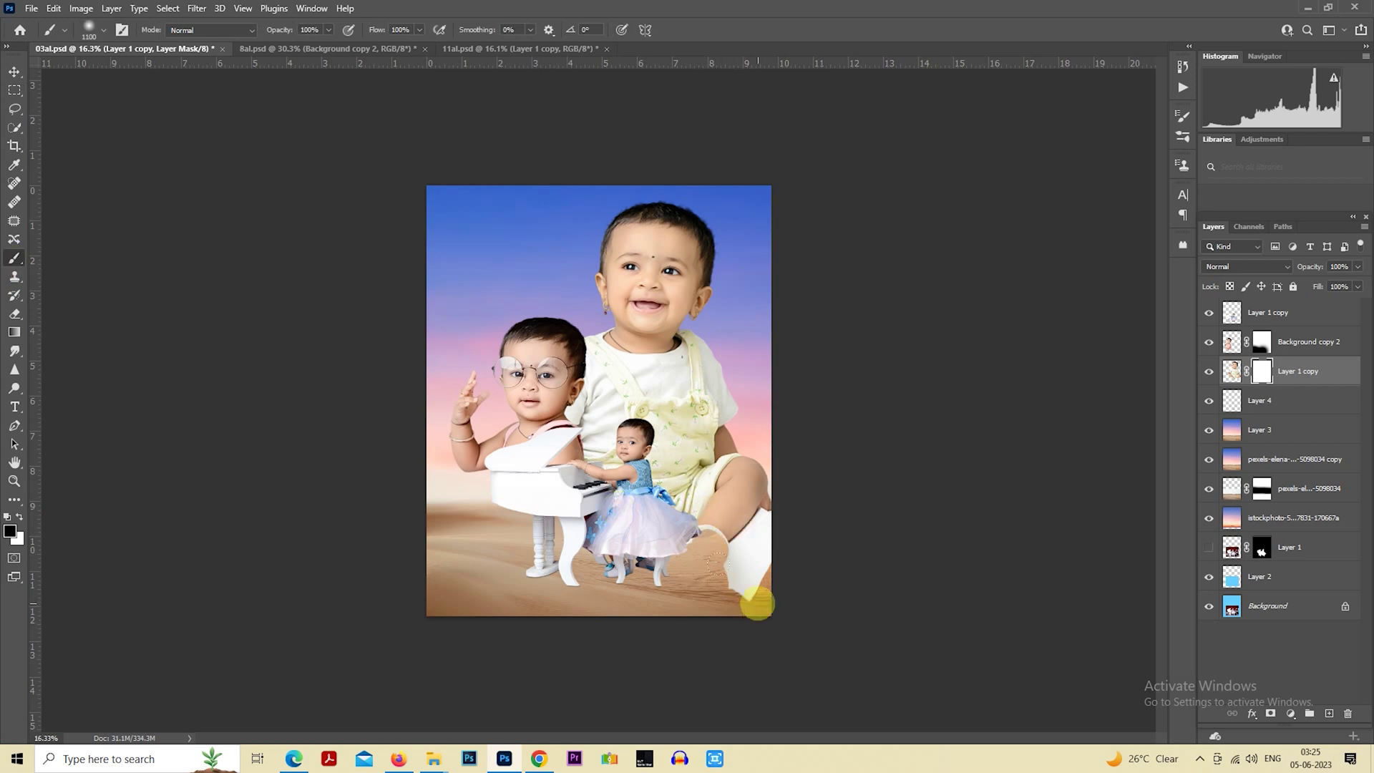
key("bracketright")
key("bracketright")
mouse_move(757, 603)
left_mouse_down()
mouse_move(690, 601)
mouse_move(858, 567)
mouse_move(797, 582)
left_mouse_up()
Soften the large baby's lower edge with a bigger black brush at 43% opacity.
key("bracketright")
key("bracketright")
key("bracketright")
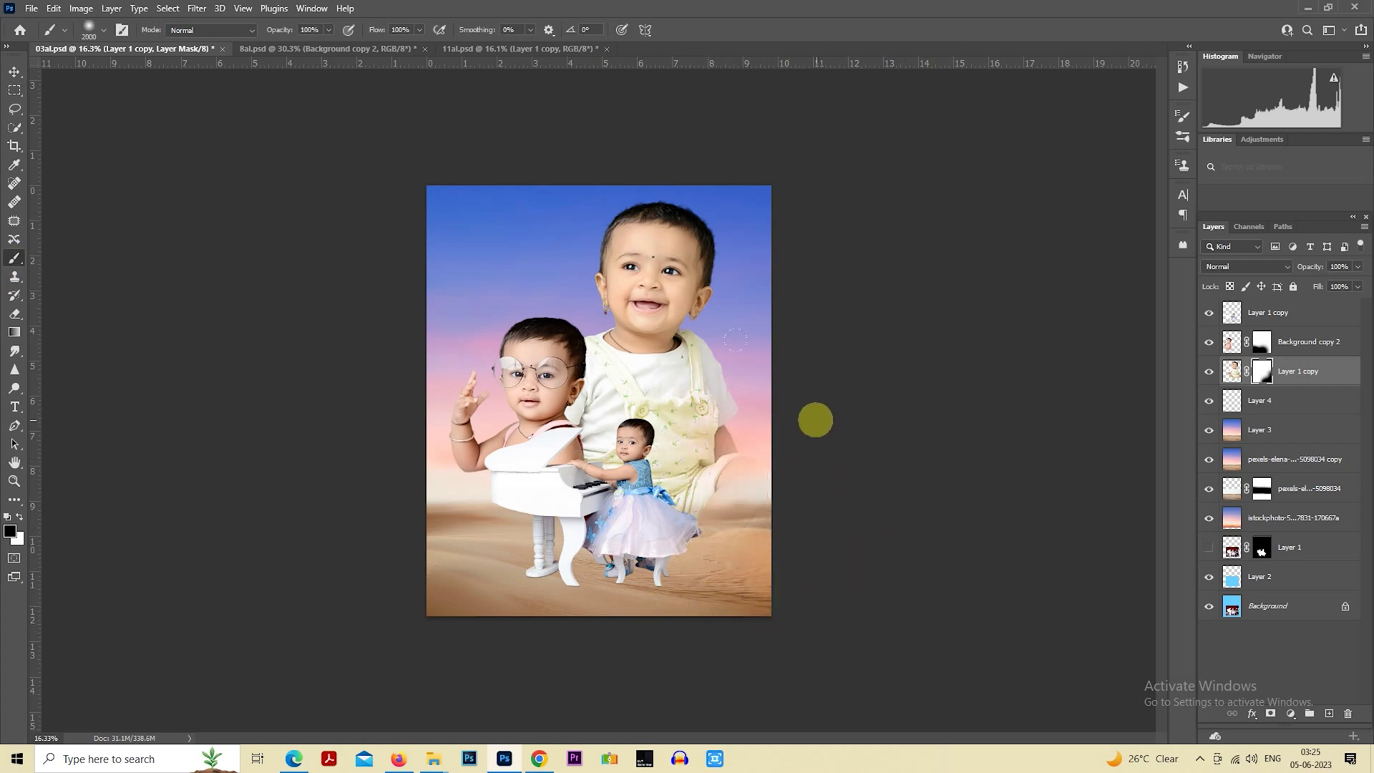
key("bracketright")
key("bracketright")
key("bracketright")
key("bracketright")
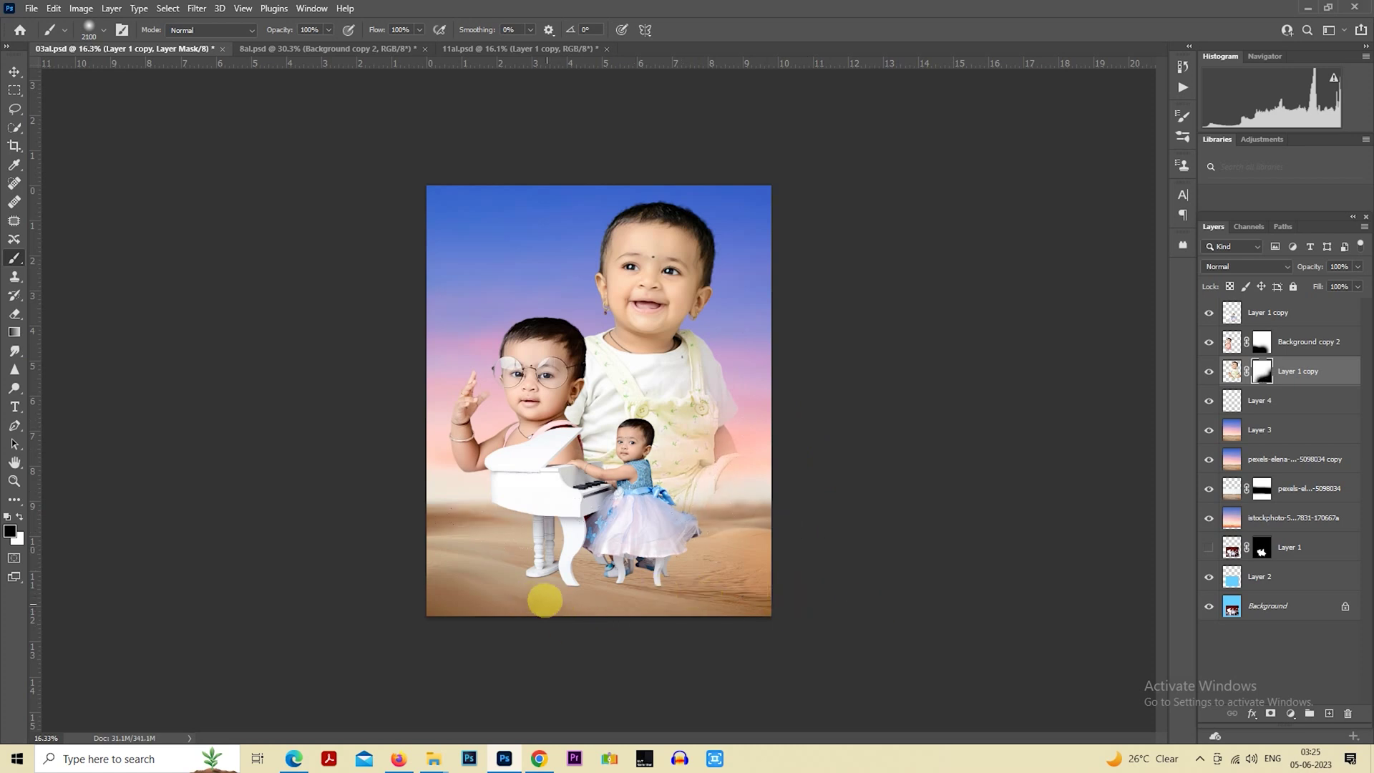
left_click_drag(716, 620, 847, 568)
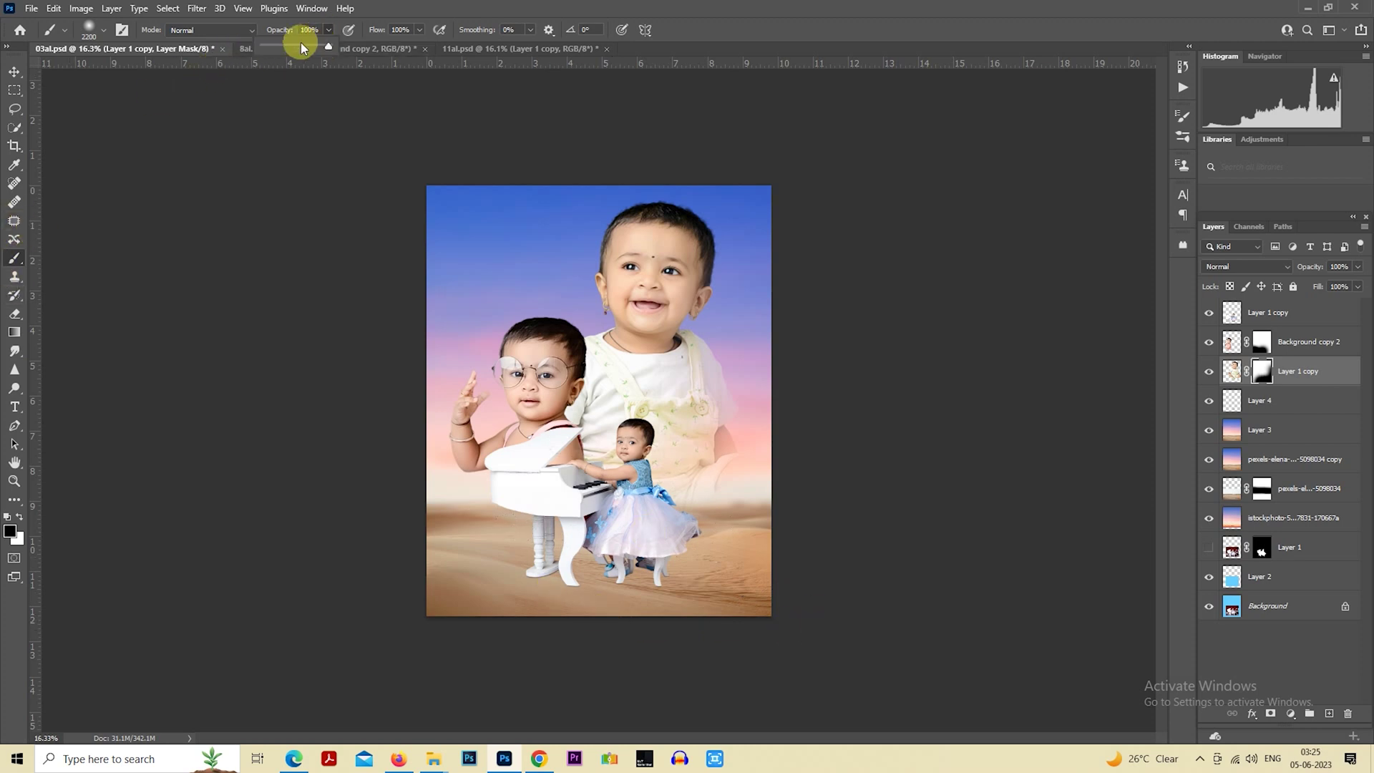
left_click(649, 573)
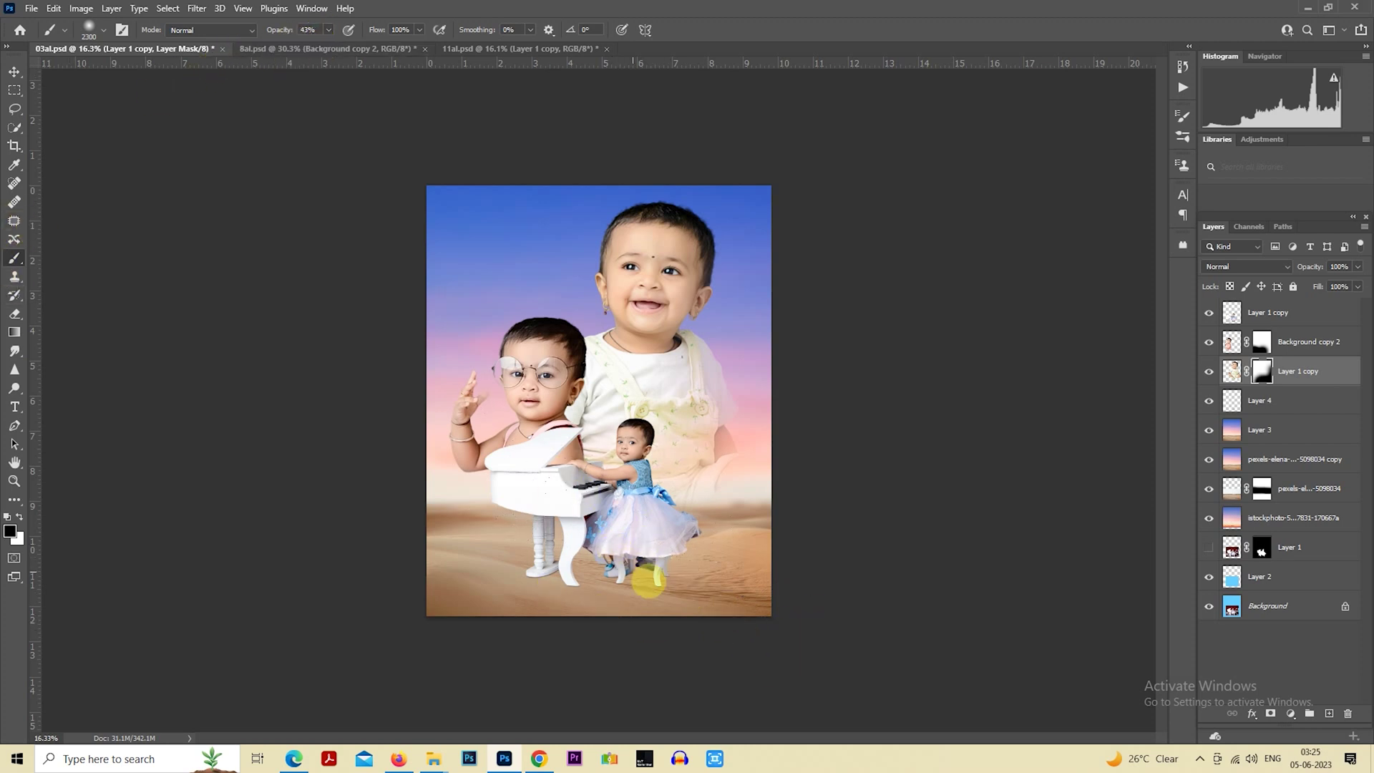
key("bracketright")
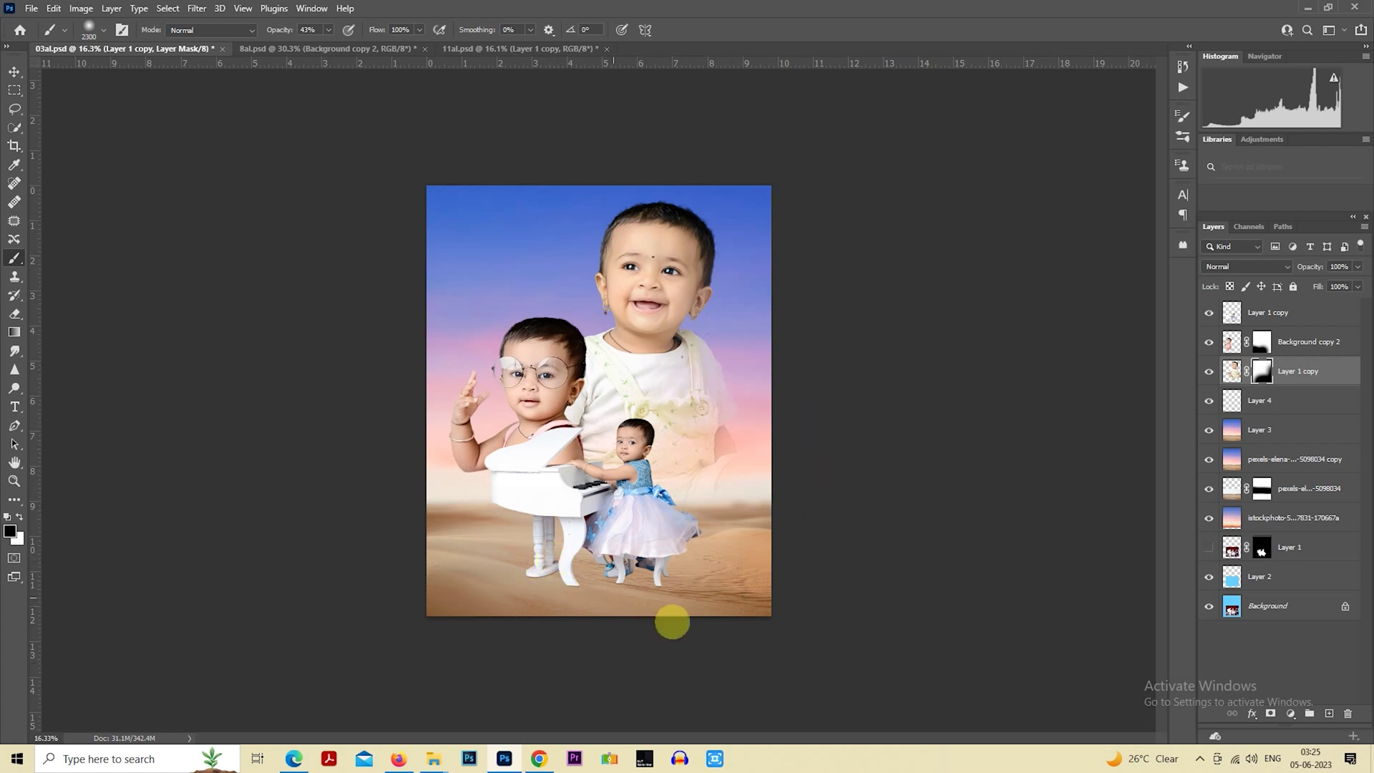
left_click(1261, 341)
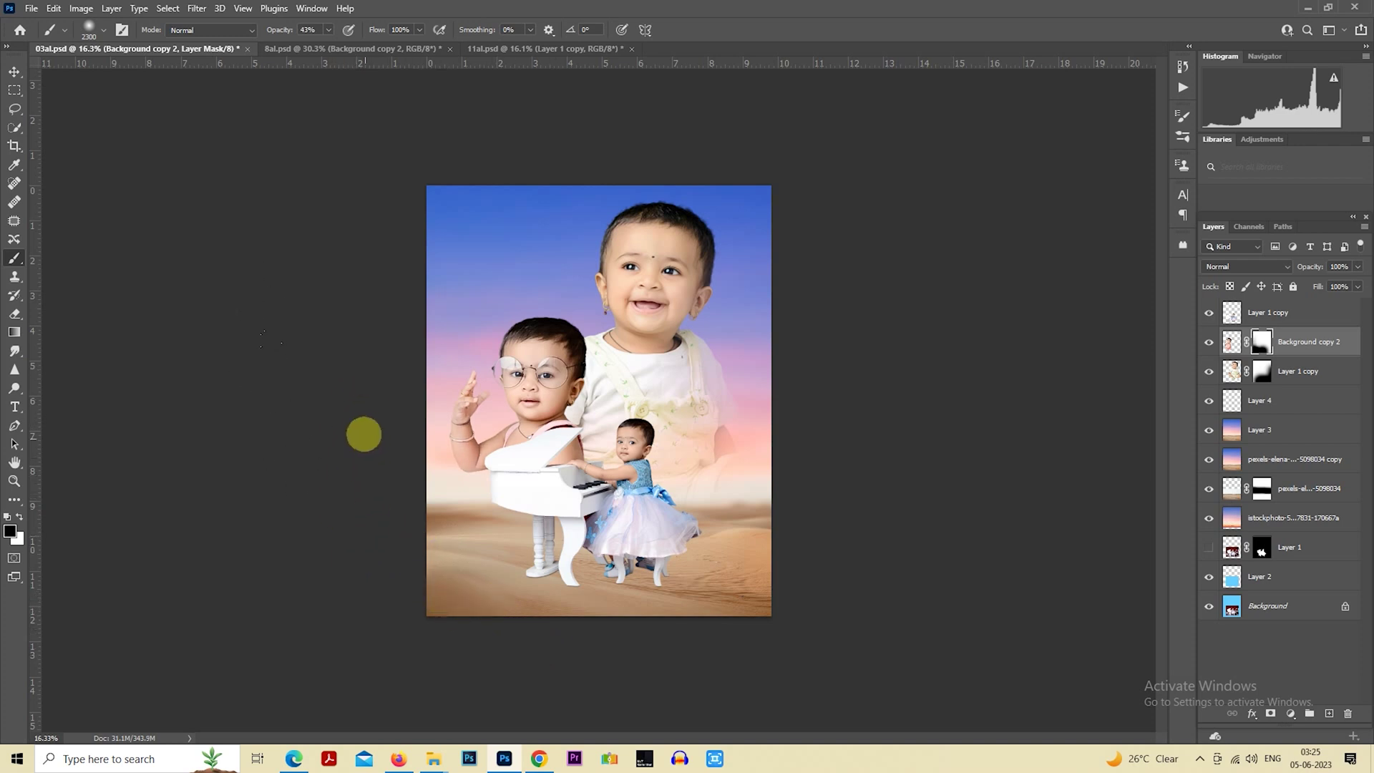
Try the Luminosity blend mode on the large baby layer.
left_click(1261, 378)
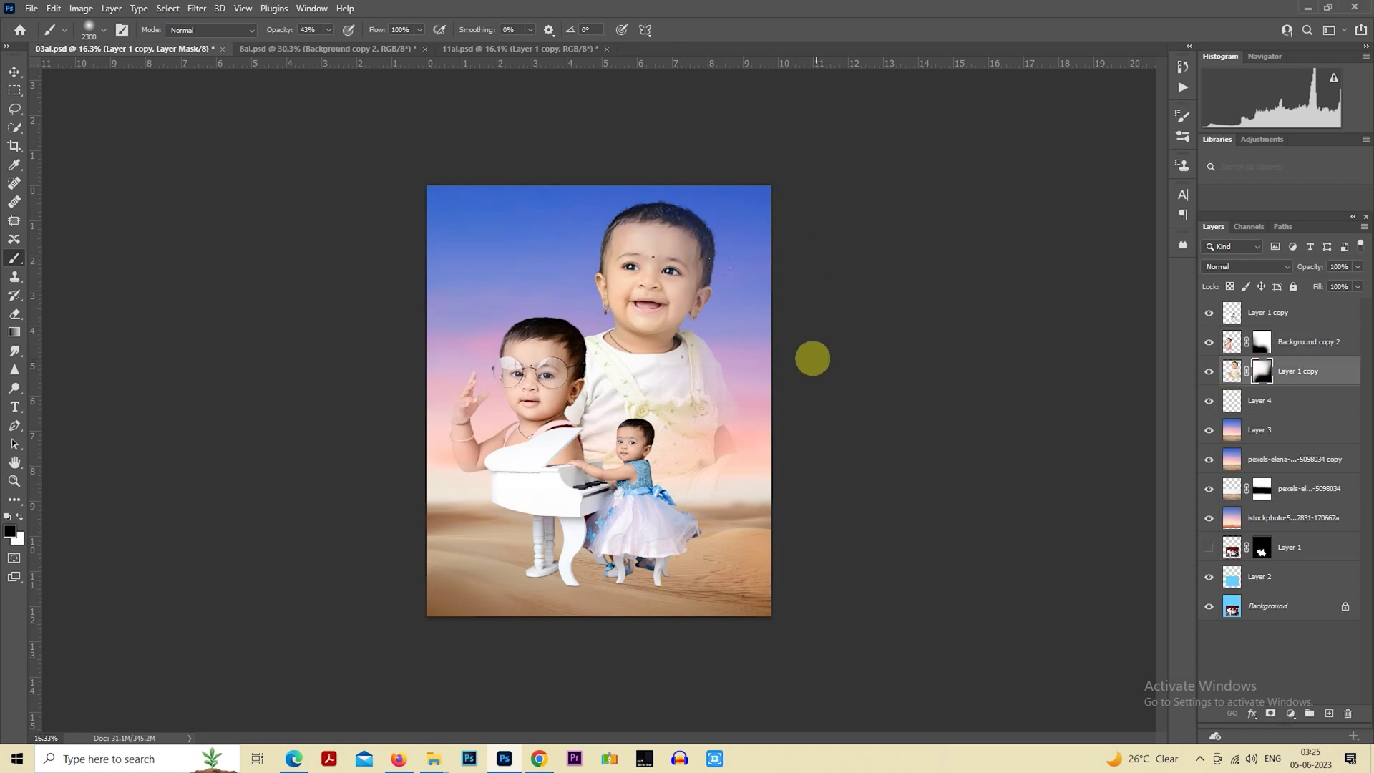
left_click(14, 90)
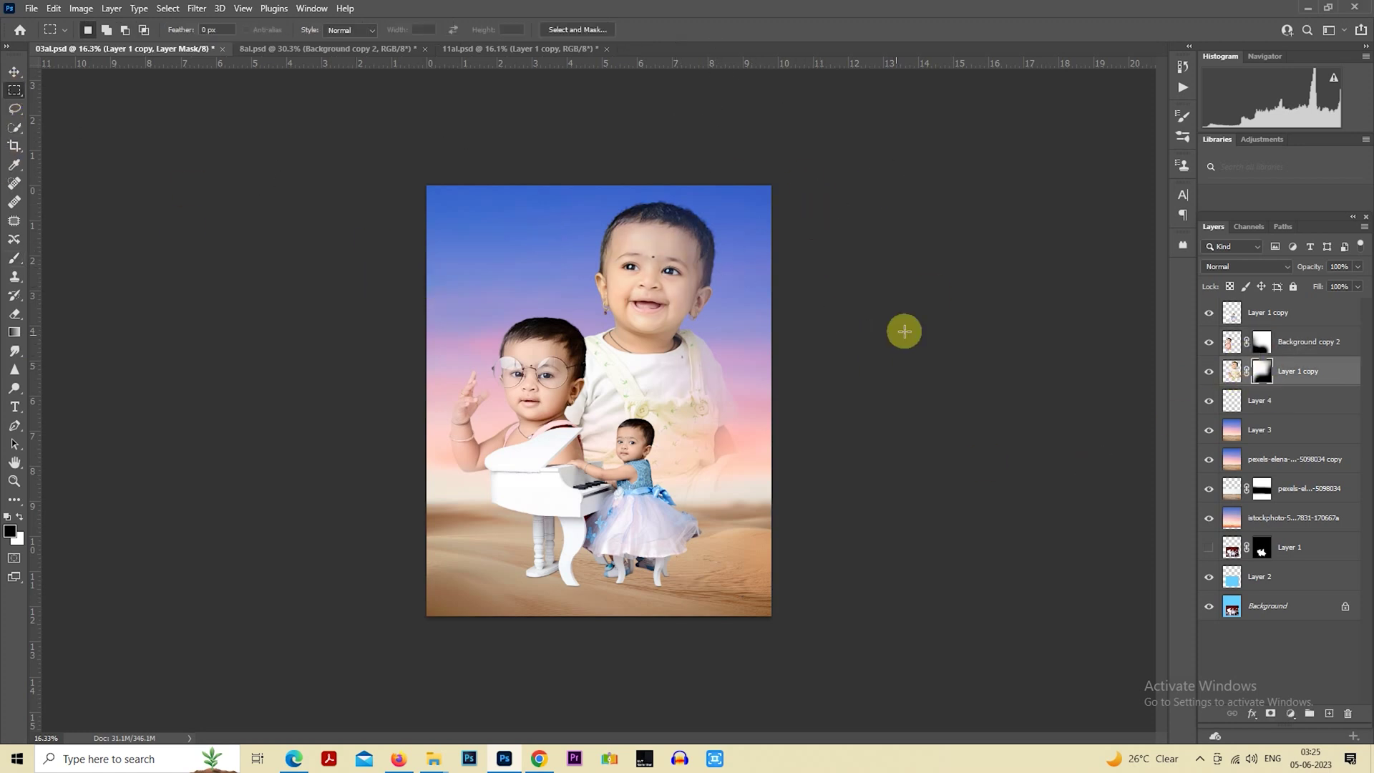
scroll(830, 290, "down", 2)
left_click(1262, 268)
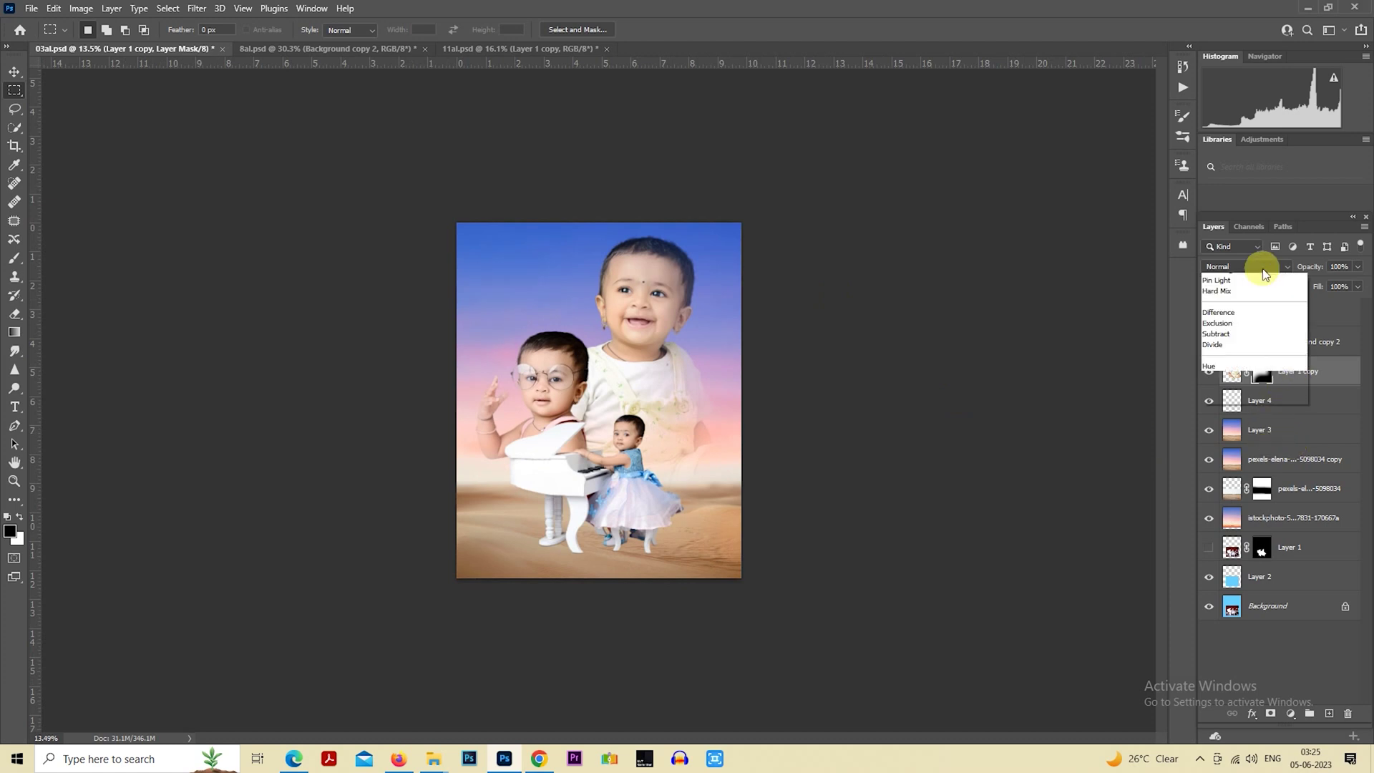
left_click(1256, 612)
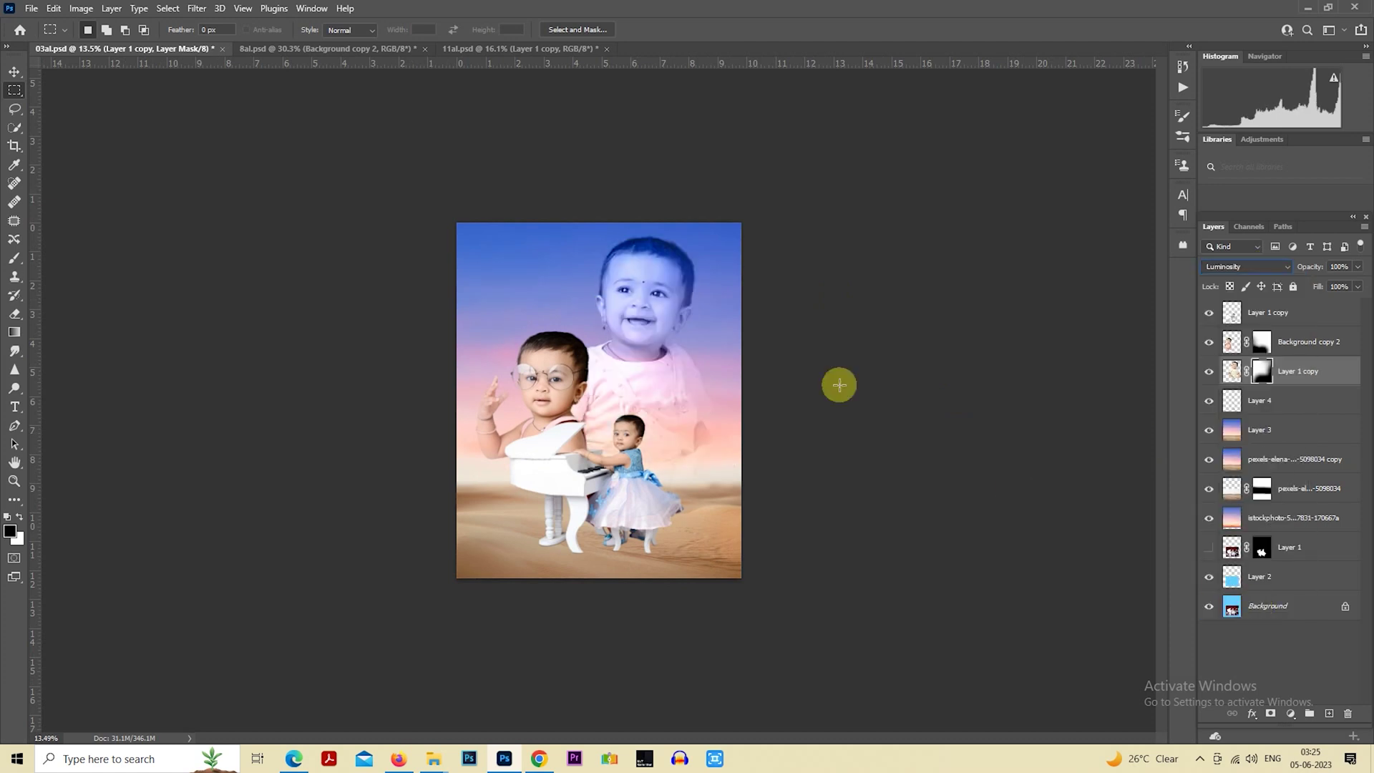
scroll(792, 367, "up", 2)
Keep the glasses baby at Normal and return the large baby to Normal blending.
left_click(1293, 350)
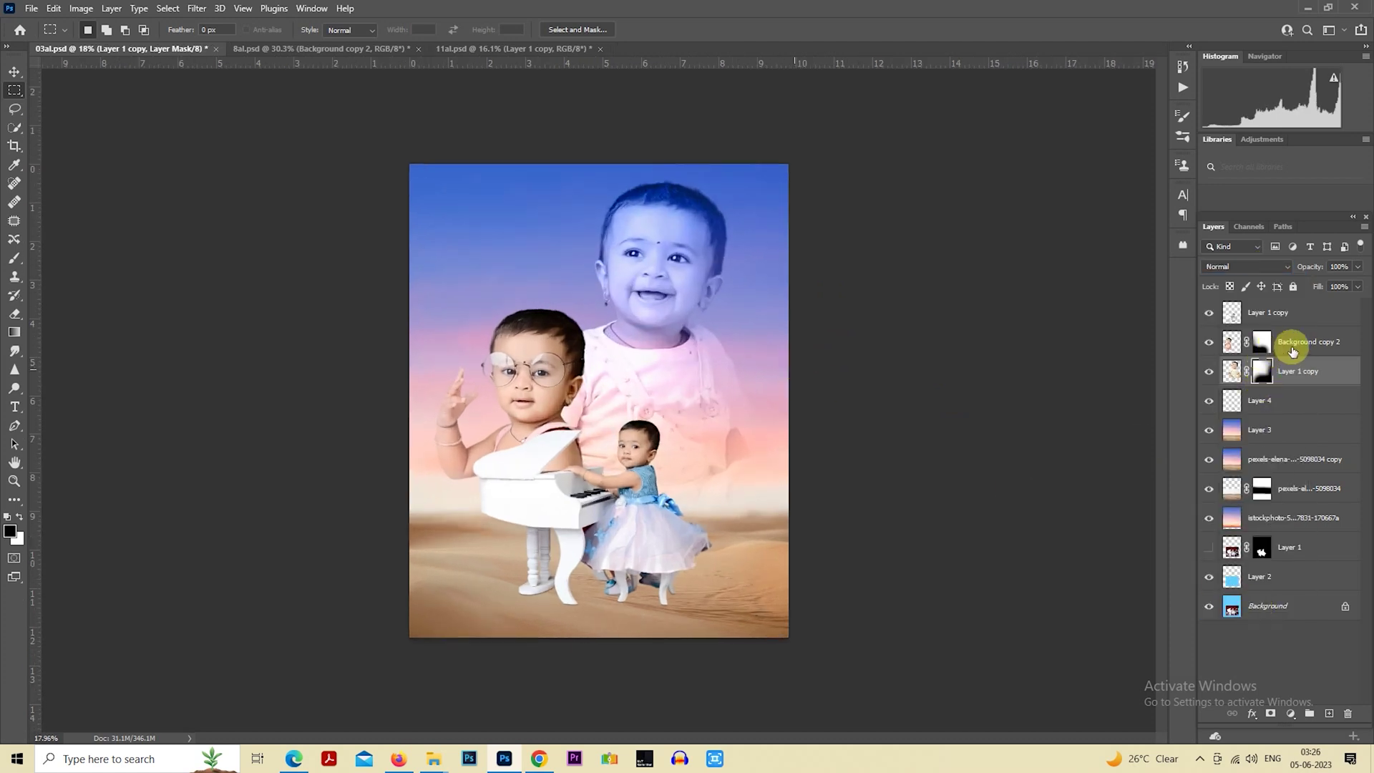
left_click(1262, 268)
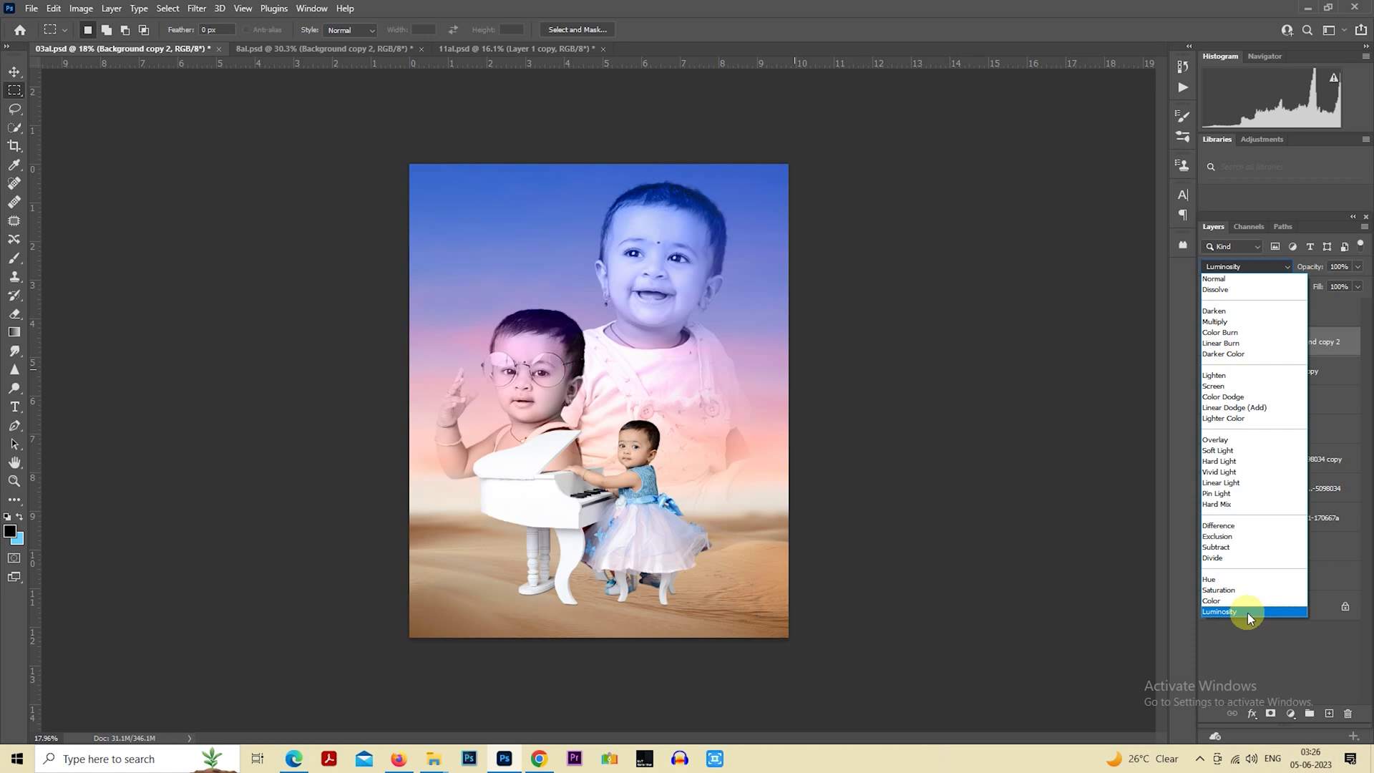
left_click(934, 427)
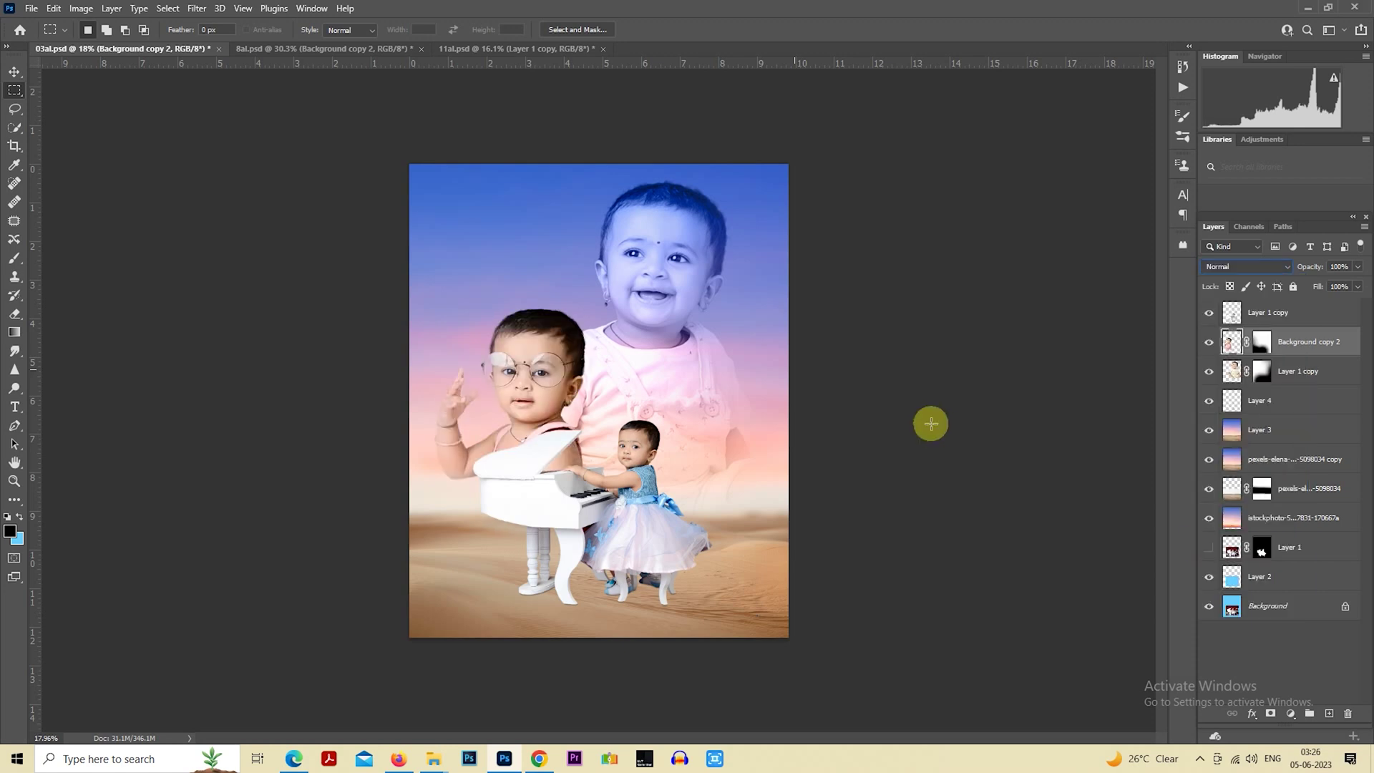
left_click(1278, 383)
left_click(1262, 266)
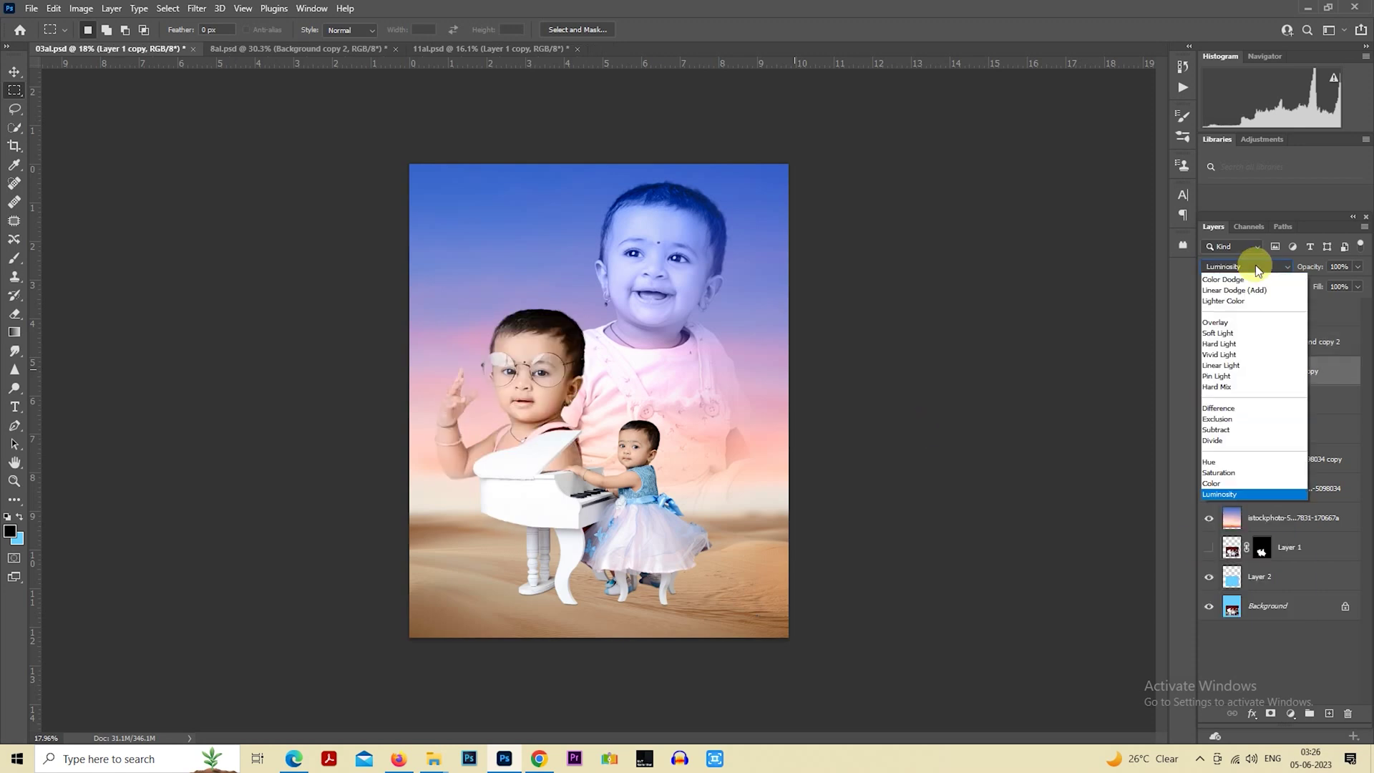
left_click(1251, 282)
Set both the large baby and the glasses baby to 50% opacity, dismissing the warnings.
left_click(1339, 267)
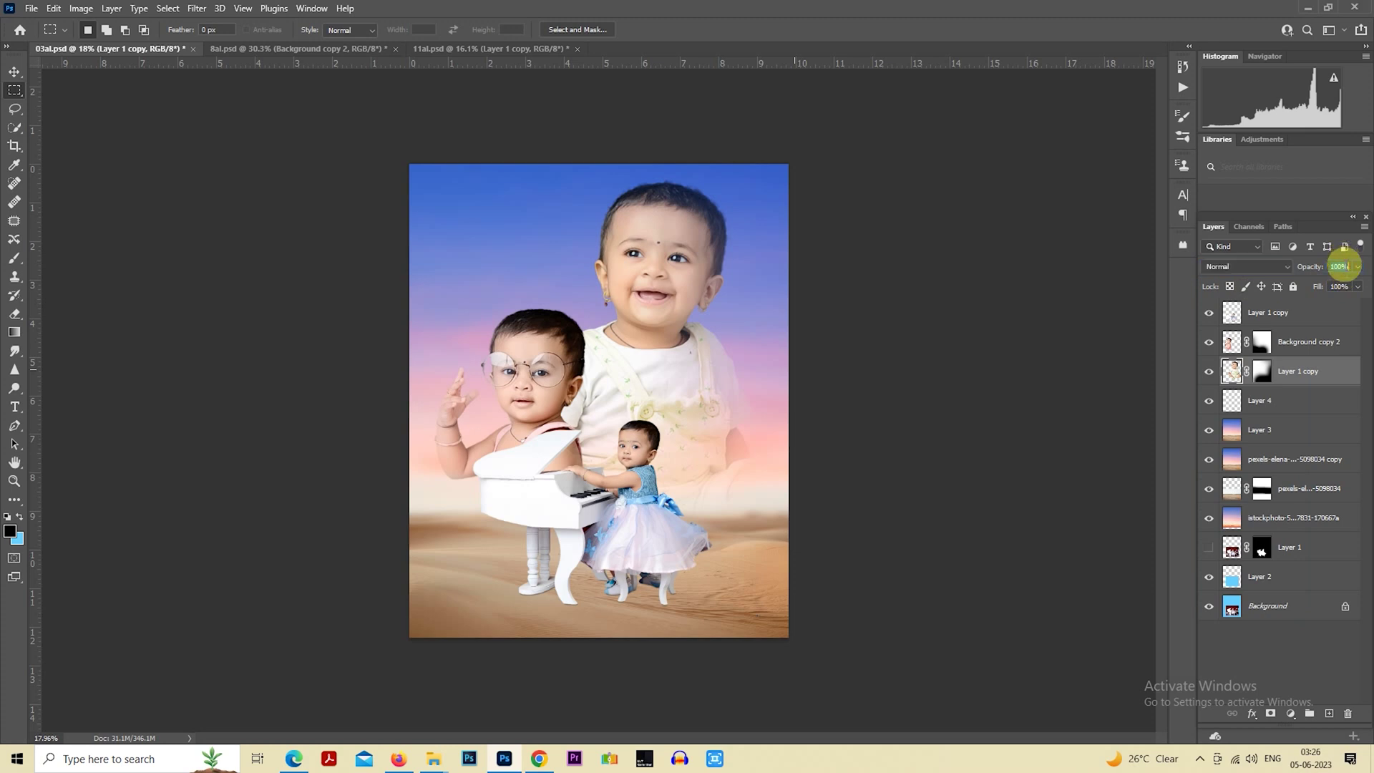
type("50")
key("Return")
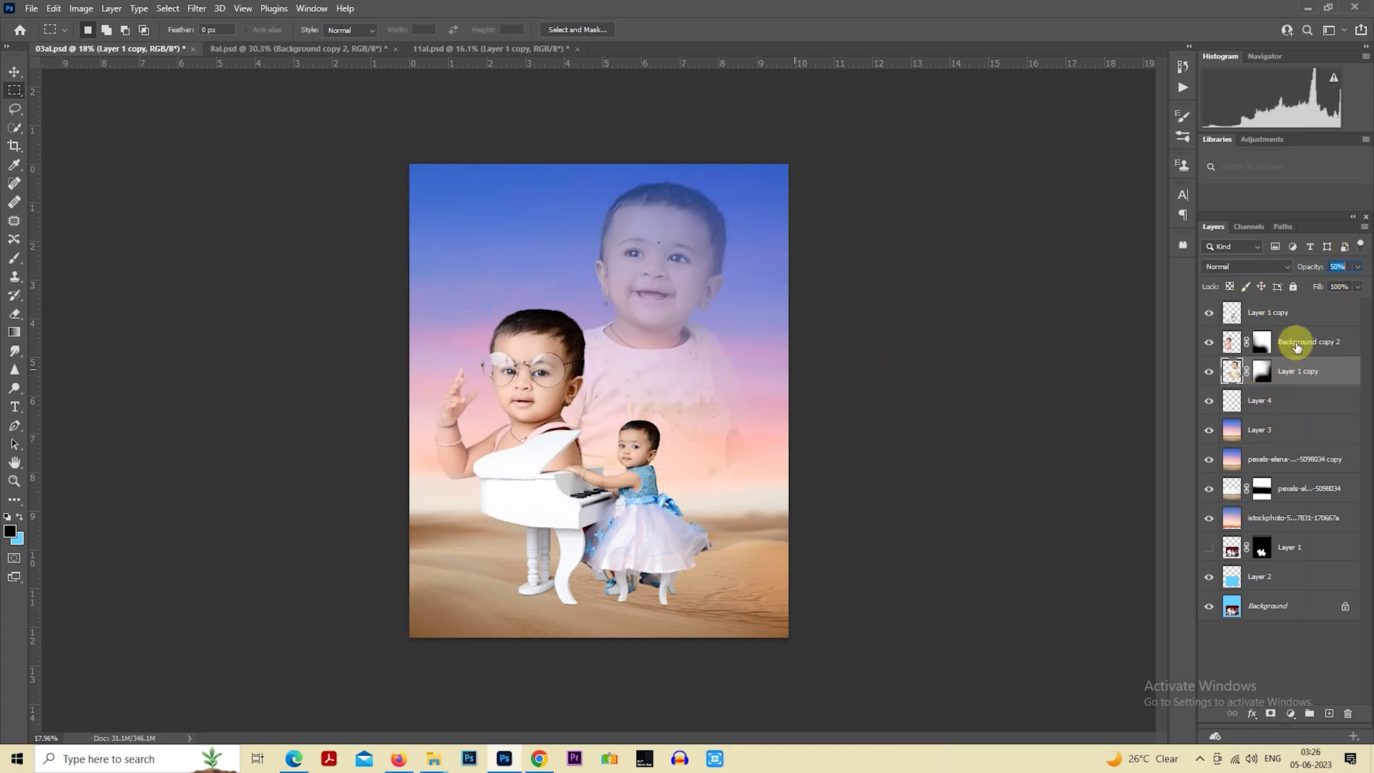
left_click(1297, 346)
key("Return")
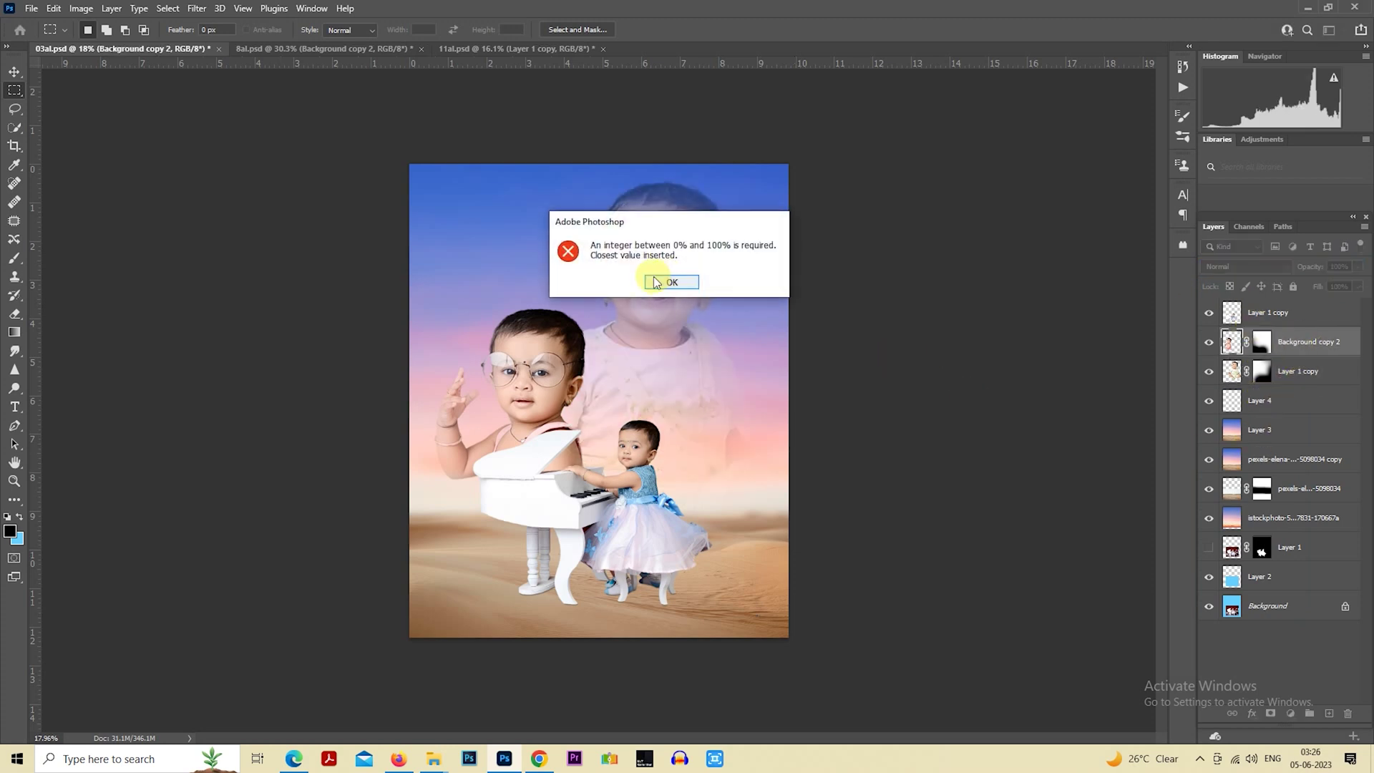
left_click(656, 283)
left_click(685, 289)
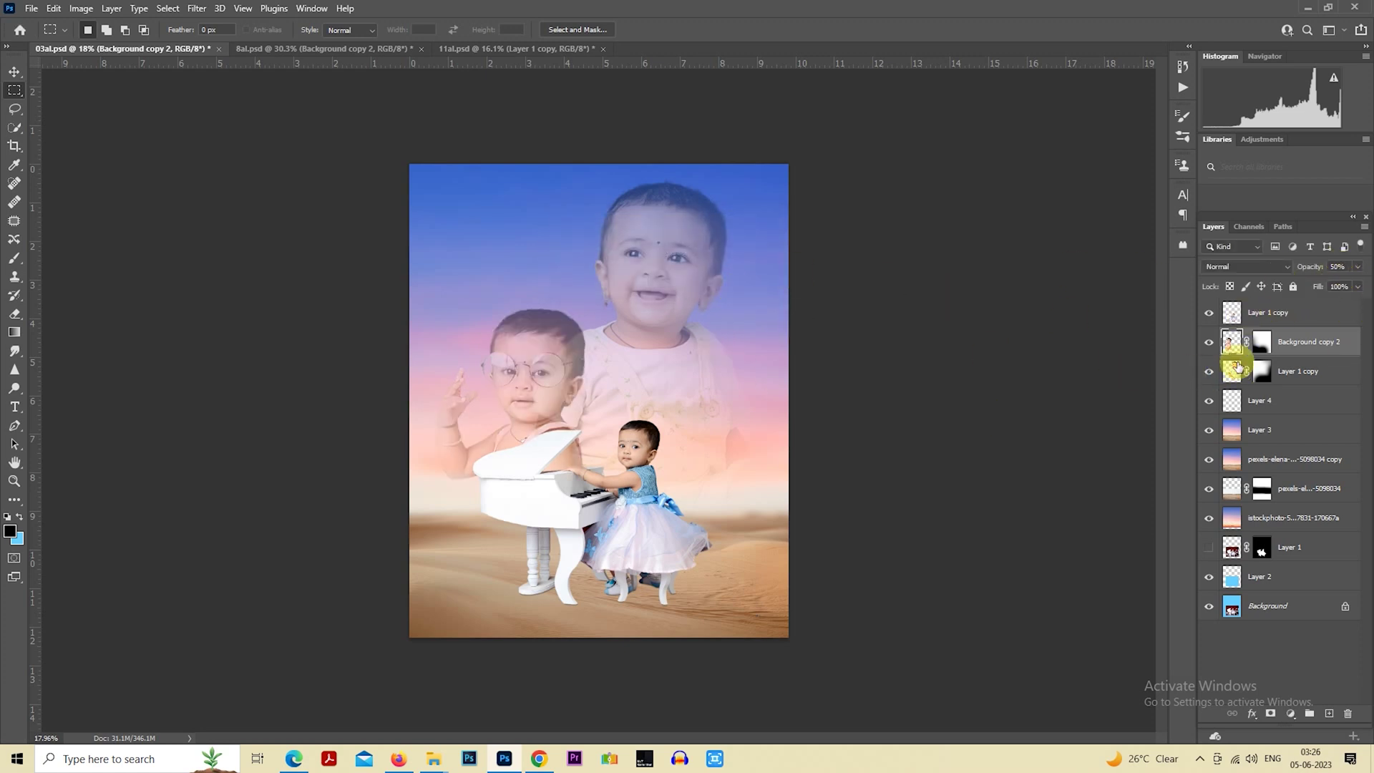
left_click(1231, 370, "ctrl")
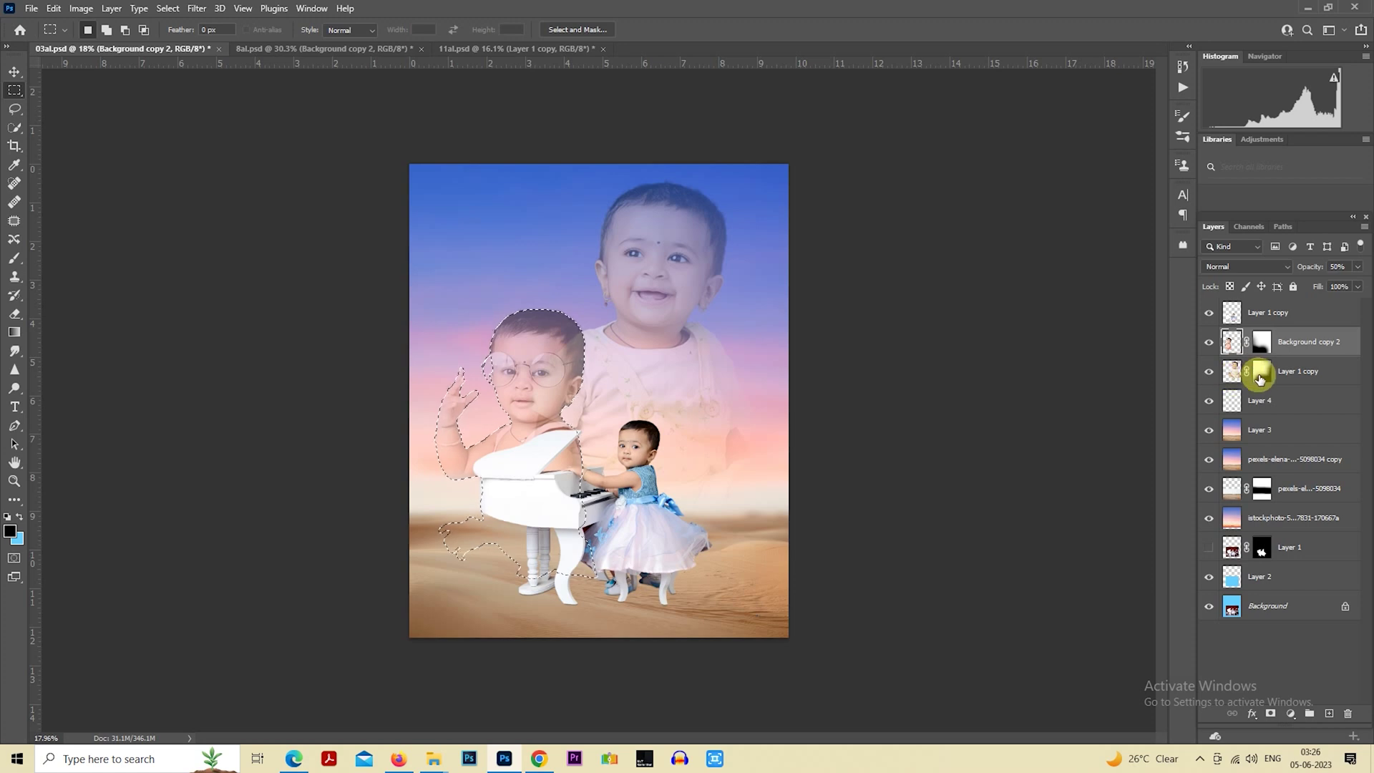
Paint on the large baby's mask with a smaller 100%-opacity brush where it overlaps the glasses baby.
left_click(1260, 371)
scroll(613, 413, "up", 2)
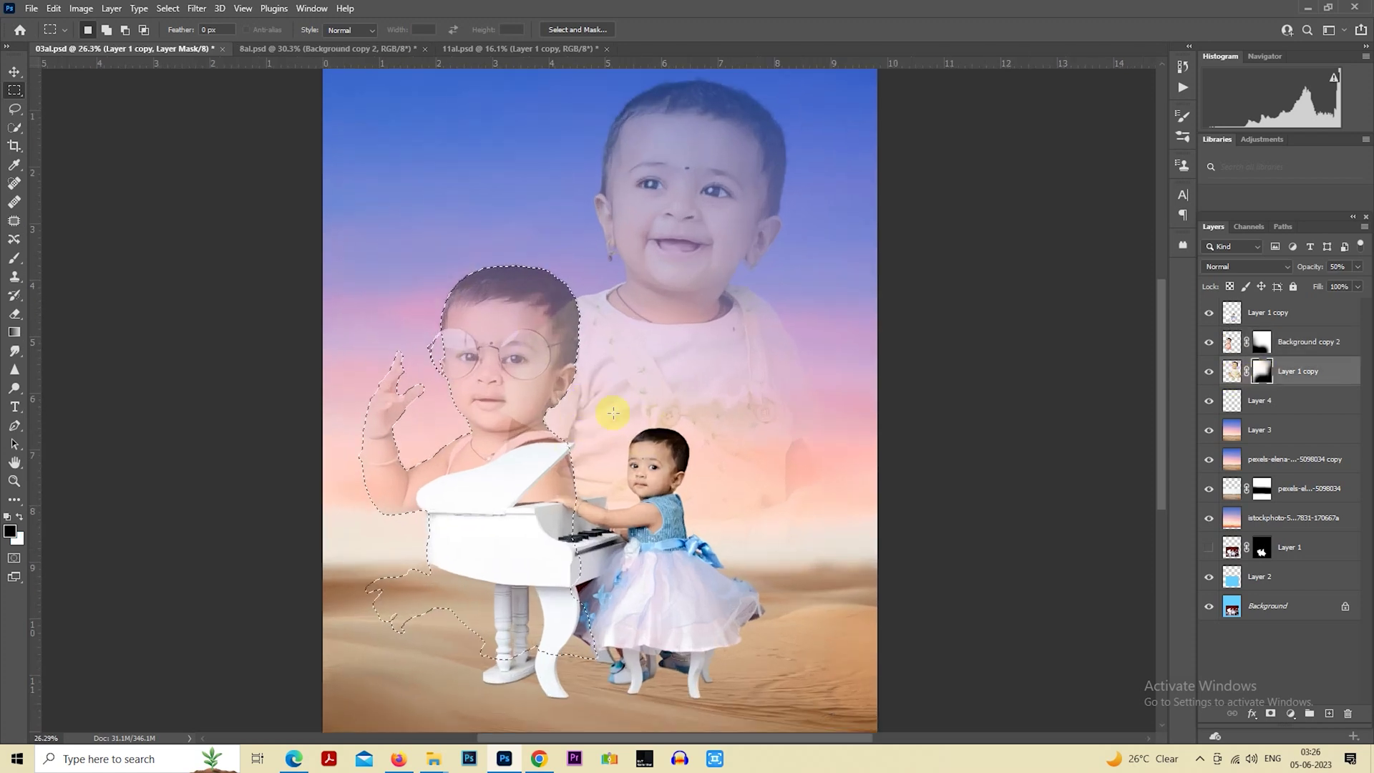
left_click(14, 259)
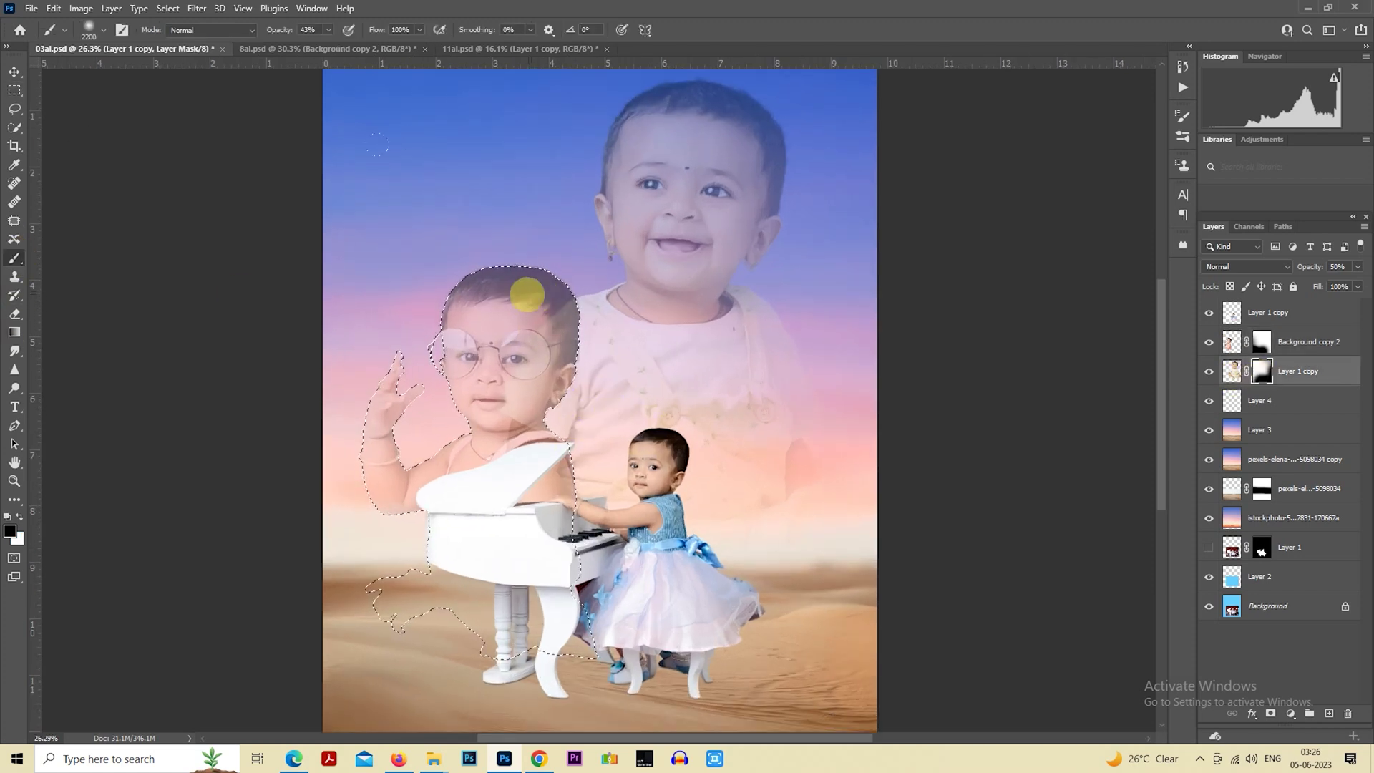
key("bracketleft")
key("bracketleft")
key("bracketleft")
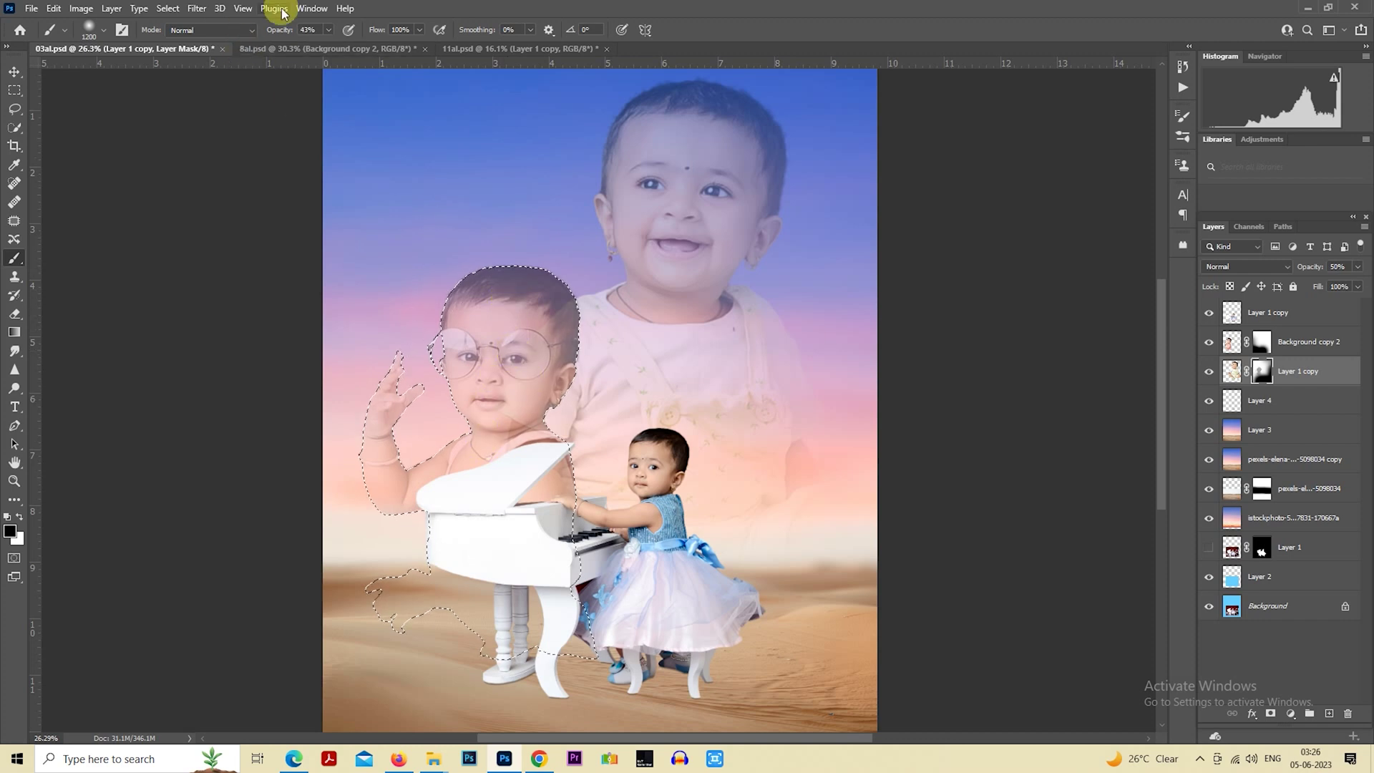
left_click(329, 30)
left_click_drag(331, 48, 573, 354)
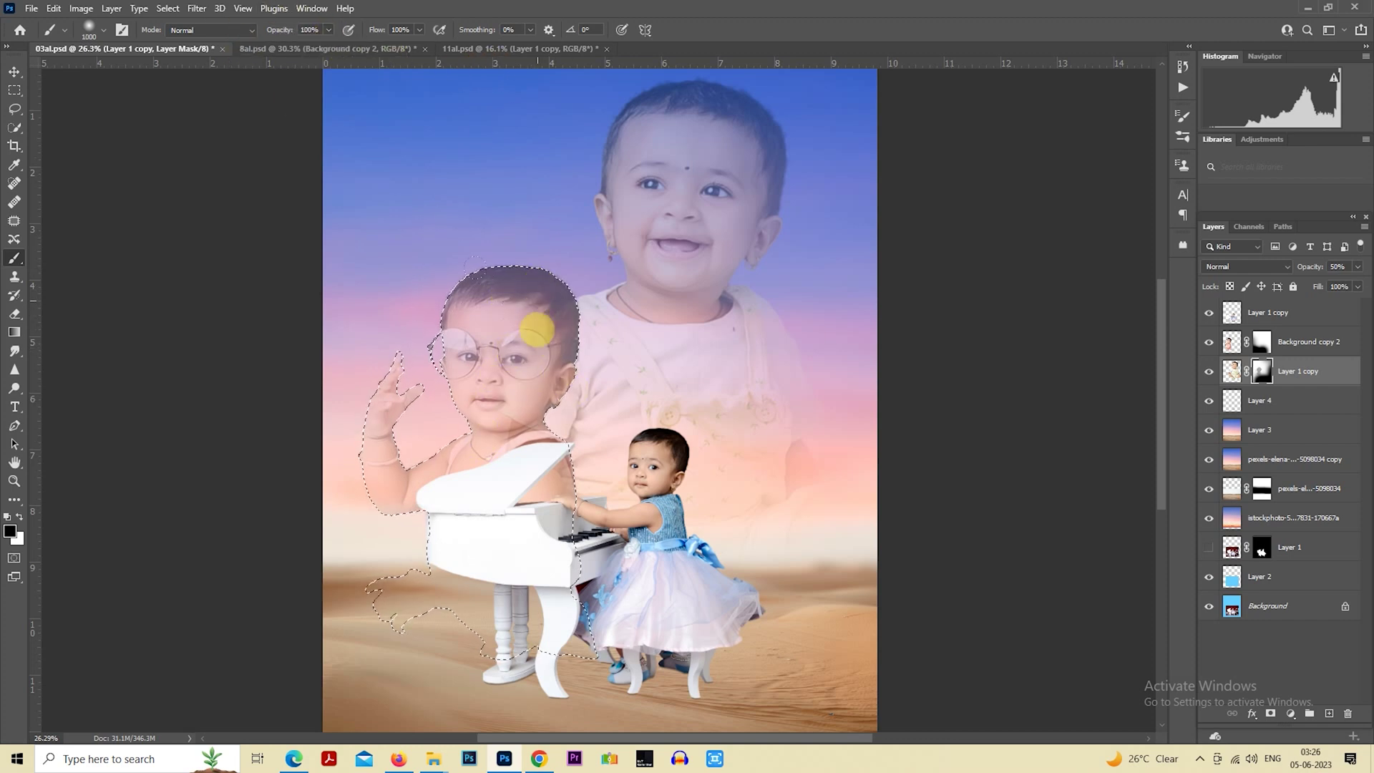
key("bracketleft")
key("bracketleft")
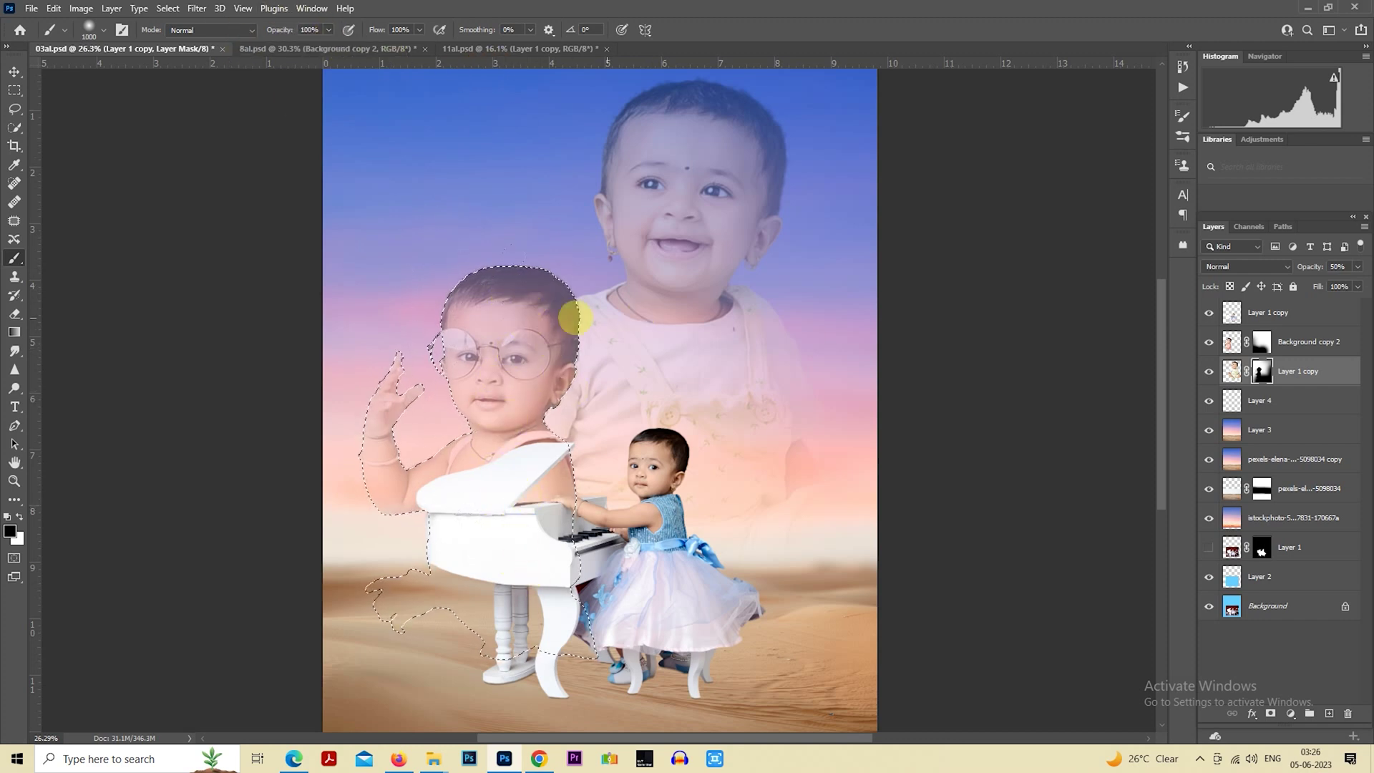
left_click(14, 90)
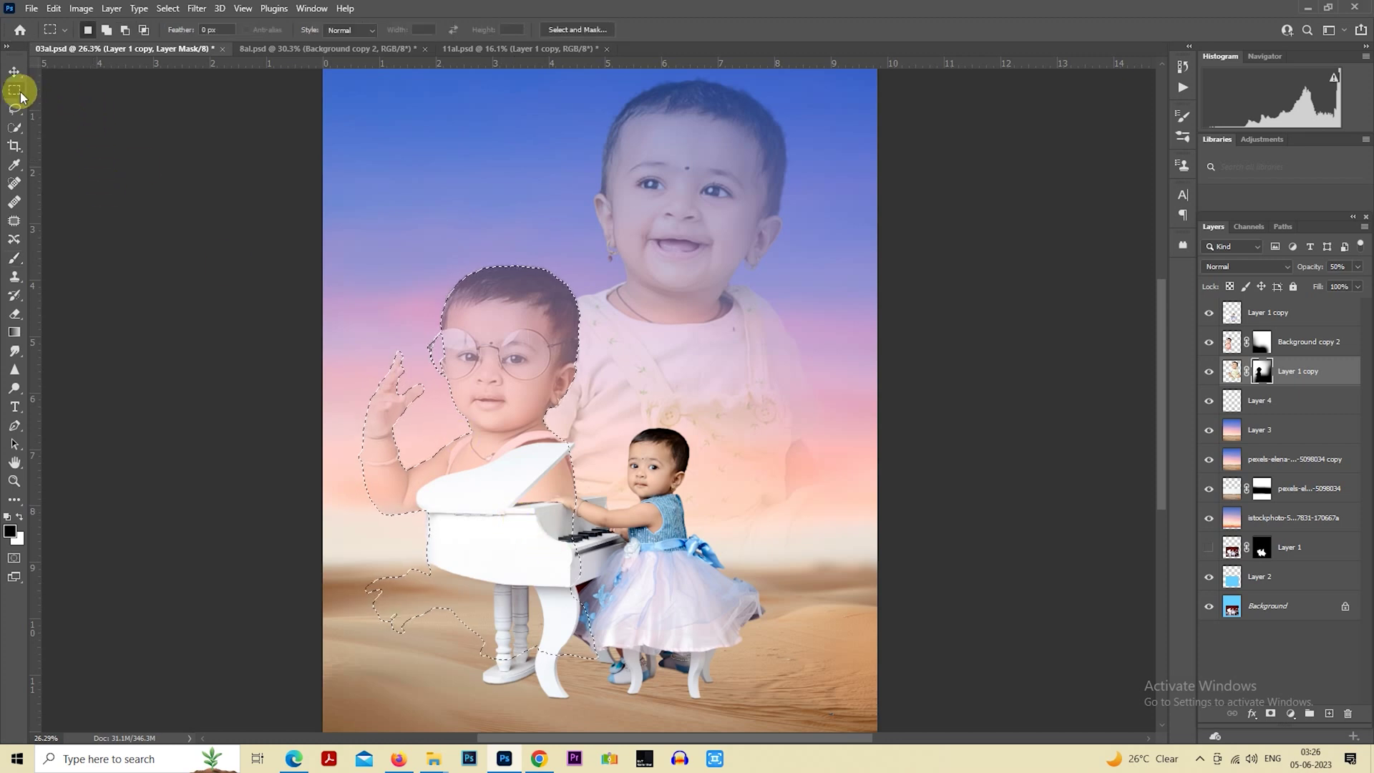
scroll(747, 365, "down", 2)
scroll(747, 365, "down", 1)
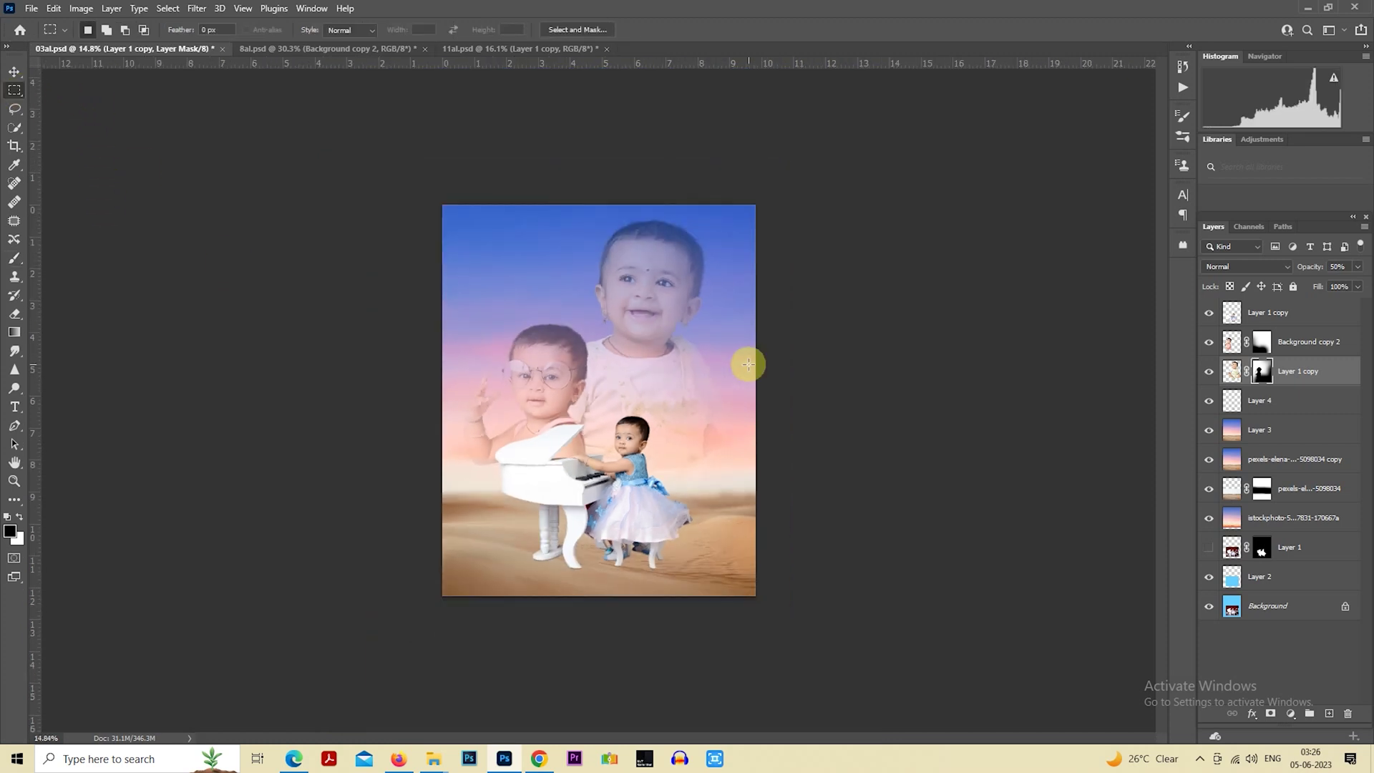
scroll(748, 365, "up", 1)
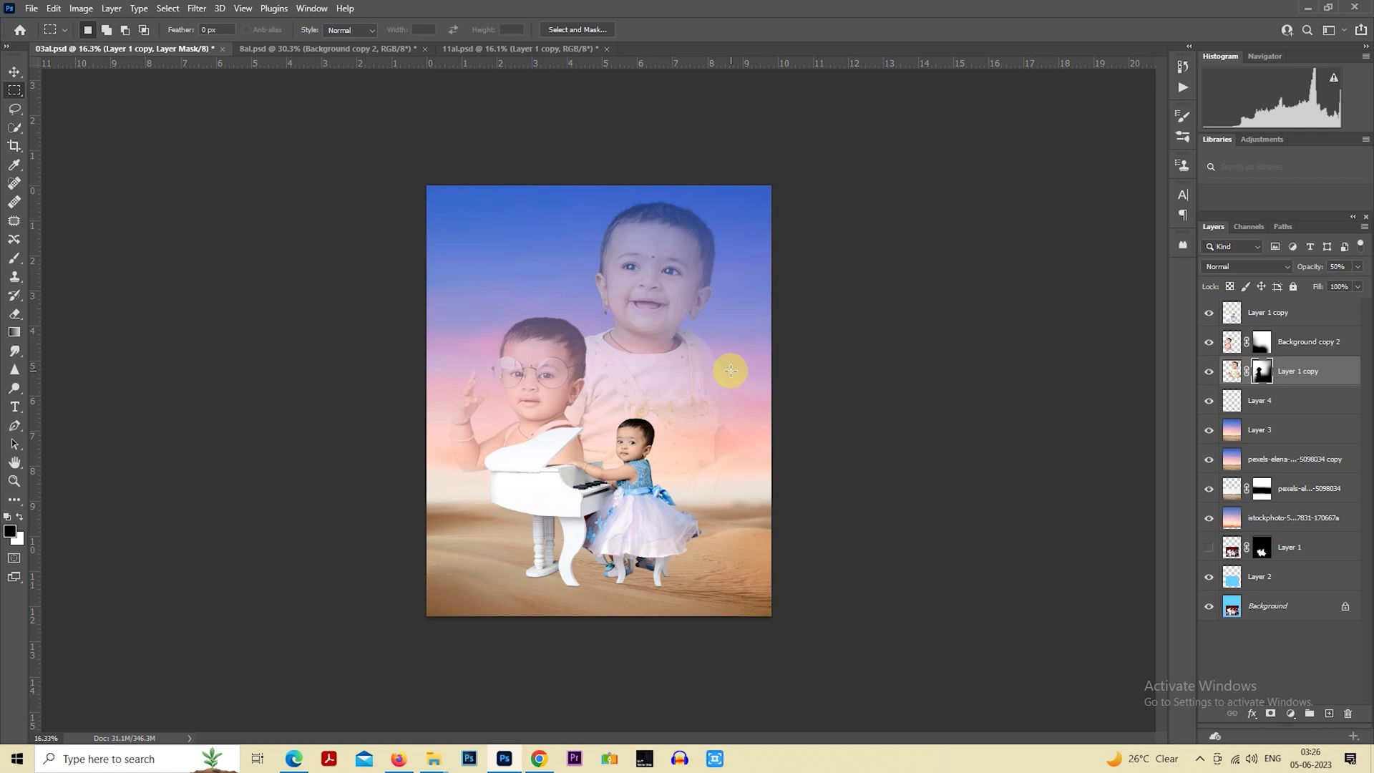
left_click(1231, 371)
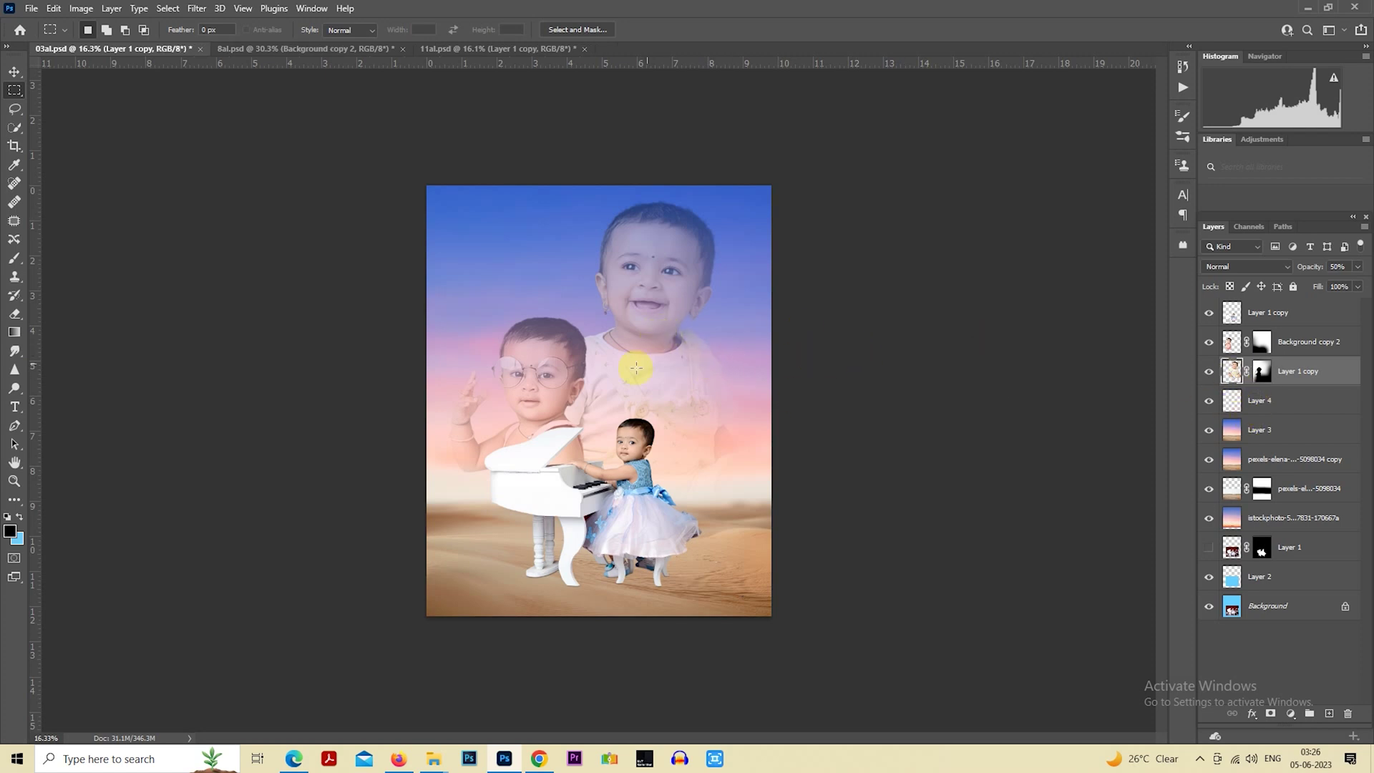
Scale the layers from Layer 1 copy to Layer 4 down to about 97%, nudged down-left.
left_click(1266, 312, "ctrl")
left_click(1268, 400, "ctrl")
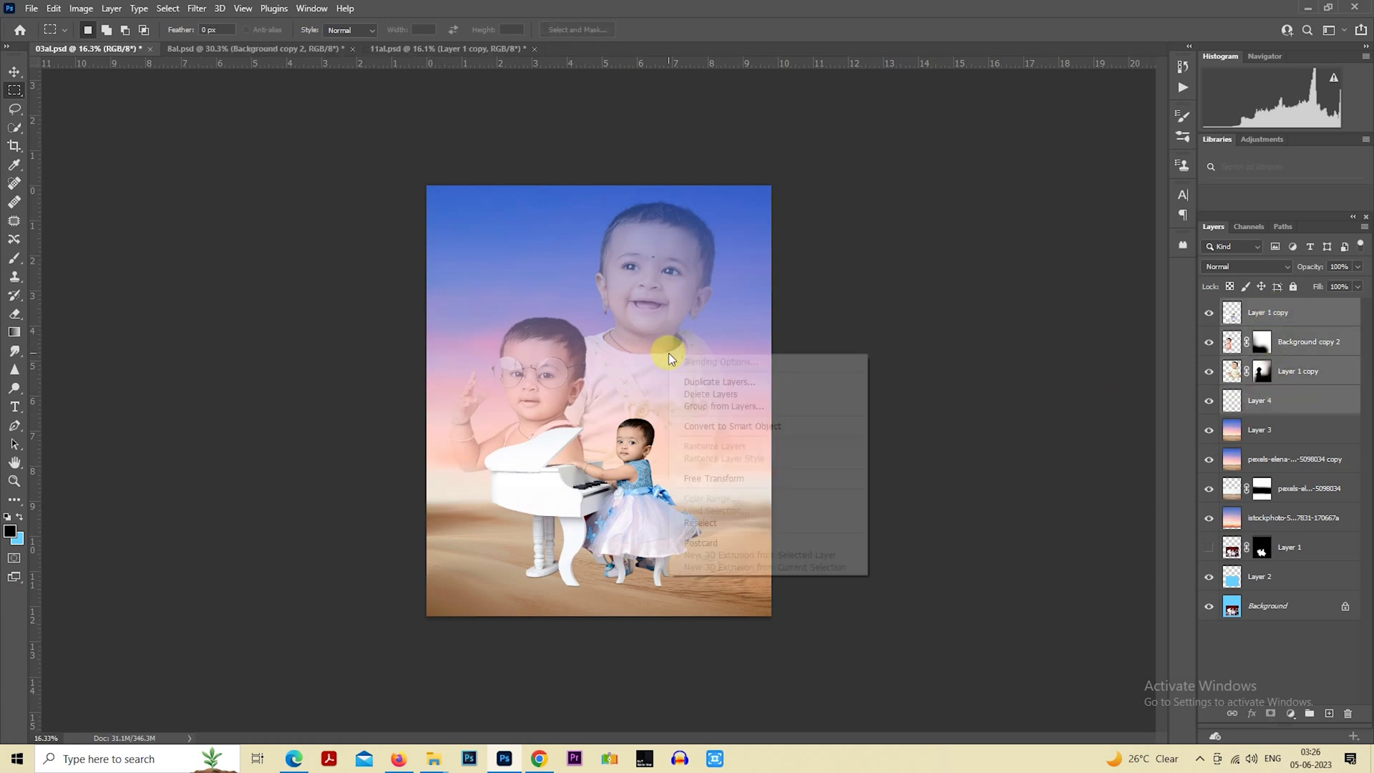
right_click(669, 354)
left_click(730, 478)
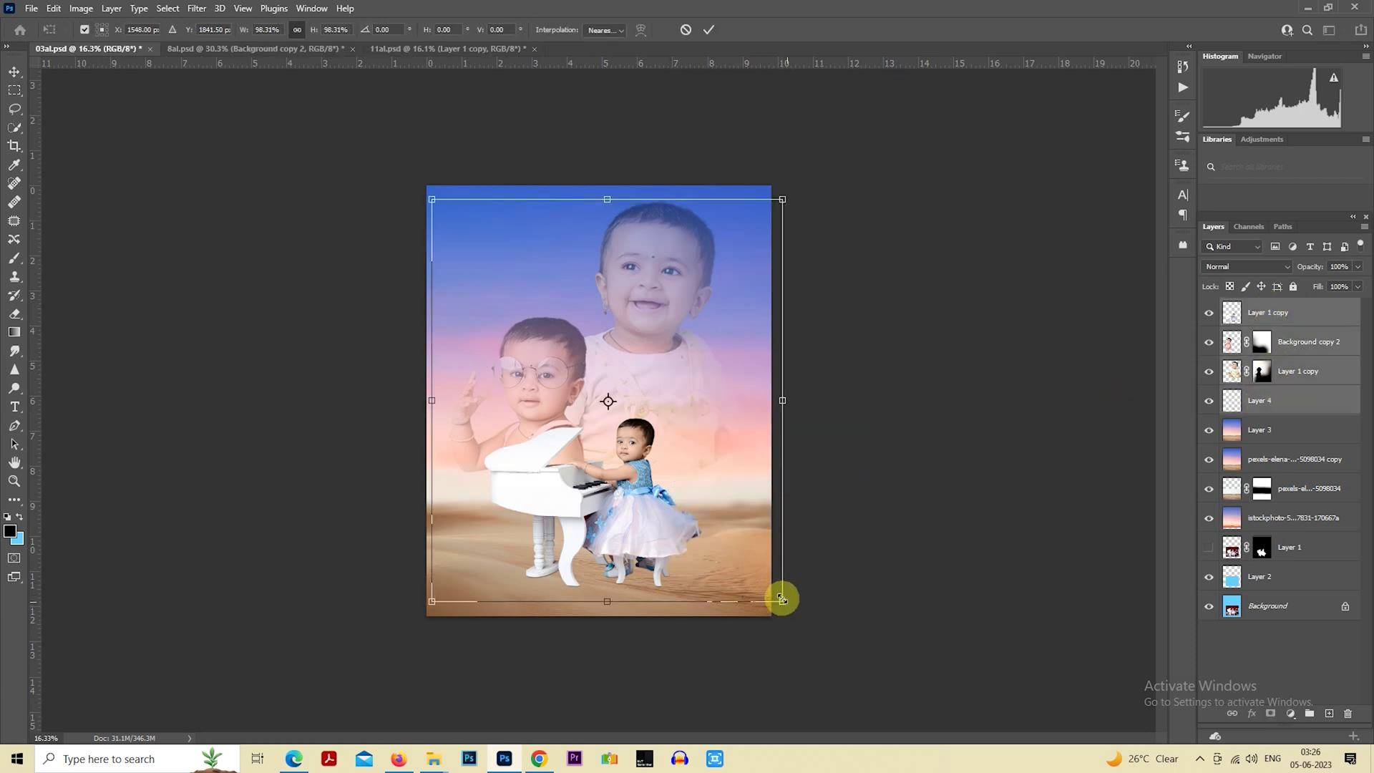
left_click_drag(785, 603, 777, 595)
left_click_drag(735, 499, 734, 500)
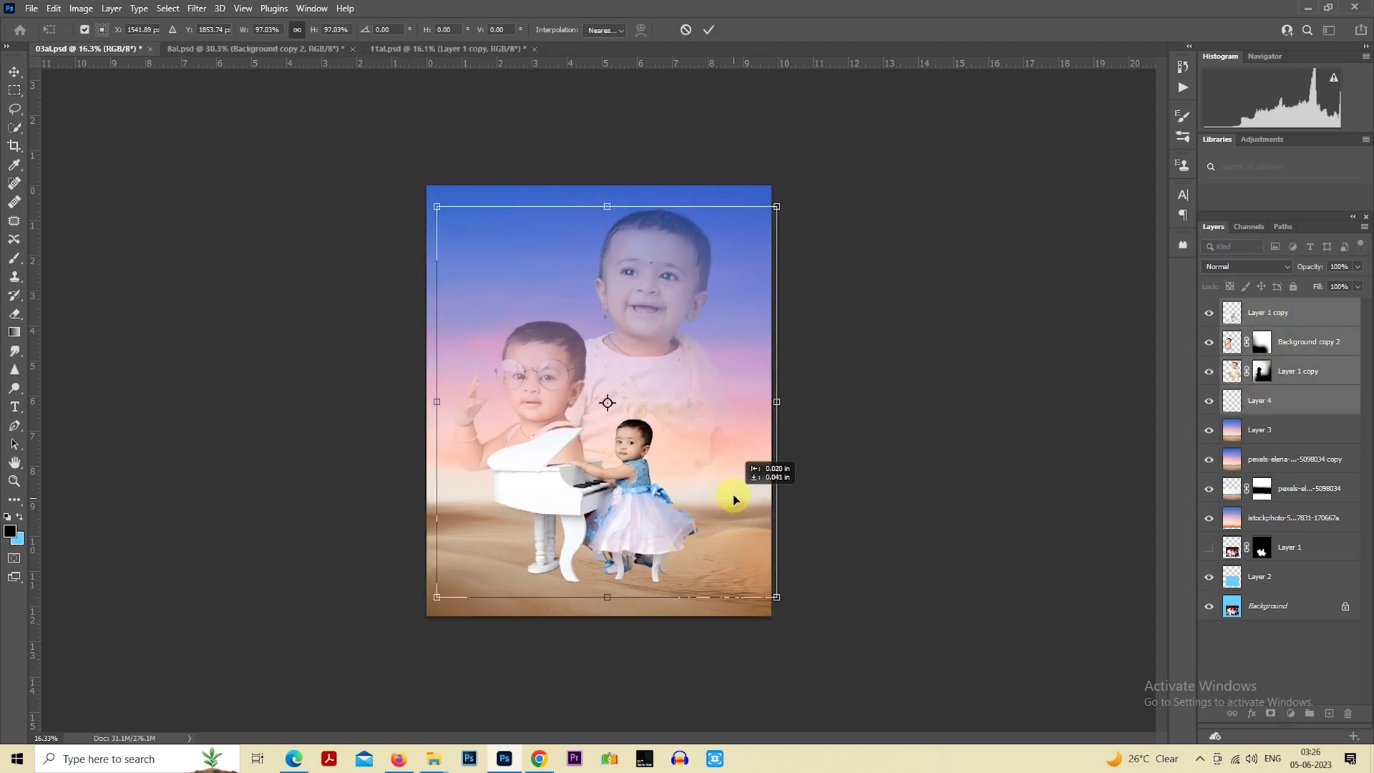
key("Return")
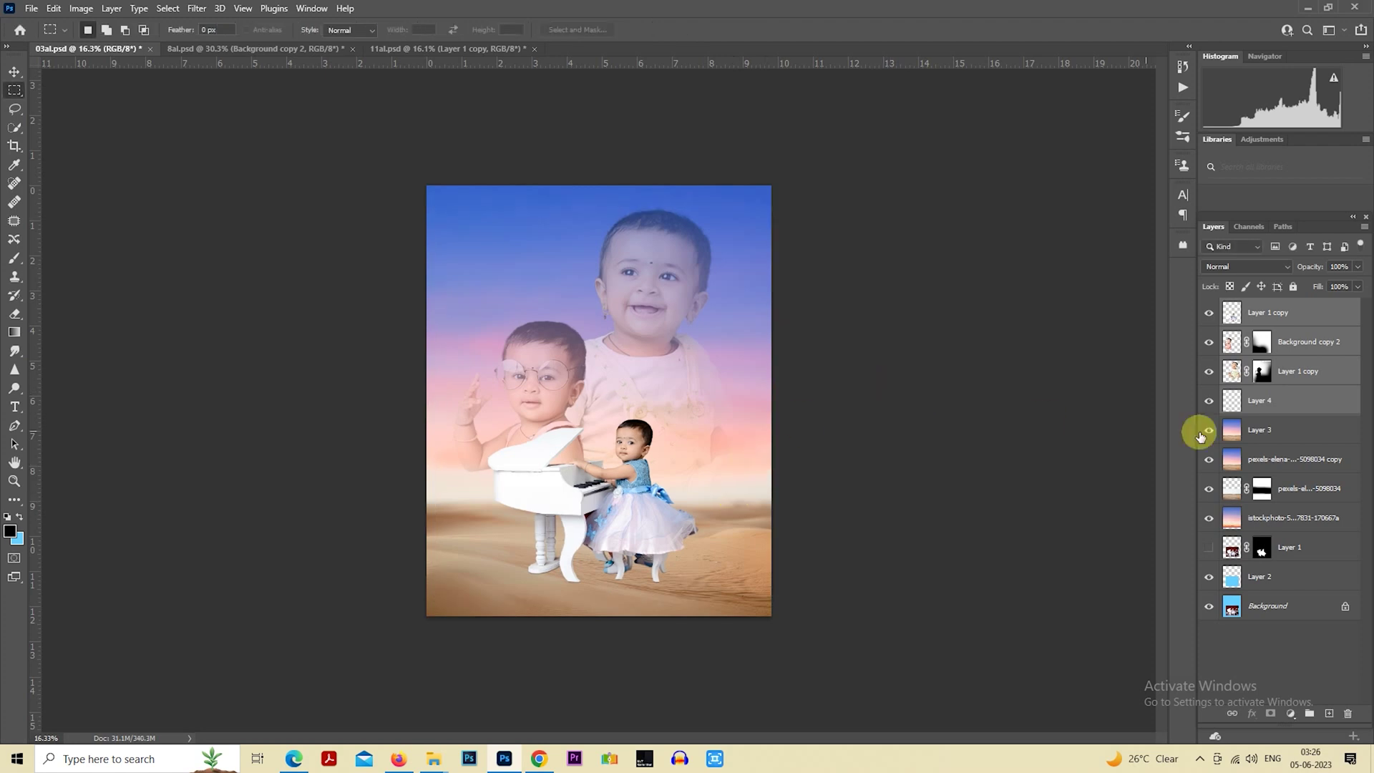
Preview blend modes on the glasses portrait layer but leave it at Normal.
left_click(1299, 370)
left_click(1260, 268)
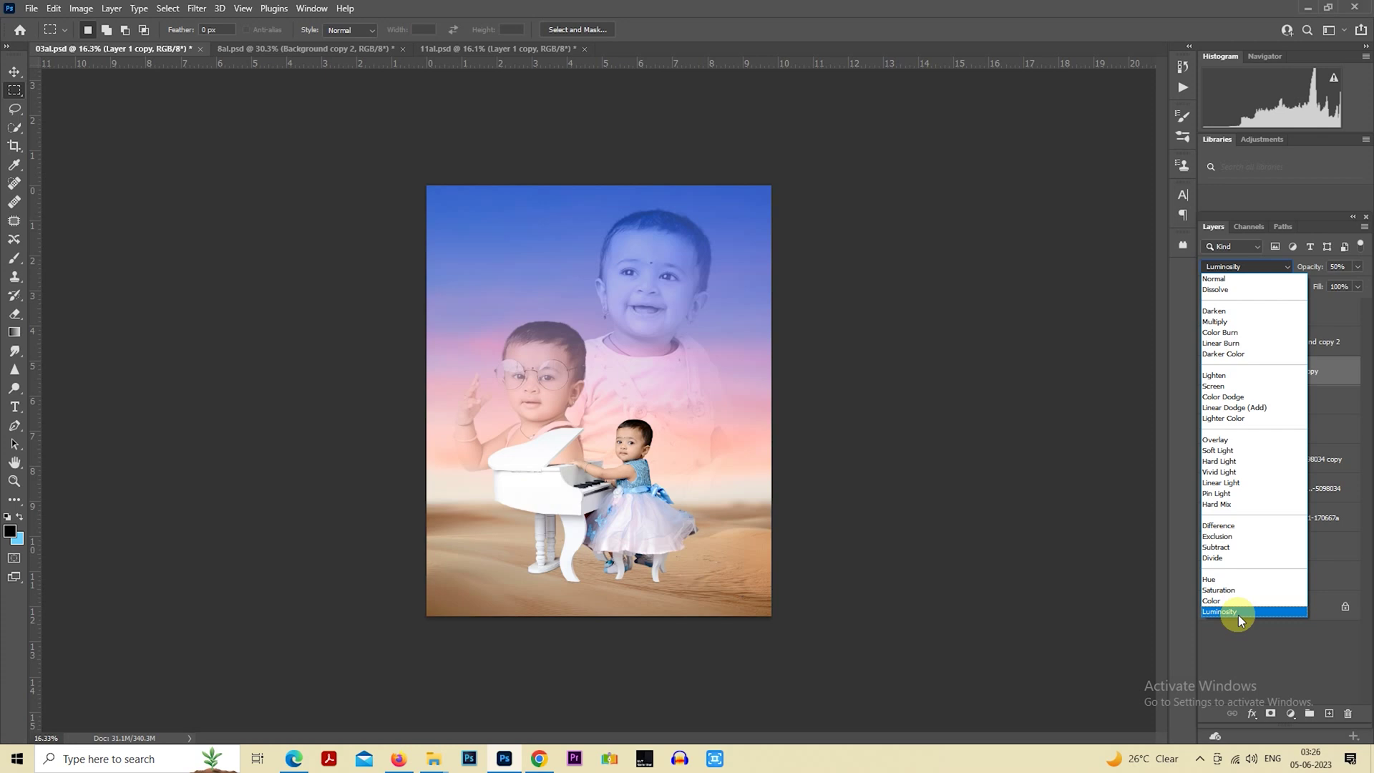
left_click(907, 336)
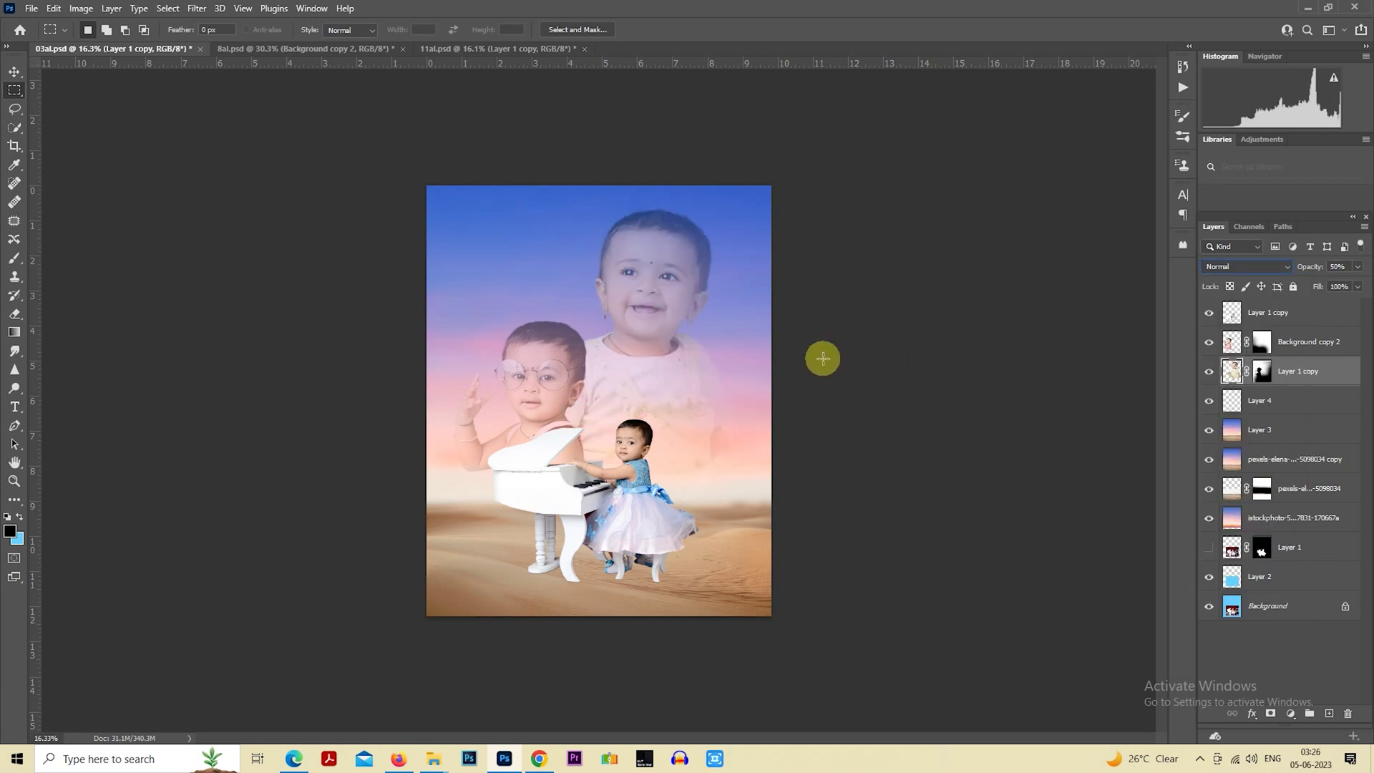
scroll(823, 358, "up", 2)
Add a new layer and set a light beige painting colour sampled from the desert sand.
left_click(1281, 313)
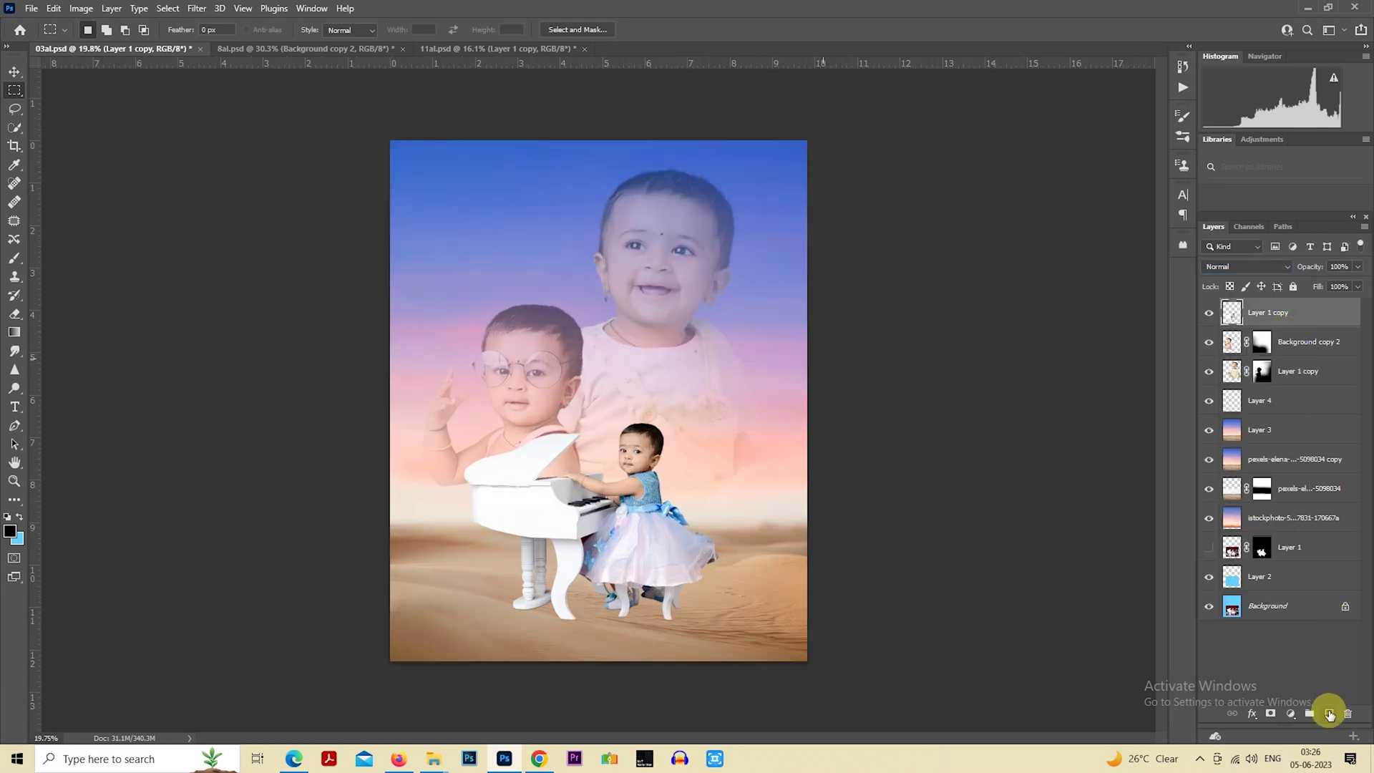
left_click(1329, 714)
scroll(850, 469, "down", 1)
scroll(850, 469, "down", 1)
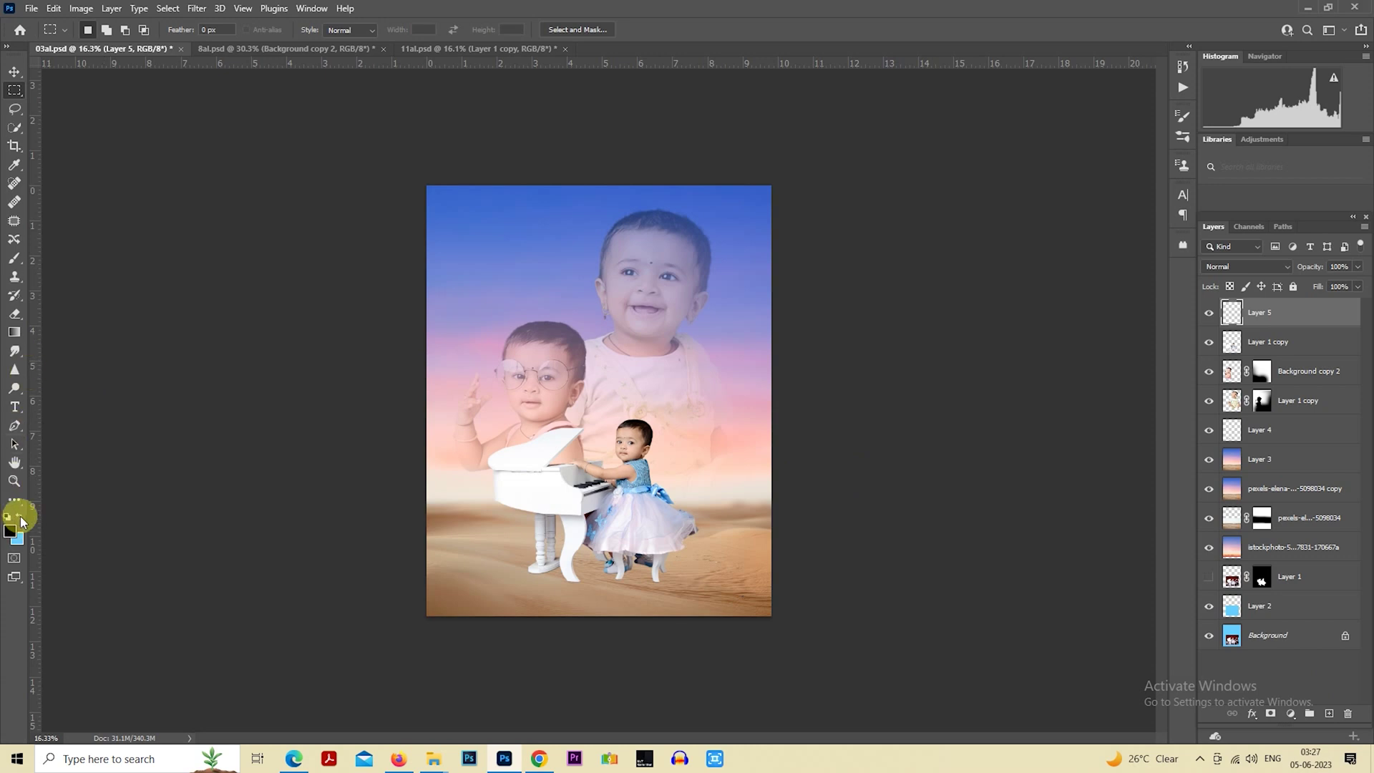
left_click(11, 533)
left_click(516, 596)
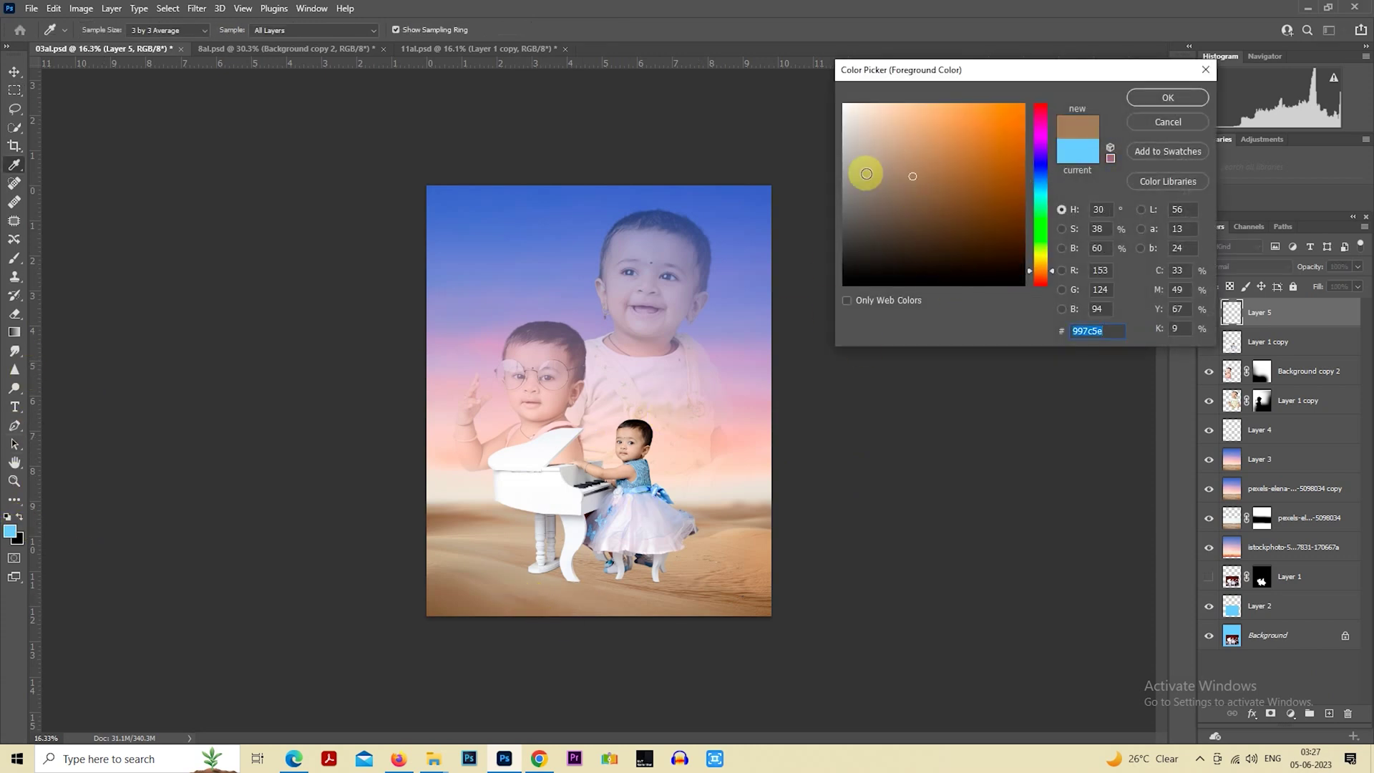
left_click(897, 139)
left_click(1142, 98)
scroll(1042, 428, "down", 1)
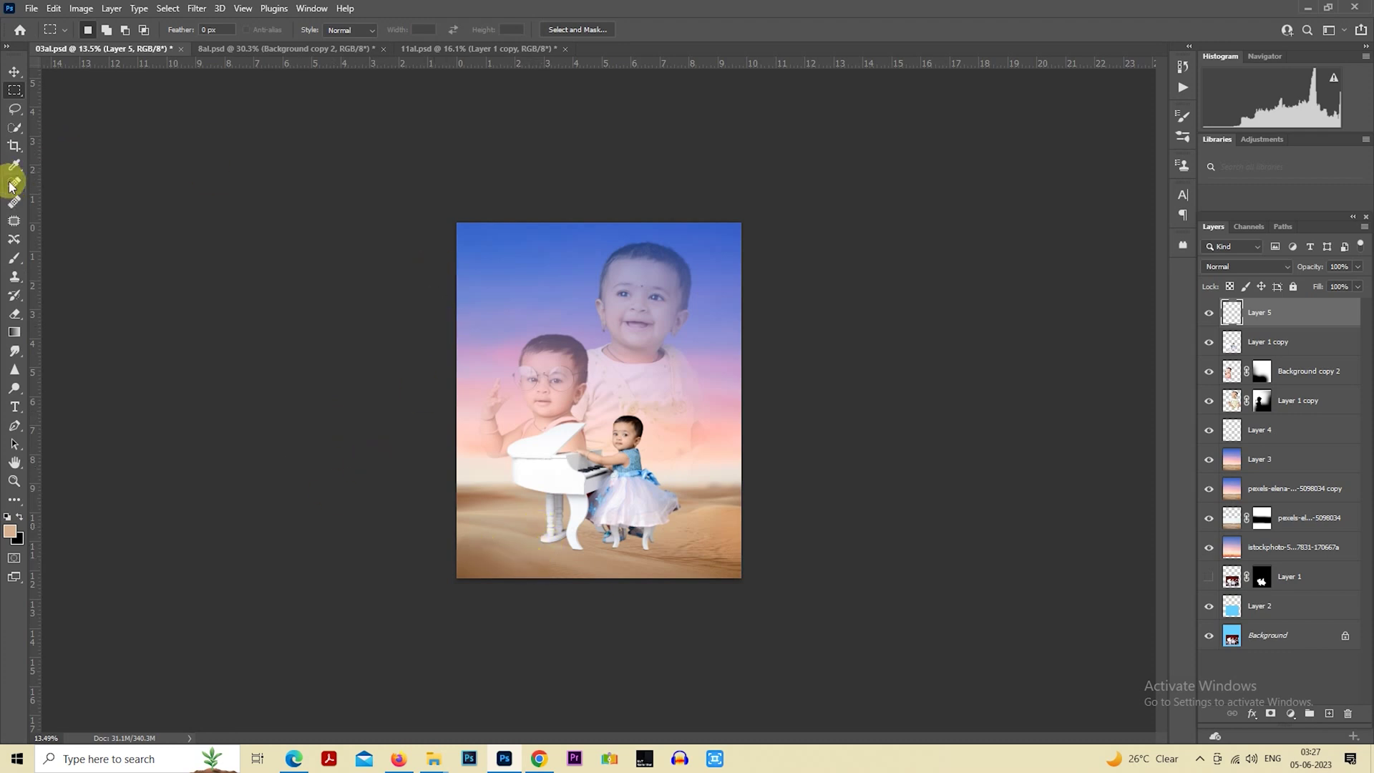
Paint the beige sand colour across the bottom of the image with a large brush.
left_click(14, 259)
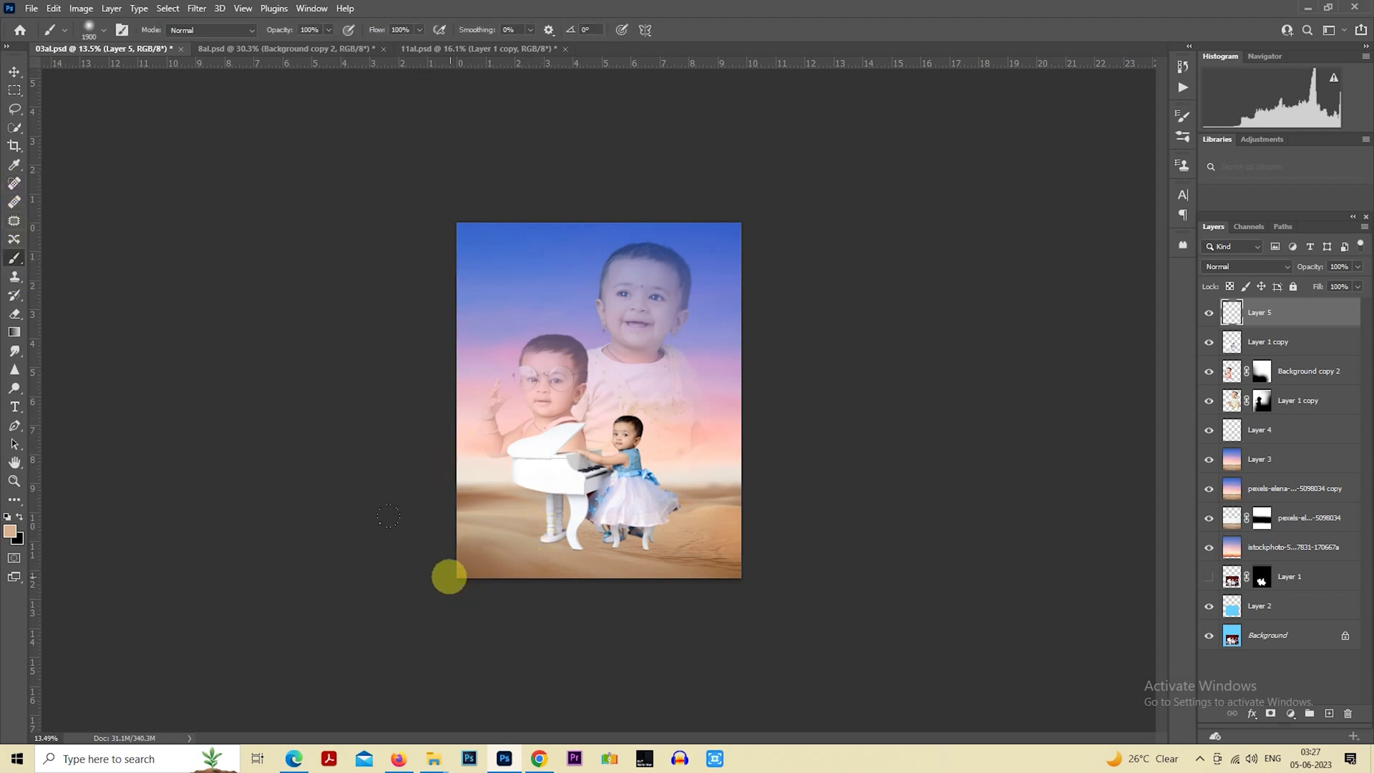
key("bracketright")
key("bracketright")
key("bracketright")
left_click_drag(428, 576, 1076, 533)
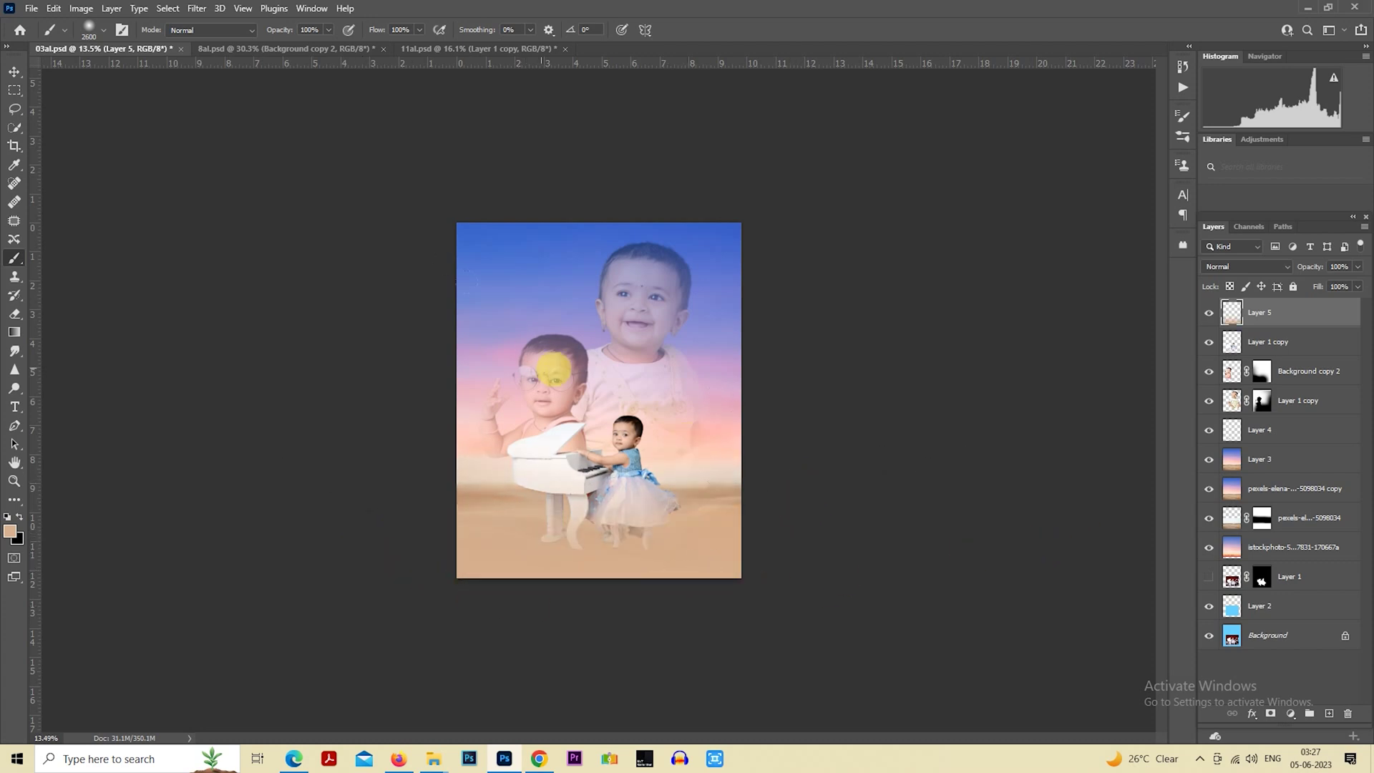
left_click(14, 90)
key("ctrl+plus")
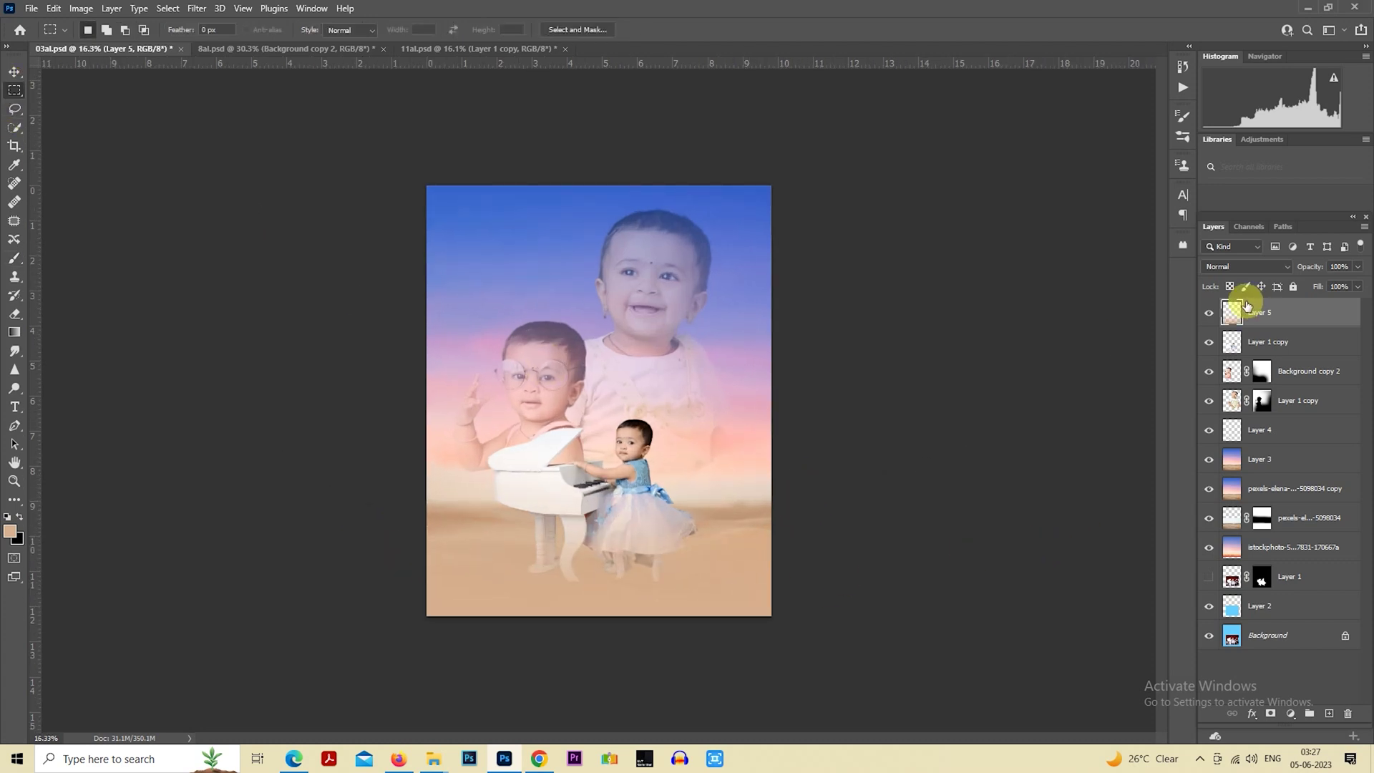
Give Layer 5 a darker brown Color Overlay layer style.
double_click(1233, 319)
left_click(809, 310)
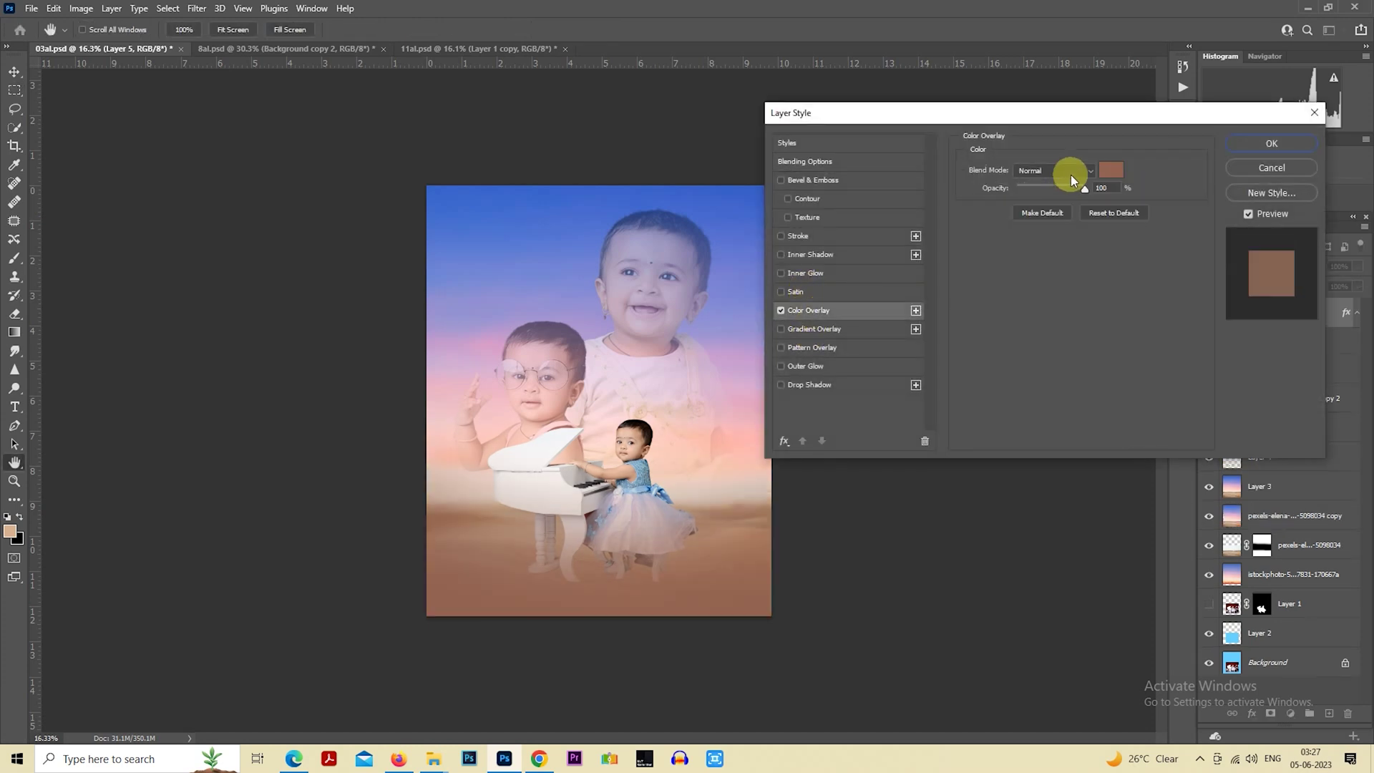
left_click(1109, 171)
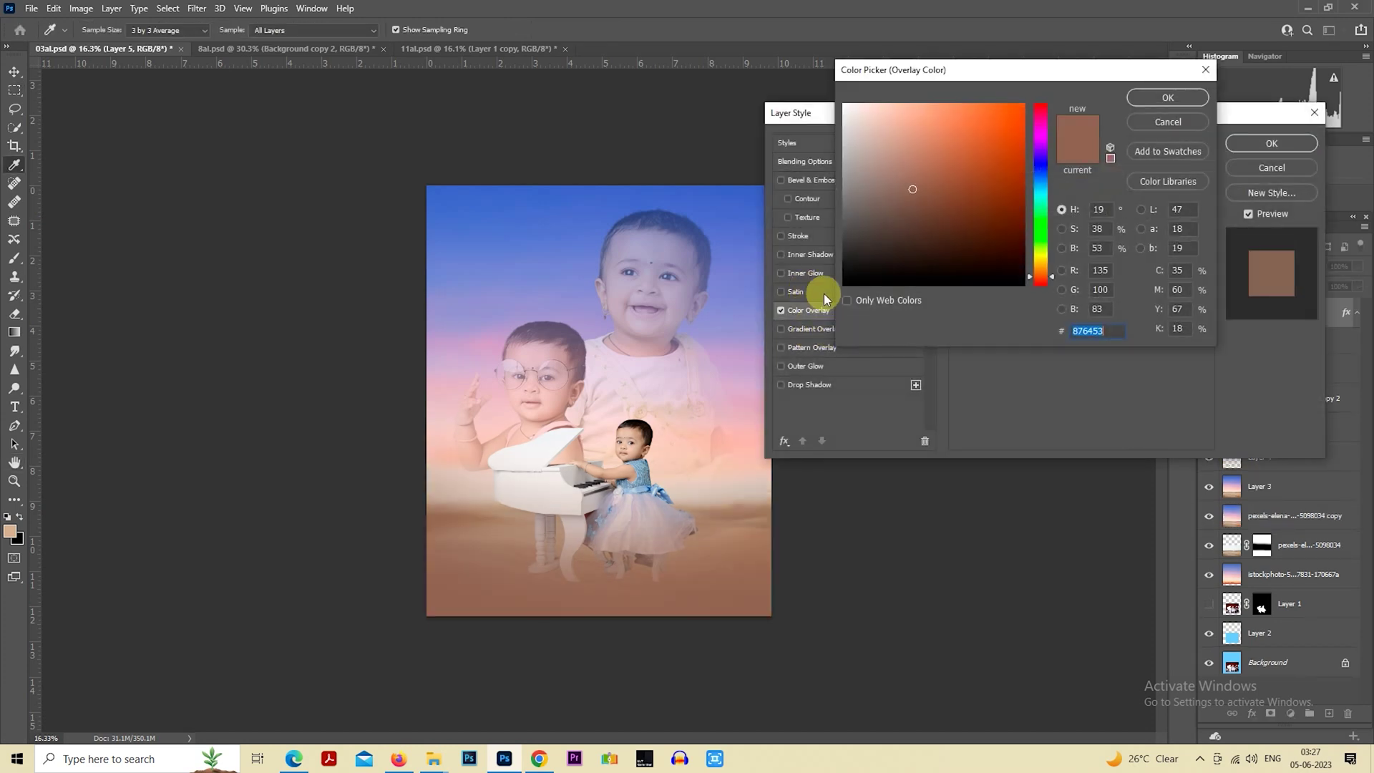
left_click(533, 528)
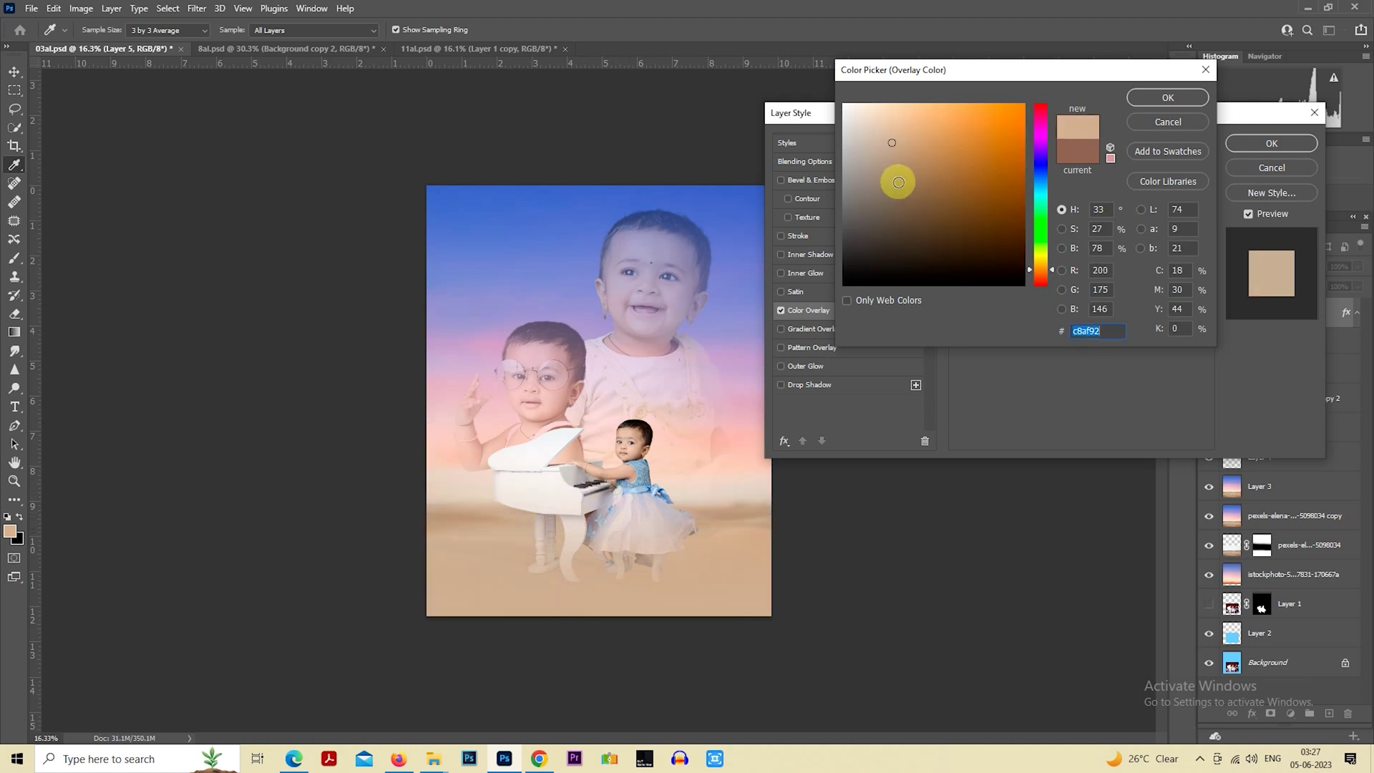
left_click(898, 181)
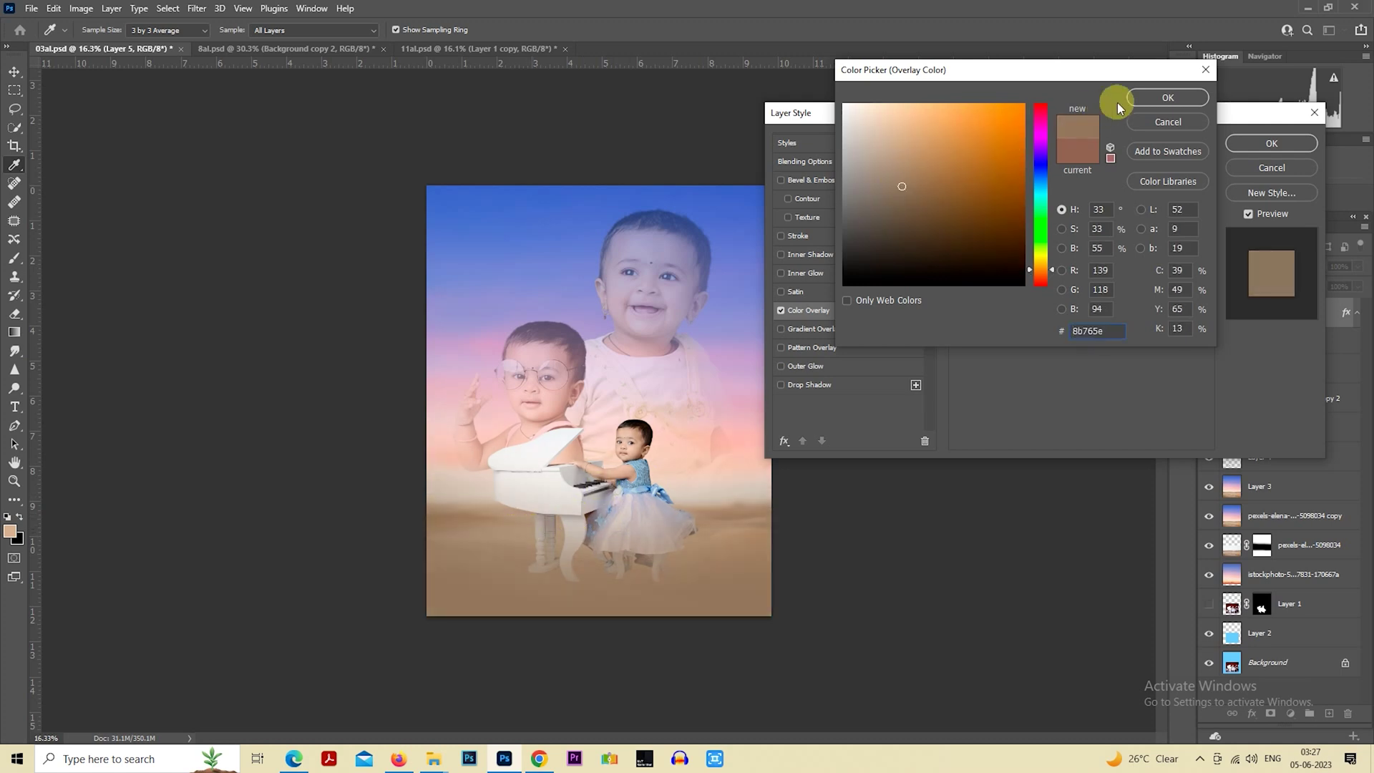
left_click(1159, 98)
left_click(1272, 143)
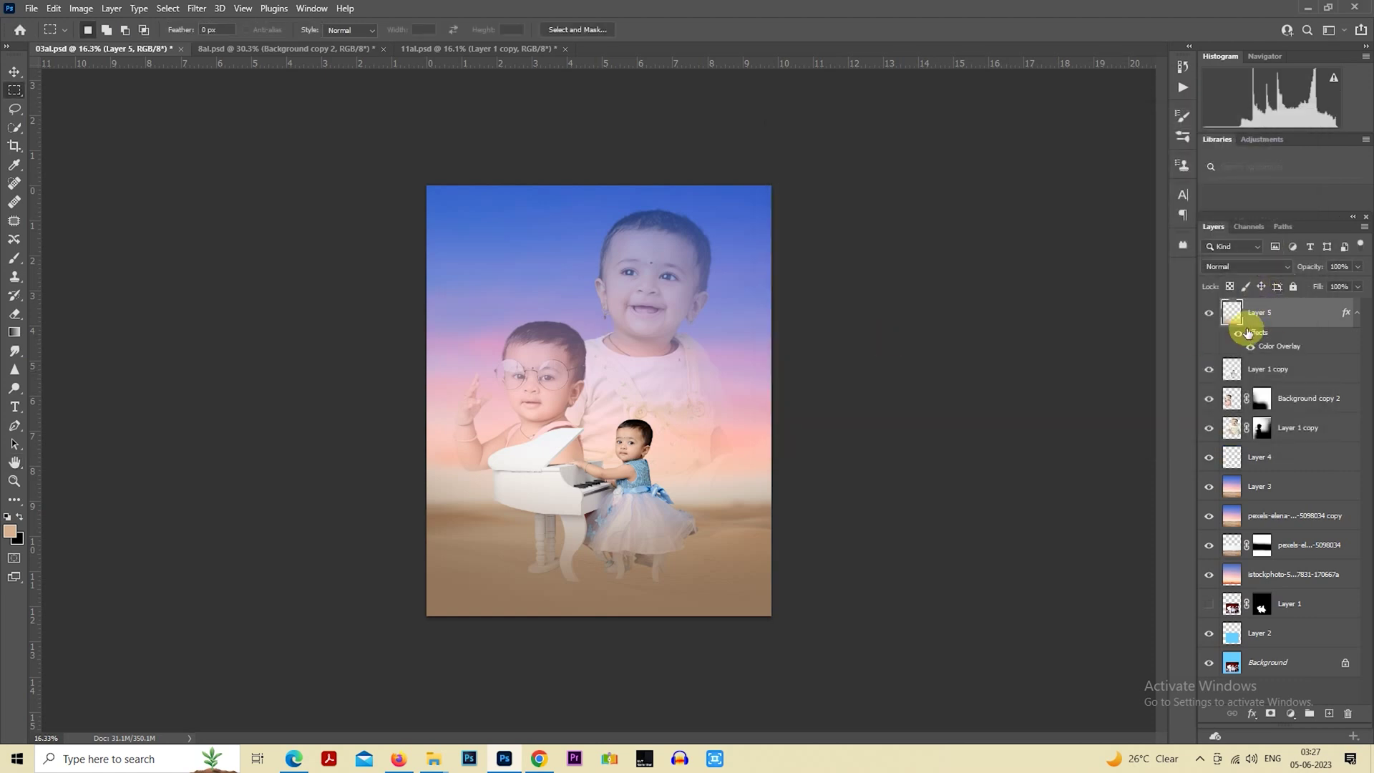
Rasterize Layer 5's style and squash the sand layer's height with Free Transform.
right_click(1299, 312)
left_click(1170, 370)
right_click(589, 379)
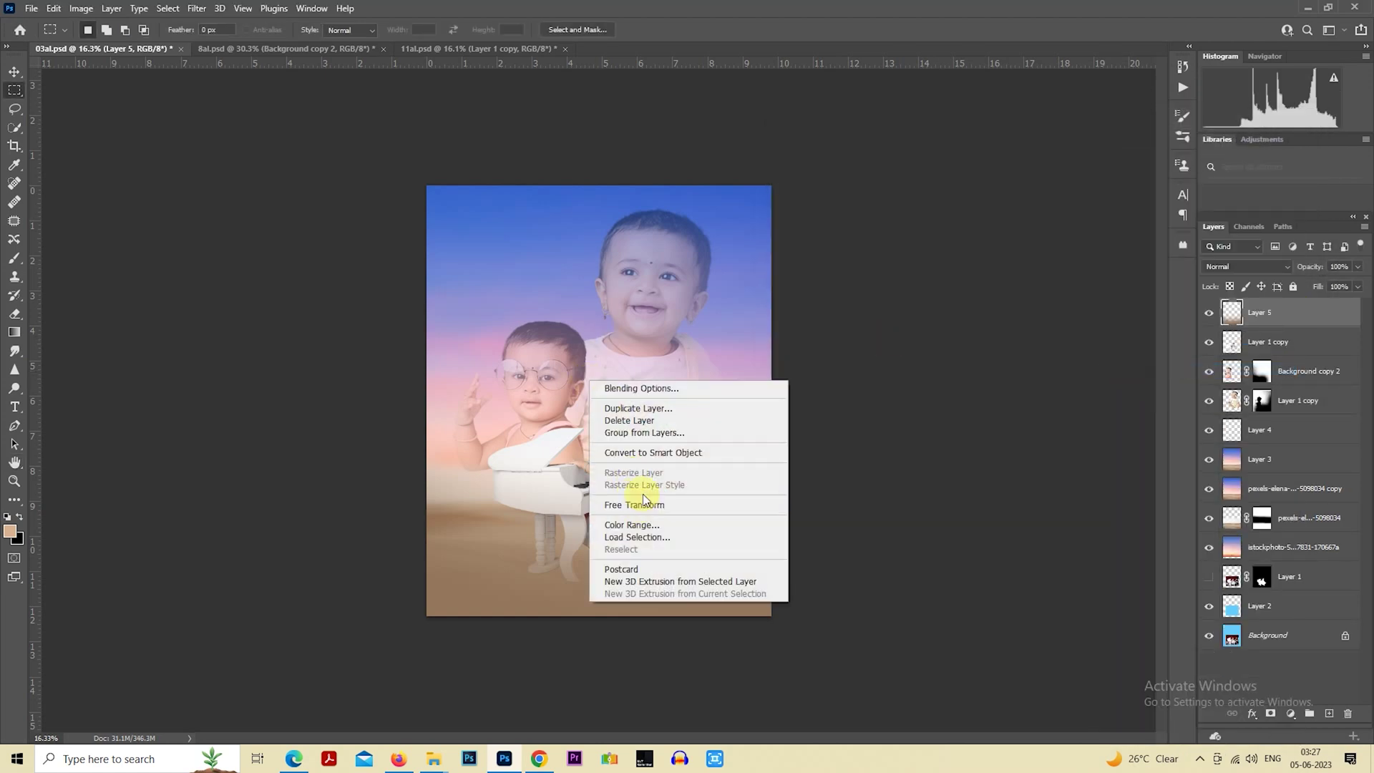
left_click(645, 500)
left_click_drag(598, 348, 596, 381)
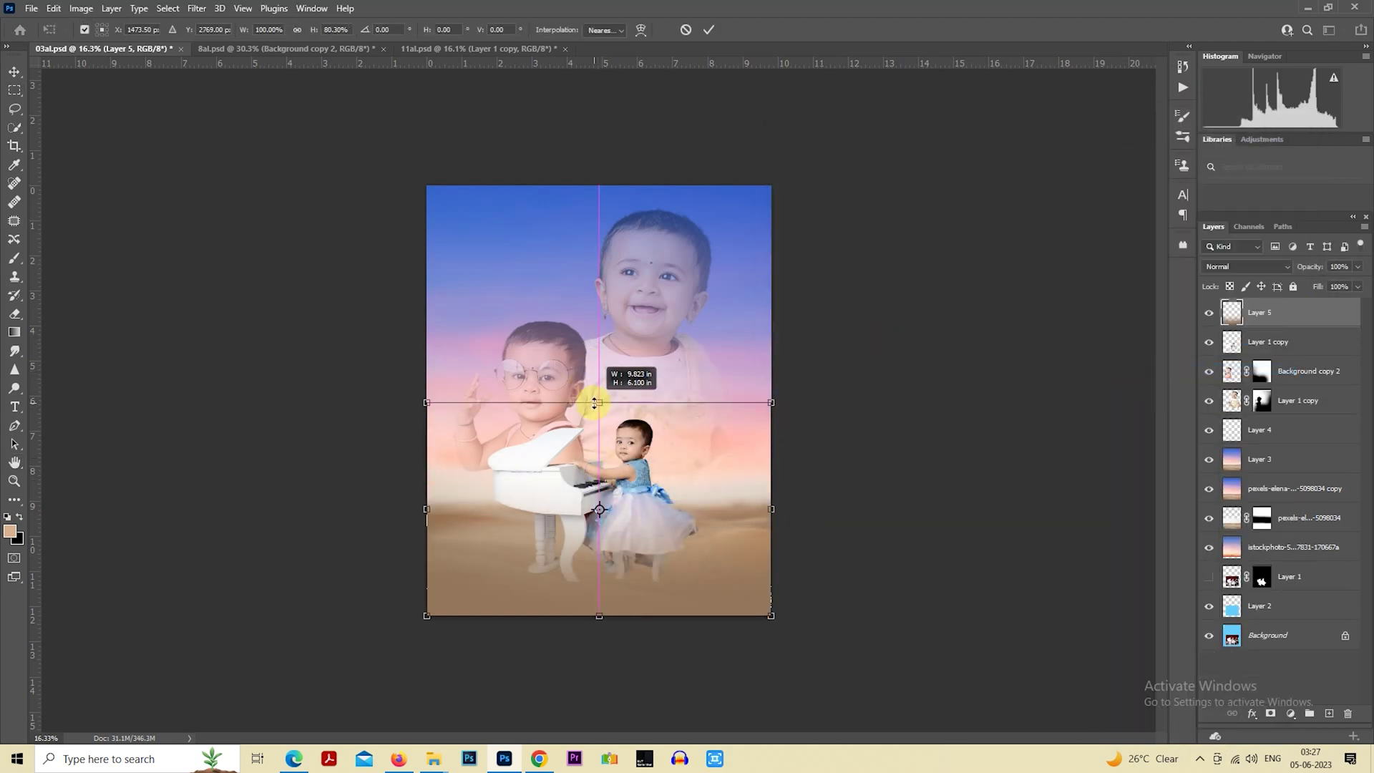
key("Return")
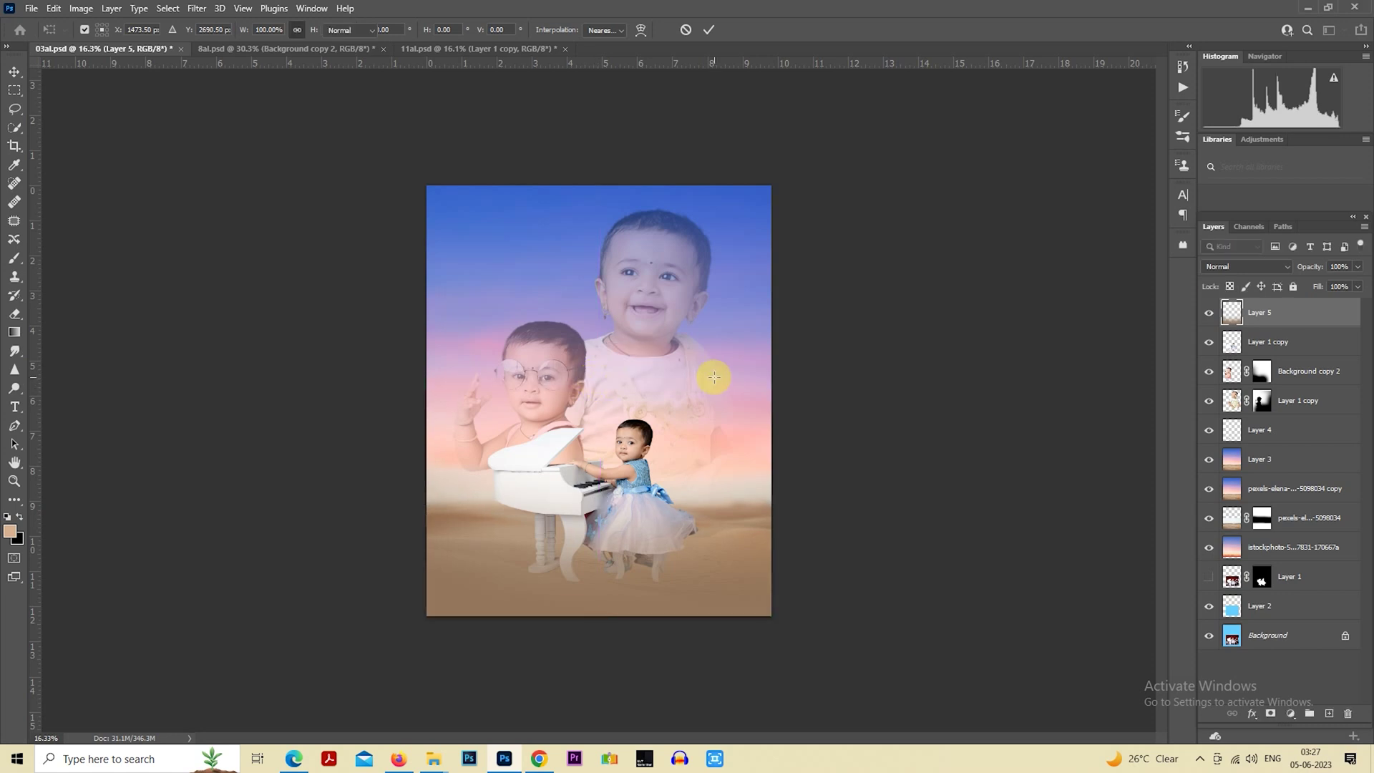
Start a new text layer mid-image, then return from the browser to the Photoshop document.
key("m")
left_click(15, 406)
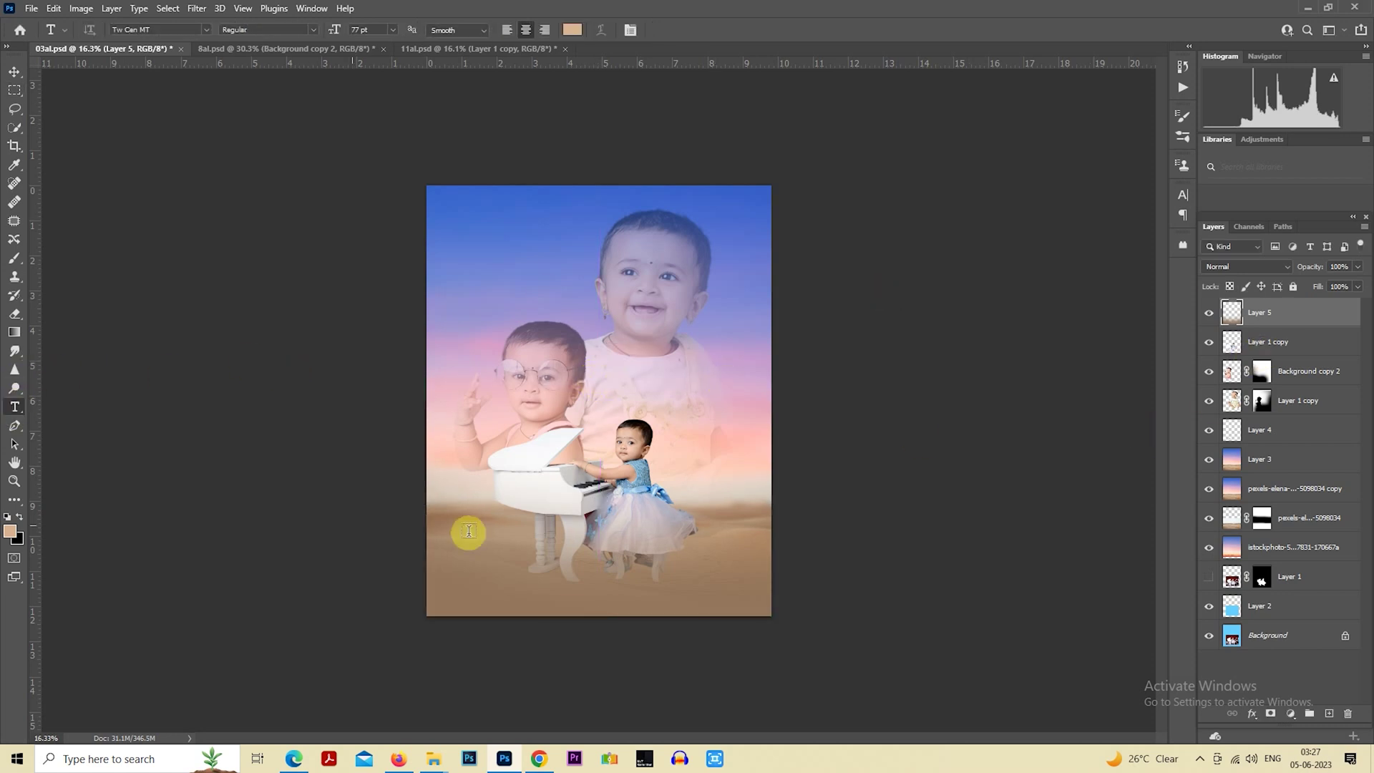
left_click(538, 424)
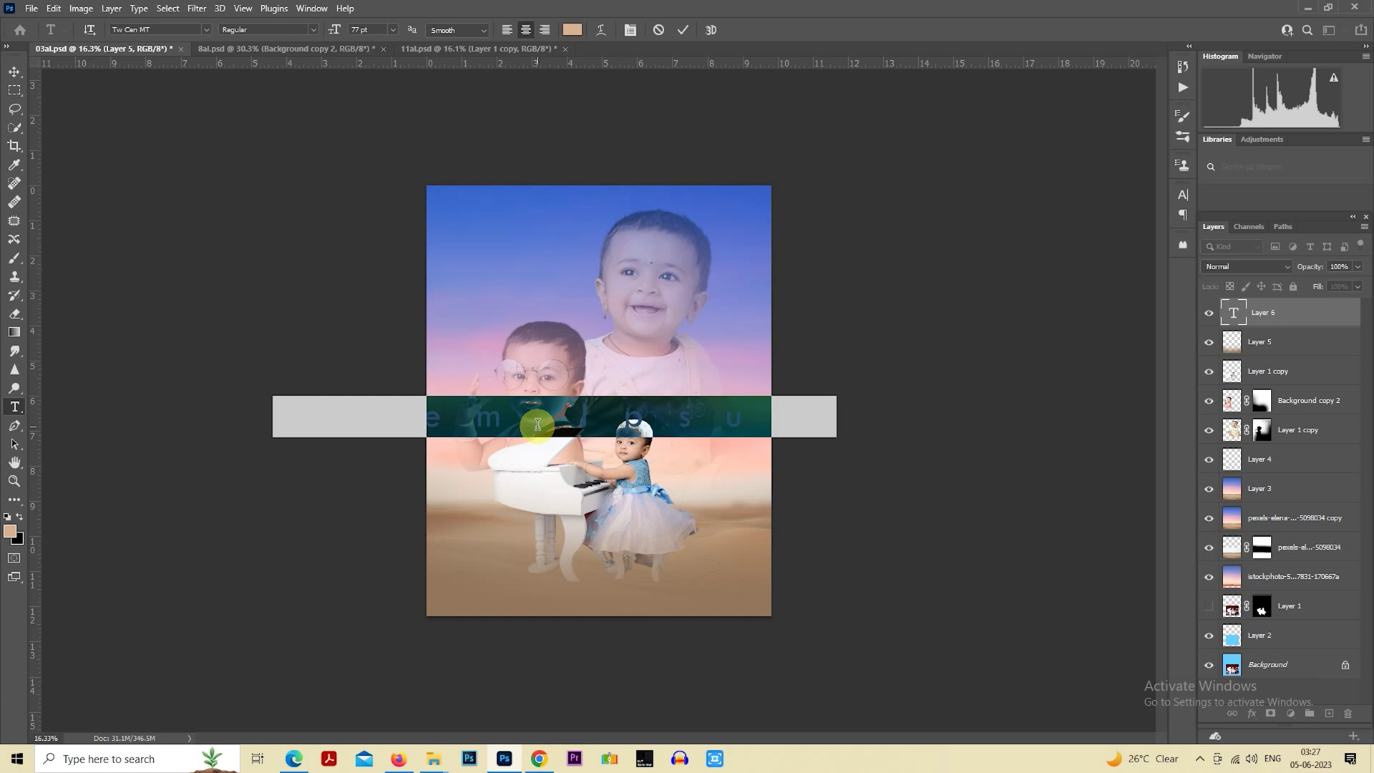
left_click(537, 424)
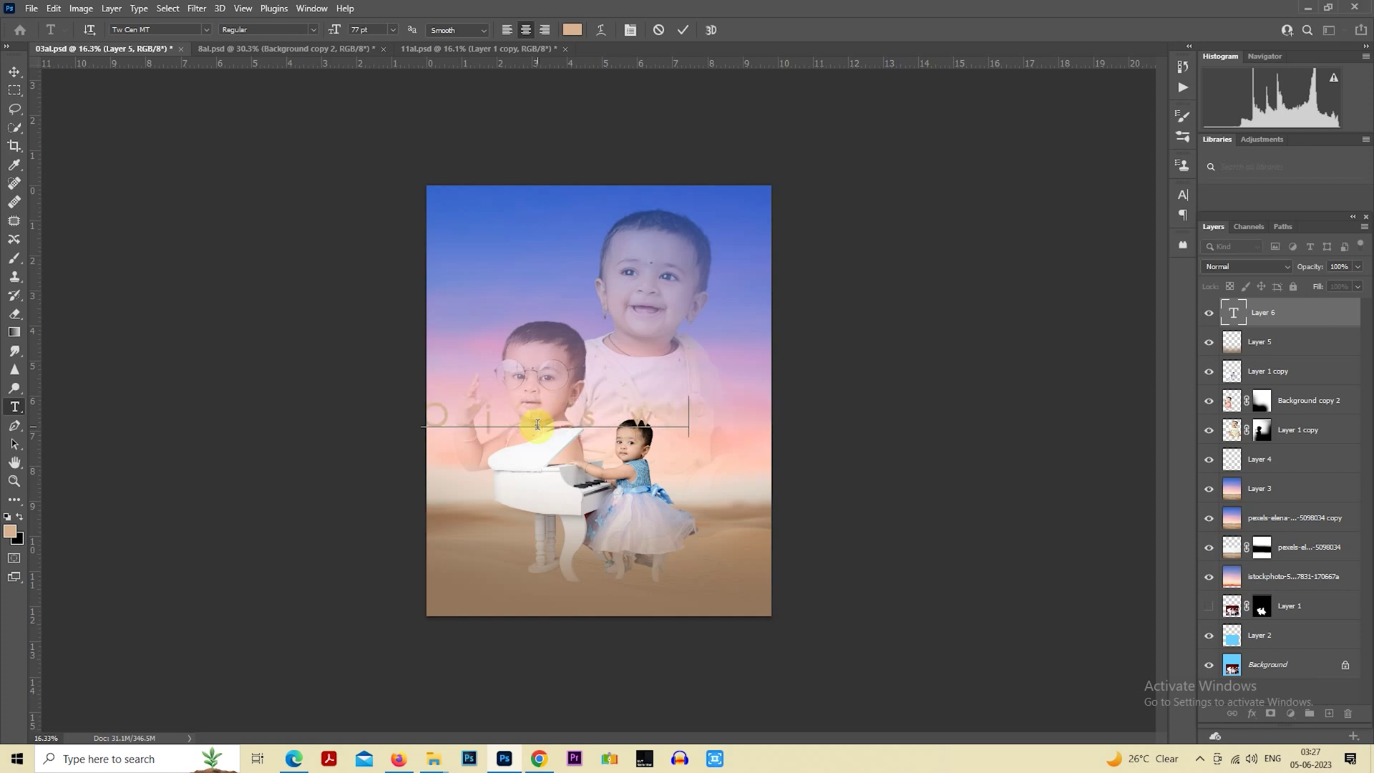
left_click(539, 758)
mouse_move(504, 759)
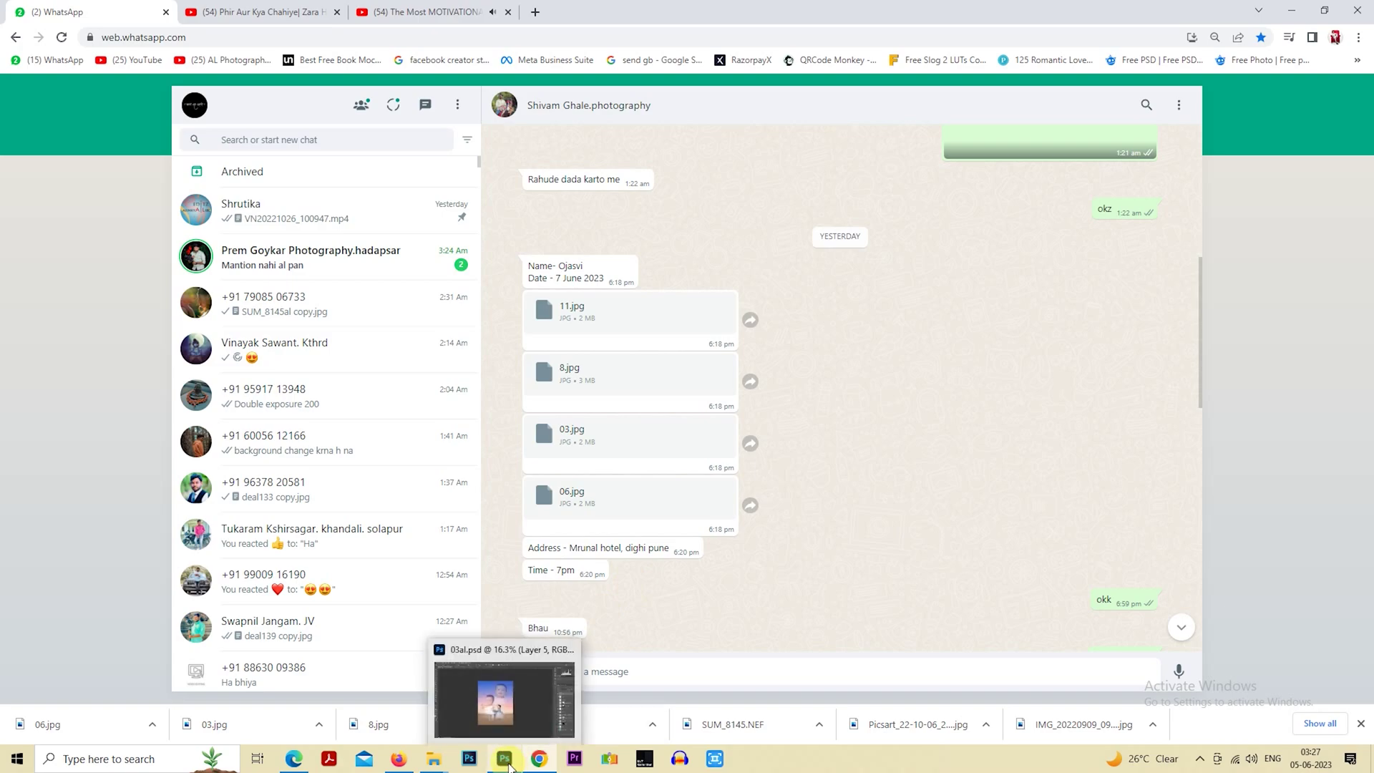
left_click(494, 705)
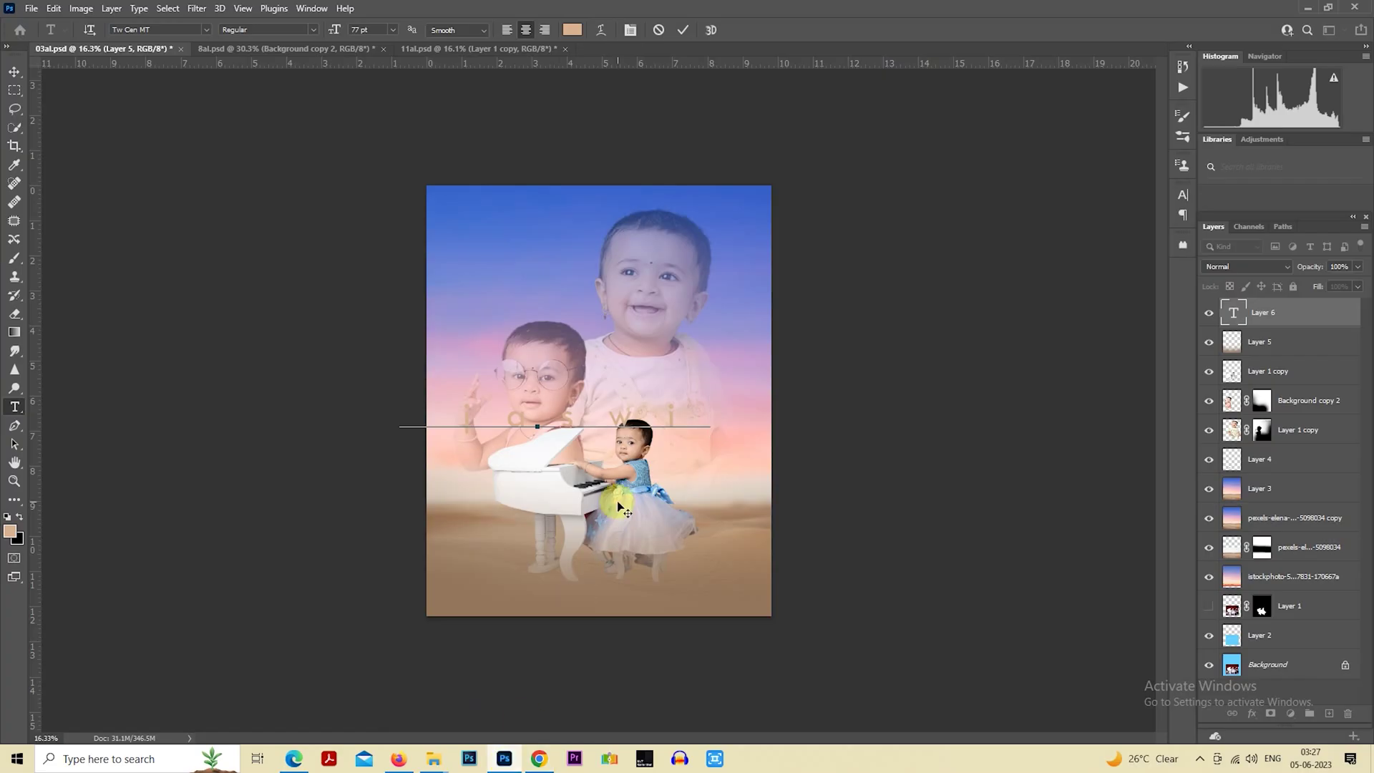
Set the name text's tracking to 0 and its colour to white.
double_click(1232, 318)
left_click(630, 29)
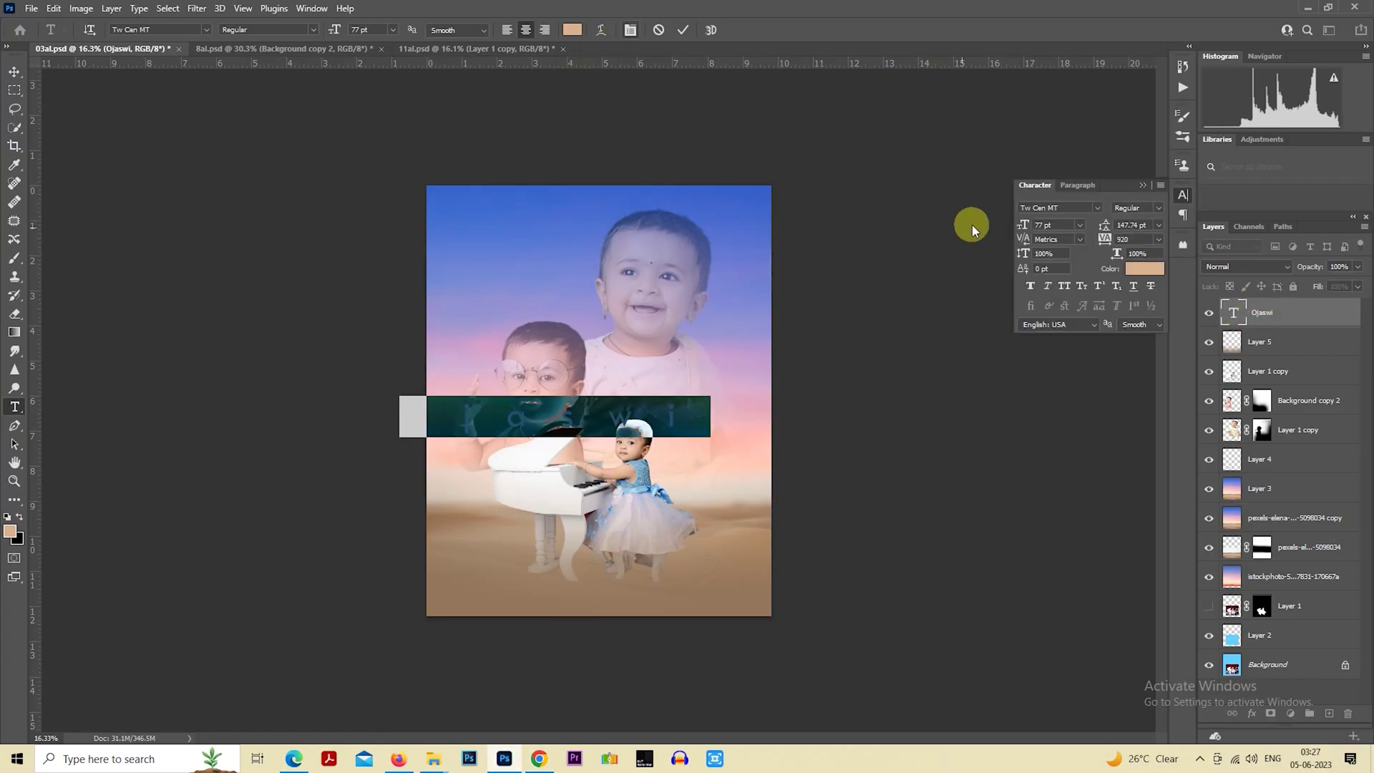
left_click(1158, 238)
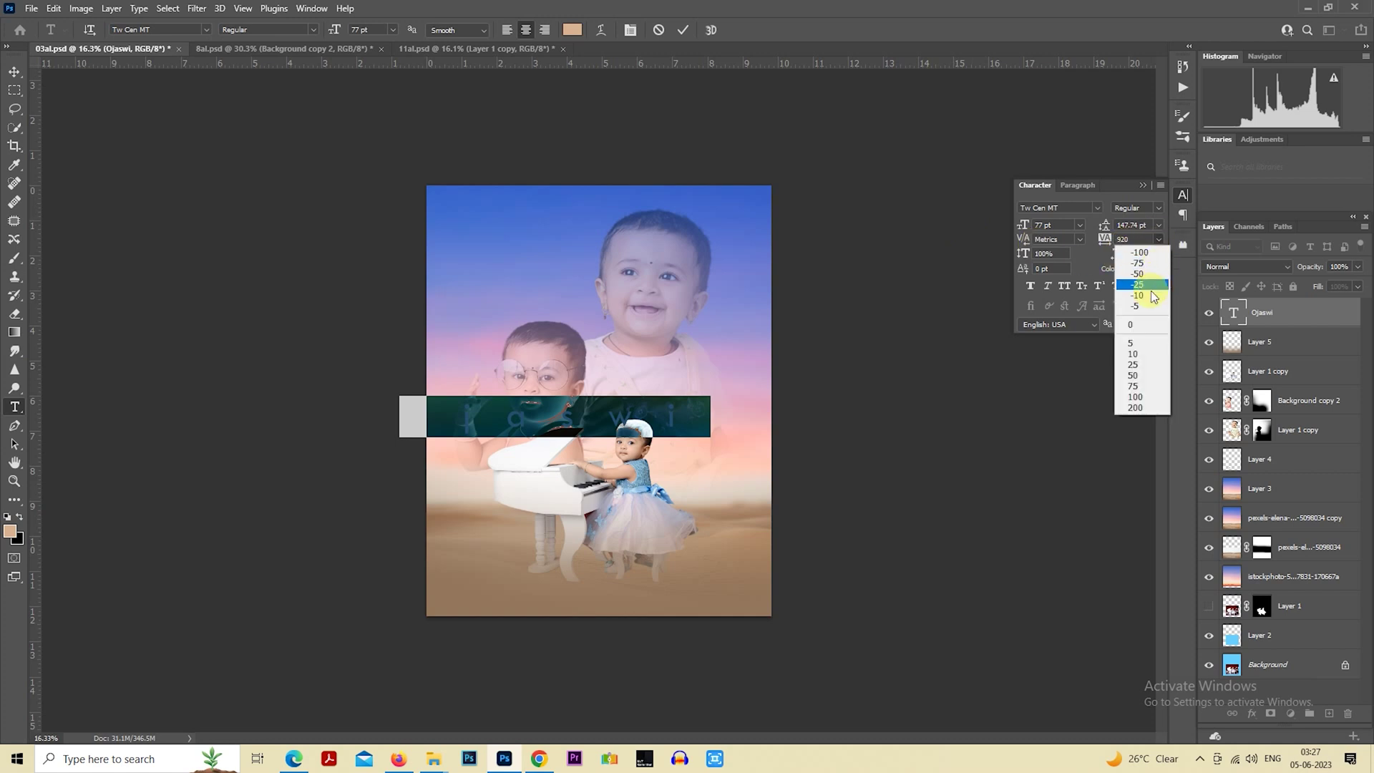
left_click(1145, 323)
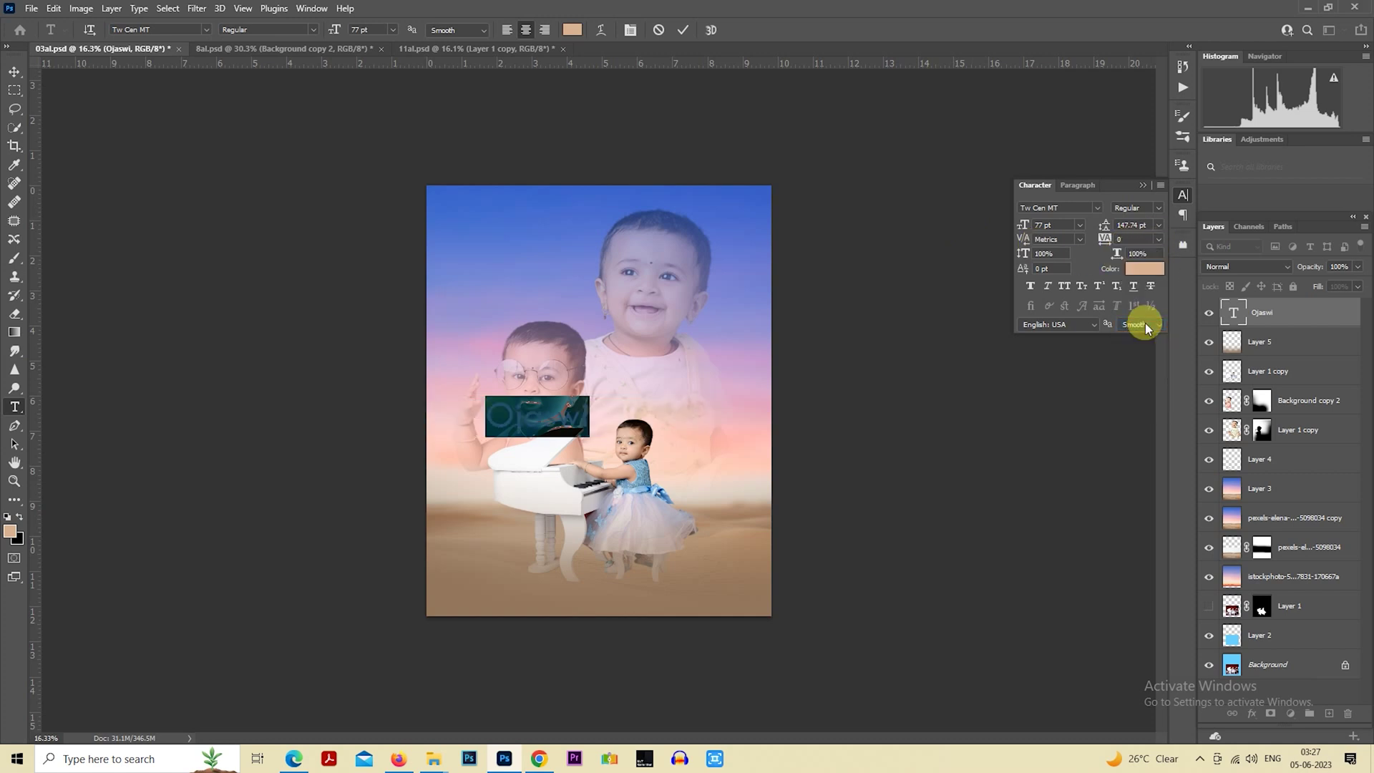
left_click(573, 29)
left_click_drag(880, 148, 844, 103)
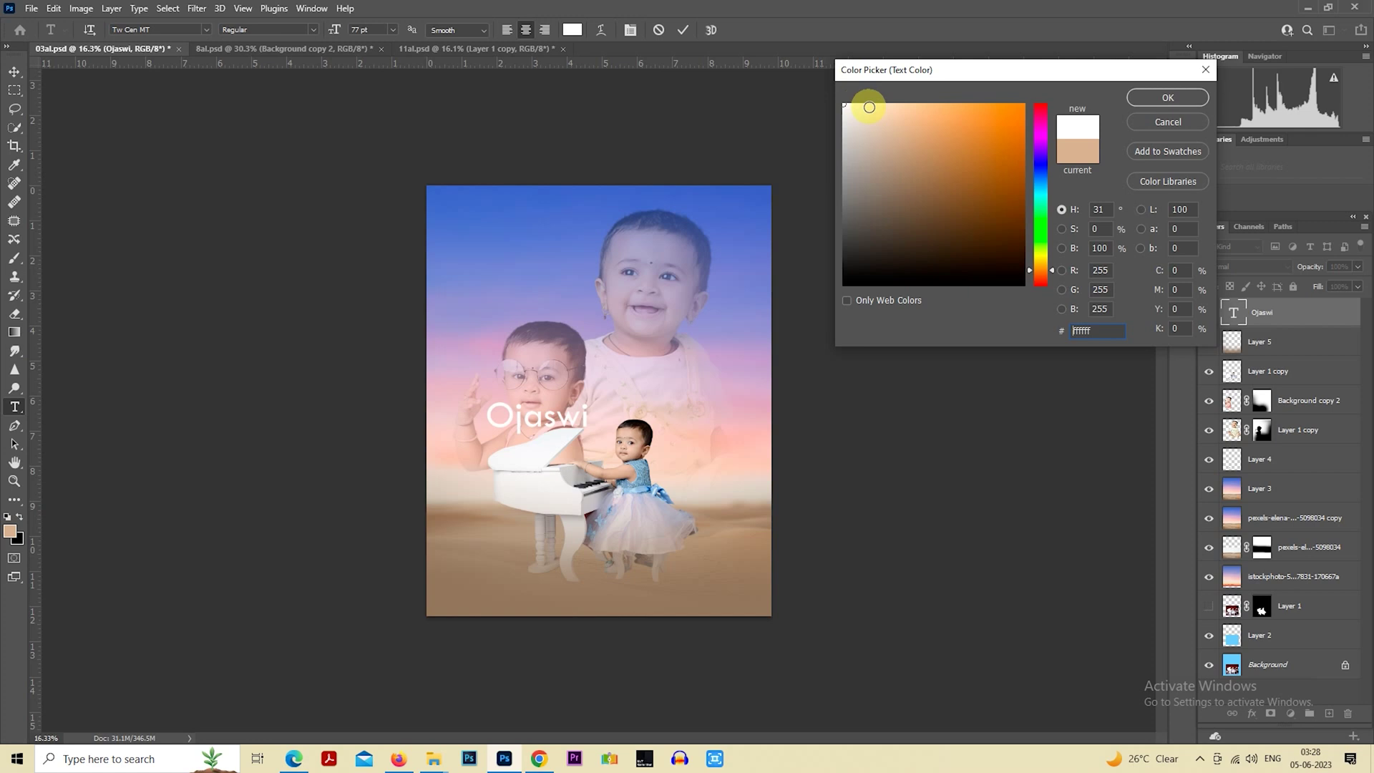
left_click(1139, 106)
left_click(1144, 186)
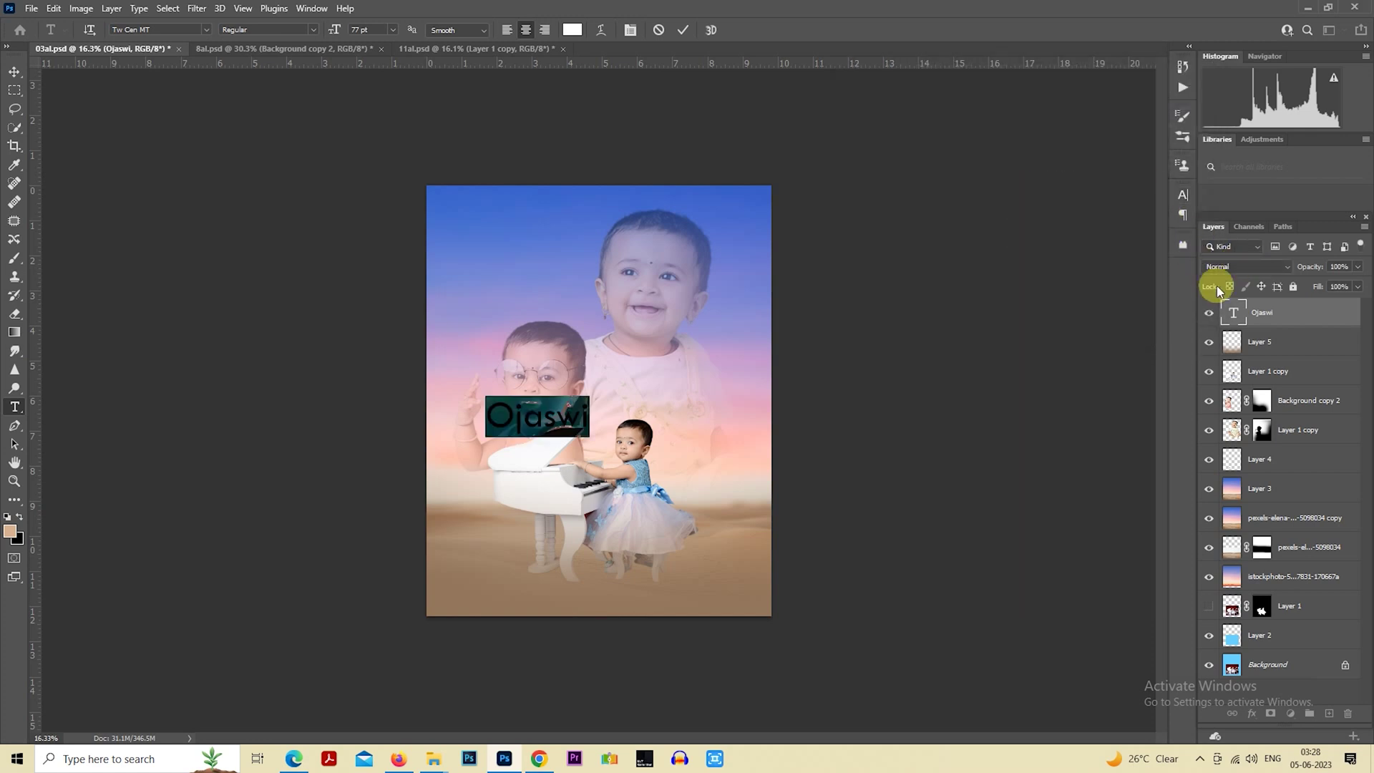
Correct the spelling to Ojasvi, enlarge the name, and move it onto the sand.
double_click(567, 421)
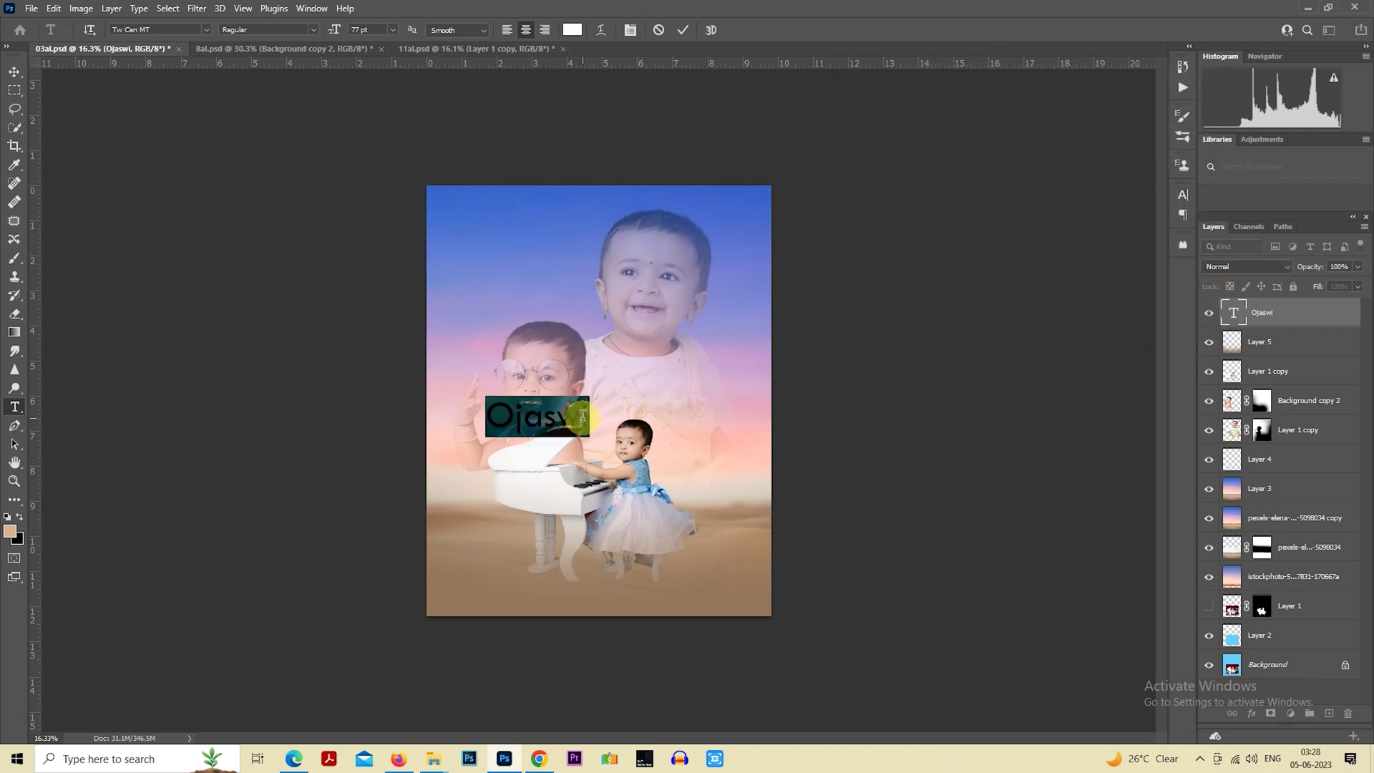
left_click(583, 416)
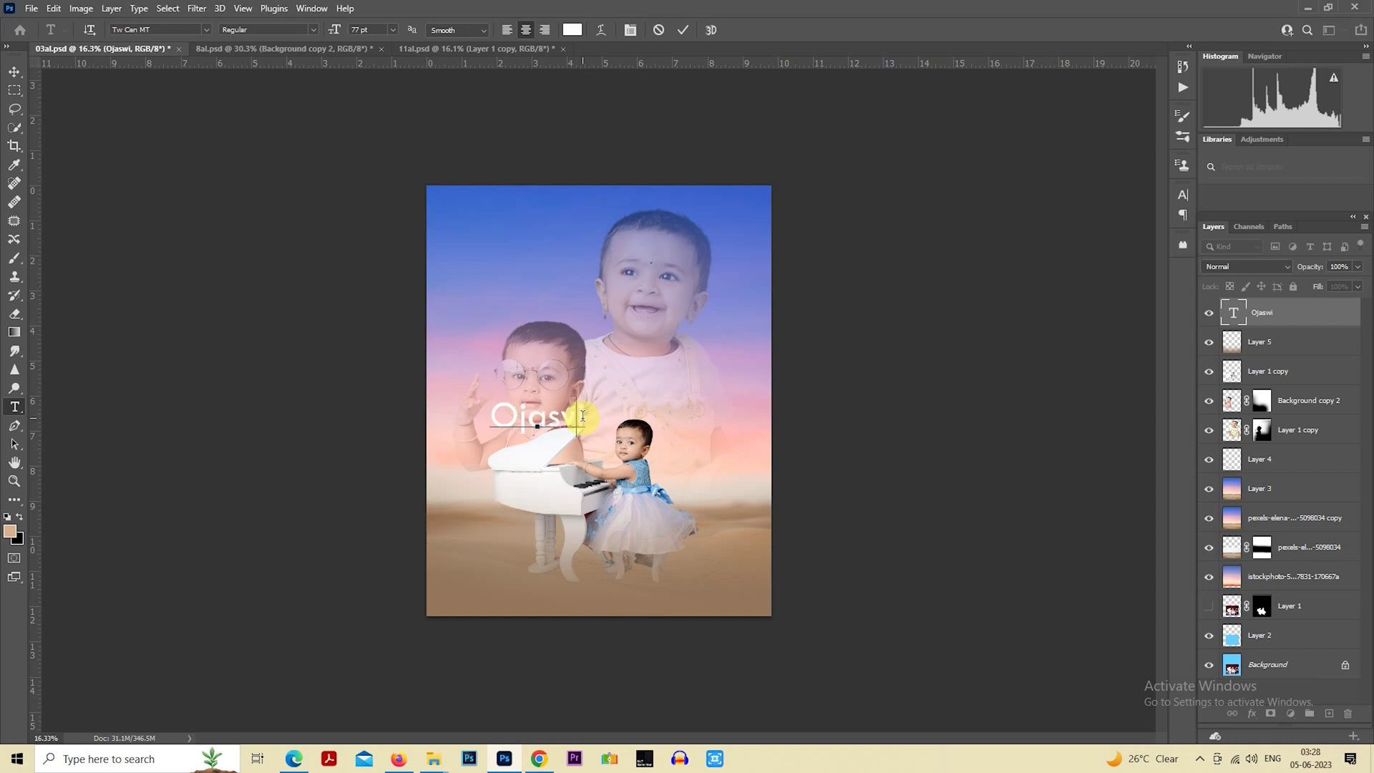
left_click(12, 90)
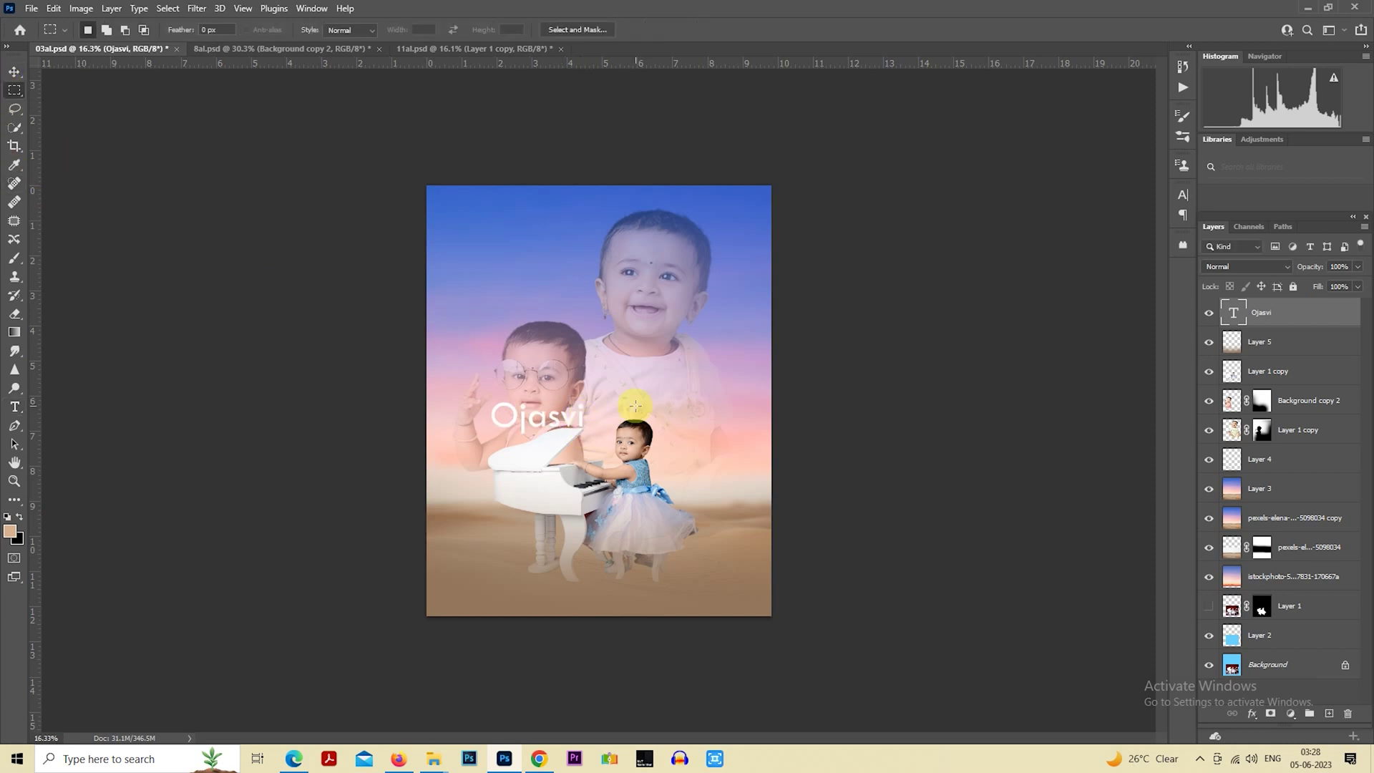
right_click(581, 374)
left_click(644, 484)
left_click_drag(681, 500, 712, 521)
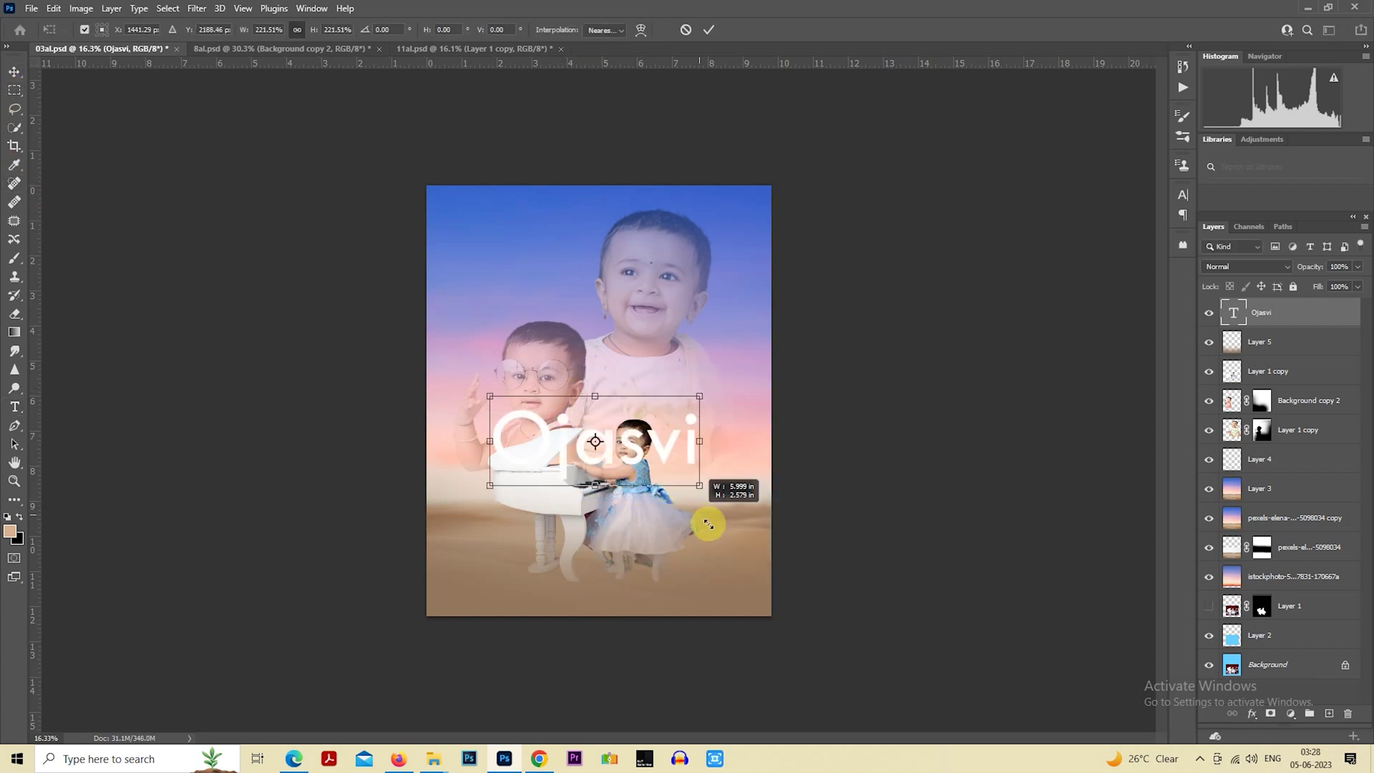
key("Return")
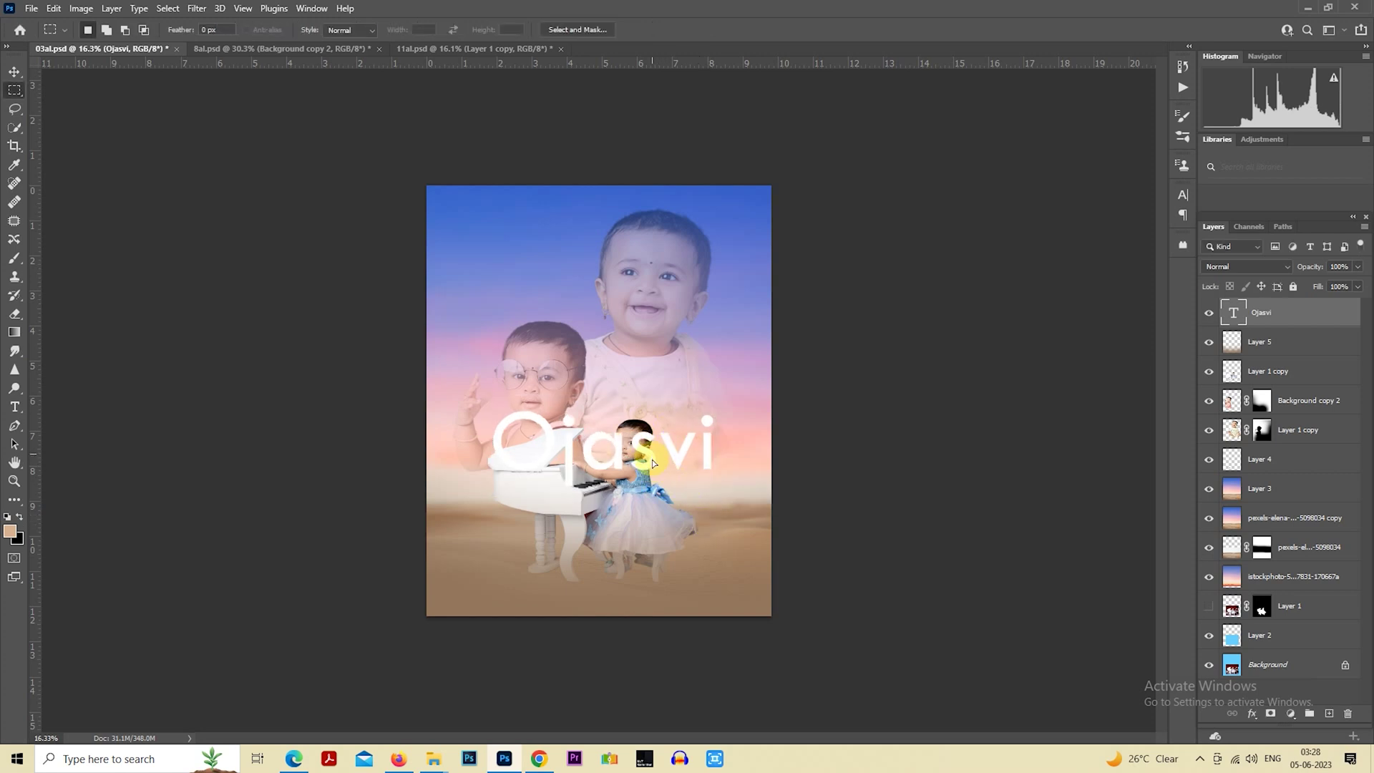
left_click_drag(651, 463, 648, 569)
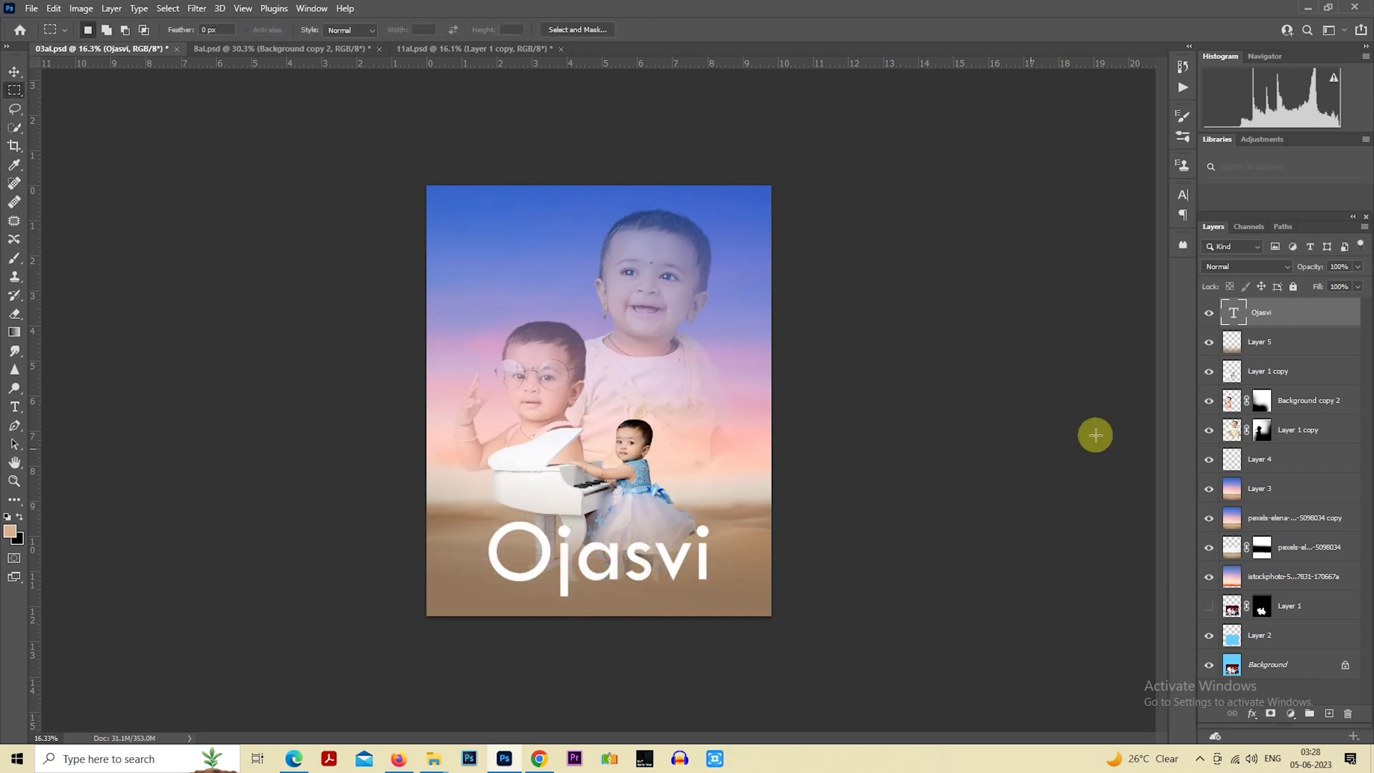
double_click(1232, 313)
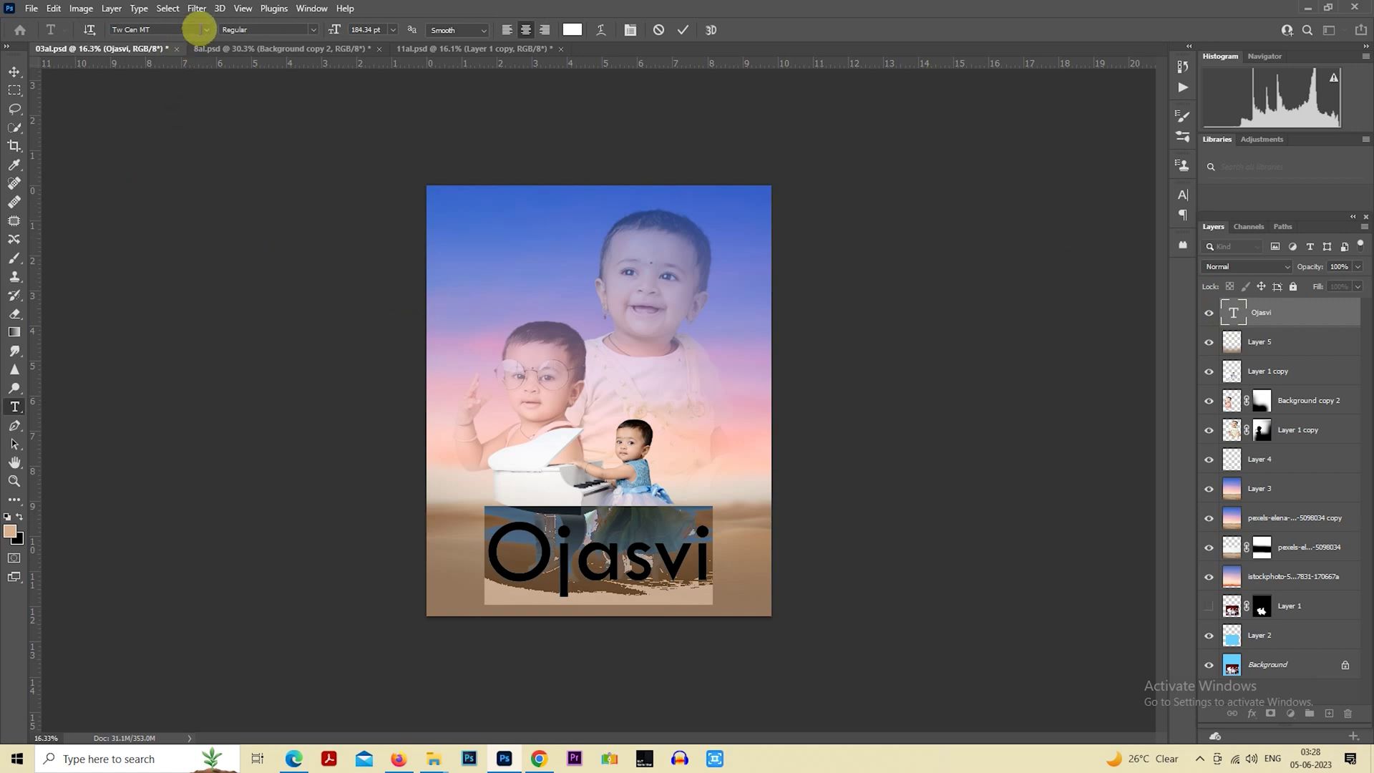
Set the OJASVI name in the Barchella Drumal font.
left_click(205, 29)
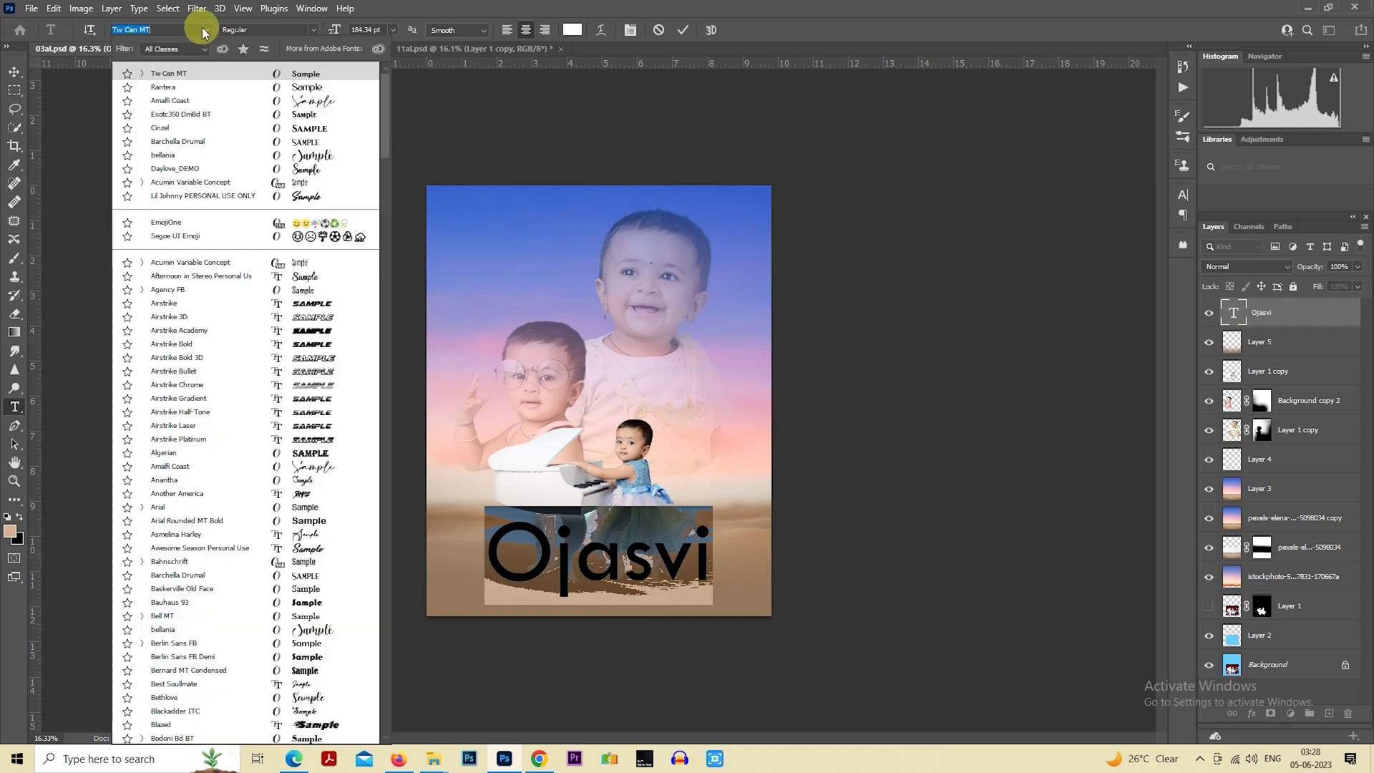
left_click(316, 145)
left_click(15, 90)
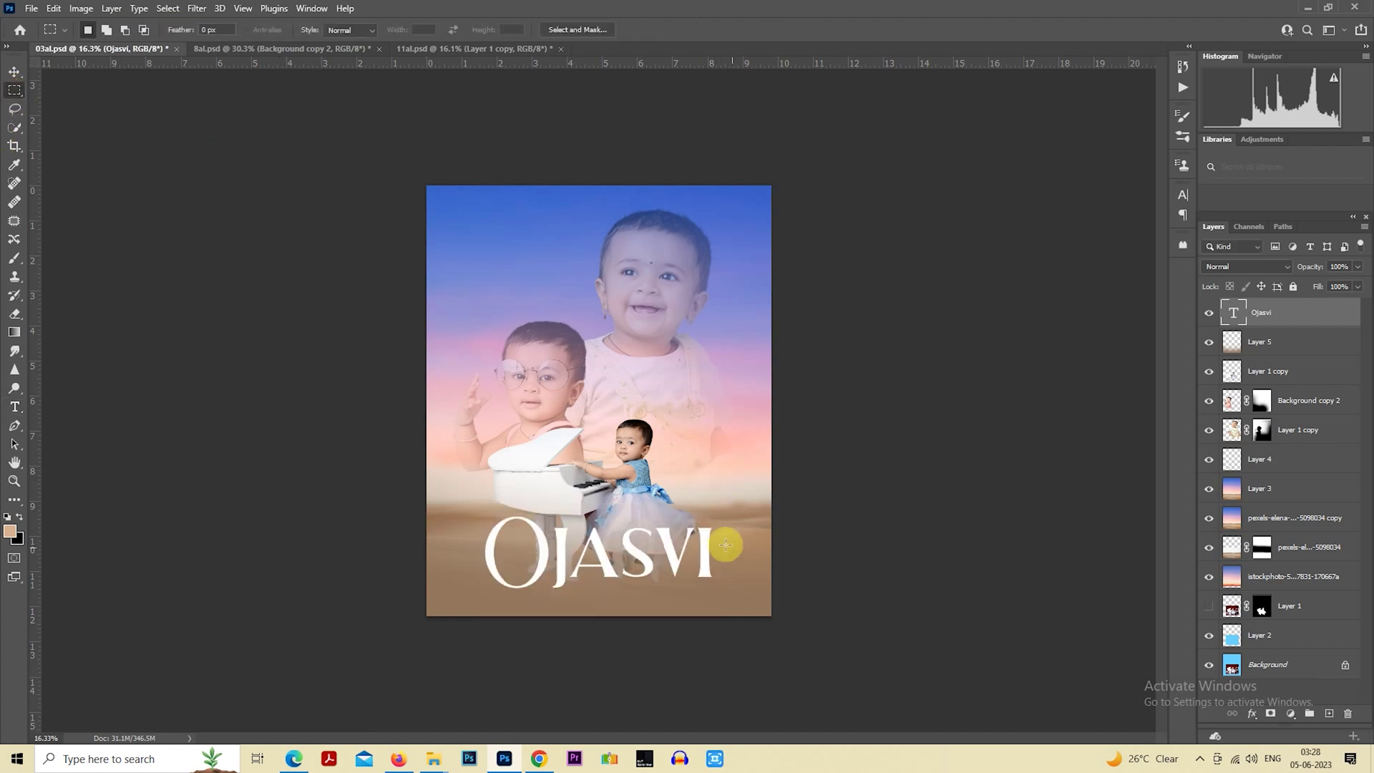
key("ctrl+0")
left_click_drag(721, 540, 734, 353)
Scale the name up to about 109% and nudge it into place.
right_click(613, 392)
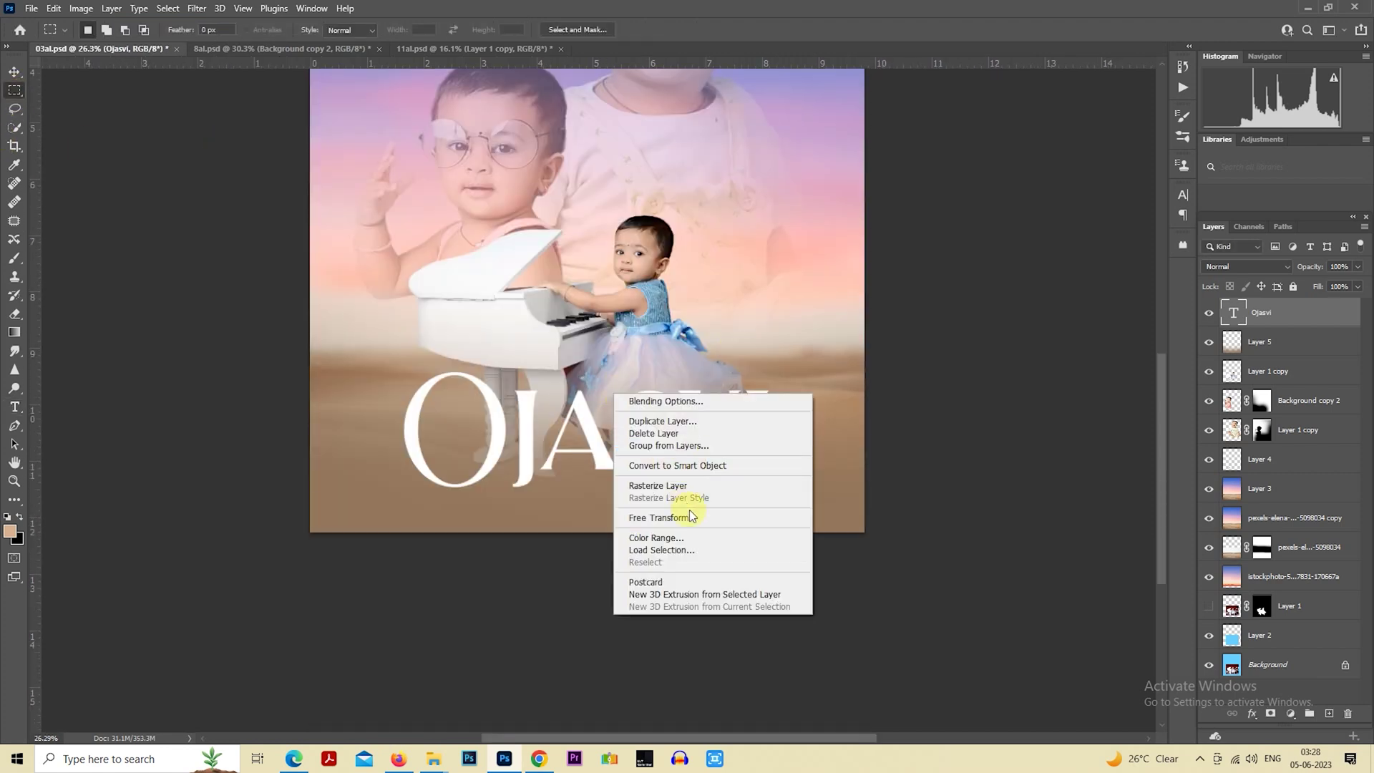
left_click(689, 509)
left_click_drag(681, 435, 681, 442)
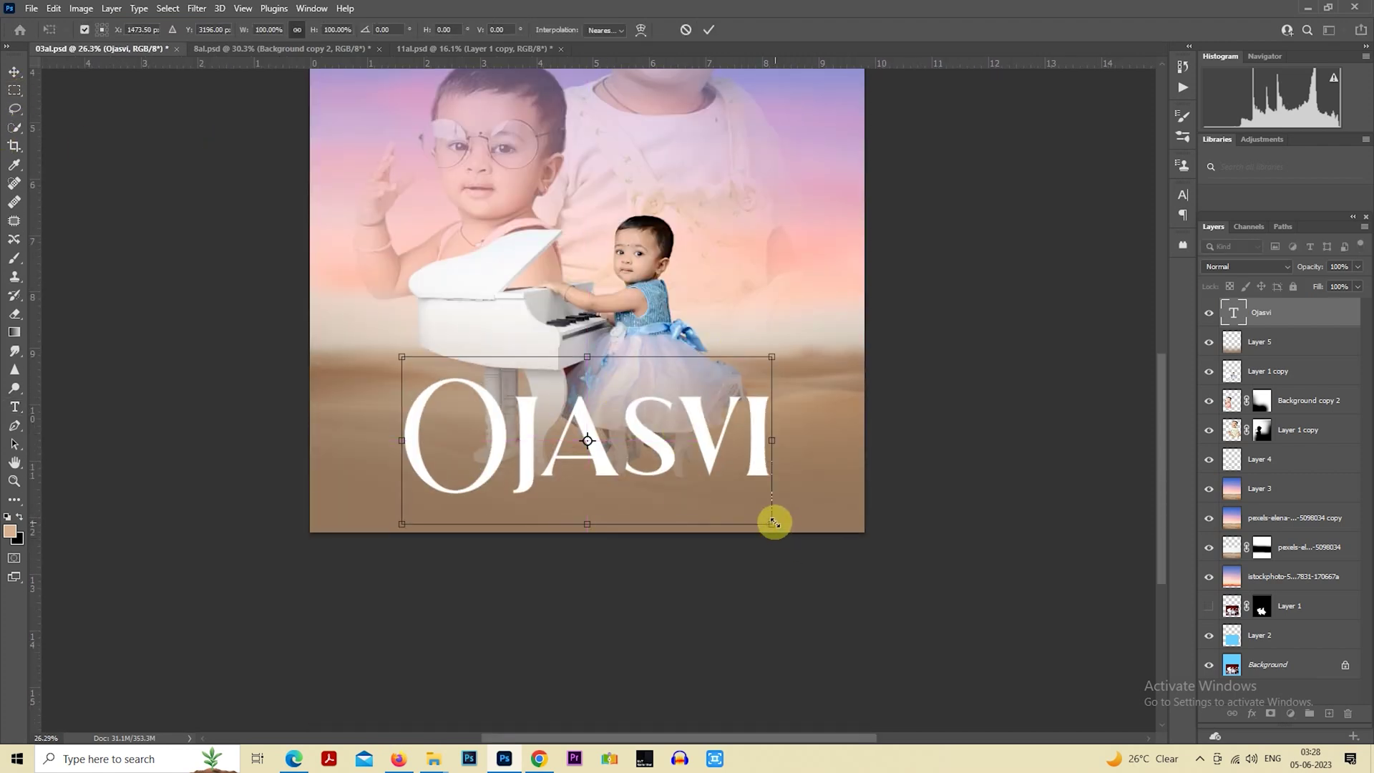
left_click_drag(772, 523, 788, 531)
left_click_drag(744, 453, 745, 449)
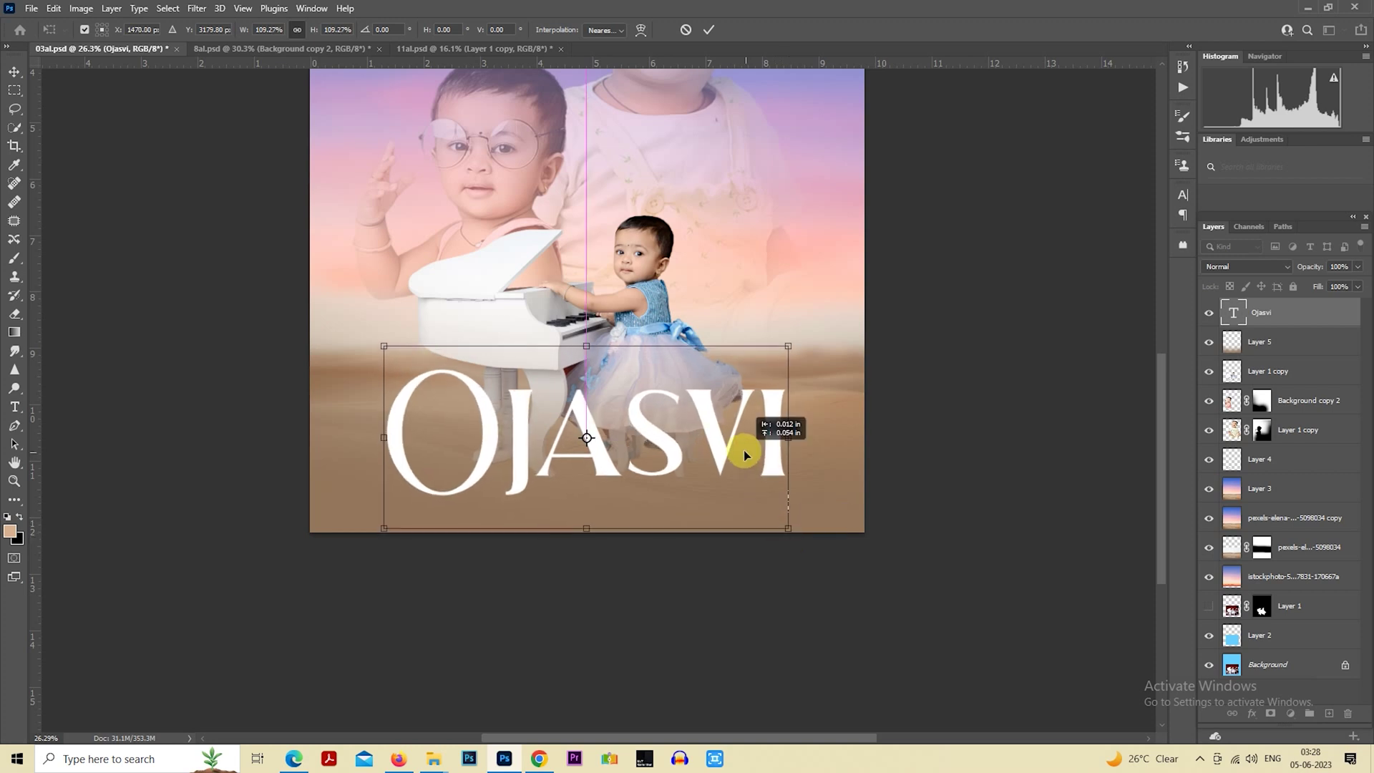
key("Return")
Add an Inner Bevel to the name with a 135° lighting angle.
key("m")
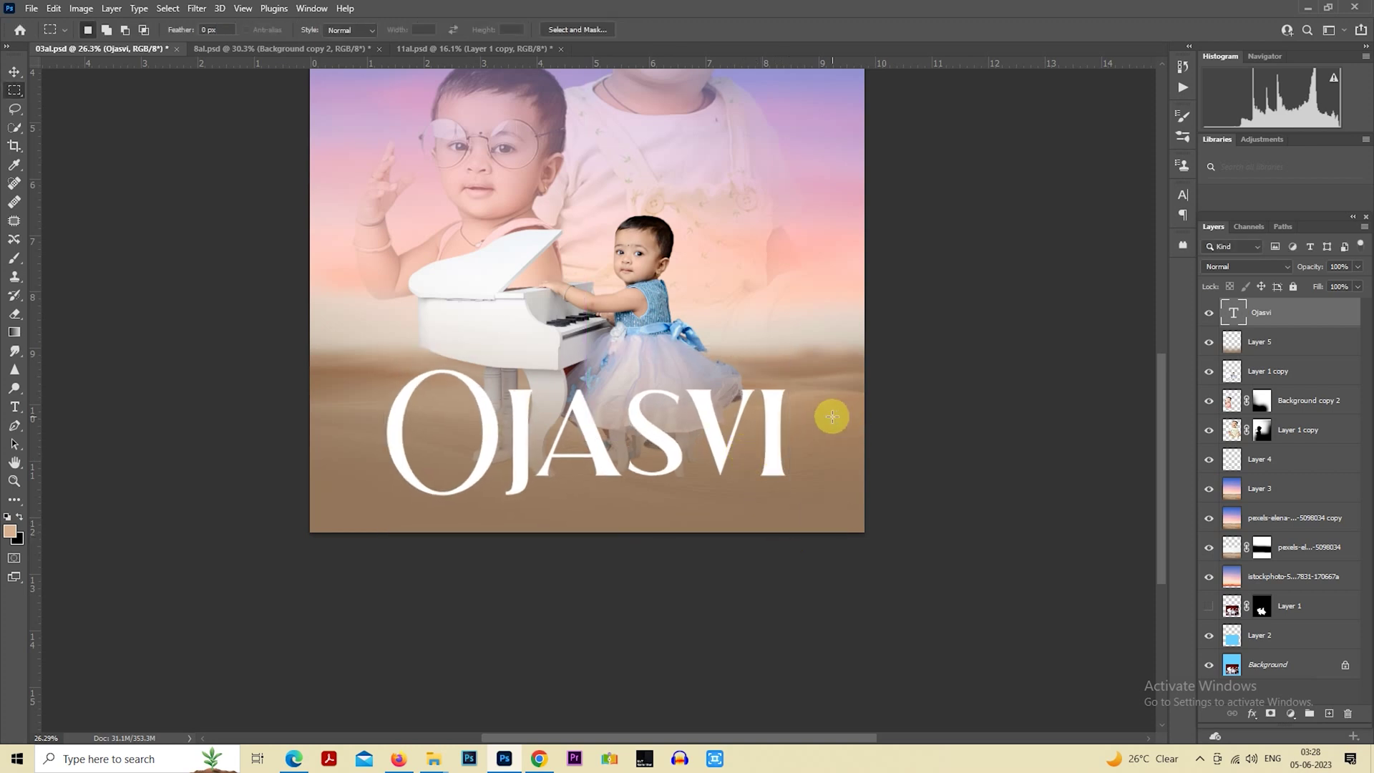
right_click(1258, 318)
left_click(1157, 114)
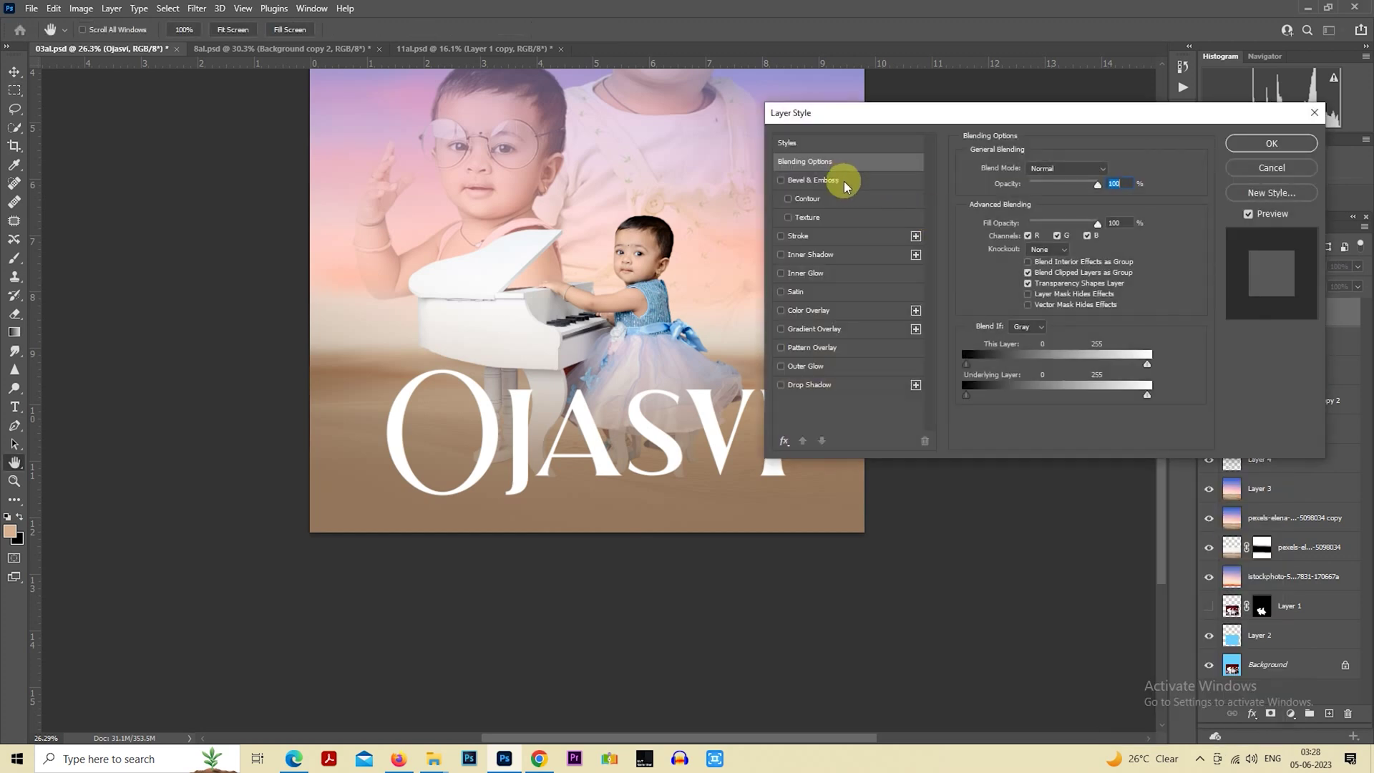
left_click(843, 183)
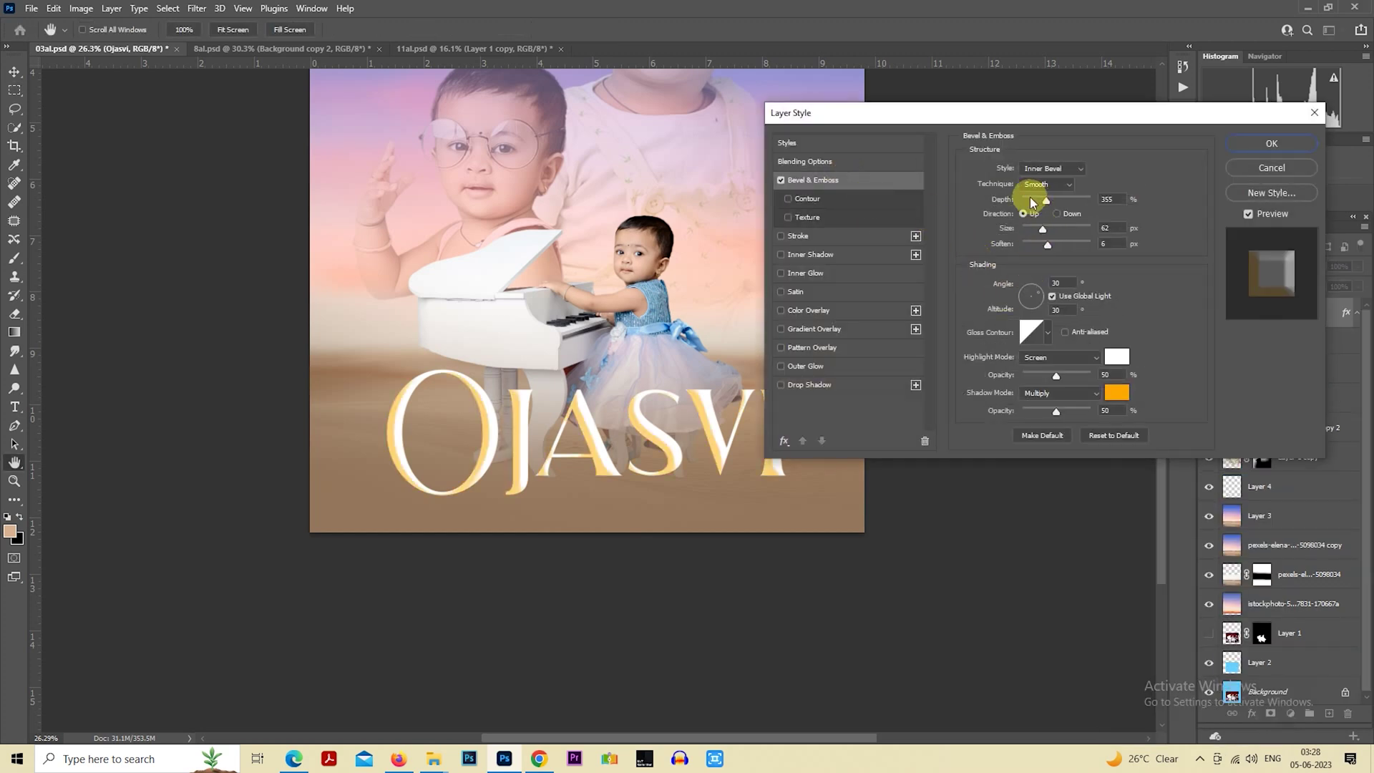
left_click(1058, 215)
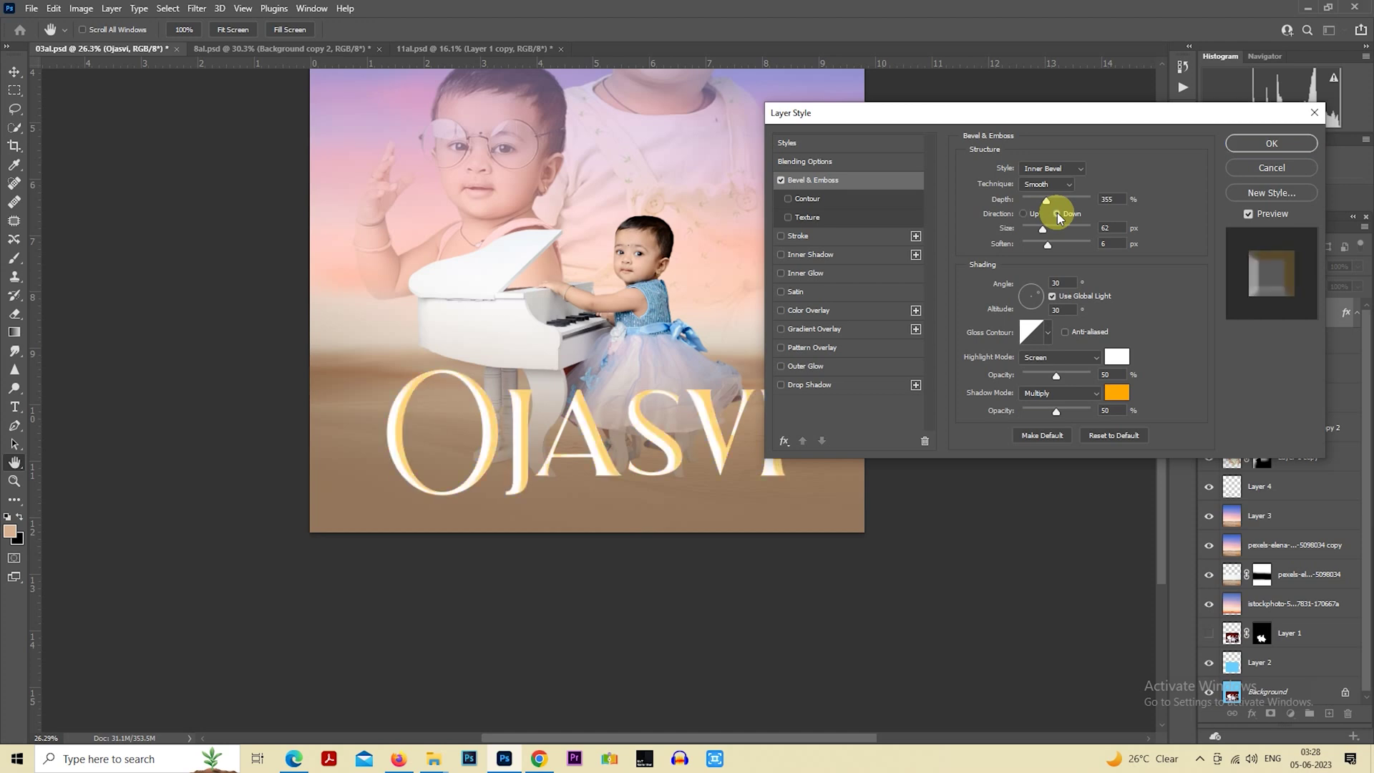
left_click(1025, 290)
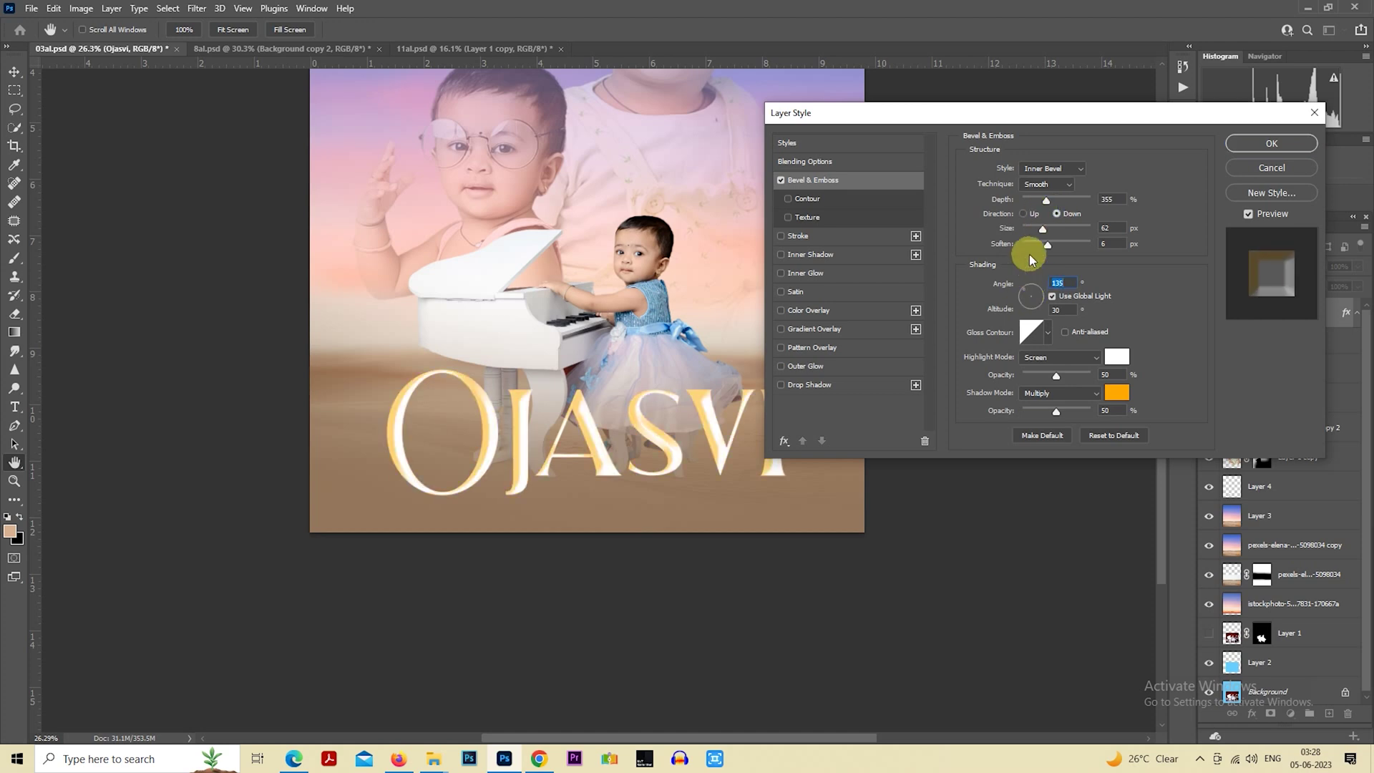
left_click(1024, 214)
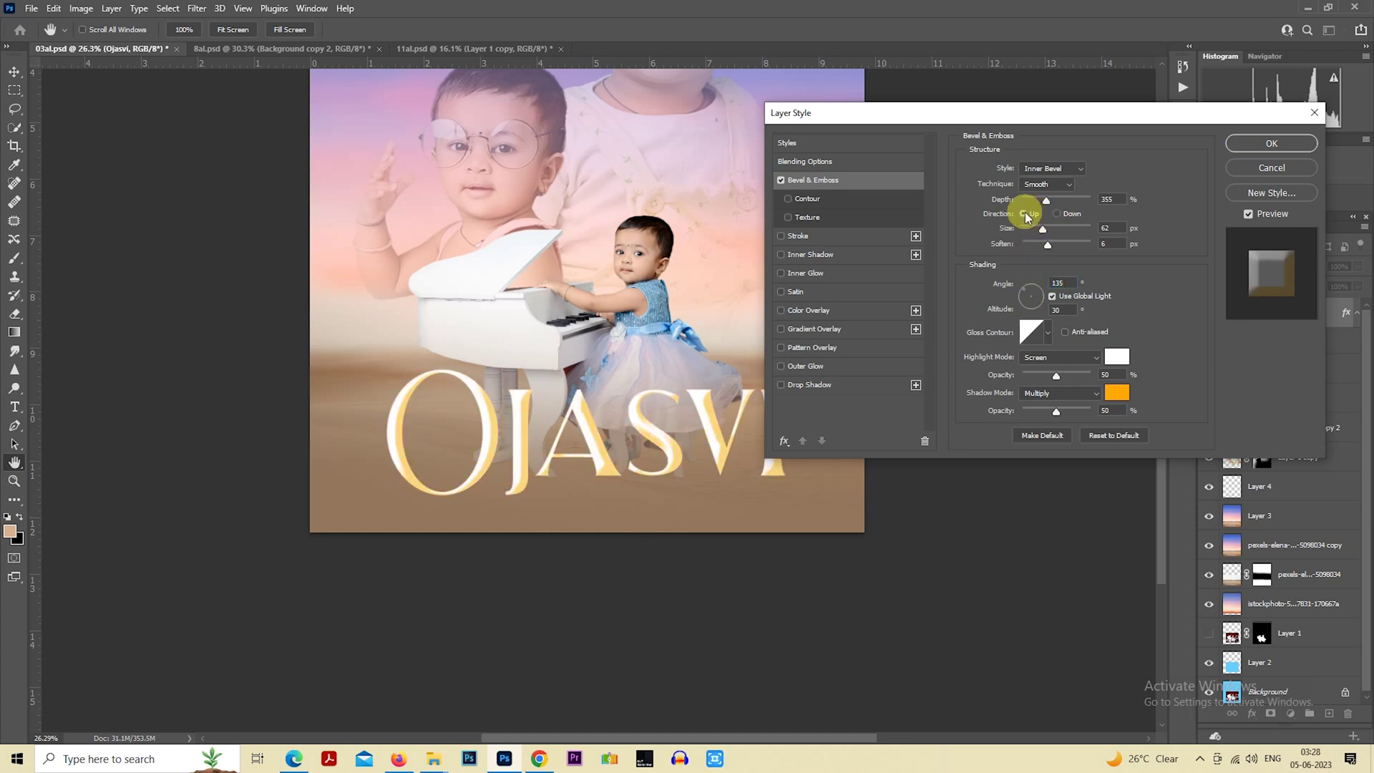
Make the bevel shallower with lighter shadow shading, add a Drop Shadow, and apply.
mouse_move(1043, 228)
left_mouse_down()
mouse_move(1031, 247)
mouse_move(1054, 228)
mouse_move(1029, 203)
mouse_move(1040, 206)
left_mouse_up()
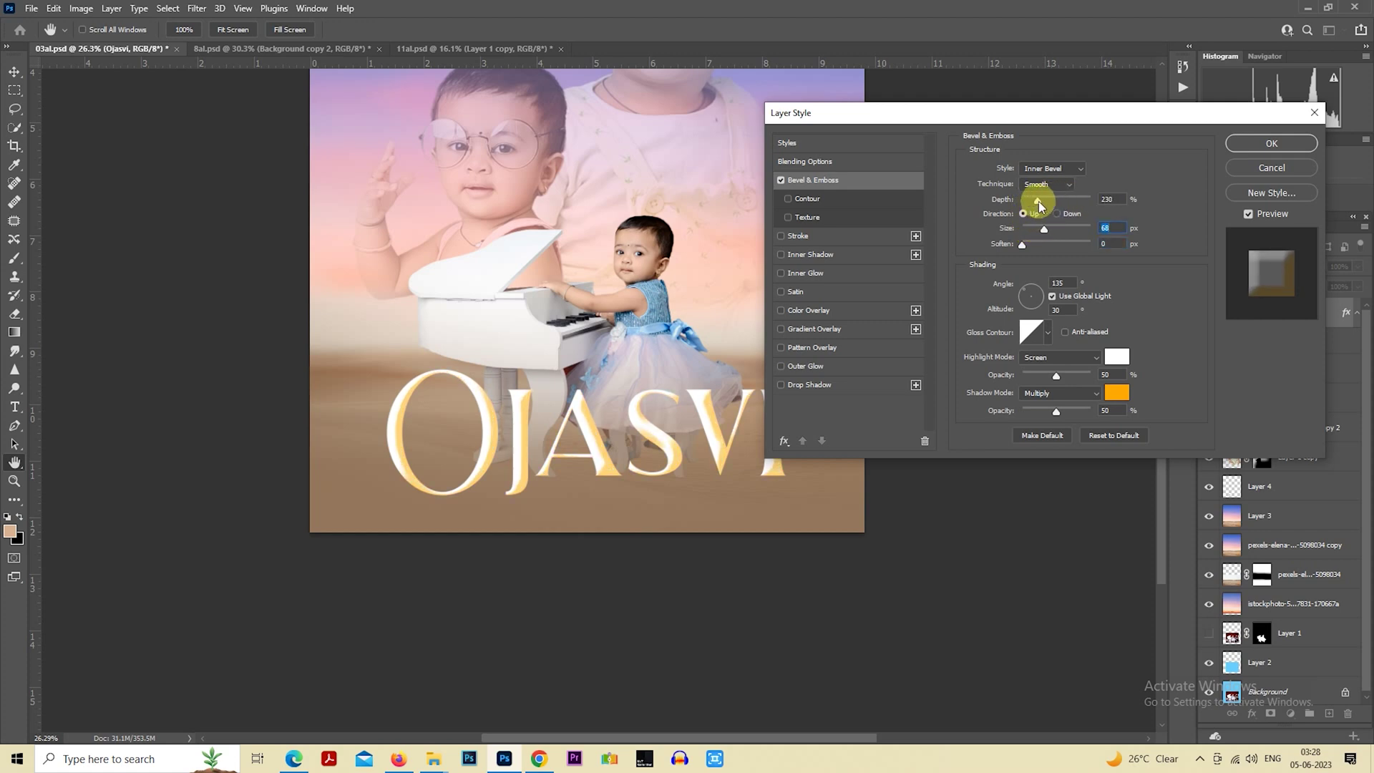
left_click_drag(1056, 411, 1052, 411)
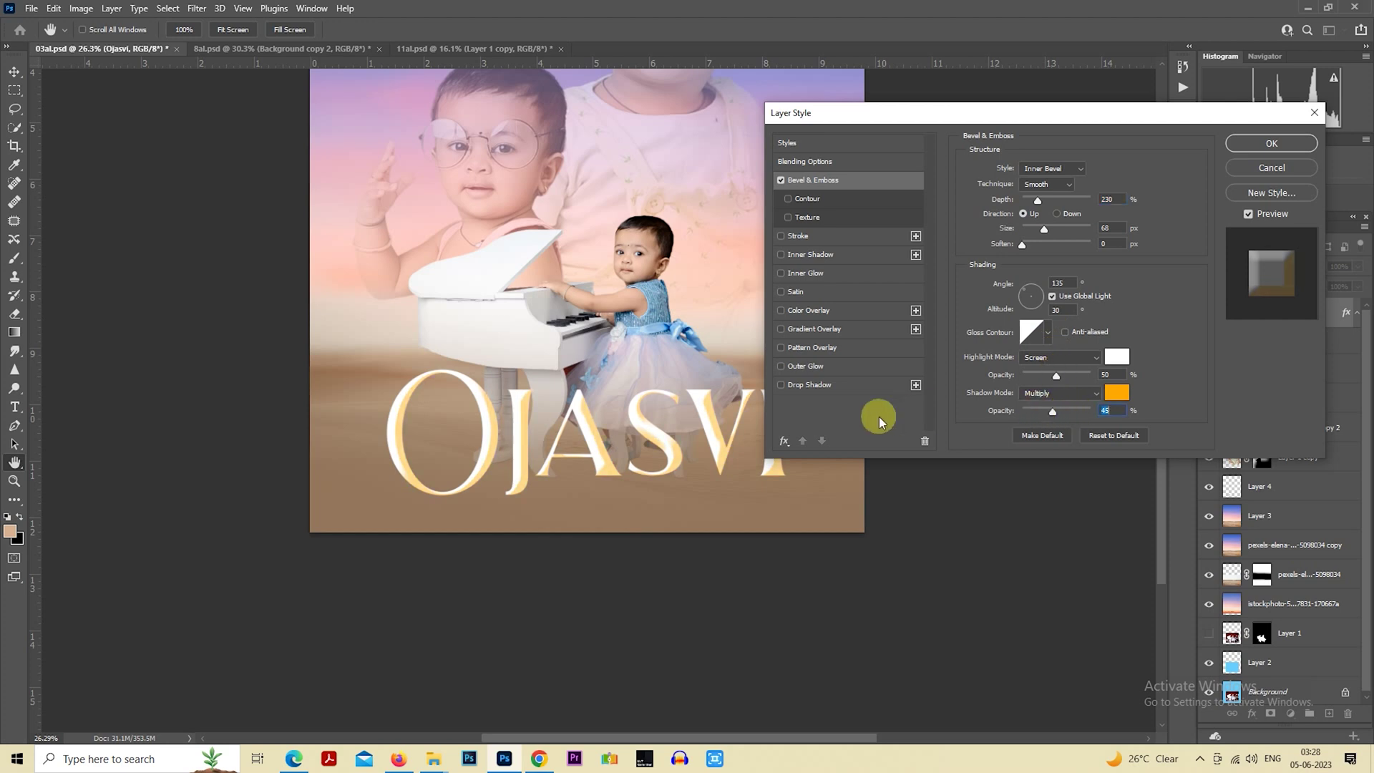
left_click(830, 391)
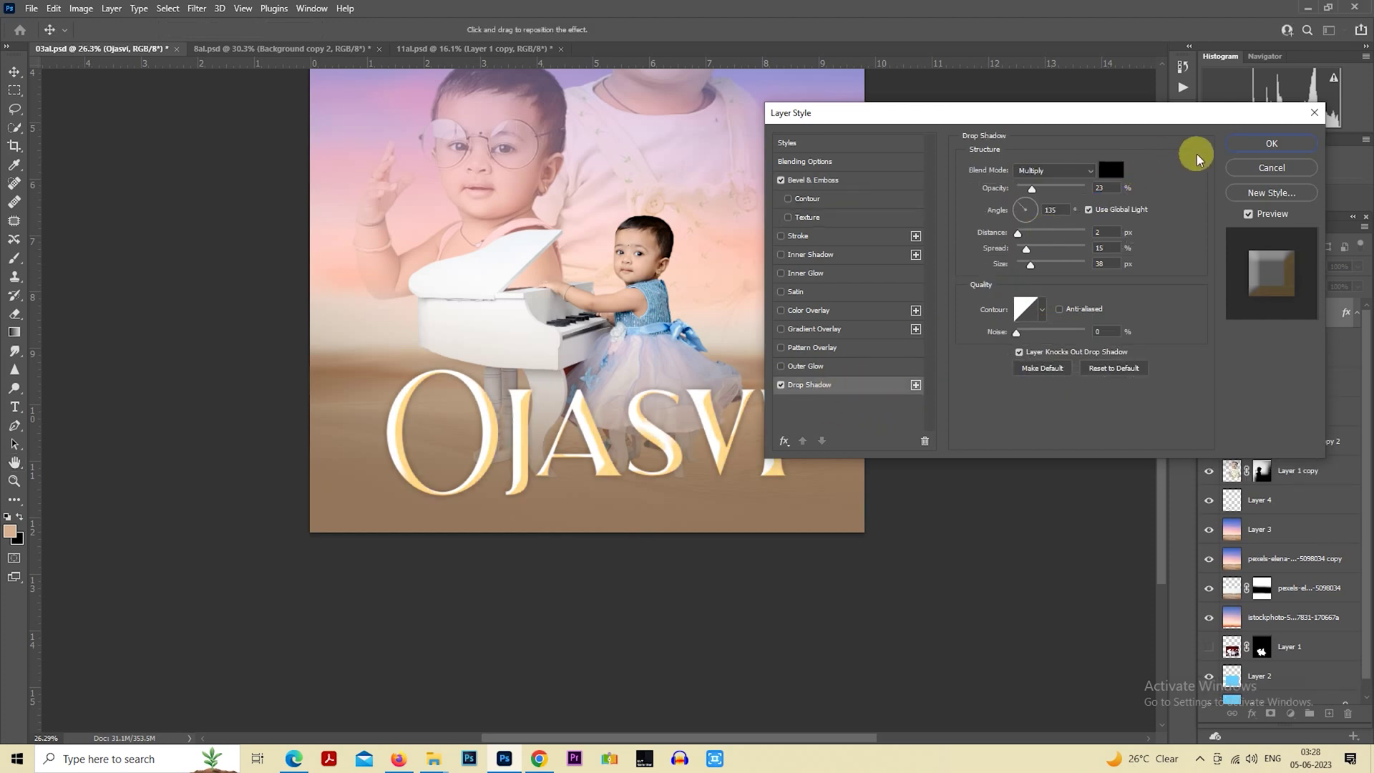
left_click(1271, 144)
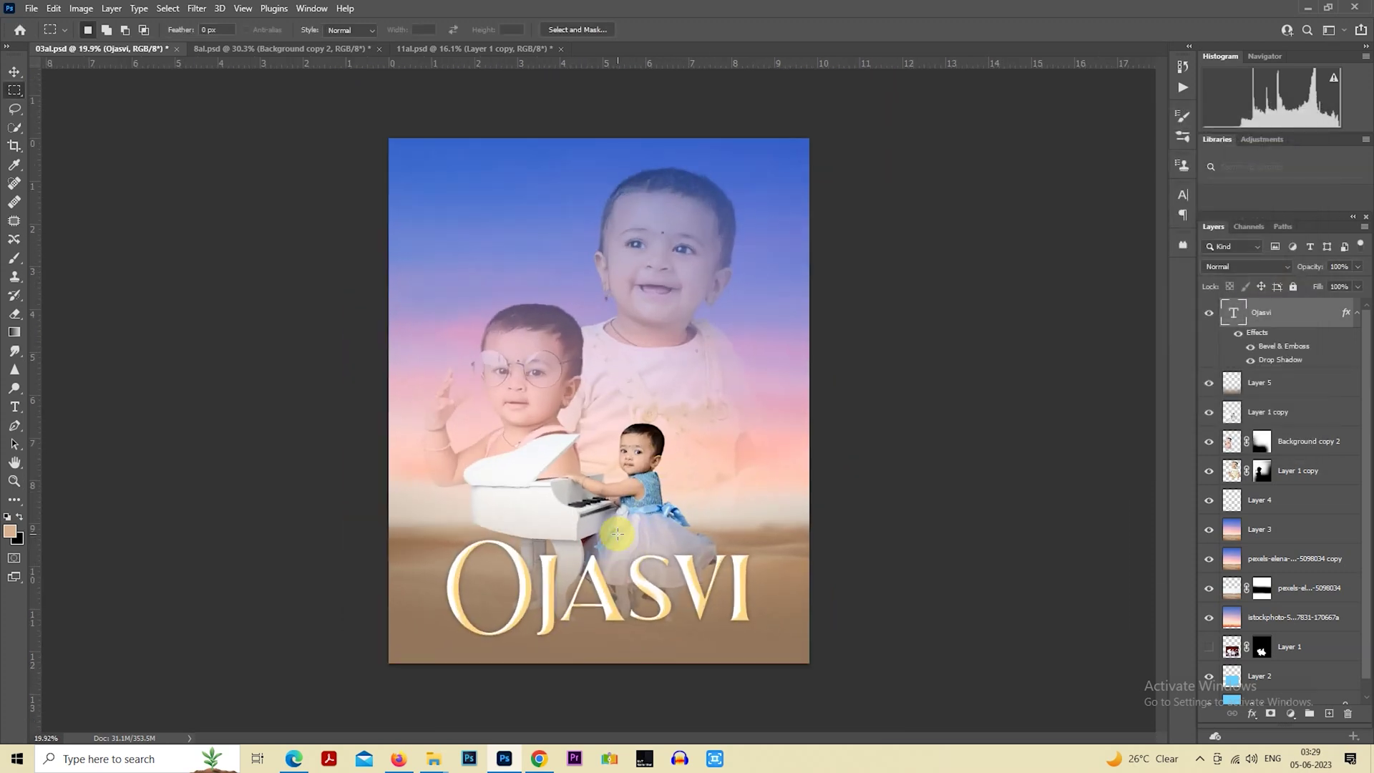
Resize the OJASVI name to about 80% and nudge it slightly right and down.
right_click(613, 508)
left_click(681, 630)
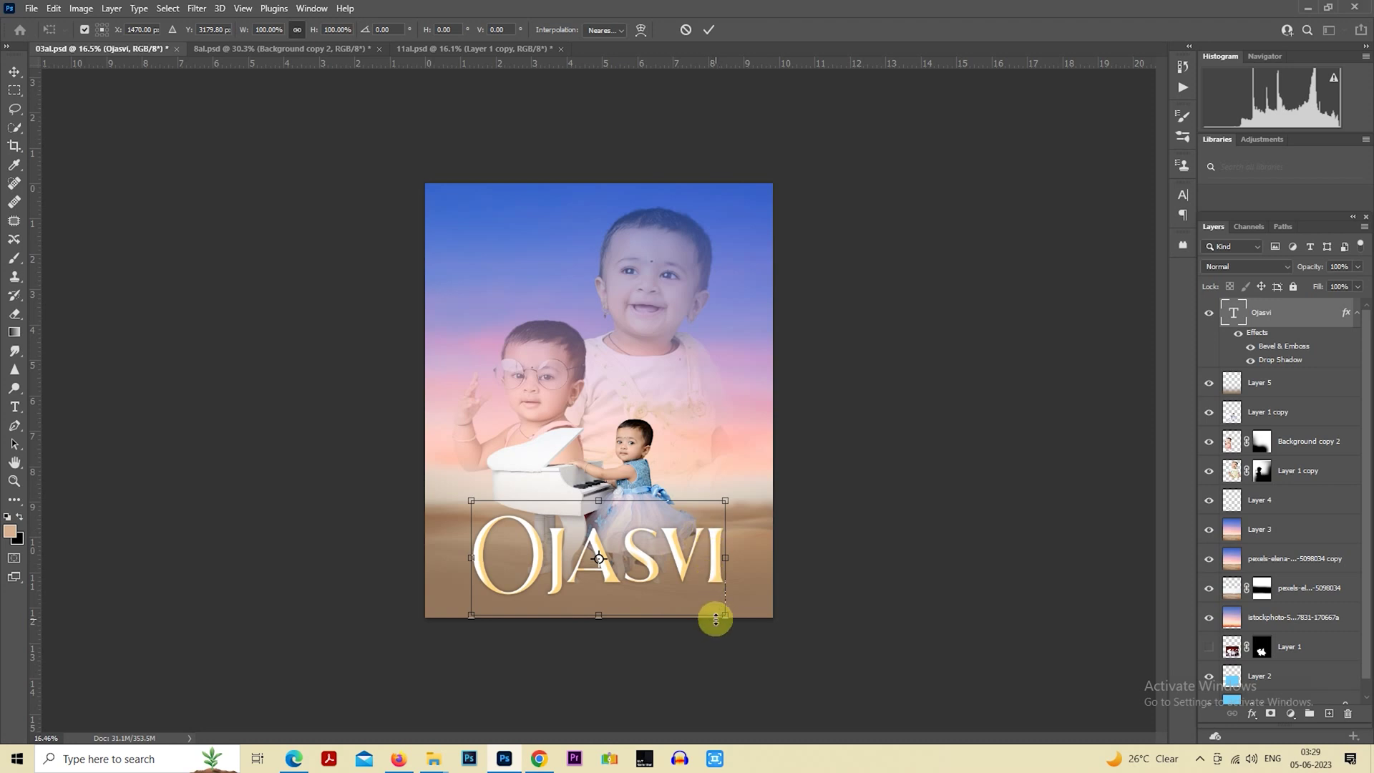
left_click_drag(722, 611, 699, 604)
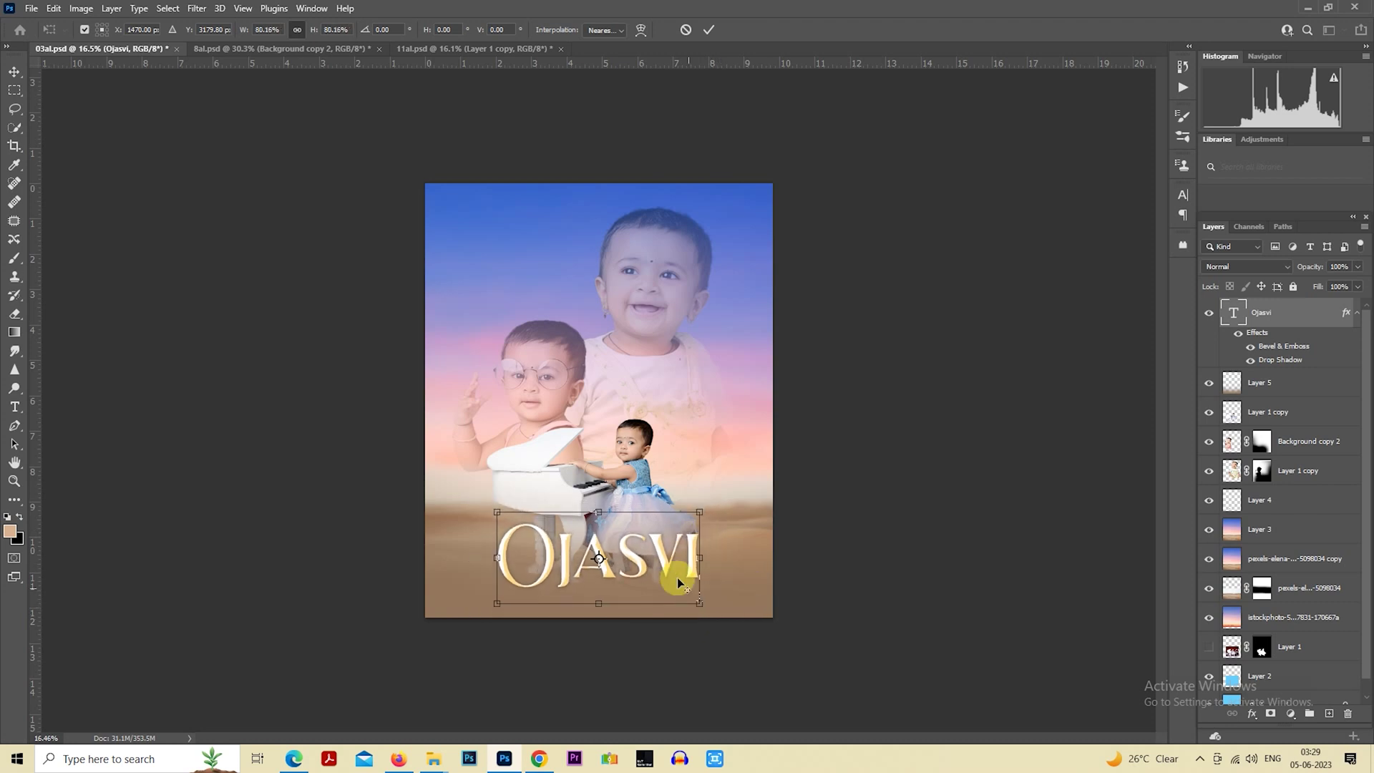
left_click_drag(700, 605, 700, 603)
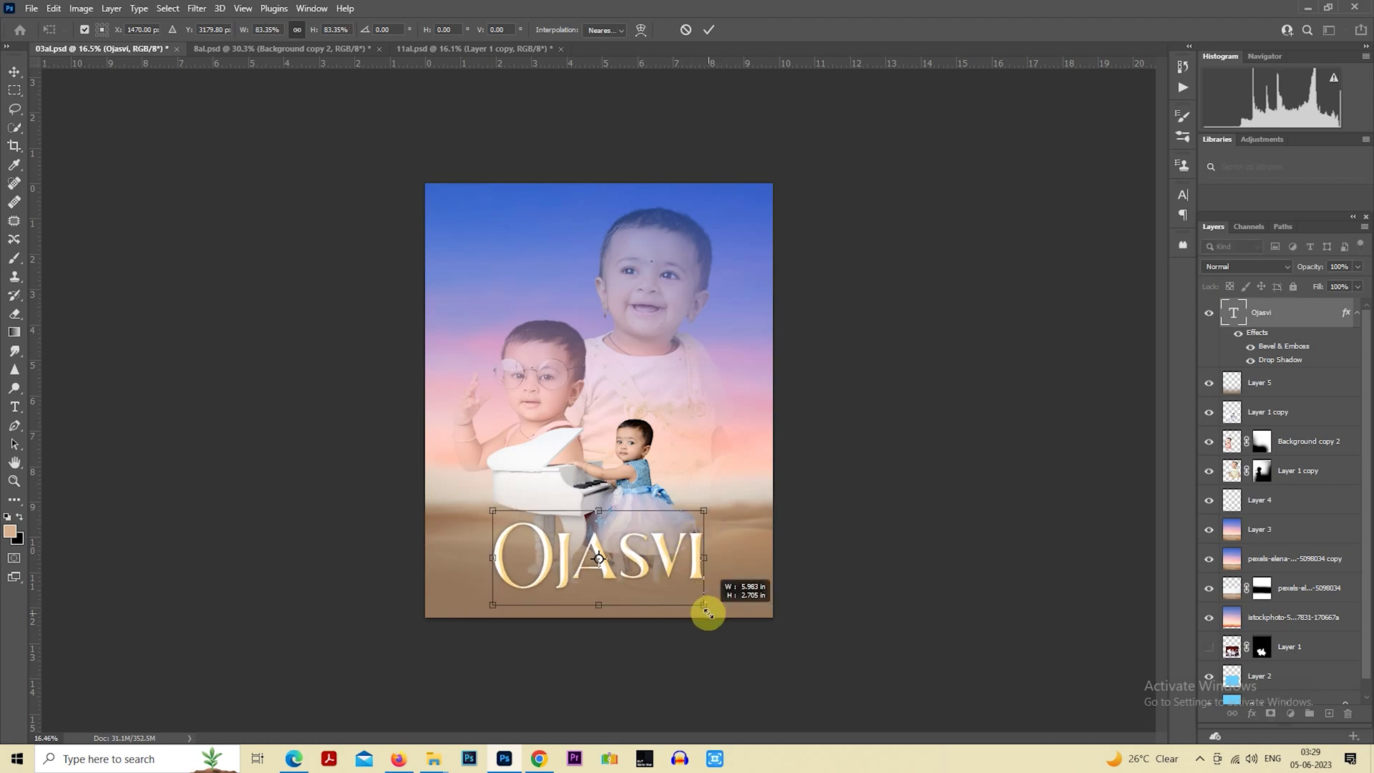
key("Return")
key("m")
key("ctrl+0")
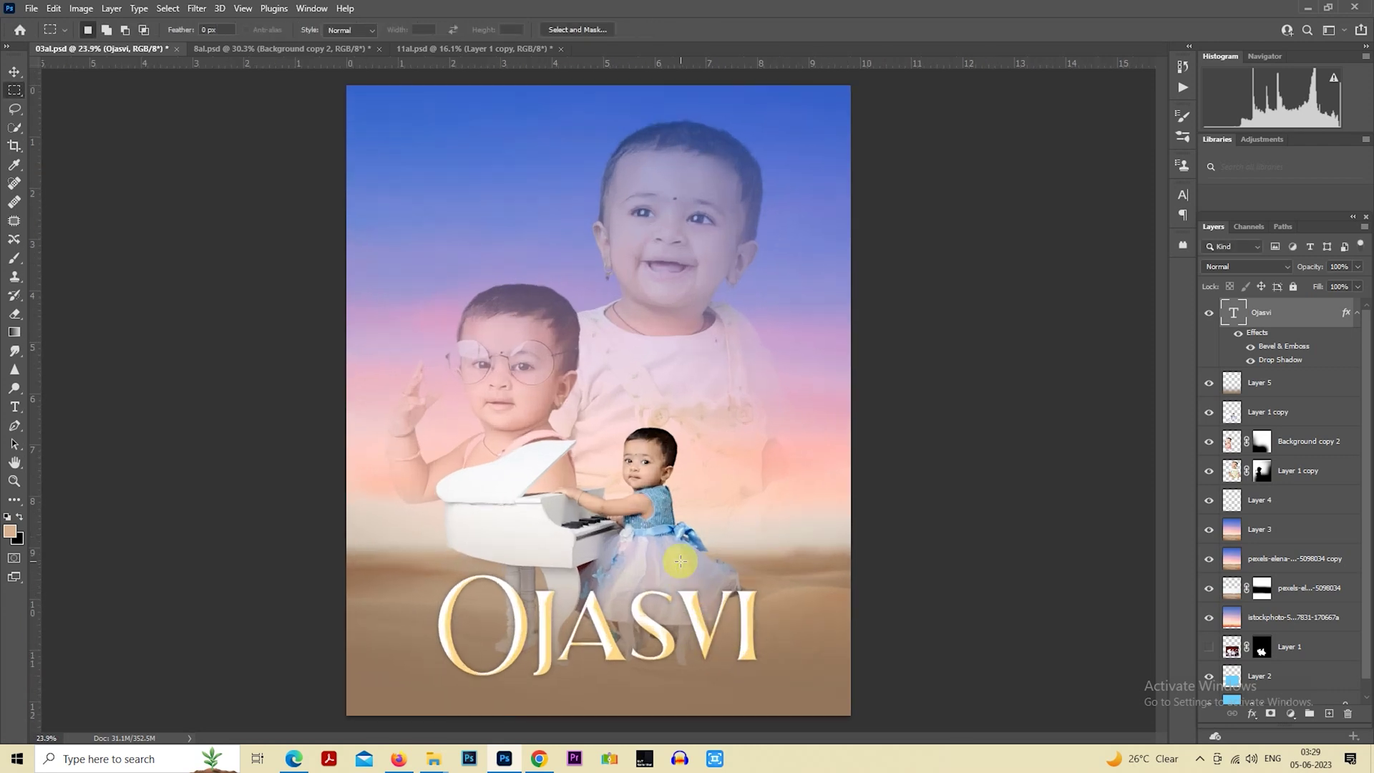
scroll(673, 601, "down", 1)
left_click_drag(673, 601, 691, 624)
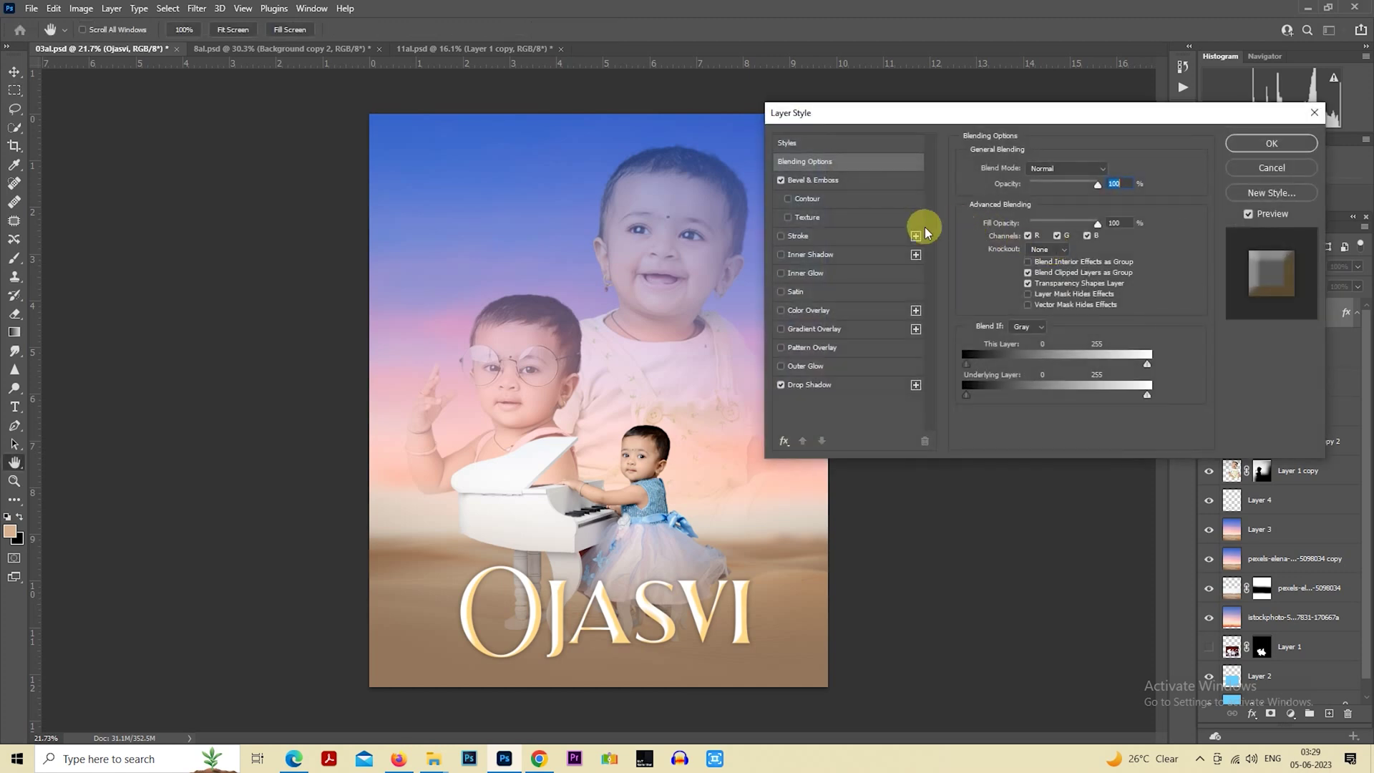
Change the bevel's shadow colour from orange to a medium blue (4584e0).
left_click(830, 182)
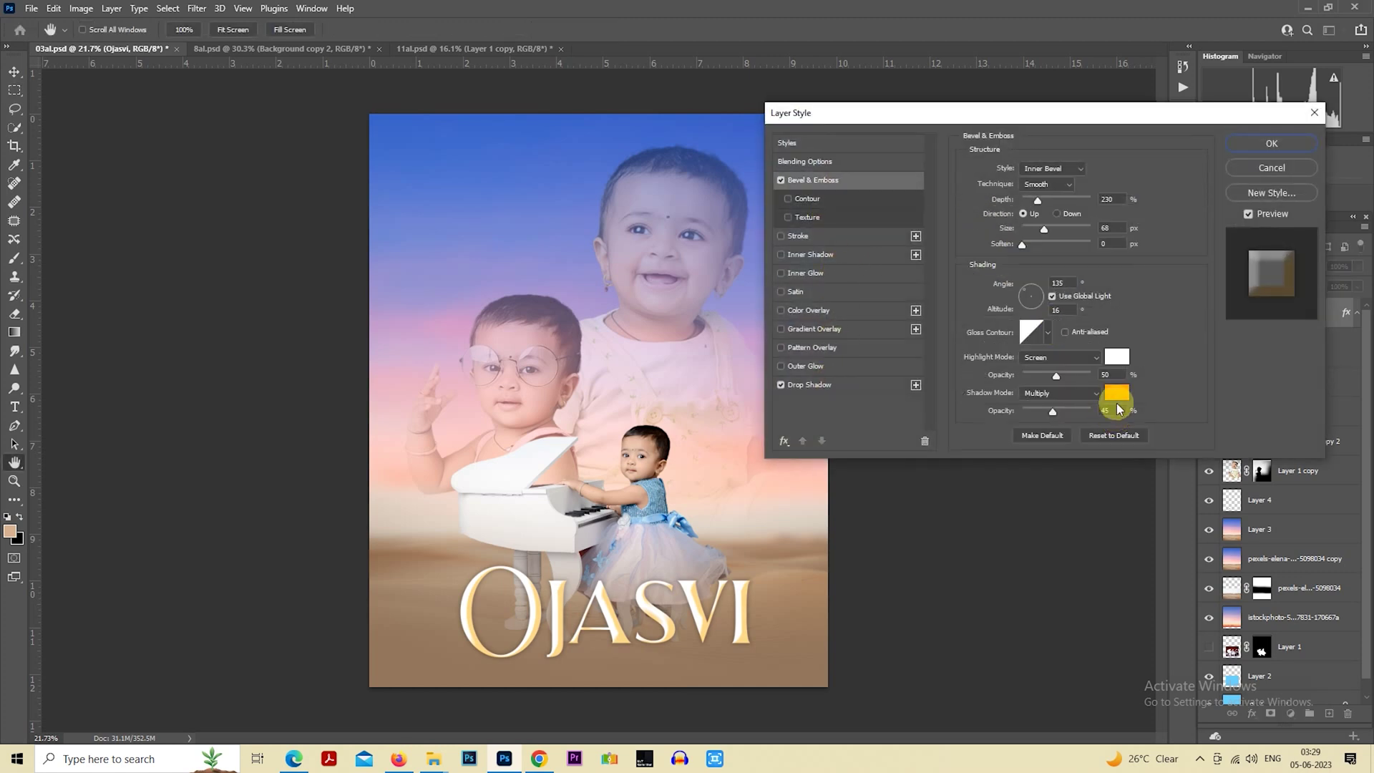
left_click(1117, 393)
left_click(670, 517)
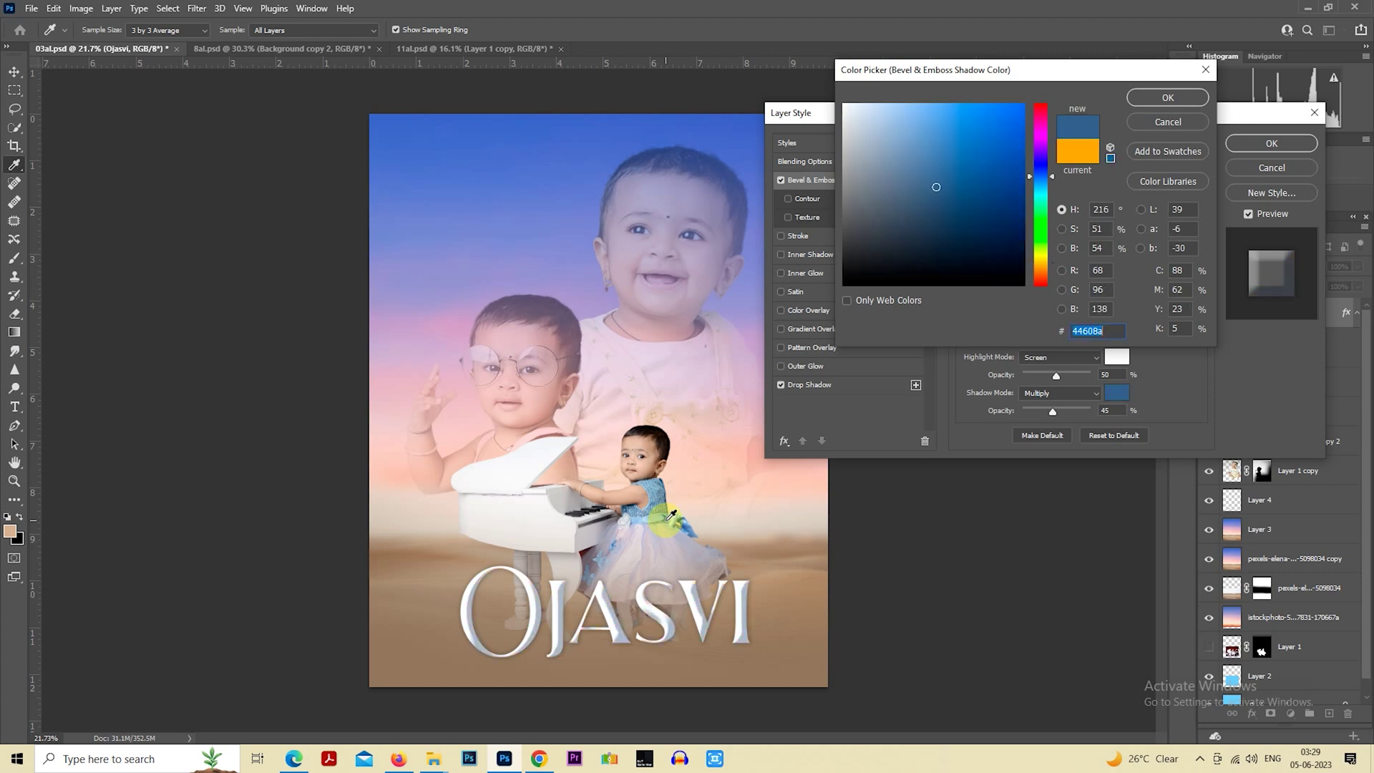
left_click_drag(963, 158, 986, 86)
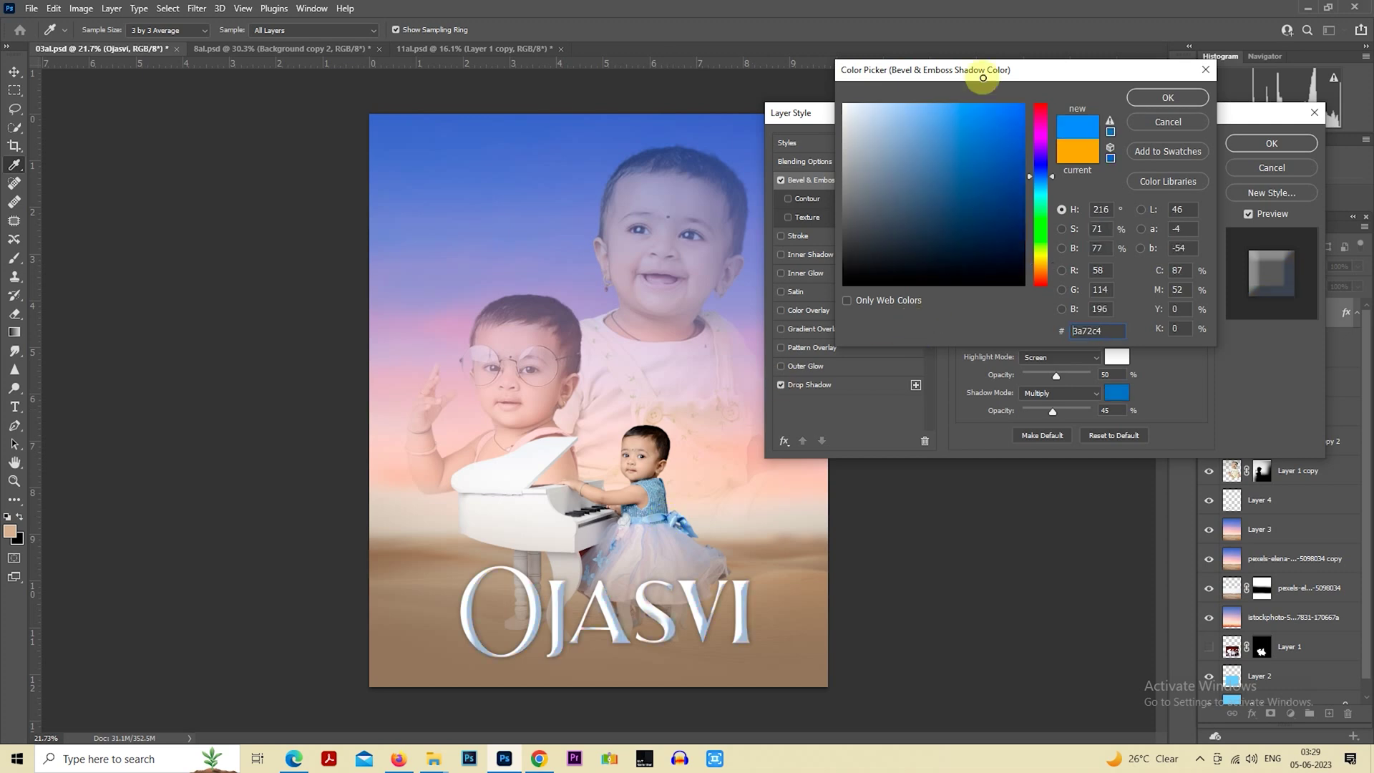
left_click_drag(1015, 142, 1038, 87)
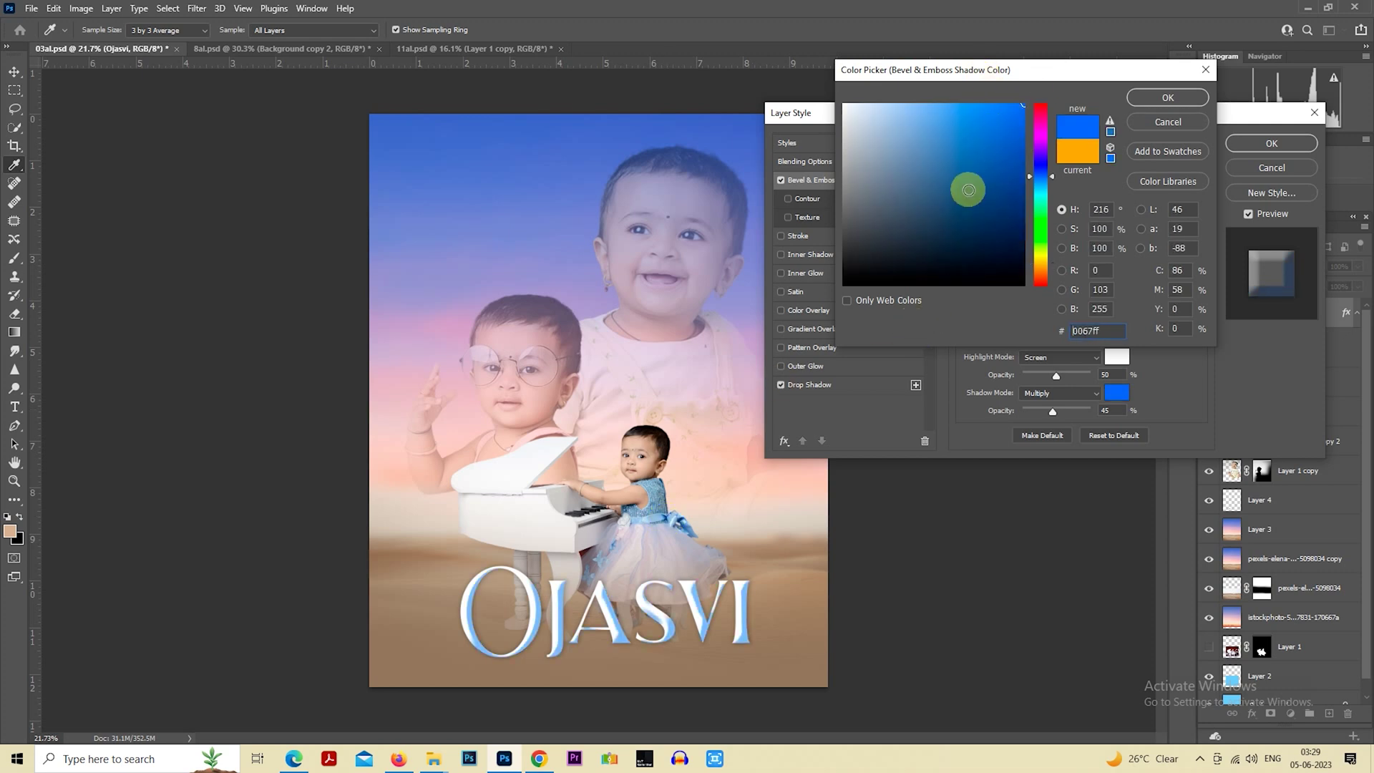
left_click(973, 128)
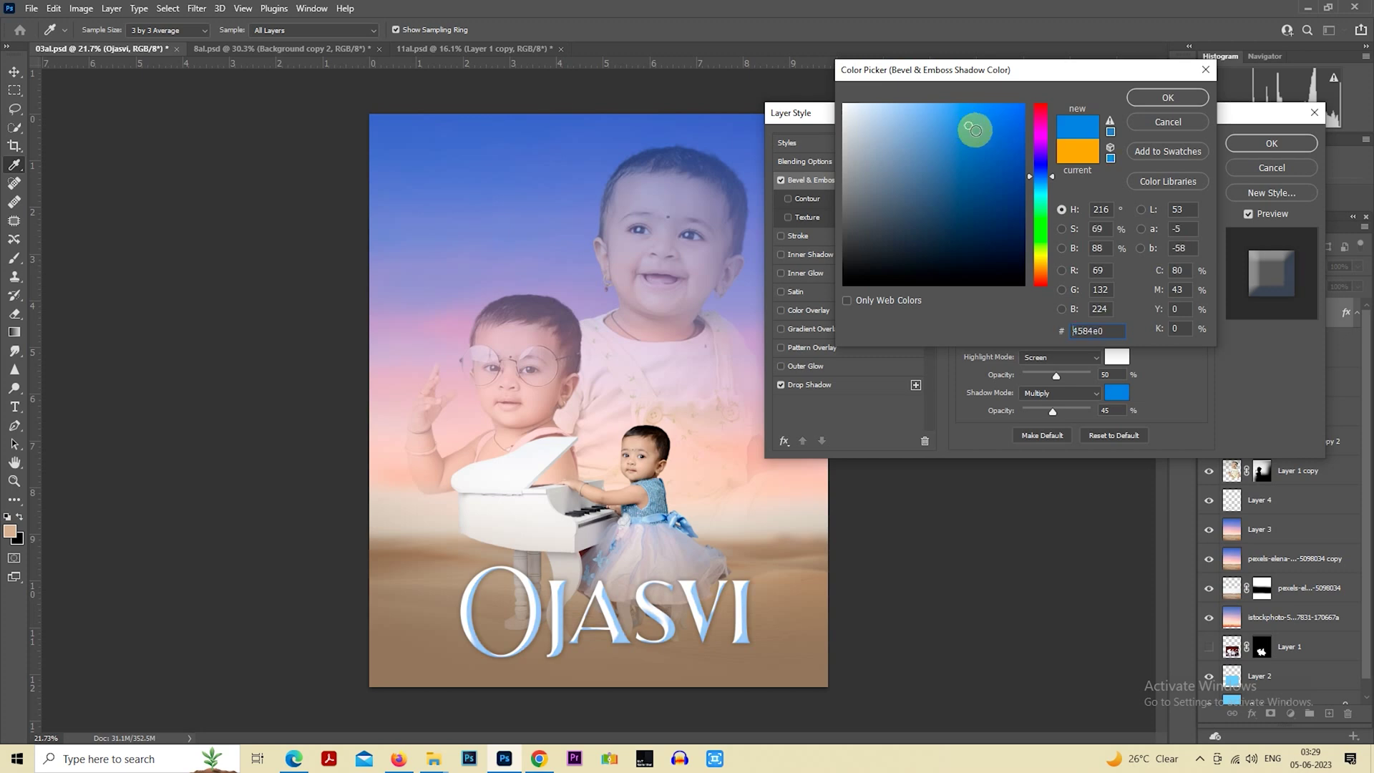
left_click(1067, 132)
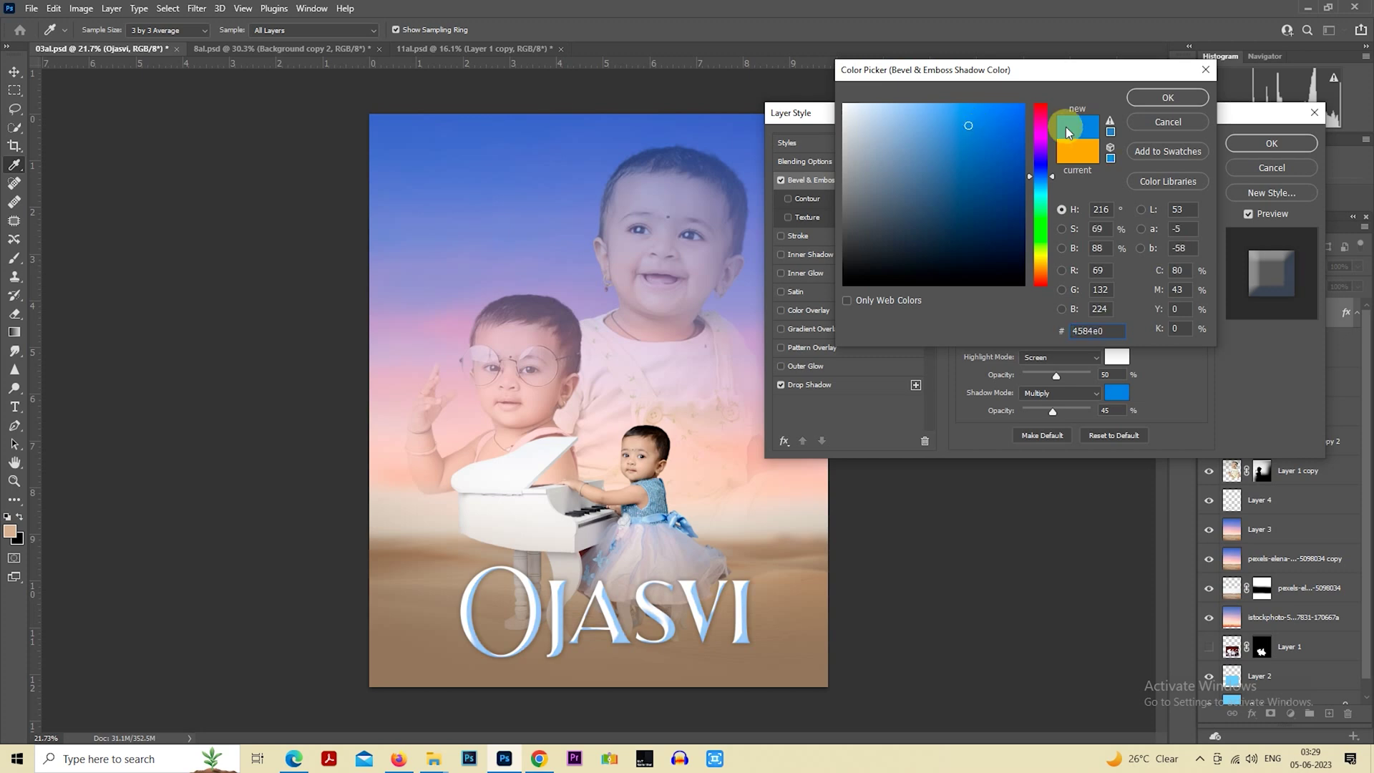
left_click(1145, 96)
Keep Inner Bevel after trying other styles, with 54 px size and 54% shadow opacity.
left_click(1055, 169)
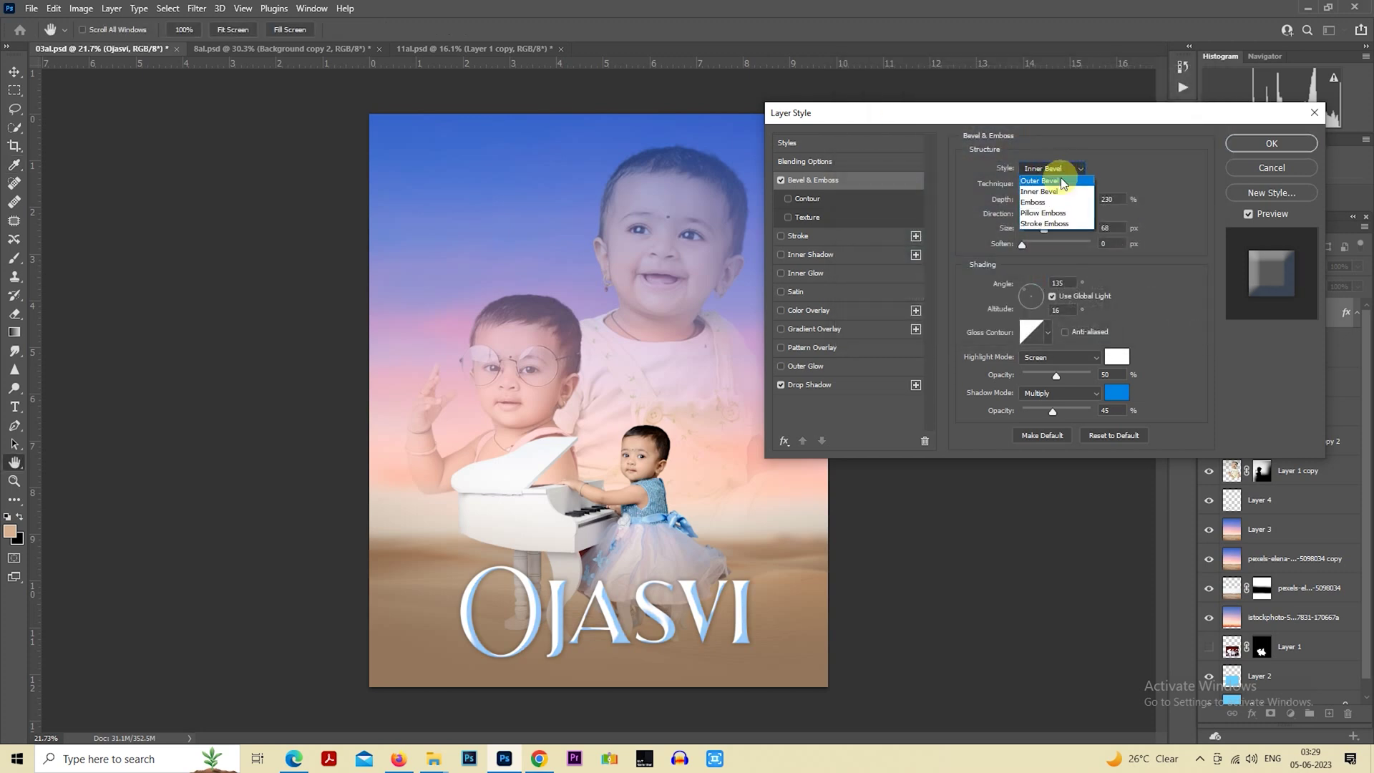
left_click(1069, 169)
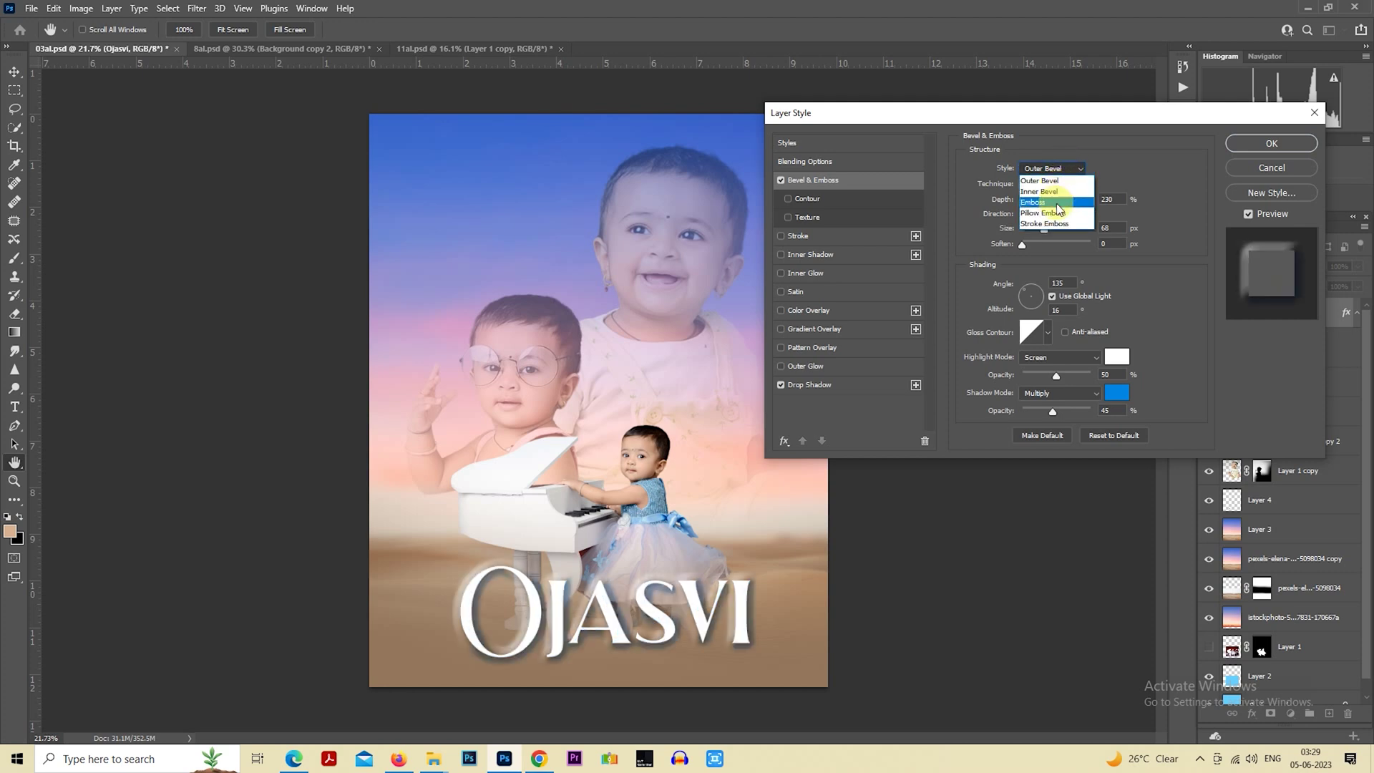
left_click(1050, 198)
left_click(1071, 172)
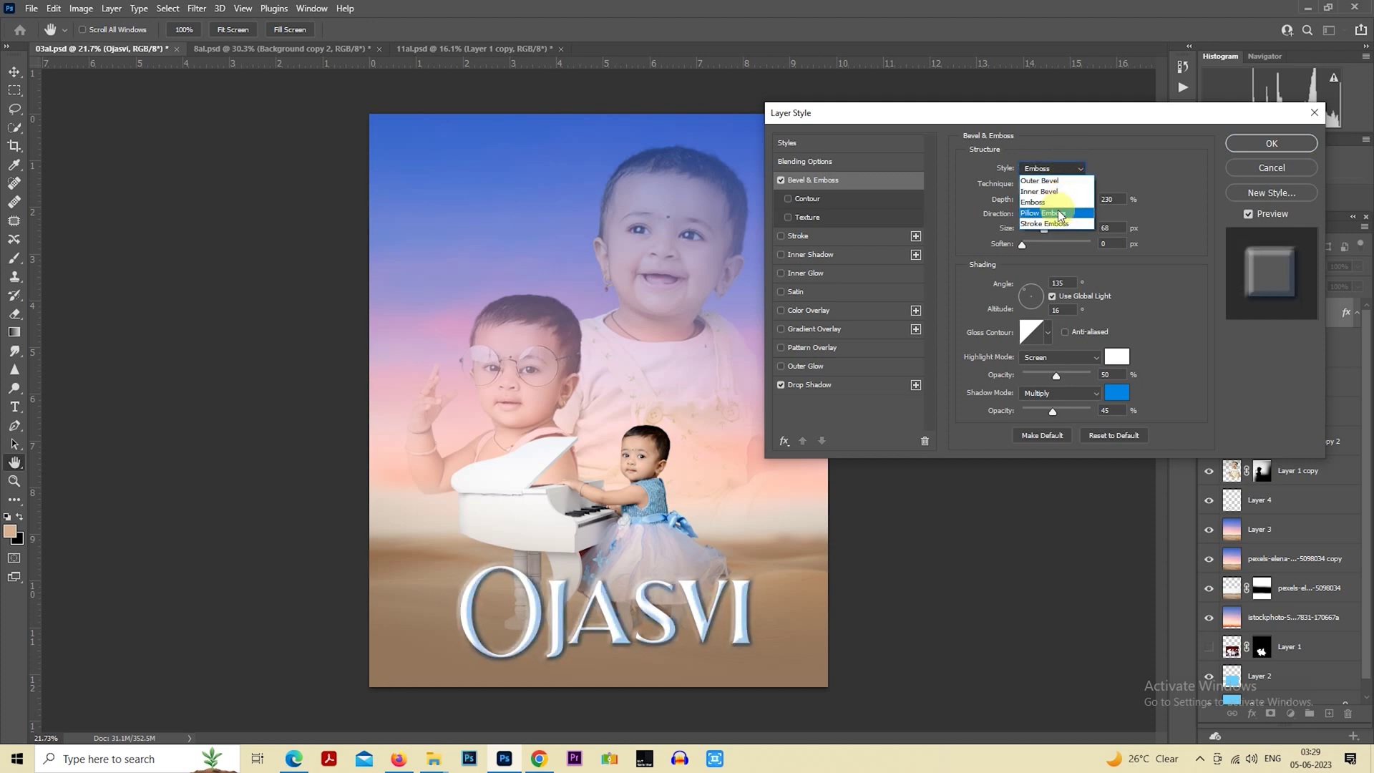
left_click(1071, 213)
left_click(1071, 171)
left_click(1071, 223)
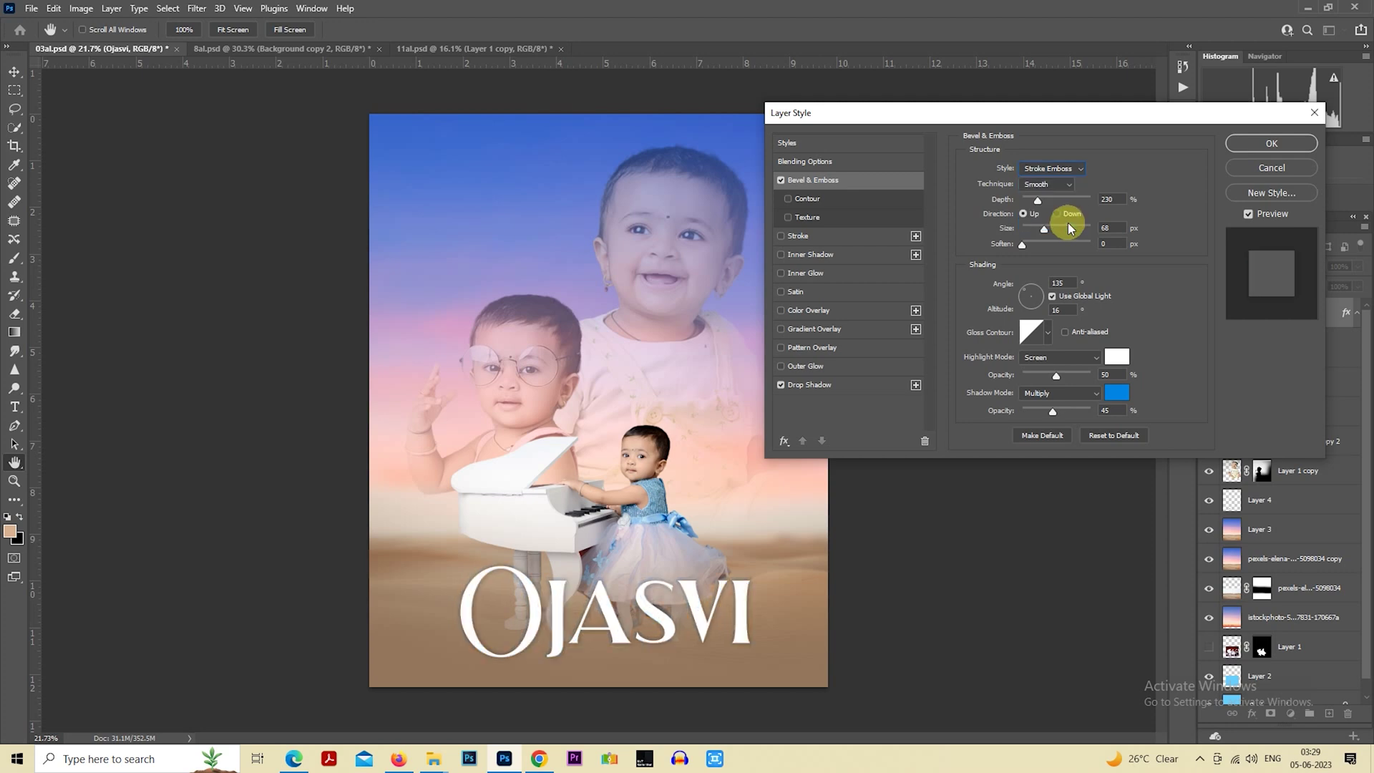
left_click(1079, 161)
left_click(1066, 189)
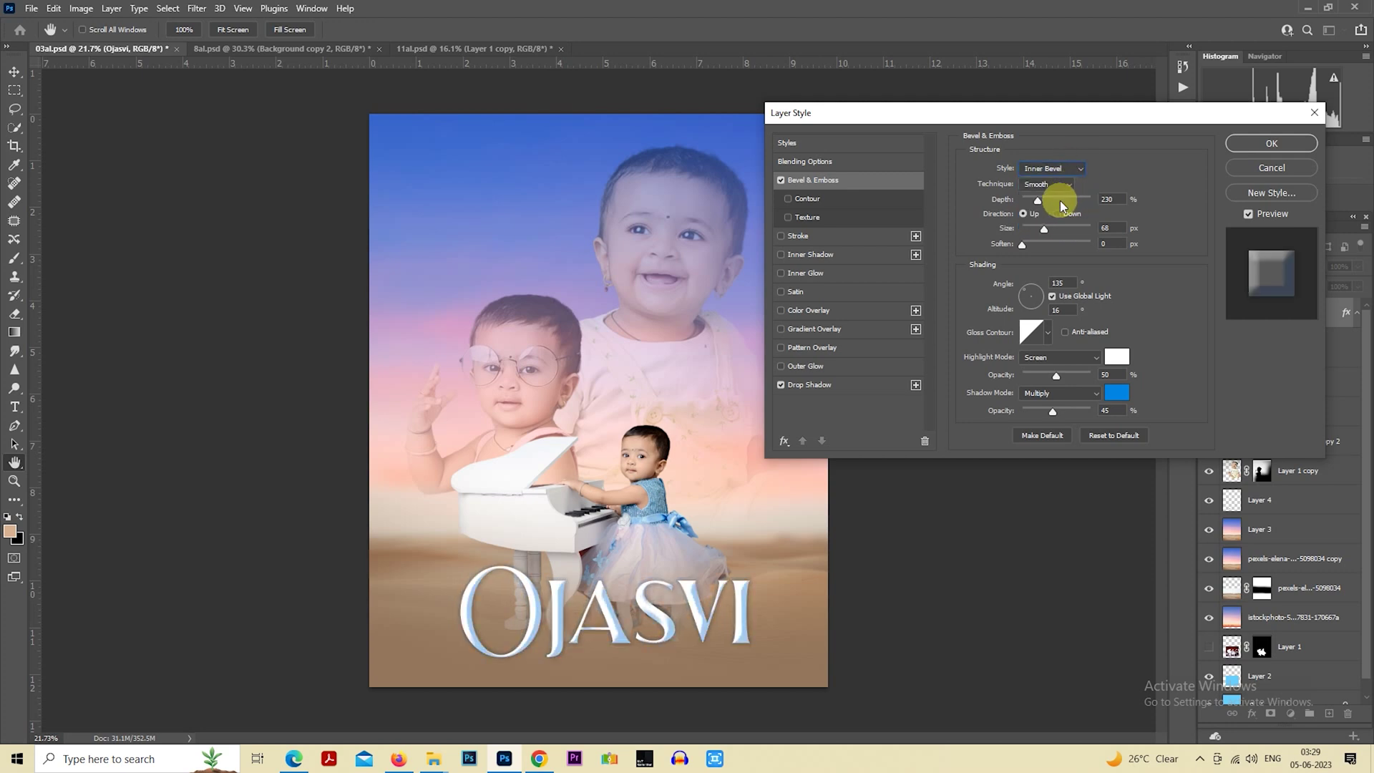
left_click_drag(1043, 228, 1042, 229)
left_click_drag(1062, 409, 1059, 412)
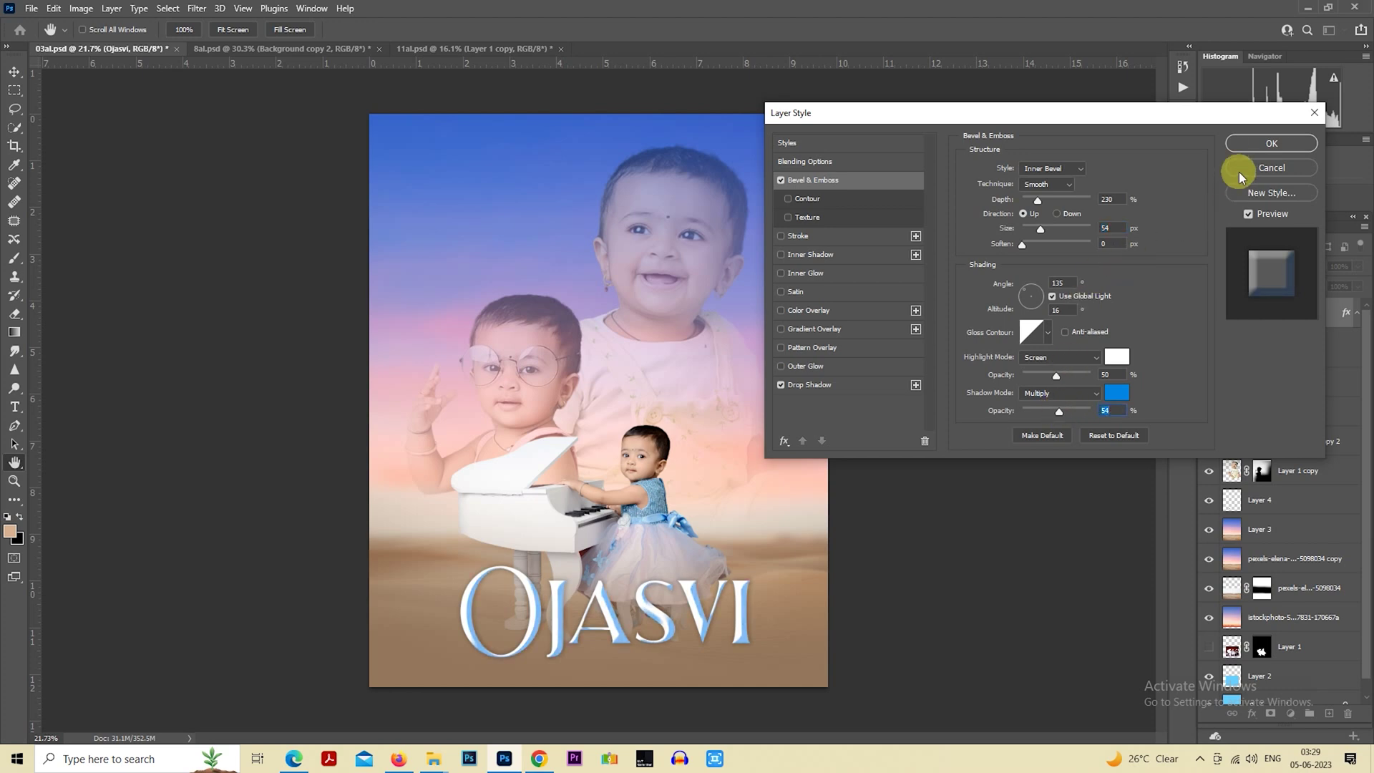
left_click(1260, 143)
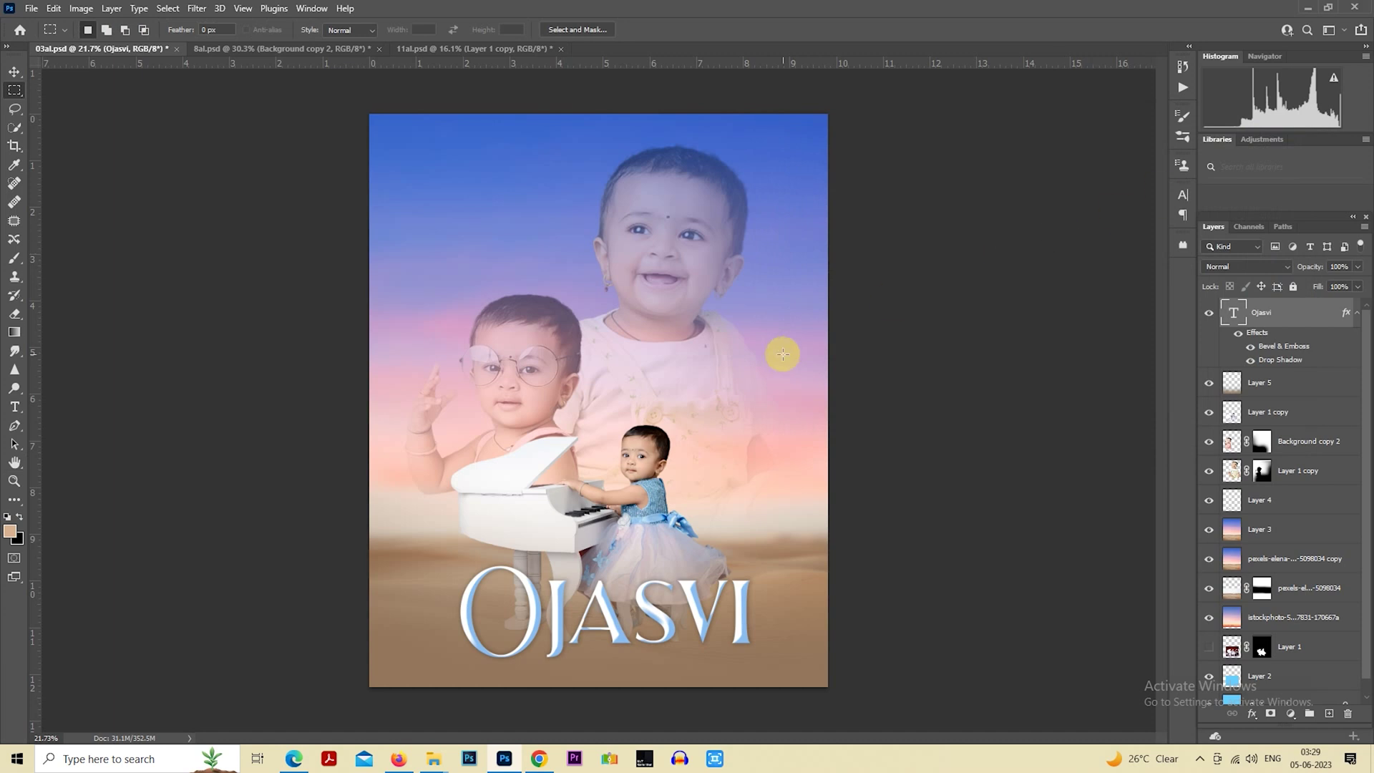
Place the smoke PNG above Layer 5, enlarged and moved over the poster's bottom.
scroll(781, 352, "down", 1)
left_click(1278, 383)
mouse_move(432, 758)
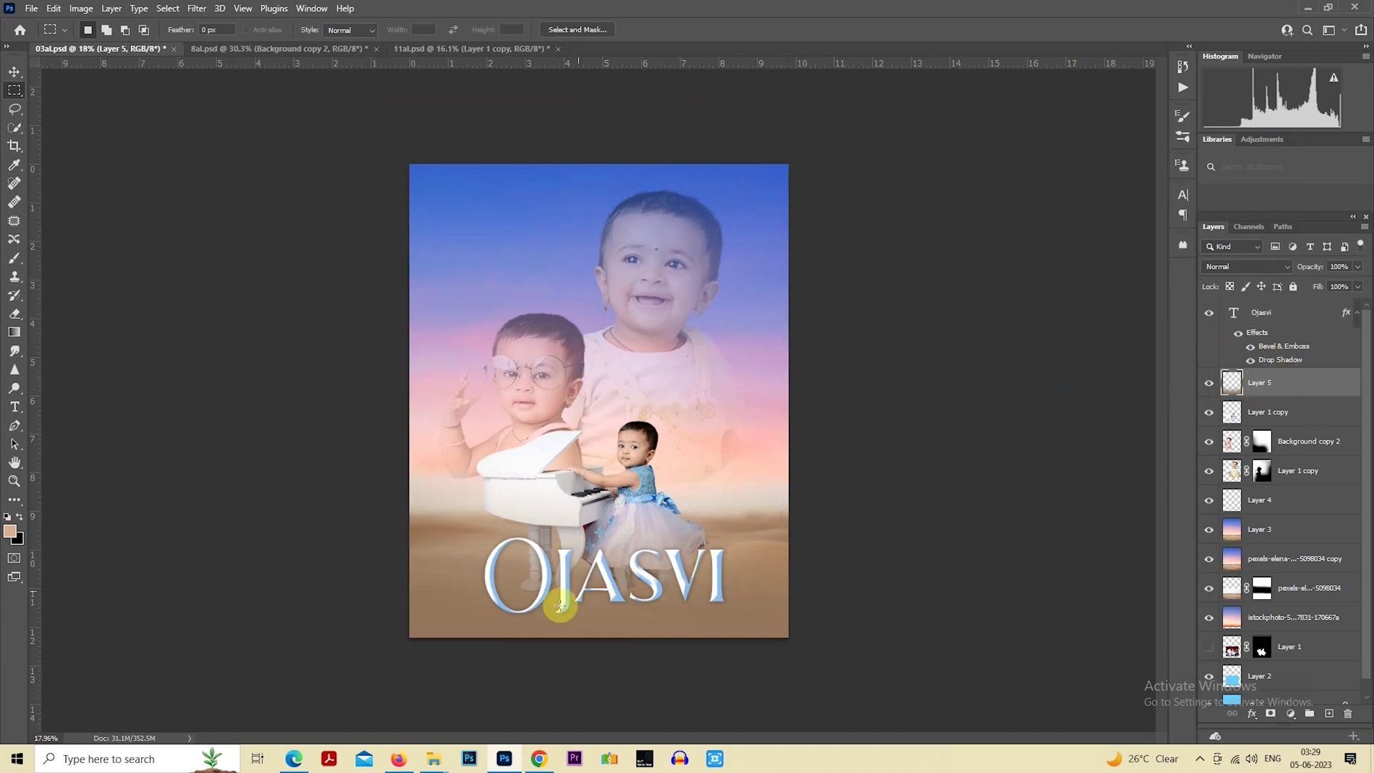
left_click(540, 717)
left_click_drag(476, 115, 561, 611)
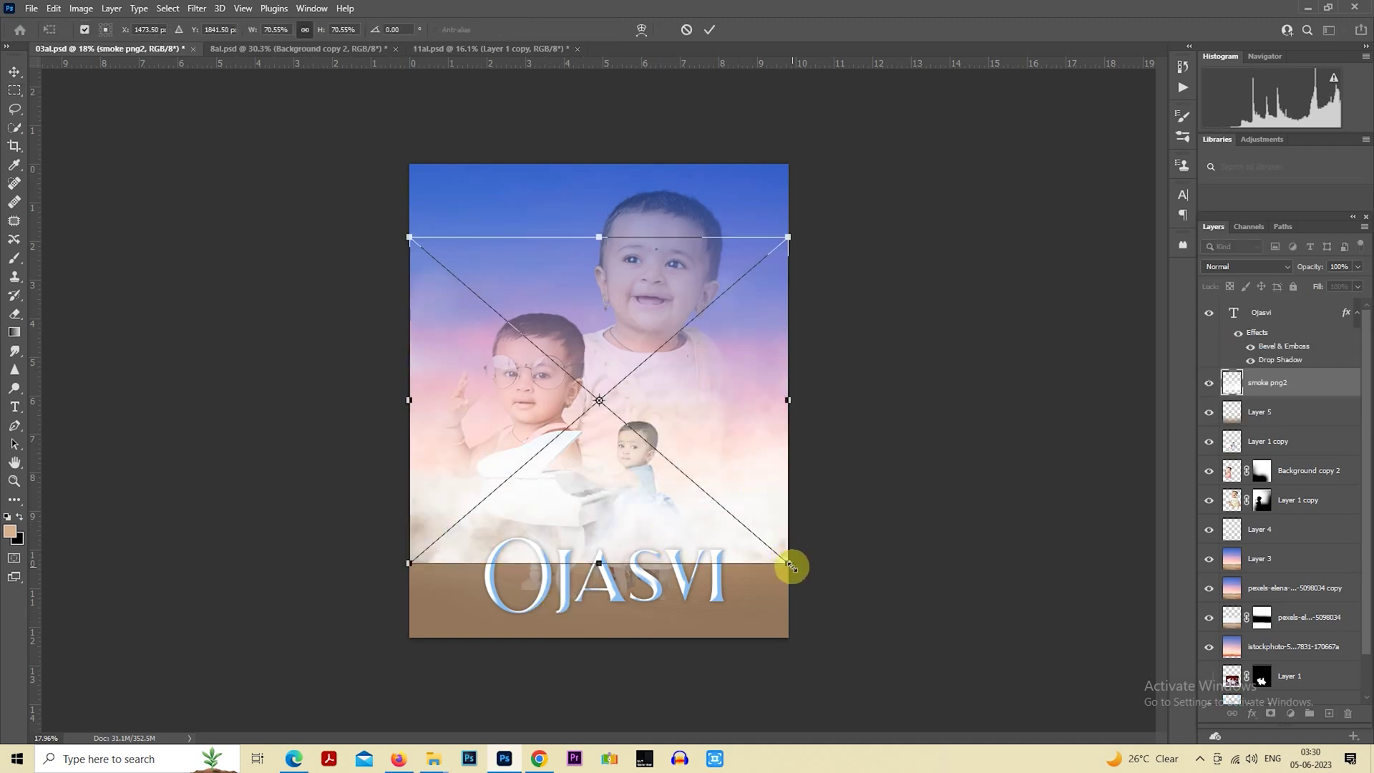
left_click_drag(791, 567, 812, 583)
left_click_drag(598, 216, 599, 311)
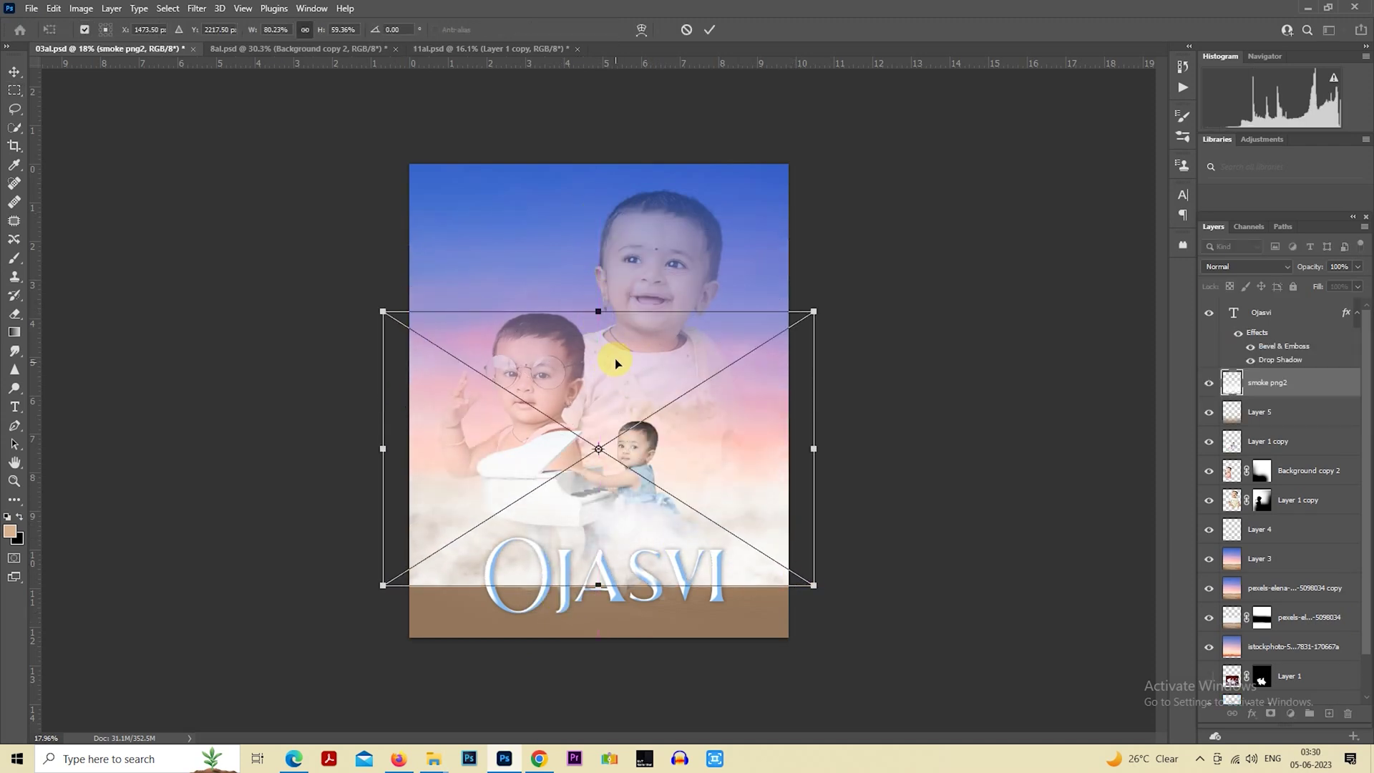
mouse_move(615, 364)
left_mouse_down()
mouse_move(619, 498)
mouse_move(619, 483)
left_mouse_up()
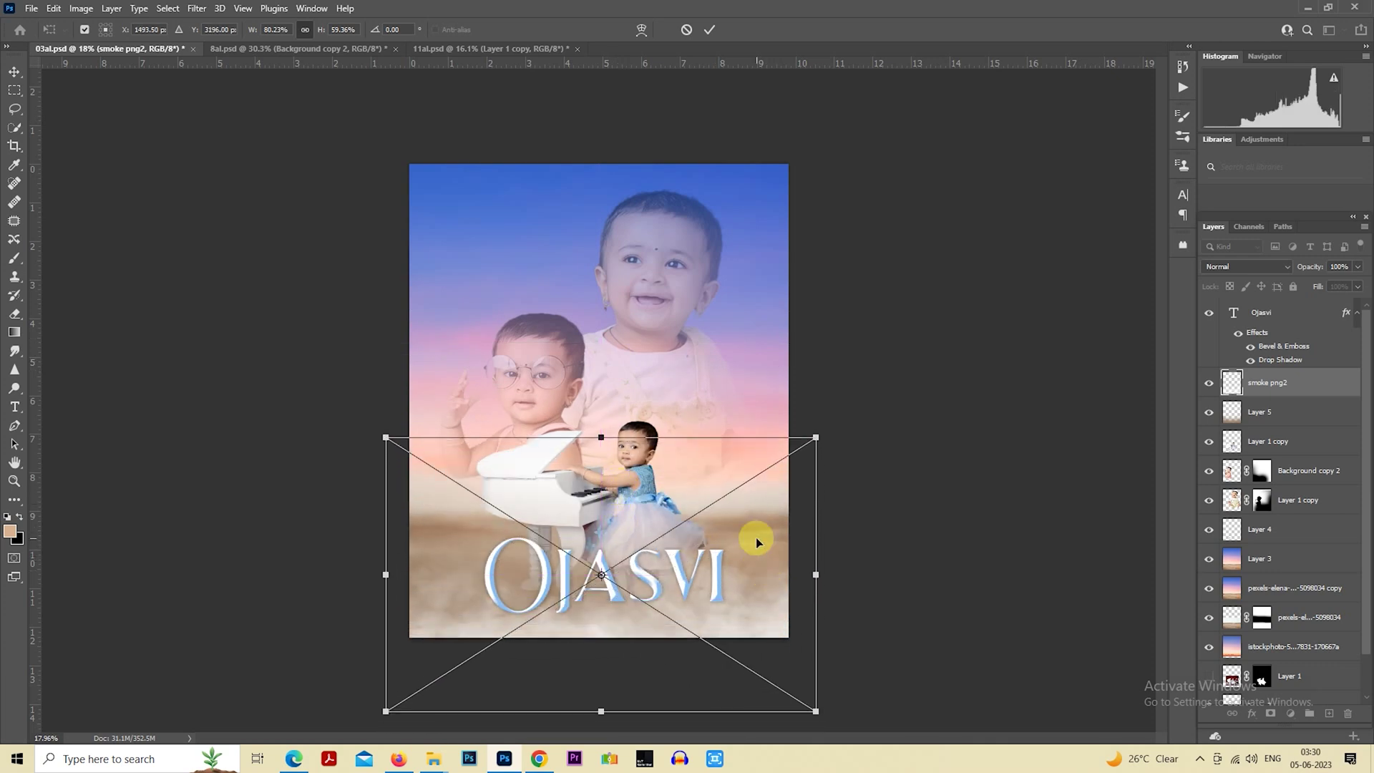
key("Return")
Rasterize the smoke layer and switch its transform into Warp mode.
right_click(1281, 382)
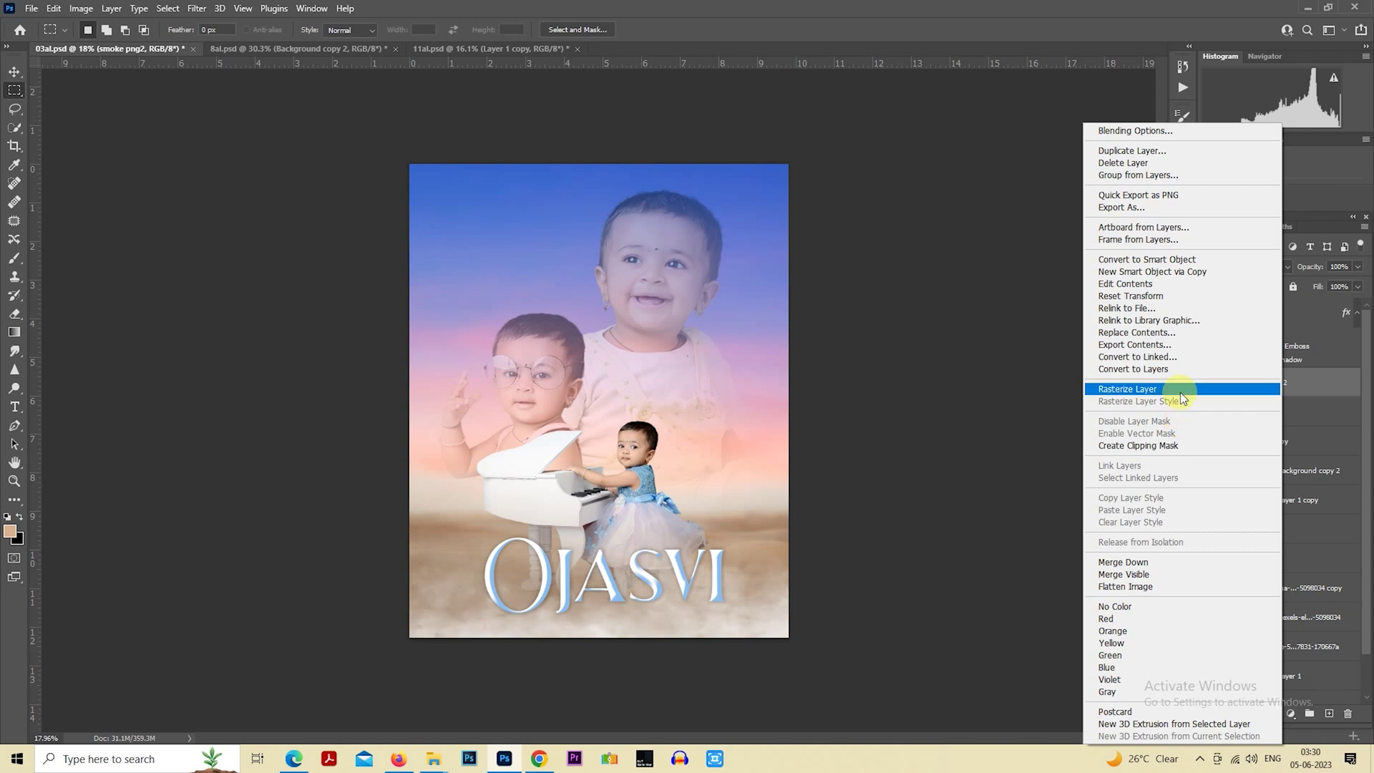
left_click(1180, 388)
right_click(605, 526)
left_click(651, 427)
right_click(771, 568)
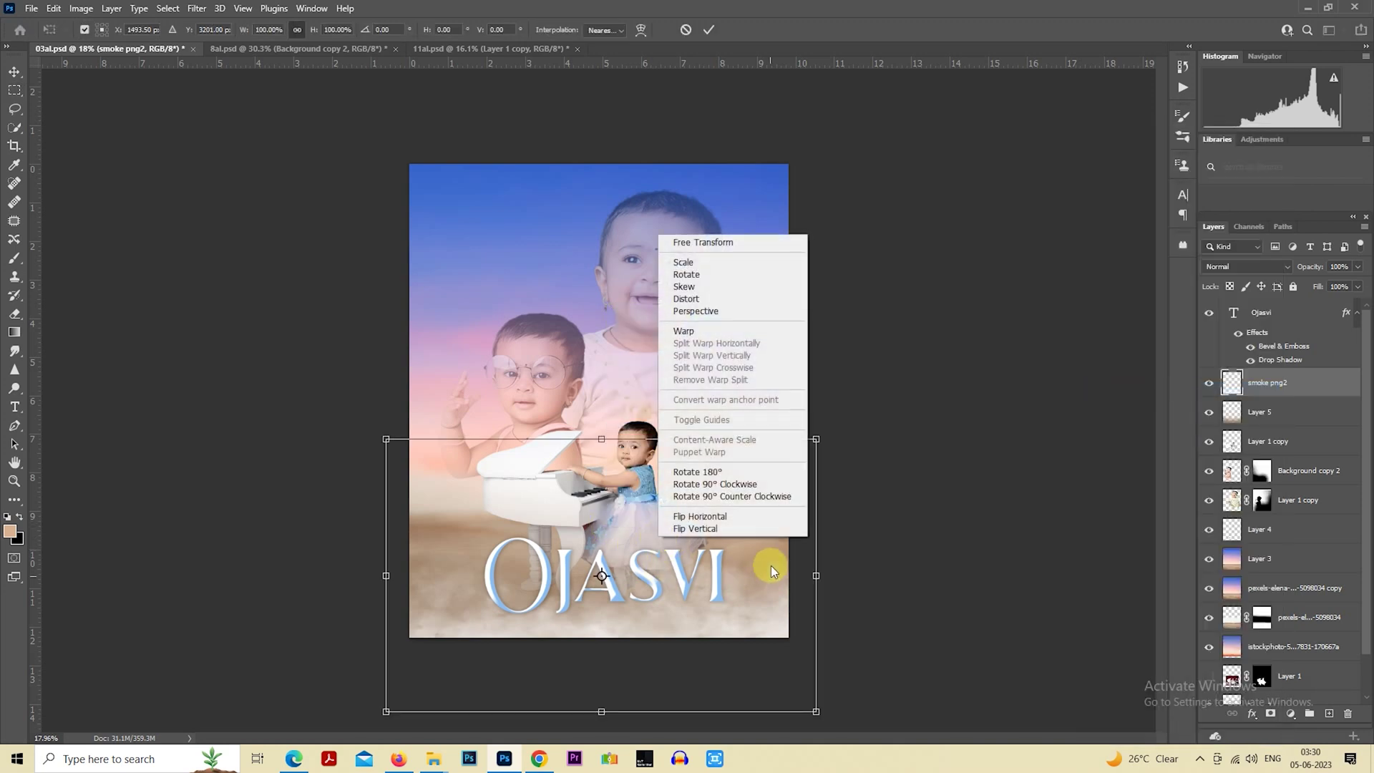
left_click(715, 331)
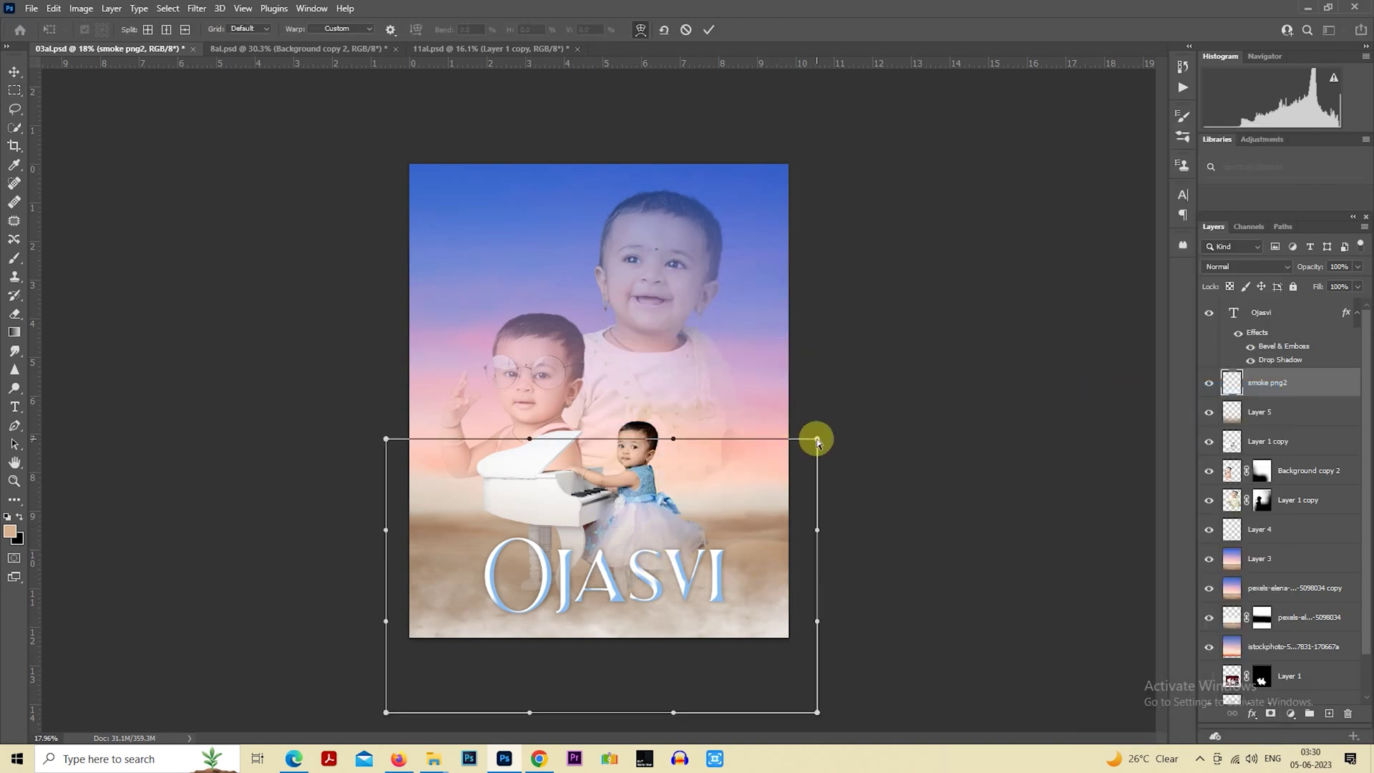
Warp the smoke's edges into a curved shape and set its opacity to 78%.
left_click_drag(817, 439, 801, 353)
mouse_move(819, 529)
left_mouse_down()
mouse_move(841, 520)
mouse_move(836, 476)
left_mouse_up()
left_click_drag(619, 560, 619, 569)
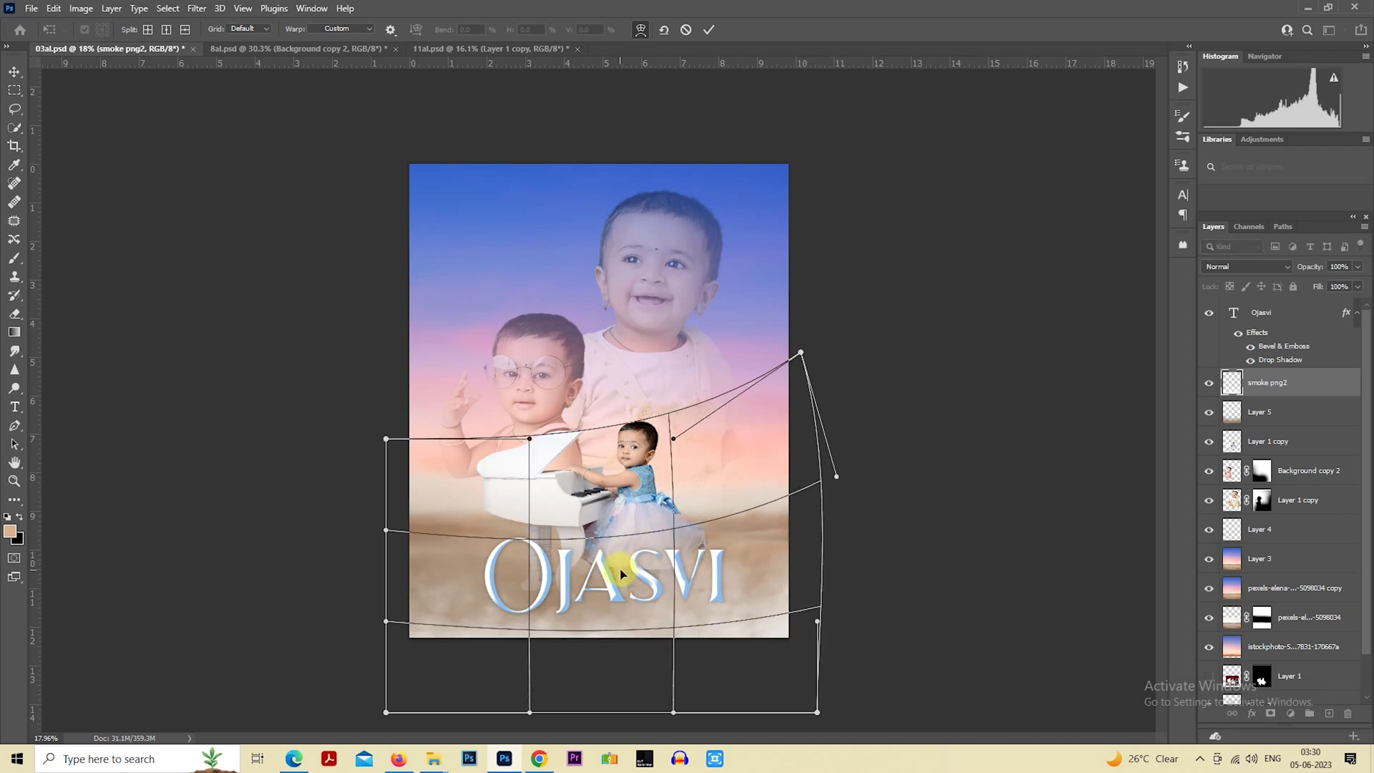
left_click_drag(386, 438, 397, 349)
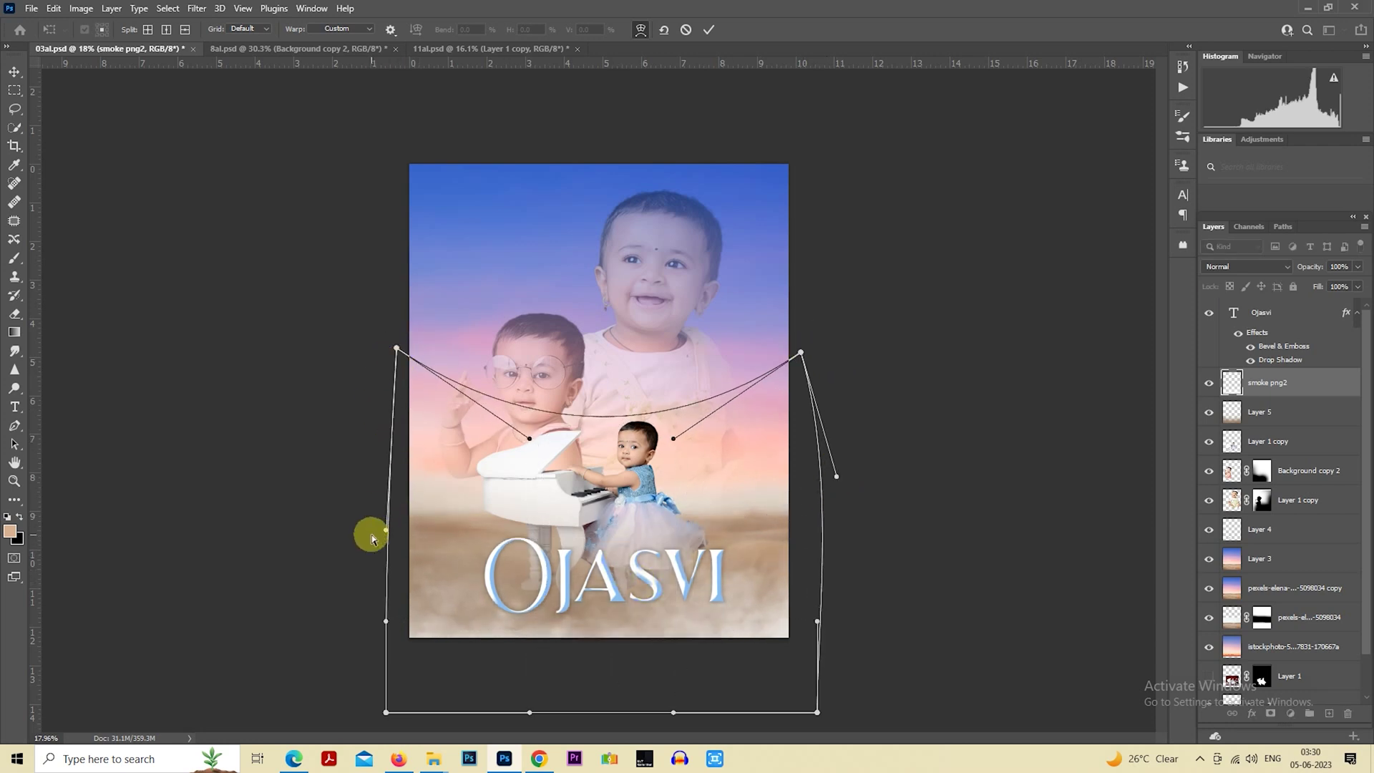
left_click_drag(371, 538, 369, 455)
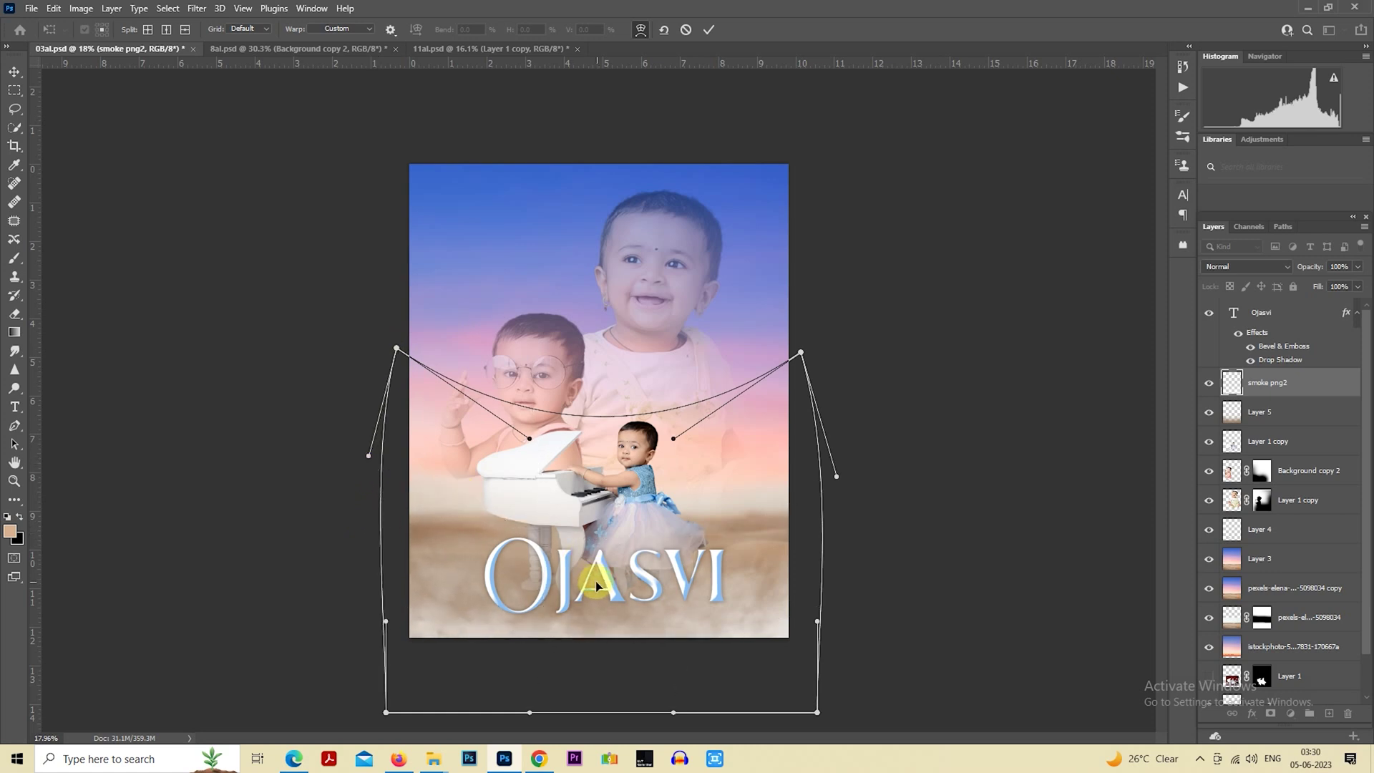
key("Return")
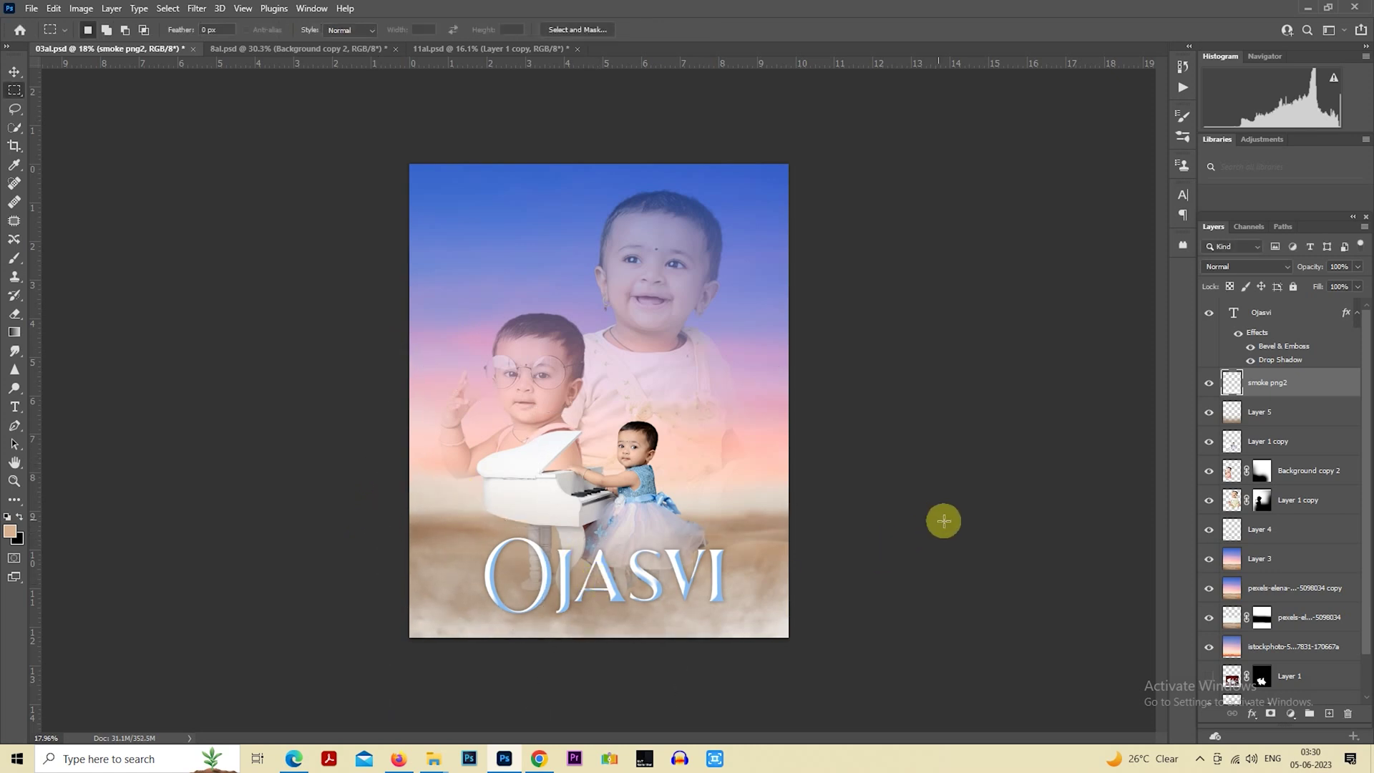
left_click_drag(1299, 269, 1290, 273)
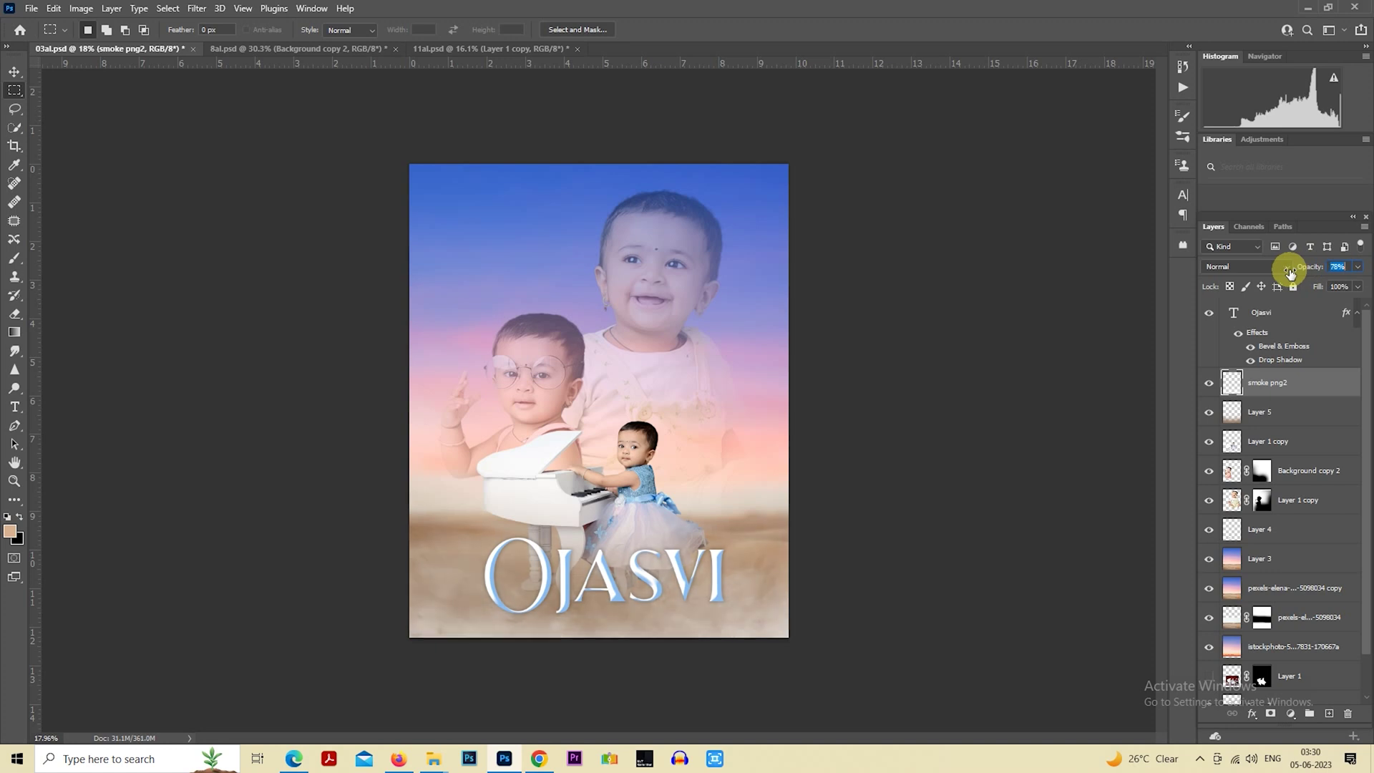
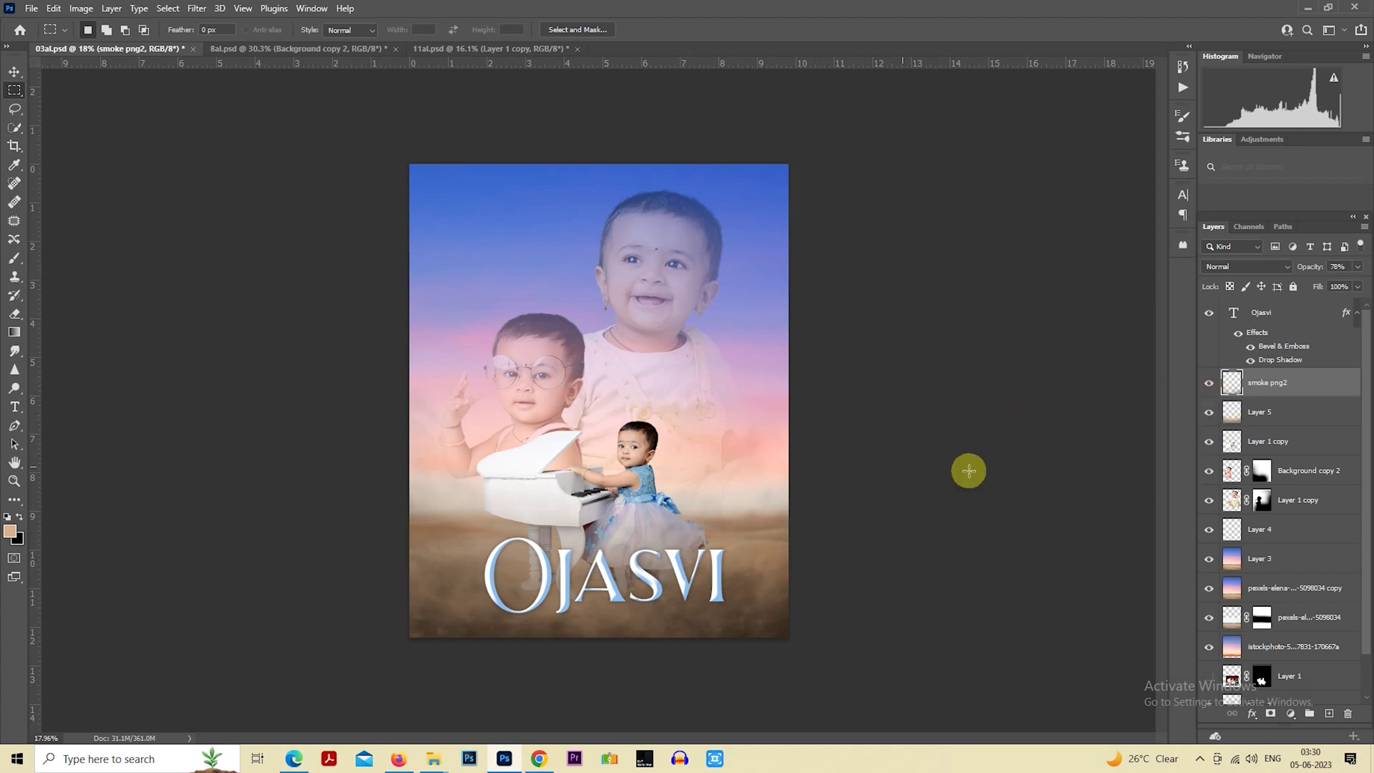
Nudge the Ojasvi title slightly left, then hide Ojasvi, smoke png2 and Layer 5.
left_click(1278, 313)
left_click_drag(702, 579, 699, 577)
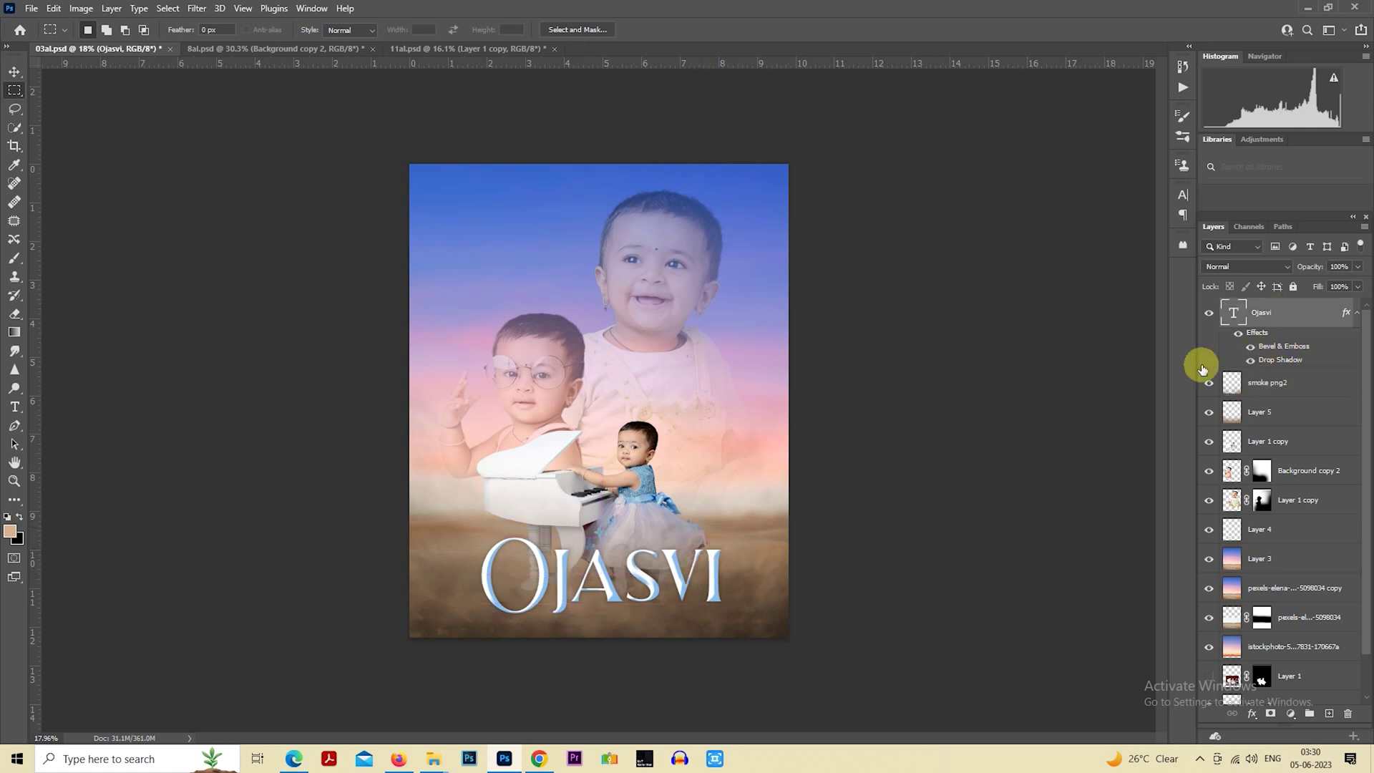
left_click(1209, 312)
left_click(1208, 383)
left_click(1210, 409)
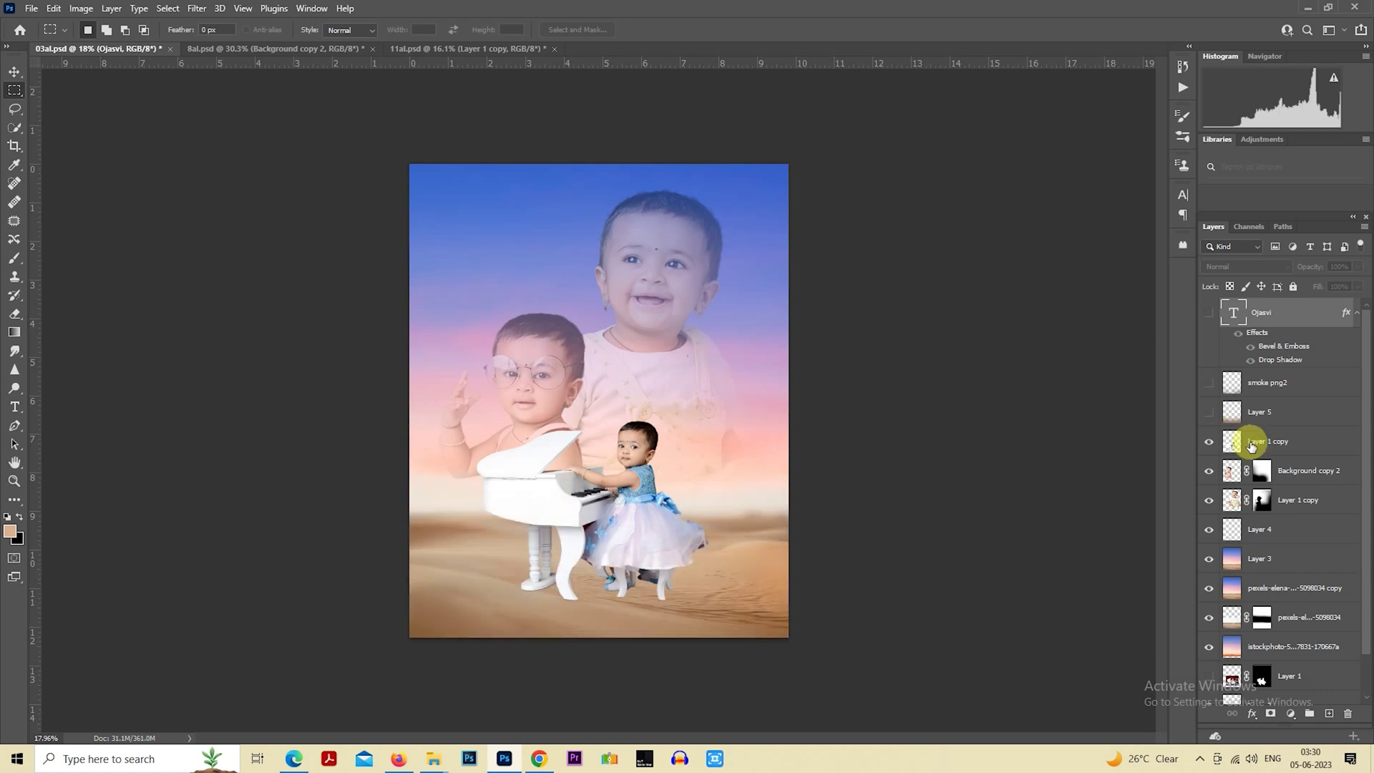
Stamp the visible image into a new Layer 6 above Layer 1 copy and open it in Camera Raw.
left_click(1208, 444)
left_click(1267, 449)
key("ctrl+shift+alt+e")
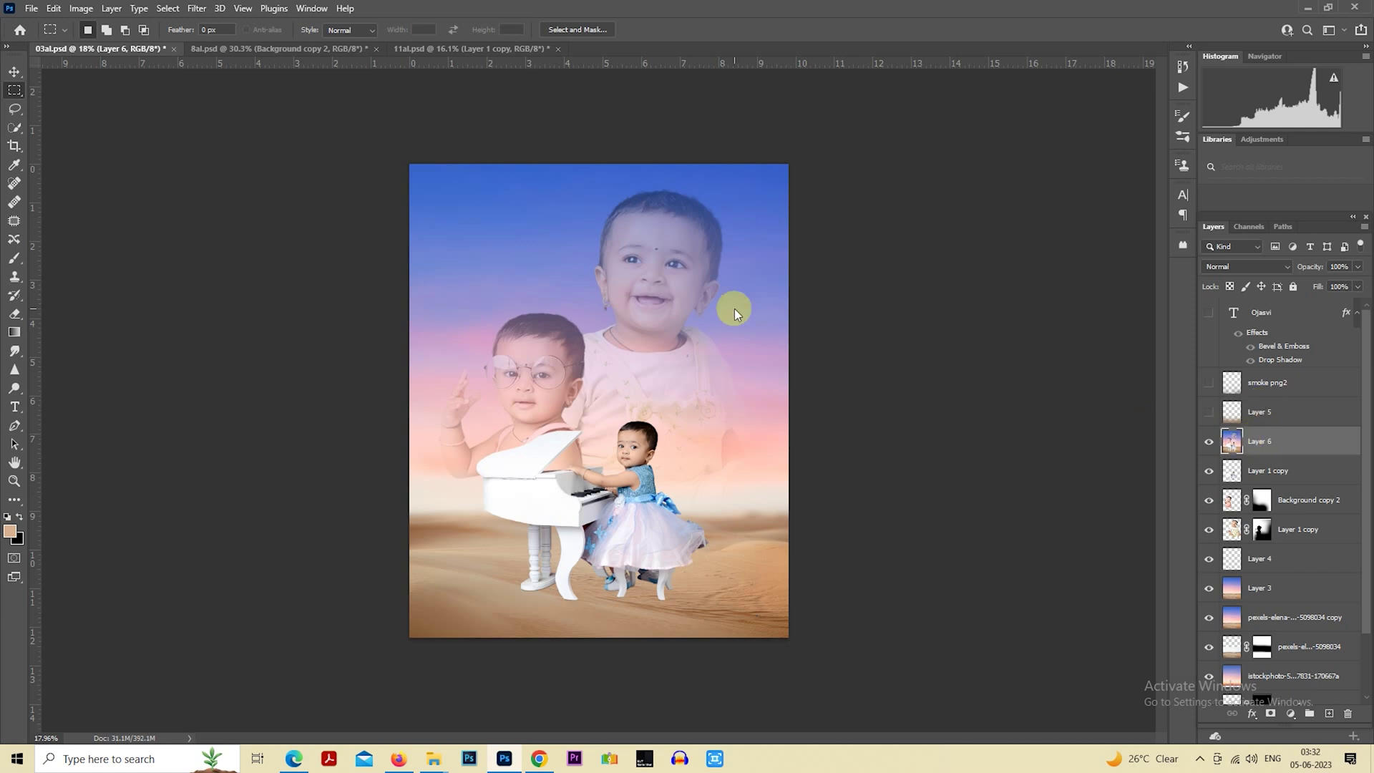
key("ctrl+shift+a")
Apply the saved zzdadya2 colour preset in Camera Raw.
left_click(1162, 184)
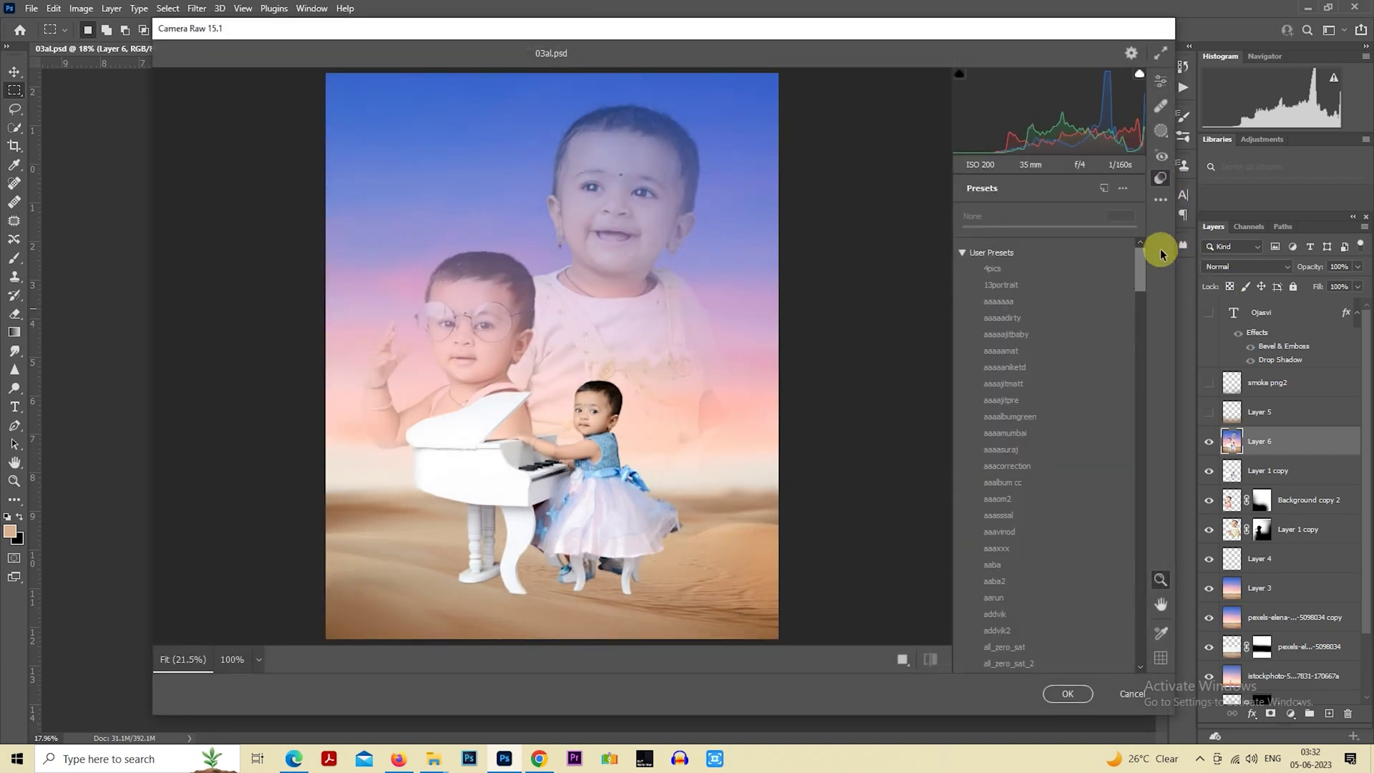
left_click_drag(1141, 254, 1140, 586)
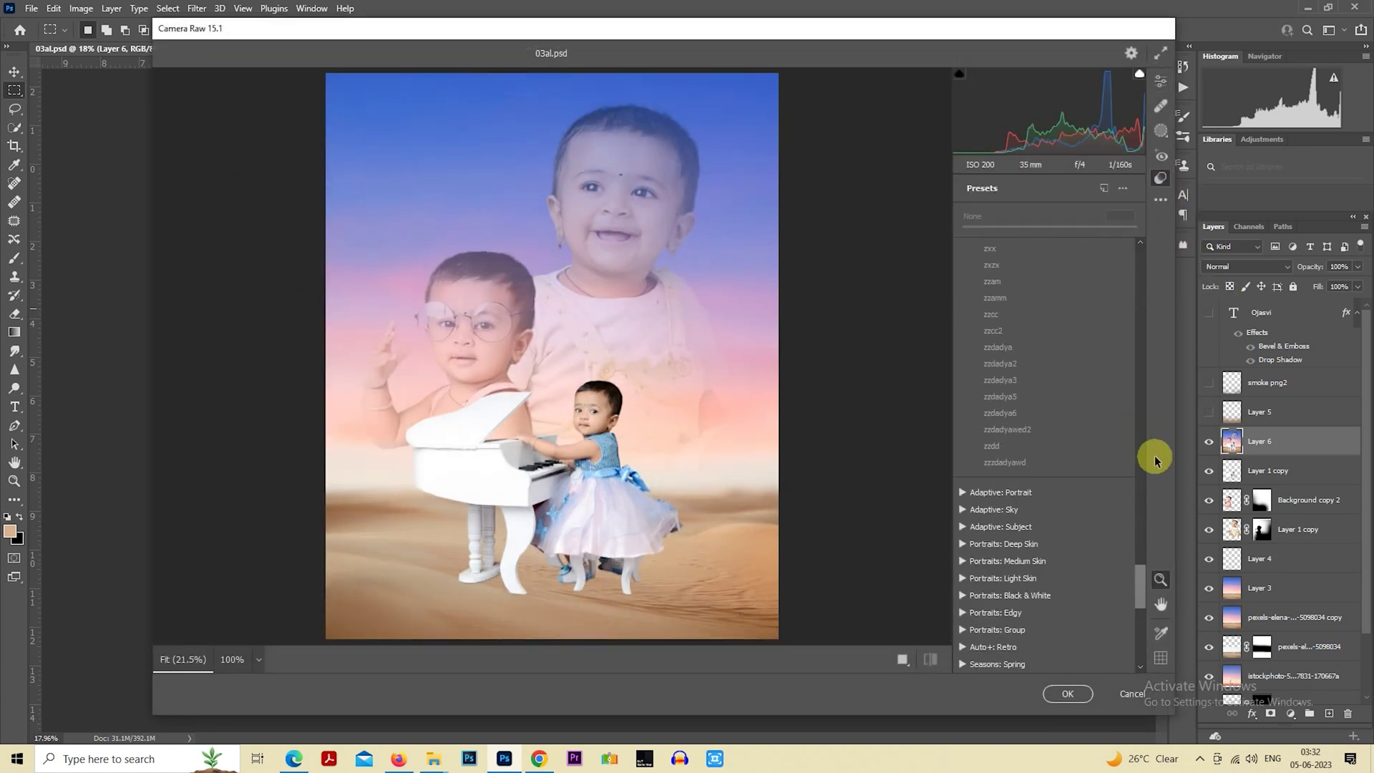
left_click(1111, 363)
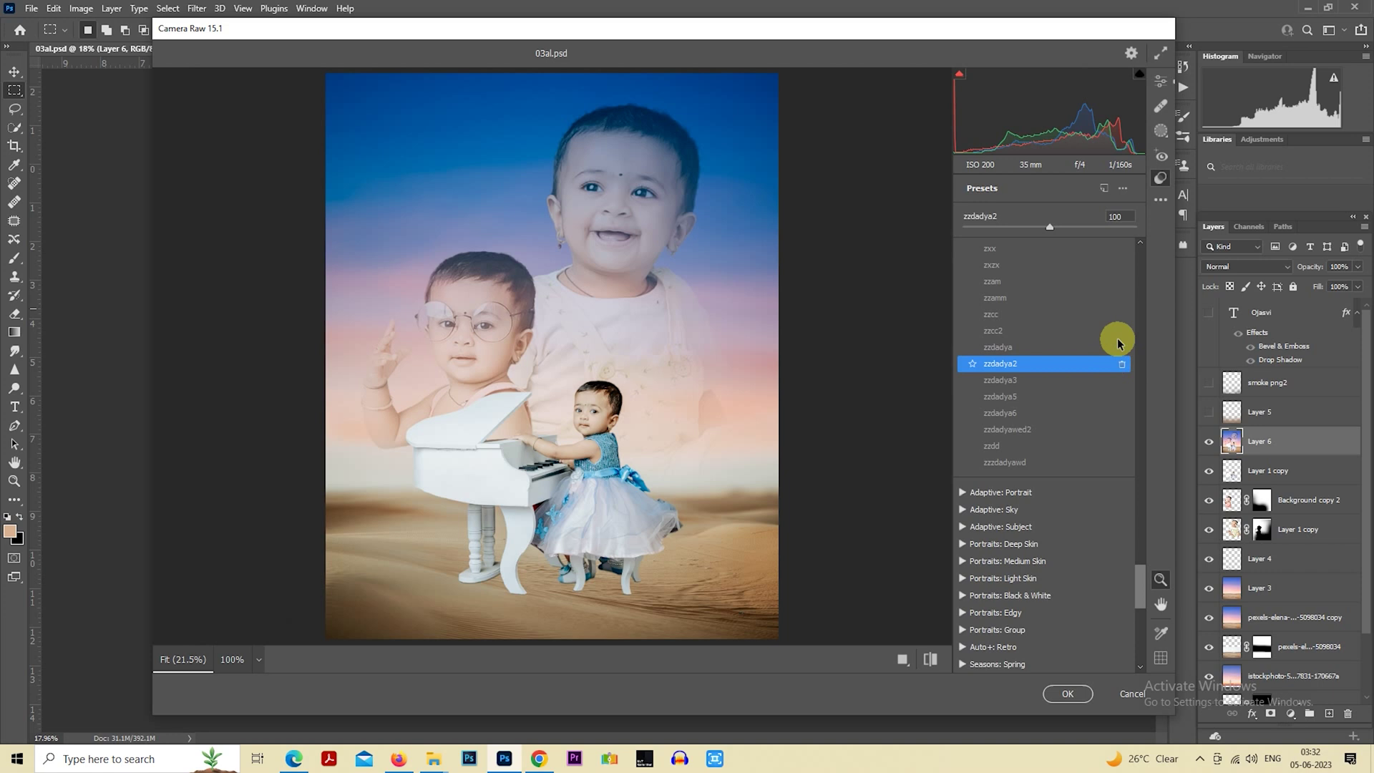
left_click(1160, 81)
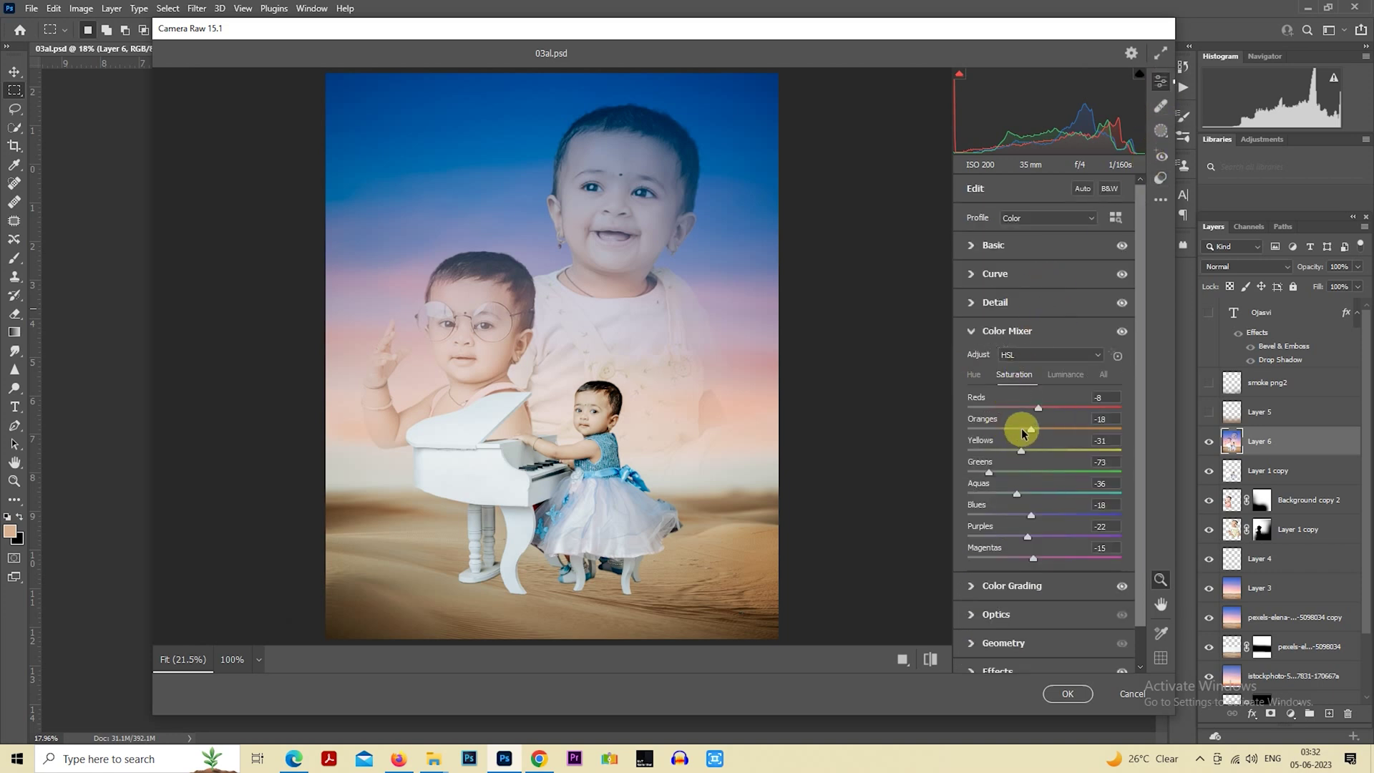
Cool the temperature to -3 and darken the edges with more vignette.
left_click(1062, 374)
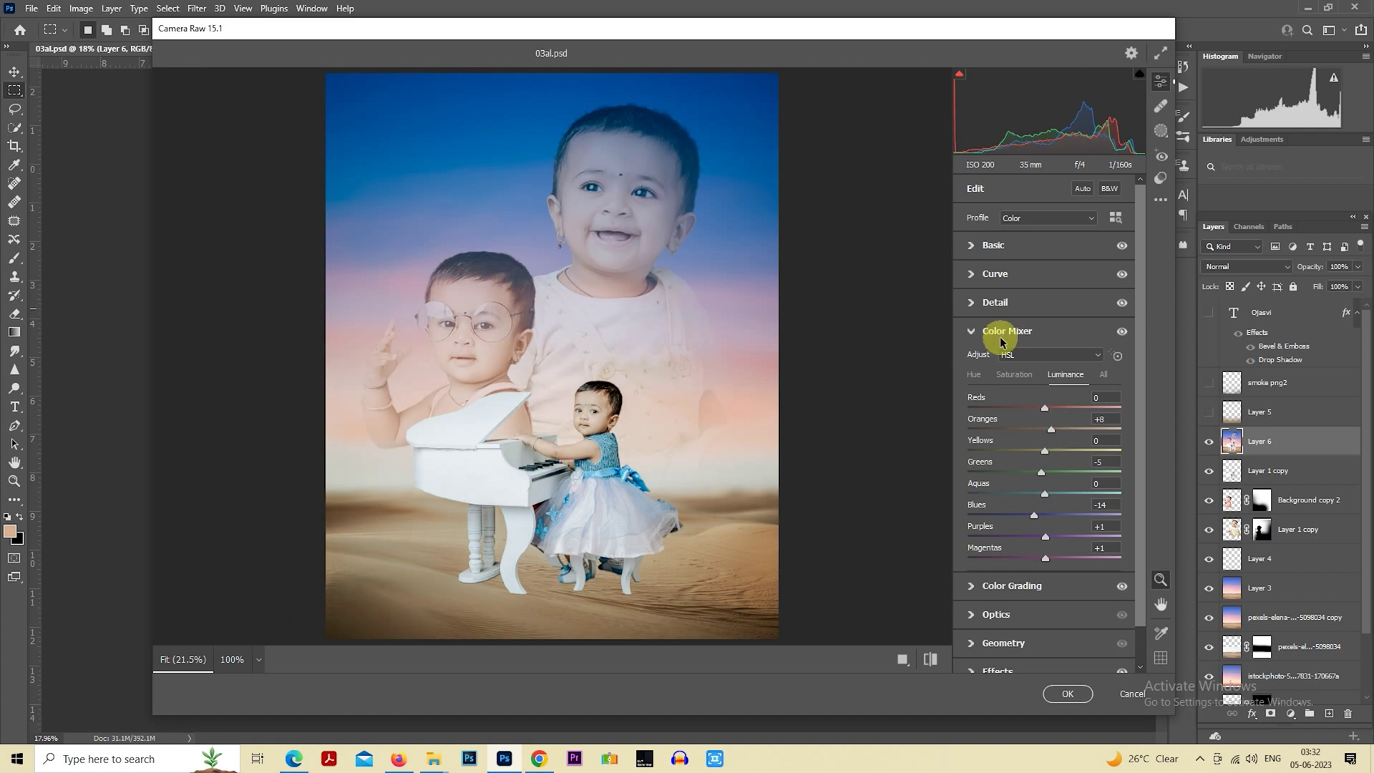
left_click(973, 245)
left_click_drag(1044, 306, 1042, 306)
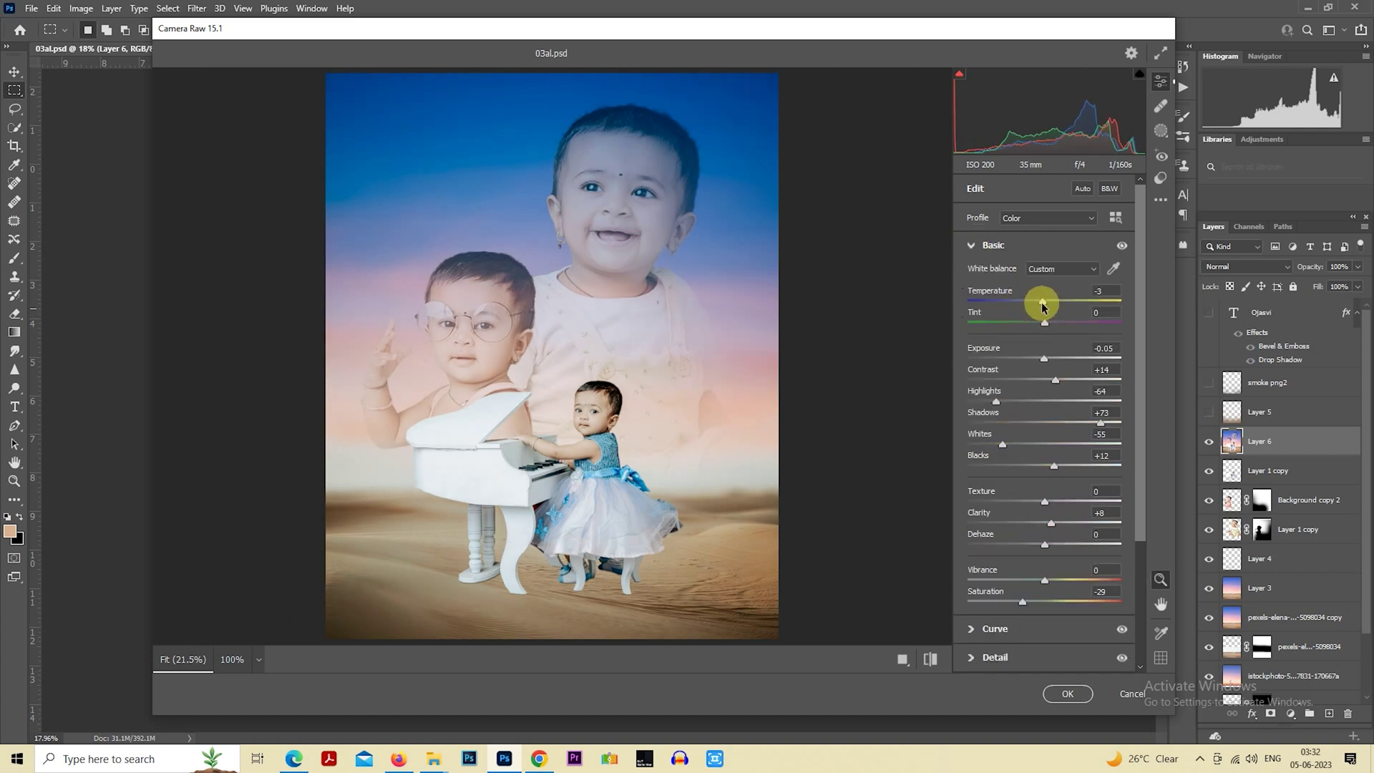
left_click(973, 250)
left_click(970, 447)
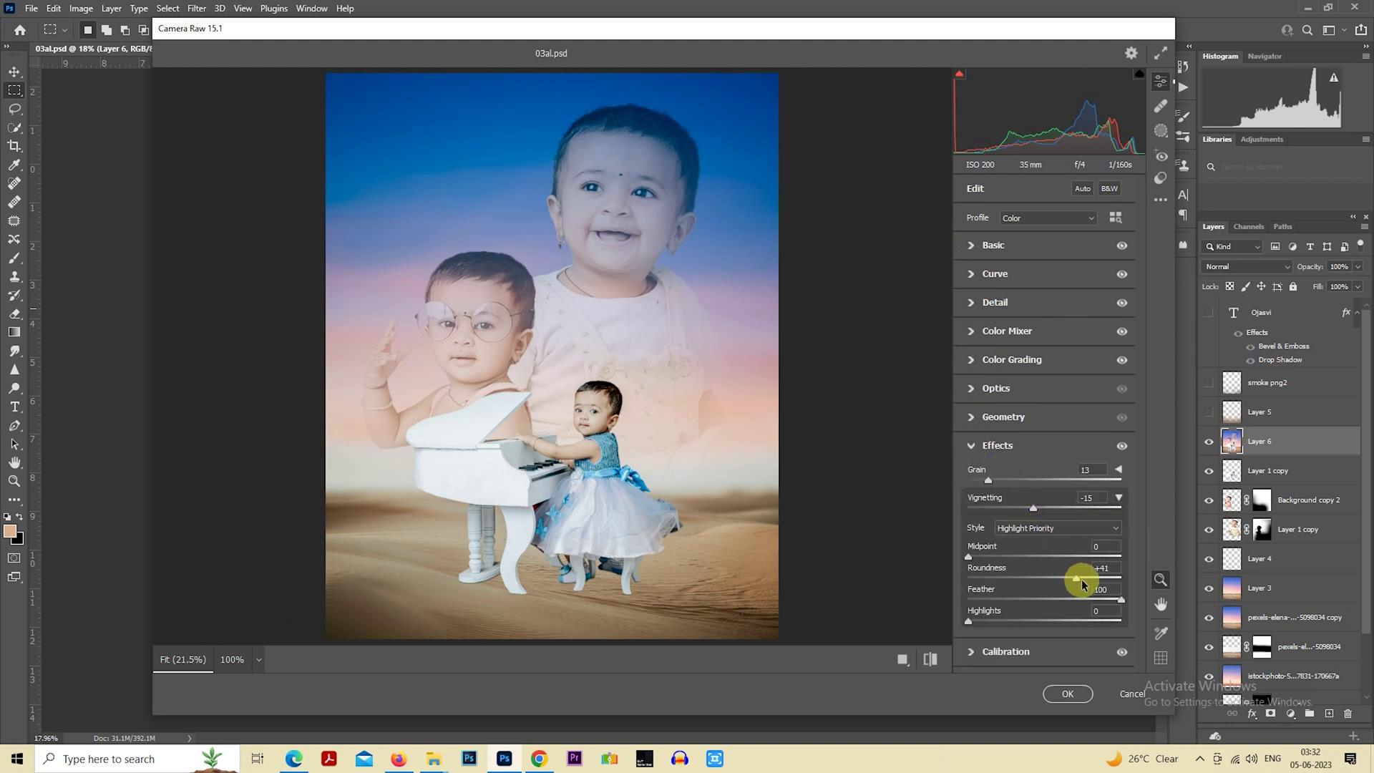
left_click_drag(1027, 509, 1029, 508)
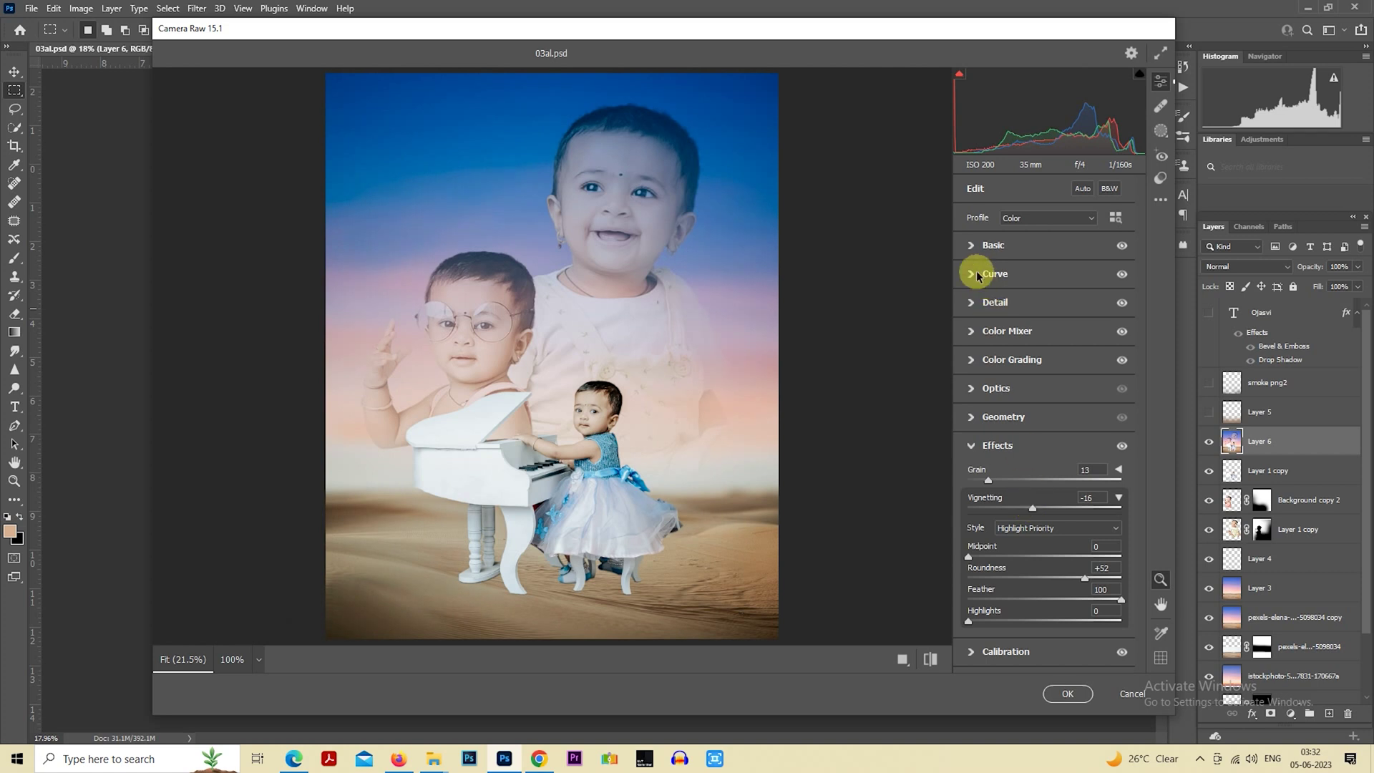
Set highlights to -100, shadows +50, whites -54, and raise clarity.
left_click(970, 245)
mouse_move(994, 401)
left_mouse_down()
mouse_move(966, 403)
mouse_move(1061, 383)
mouse_move(1042, 360)
mouse_move(1053, 380)
left_mouse_up()
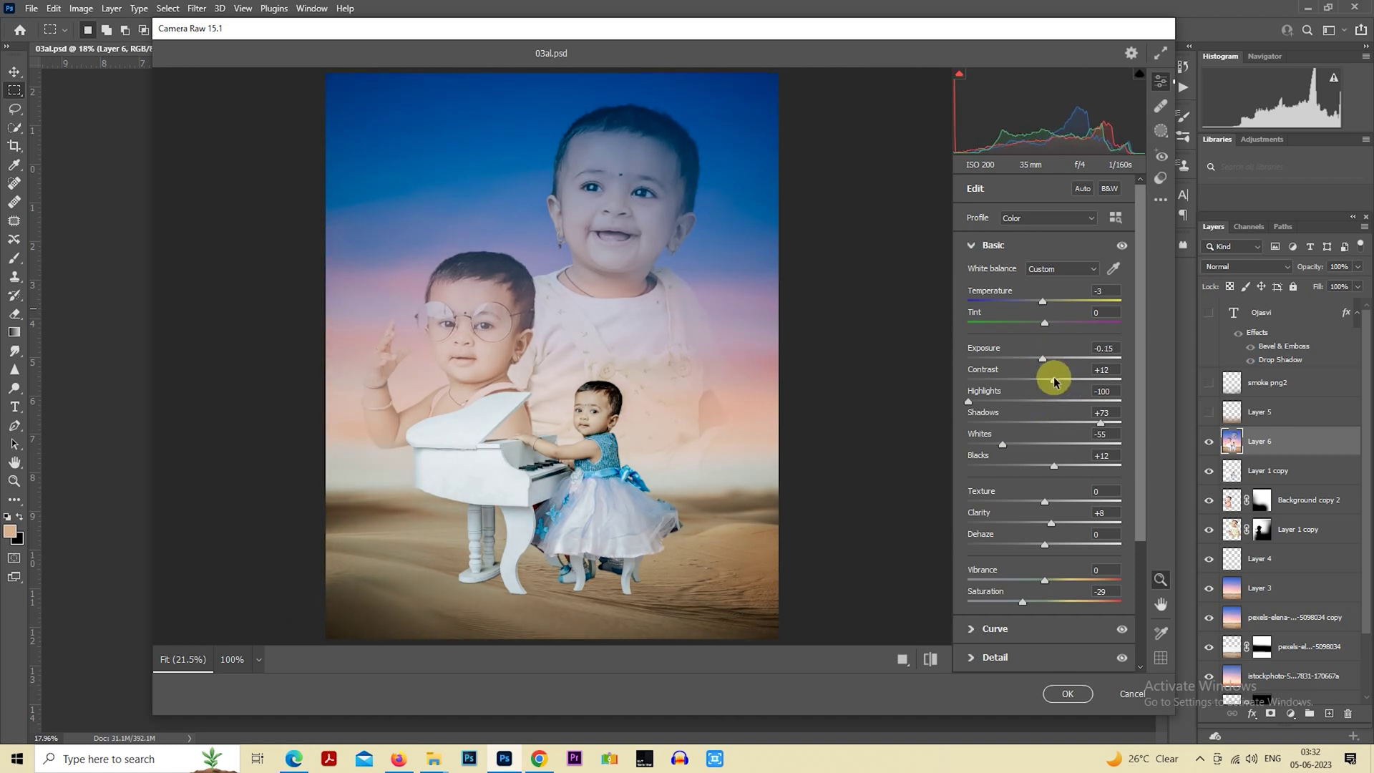
left_click(1064, 423)
left_click_drag(1001, 444, 935, 444)
left_click_drag(1054, 466, 1036, 469)
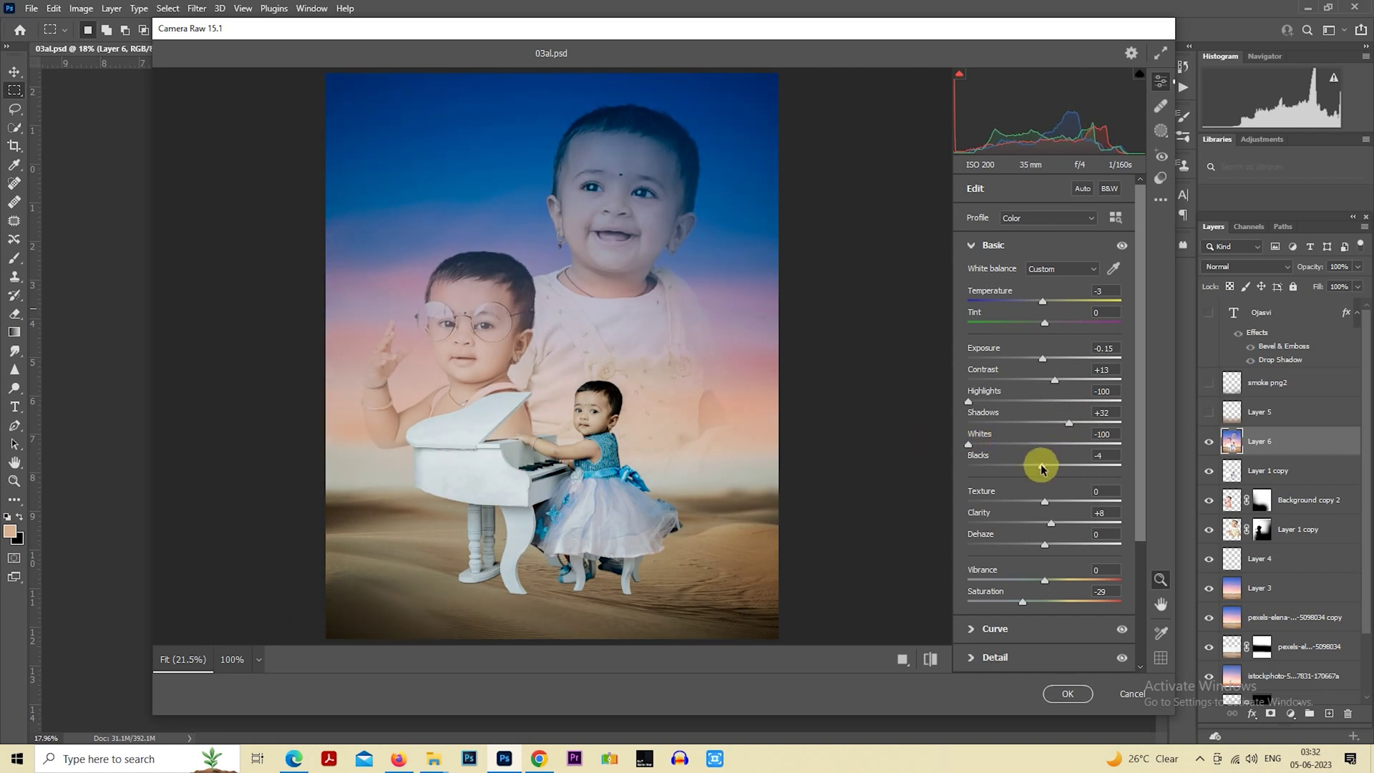
left_click(1003, 444)
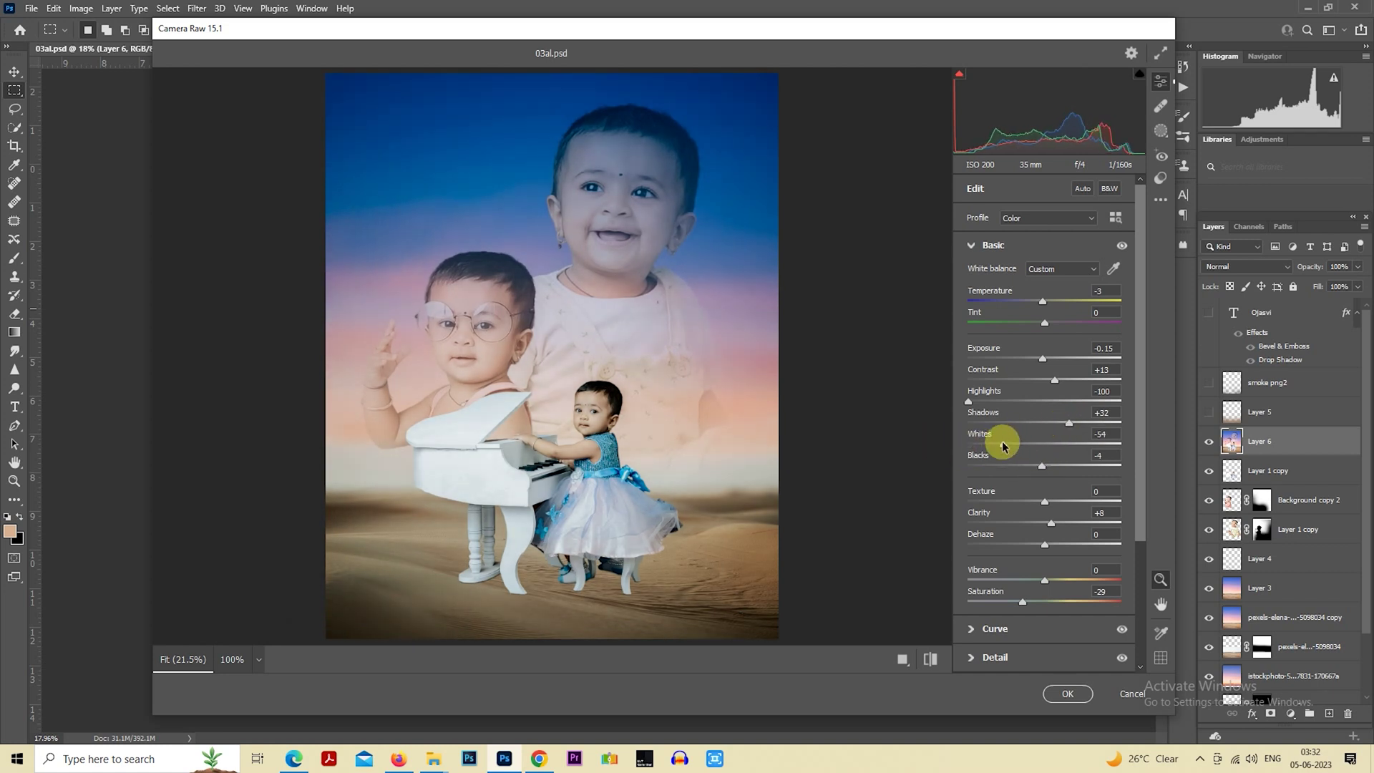
left_click(1082, 423)
left_click_drag(1070, 523, 1054, 523)
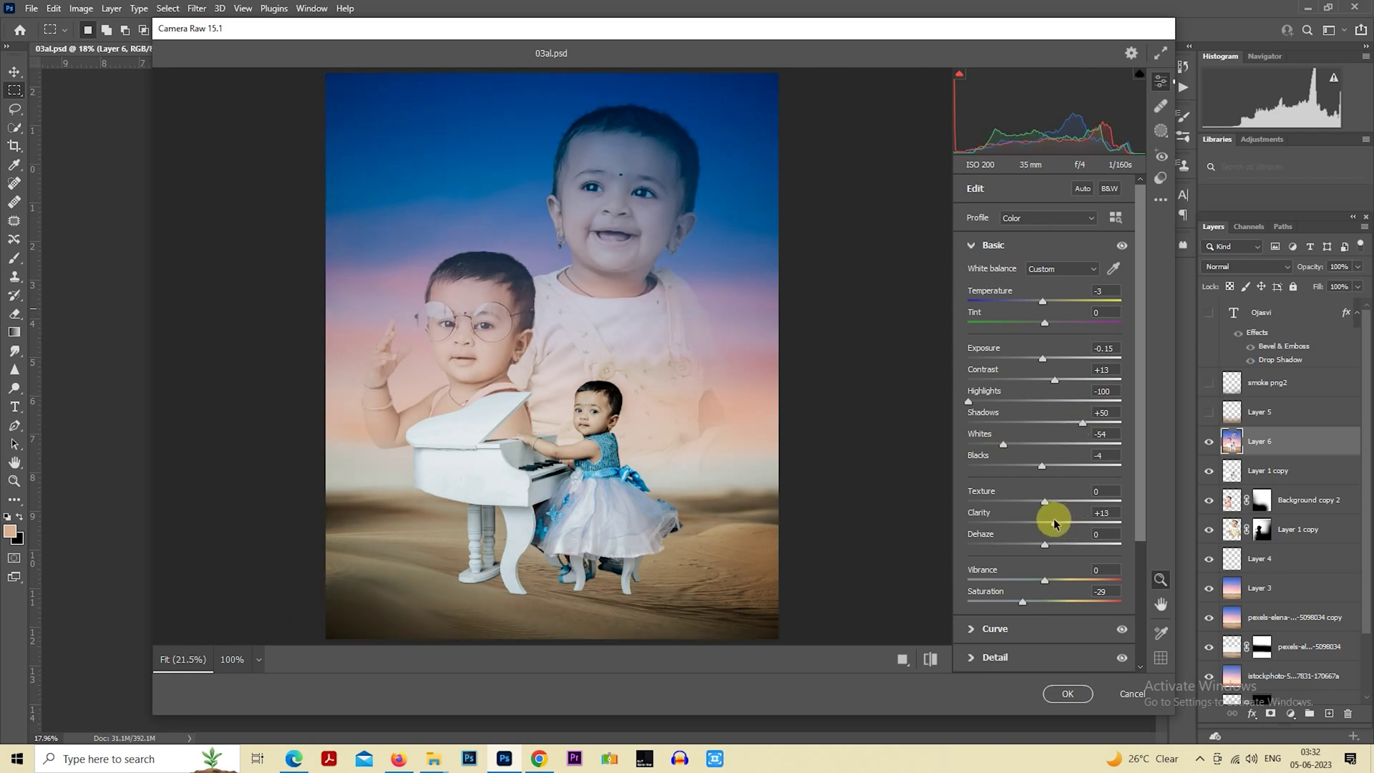
left_click(972, 244)
Lighten the vignette to about -9 and set contrast to -9, then apply the grade.
left_click(982, 450)
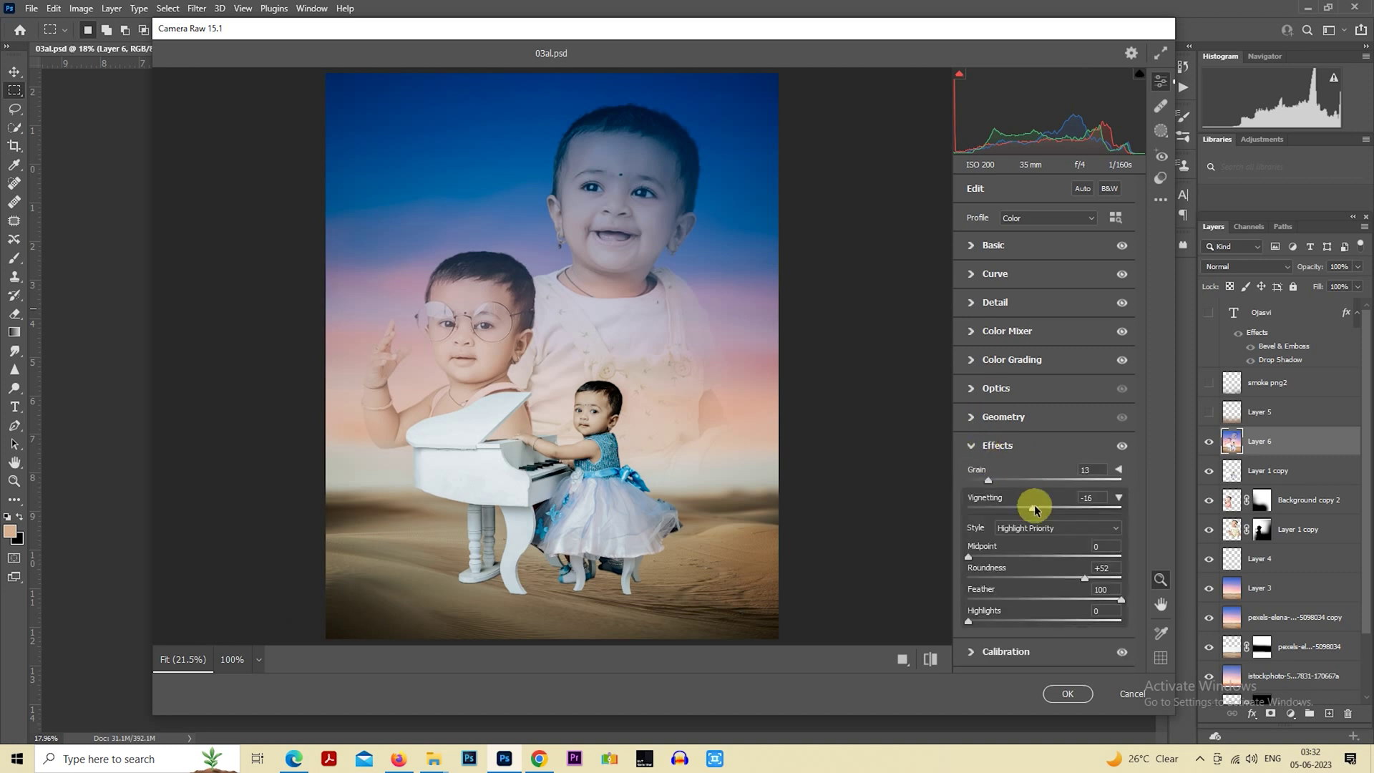
left_click_drag(1033, 506, 1041, 506)
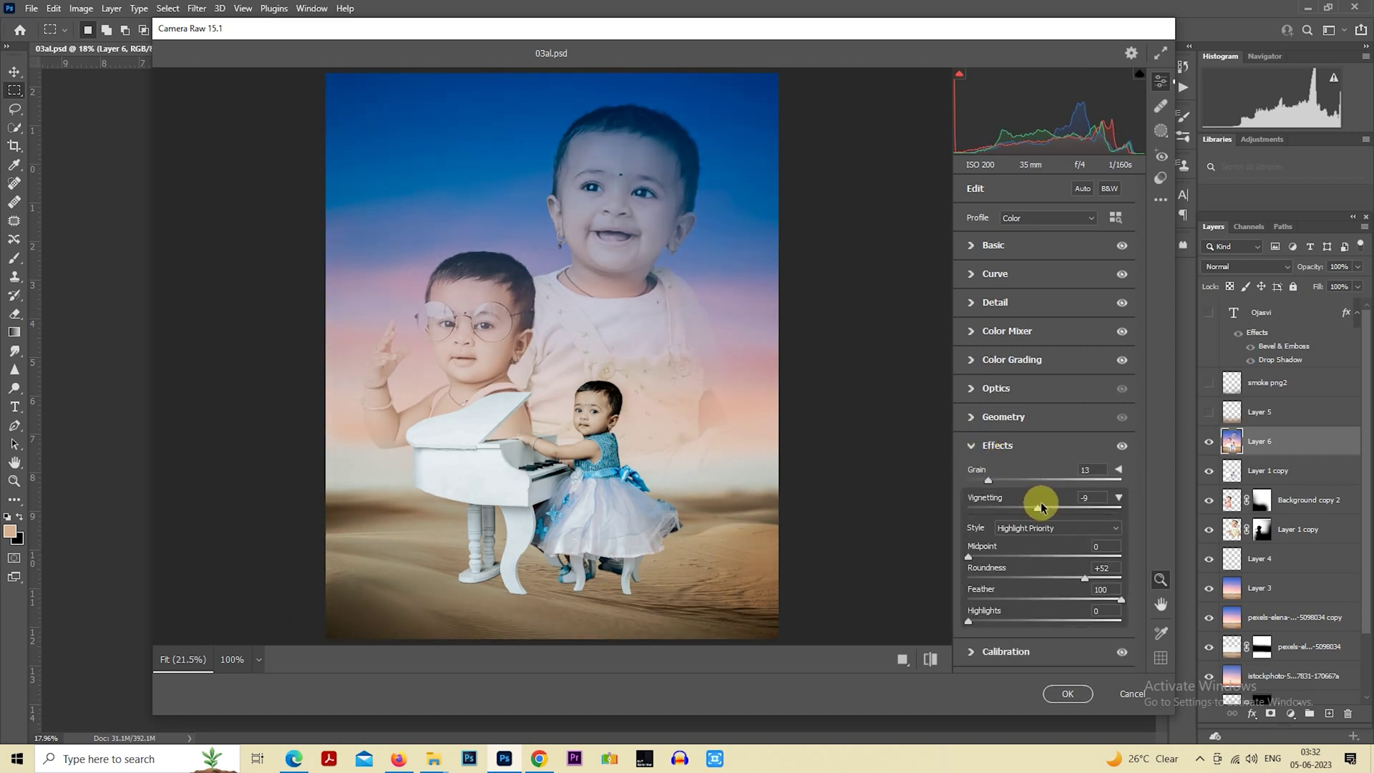
left_click(931, 657)
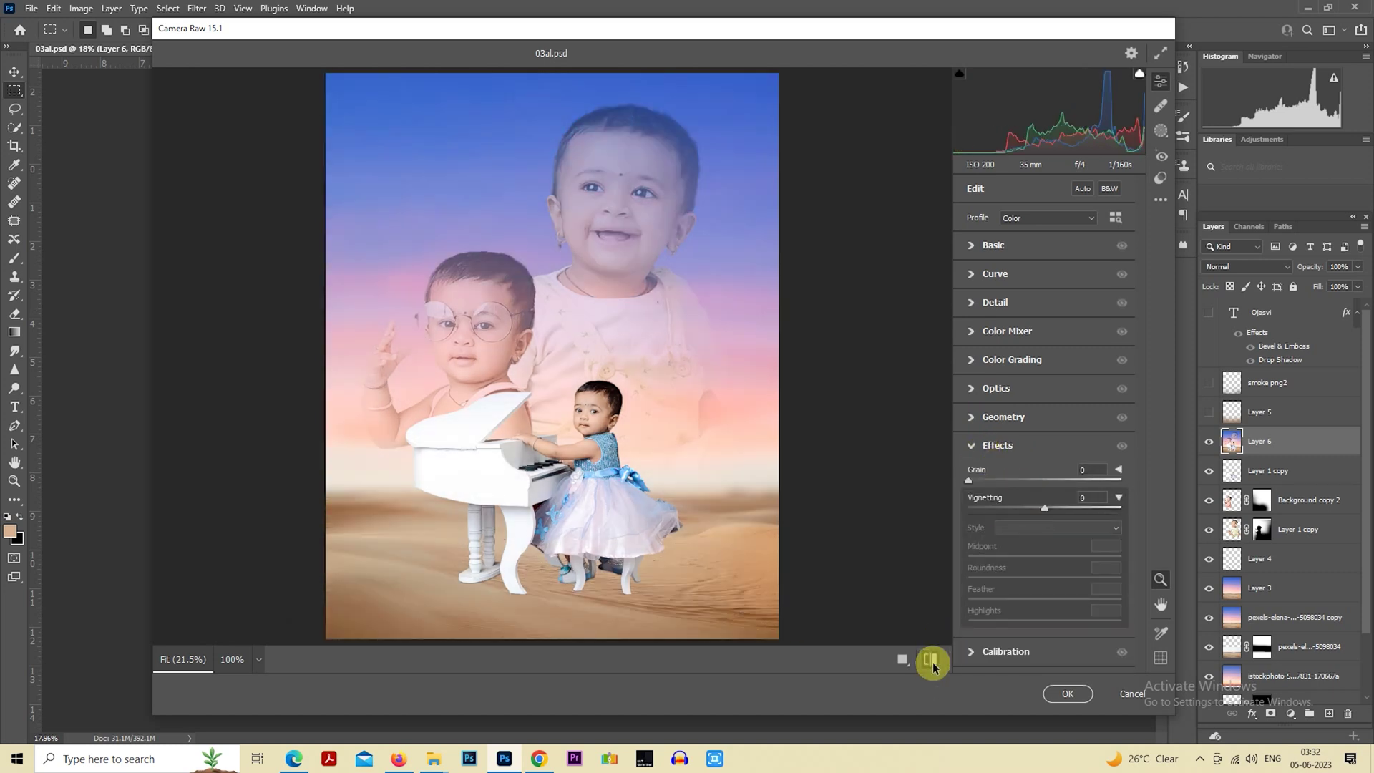
left_click(975, 245)
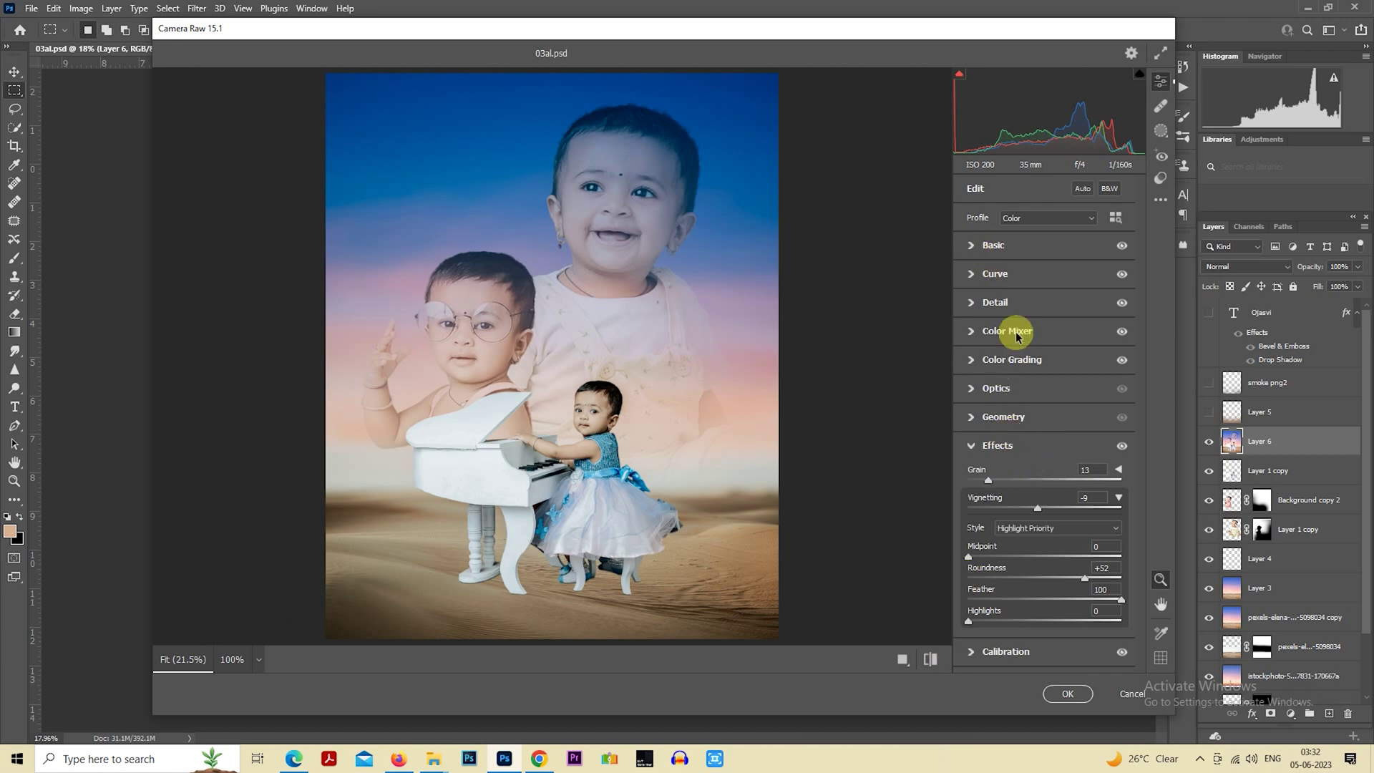
left_click_drag(1028, 377, 1037, 379)
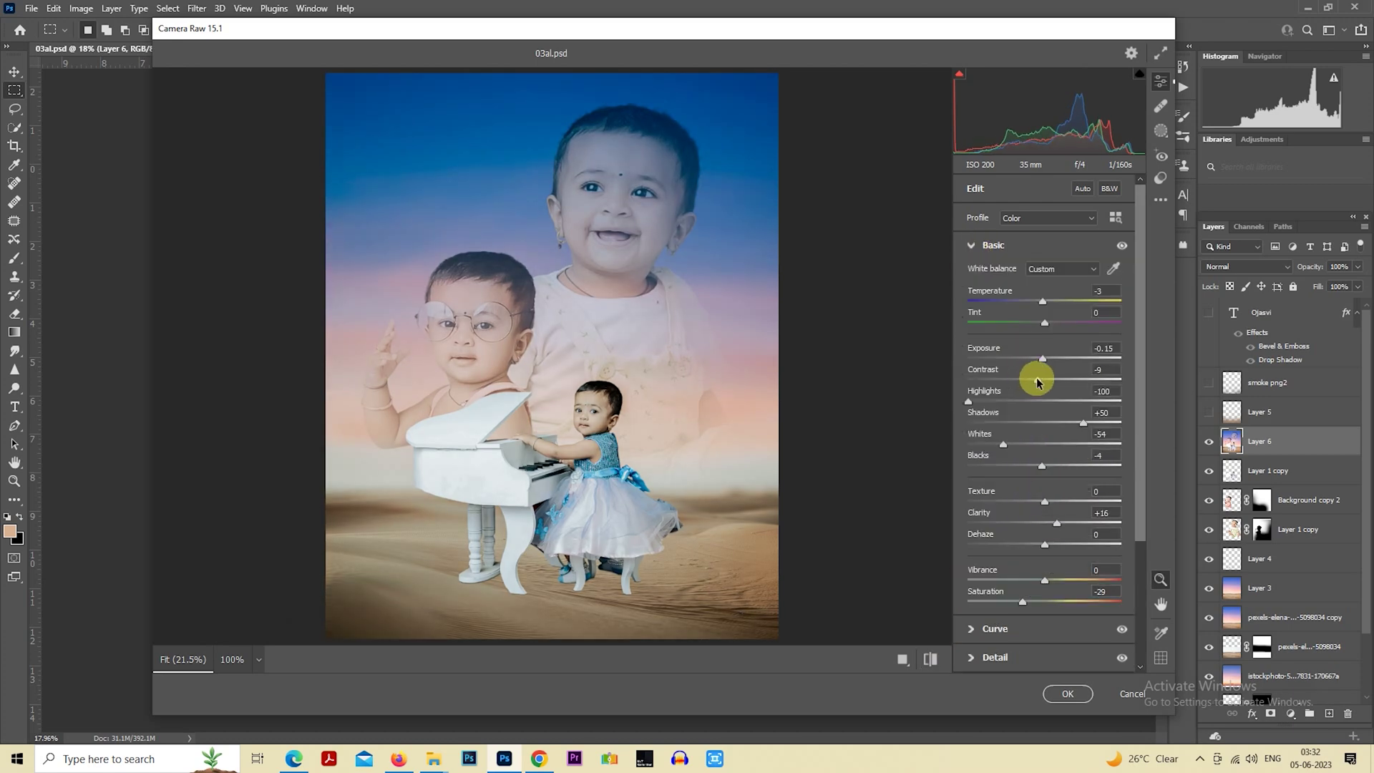
left_click(1061, 694)
key("shift+ctrl+l")
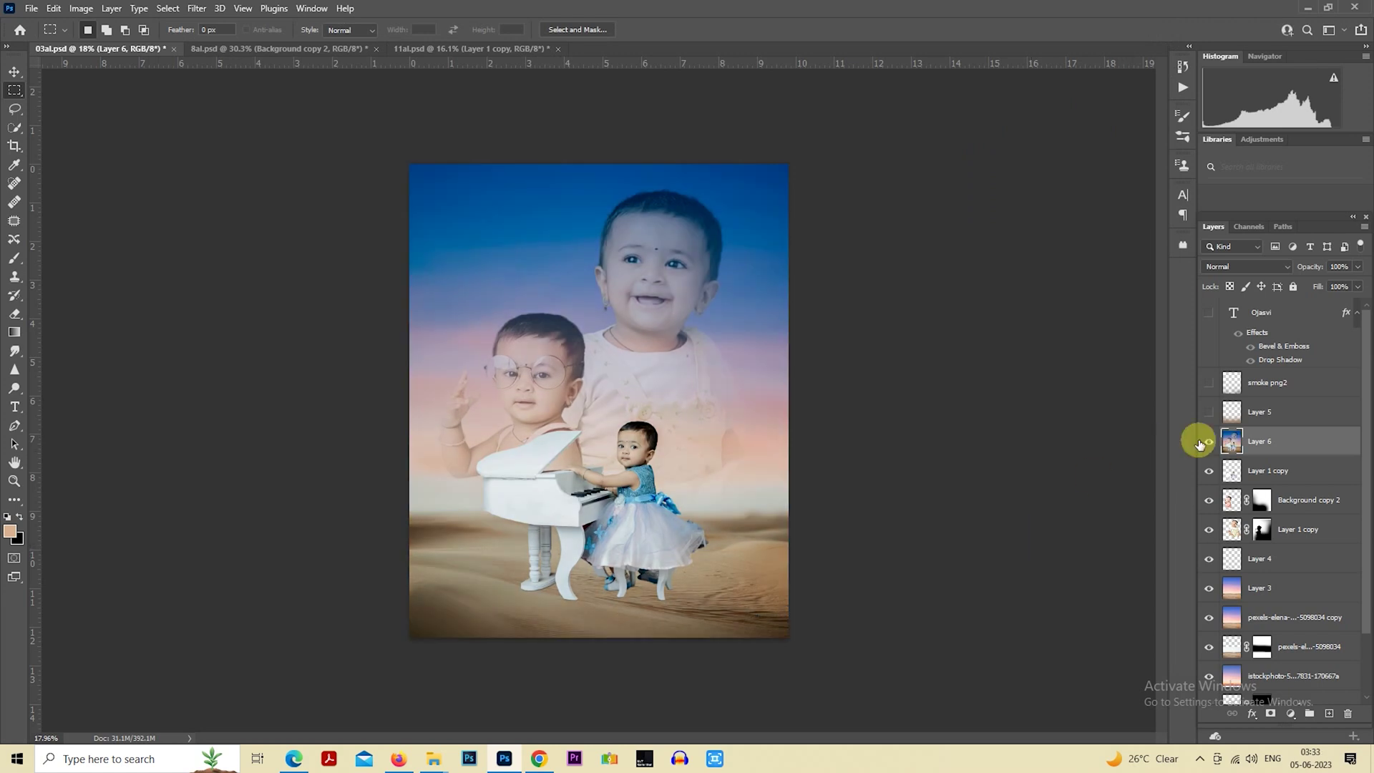
left_click(1208, 413)
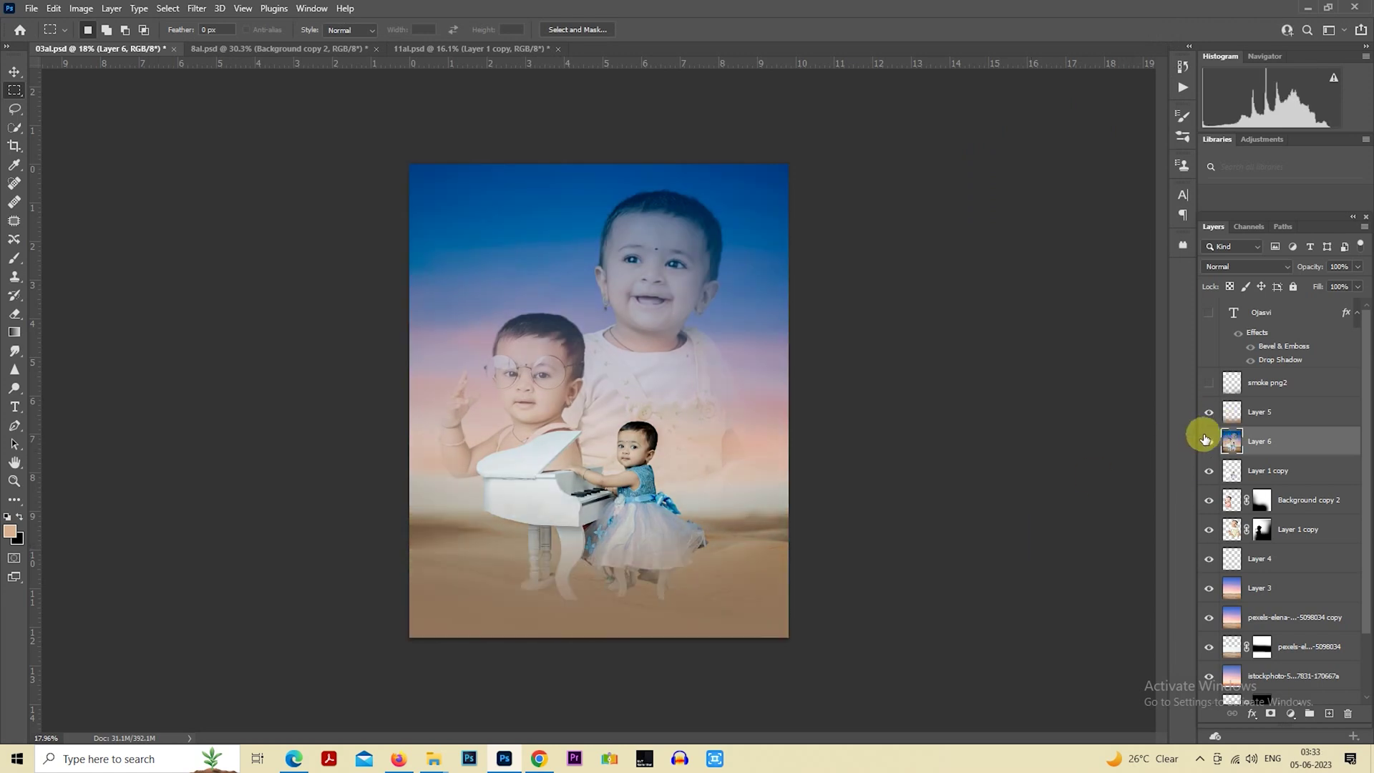
left_click(1247, 418)
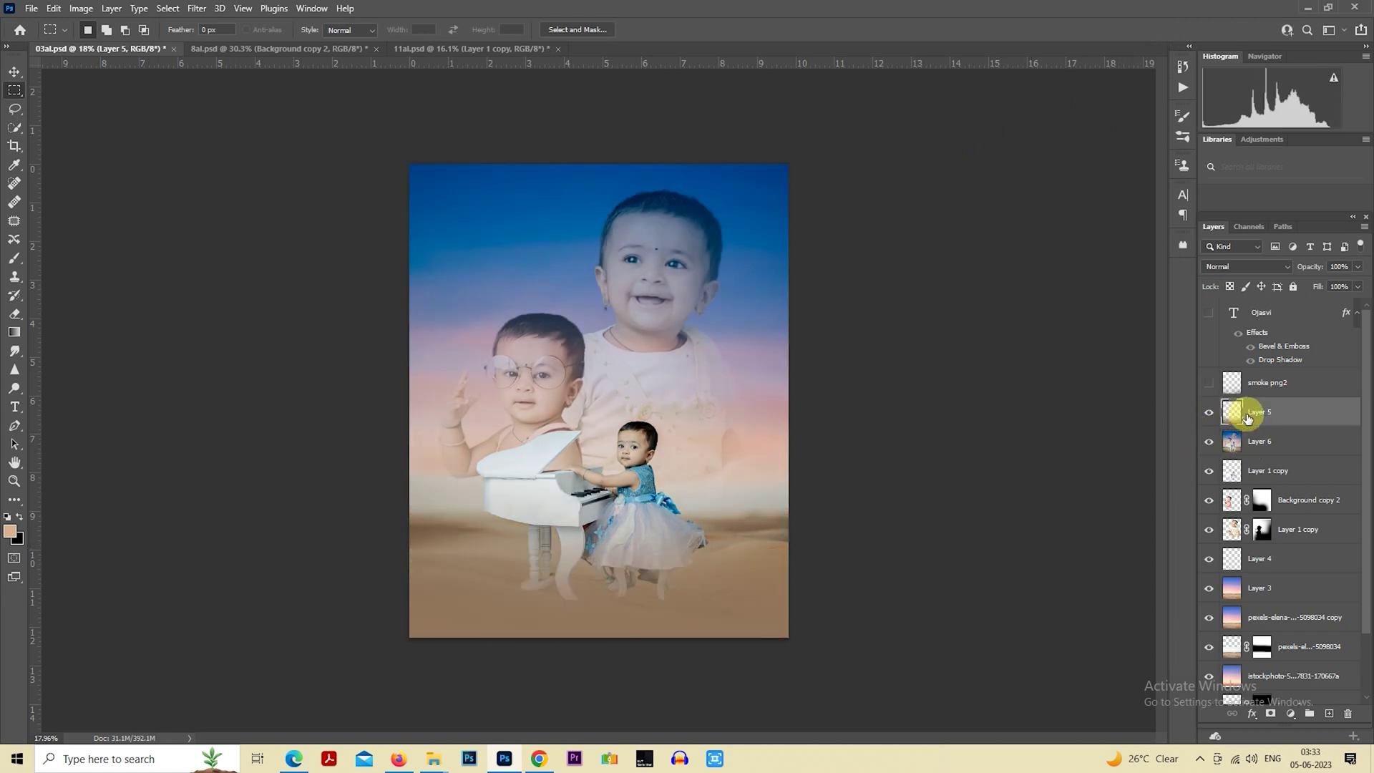
key("ctrl+u")
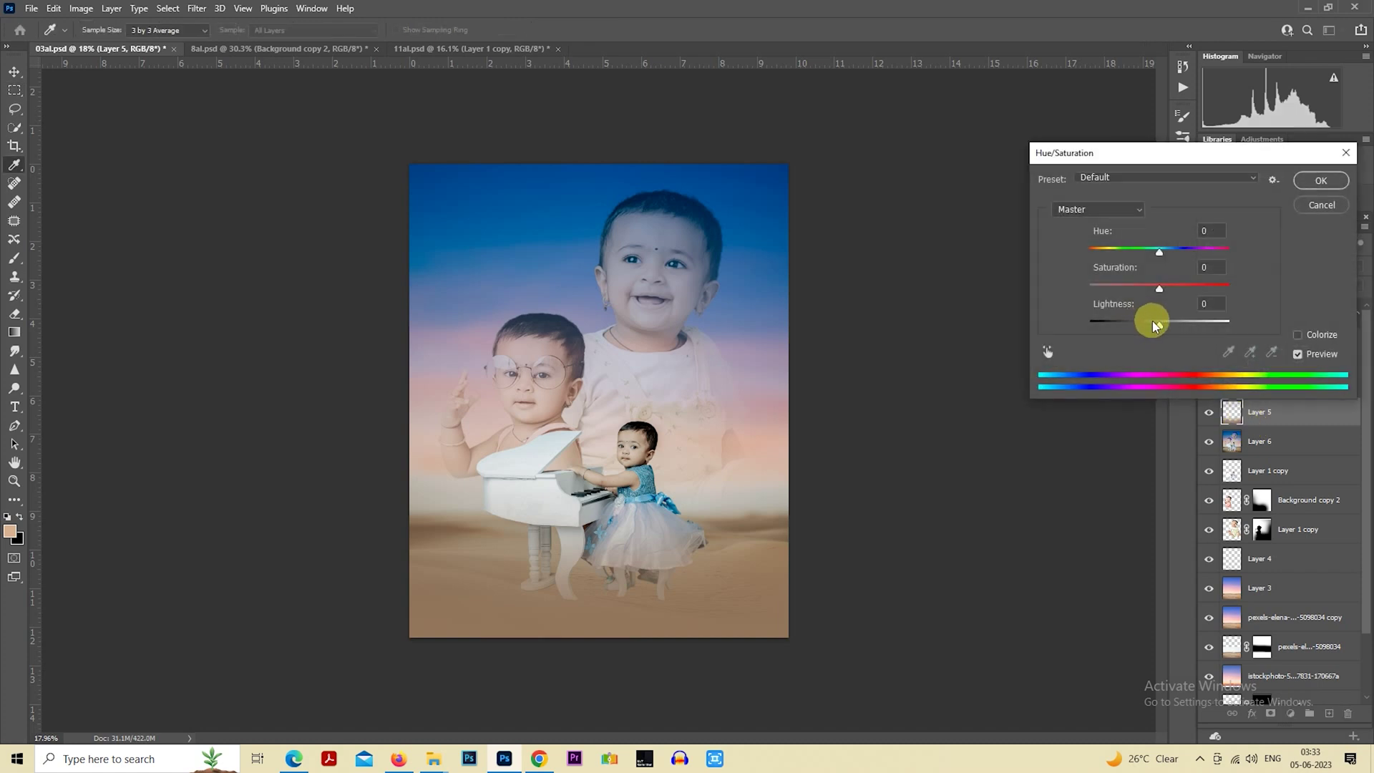
left_click_drag(1152, 320, 1139, 322)
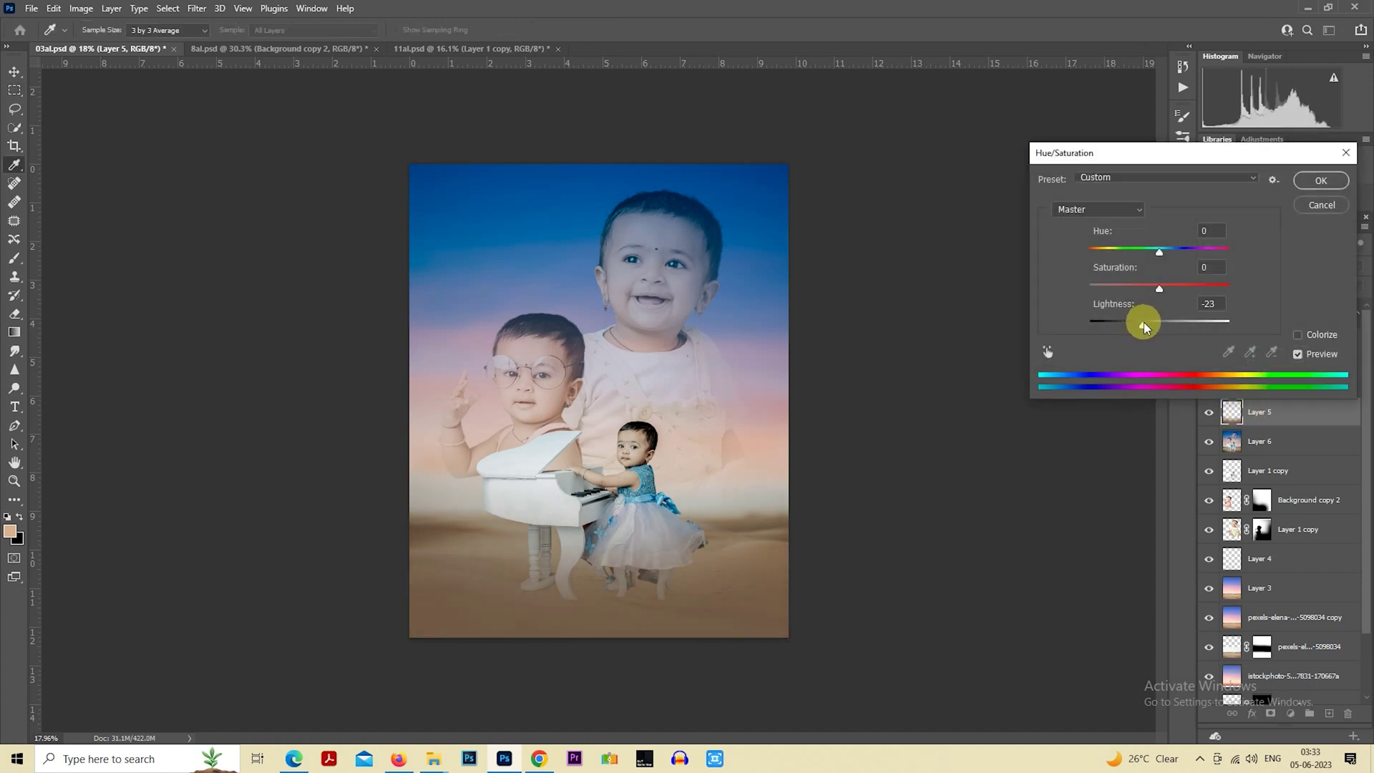
left_click(1316, 181)
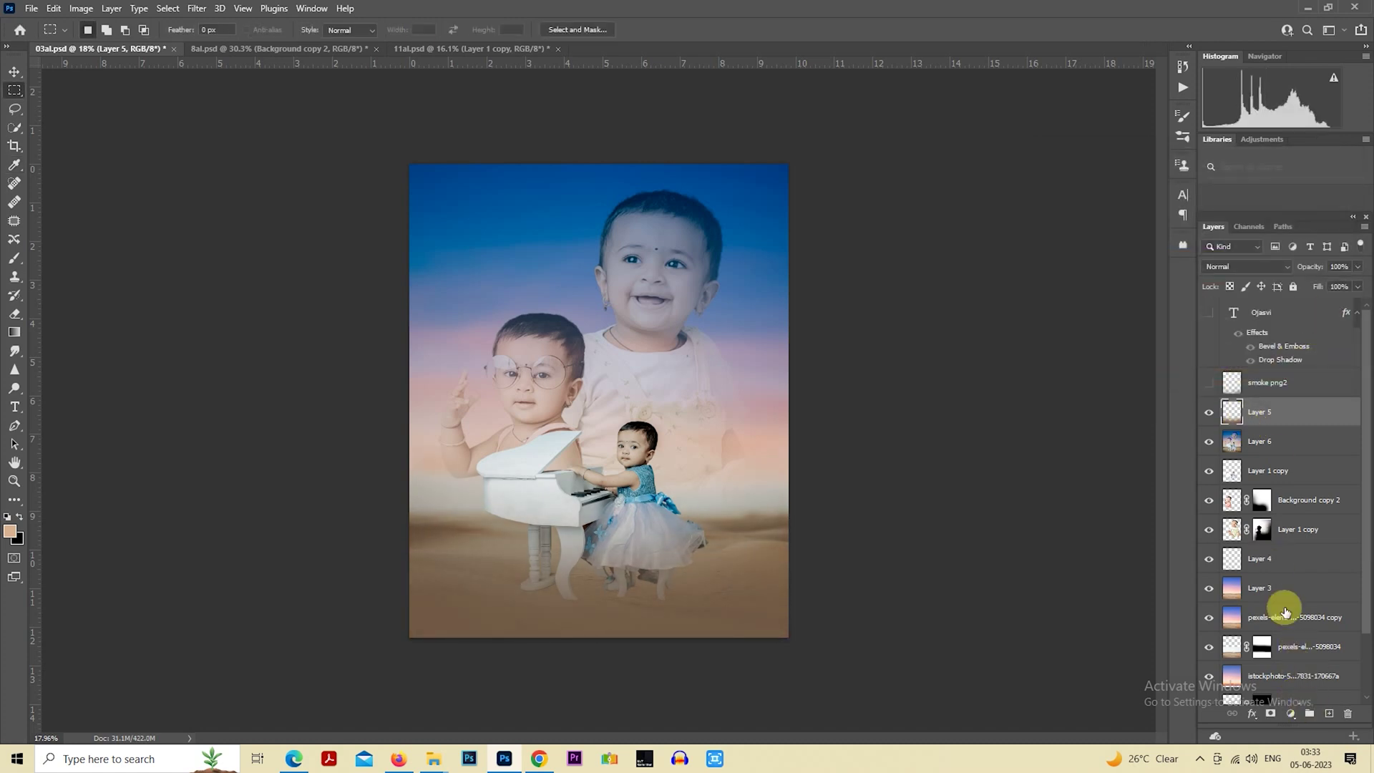
left_click(1205, 382)
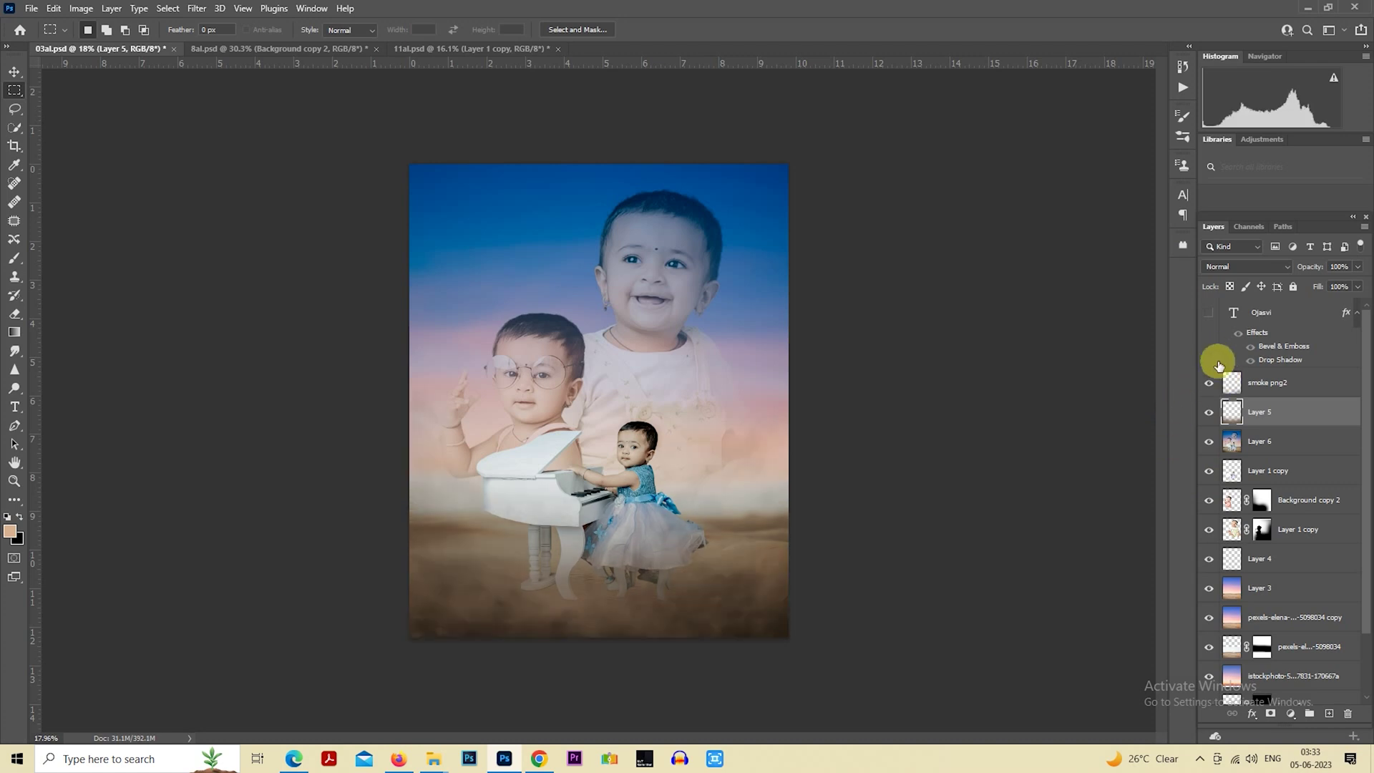
left_click(1249, 386)
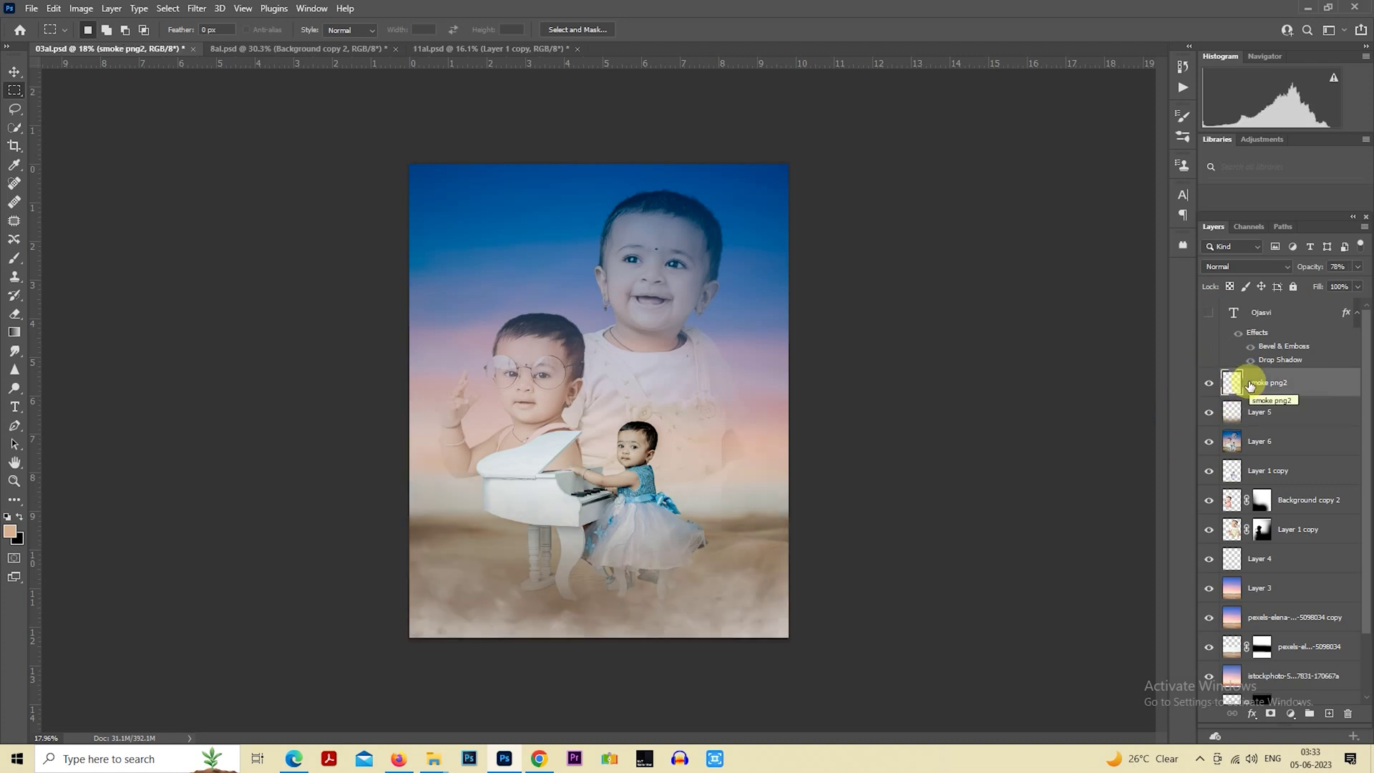
left_click(1209, 313)
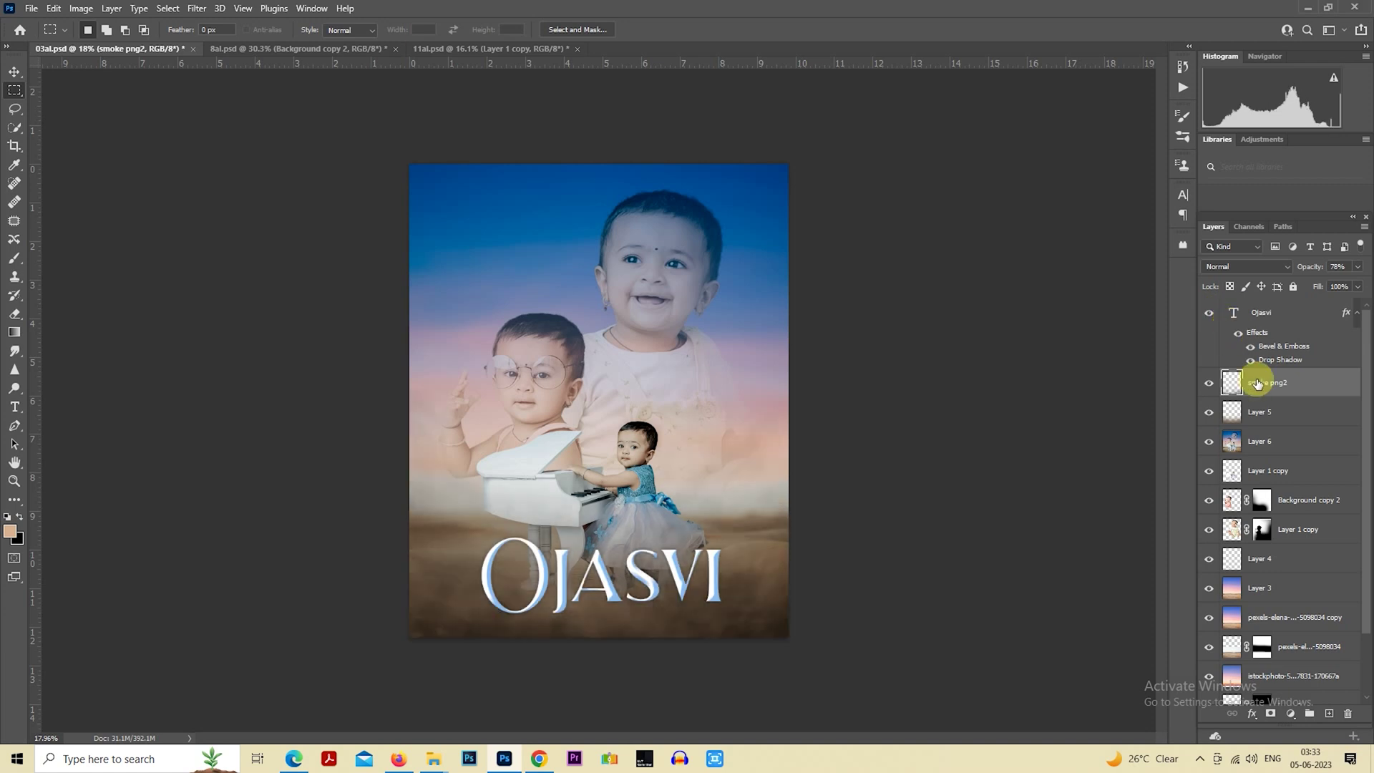
Free Transform the smoke layer, squashing it shorter from the top.
right_click(613, 456)
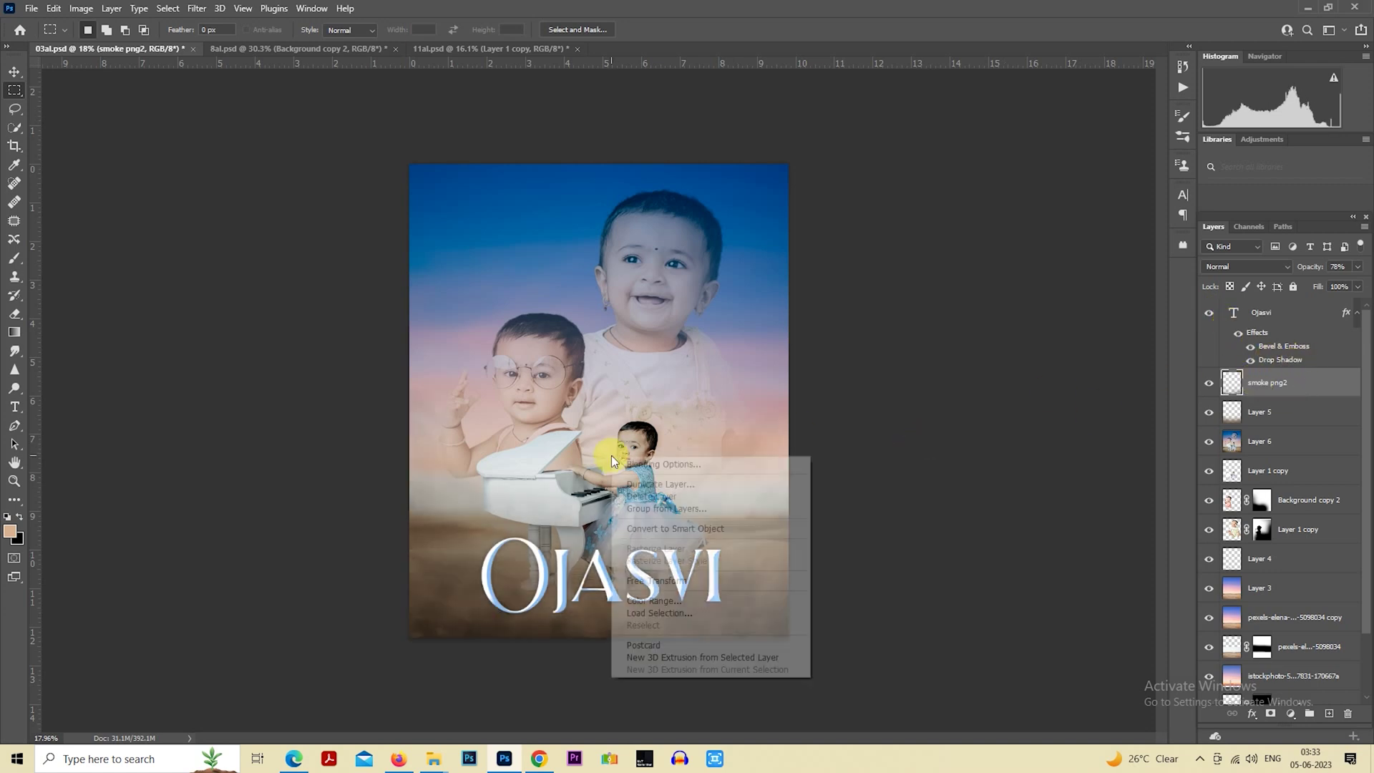
left_click(682, 583)
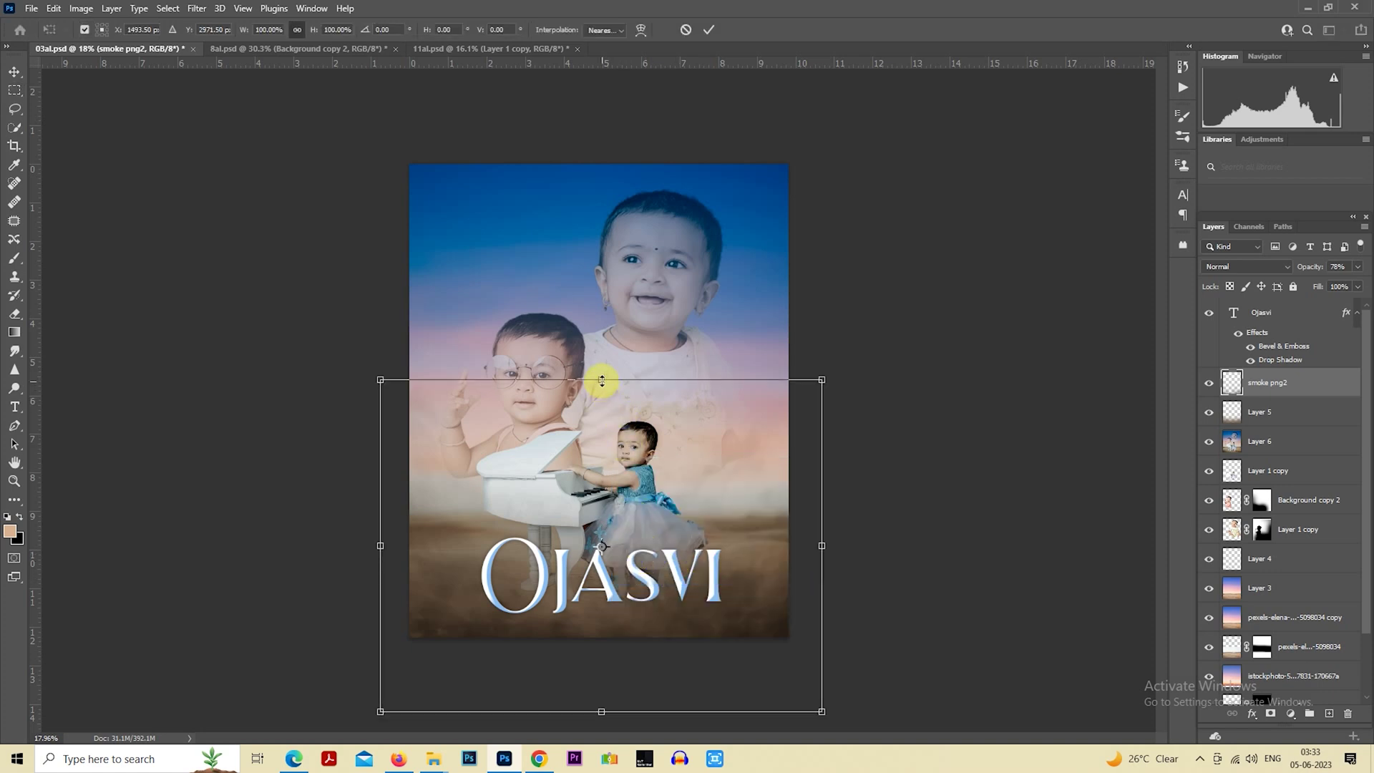
mouse_move(601, 380)
left_mouse_down()
mouse_move(608, 469)
mouse_move(603, 441)
left_mouse_up()
key("Return")
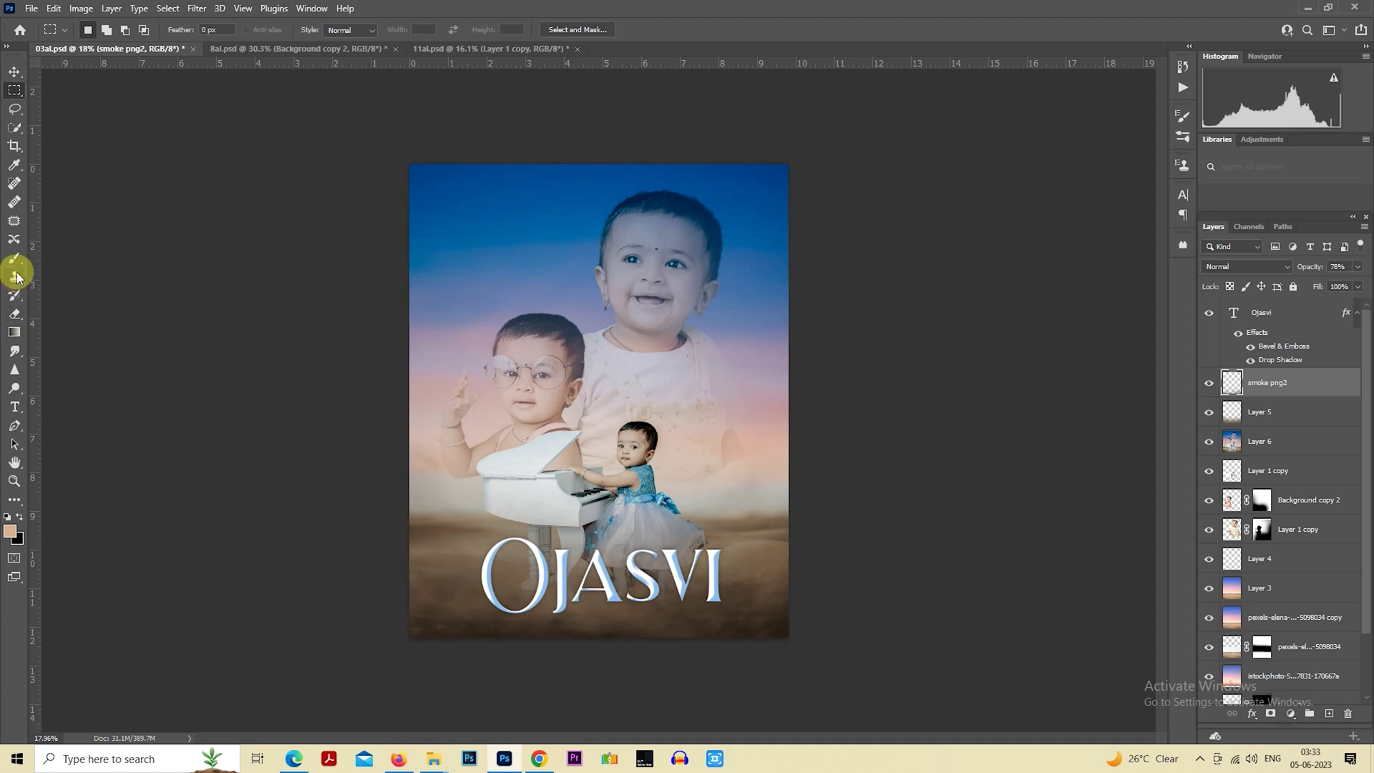
Pick the lens-flare PNG from the source-images folder to bring onto the poster.
left_click(15, 317)
key("bracketright")
key("bracketright")
key("bracketright")
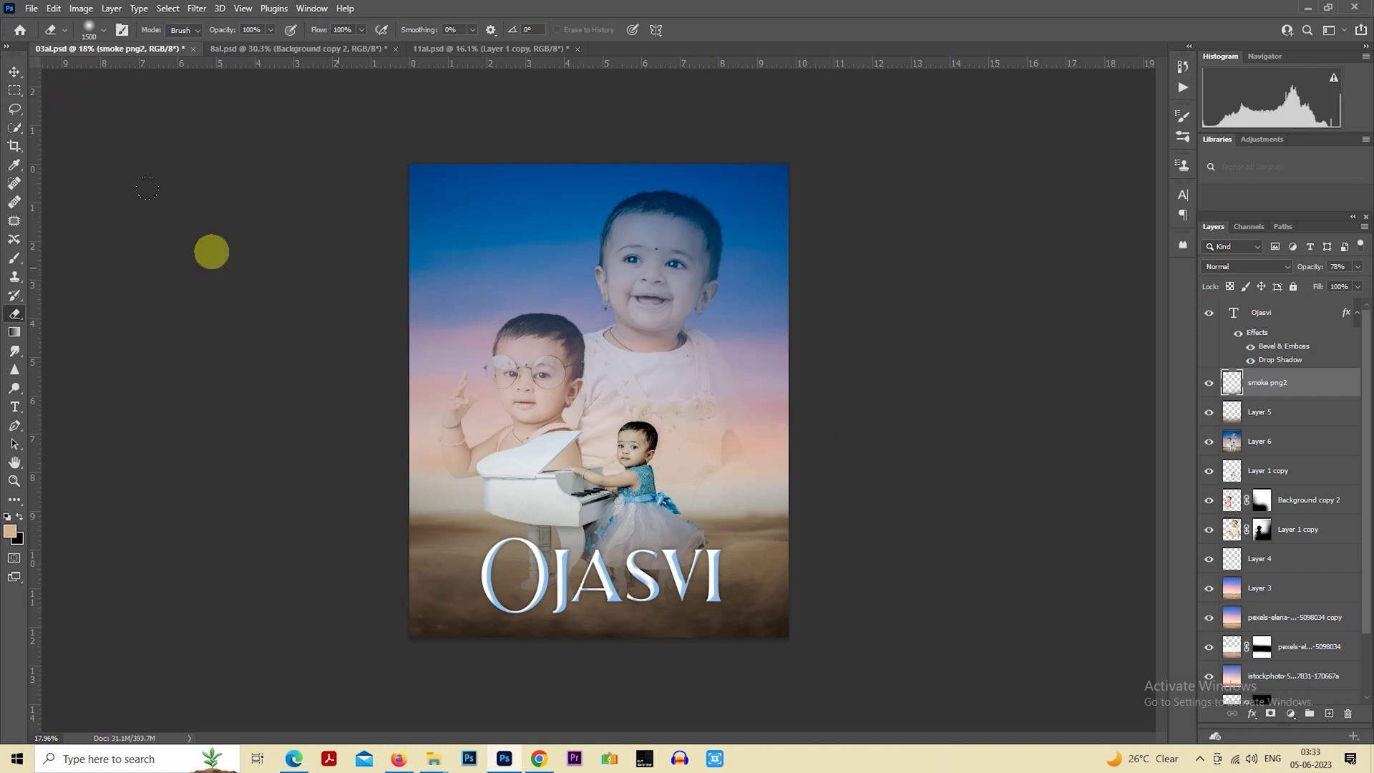
left_click(29, 92)
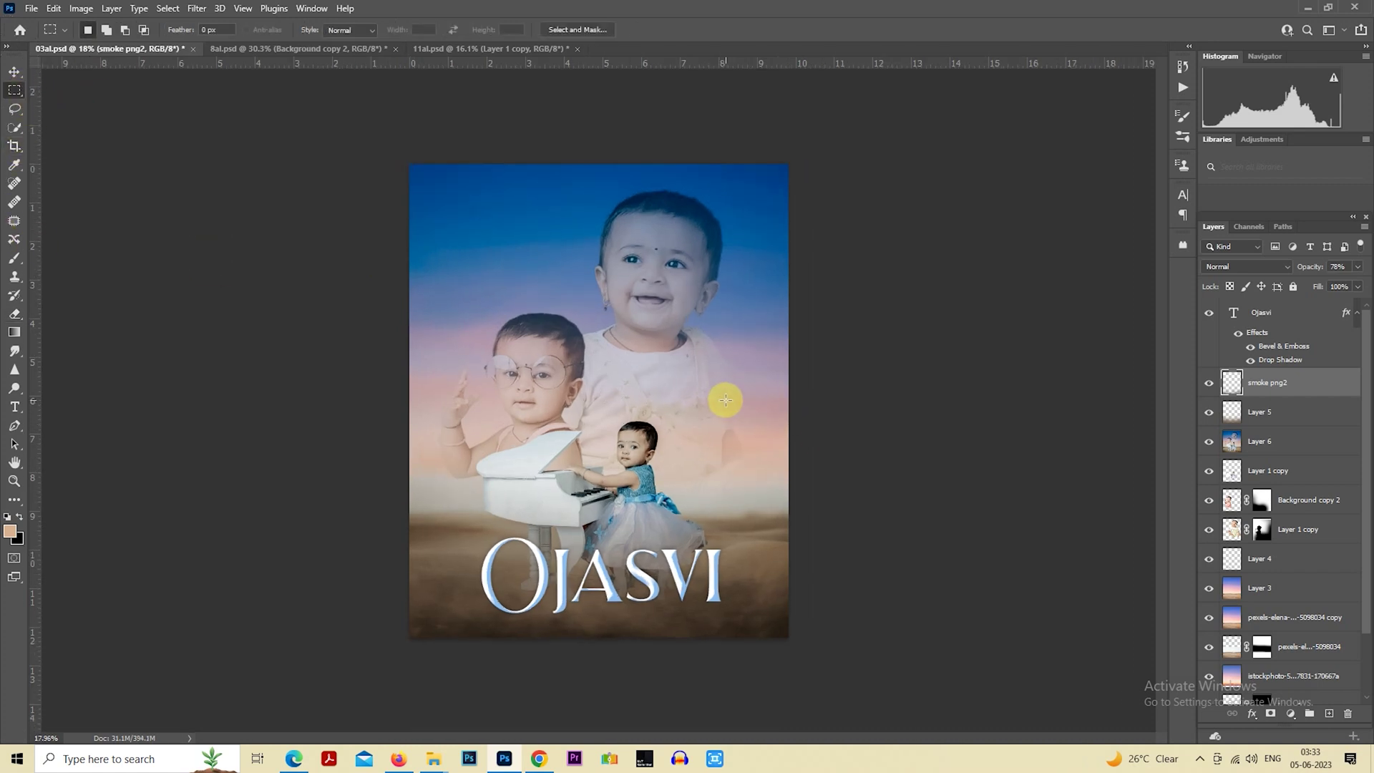
scroll(598, 405, "up", 2)
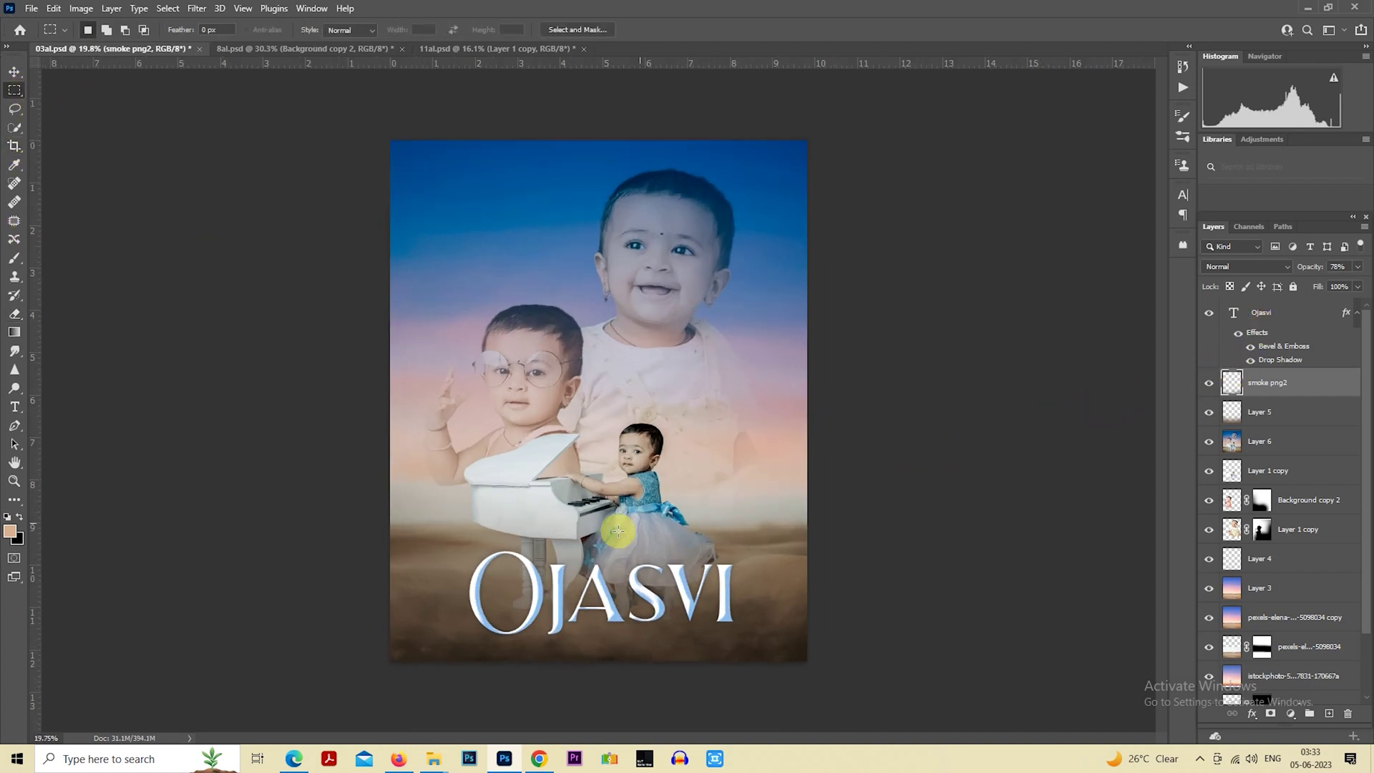
left_click(450, 729)
scroll(582, 555, "up", 5)
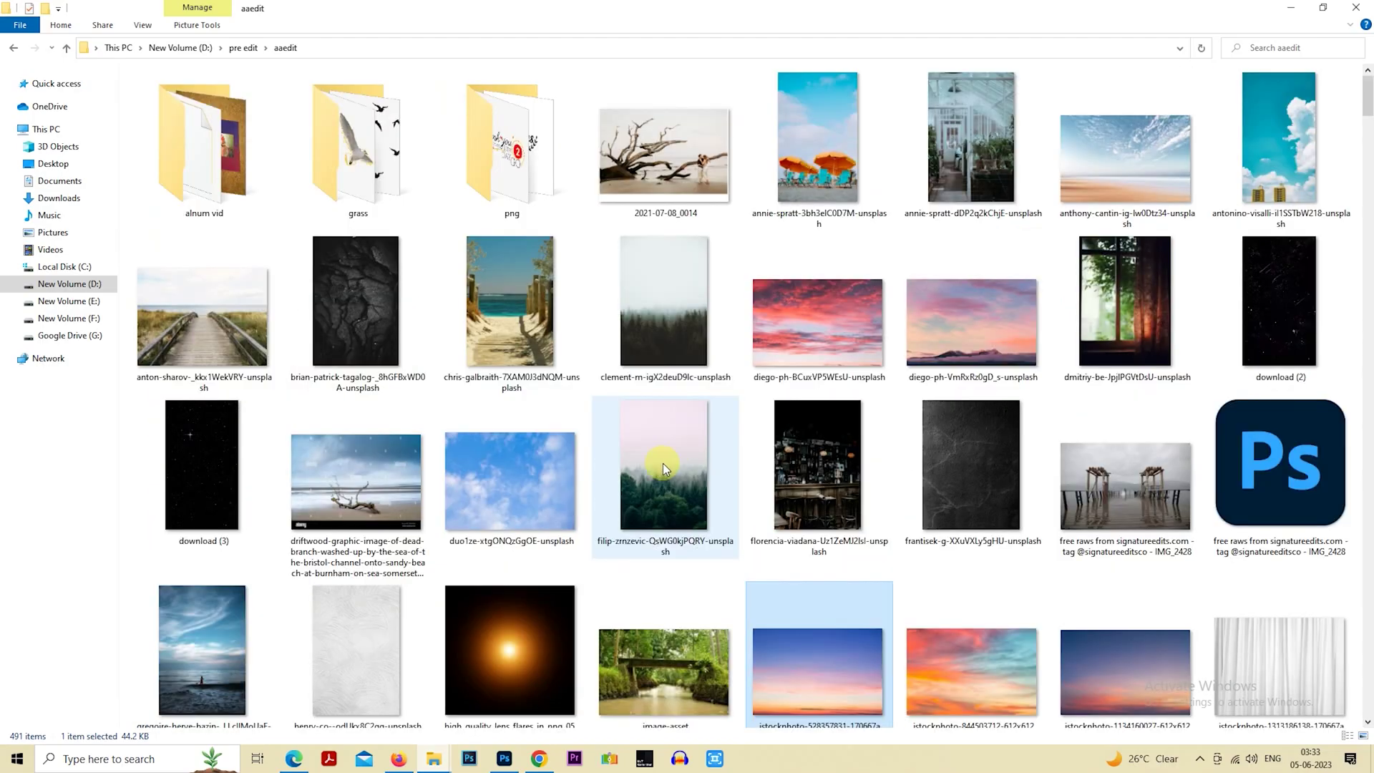
left_click(534, 672)
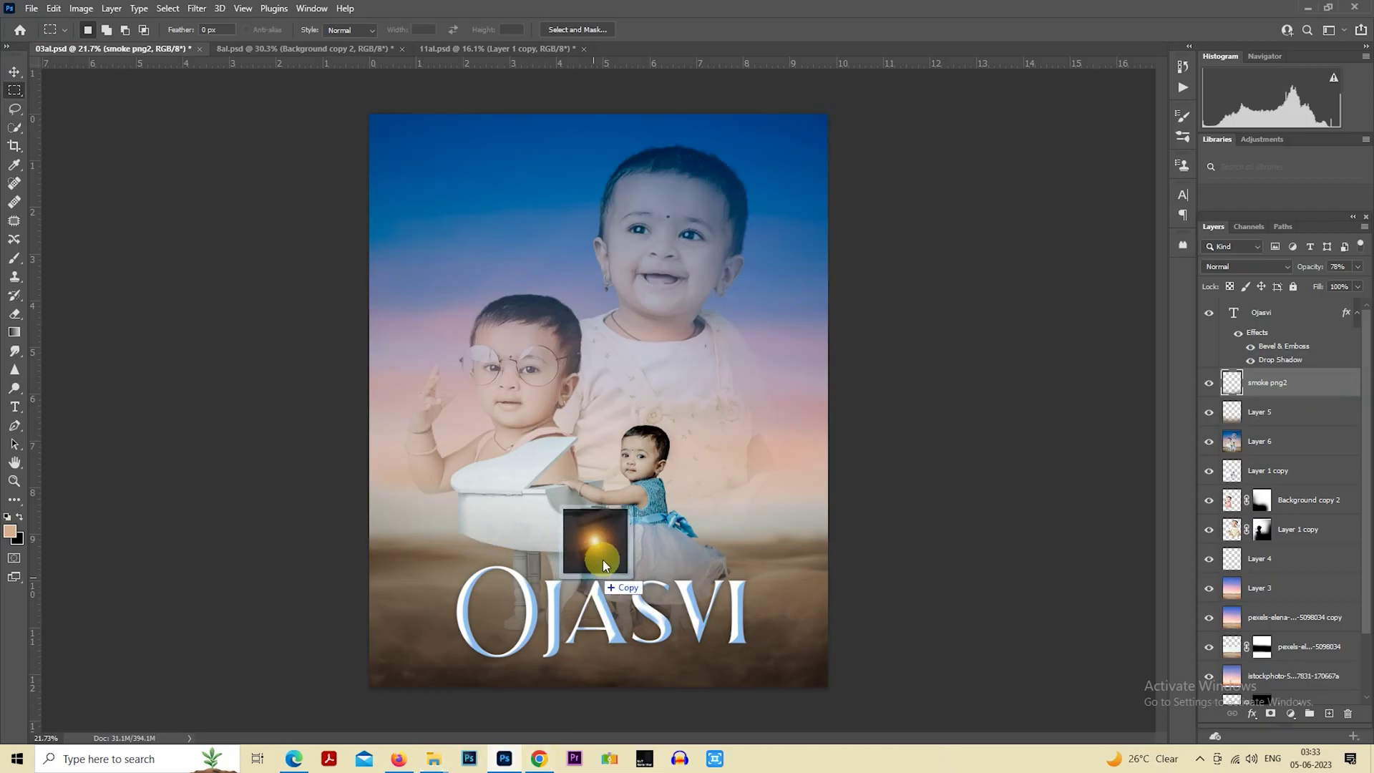
Place the lens-flare image, rasterize it and set its blend mode to Screen.
left_click_drag(534, 672, 629, 512)
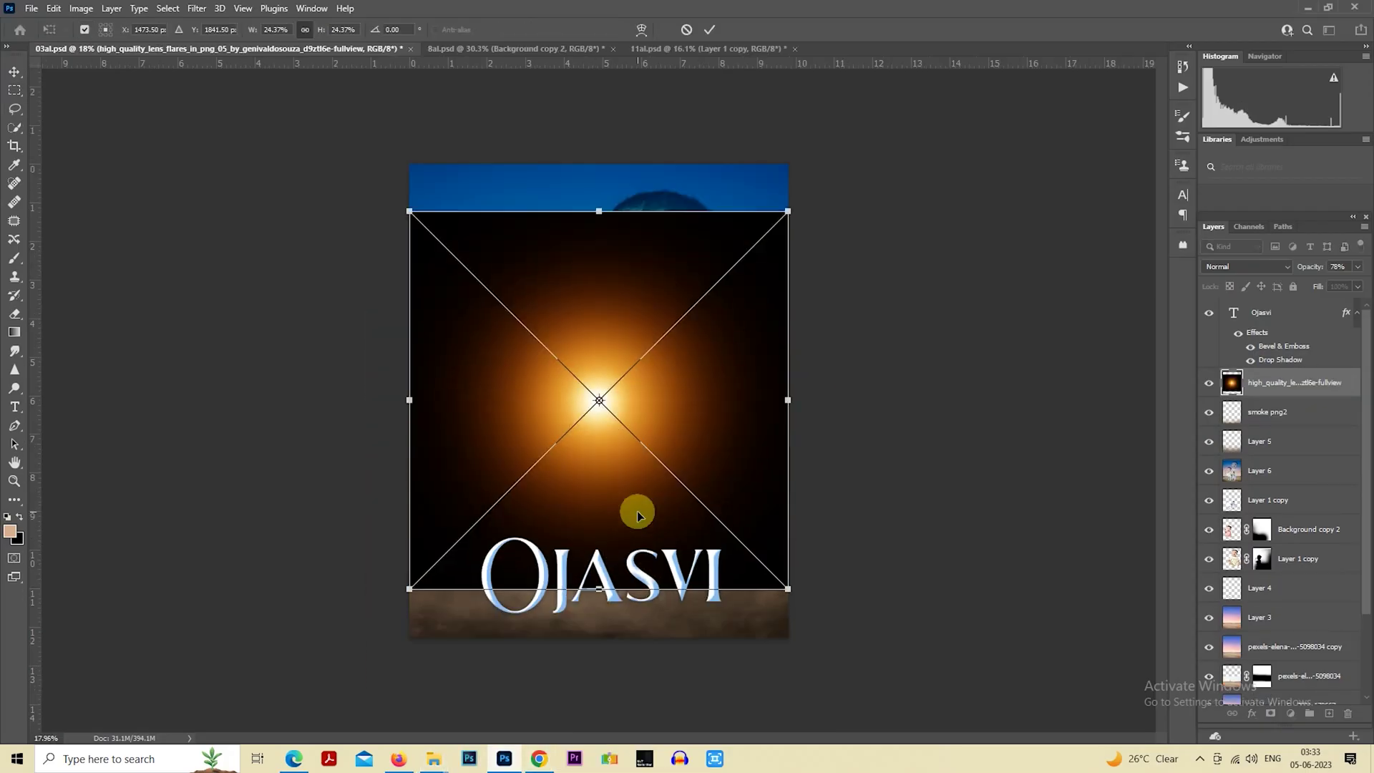
key("Return")
right_click(1261, 383)
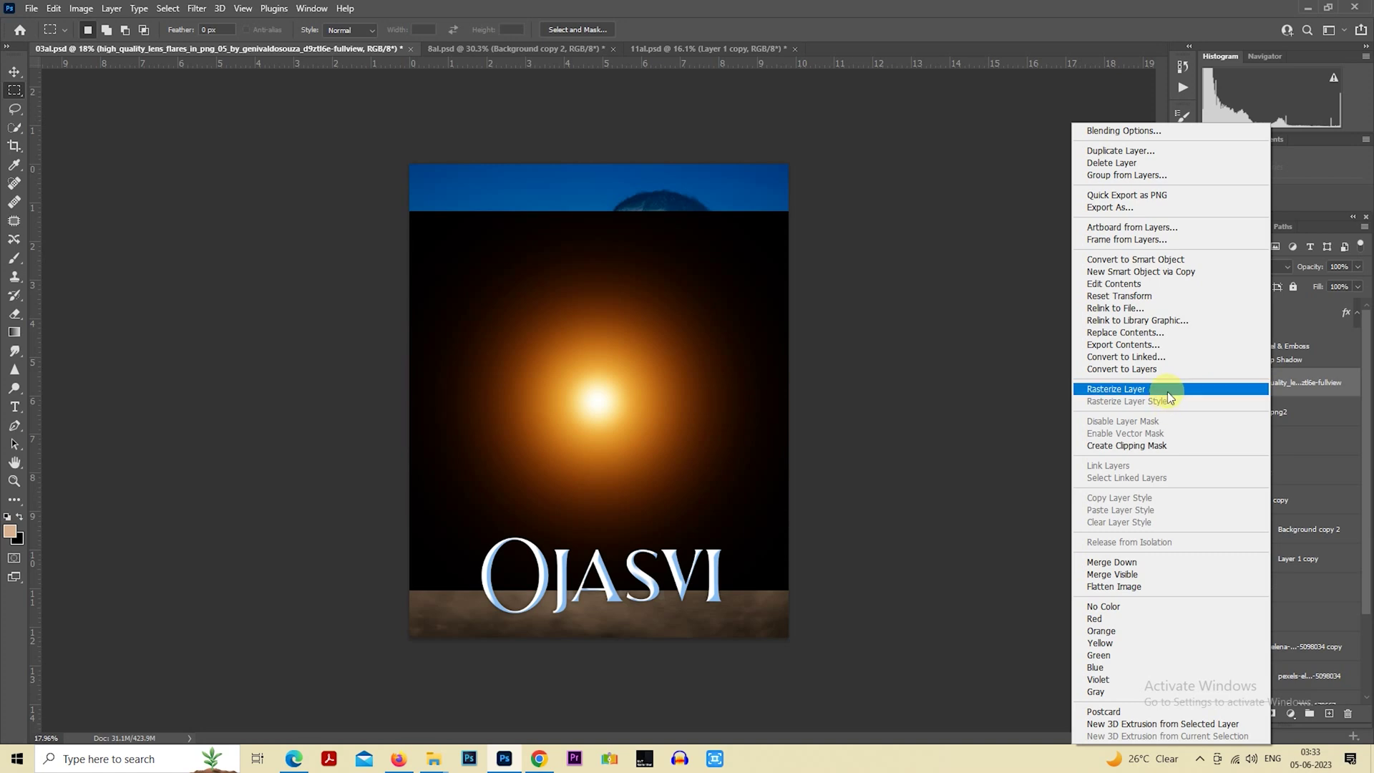
left_click(1166, 390)
left_click(1246, 267)
left_click(1230, 383)
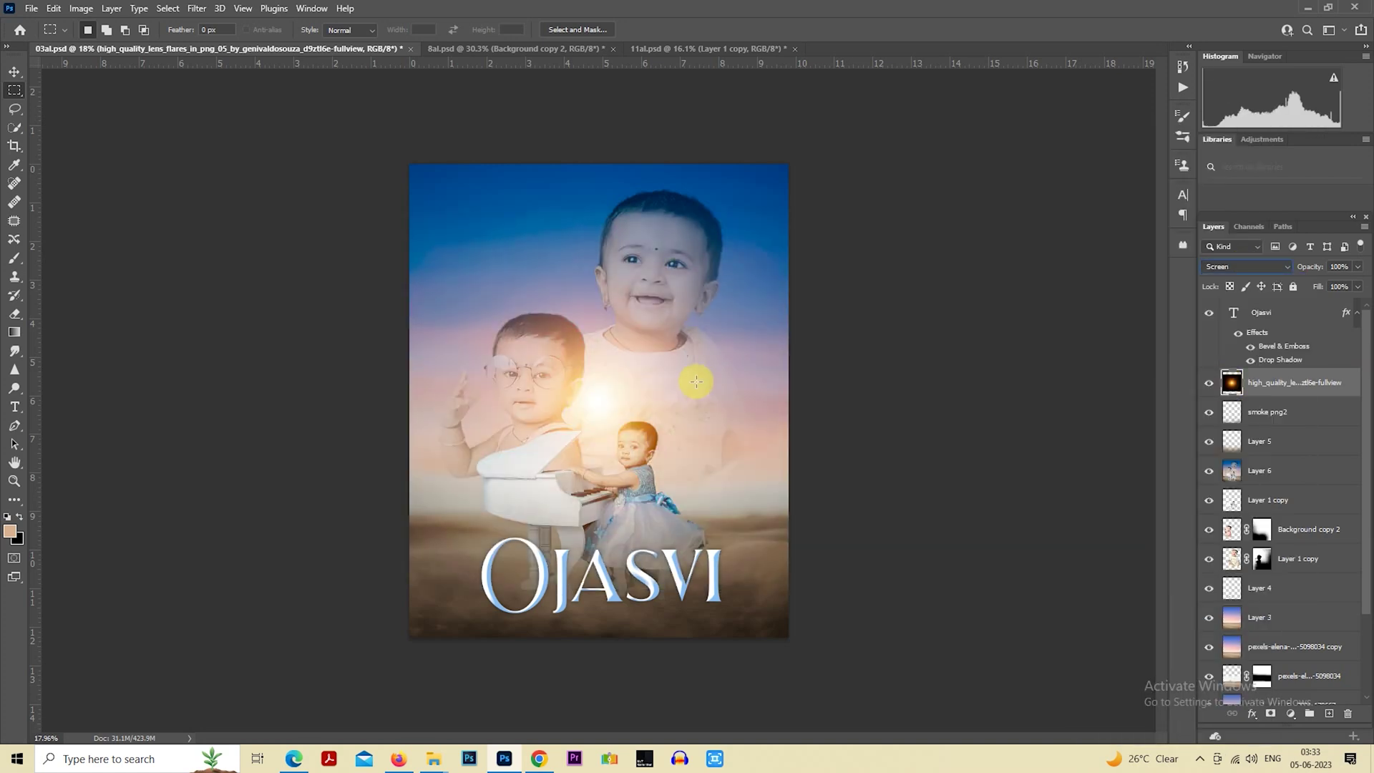
Scale and reposition the flare toward the poster's lower right over two transforms.
right_click(695, 381)
left_click(742, 499)
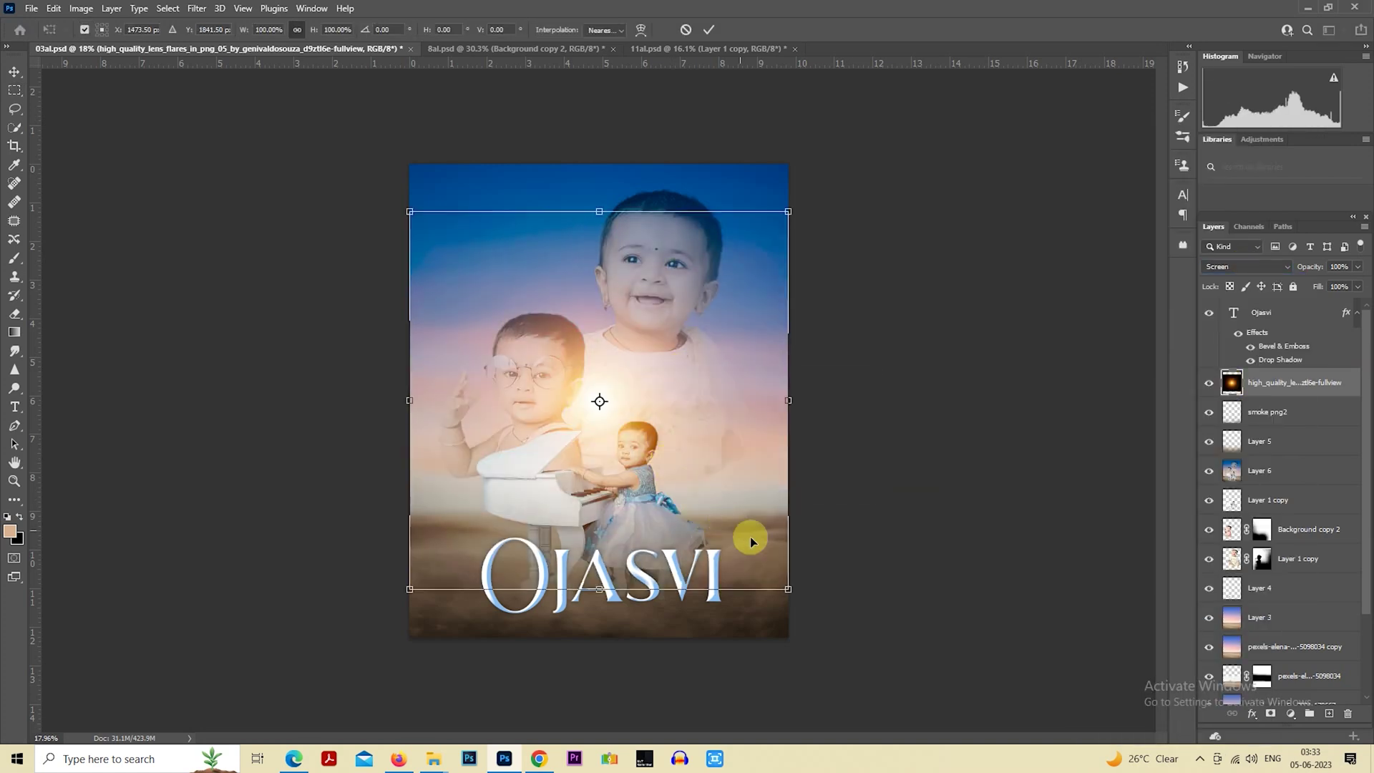
mouse_move(787, 590)
left_mouse_down()
mouse_move(709, 492)
mouse_move(753, 519)
mouse_move(656, 298)
mouse_move(739, 427)
mouse_move(738, 482)
left_mouse_up()
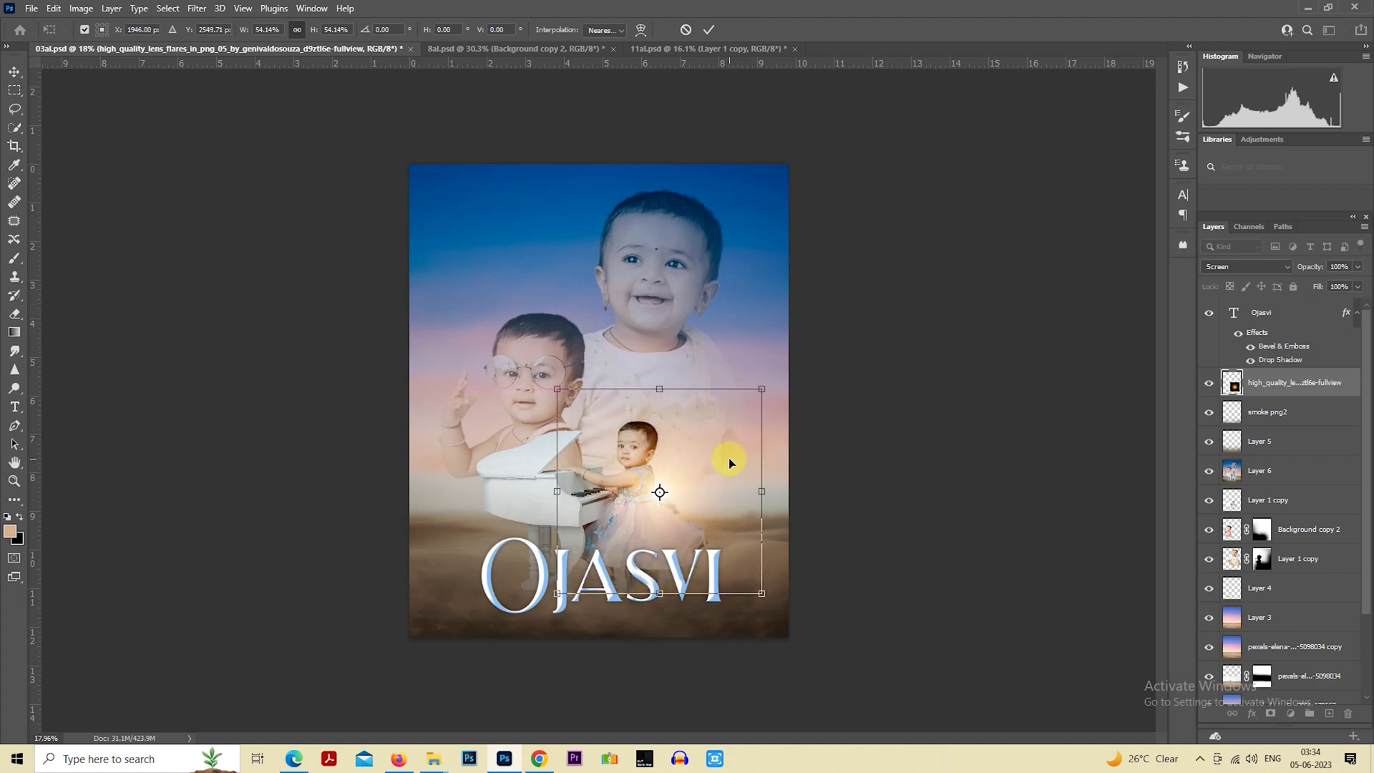
key("Return")
right_click(706, 434)
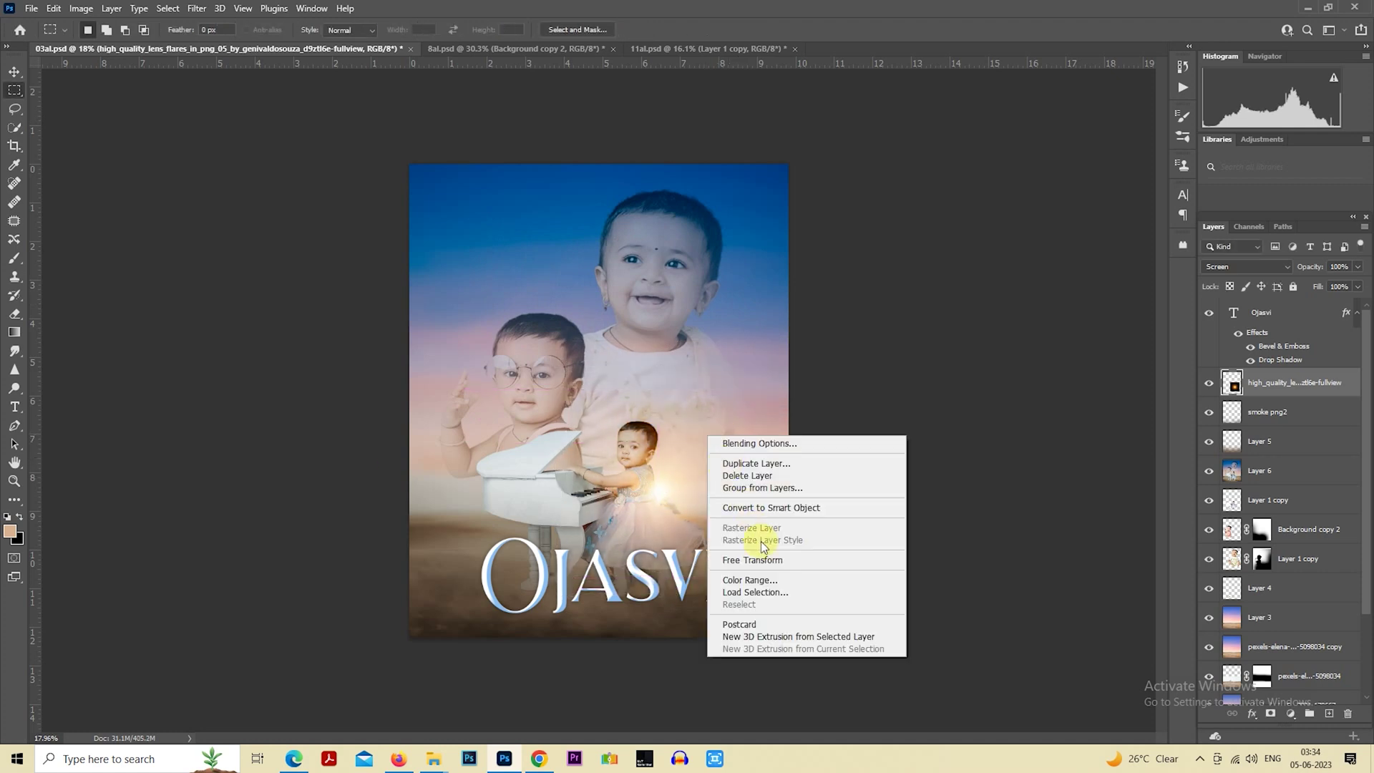
left_click(755, 559)
left_click_drag(762, 594, 852, 681)
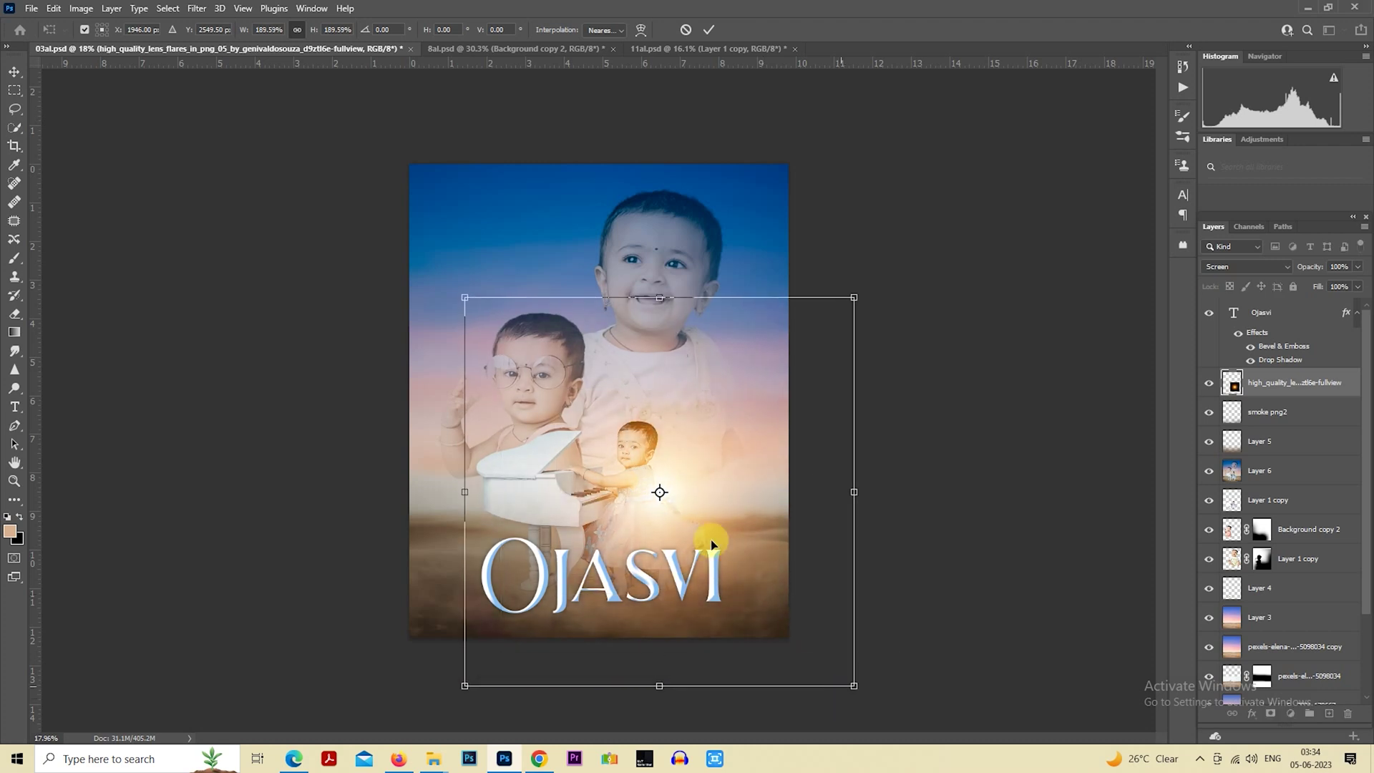
mouse_move(650, 470)
left_mouse_down()
mouse_move(712, 487)
mouse_move(693, 487)
left_mouse_up()
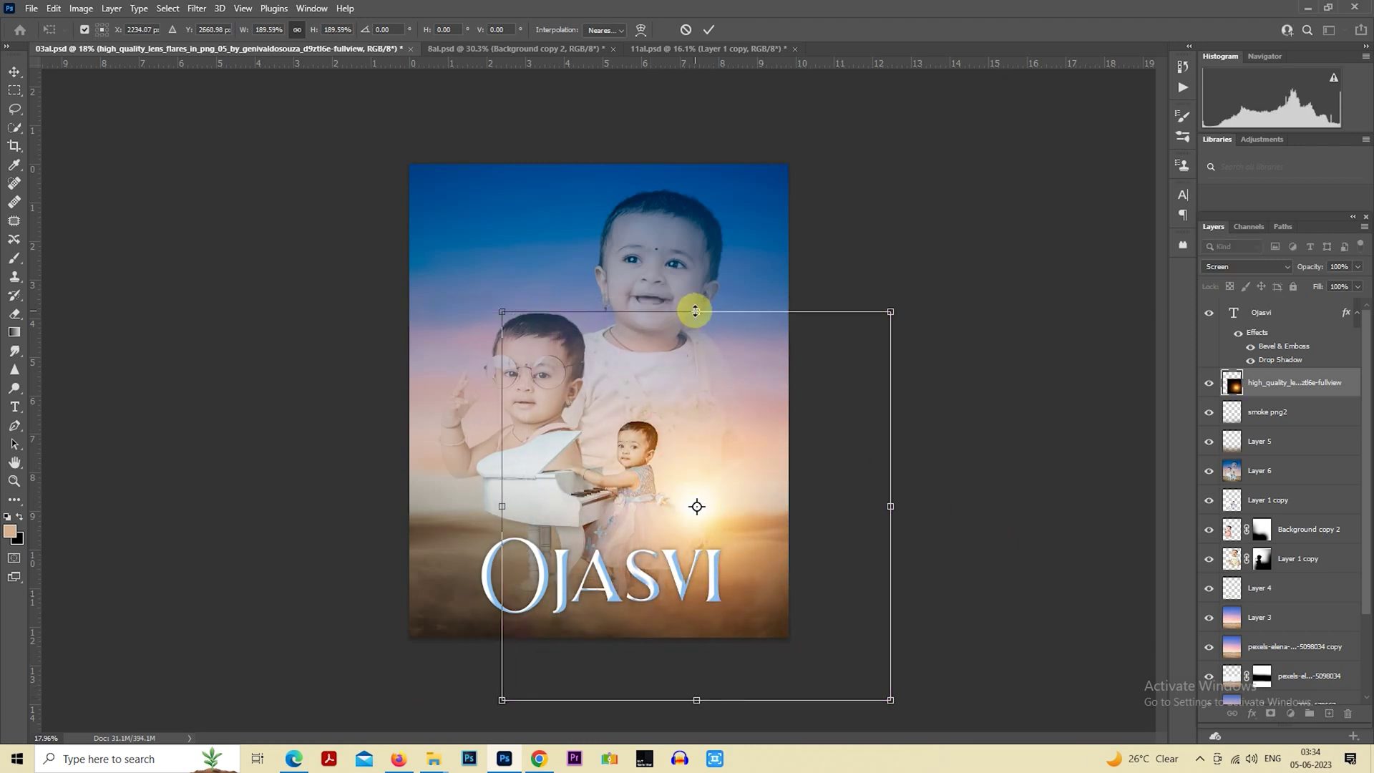
left_click_drag(694, 311, 715, 407)
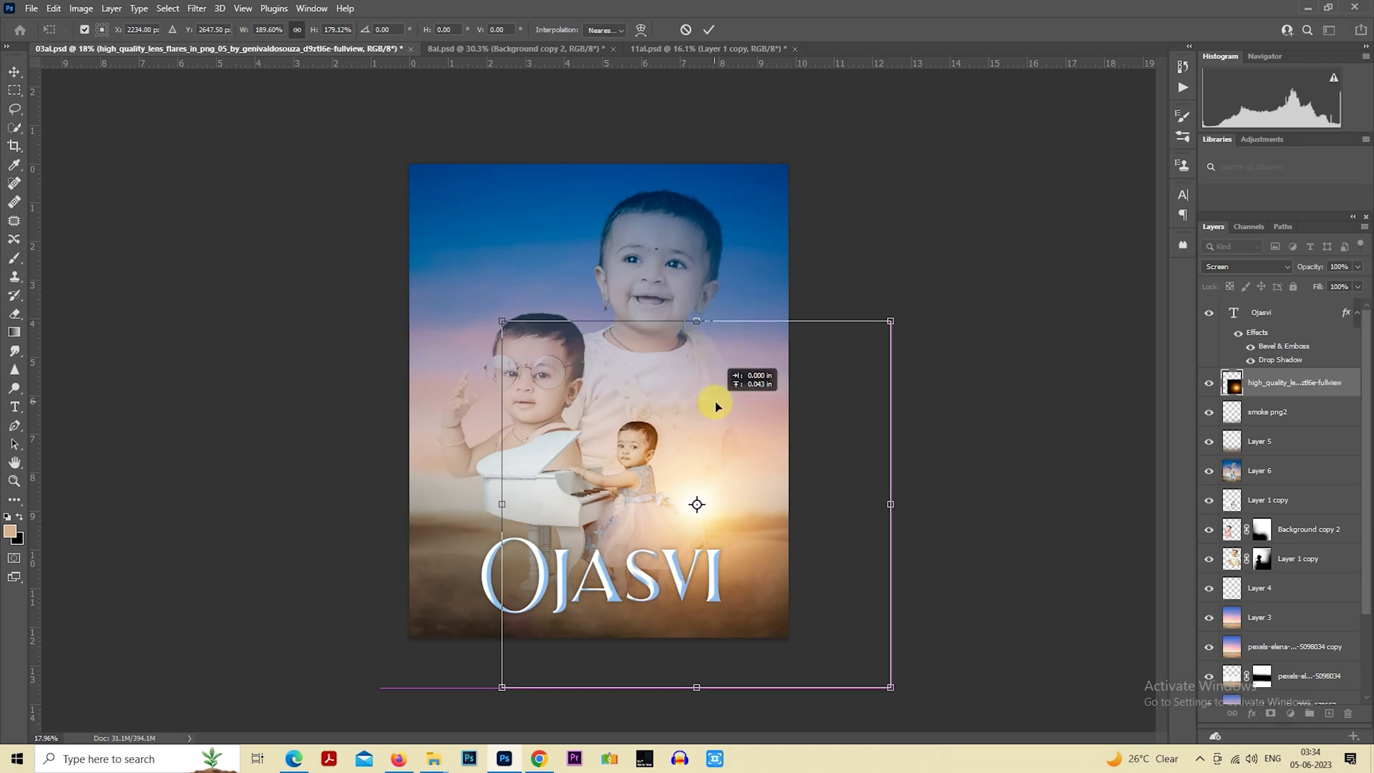
key("Return")
key("m")
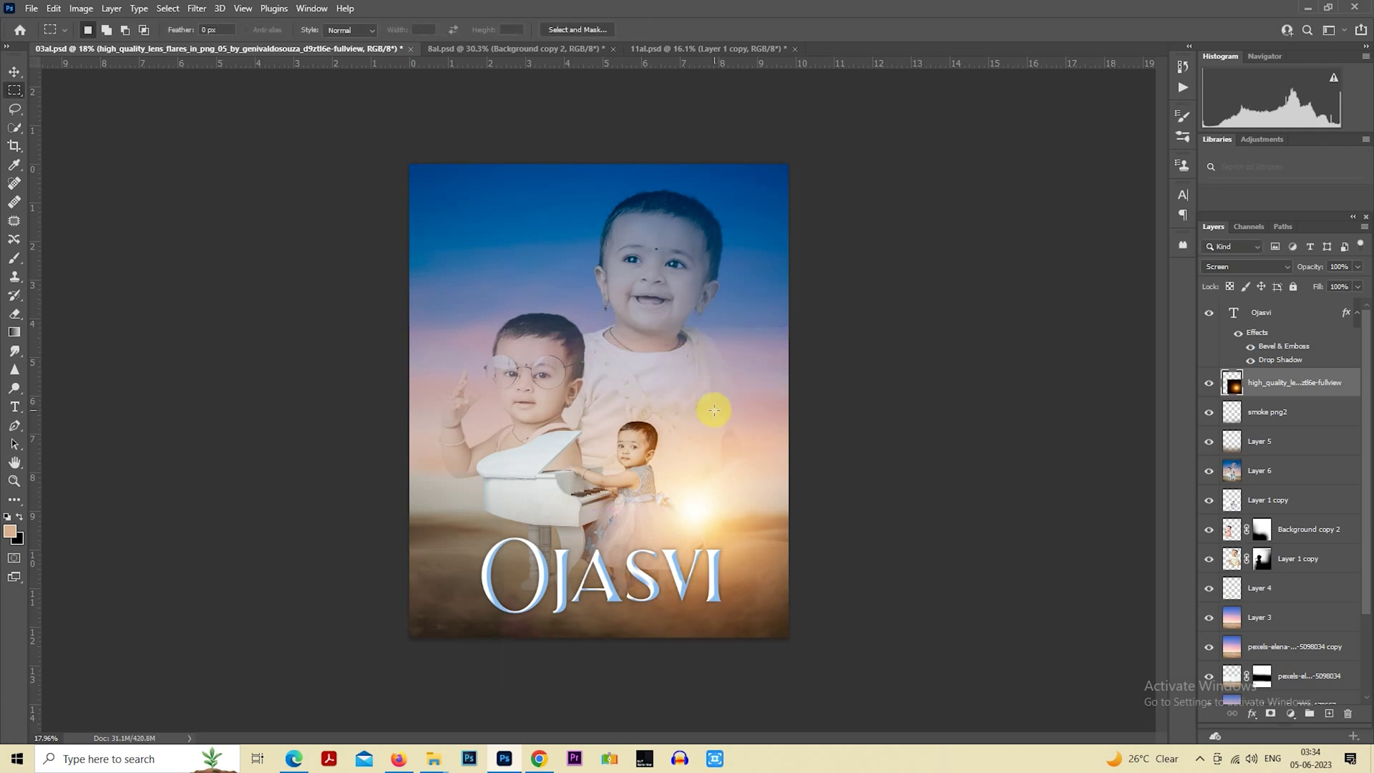
Resize and move the flare again, settling it at the poster's lower left.
right_click(757, 449)
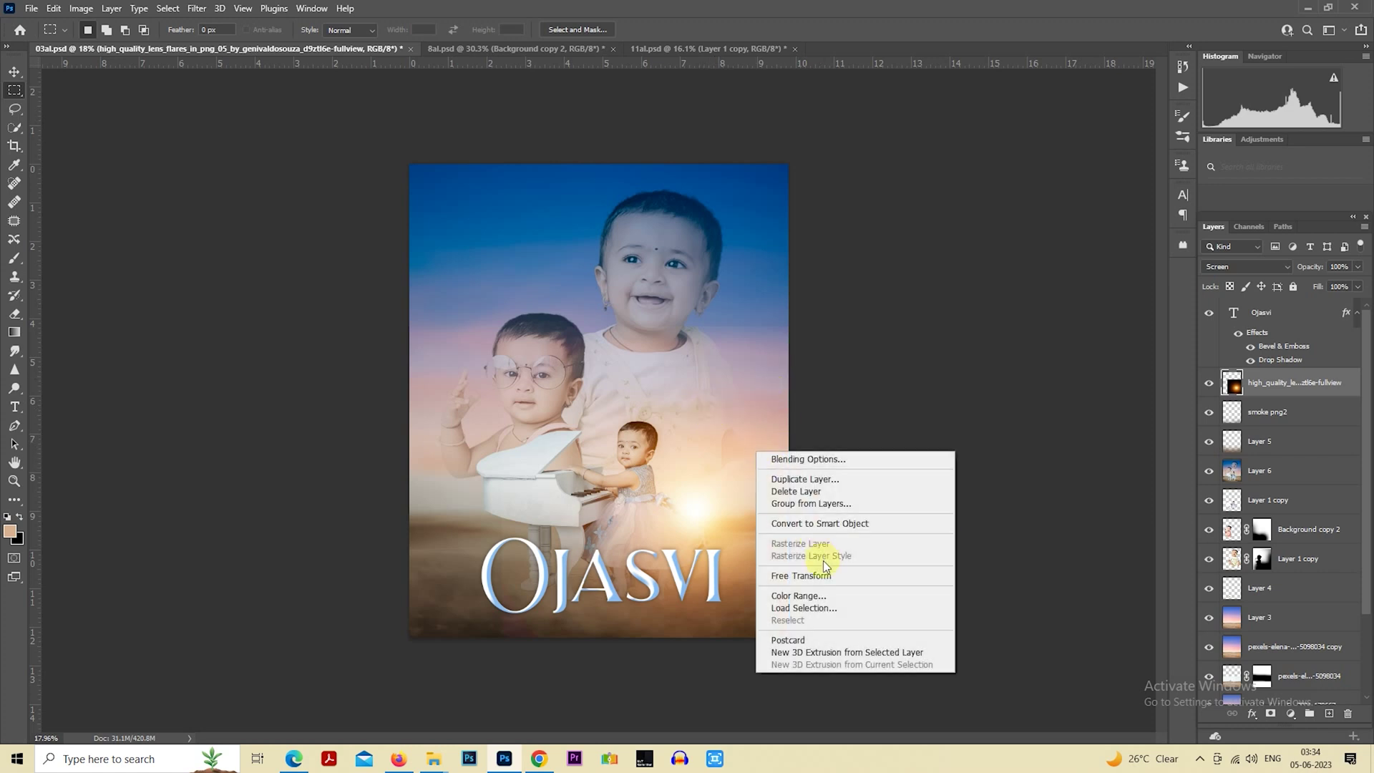
left_click(816, 570)
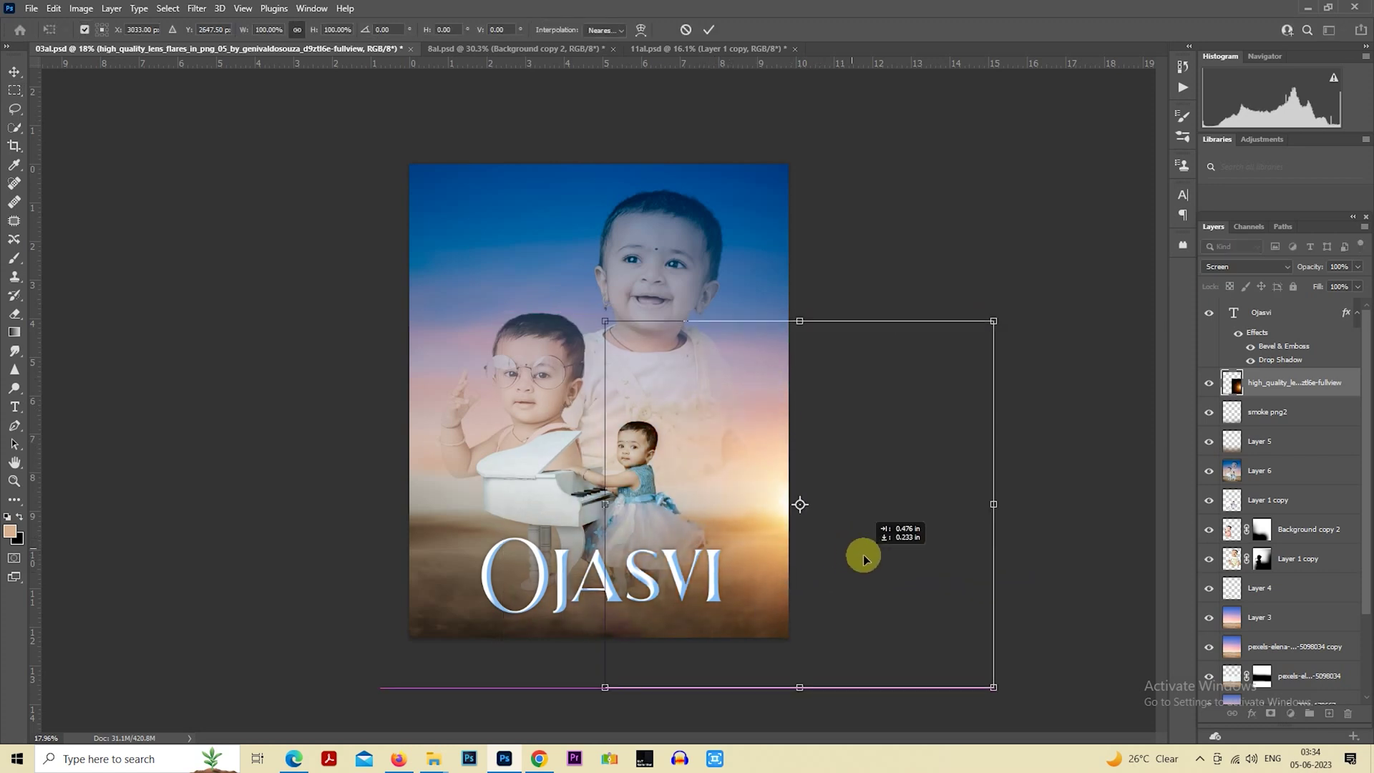
left_click_drag(816, 546, 847, 556)
left_click_drag(981, 692, 1012, 730)
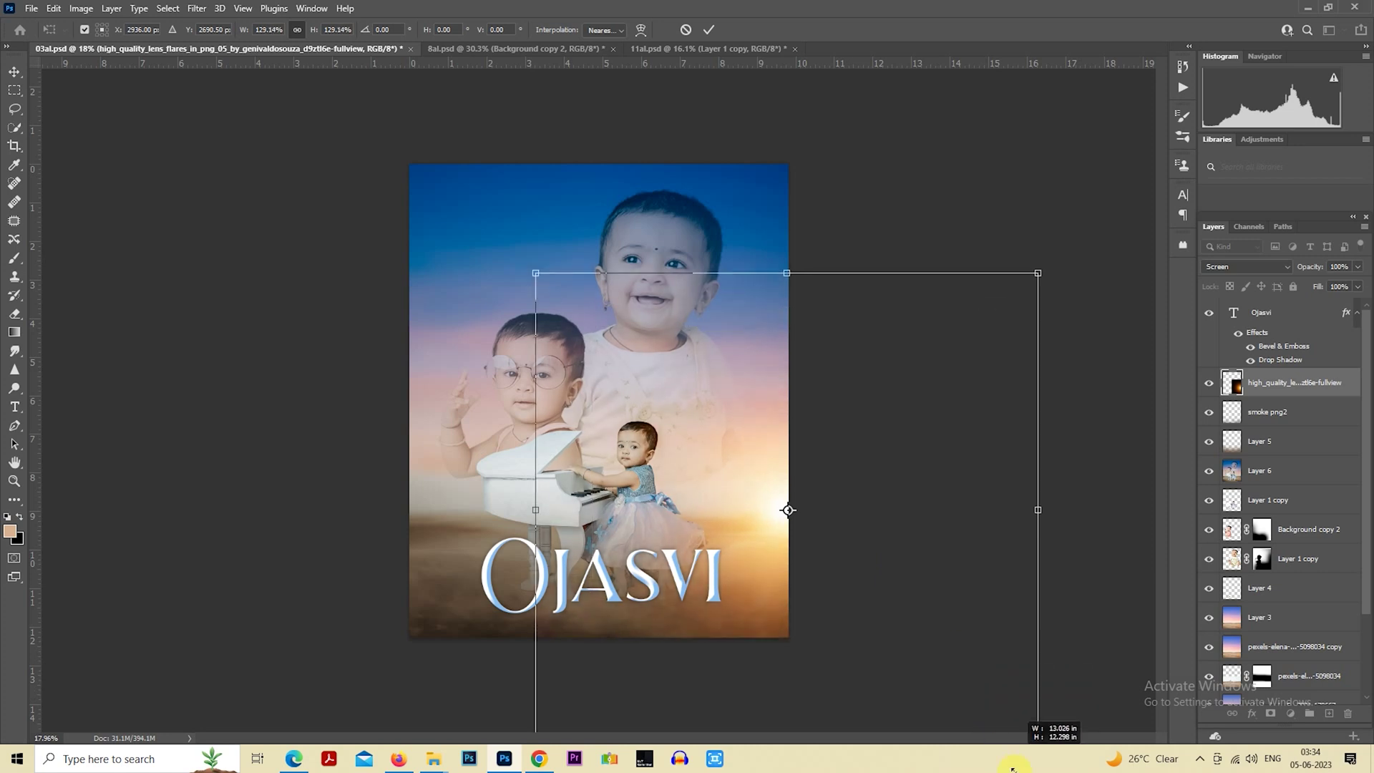
mouse_move(972, 518)
left_mouse_down()
mouse_move(971, 356)
mouse_move(531, 465)
mouse_move(549, 300)
left_mouse_up()
mouse_move(653, 402)
left_mouse_down()
mouse_move(1031, 592)
mouse_move(819, 415)
mouse_move(801, 433)
left_mouse_up()
scroll(803, 436, "down", 2)
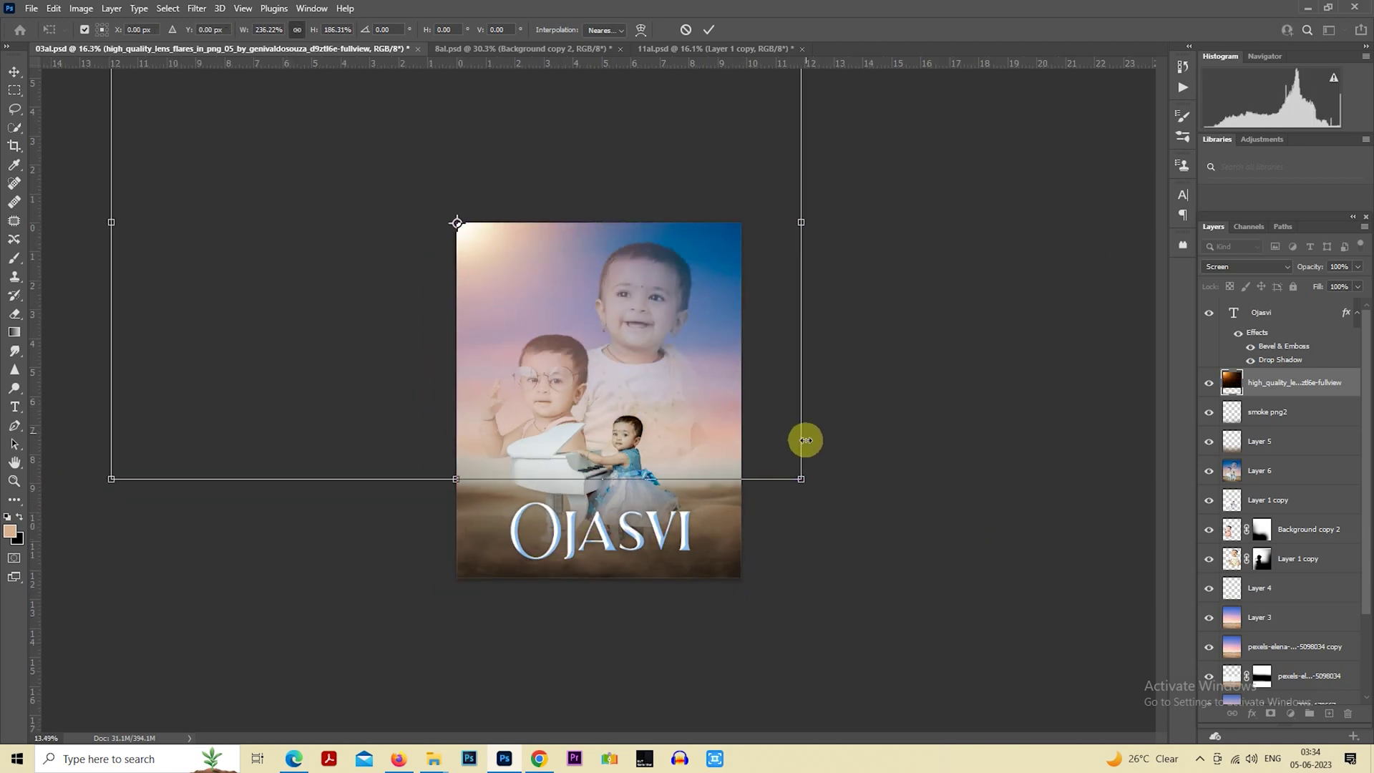
left_click_drag(718, 398, 708, 600)
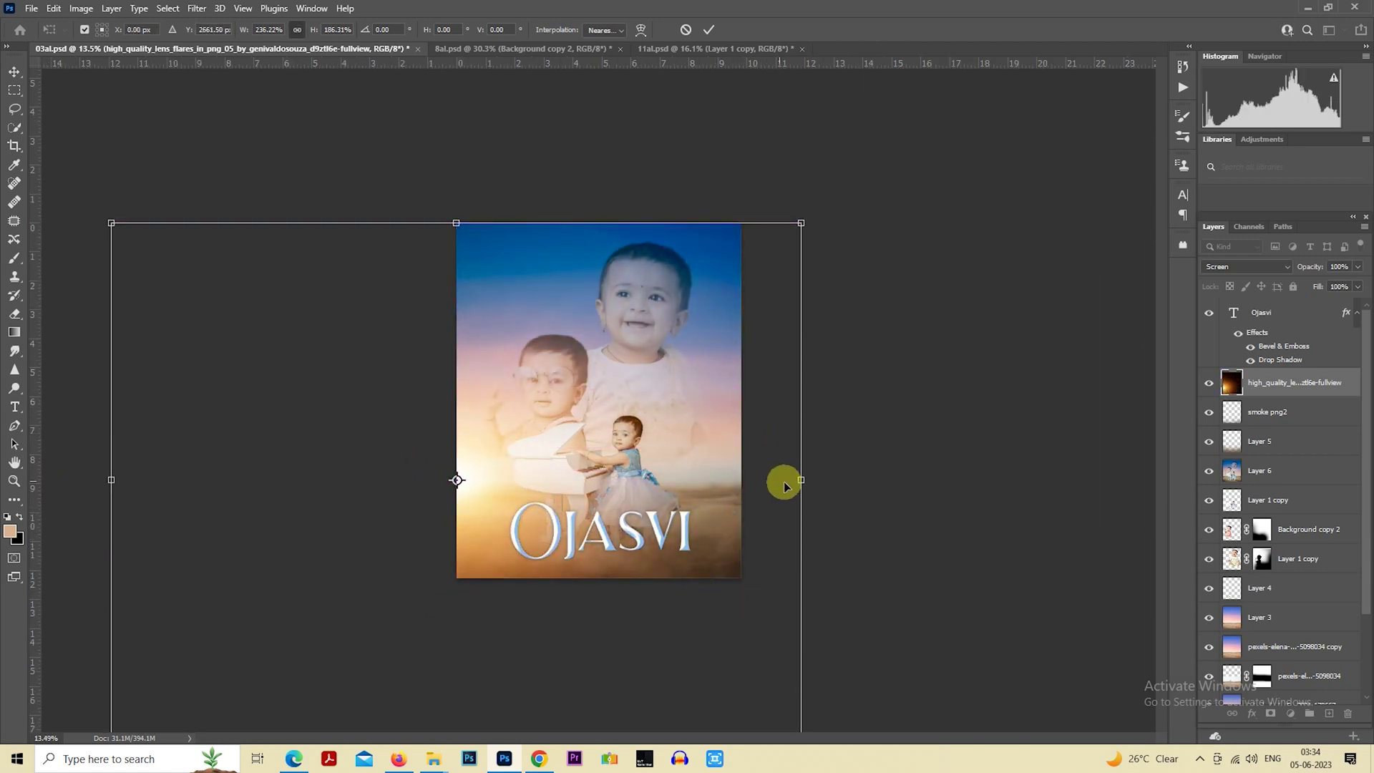
left_click_drag(801, 481, 597, 474)
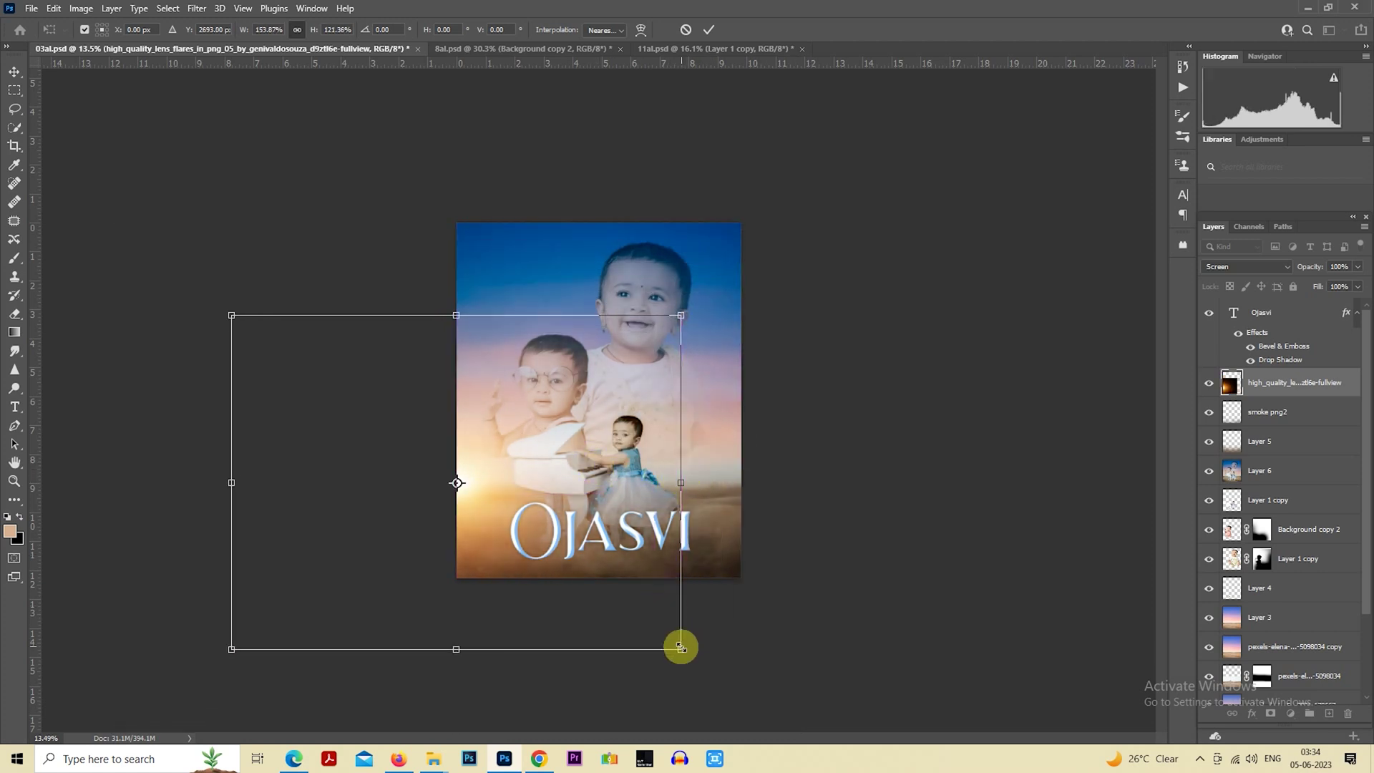
left_click_drag(681, 649, 699, 692)
mouse_move(641, 538)
left_mouse_down()
mouse_move(837, 533)
mouse_move(843, 505)
mouse_move(784, 502)
left_mouse_up()
key("Return")
Position the flare copy at the poster's right edge.
right_click(716, 423)
left_click(786, 542)
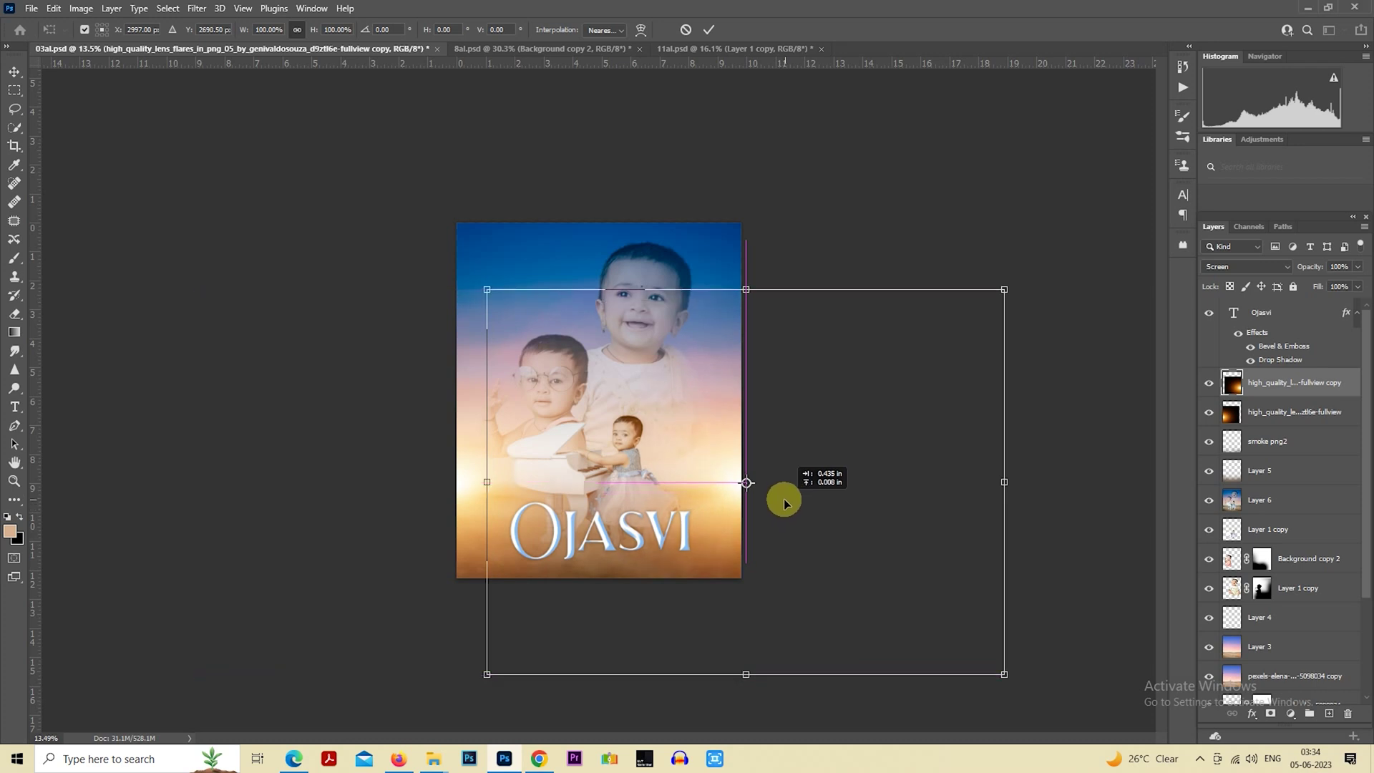
left_click_drag(784, 502, 780, 501)
key("Return")
key("m")
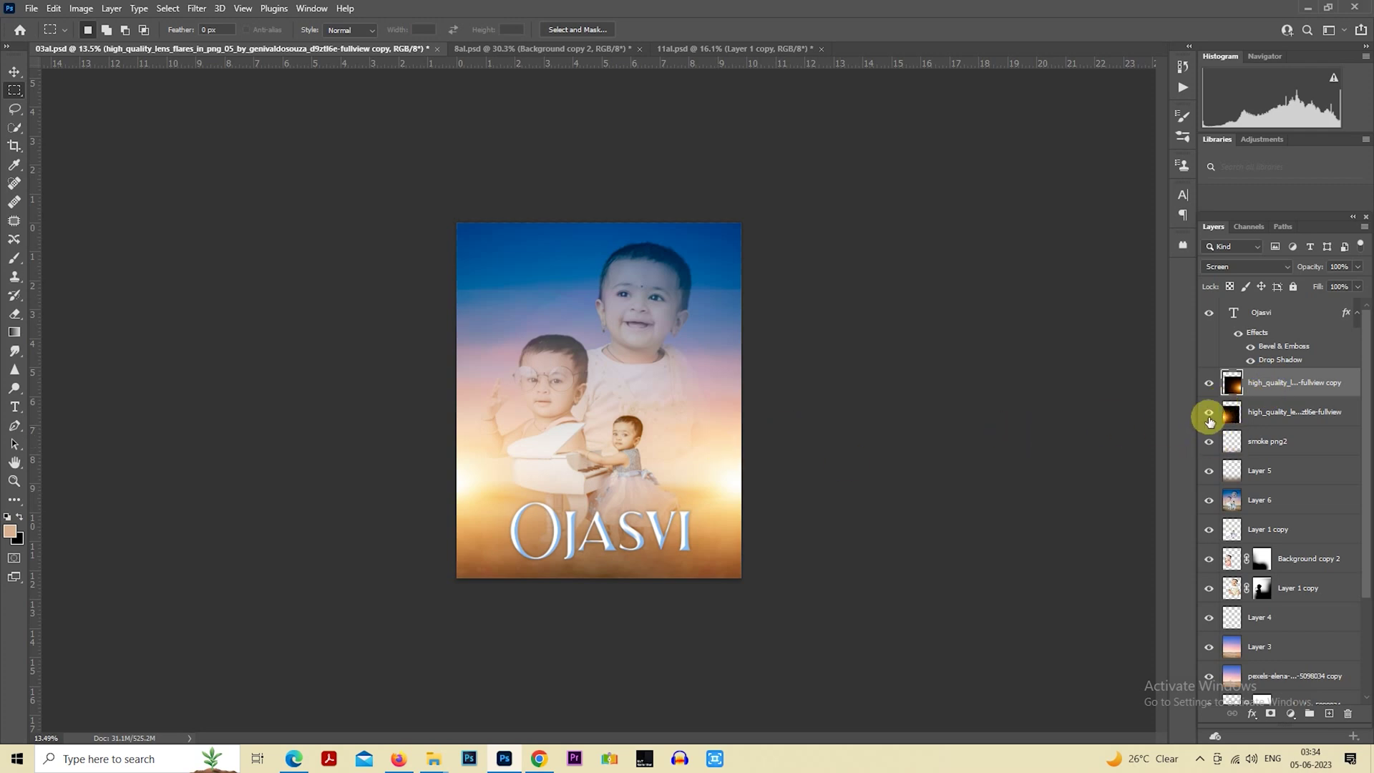
key("ctrl+plus")
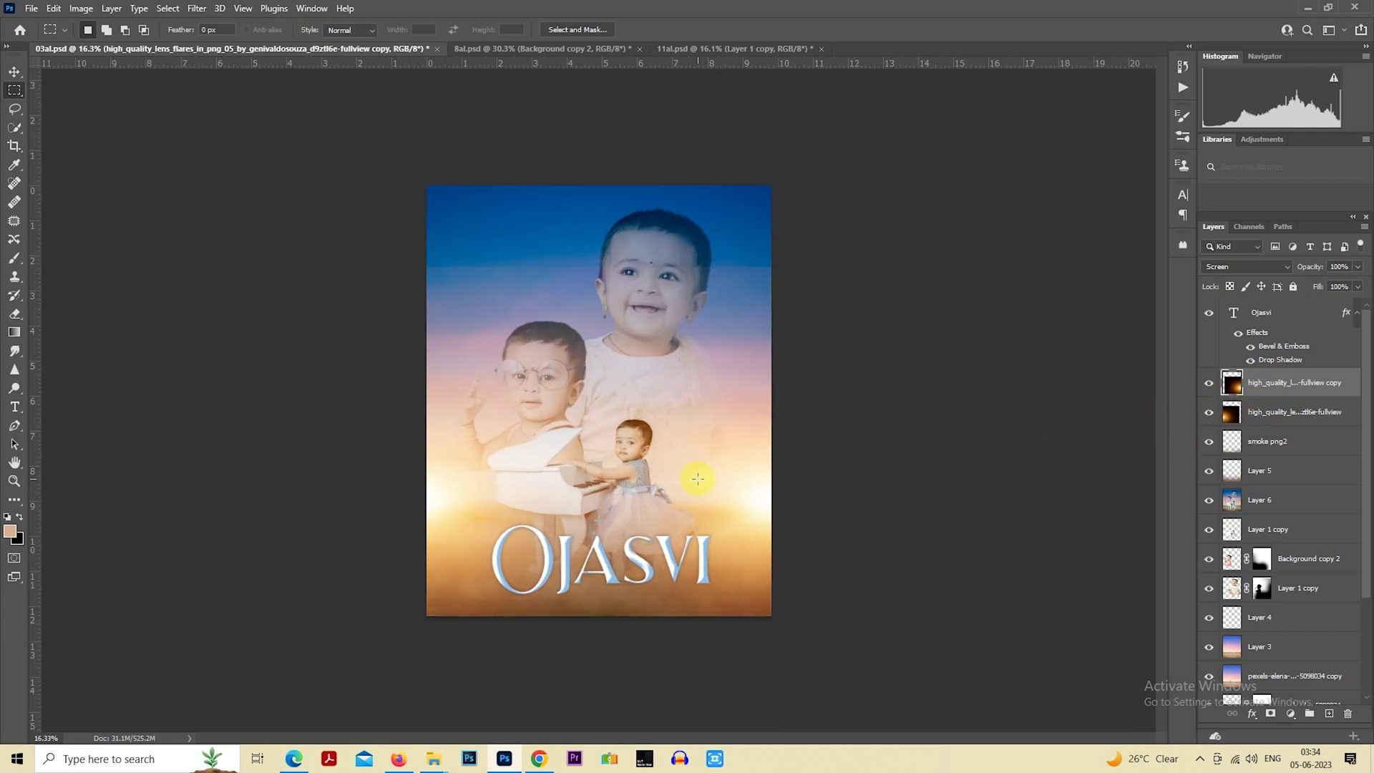
key("ctrl+minus")
Shrink the flare copy to about 74% and nudge it slightly down.
right_click(689, 435)
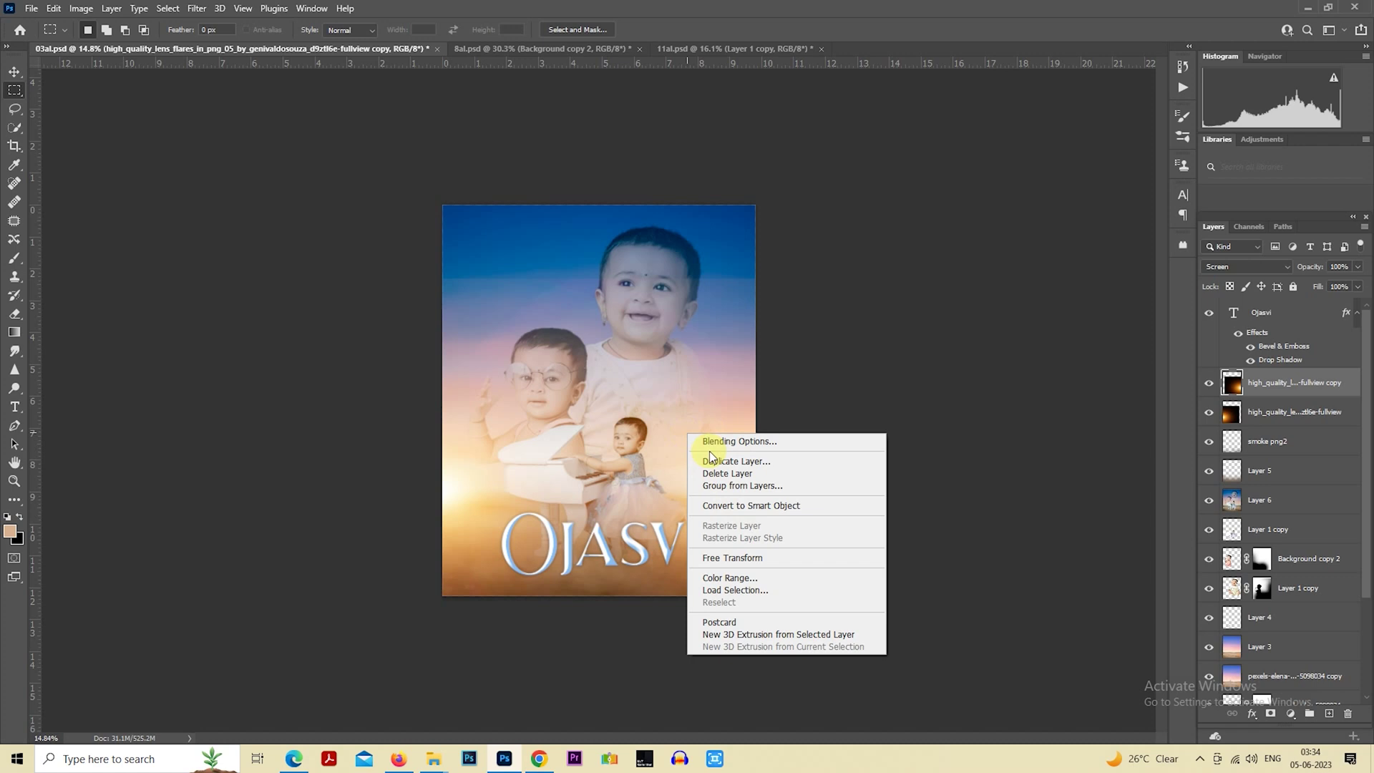
left_click(771, 557)
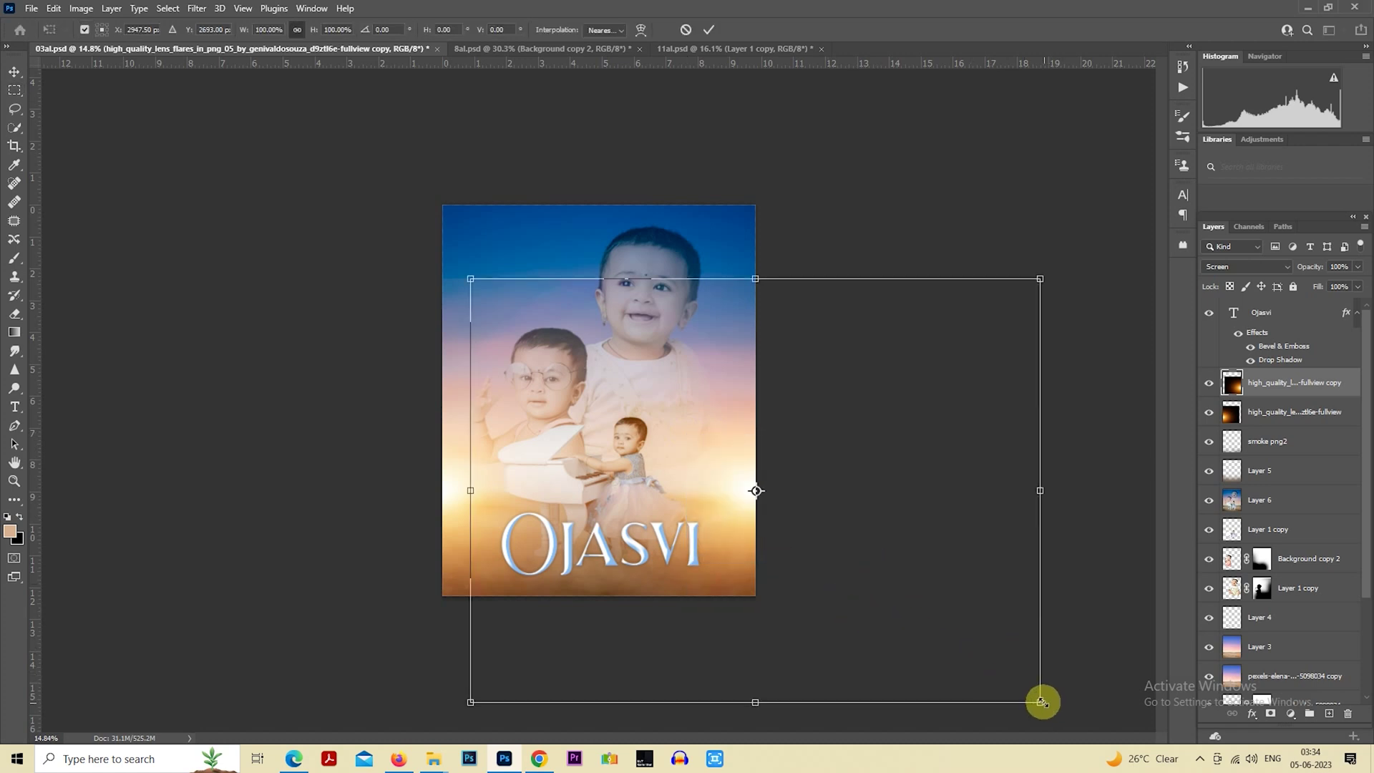
left_click_drag(1041, 701, 963, 646)
mouse_move(850, 568)
left_mouse_down()
mouse_move(851, 618)
mouse_move(847, 567)
left_mouse_up()
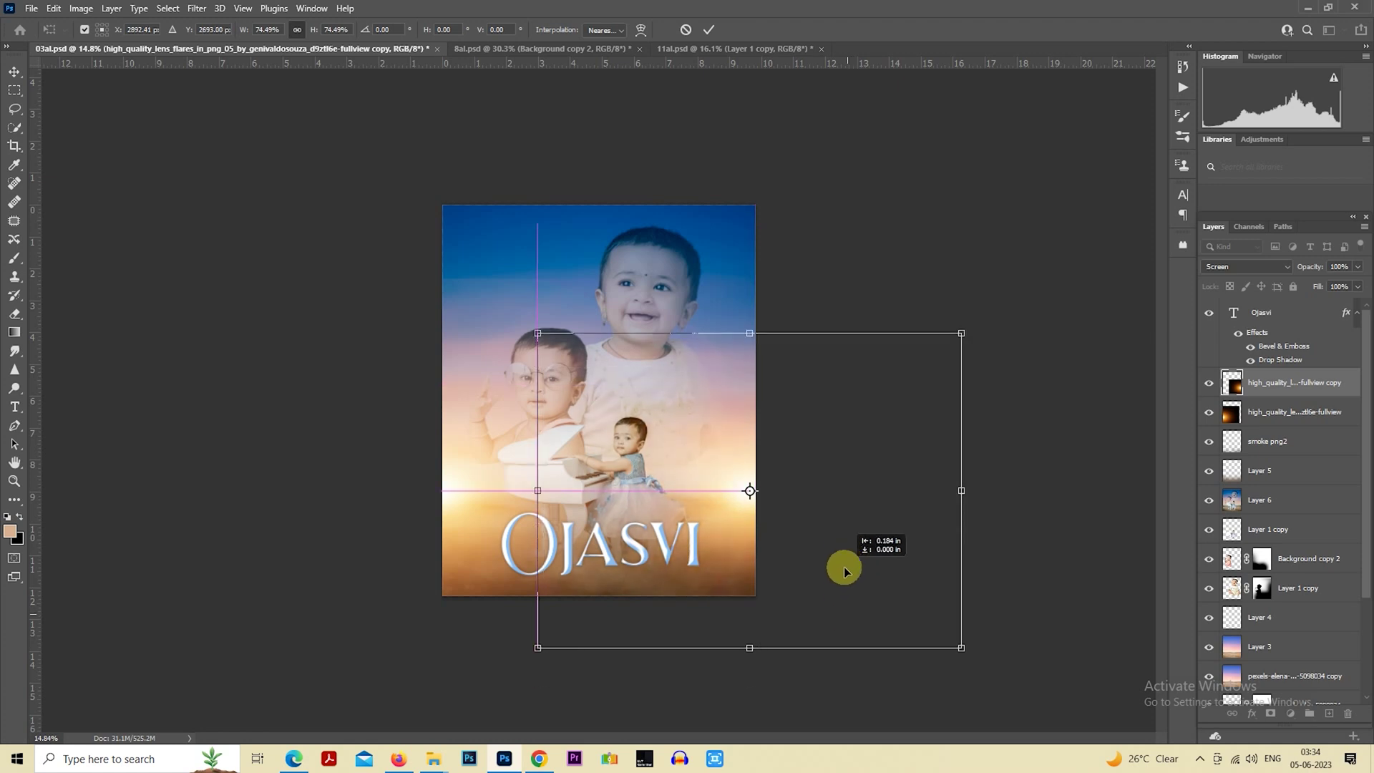
left_click_drag(967, 649, 960, 635)
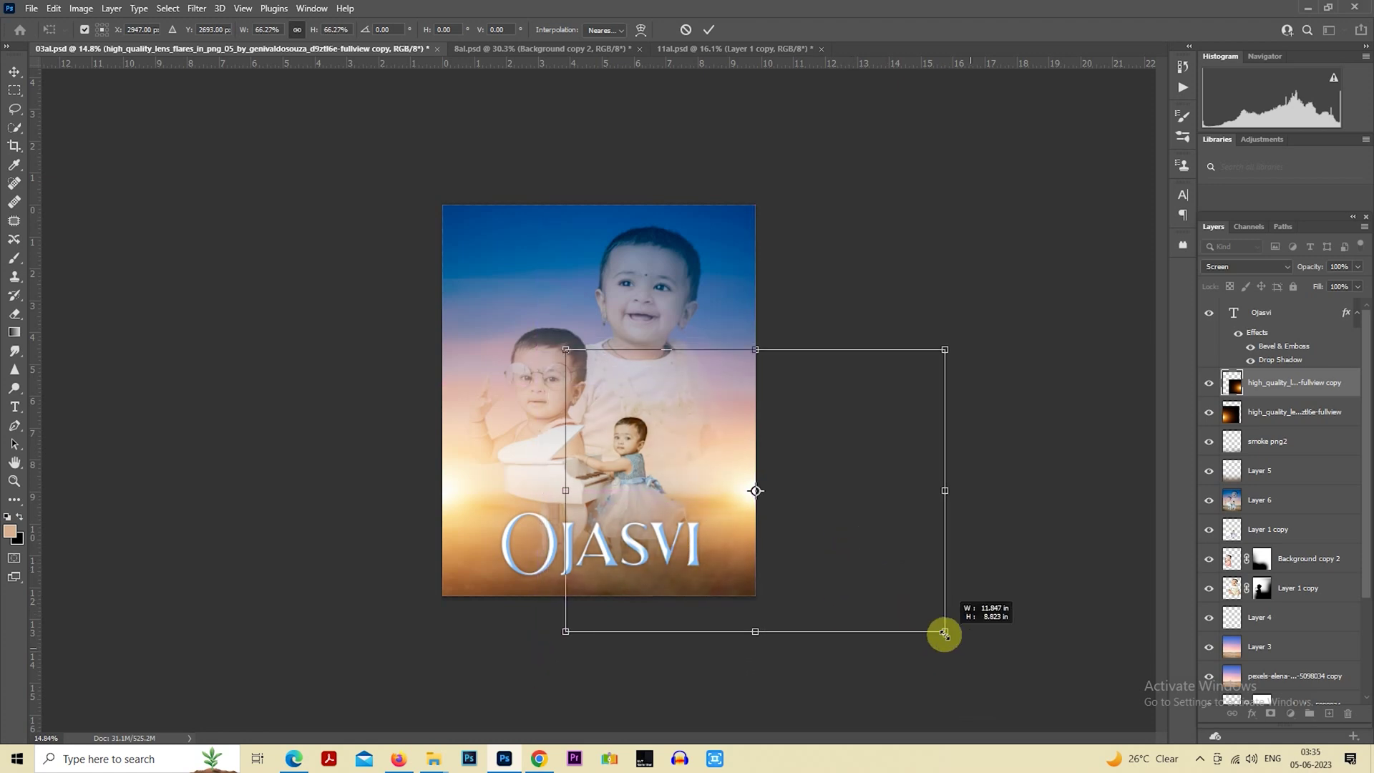
key("Return")
Shrink the other lens-flare layer and nudge it into place.
left_click(1306, 405)
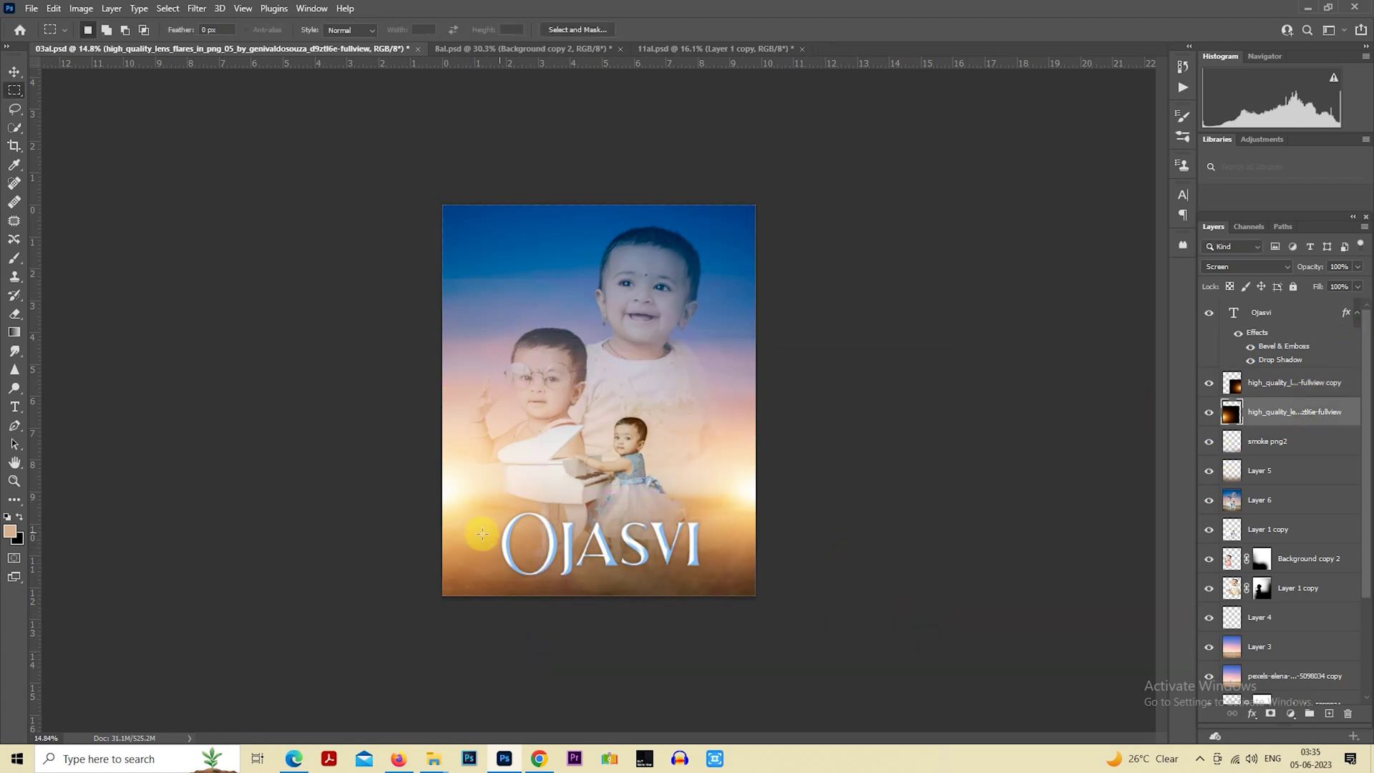
right_click(480, 529)
left_click(526, 431)
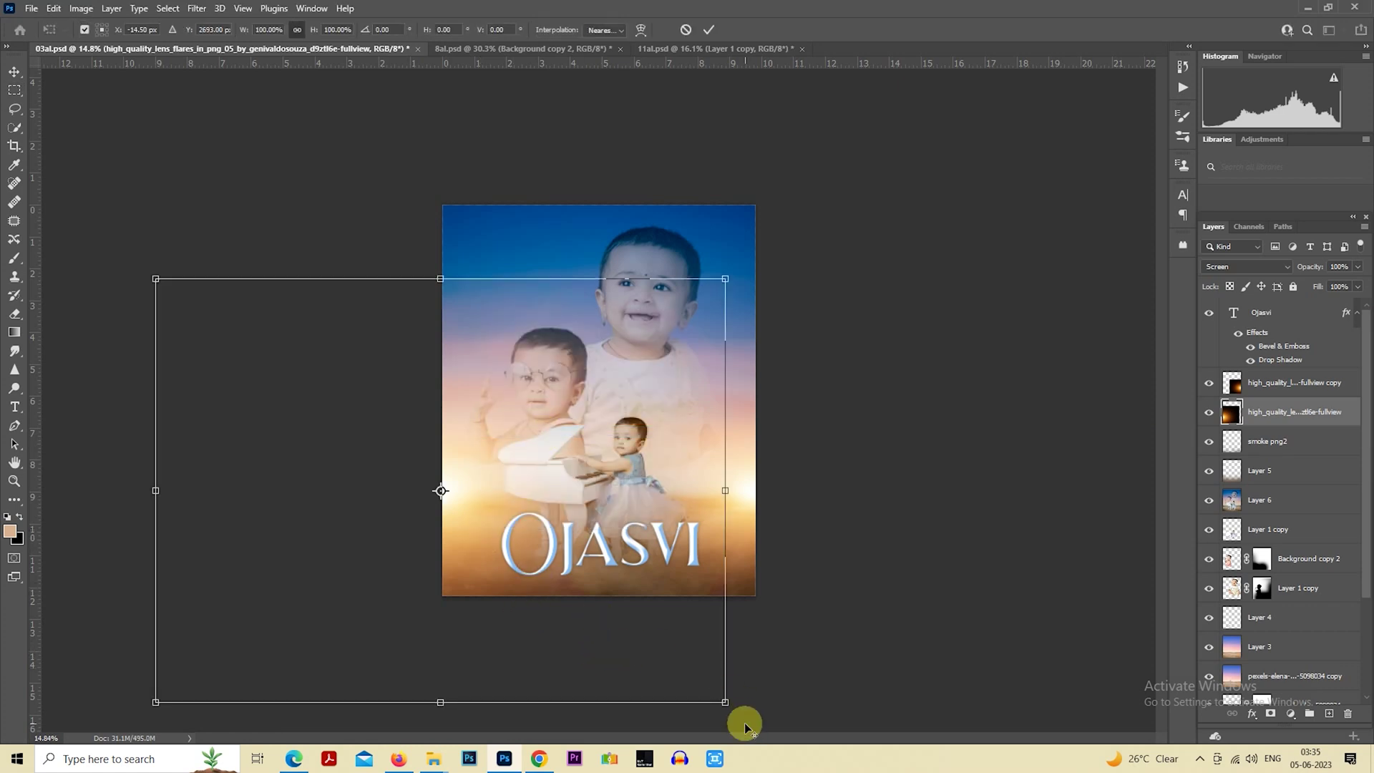
mouse_move(726, 699)
left_mouse_down()
mouse_move(635, 633)
mouse_move(660, 661)
left_mouse_up()
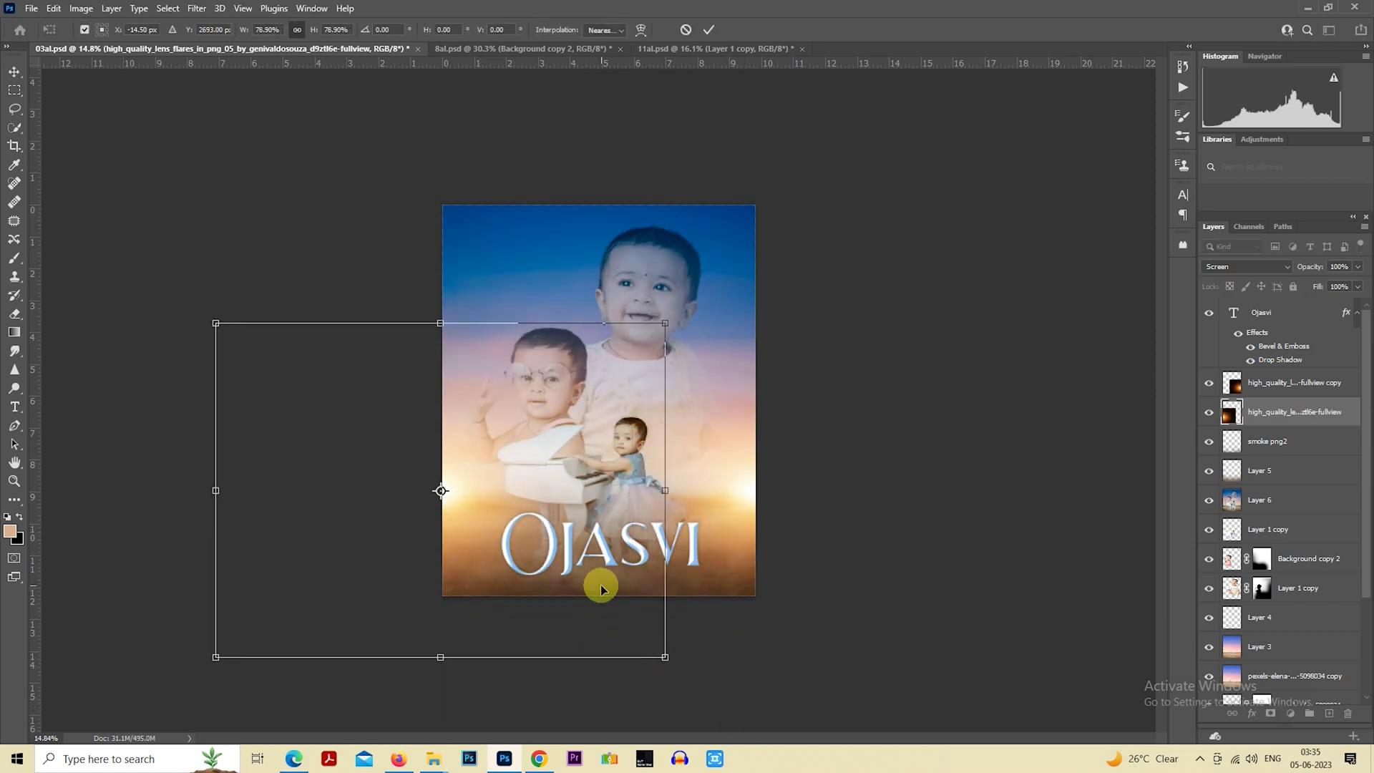
left_click_drag(601, 583, 602, 601)
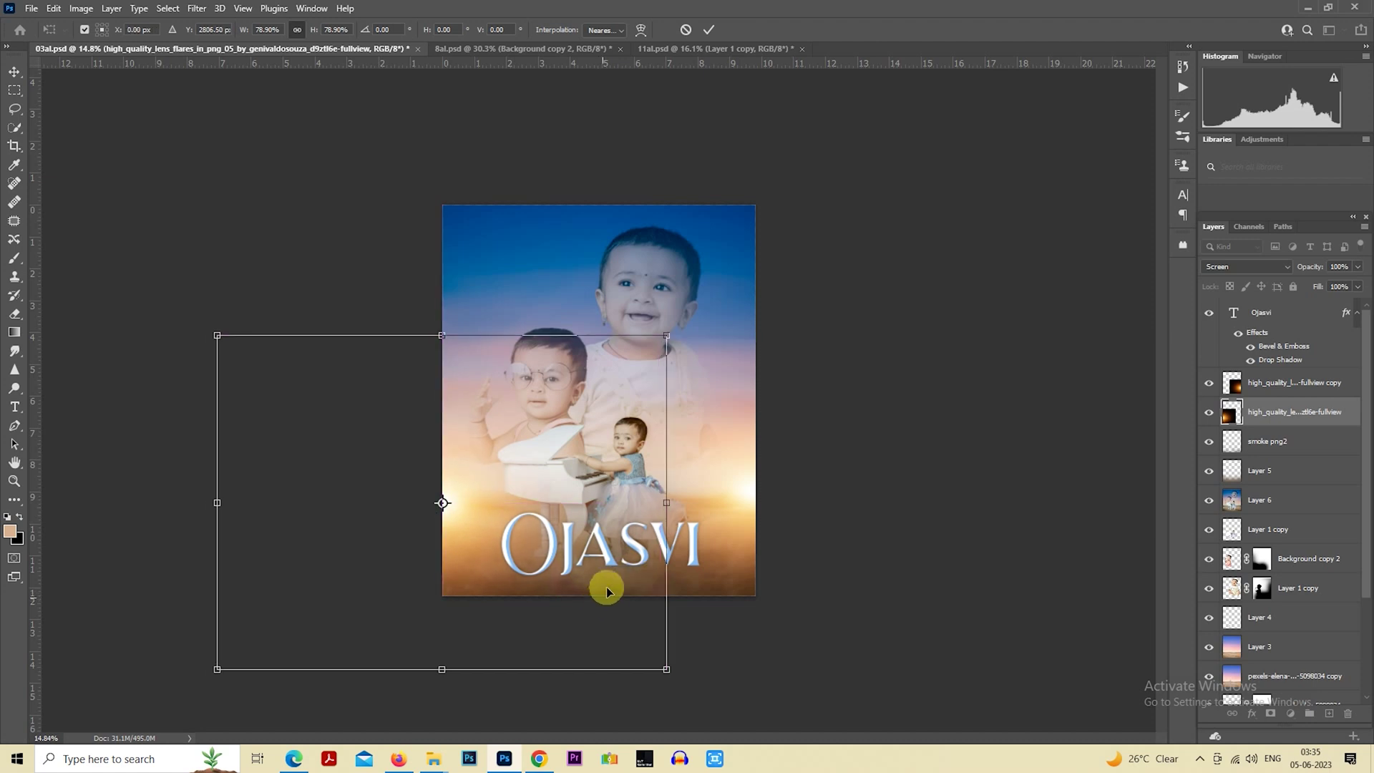
key("Return")
scroll(676, 555, "up", 1)
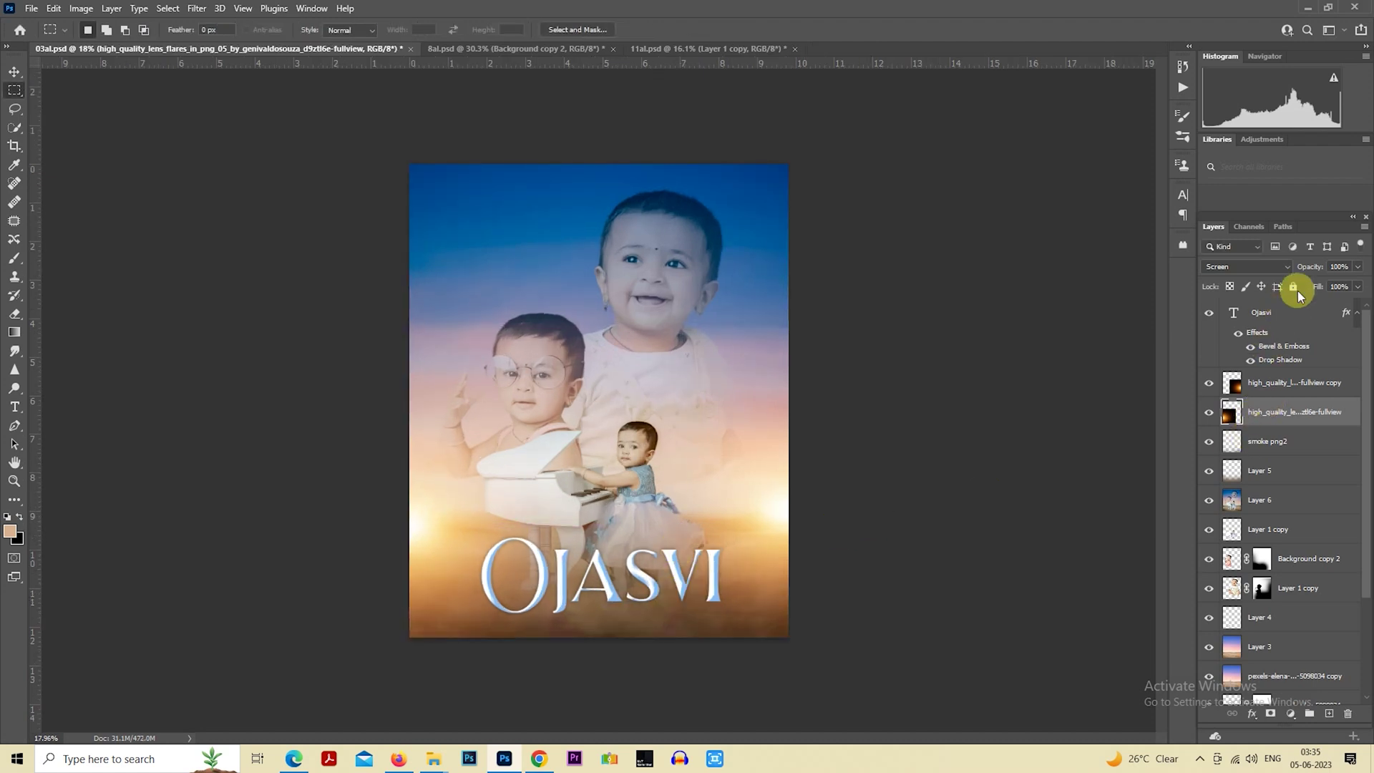
Lower the lens-flare layer's opacity to 95%, toggling both flares to compare.
mouse_move(1313, 271)
left_mouse_down()
mouse_move(1278, 282)
mouse_move(1313, 280)
left_mouse_up()
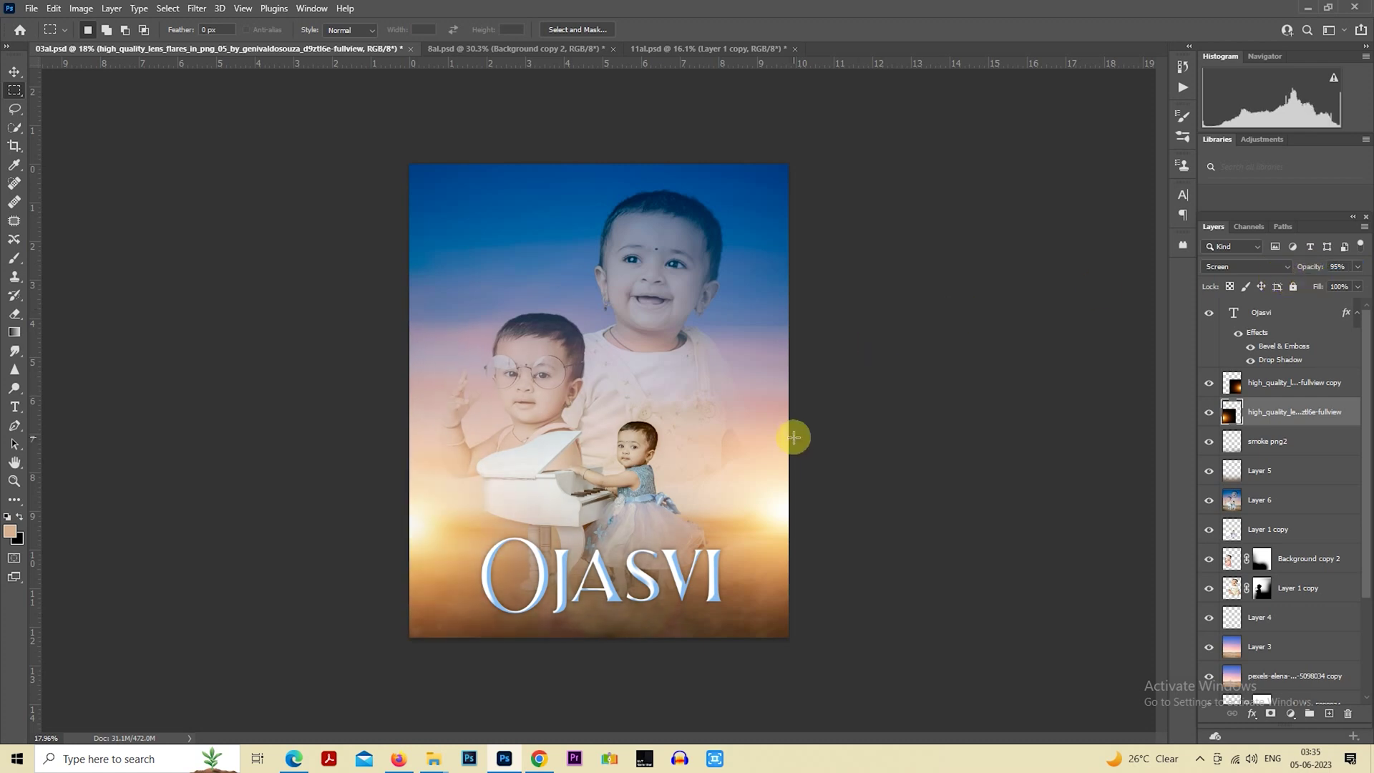
left_click(1215, 414)
left_click(1209, 387)
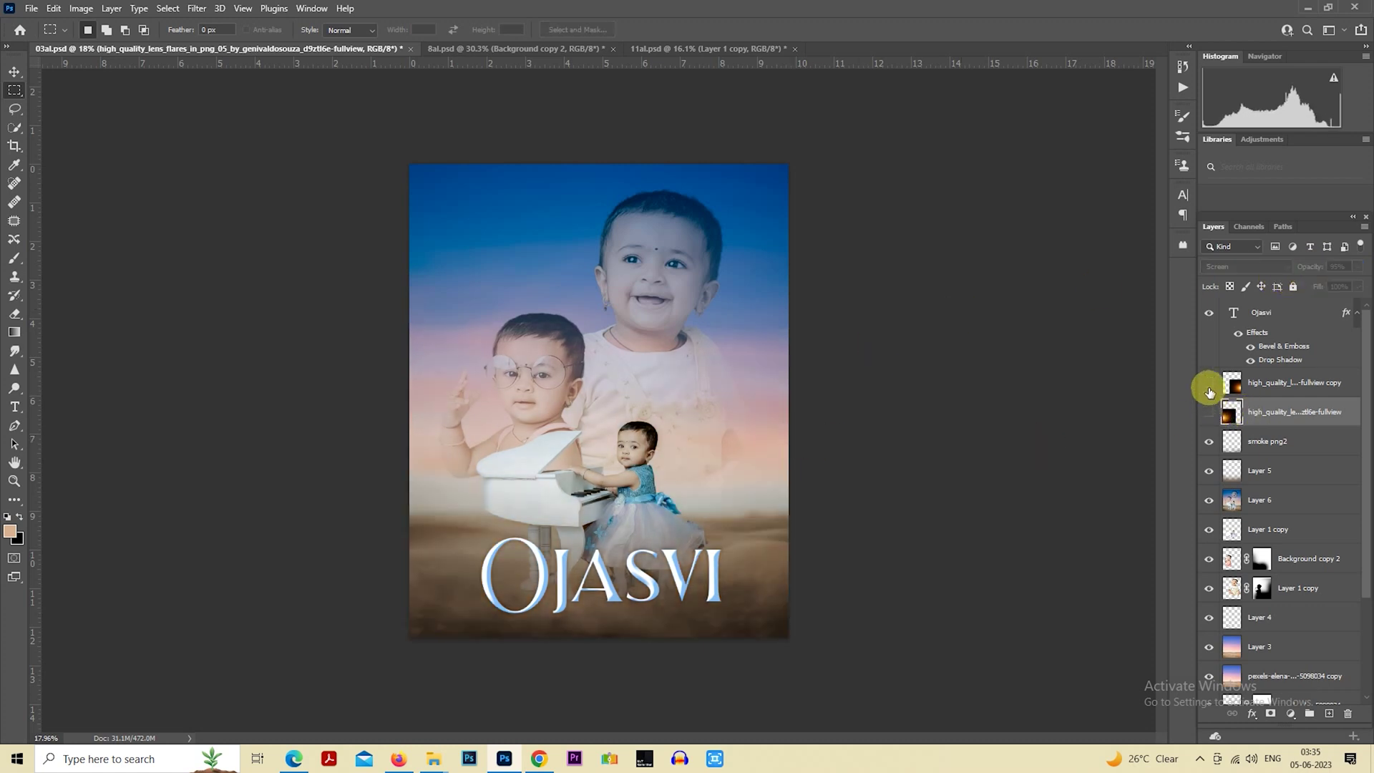
left_click(1210, 386)
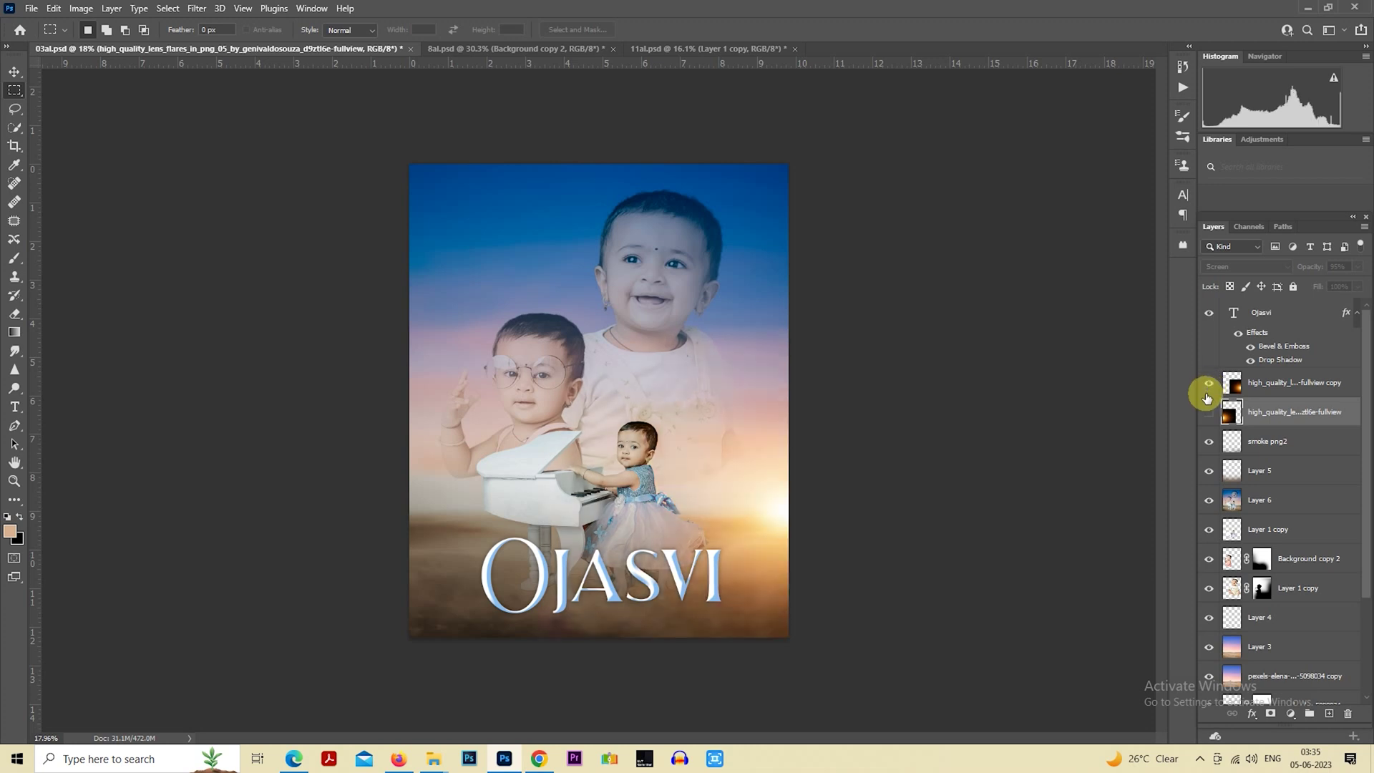
left_click(1208, 392)
left_click(1208, 412)
left_click(1208, 384)
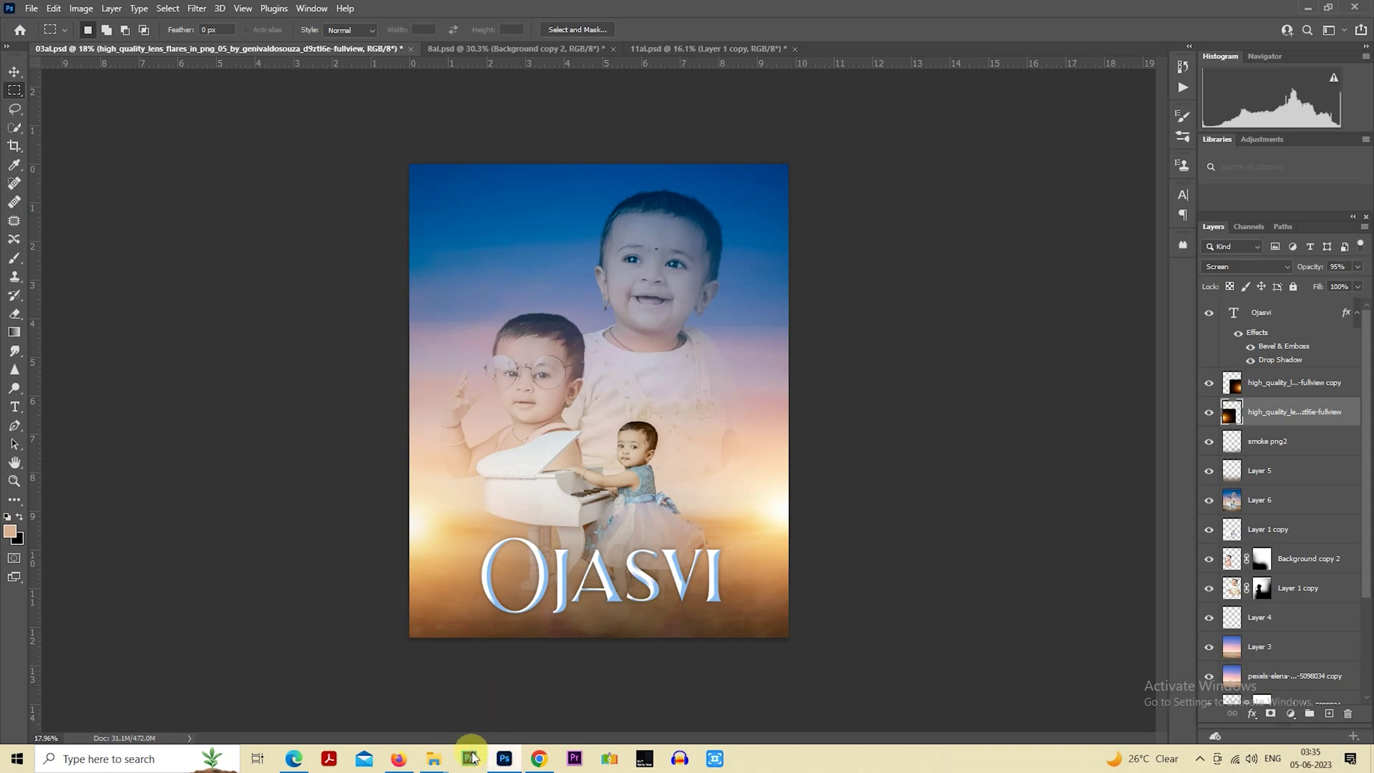
Bring the OJASVI title into view and briefly open it with the Type tool.
left_click(536, 763)
left_click(533, 764)
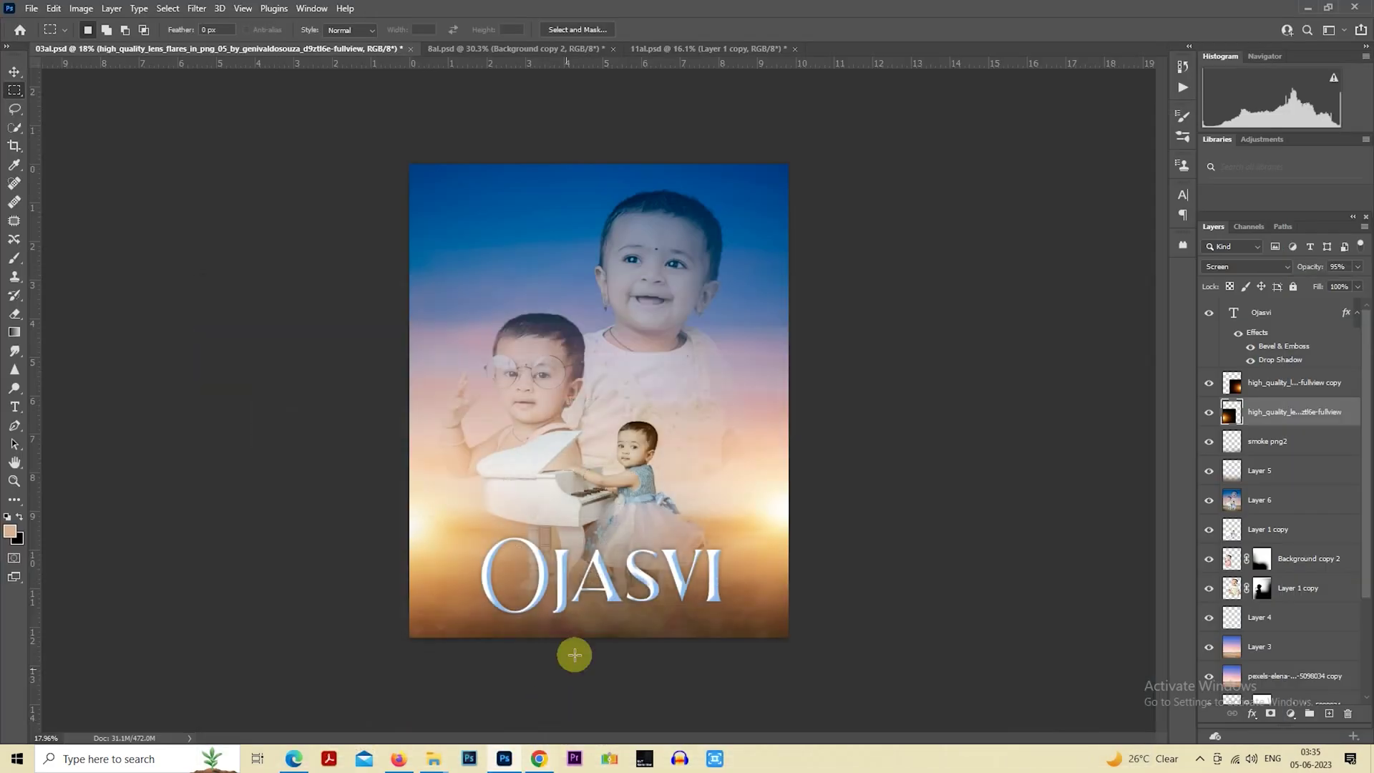
scroll(574, 653, "up", 1)
scroll(626, 628, "up", 2)
left_click_drag(626, 628, 626, 370)
scroll(627, 370, "up", 1)
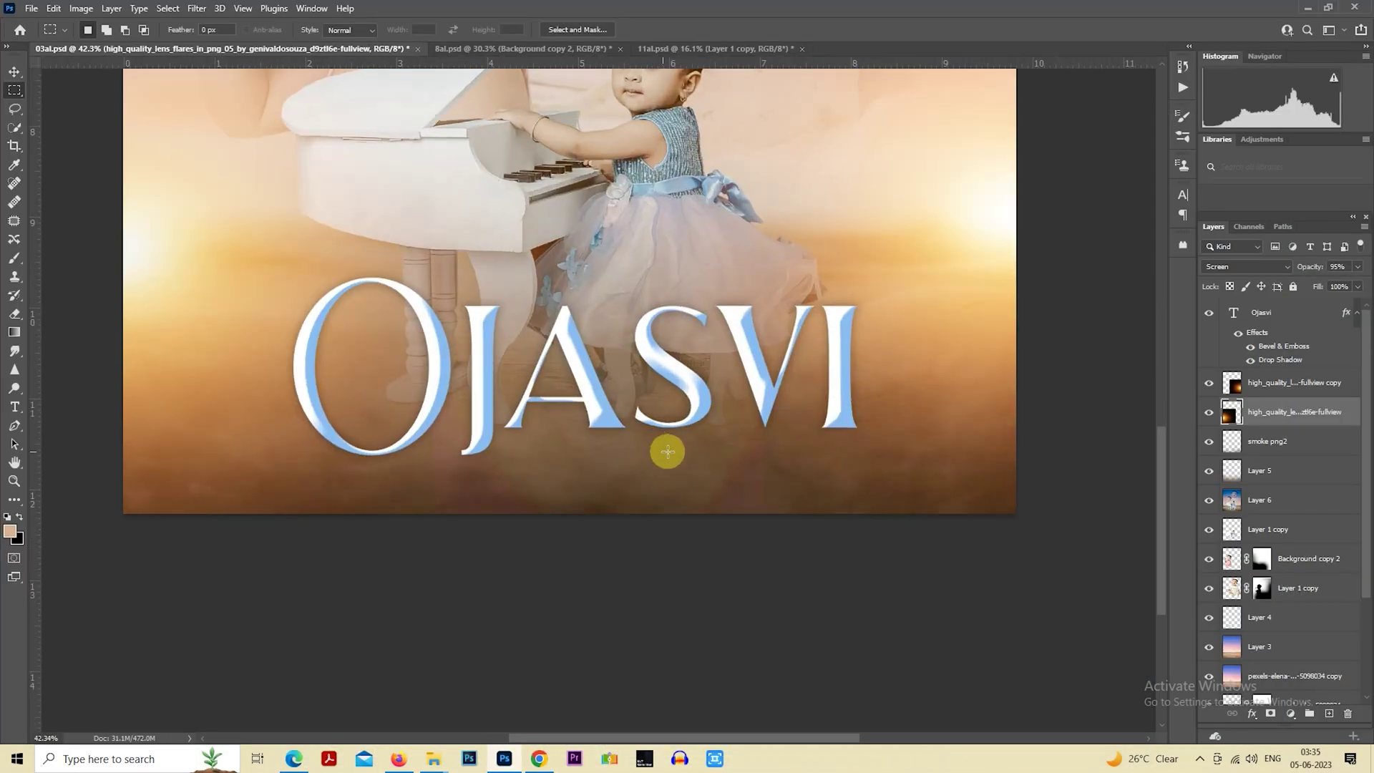
left_click_drag(665, 450, 629, 383)
left_click(14, 406)
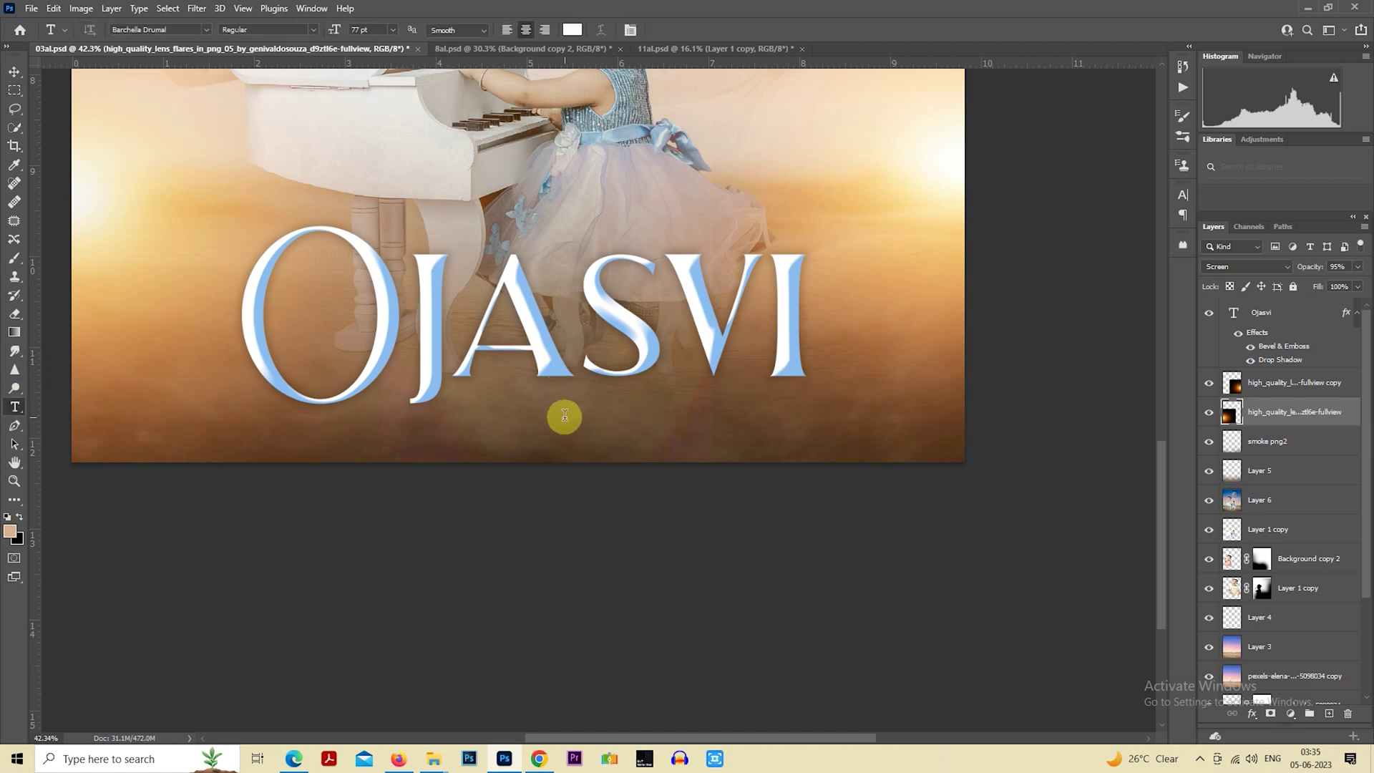
left_click(564, 416)
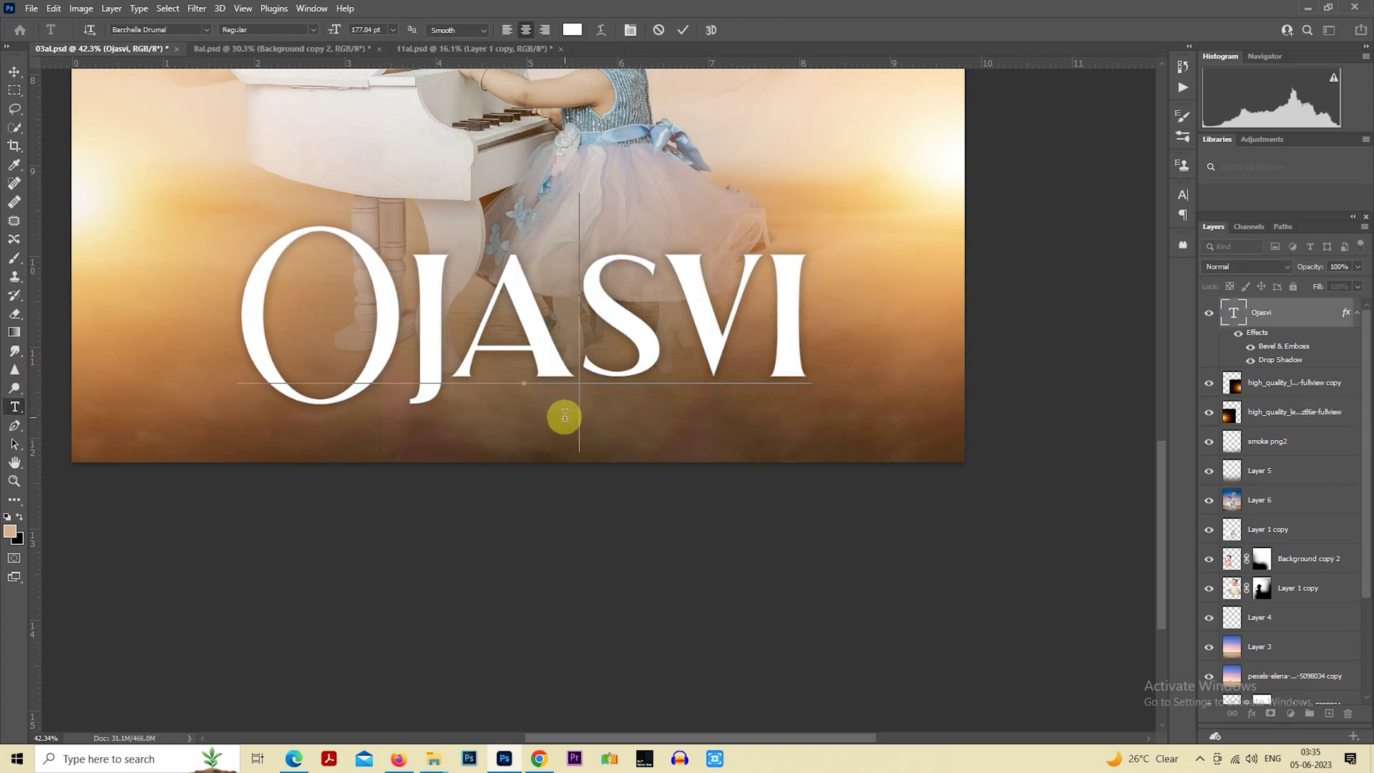
left_click(14, 90)
left_click_drag(536, 297, 565, 594)
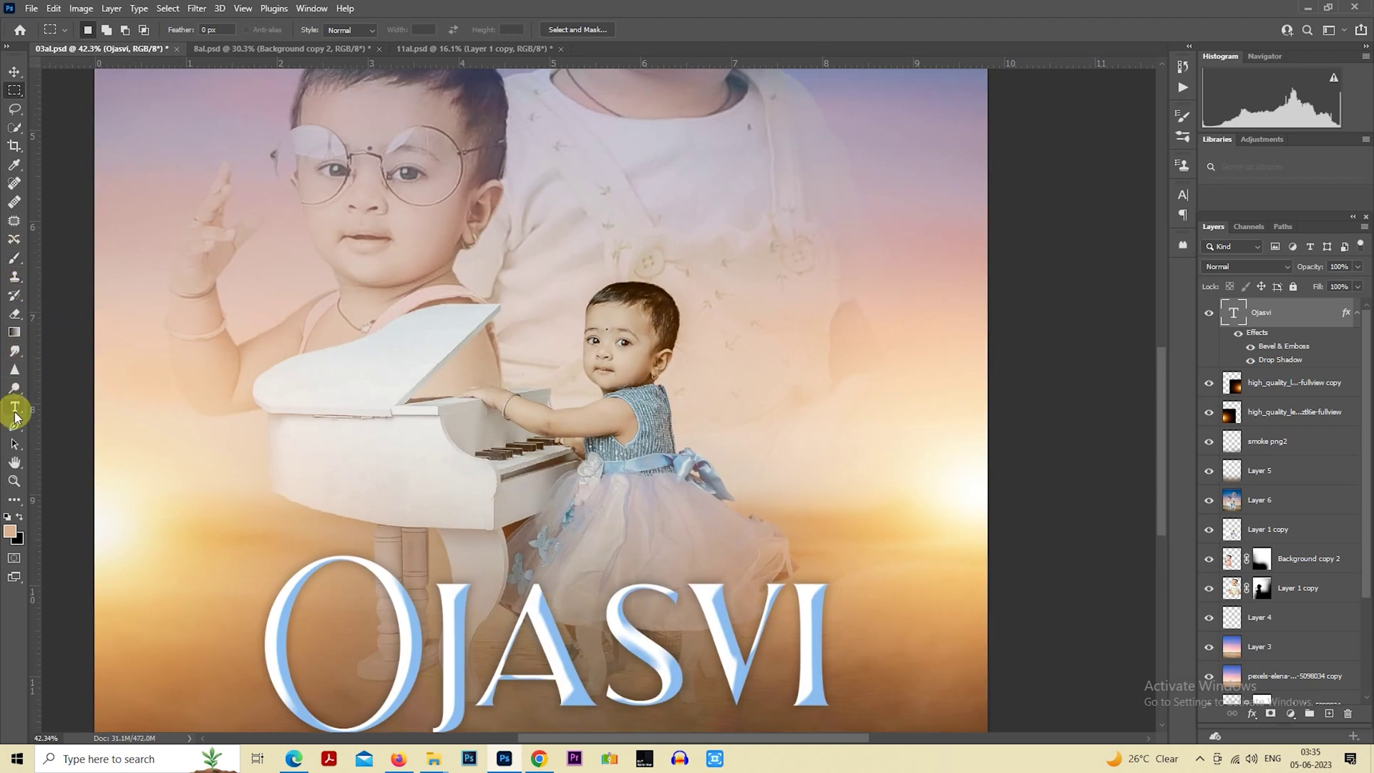
Type the date '07 June 23' as a new text line above the baby.
left_click(14, 408)
left_click(618, 222)
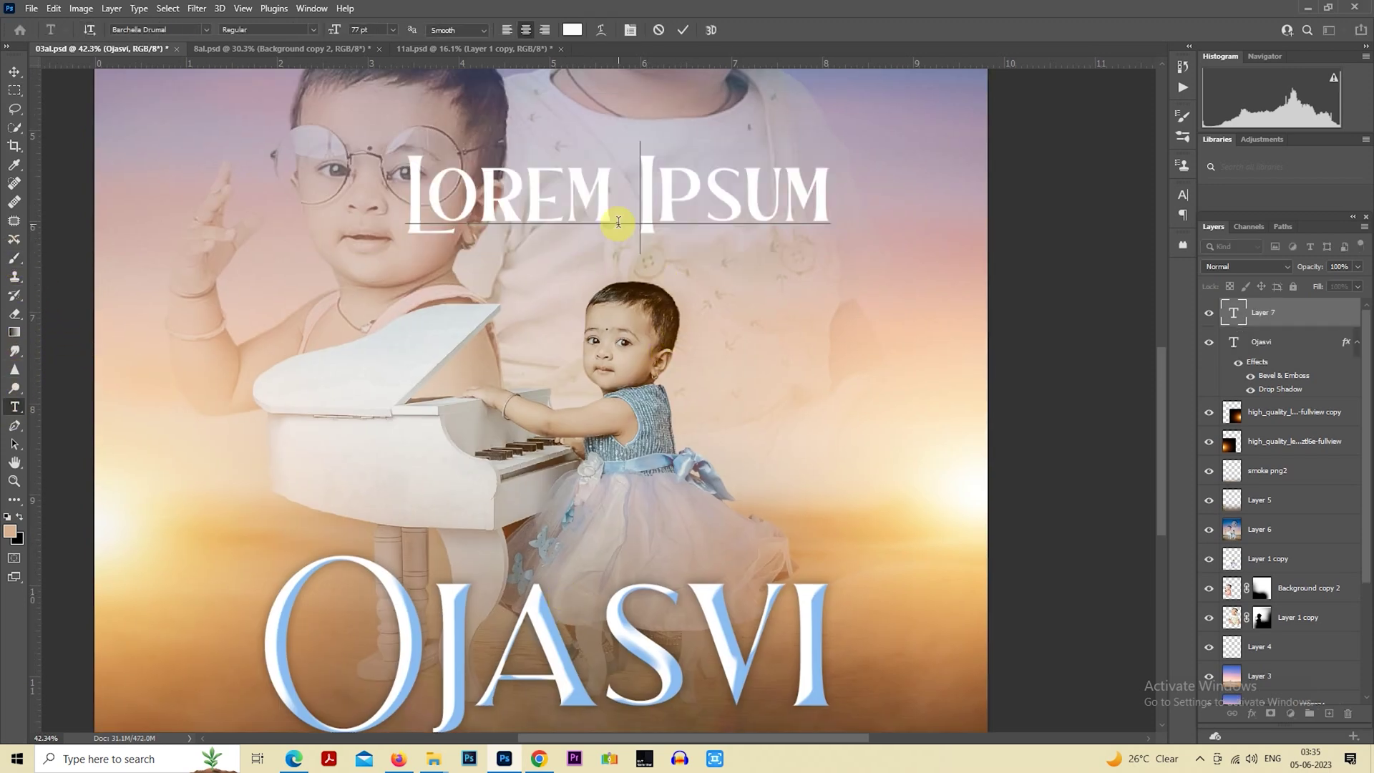
type("O")
type("7")
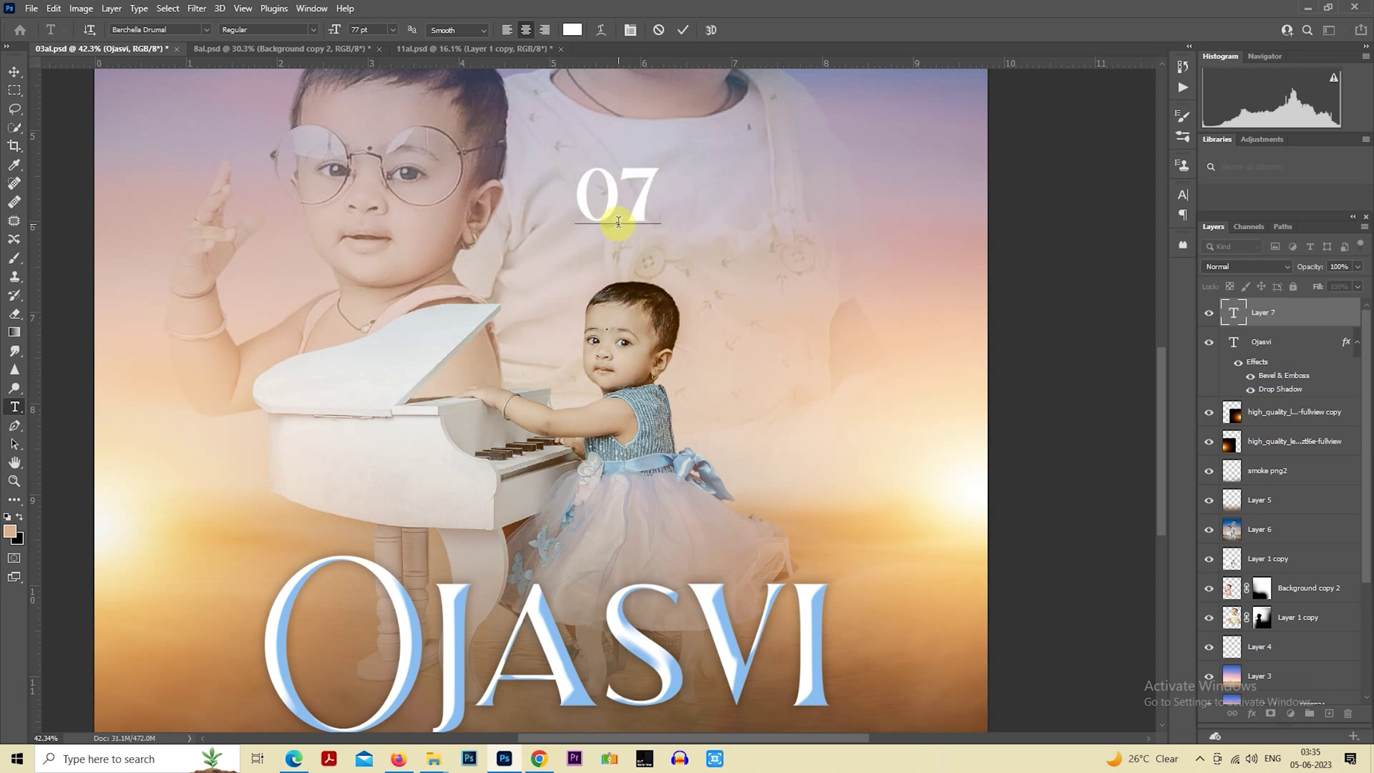
type("/")
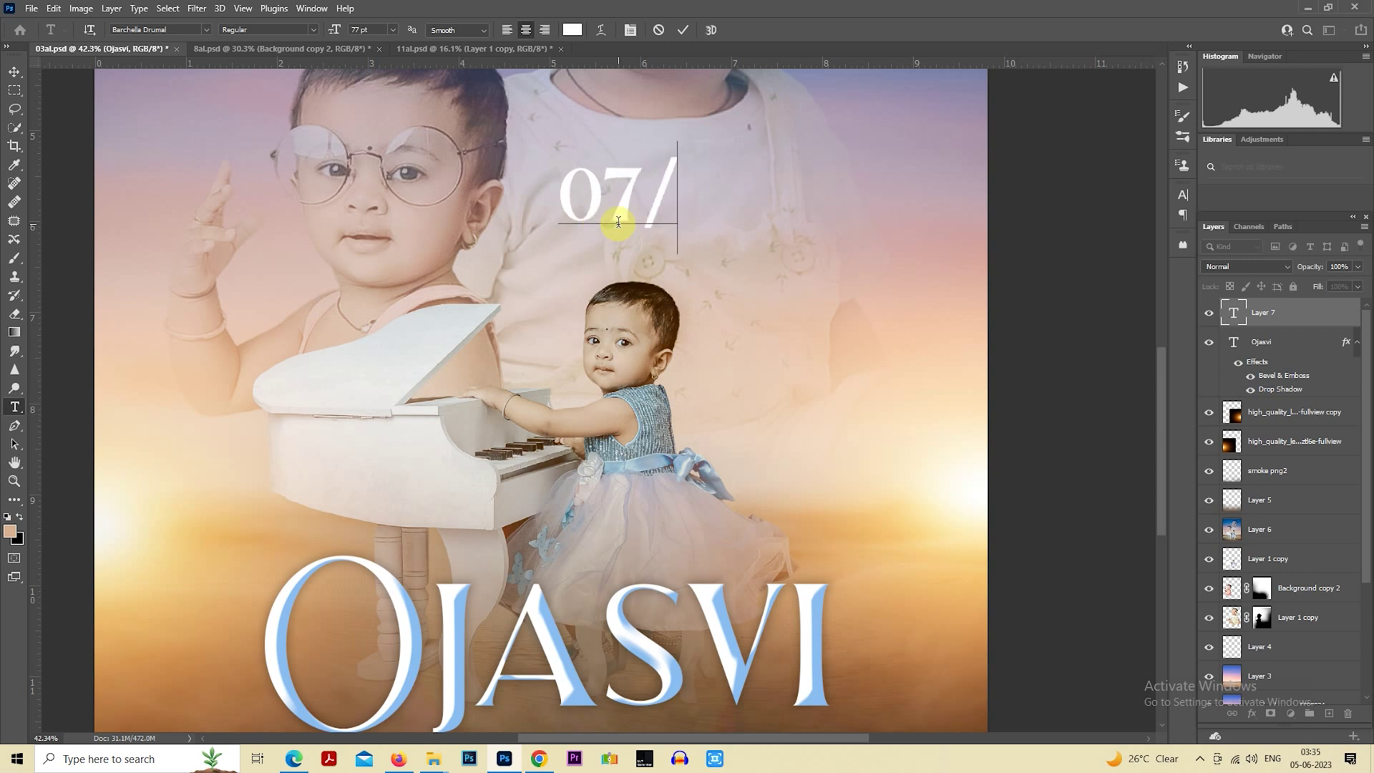
key("BackSpace")
type("j")
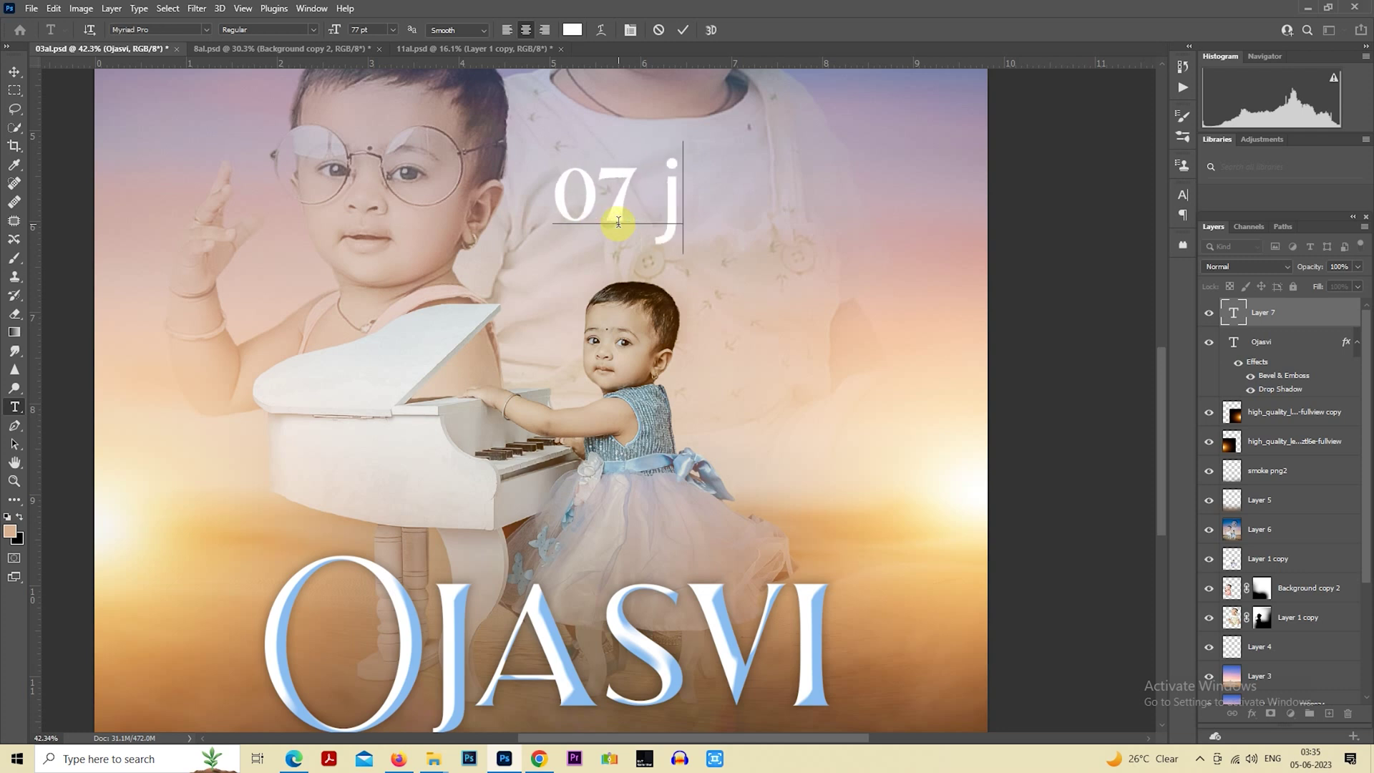
type("un")
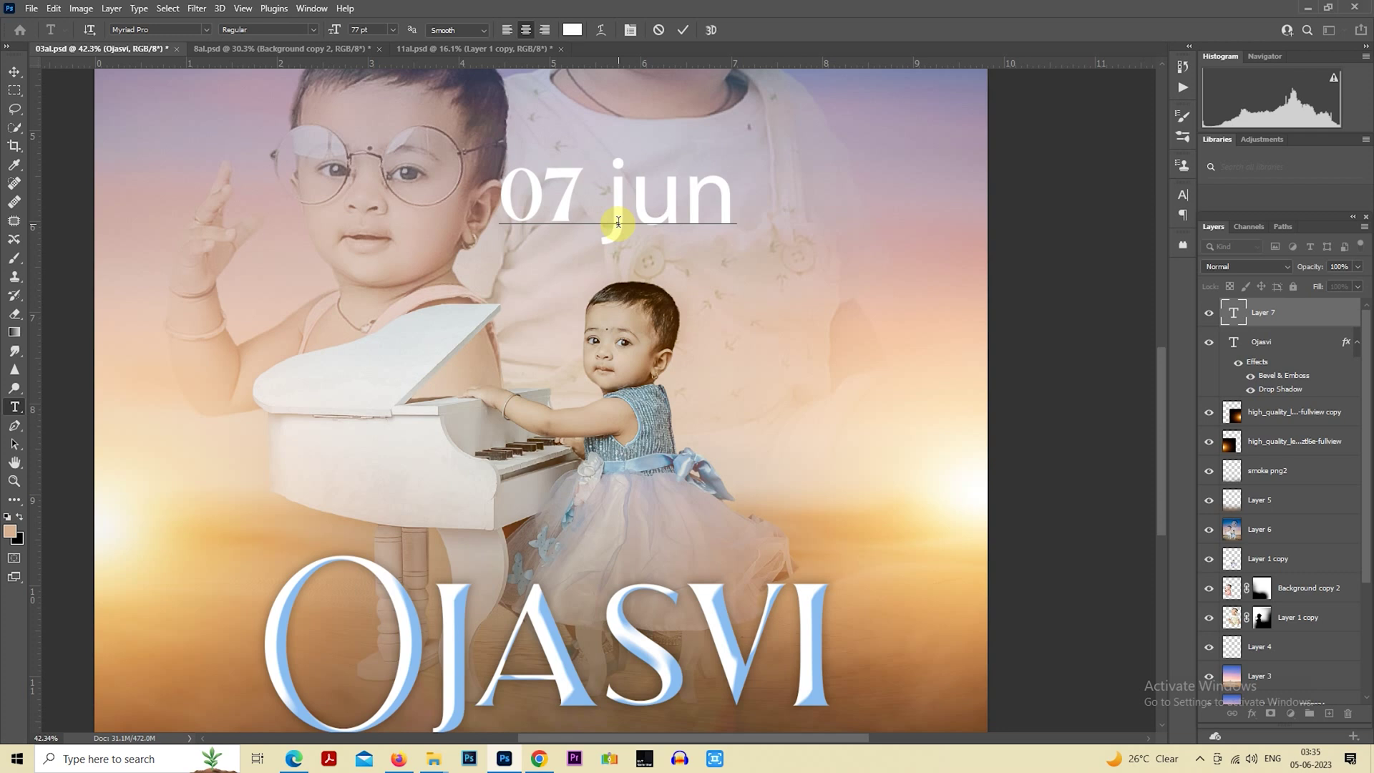
key("BackSpace")
key("BackSpace")
key("BackSpace")
key("BackSpace")
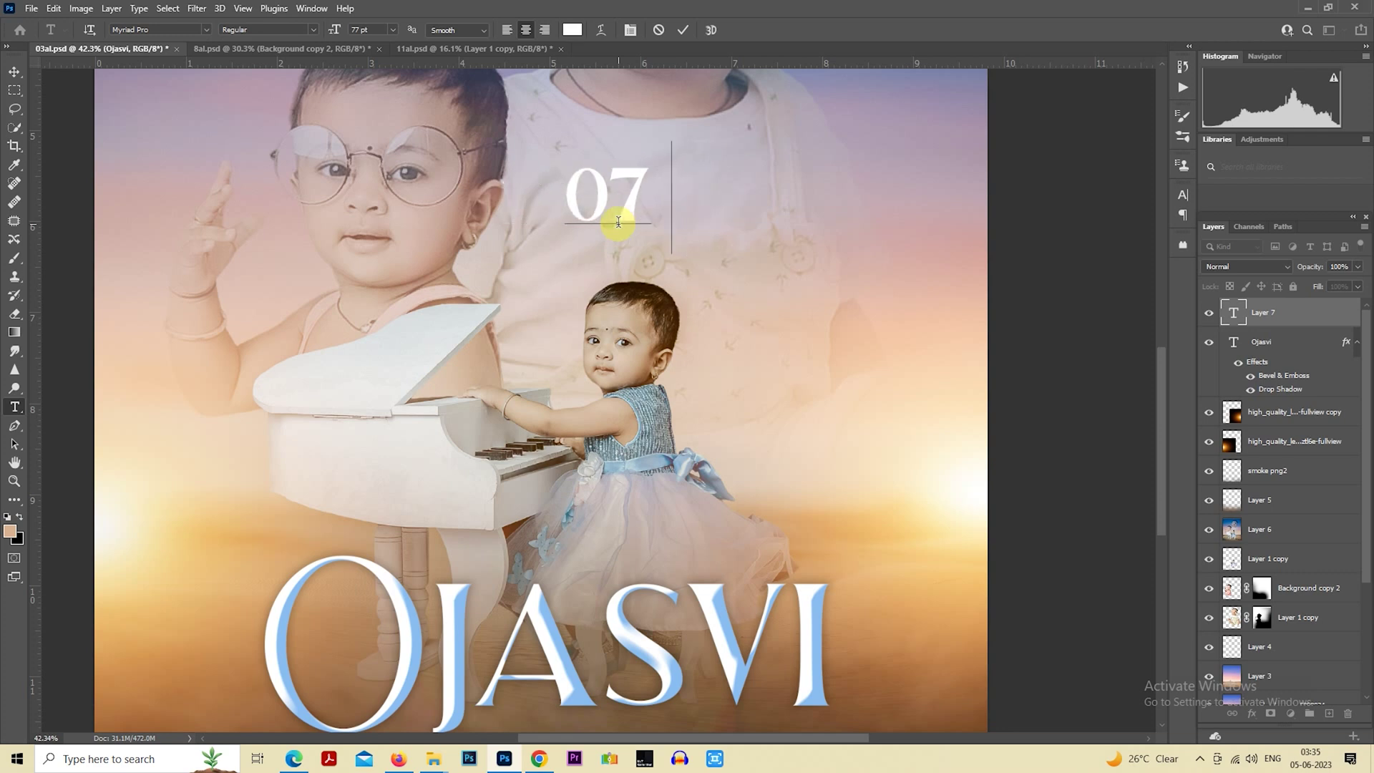
type("June")
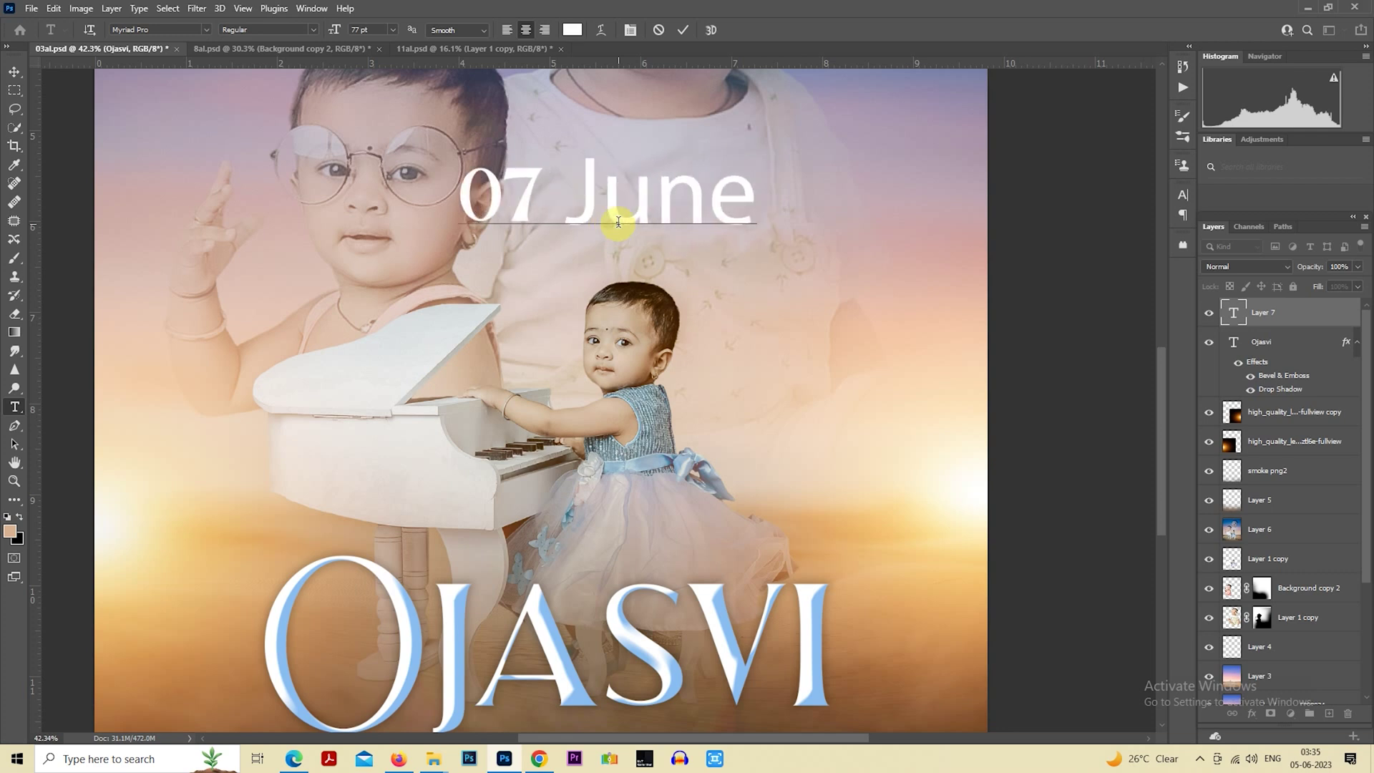
type(" 23")
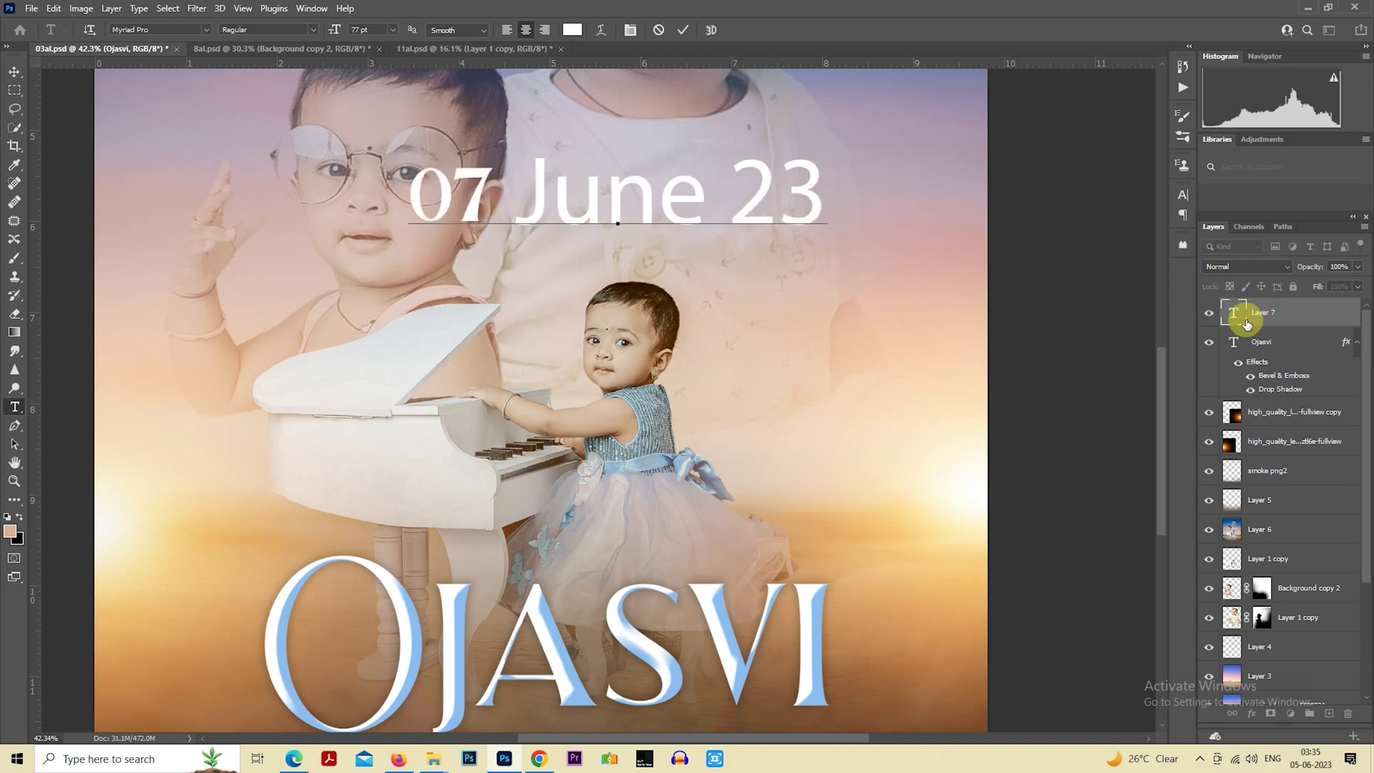
Set the date text in Tw Cen MT and commit it.
double_click(1233, 312)
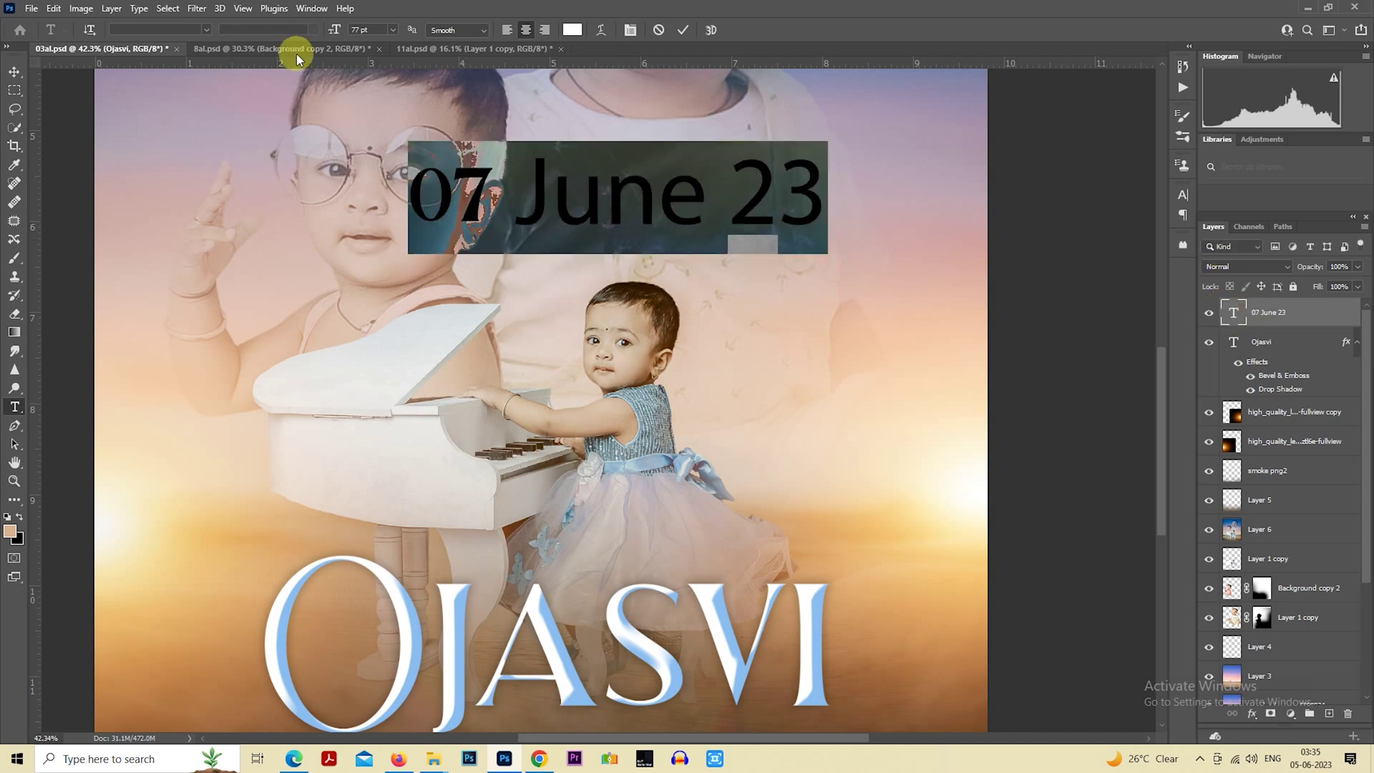
left_click(205, 32)
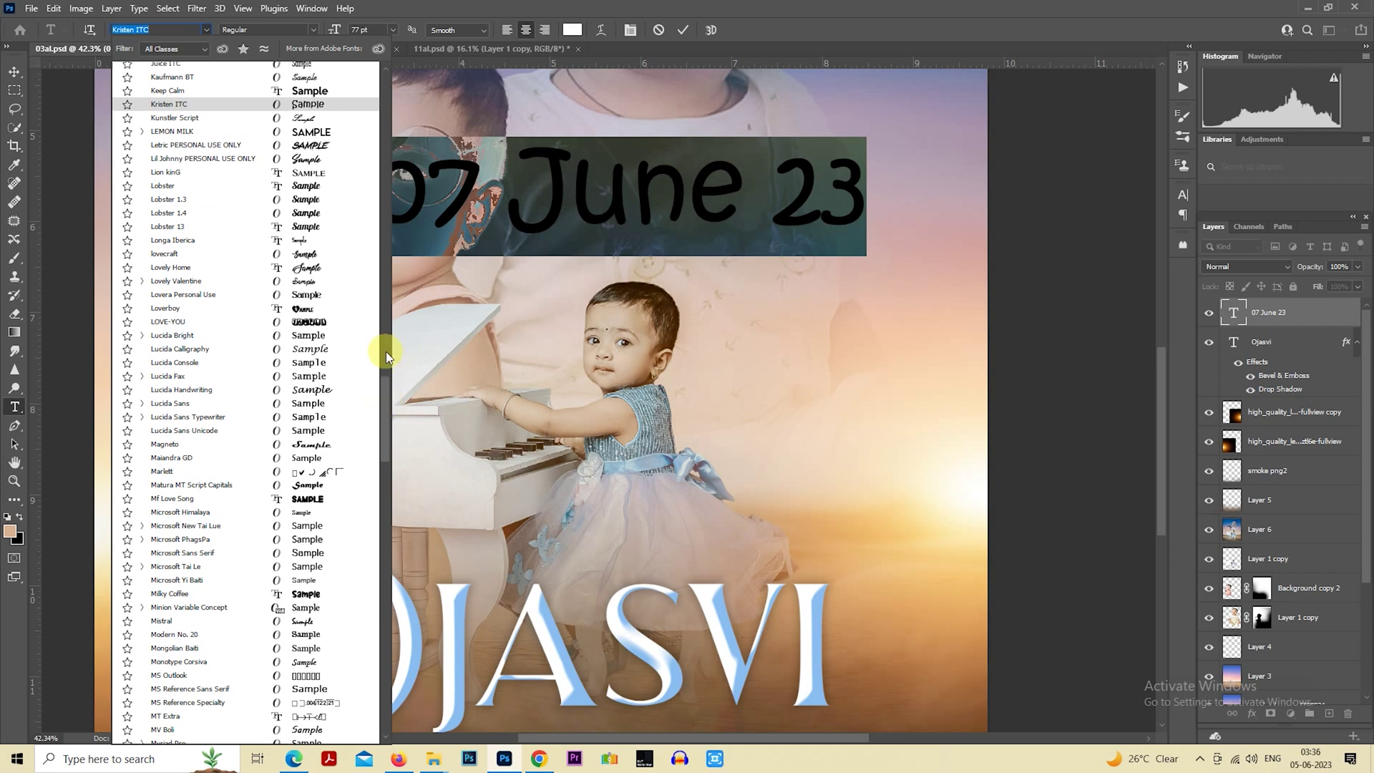
scroll(385, 350, "down", 10)
left_click(340, 88)
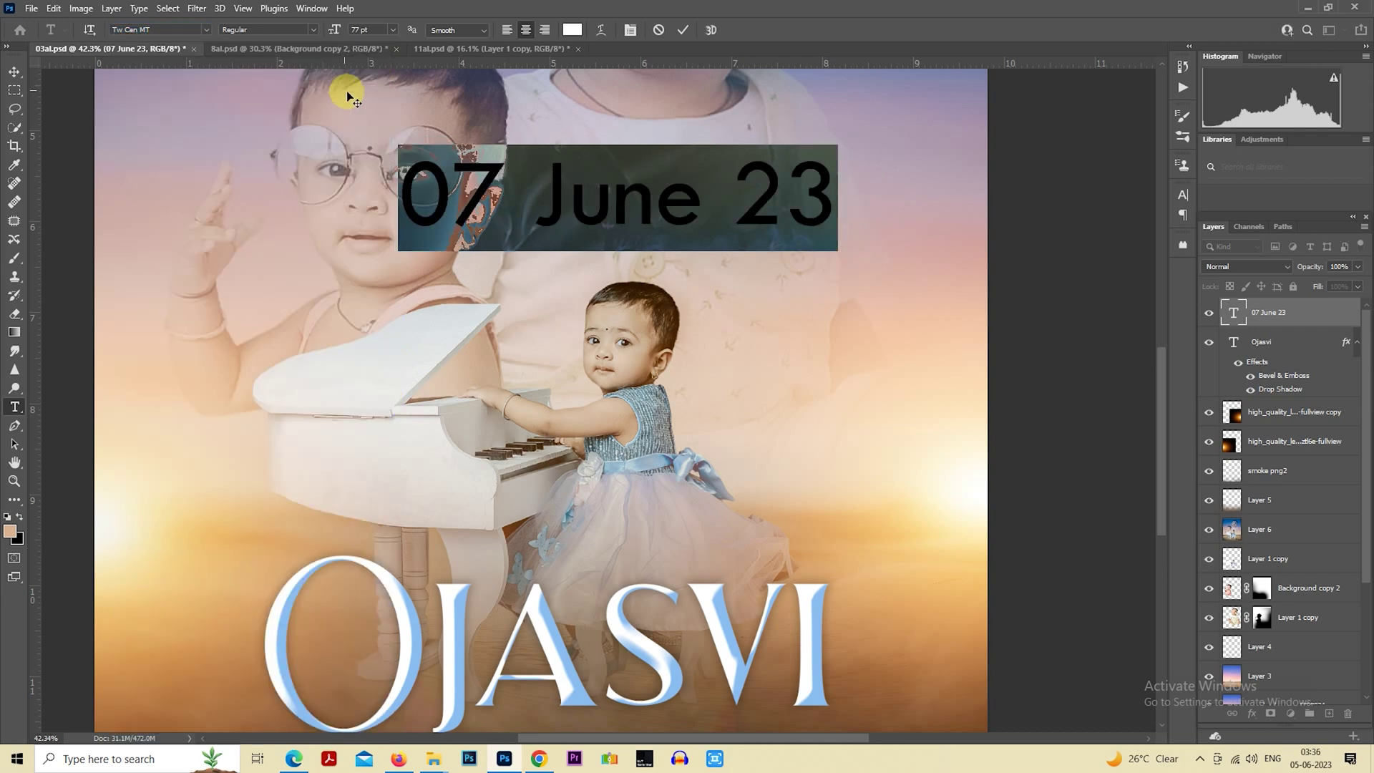
left_click(15, 90)
scroll(662, 336, "down", 3)
Scale the date text down to about half size and place it under OJASVI's right end.
scroll(751, 331, "down", 1)
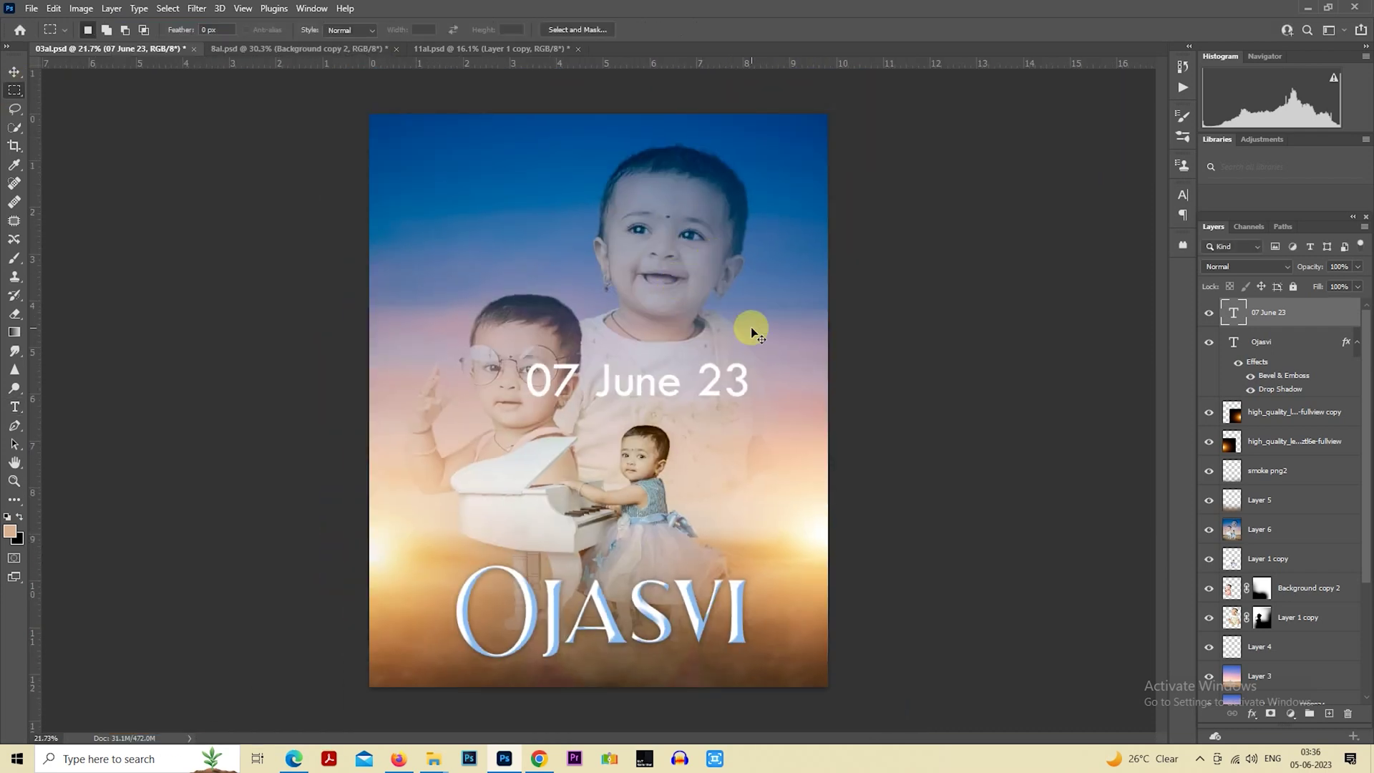
right_click(642, 328)
left_click(723, 454)
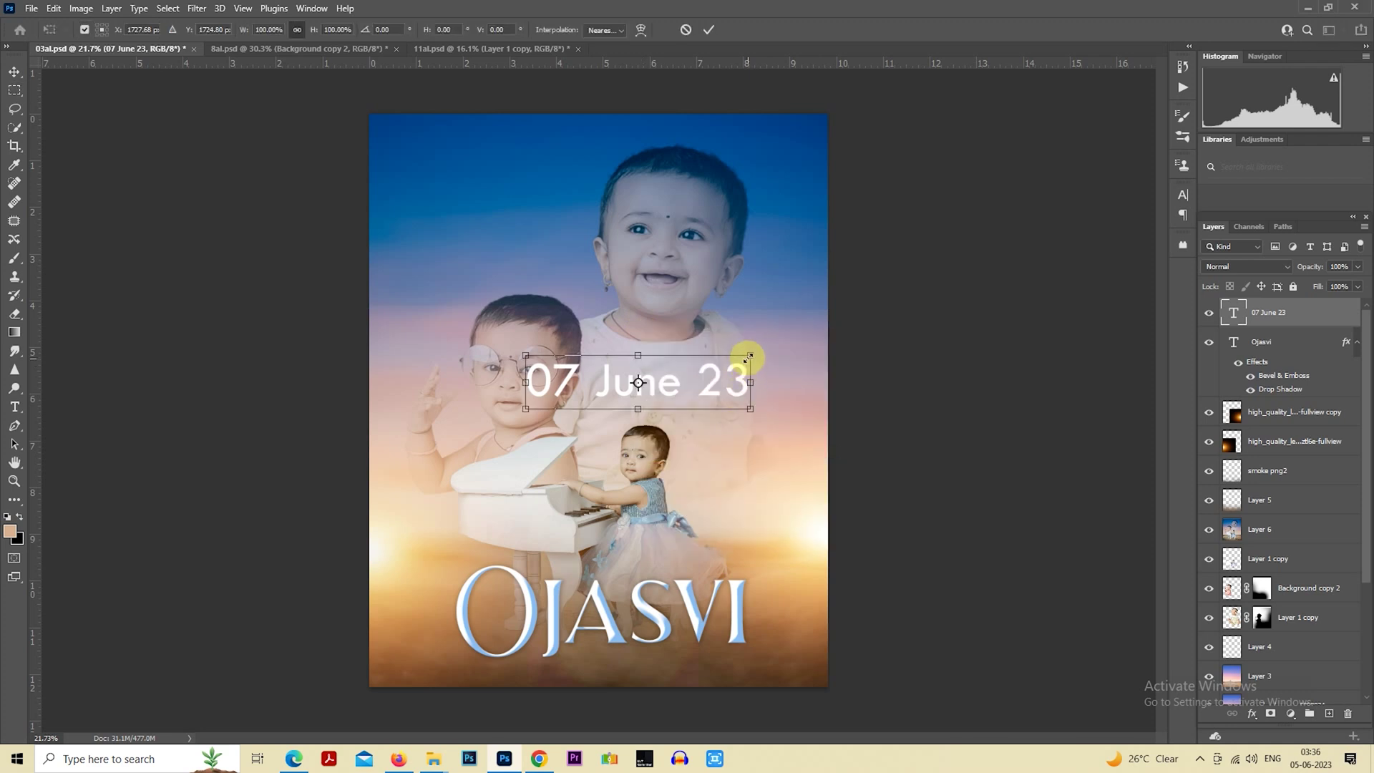
mouse_move(646, 373)
left_mouse_down()
mouse_move(705, 652)
mouse_move(666, 291)
left_mouse_up()
key("Return")
scroll(693, 549, "up", 5)
right_click(621, 436)
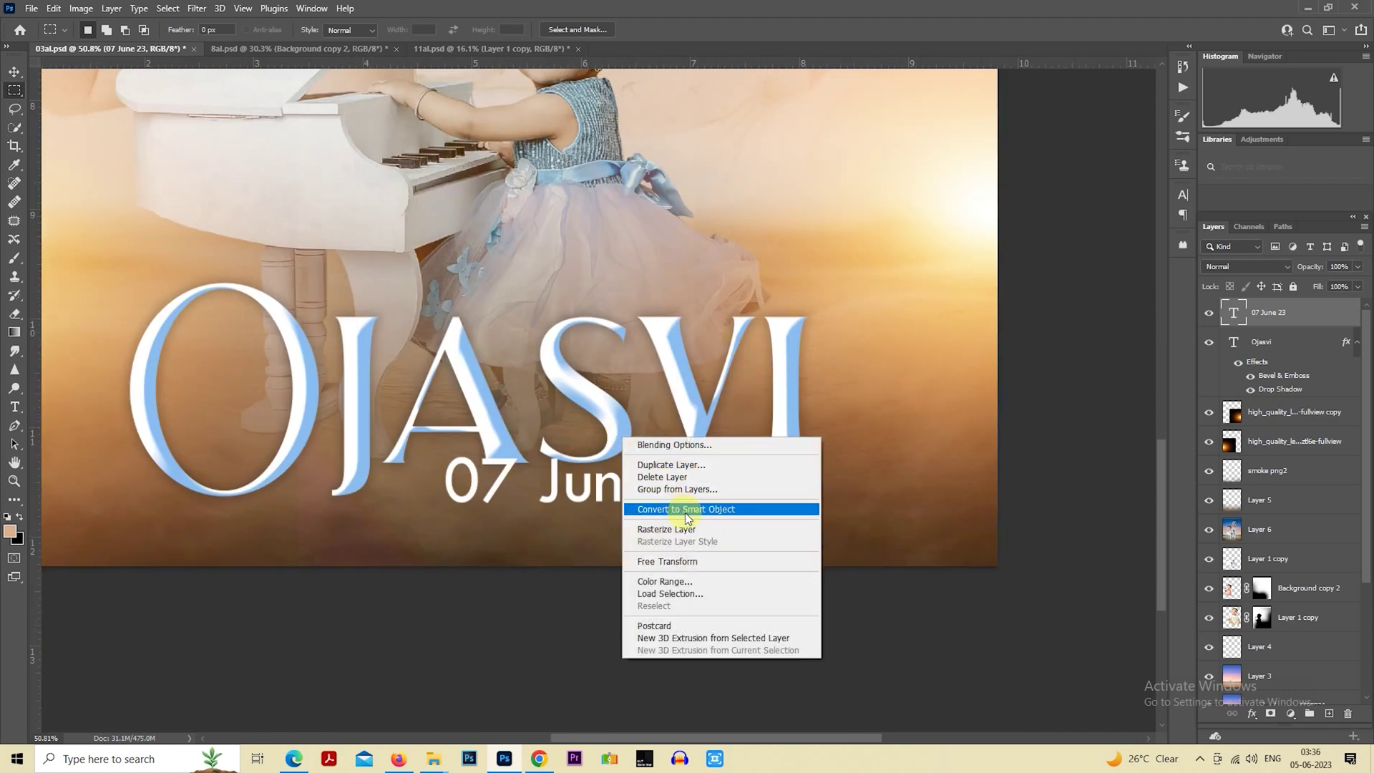
left_click(684, 510)
mouse_move(742, 449)
left_mouse_down()
mouse_move(617, 480)
mouse_move(836, 495)
left_mouse_up()
key("Return")
scroll(617, 481, "up", 1)
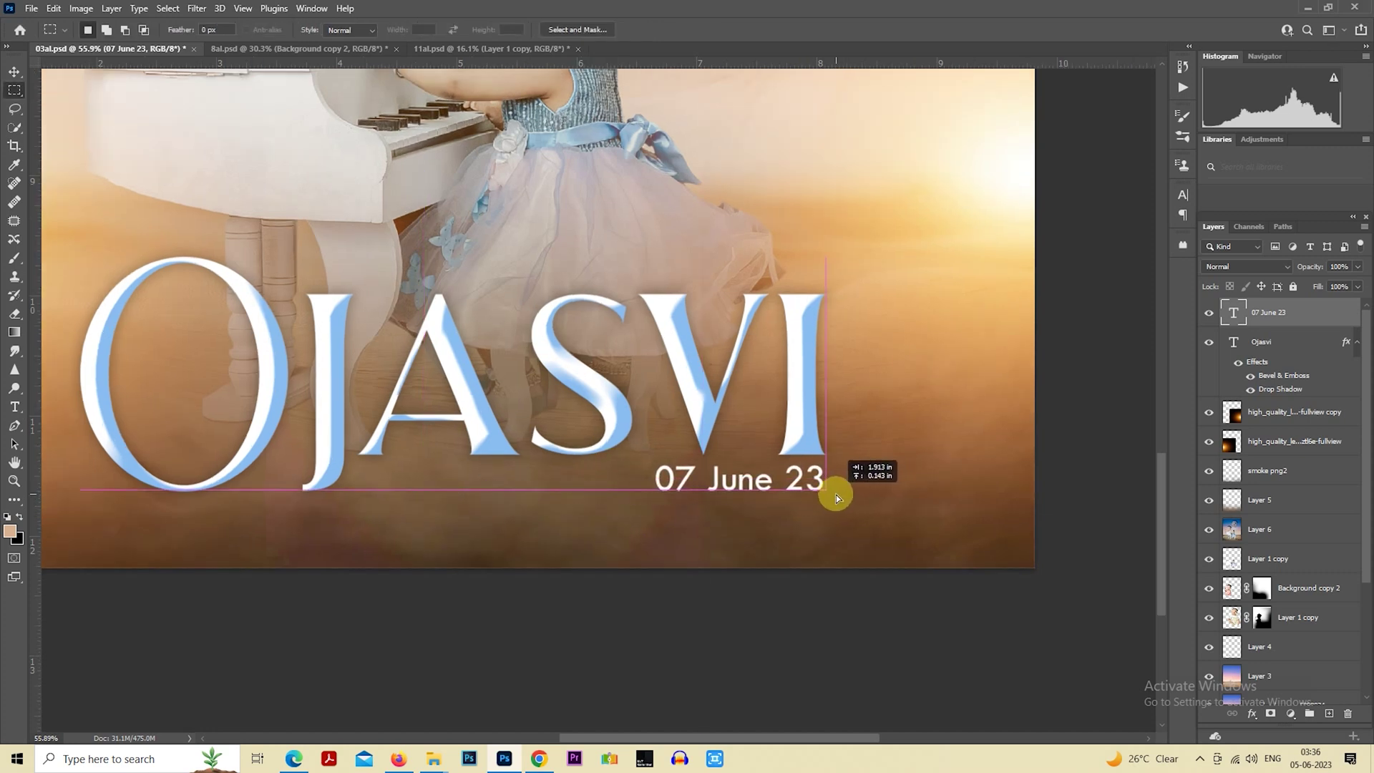
Blend the date text with Overlay at 50% opacity and fit the poster on screen.
left_click(1245, 272)
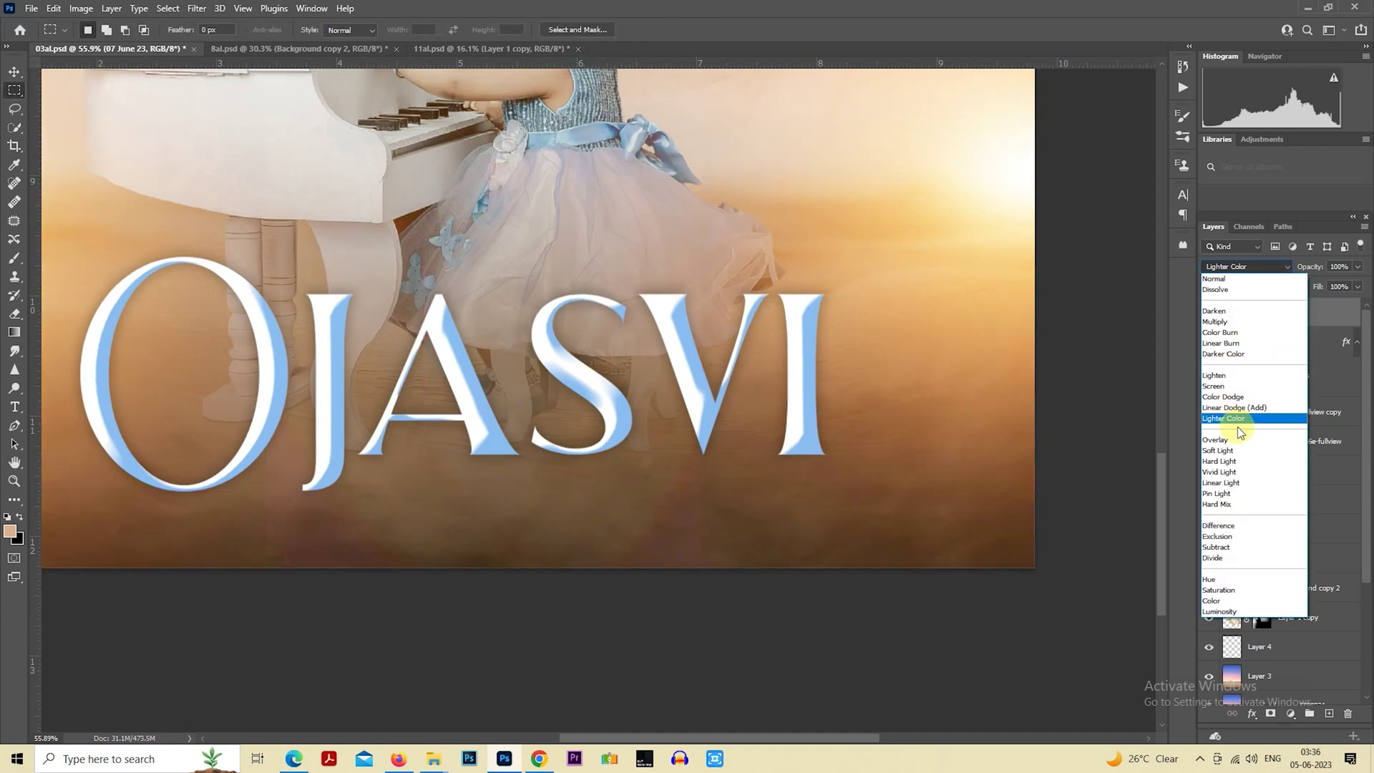
left_click(1234, 440)
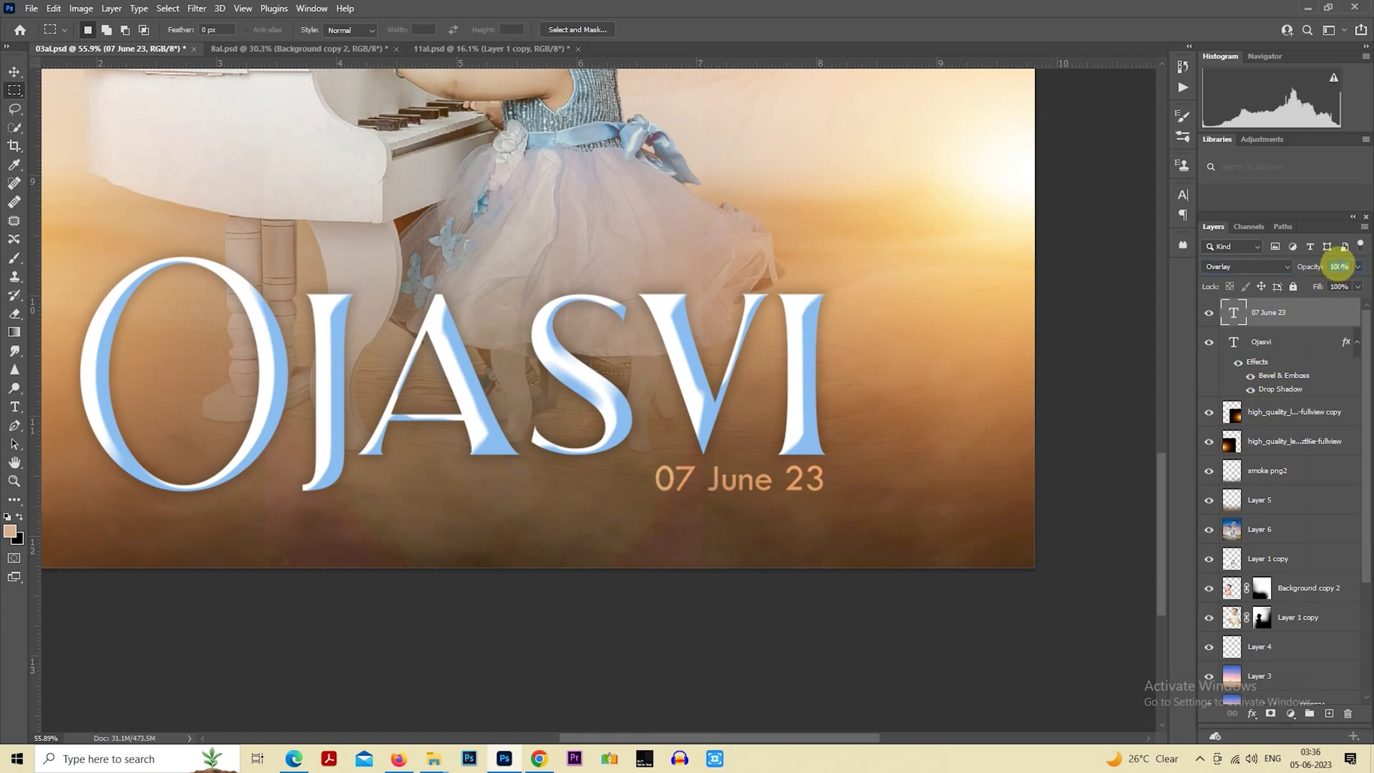
left_click_drag(1337, 266, 1300, 264)
key("ctrl+0")
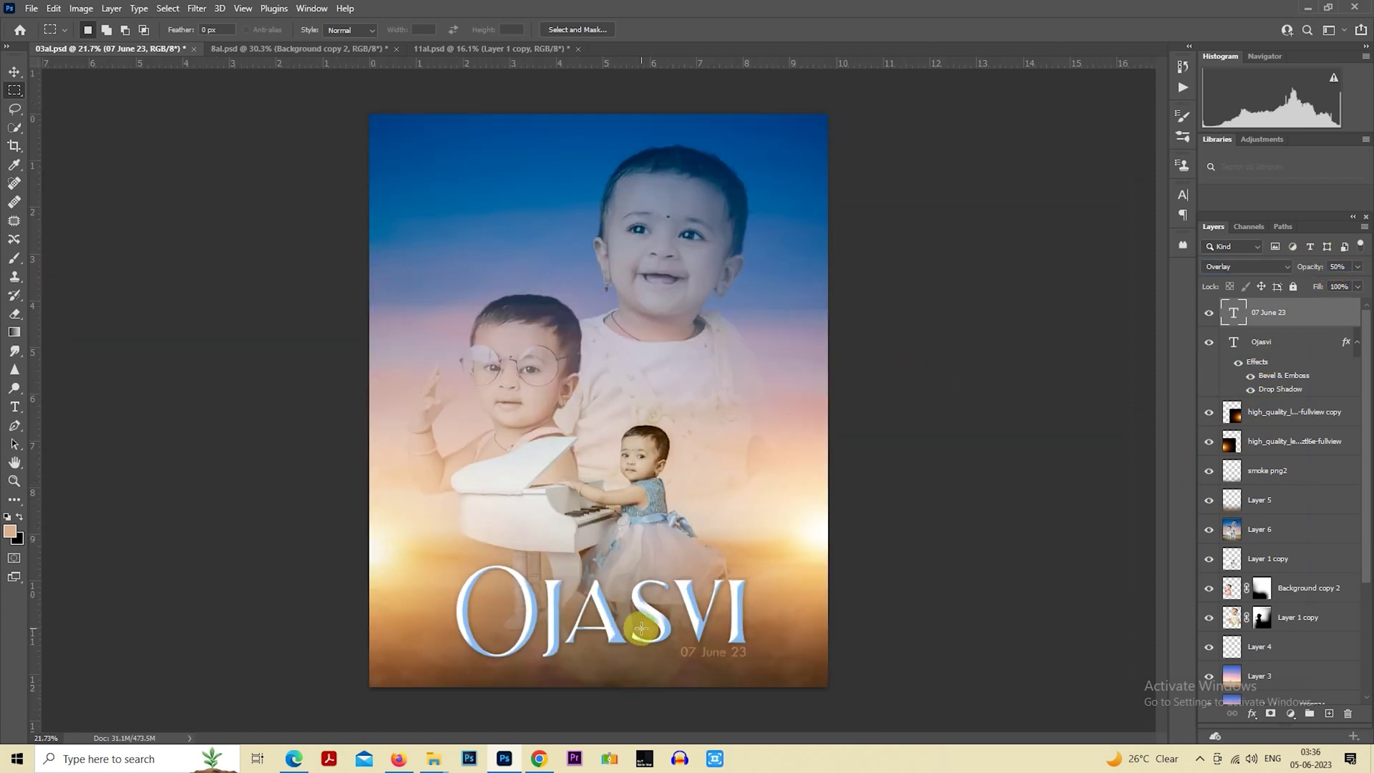
Copy the event address message from the WhatsApp Web chat, then return to Photoshop.
left_click(547, 764)
left_click_drag(530, 548, 666, 548)
right_click(667, 550)
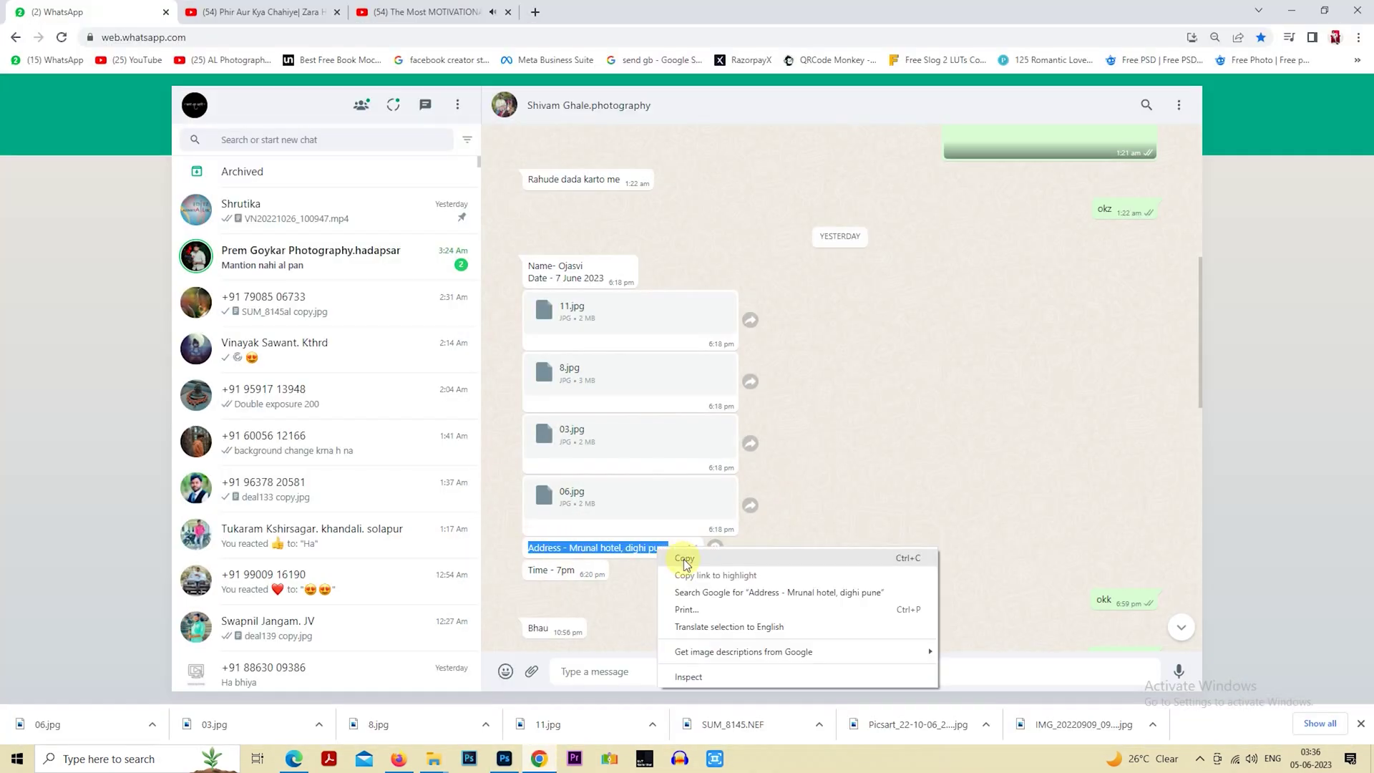
left_click(689, 571)
left_click(504, 760)
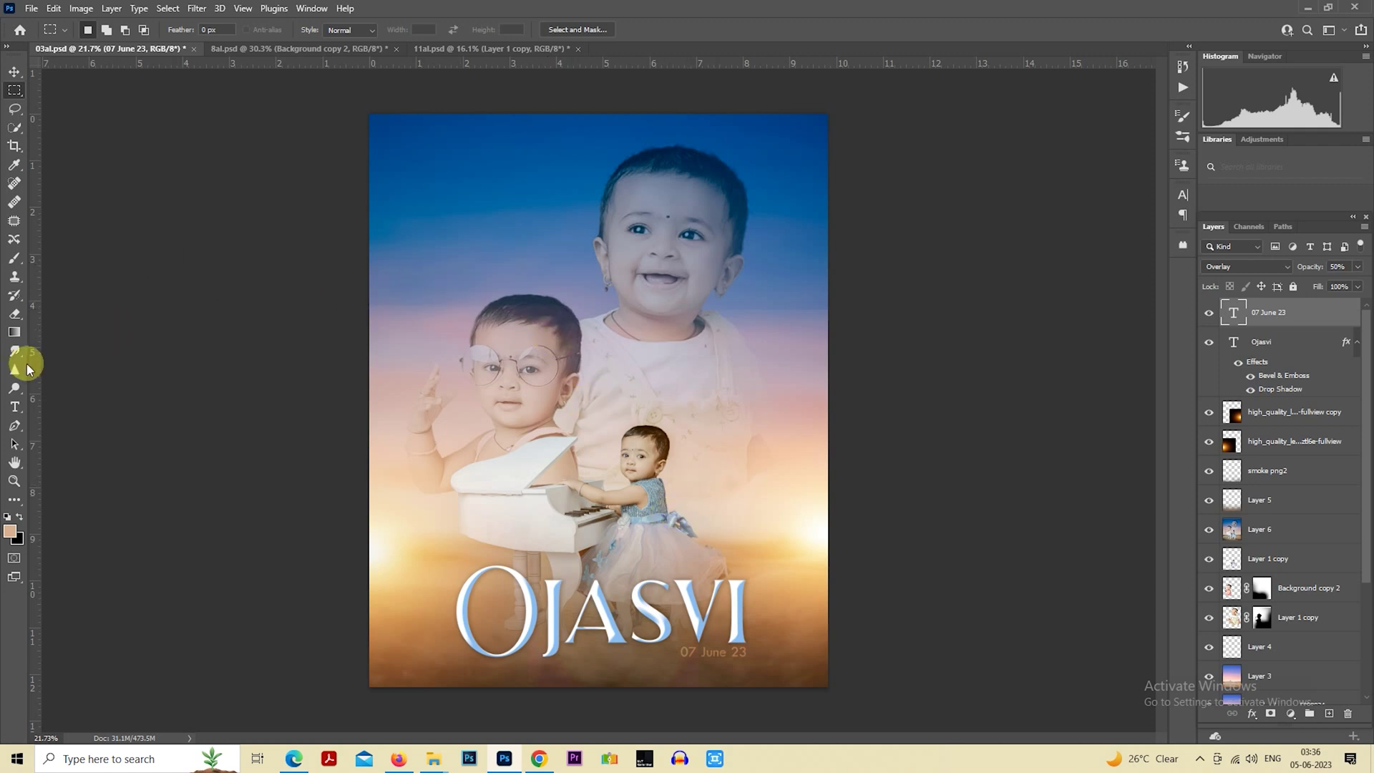
Paste the copied venue address into a new text layer near the poster top, then hide it.
left_click(14, 406)
left_click(472, 193)
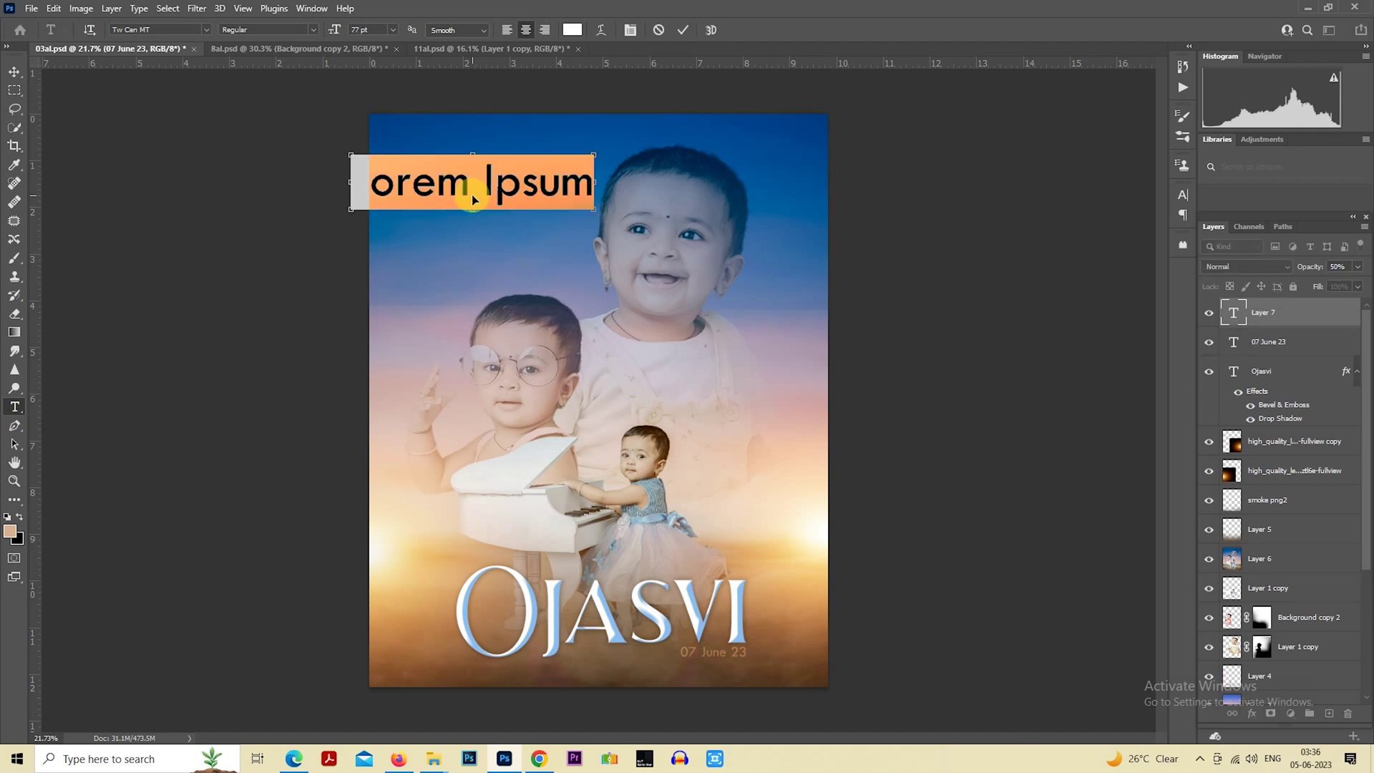
key("ctrl+v")
left_click(15, 90)
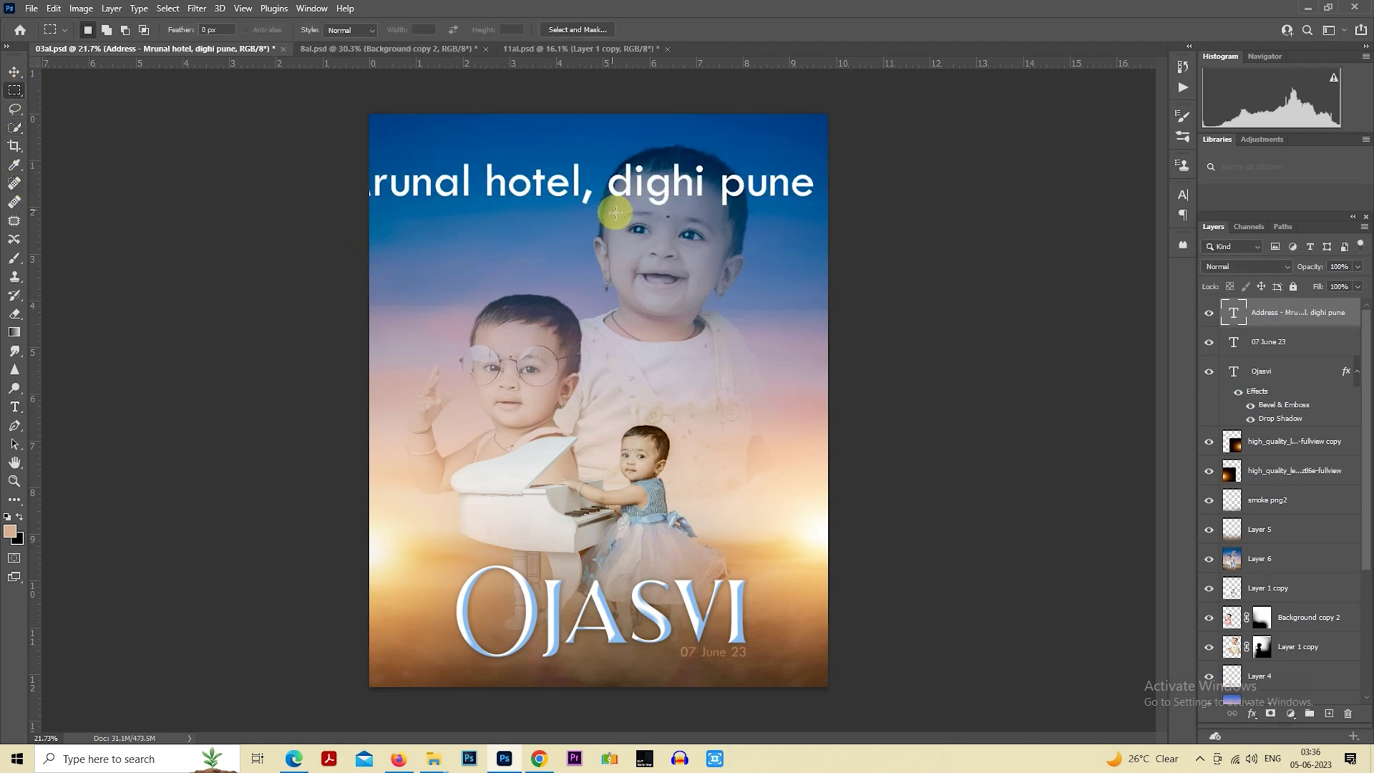
double_click(1230, 317)
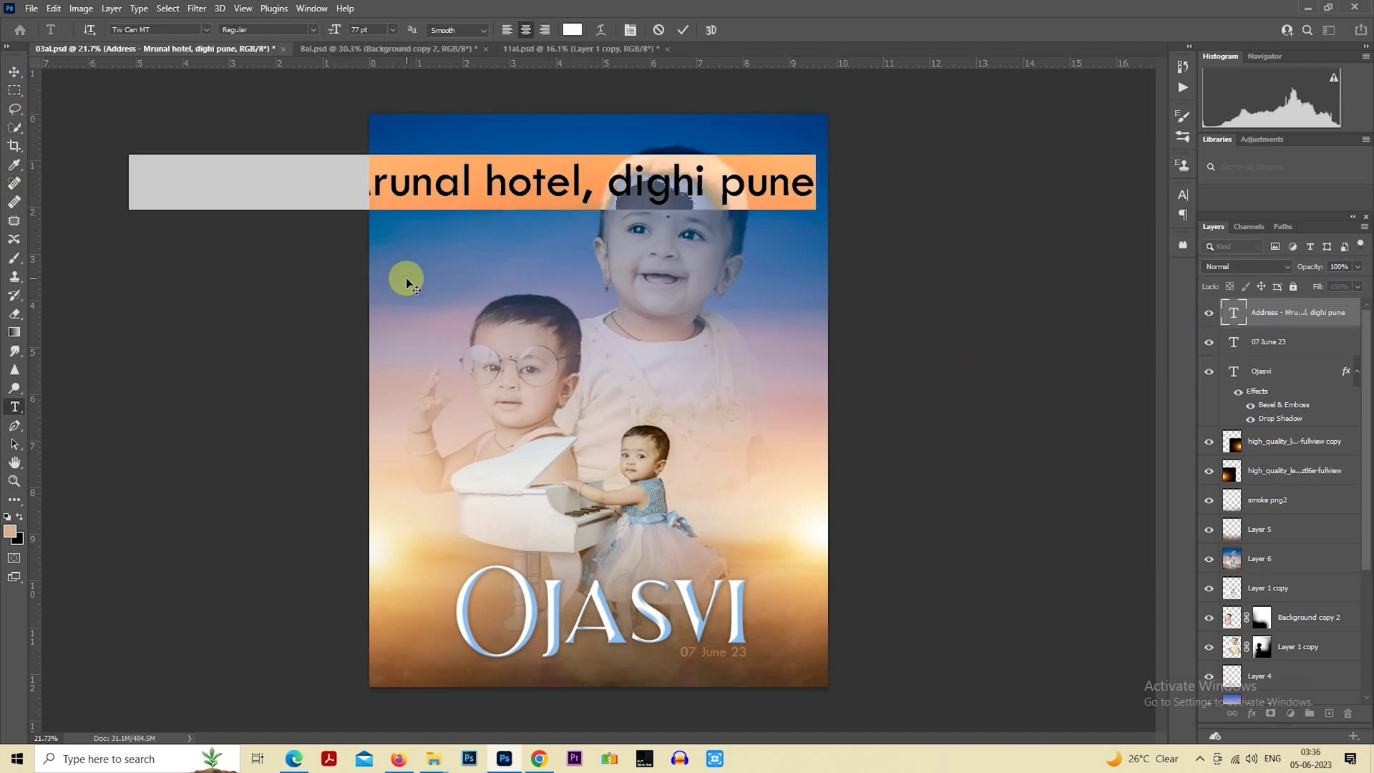
left_click(1207, 315)
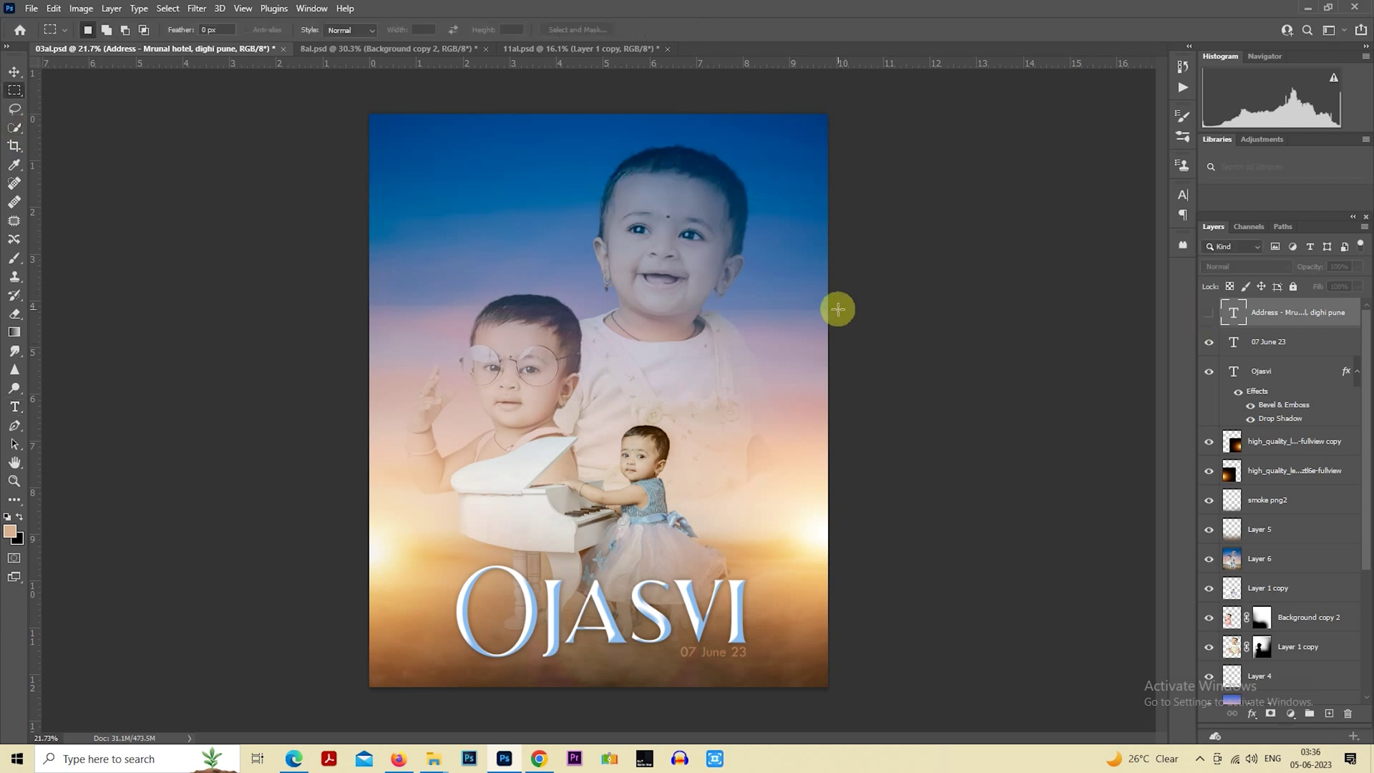
scroll(853, 316, "down", 1)
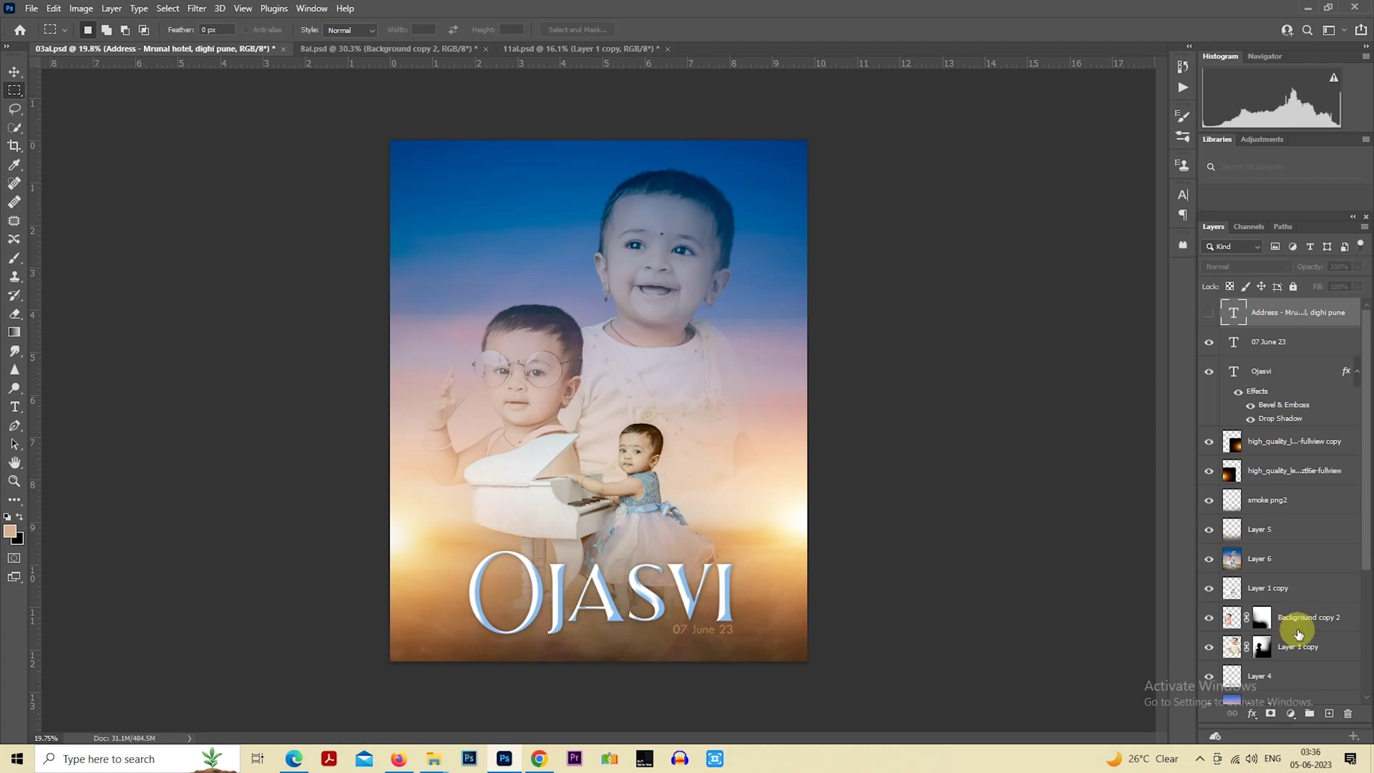
Add a Color Lookup adjustment layer and try the 2Strip.look grade.
left_click(1292, 711)
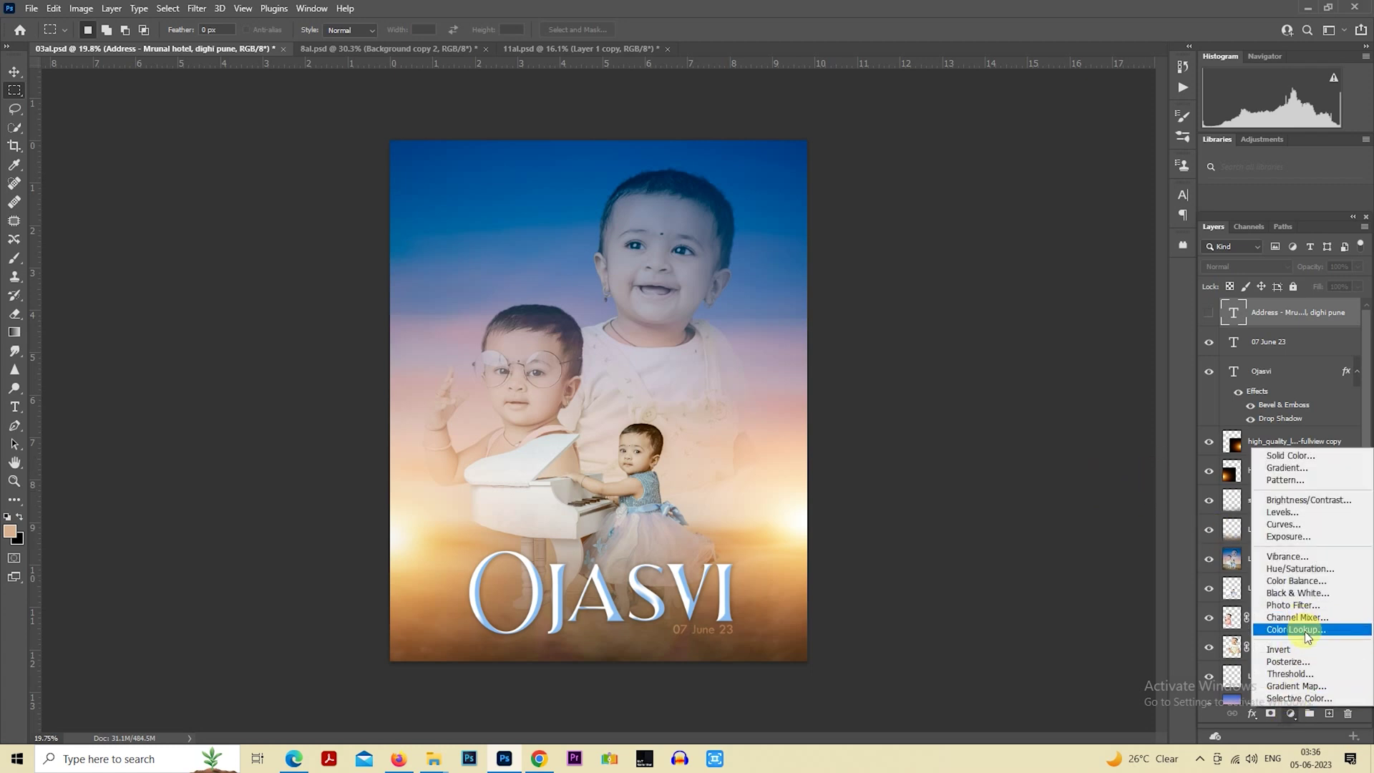
left_click(1304, 632)
left_click(923, 144)
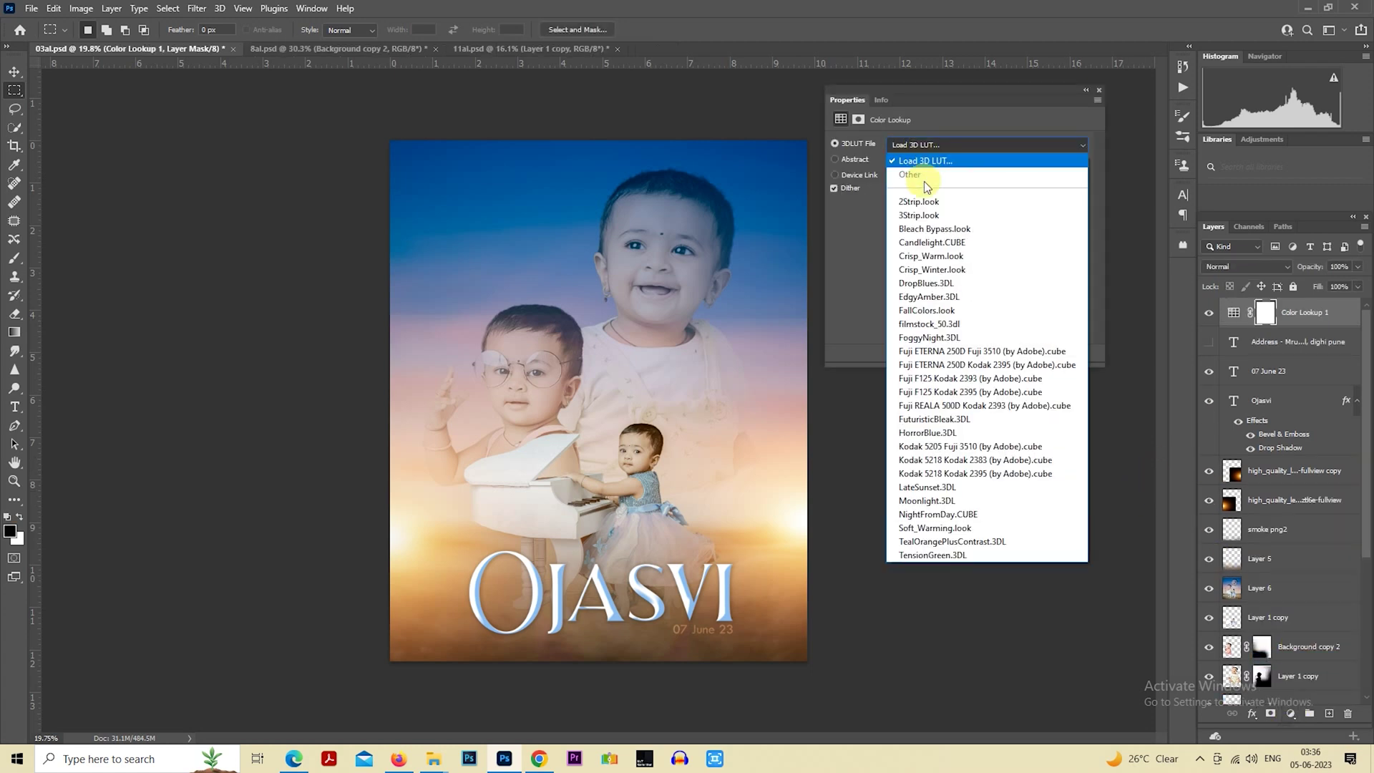
left_click(928, 203)
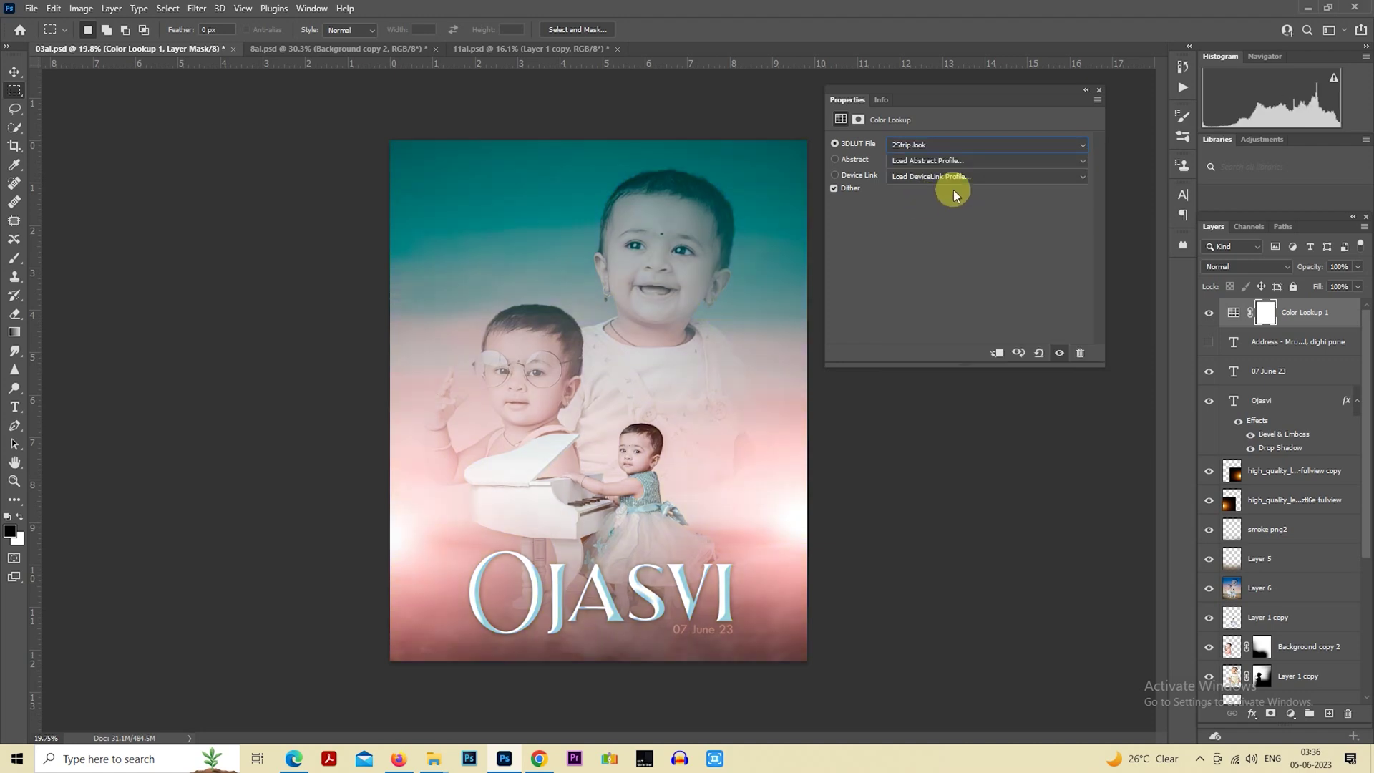
Browse lookup presets, settle on Crisp_Warm.look, and lower opacity to about 50%.
left_click(959, 144)
key("Down")
key("Return")
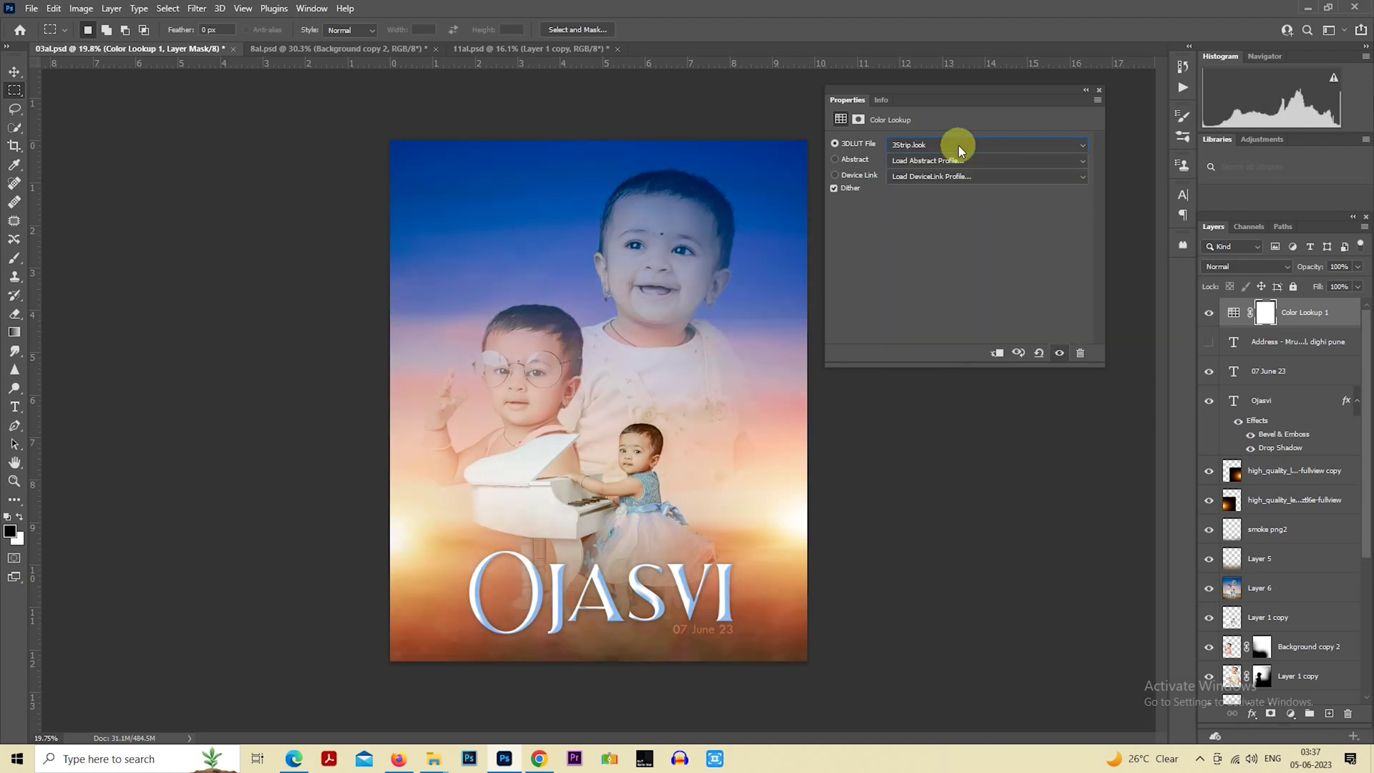
key("Down")
key("Down")
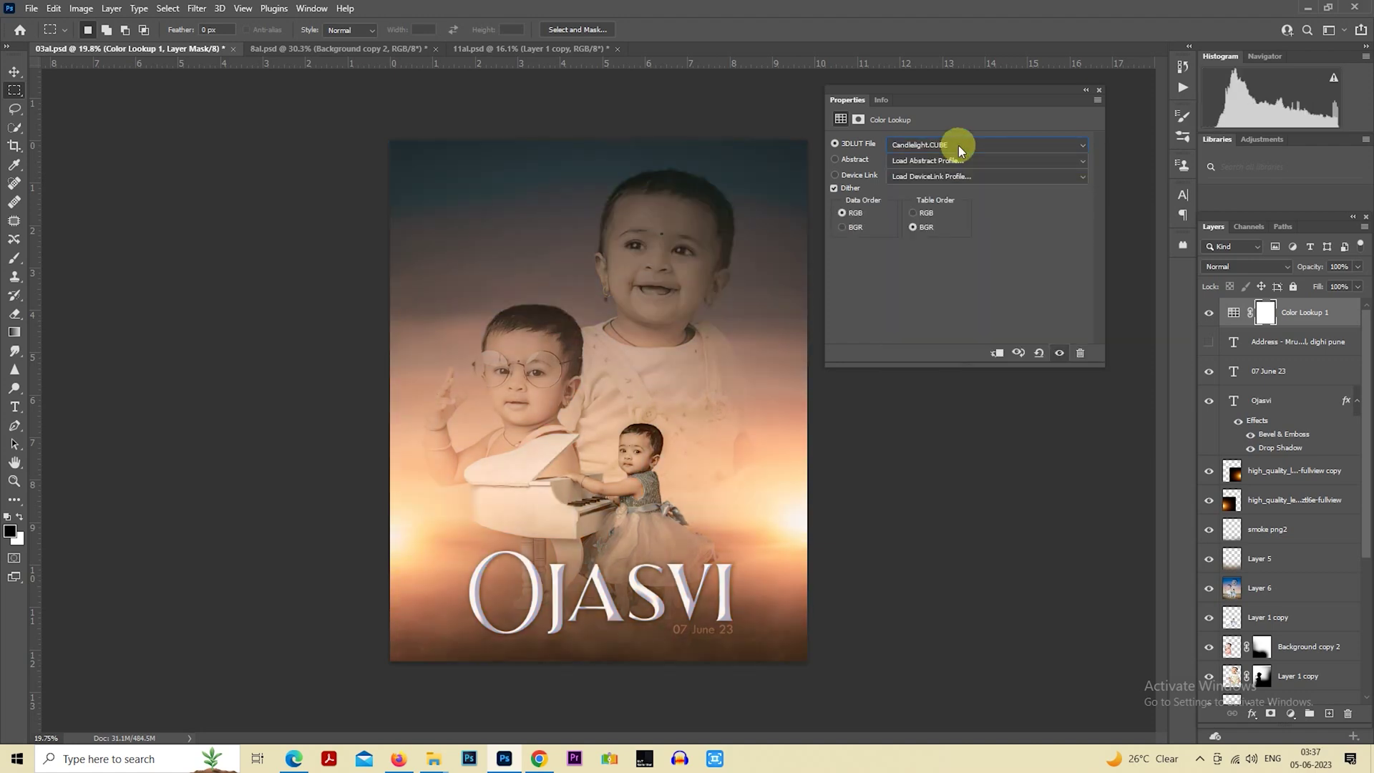
key("Down")
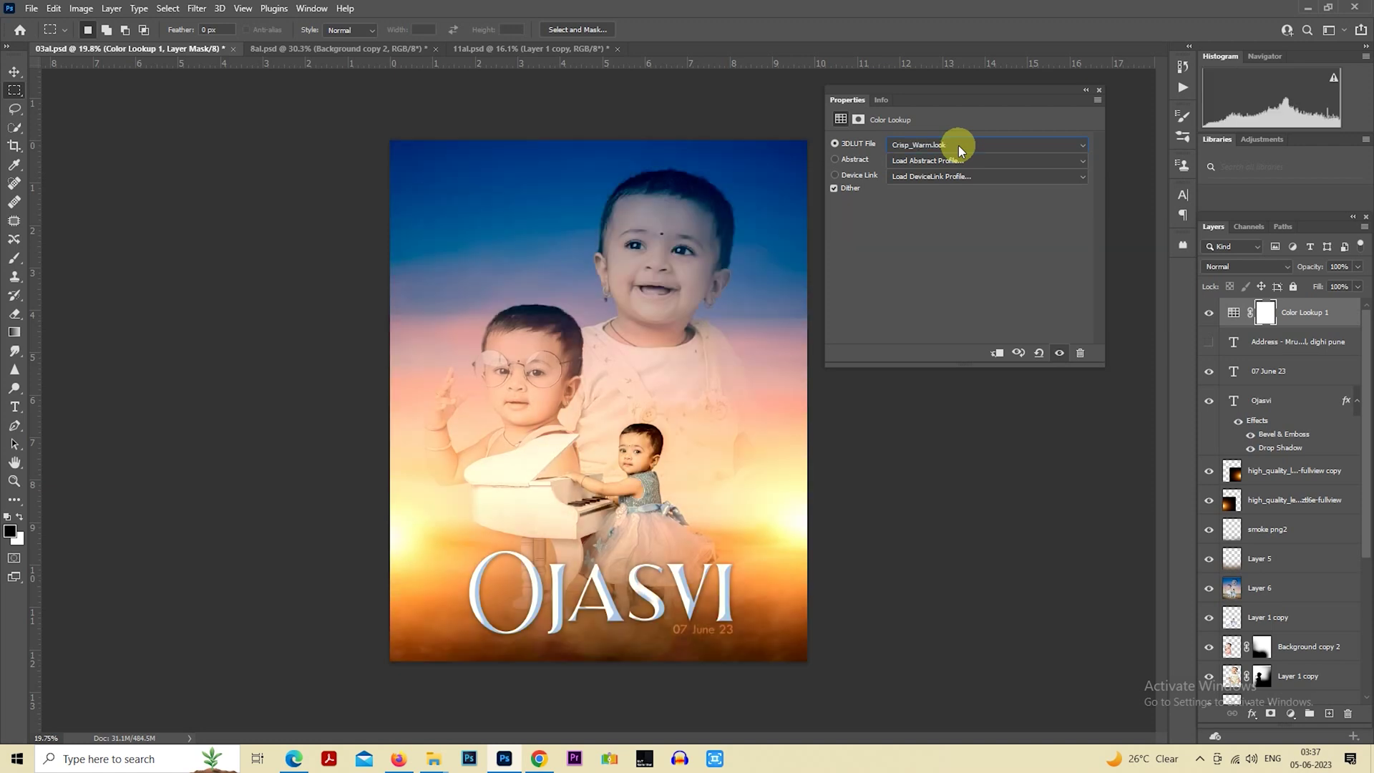
key("Down")
key("Up")
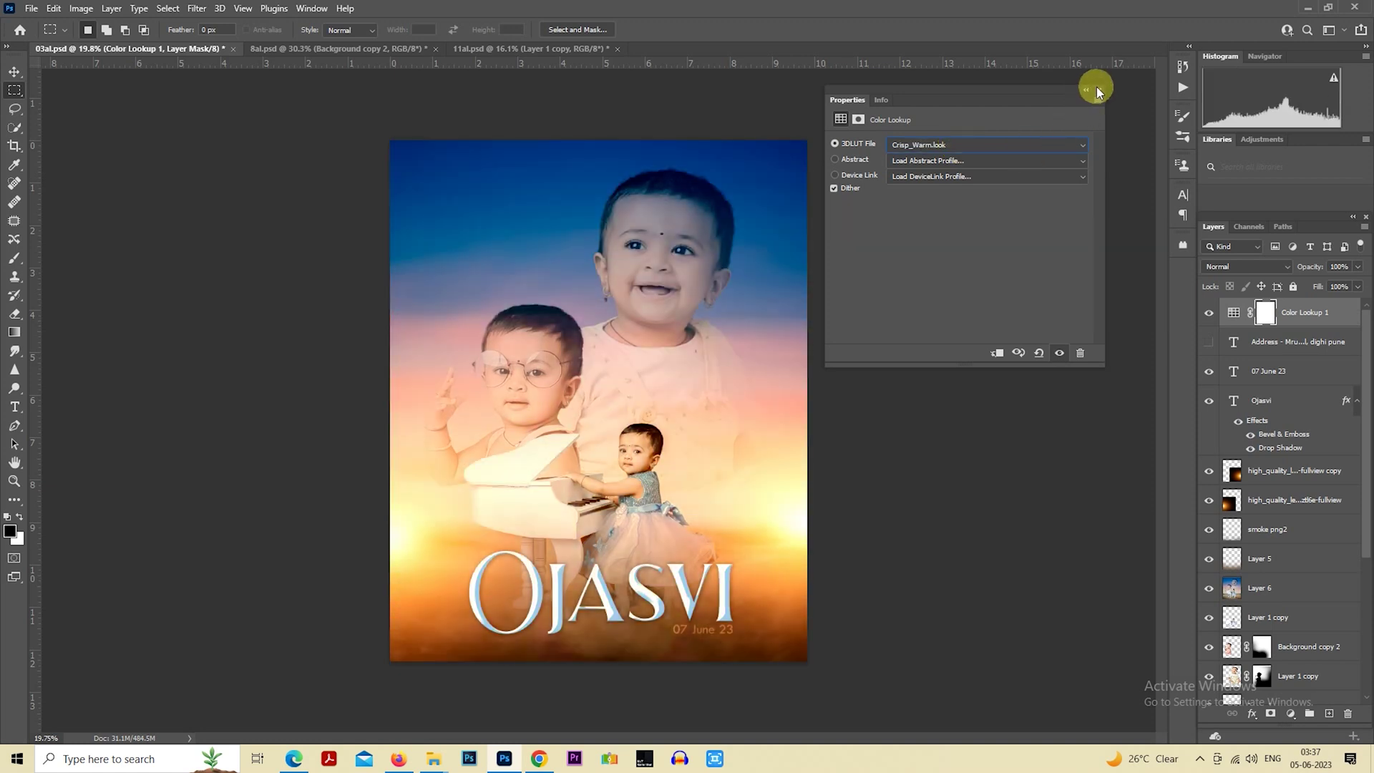
left_click(1098, 87)
mouse_move(1310, 266)
left_mouse_down()
mouse_move(1266, 276)
mouse_move(1281, 273)
left_mouse_up()
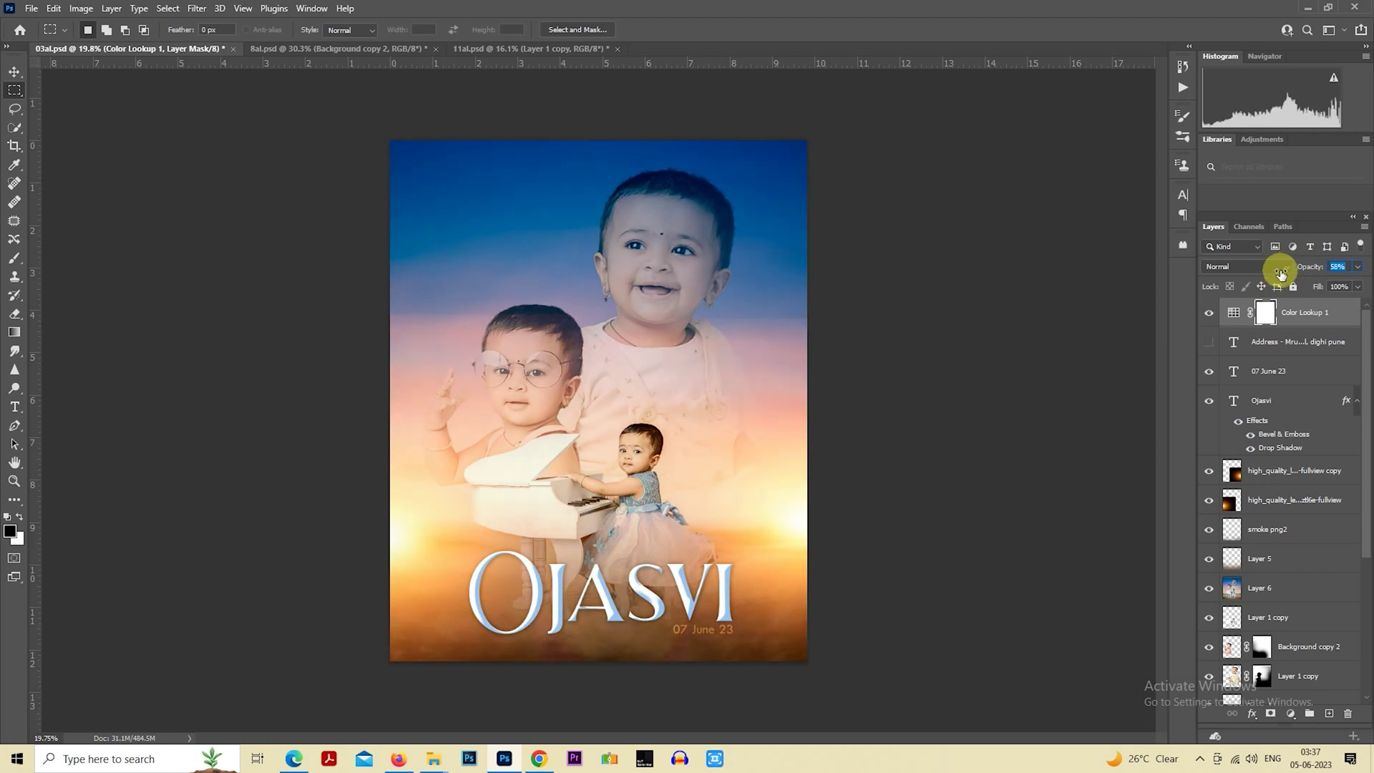
Free Transform the lens flare copy to about 86% and move it lower.
left_click(1260, 471)
right_click(815, 490)
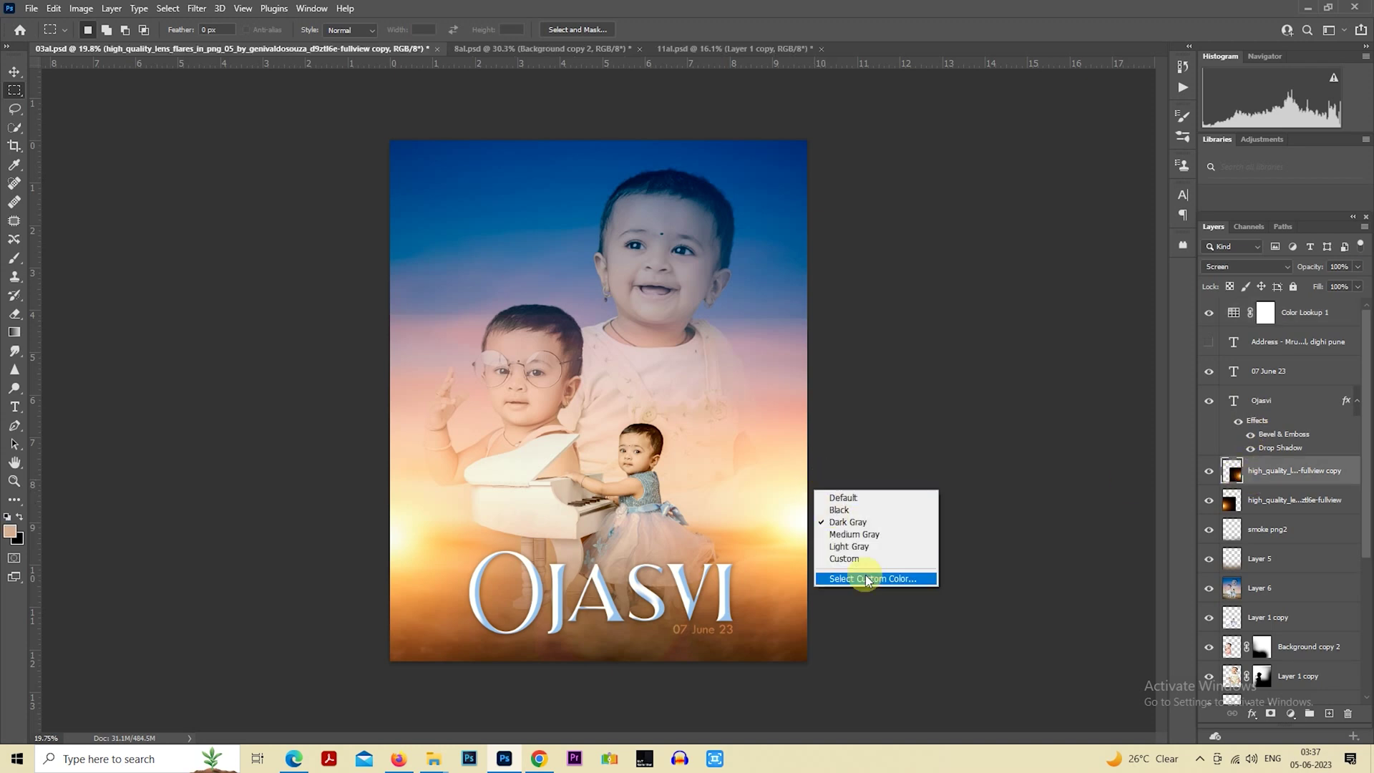
left_click(582, 454)
scroll(582, 454, "down", 1)
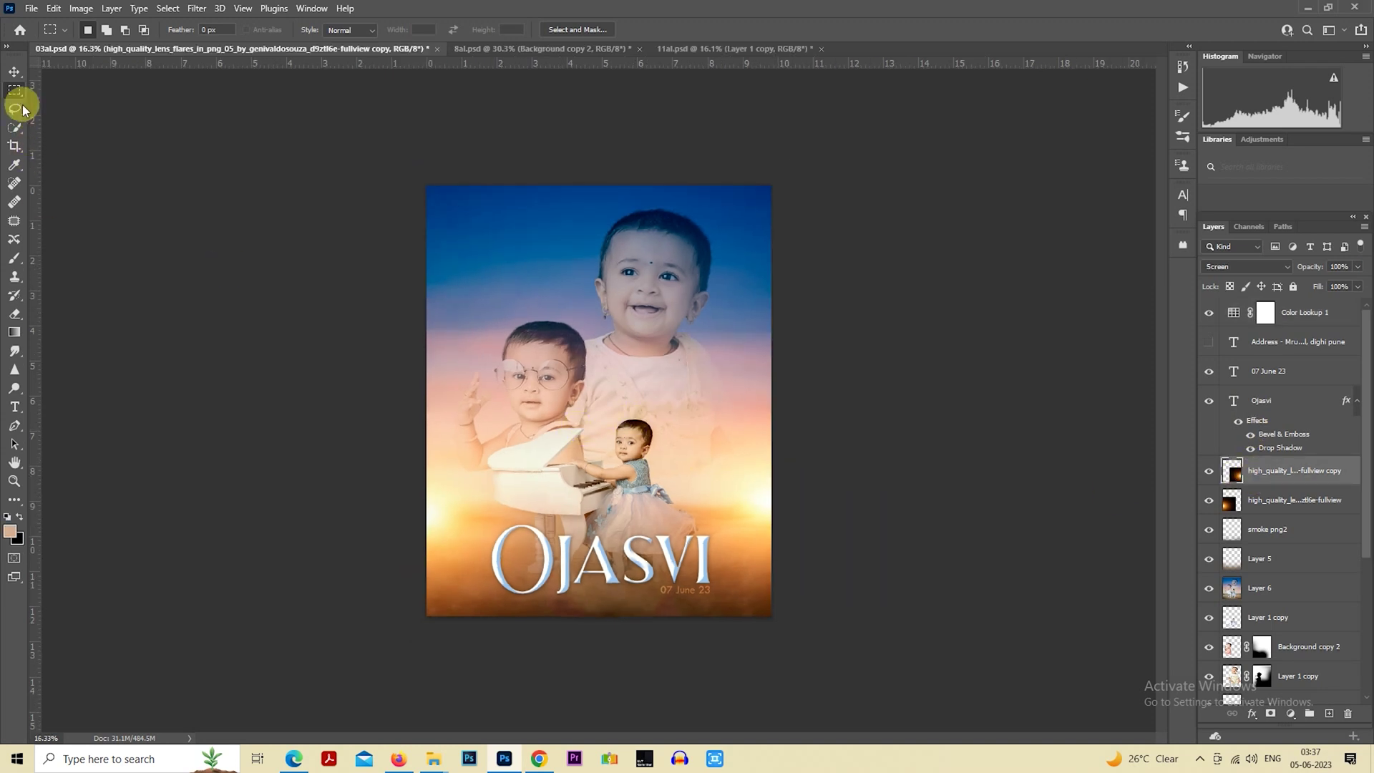
right_click(673, 367)
left_click(737, 495)
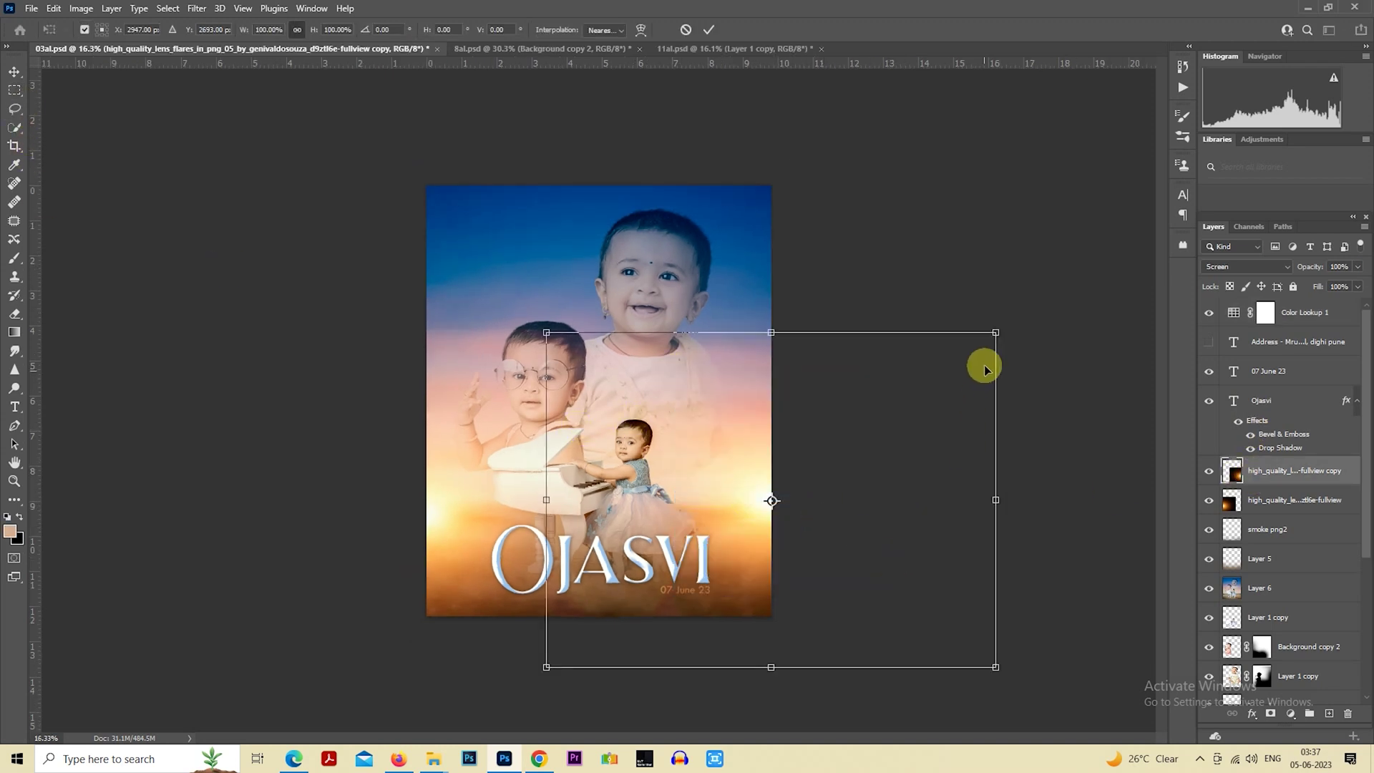
left_click_drag(995, 332, 964, 356)
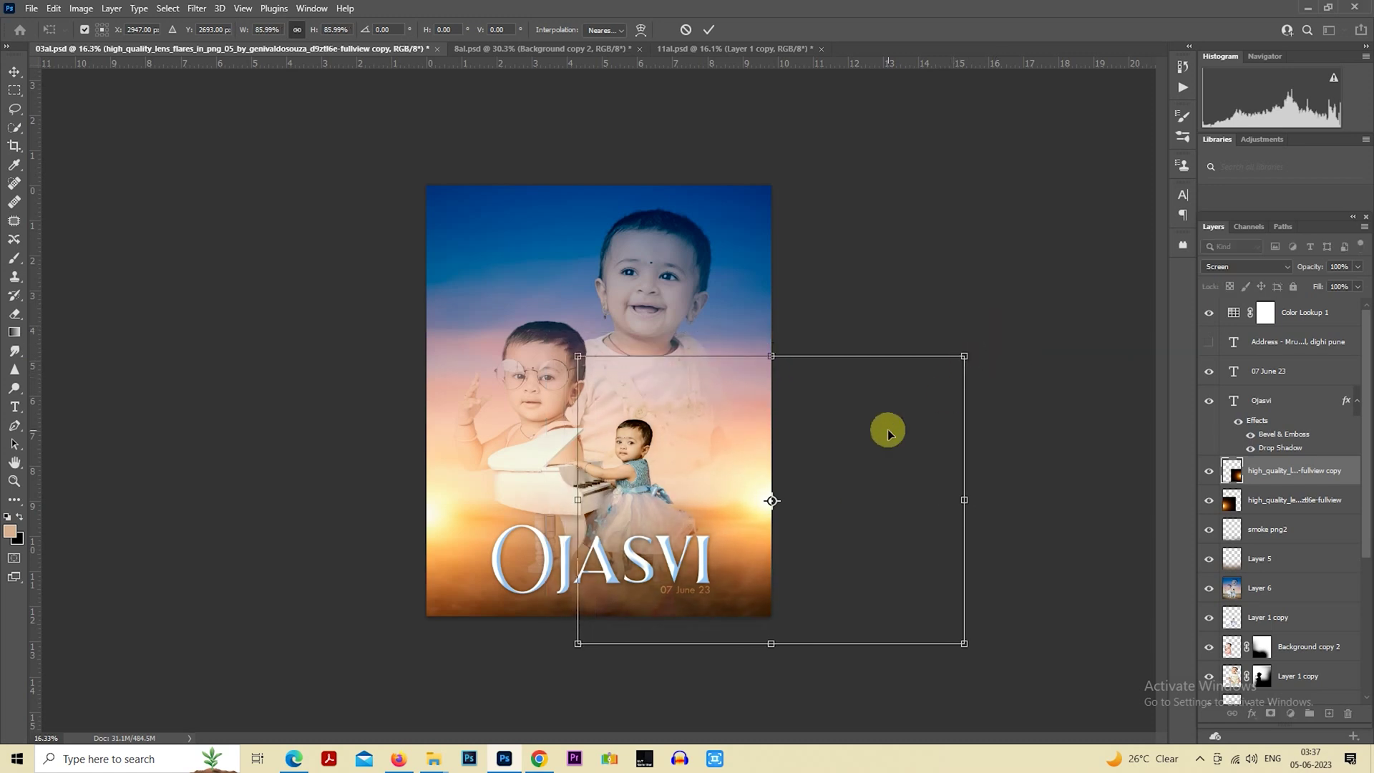
left_click_drag(887, 430, 887, 487)
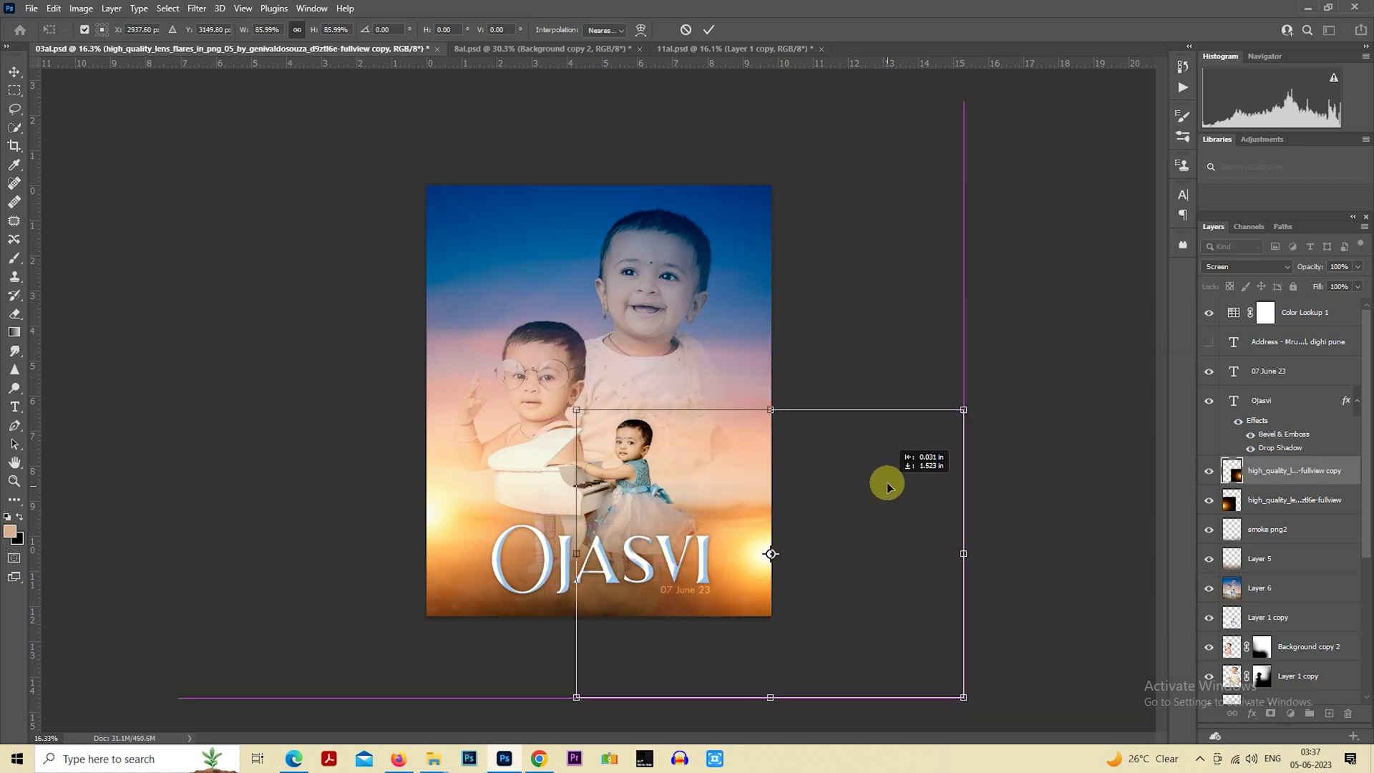
left_click_drag(887, 488, 887, 491)
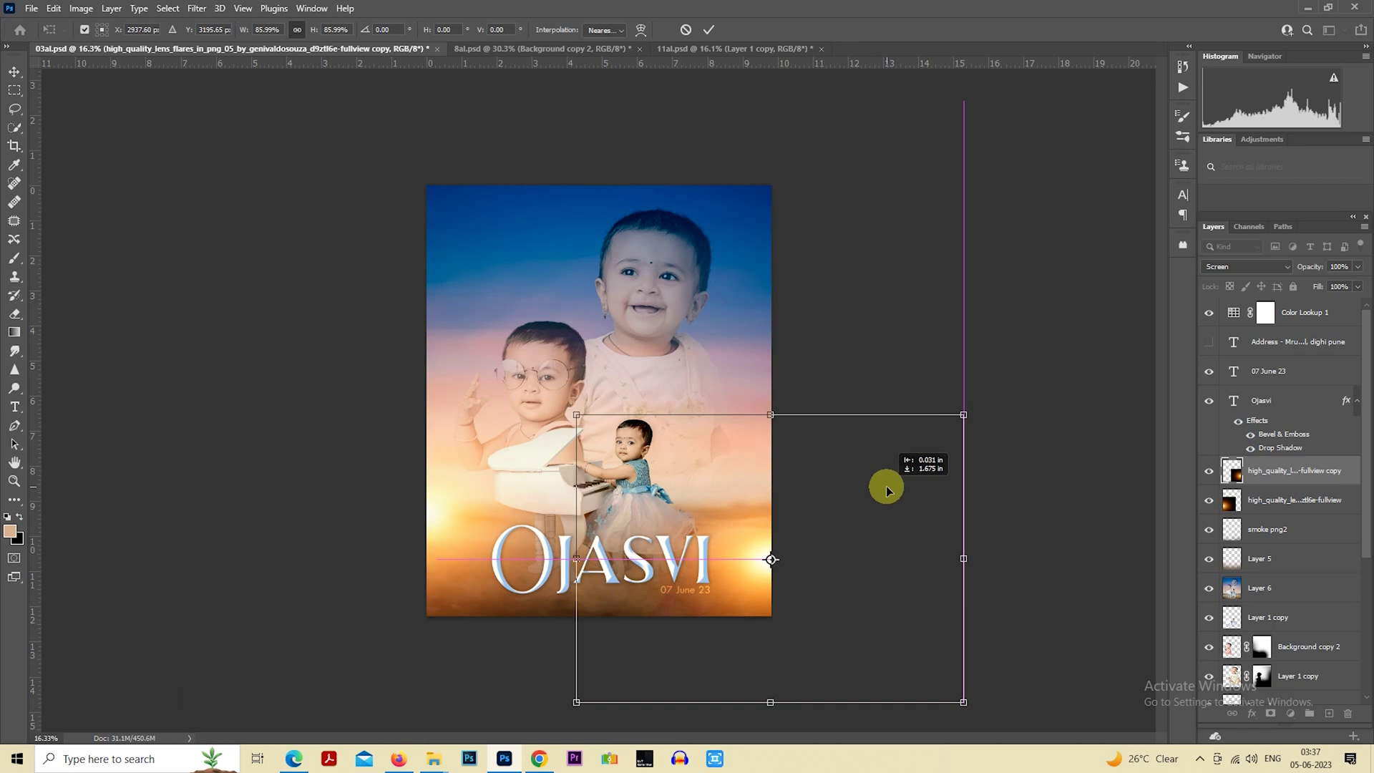
key("Return")
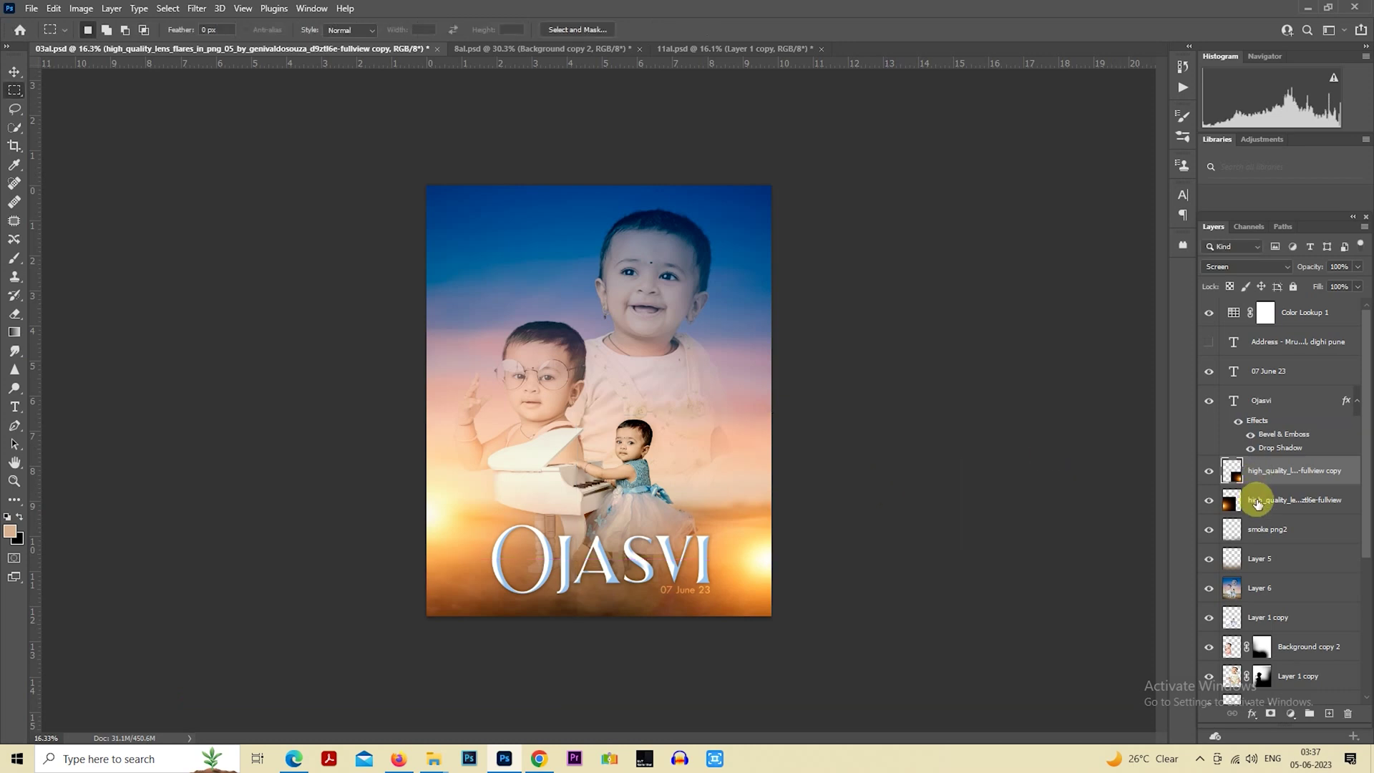
Scale the other lens flare to about 72% and move it toward the lower left.
left_click(1258, 501)
right_click(468, 436)
left_click(533, 559)
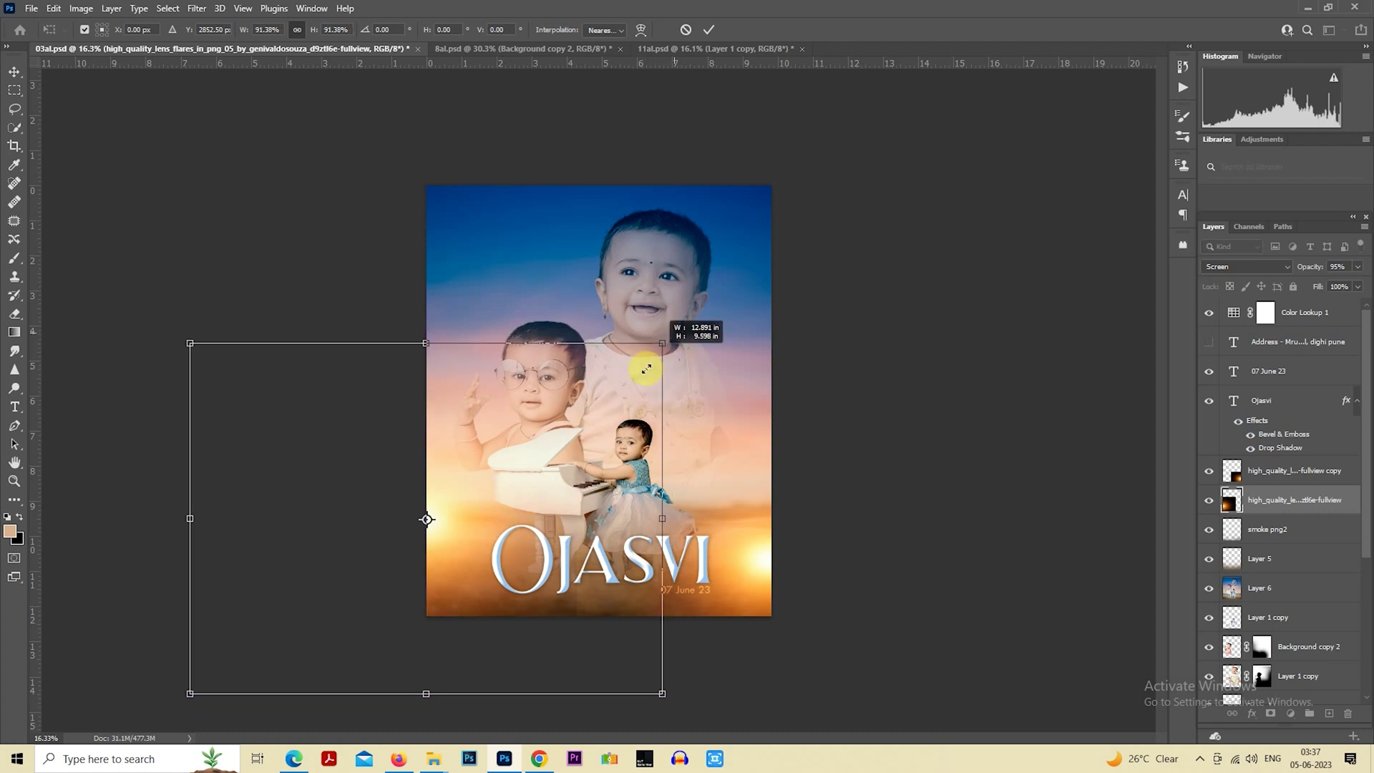
left_click_drag(673, 334, 605, 384)
left_click_drag(568, 429, 536, 493)
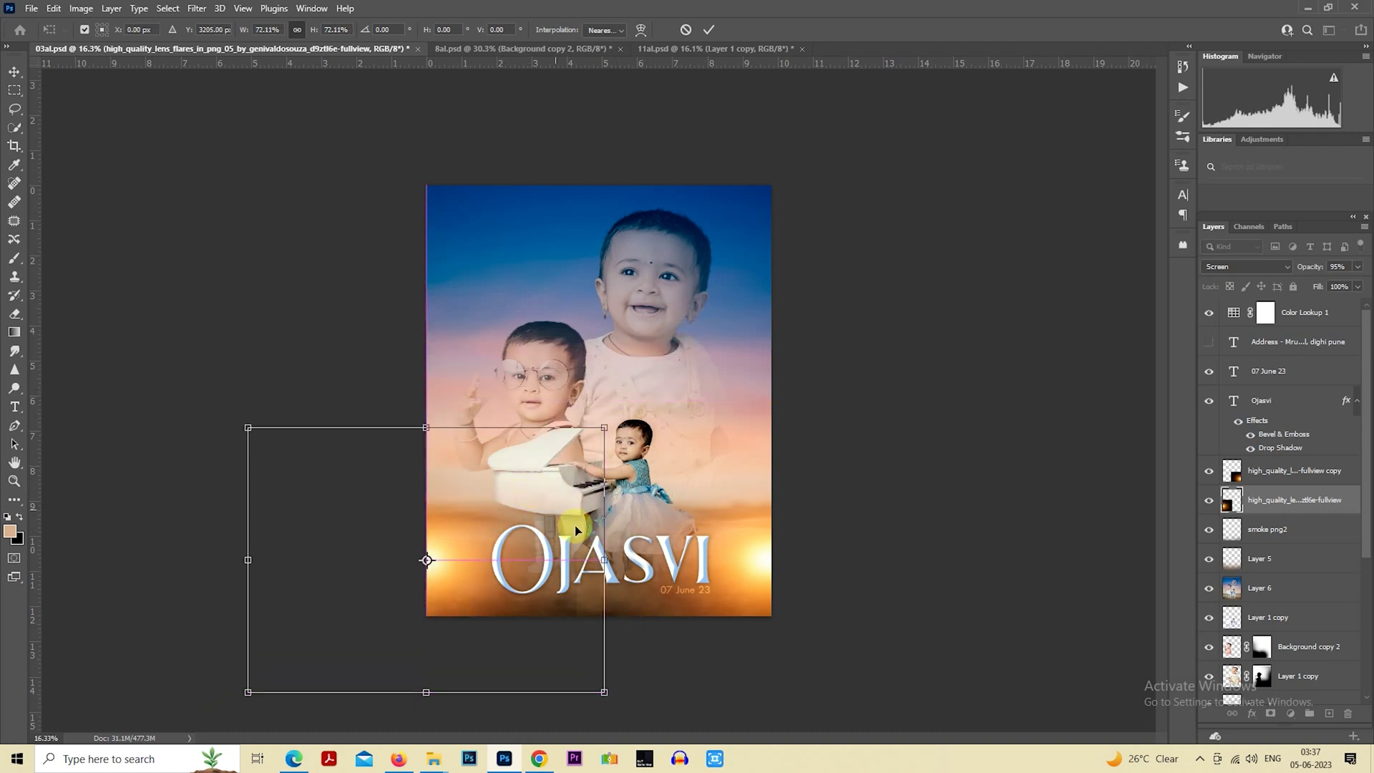
left_click_drag(605, 560, 619, 490)
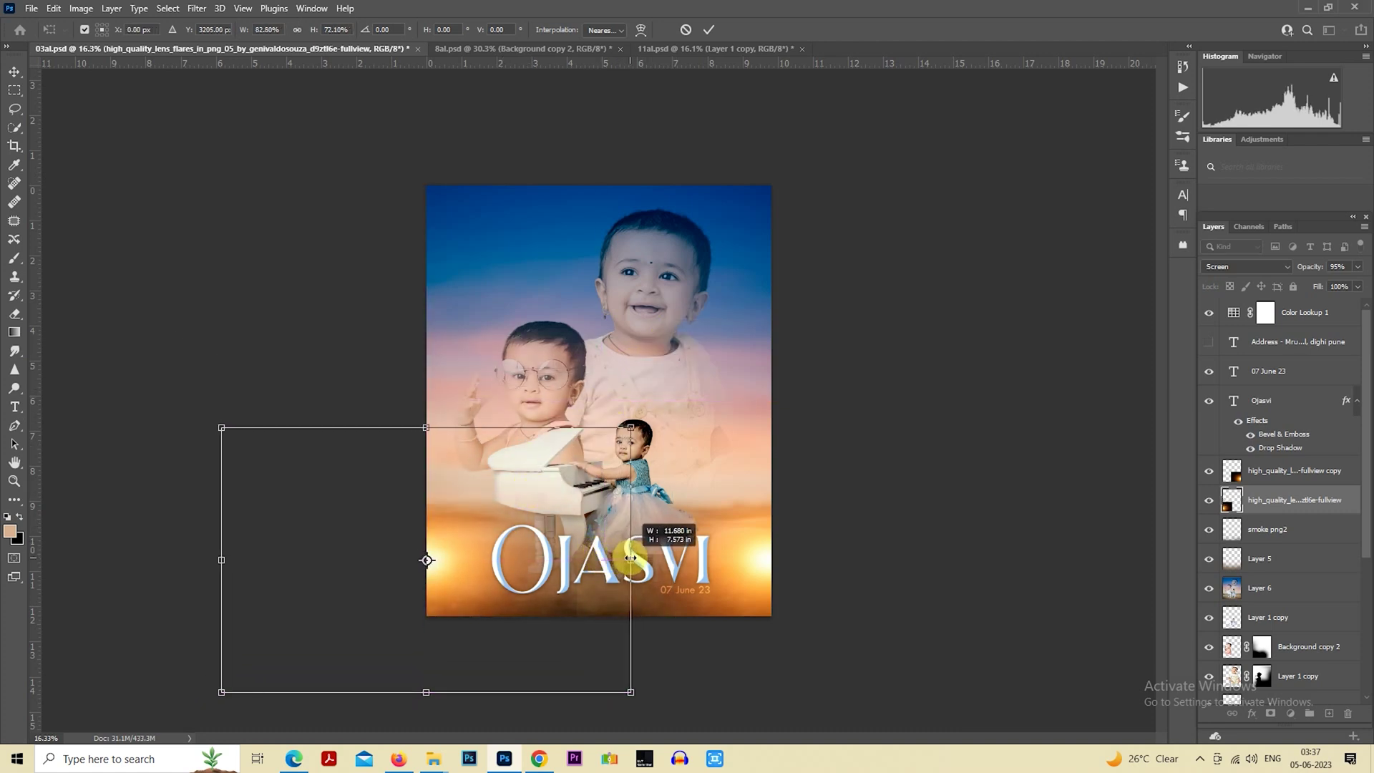
left_click_drag(637, 428, 632, 430)
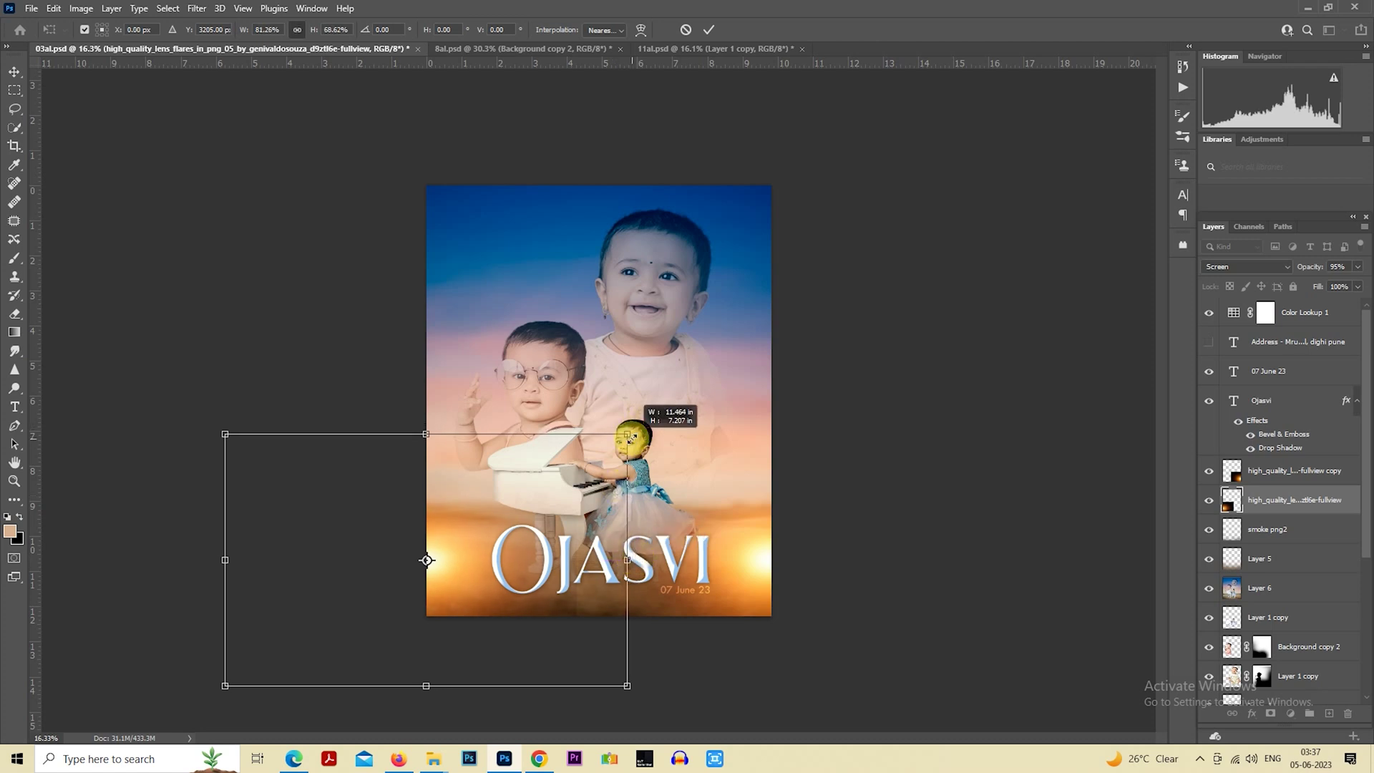
key("Return")
key("m")
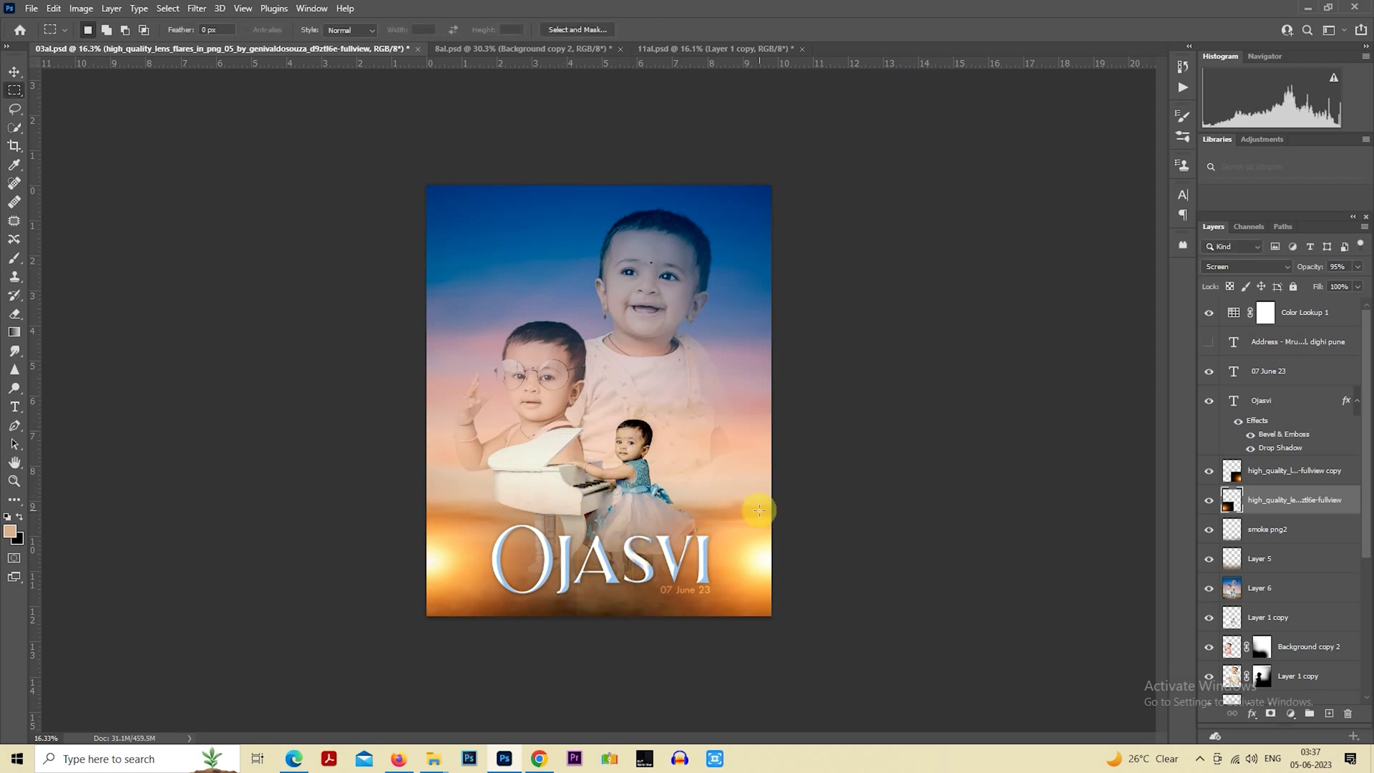
Move that flare glow upward and shrink it slightly.
right_click(586, 483)
left_click(616, 608)
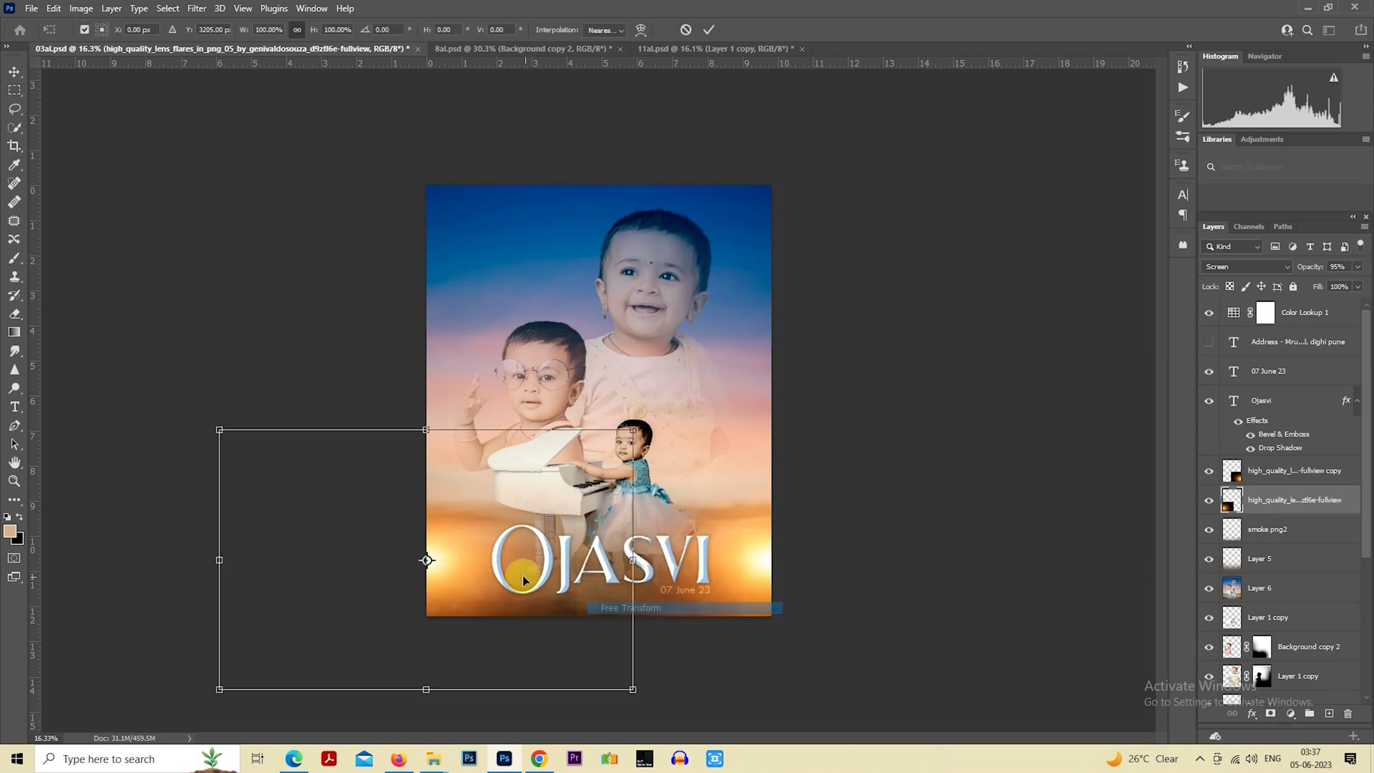
left_click_drag(522, 572, 508, 534)
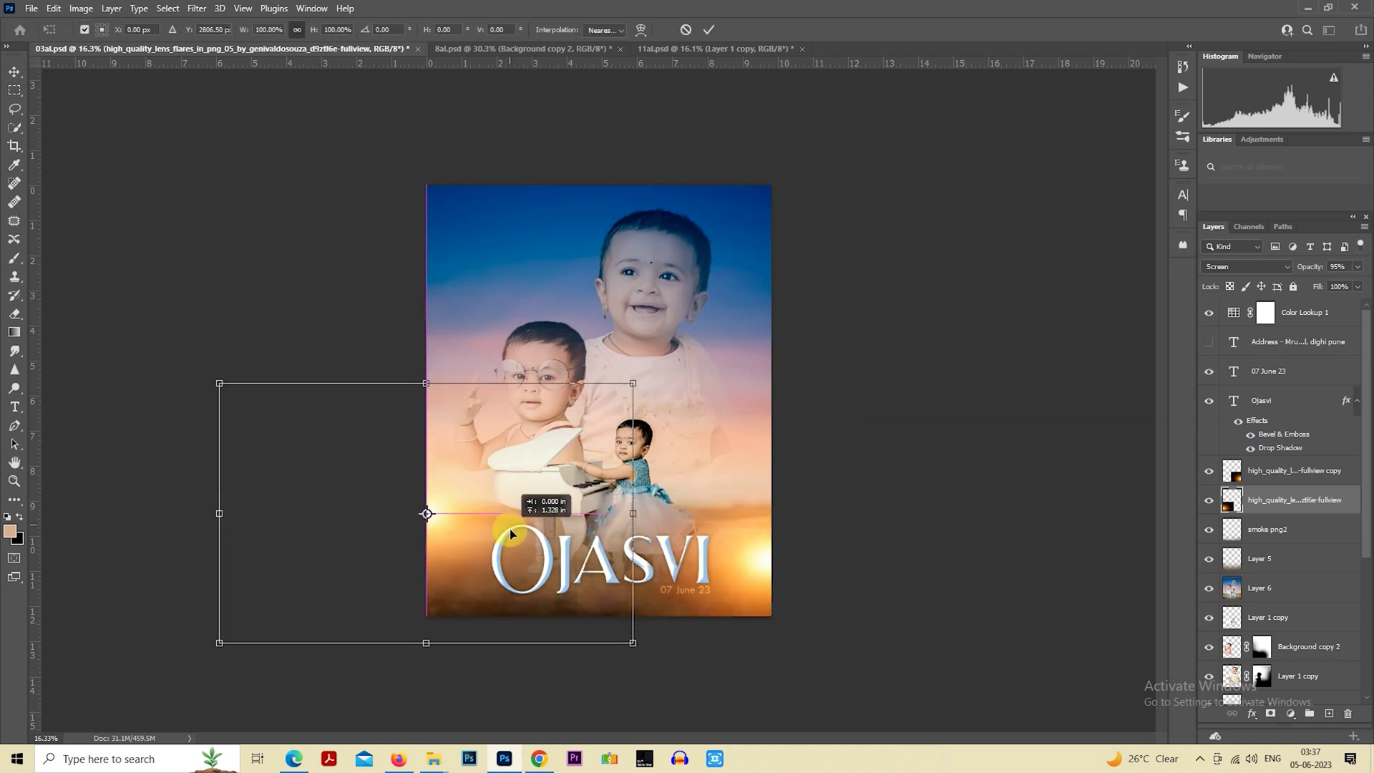
left_click_drag(622, 509, 604, 506)
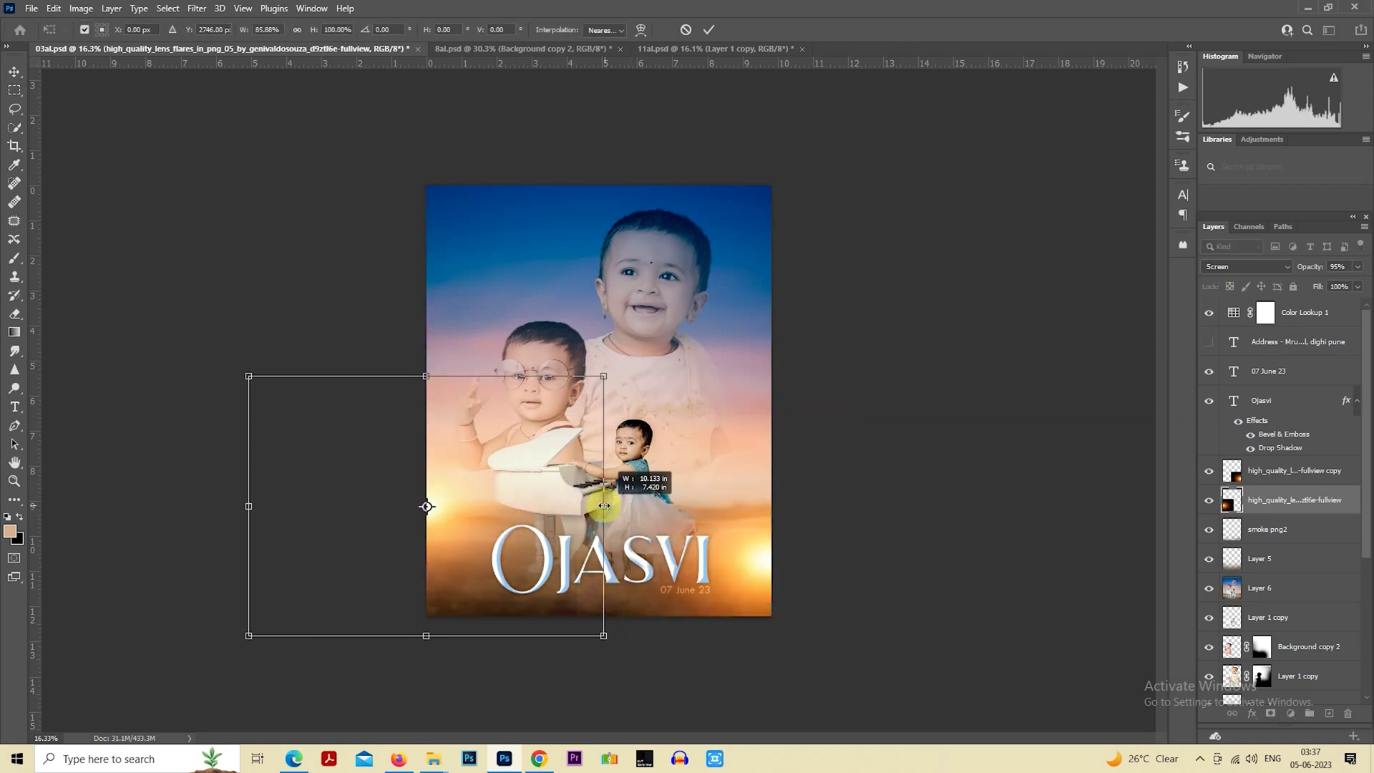
key("Return")
Narrow the copied flare, enlarge it around its centre, and shift it slightly lower.
left_click(1282, 468)
right_click(738, 496)
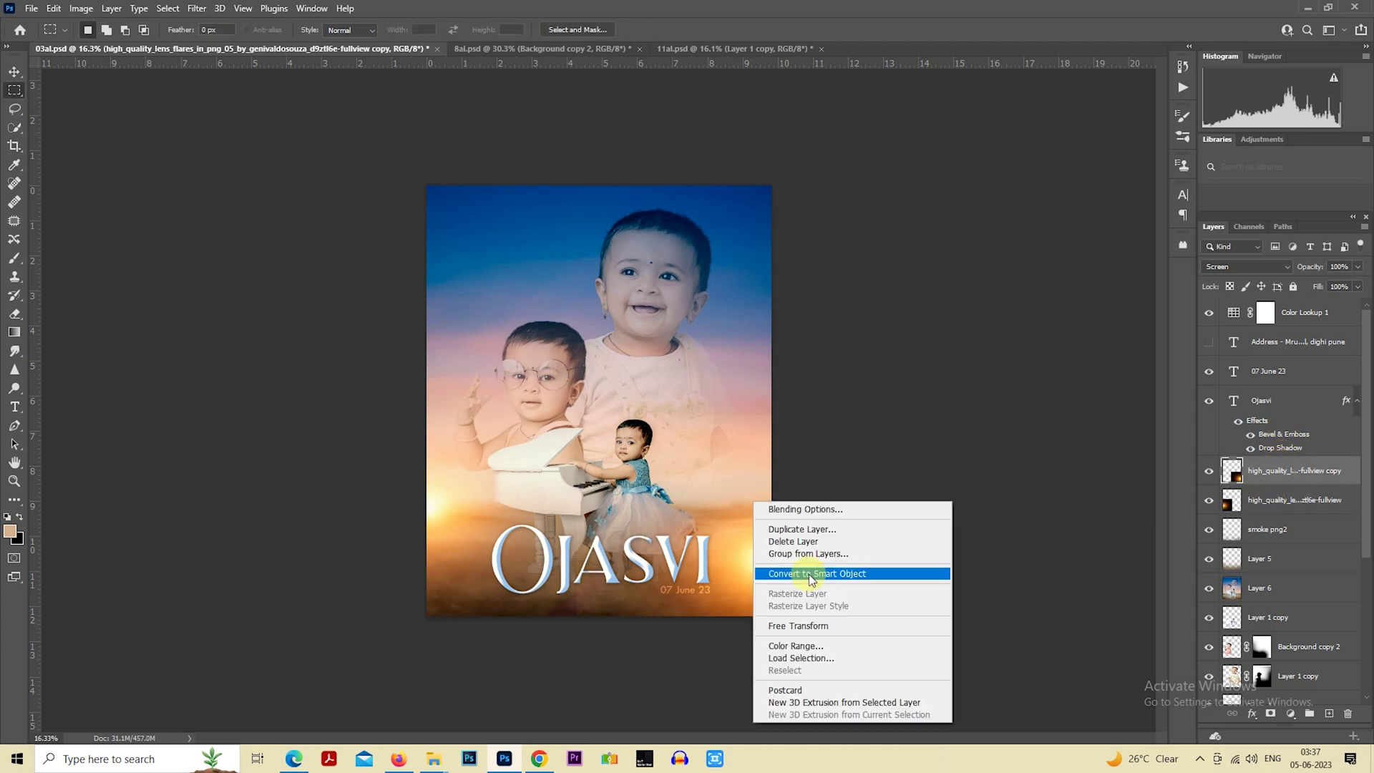
left_click(815, 622)
mouse_move(966, 554)
left_mouse_down()
mouse_move(921, 558)
mouse_move(872, 527)
mouse_move(885, 517)
left_mouse_up()
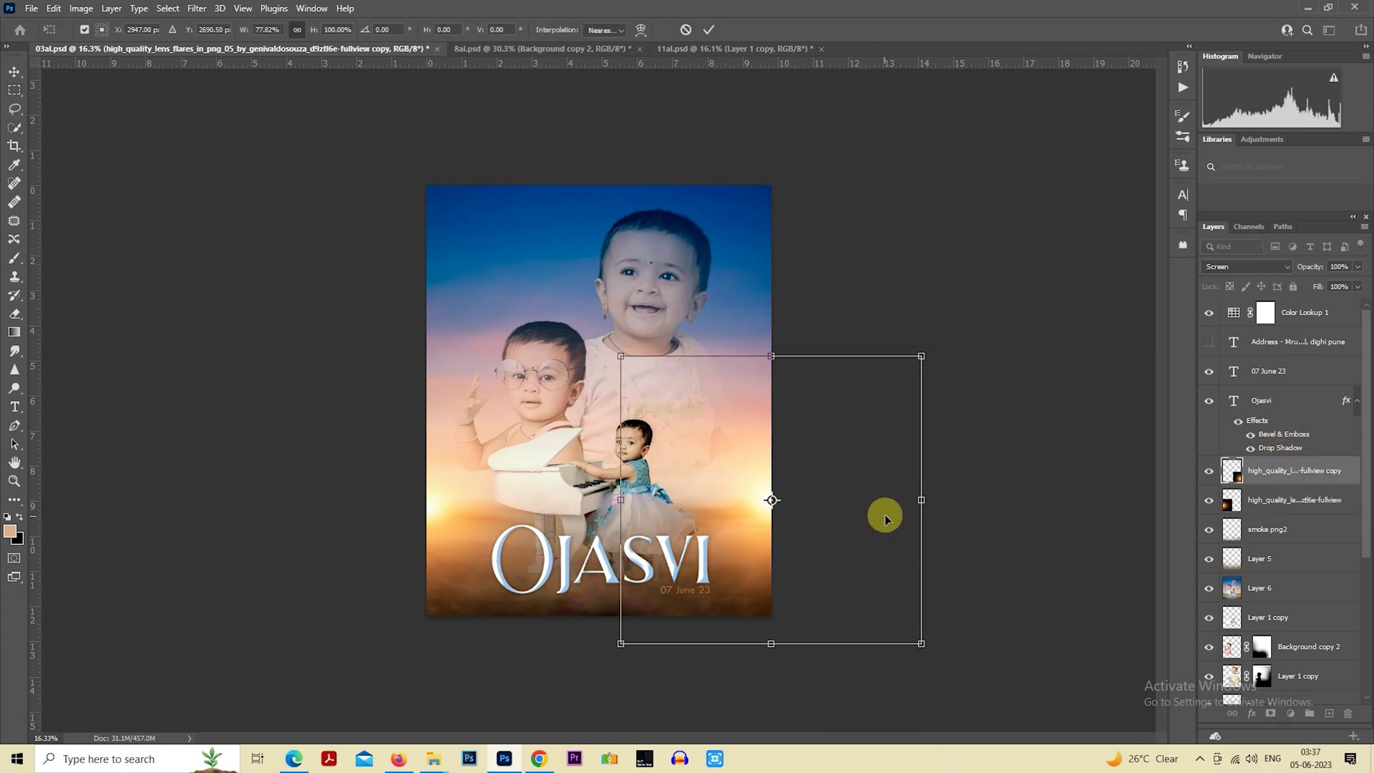
left_click_drag(921, 643, 961, 688)
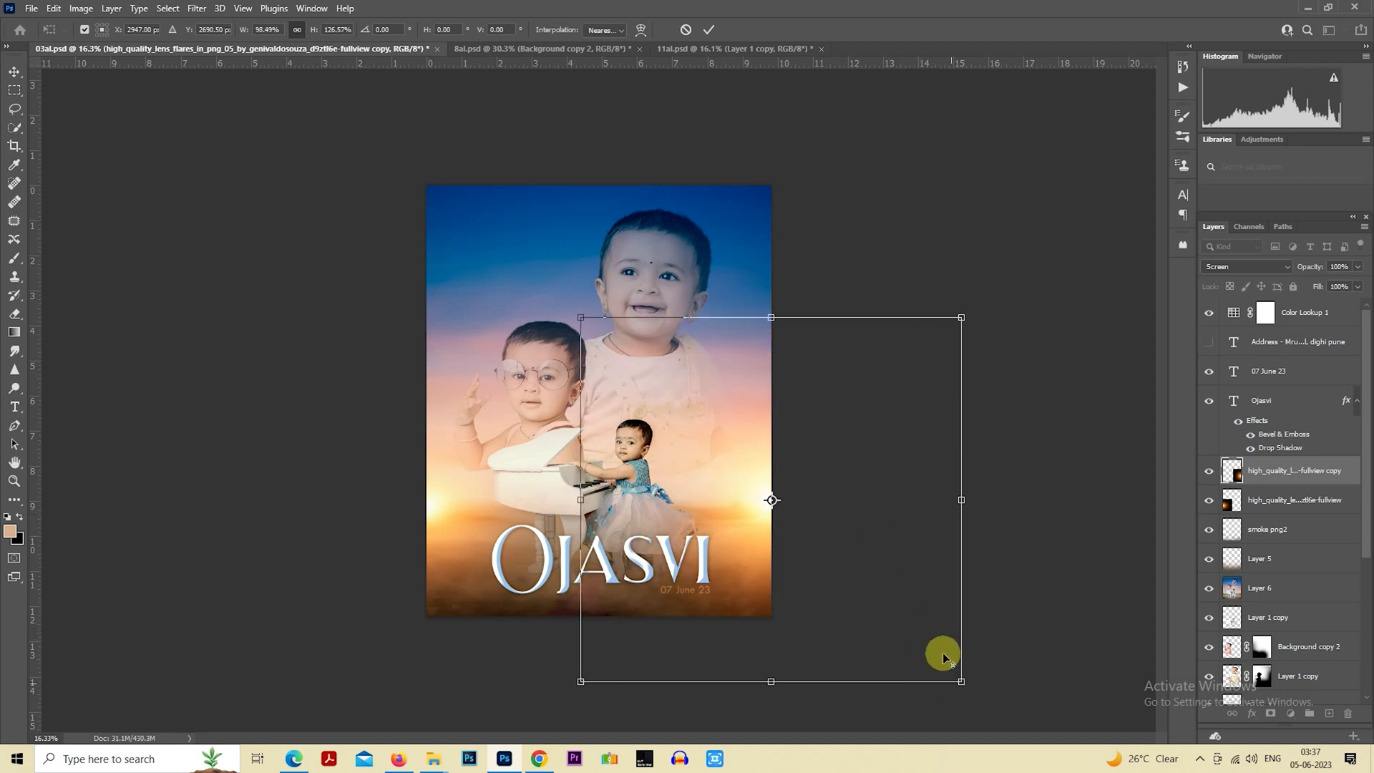
left_click_drag(913, 601, 913, 606)
key("Return")
key("m")
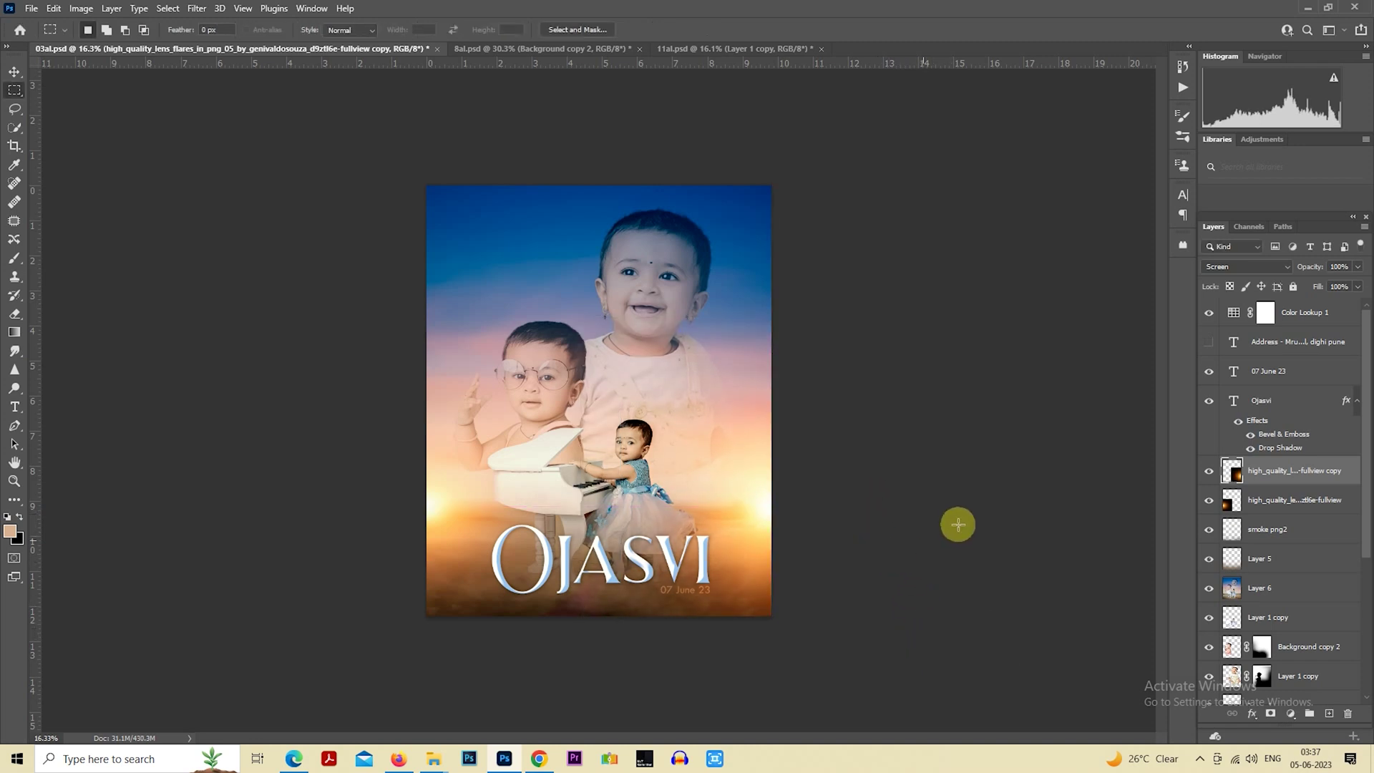
Enlarge the original left flare, stretch it taller and drop it lower, then zoom in.
left_click(1280, 499)
right_click(459, 486)
left_click(530, 613)
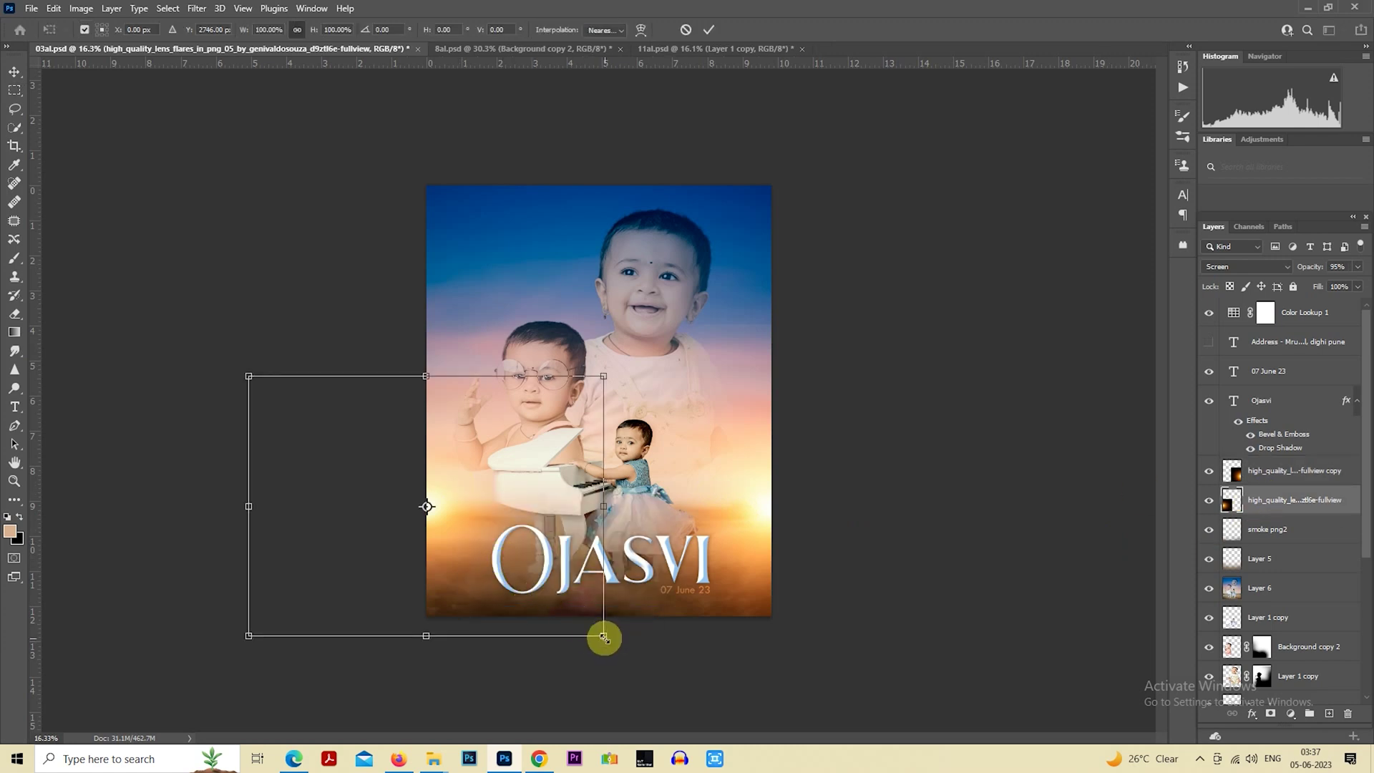
left_click_drag(603, 635, 638, 661)
left_click_drag(638, 505, 635, 501)
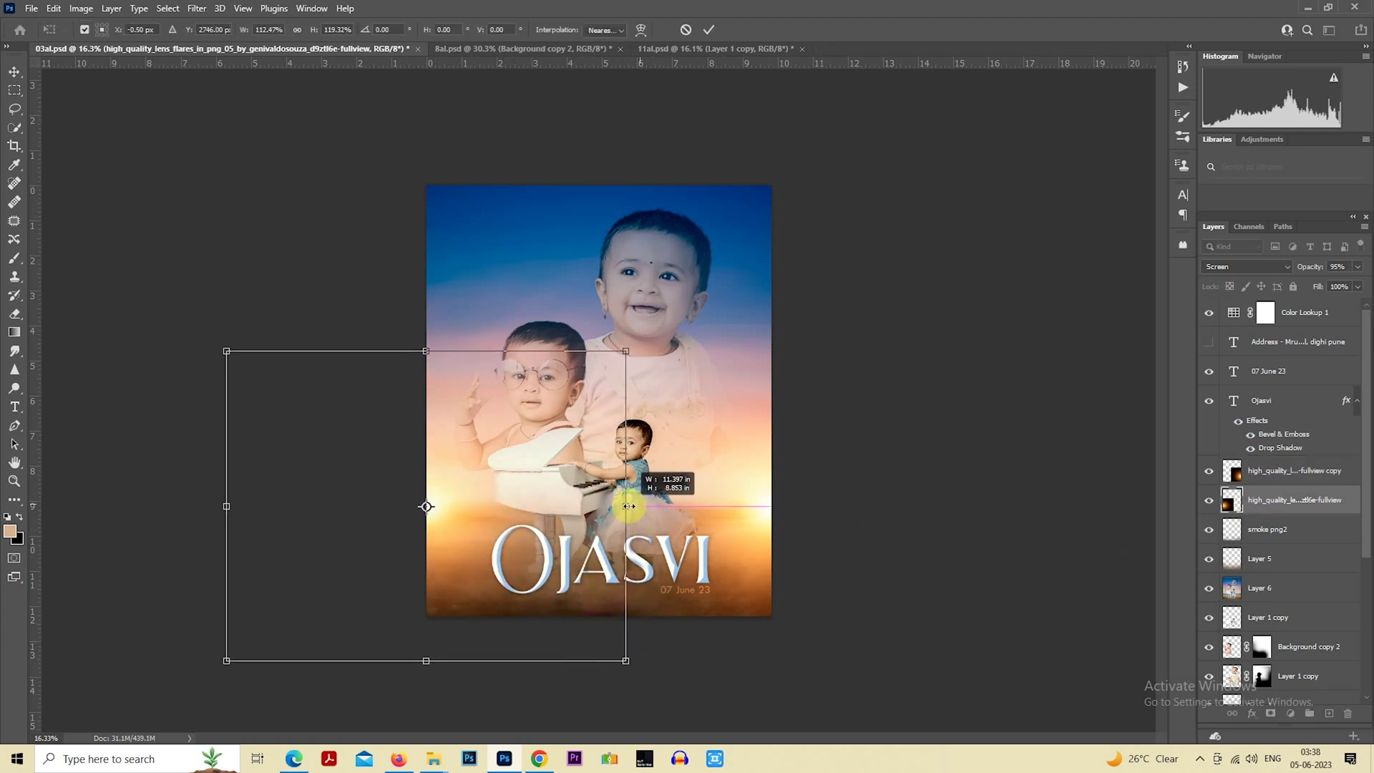
left_click_drag(636, 660, 635, 668)
left_click_drag(595, 597, 592, 593)
key("Return")
scroll(721, 379, "up", 1)
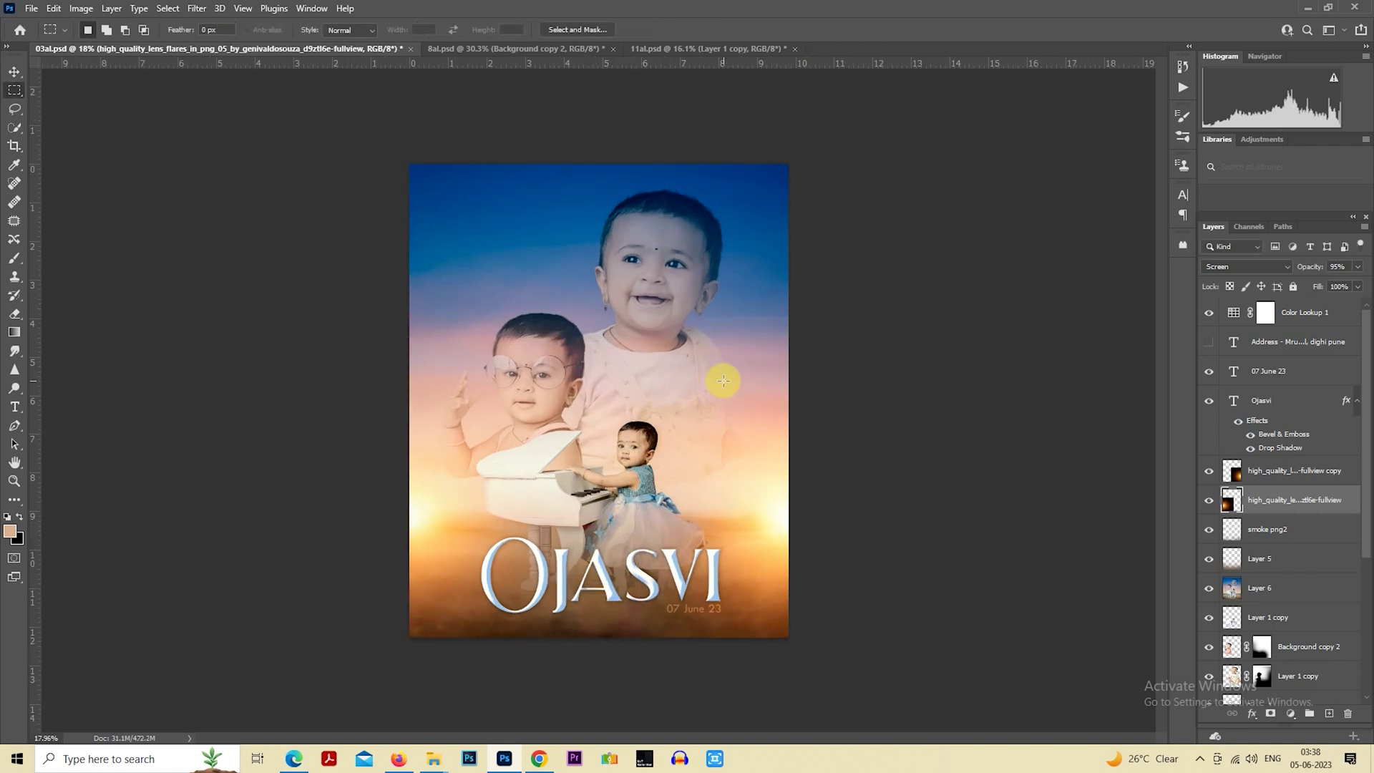
scroll(723, 380, "up", 1)
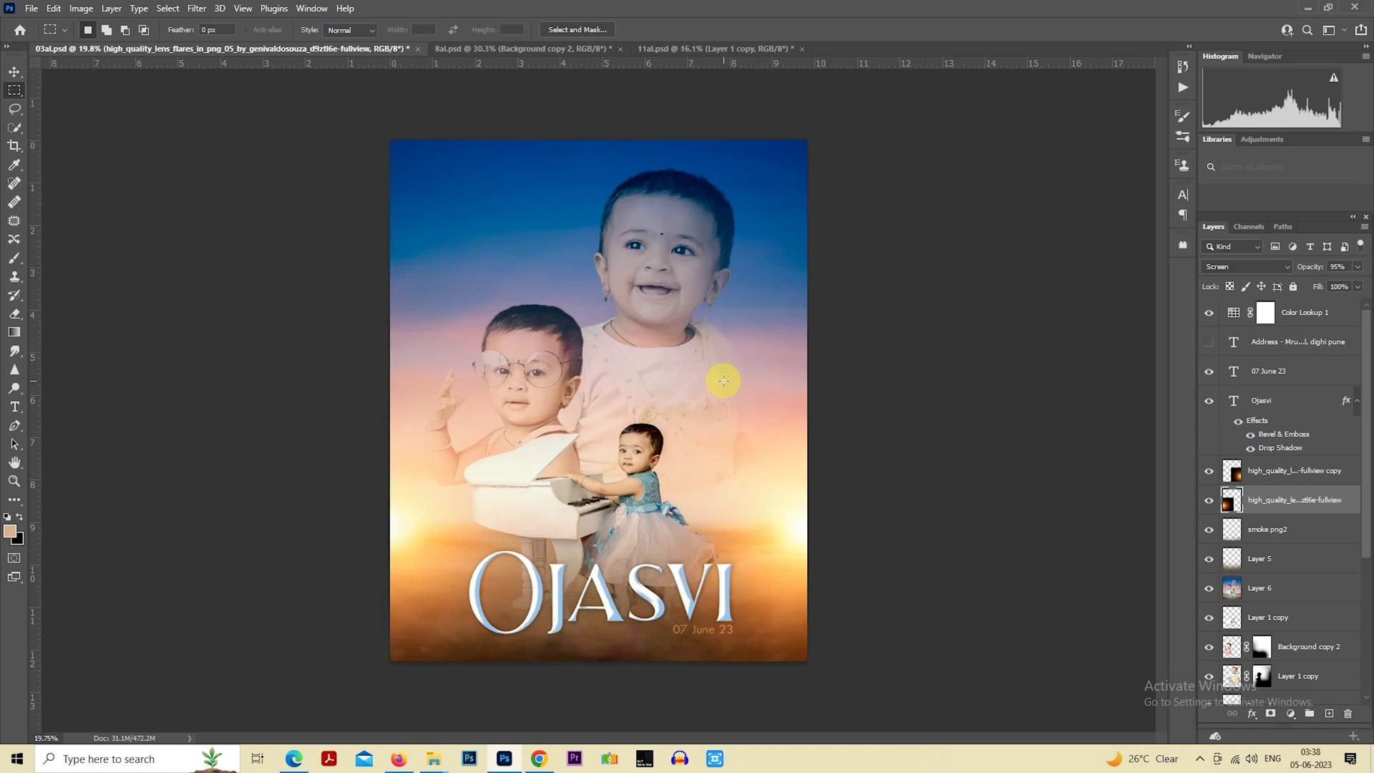
Add a new layer above Color Lookup 1 and marquee a rectangle inset from the edges.
left_click(1310, 317)
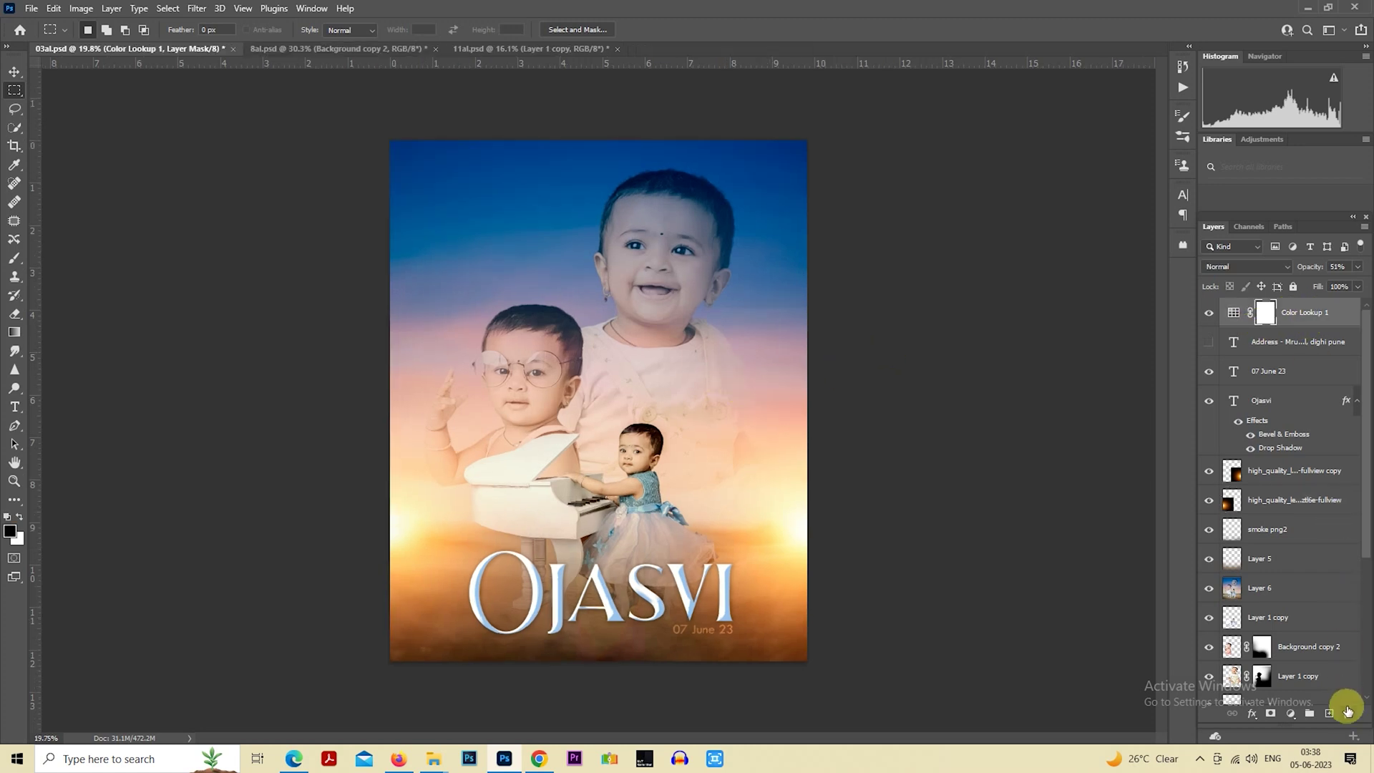
left_click(1333, 714)
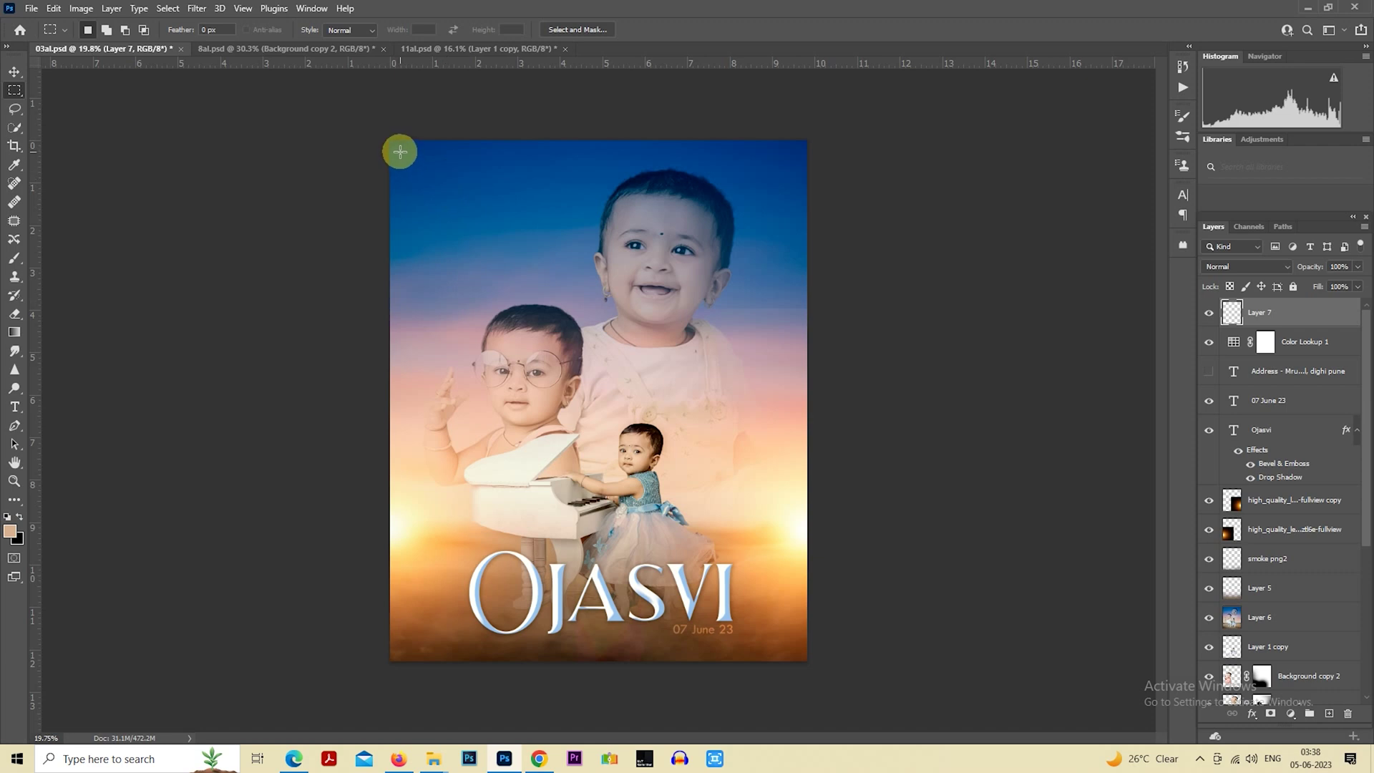
left_click_drag(400, 151, 795, 651)
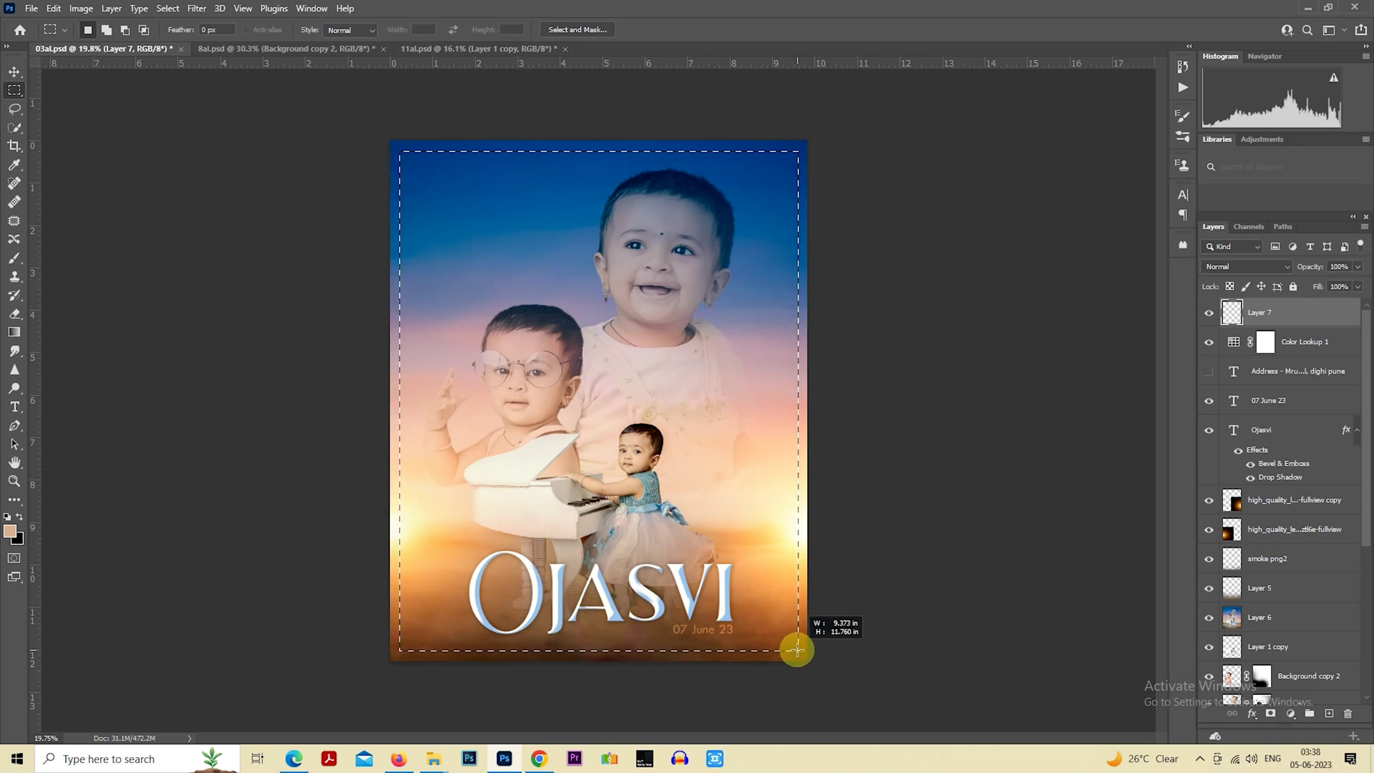
left_click_drag(796, 650, 797, 649)
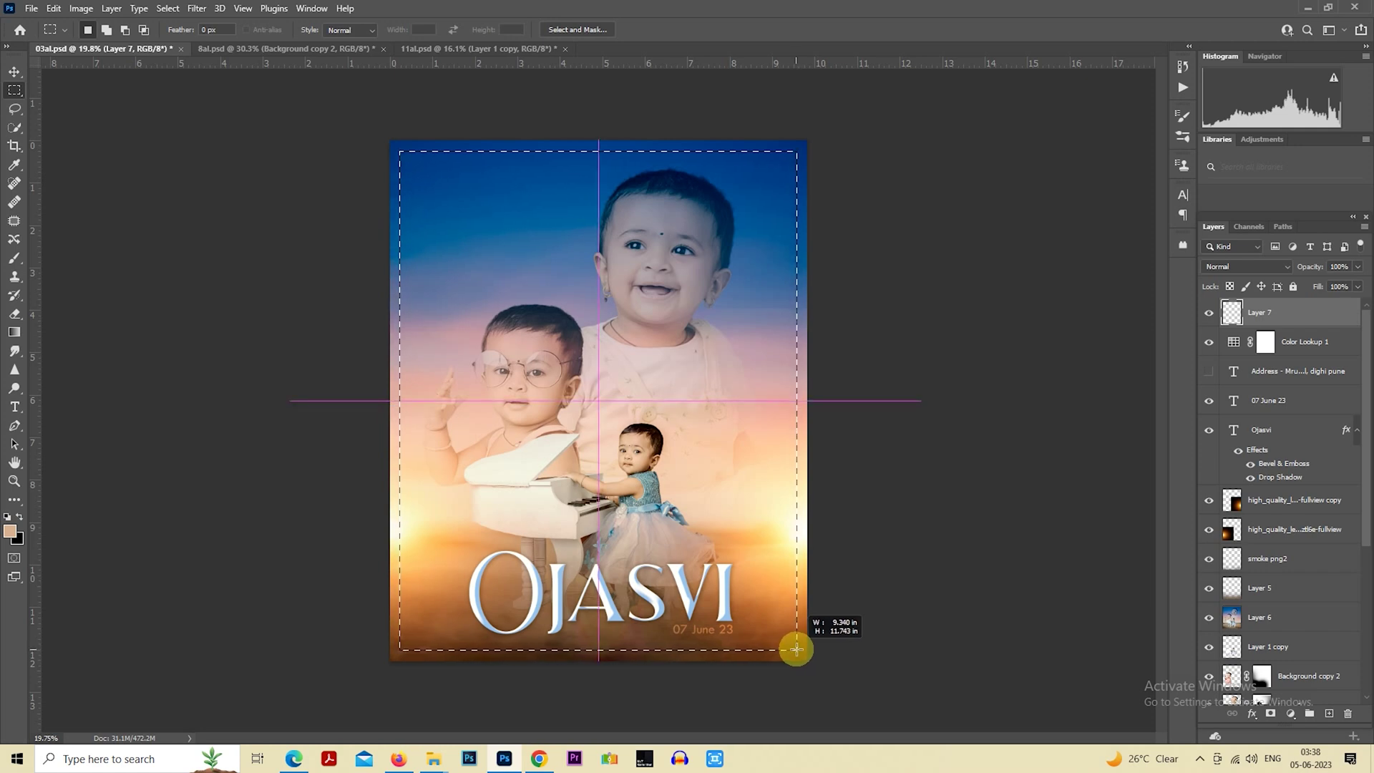
Stroke the selection with a white 3 px Inside line and deselect.
right_click(615, 385)
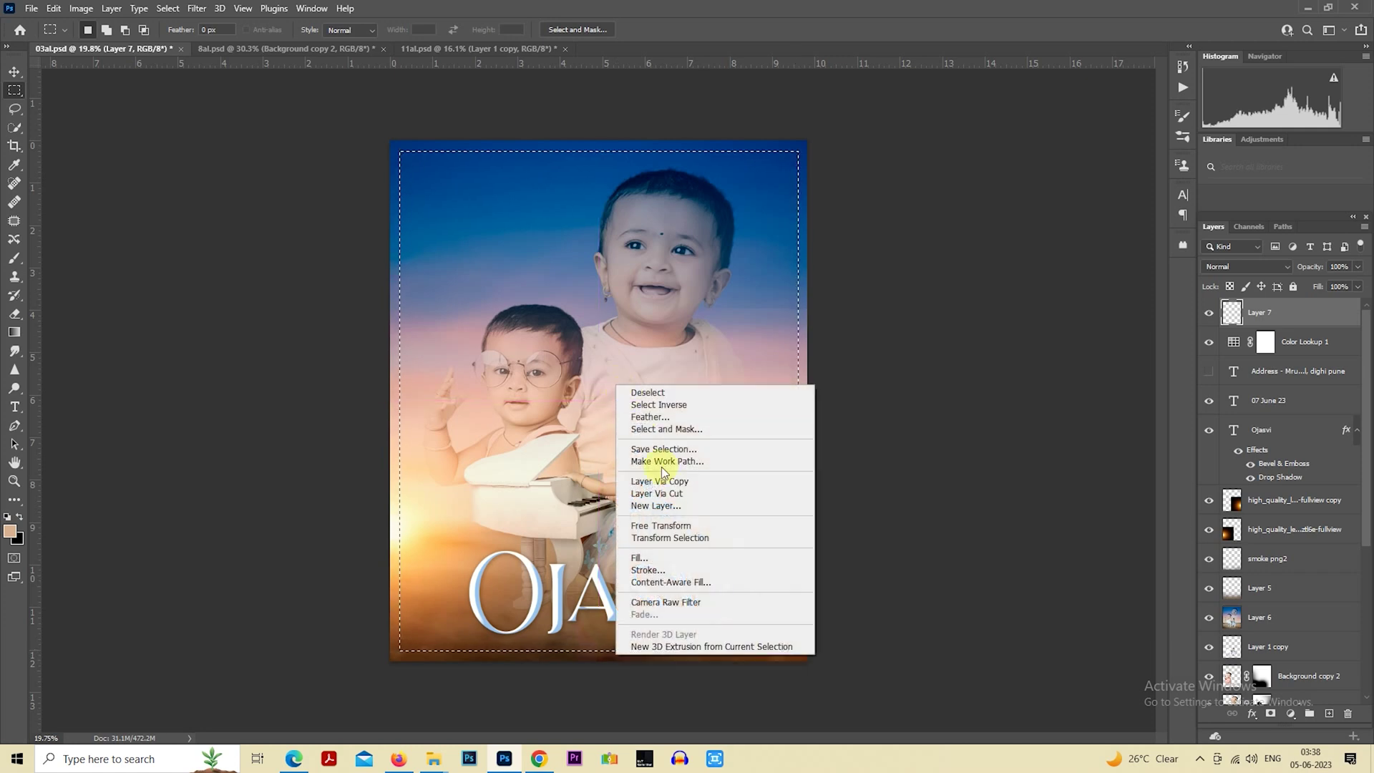
left_click(671, 570)
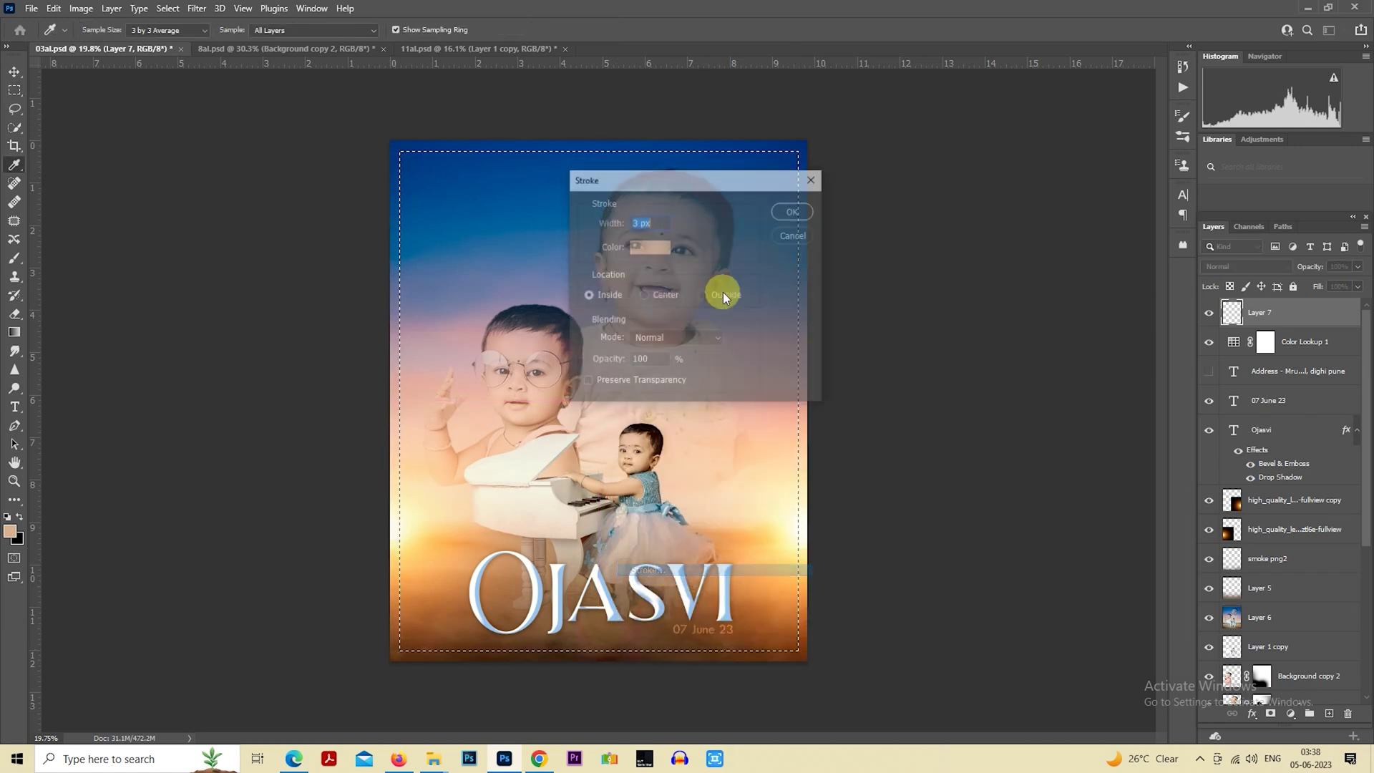
left_click(649, 246)
left_click_drag(885, 203, 837, 76)
left_click(1167, 97)
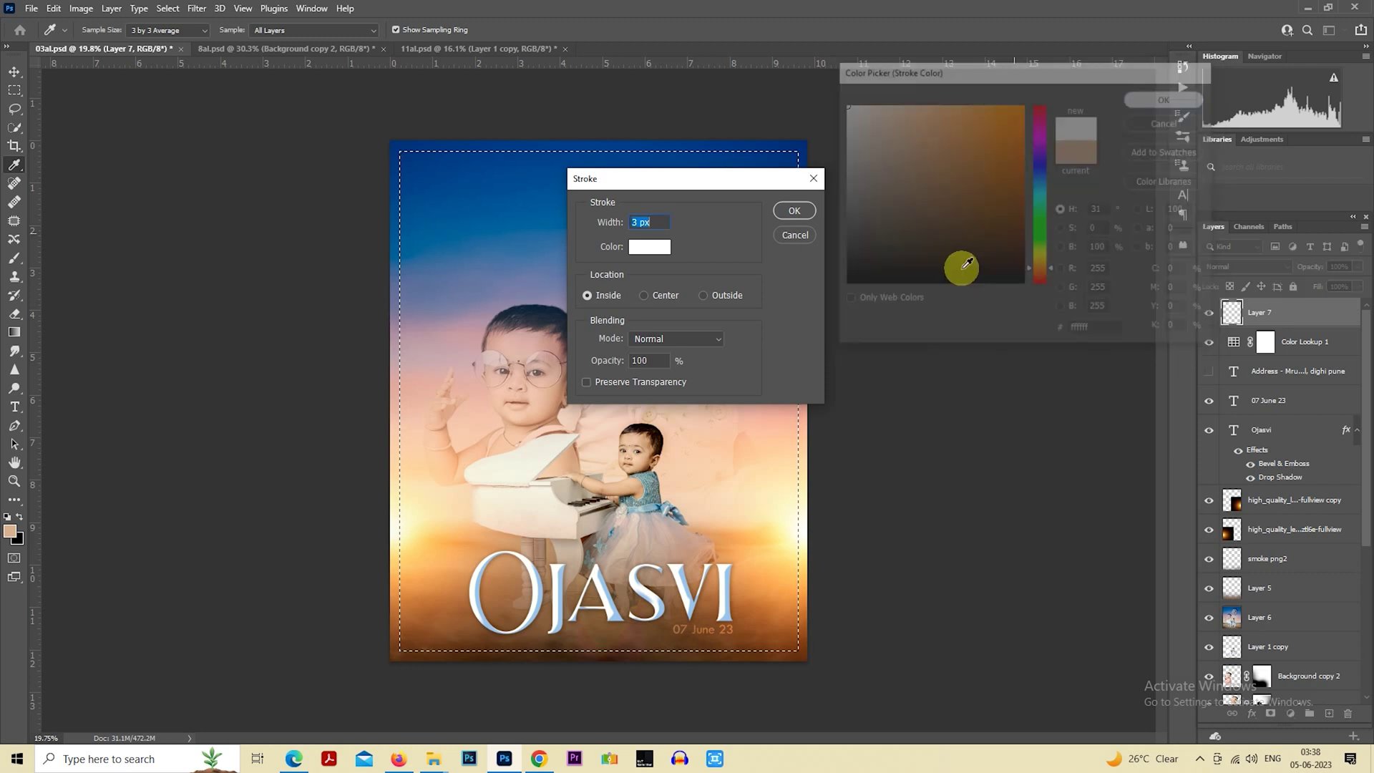
left_click(794, 210)
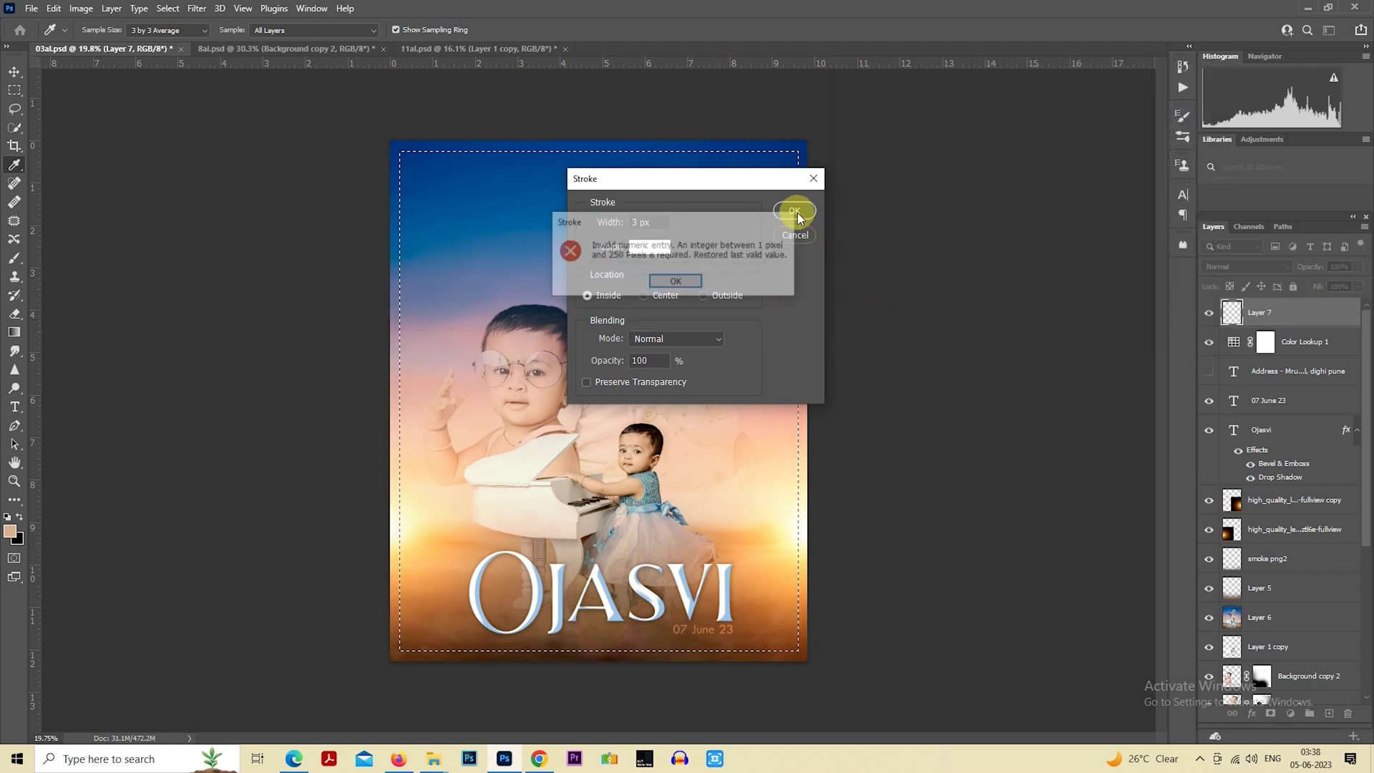
key("Return")
left_click(790, 208)
key("m")
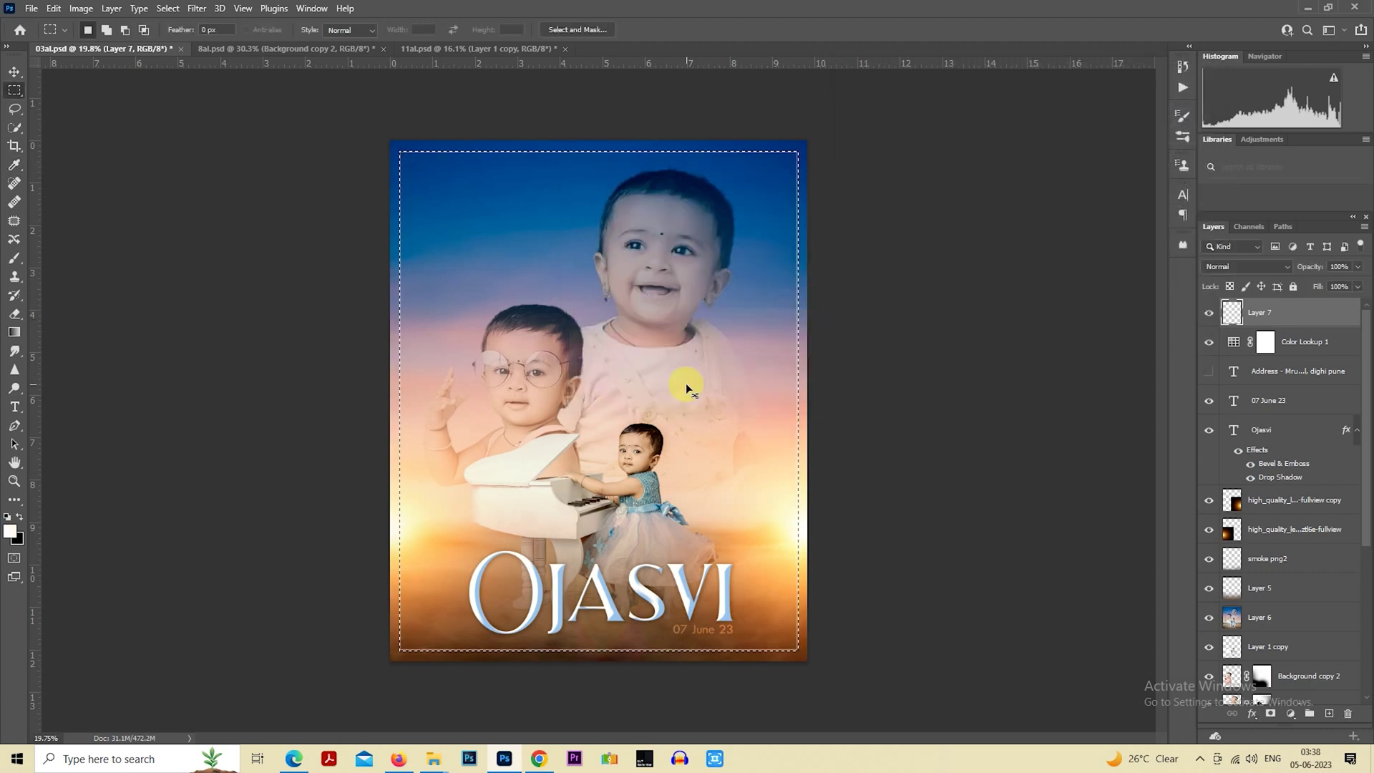
key("ctrl+d")
Set Layer 7 to Overlay blend mode with 50% opacity.
left_click(1229, 266)
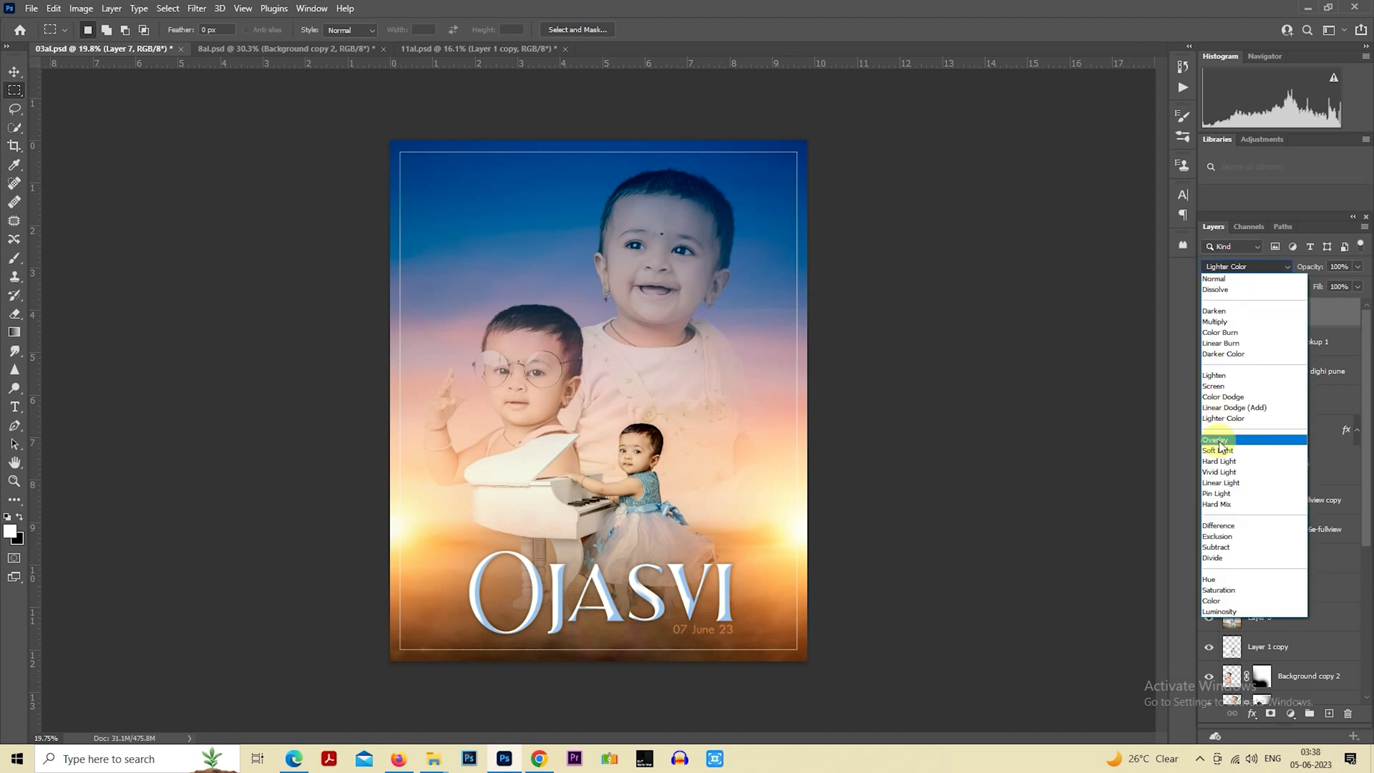
left_click(1225, 432)
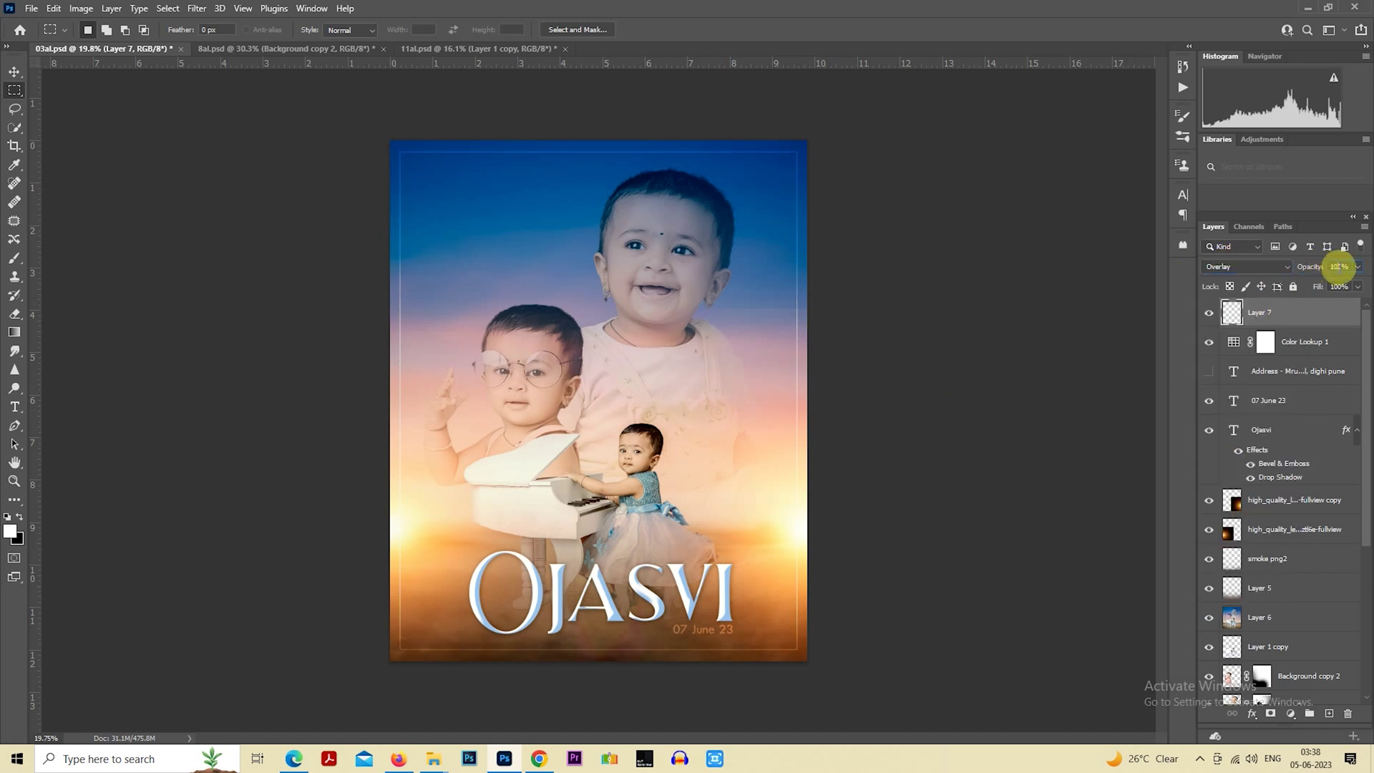
type("50")
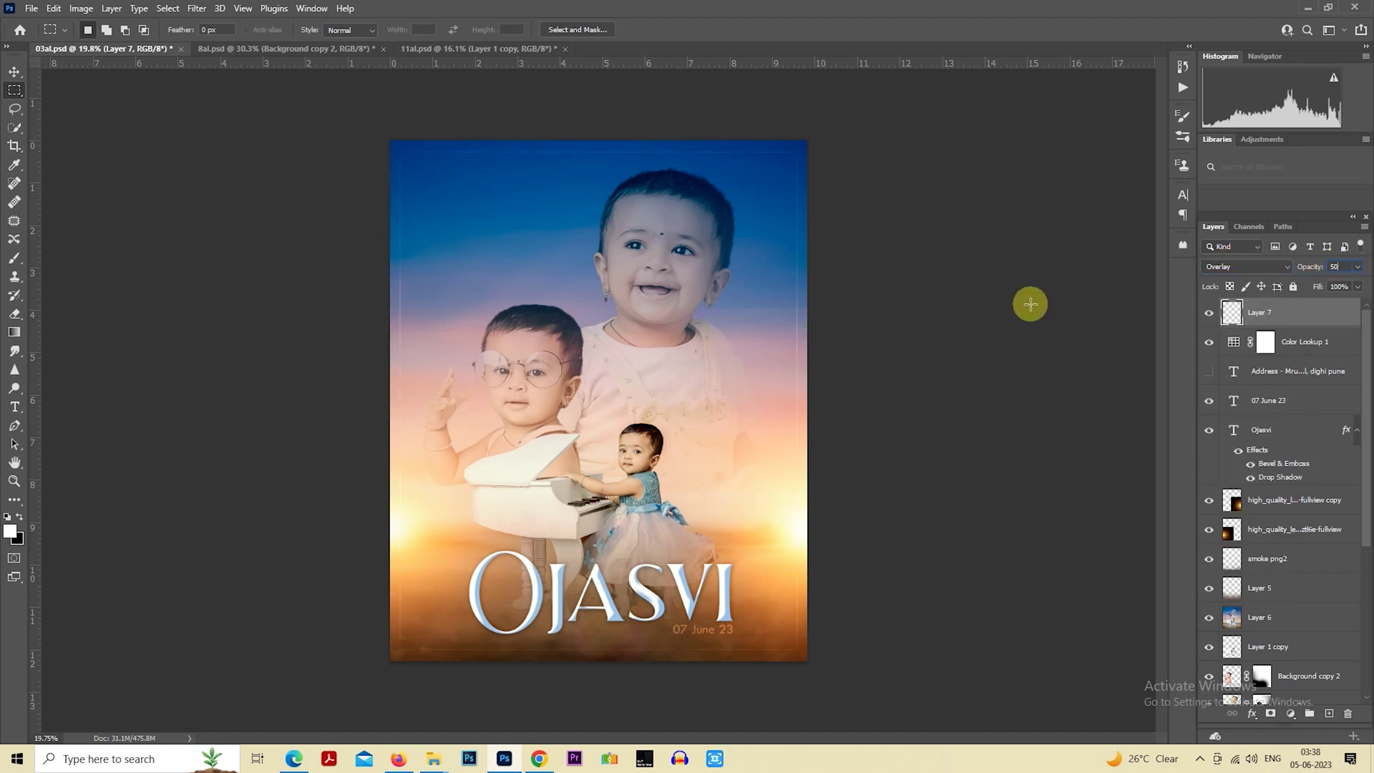